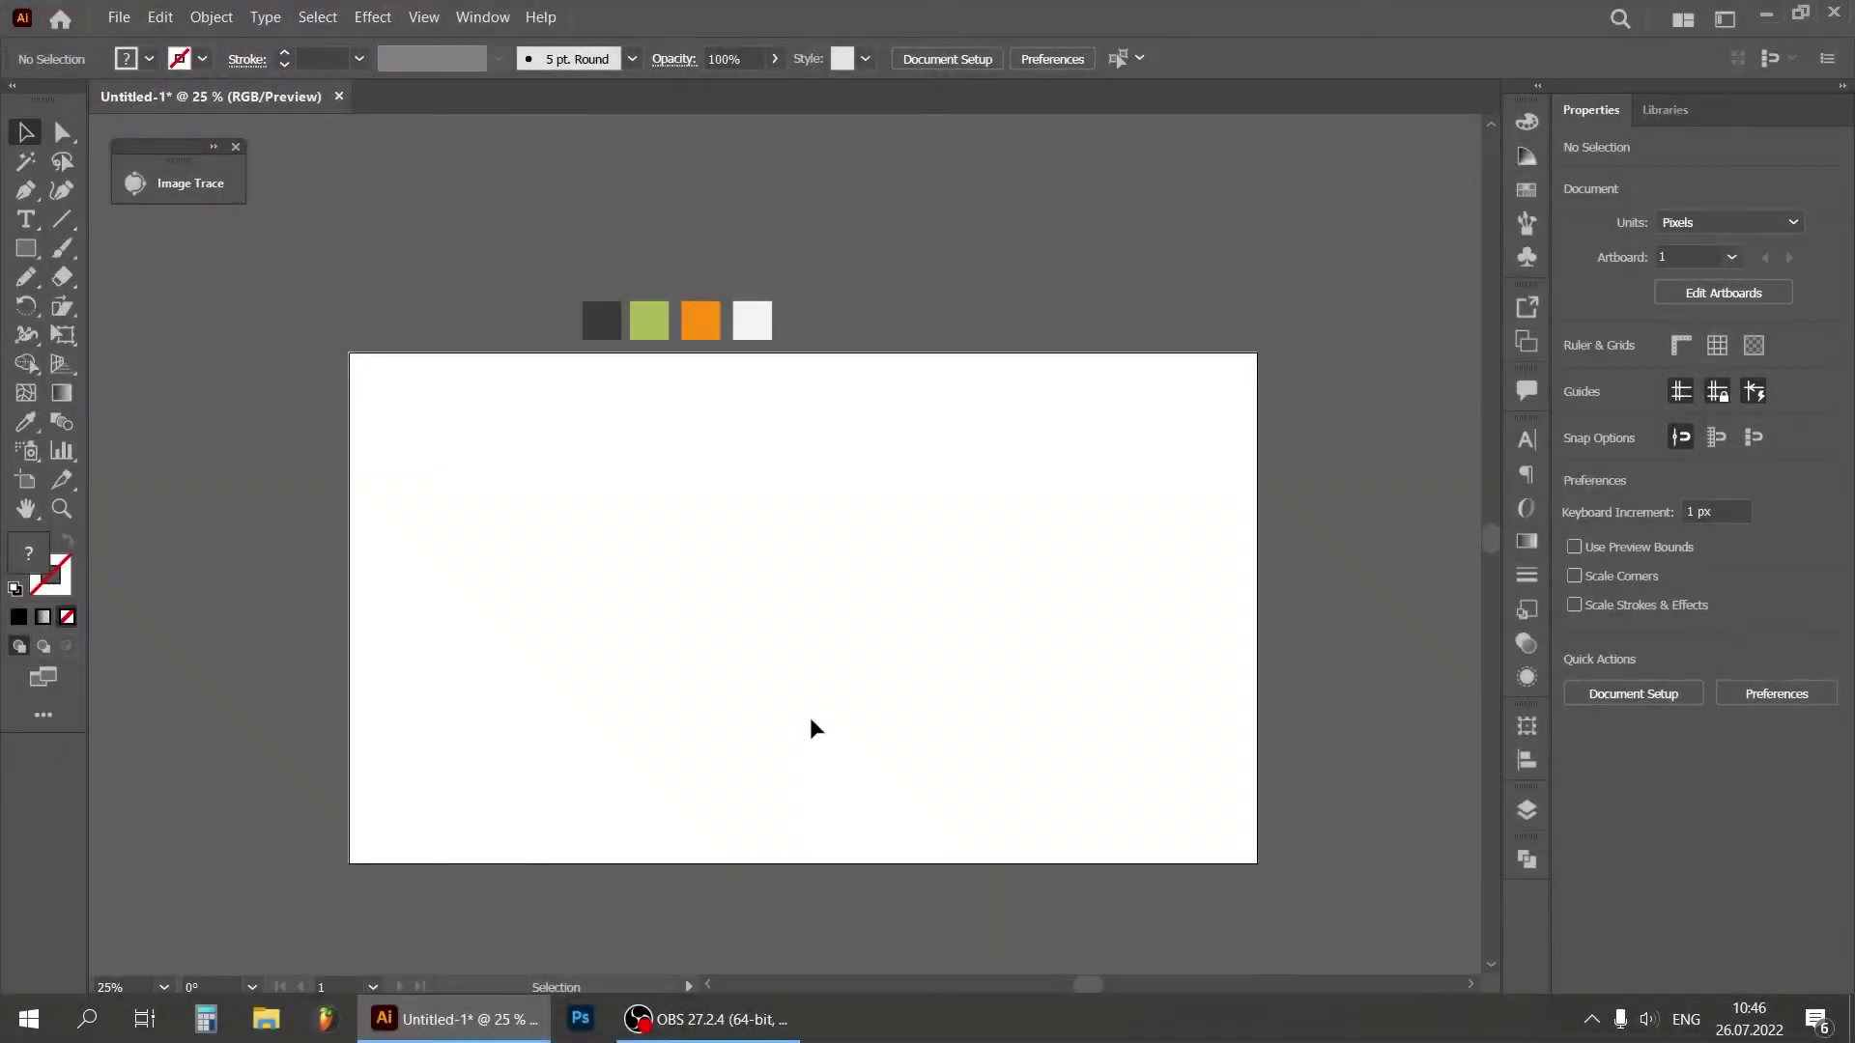
Step: Place the word 'TEXT' on the artboard and enlarge it proportionally
{"action": "key", "text": "t"}
{"action": "left_click", "coordinate": [625, 691]}
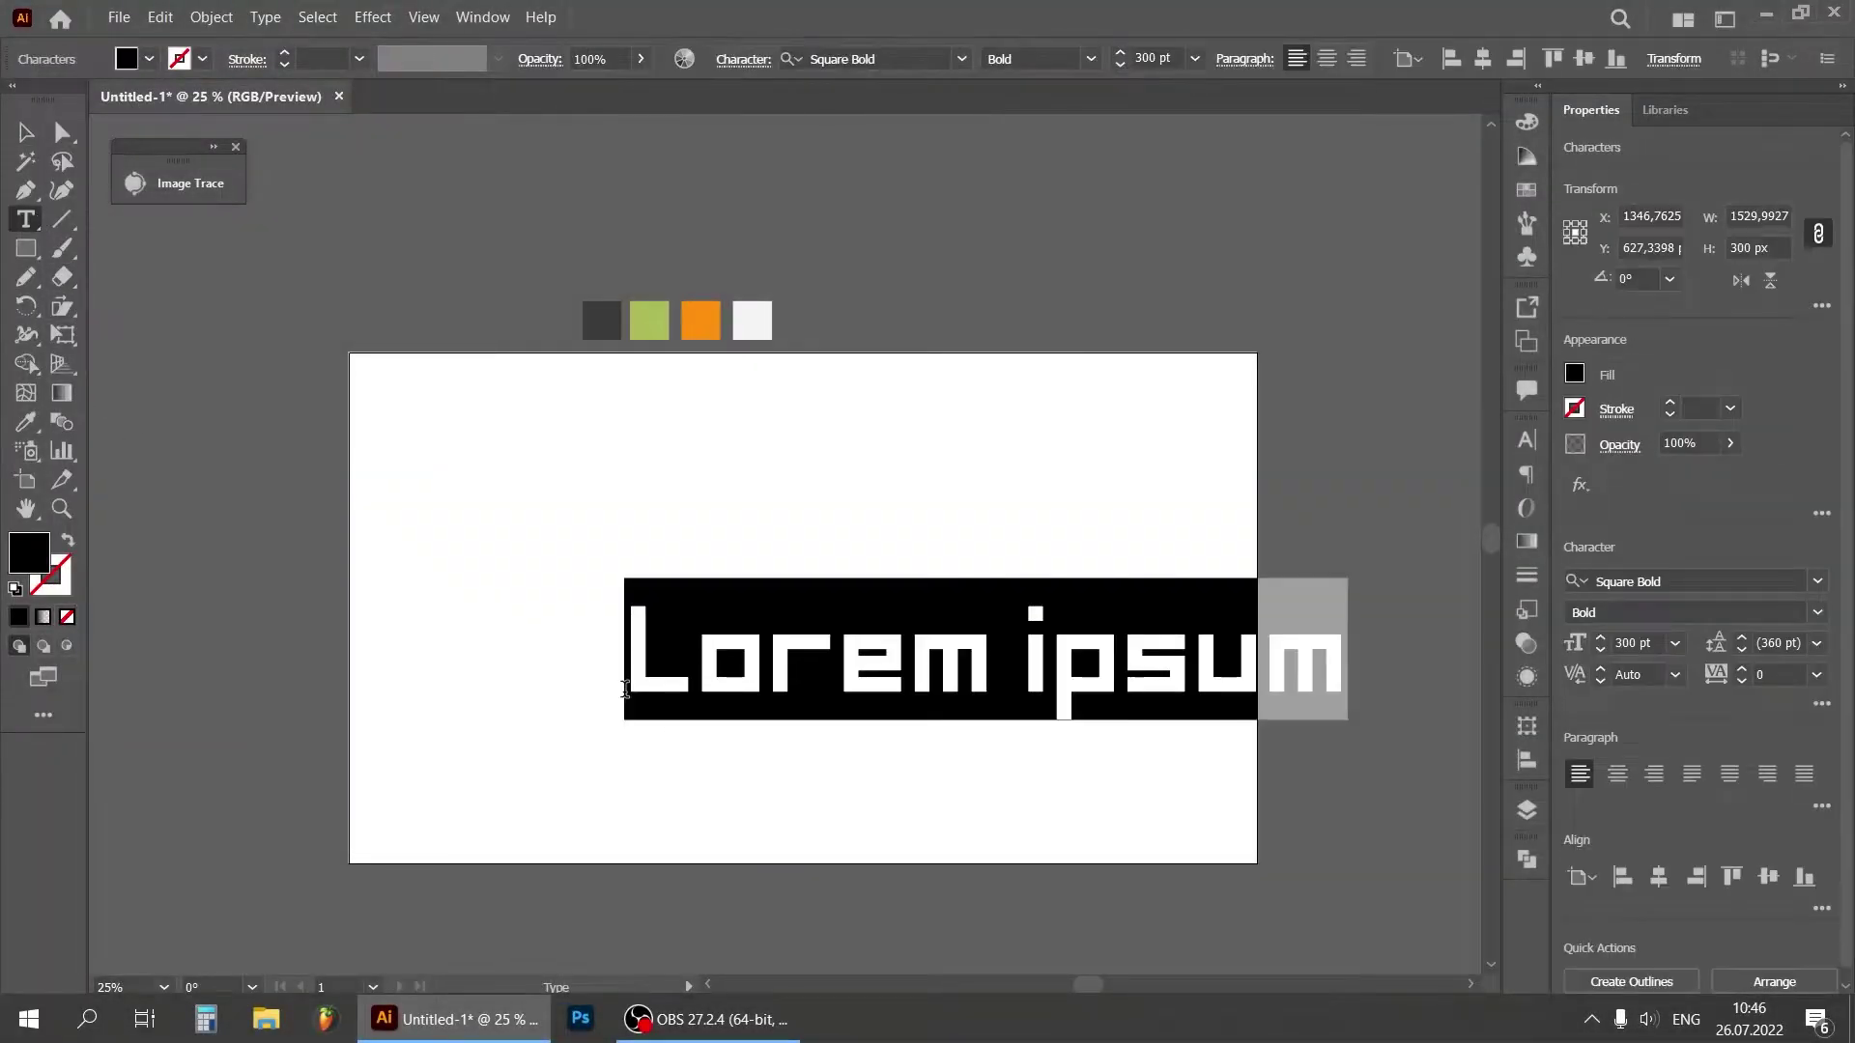
{"action": "key", "text": "BackSpace"}
{"action": "type", "text": "TEX"}
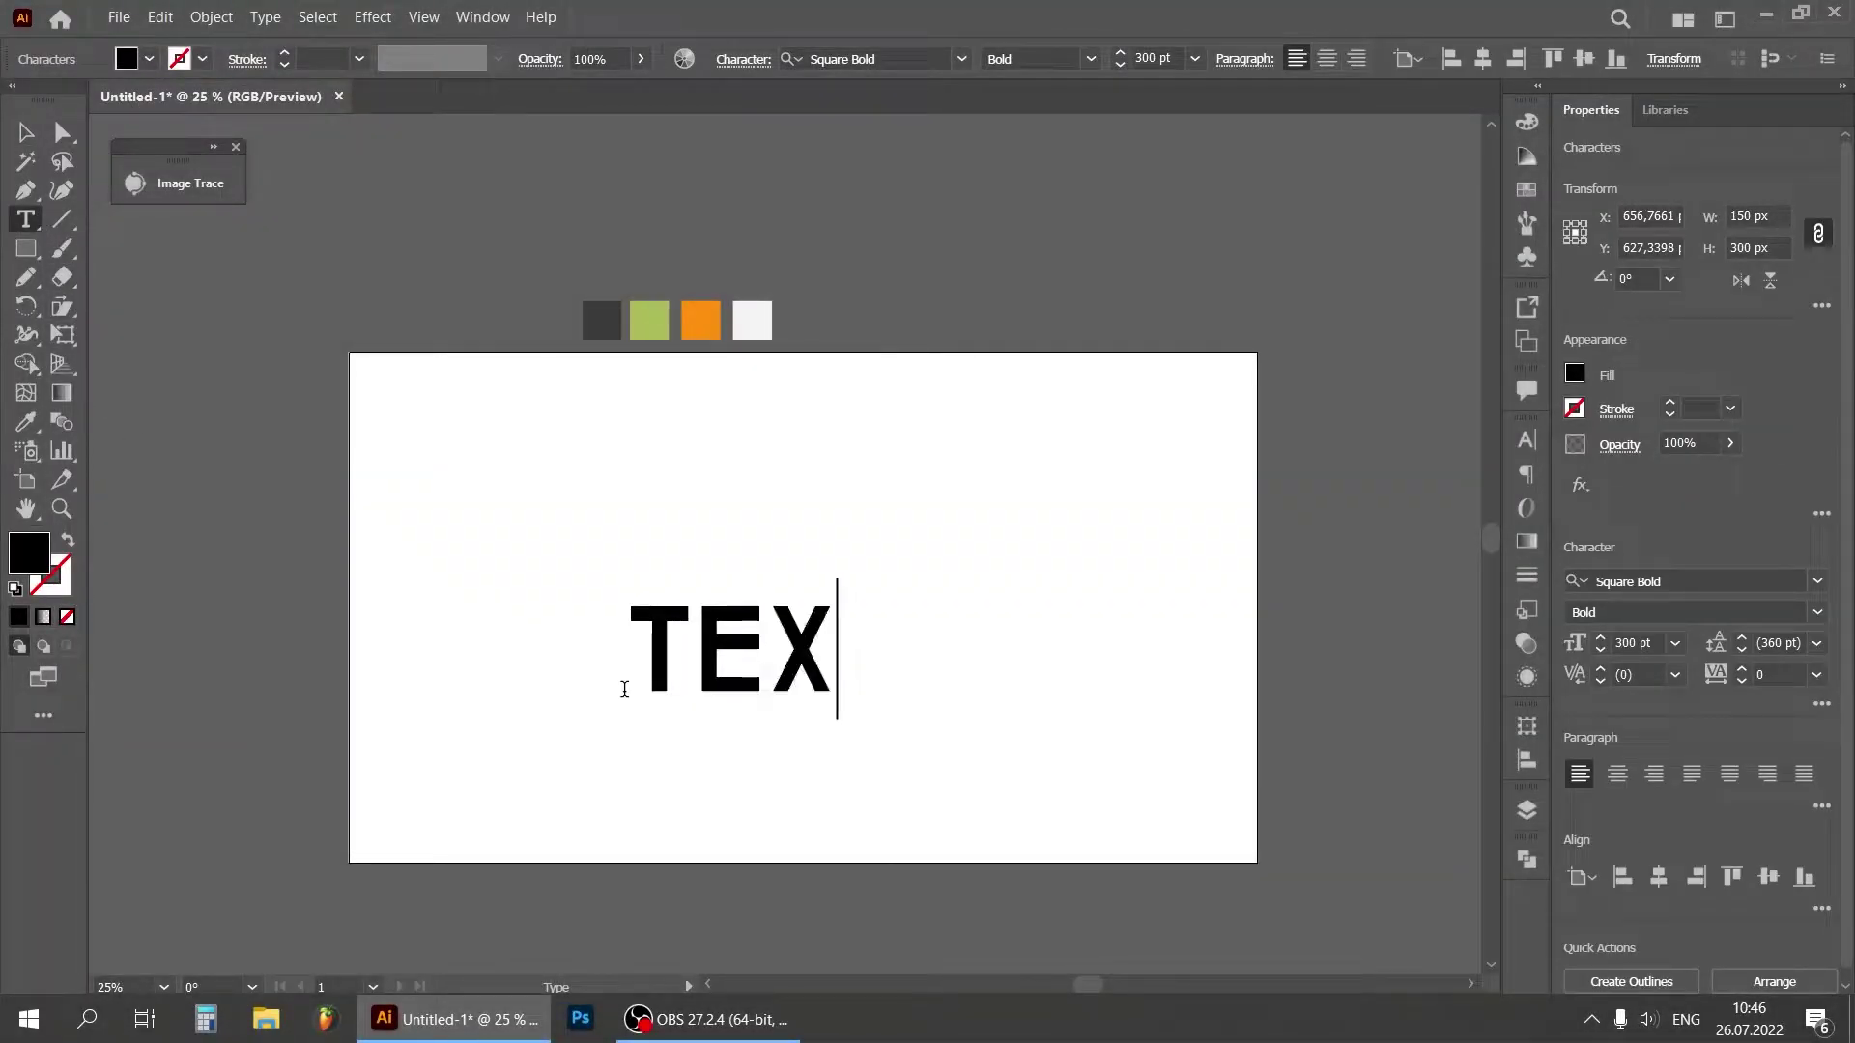
{"action": "type", "text": "T"}
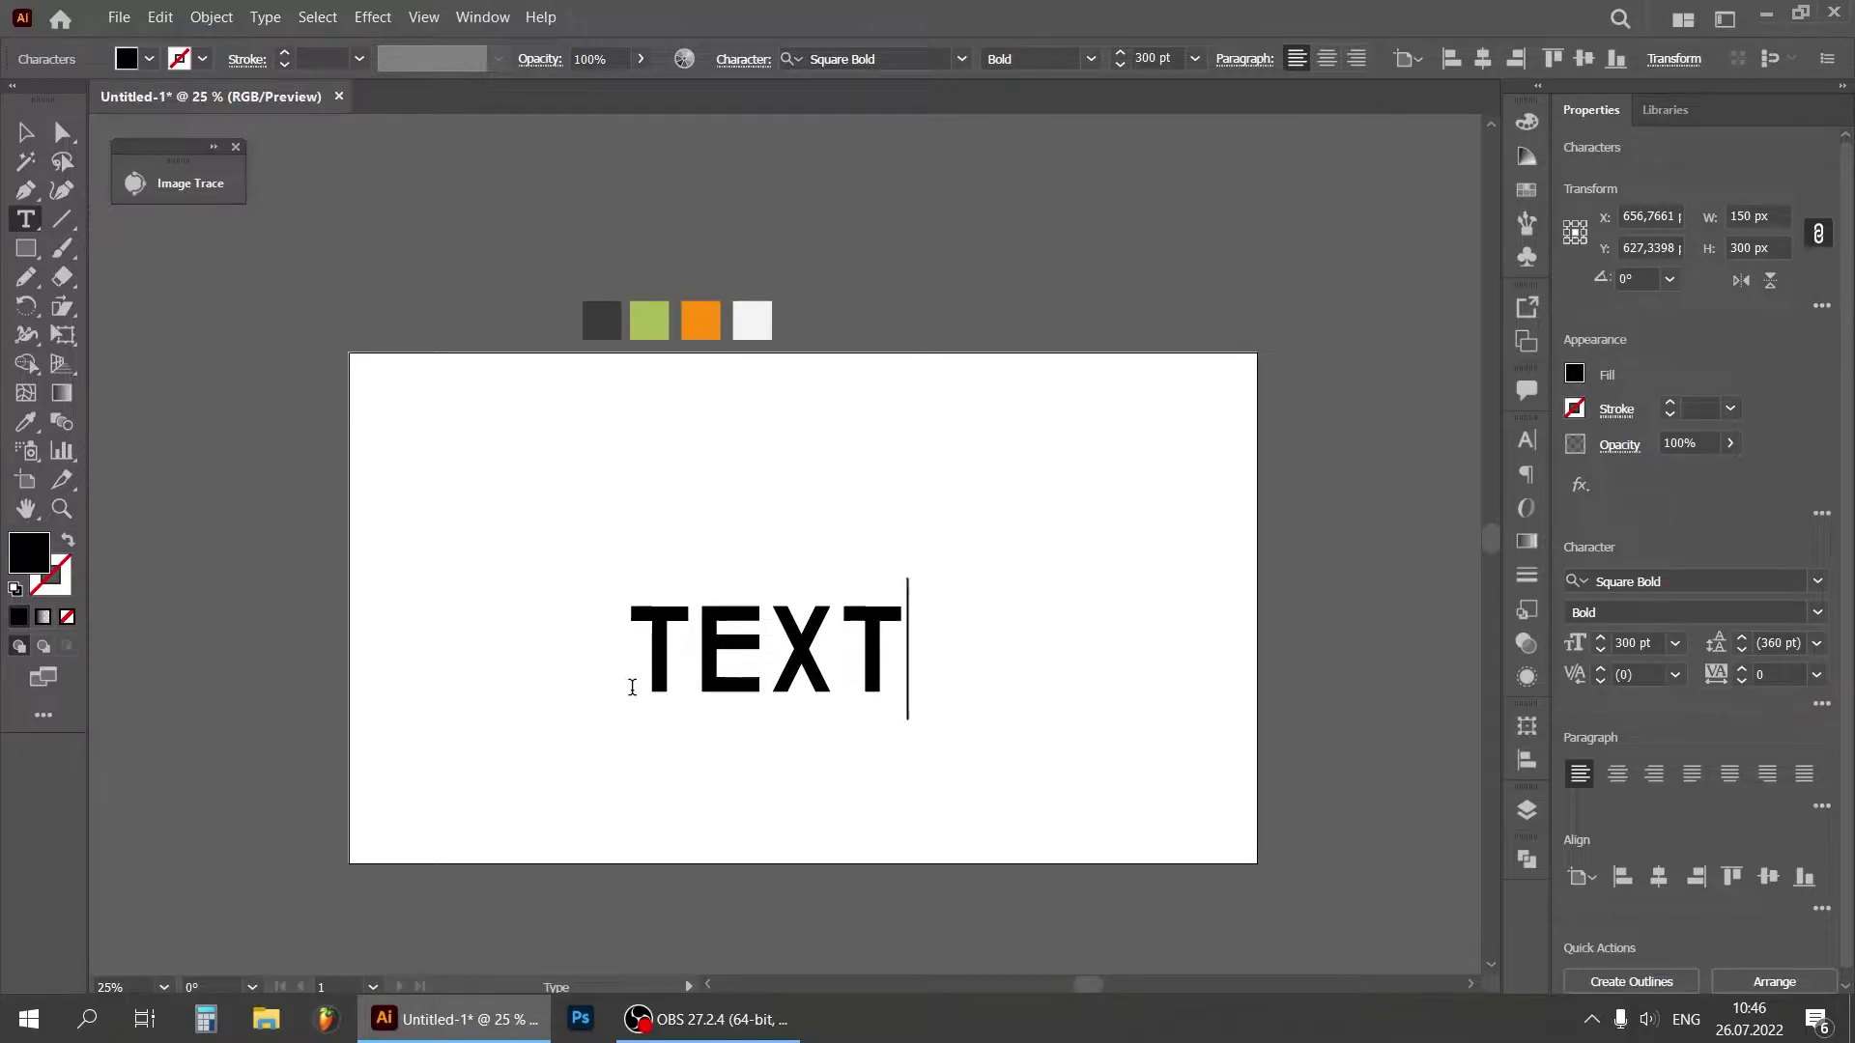
{"action": "left_click", "coordinate": [25, 132]}
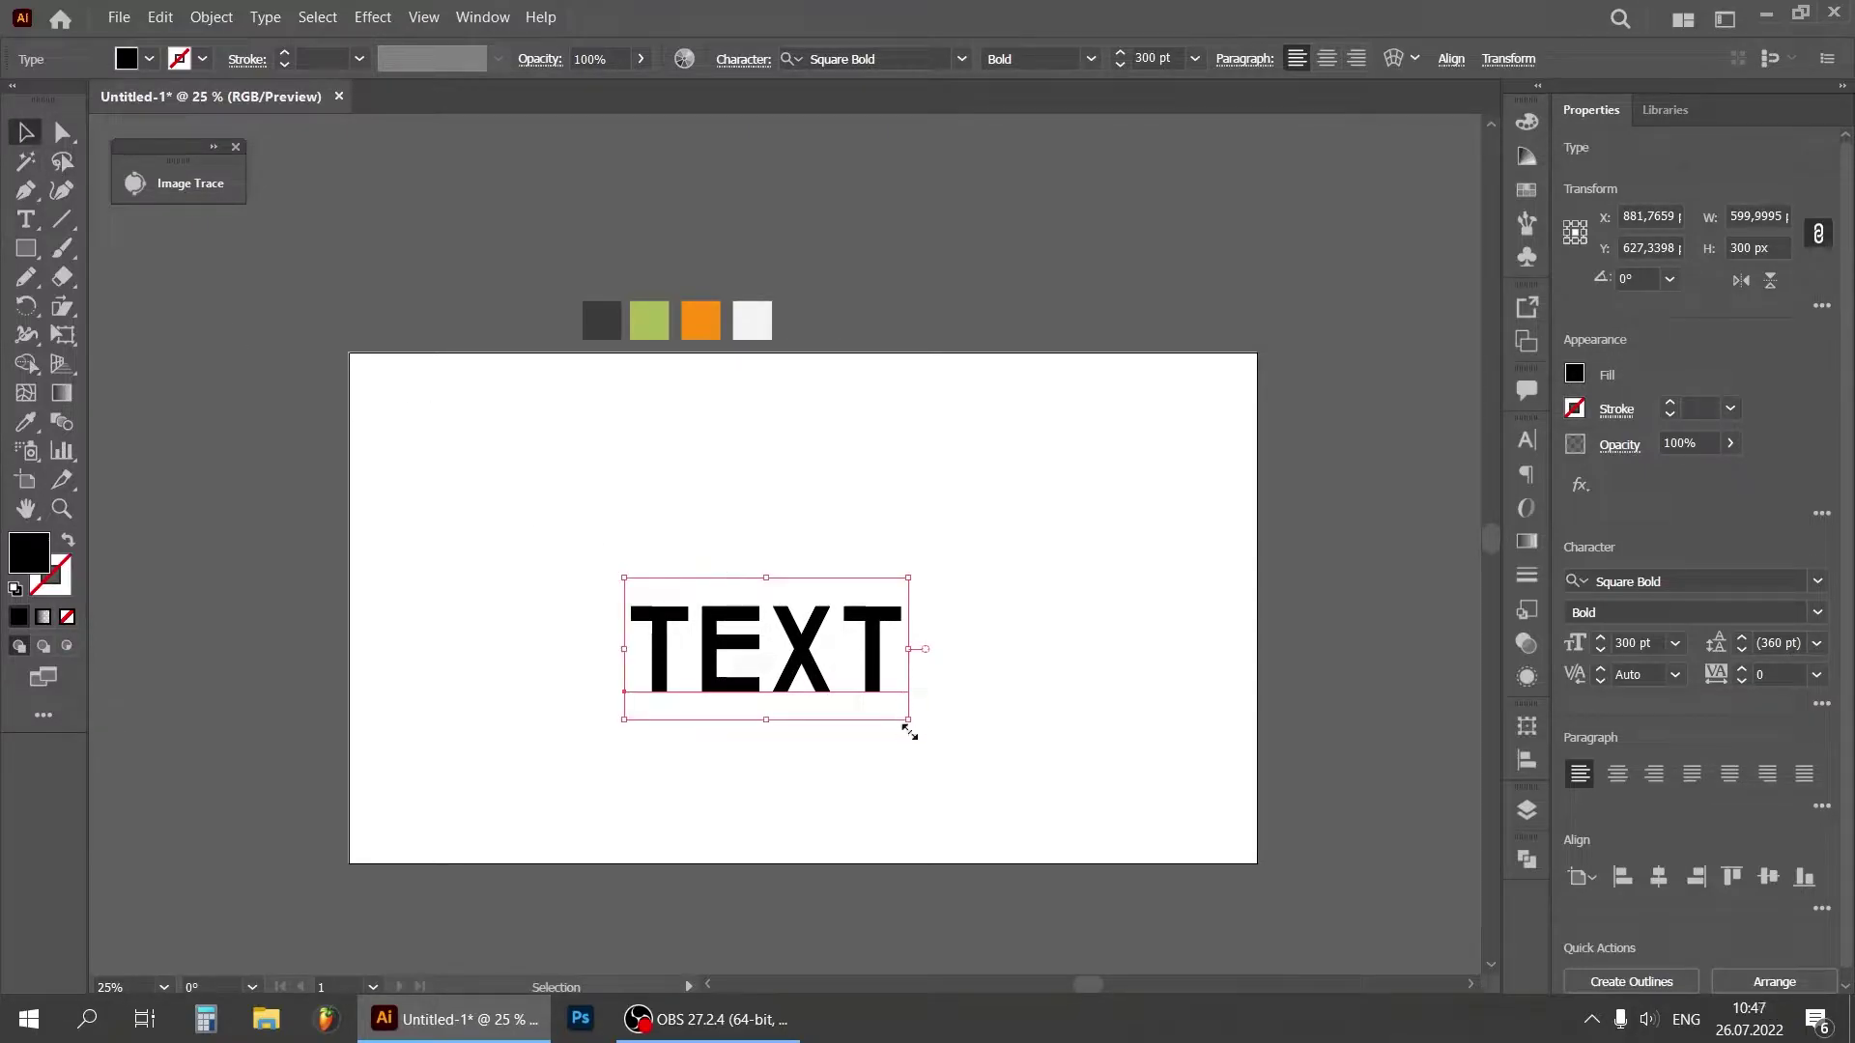
{"action": "left_click_drag", "start_coordinate": [907, 717], "coordinate": [971, 751]}
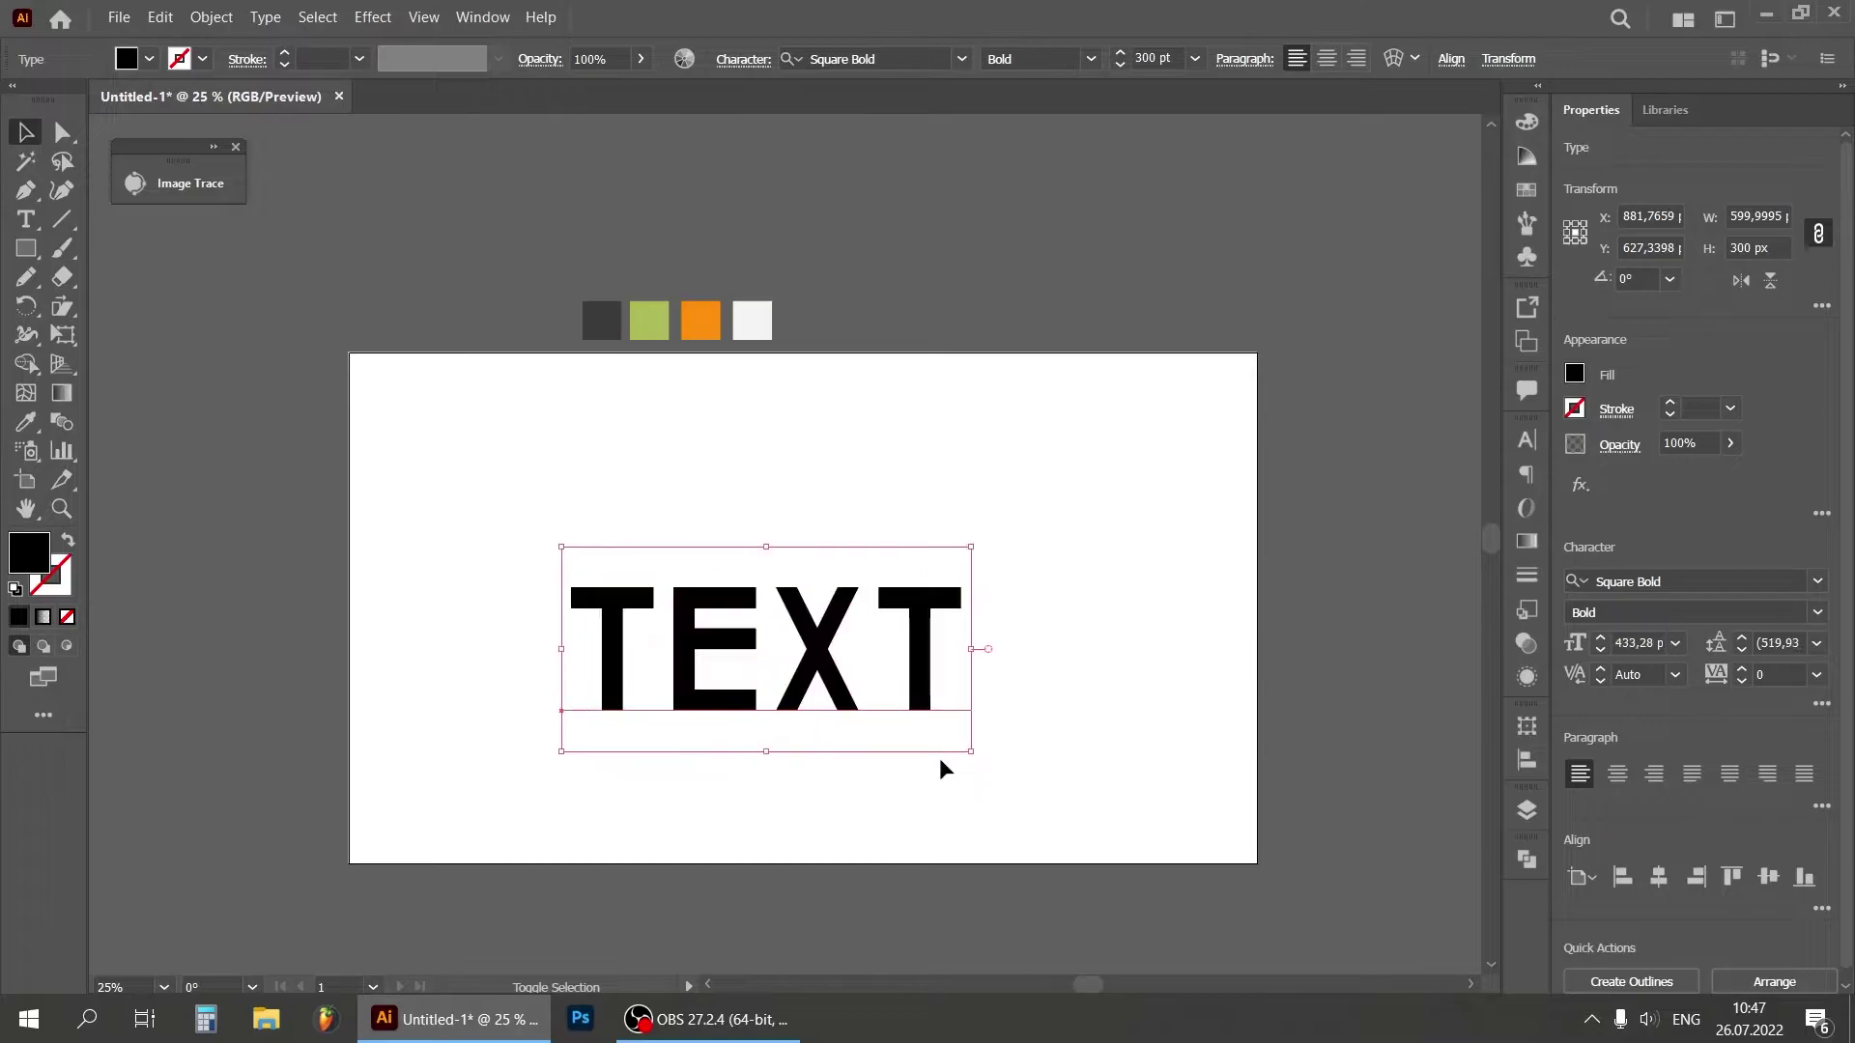
Step: Expand the text into outlined shapes and scale the group up further
{"action": "left_click", "coordinate": [212, 17]}
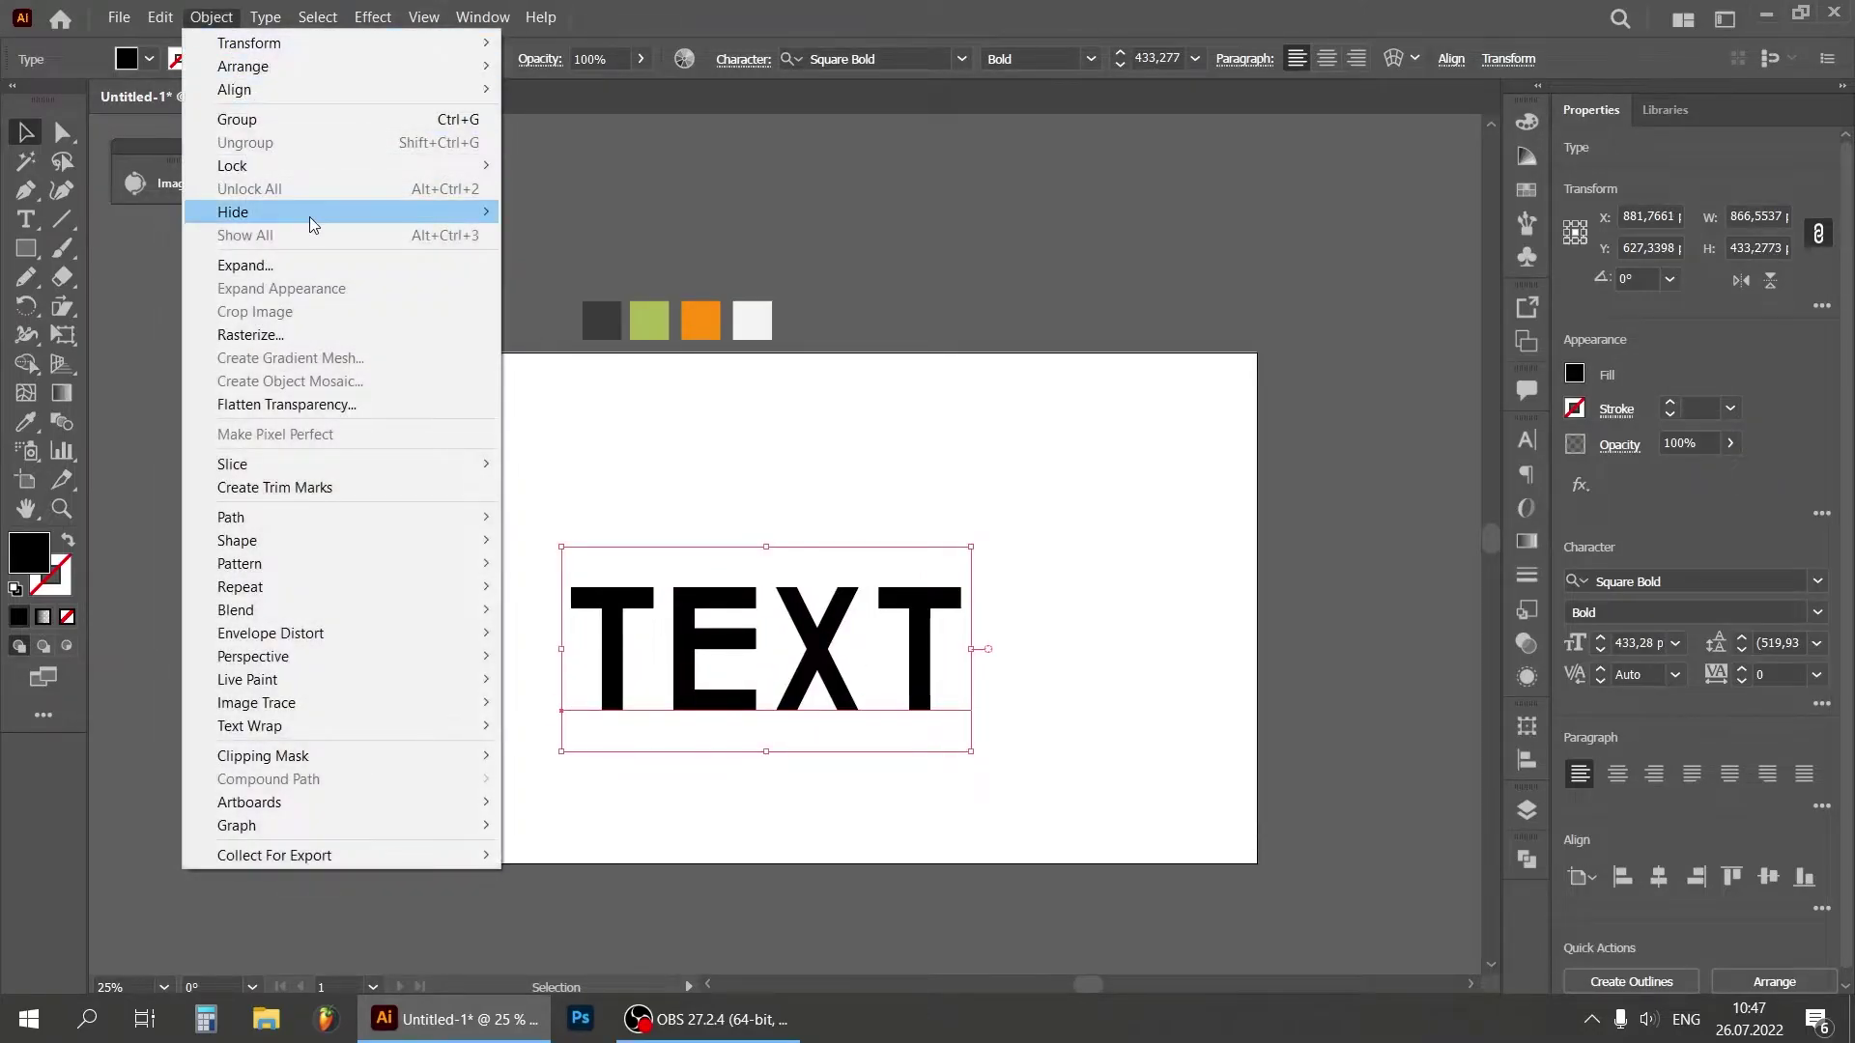
{"action": "left_click", "coordinate": [294, 264]}
{"action": "left_click", "coordinate": [887, 652]}
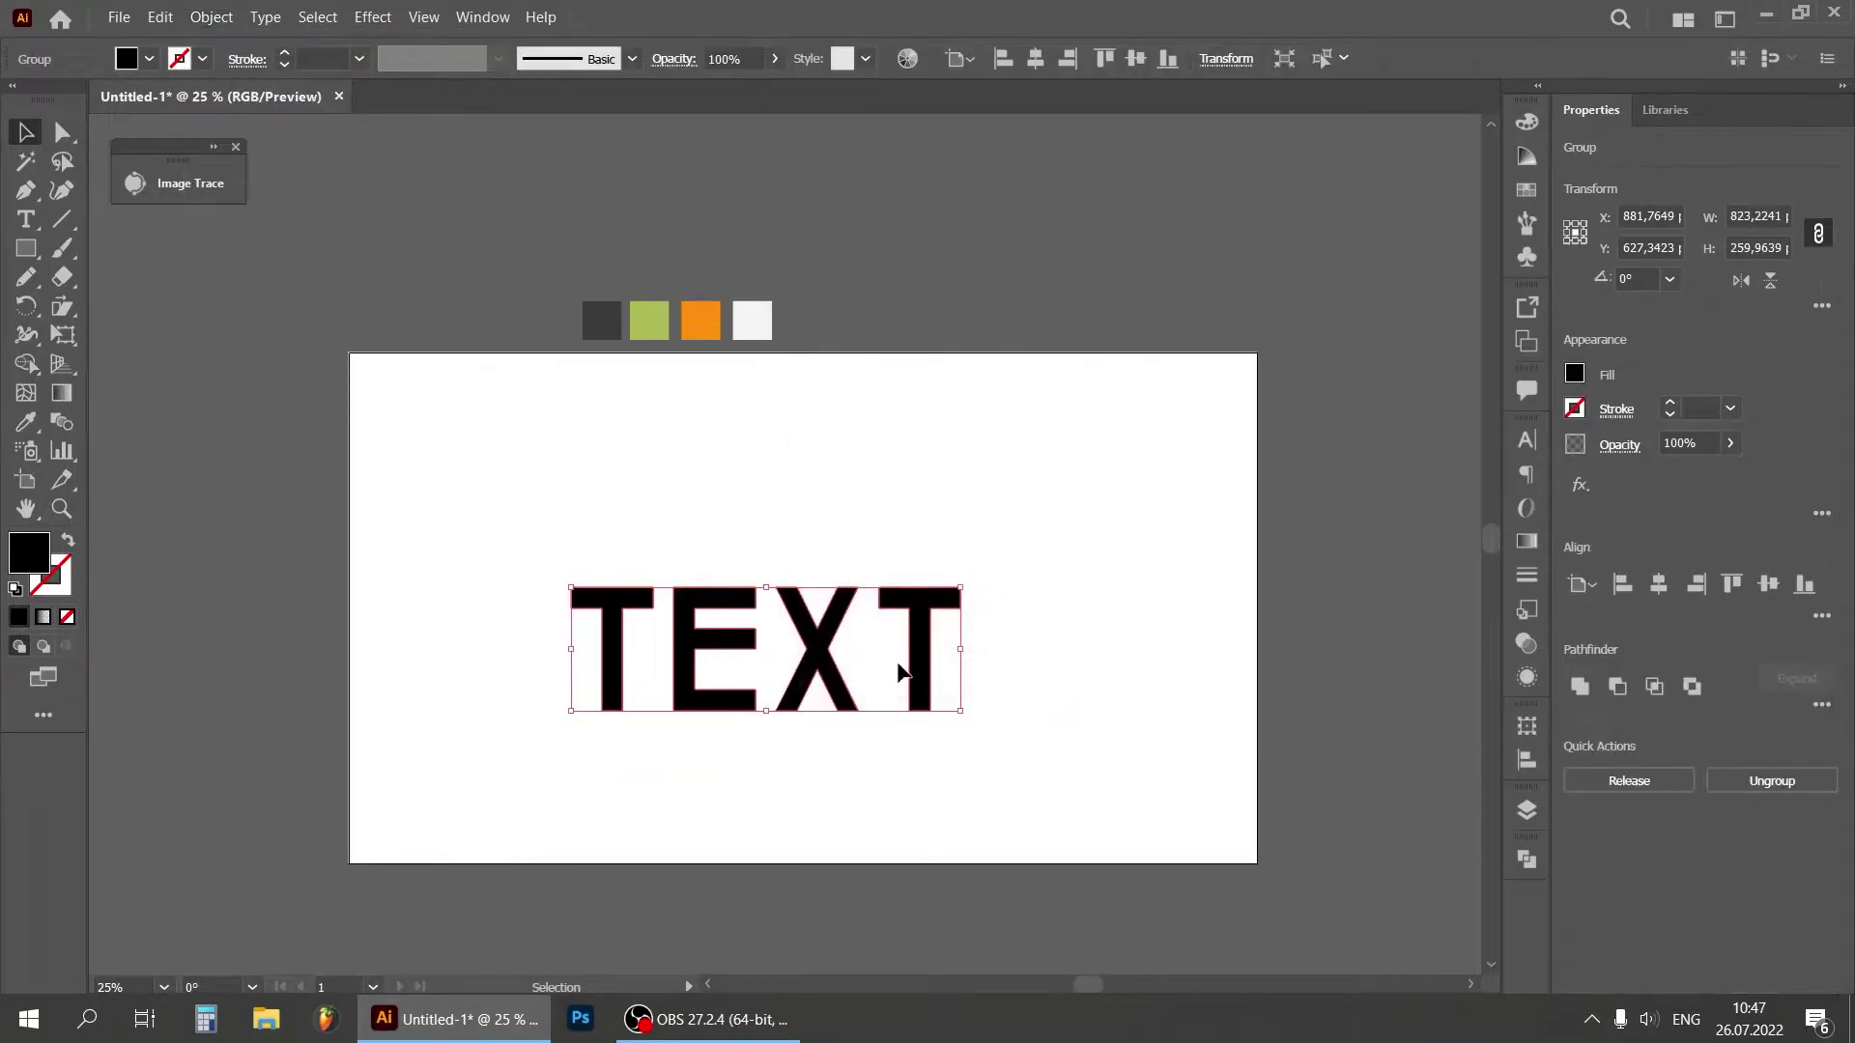
{"action": "left_click_drag", "start_coordinate": [962, 712], "coordinate": [1011, 749]}
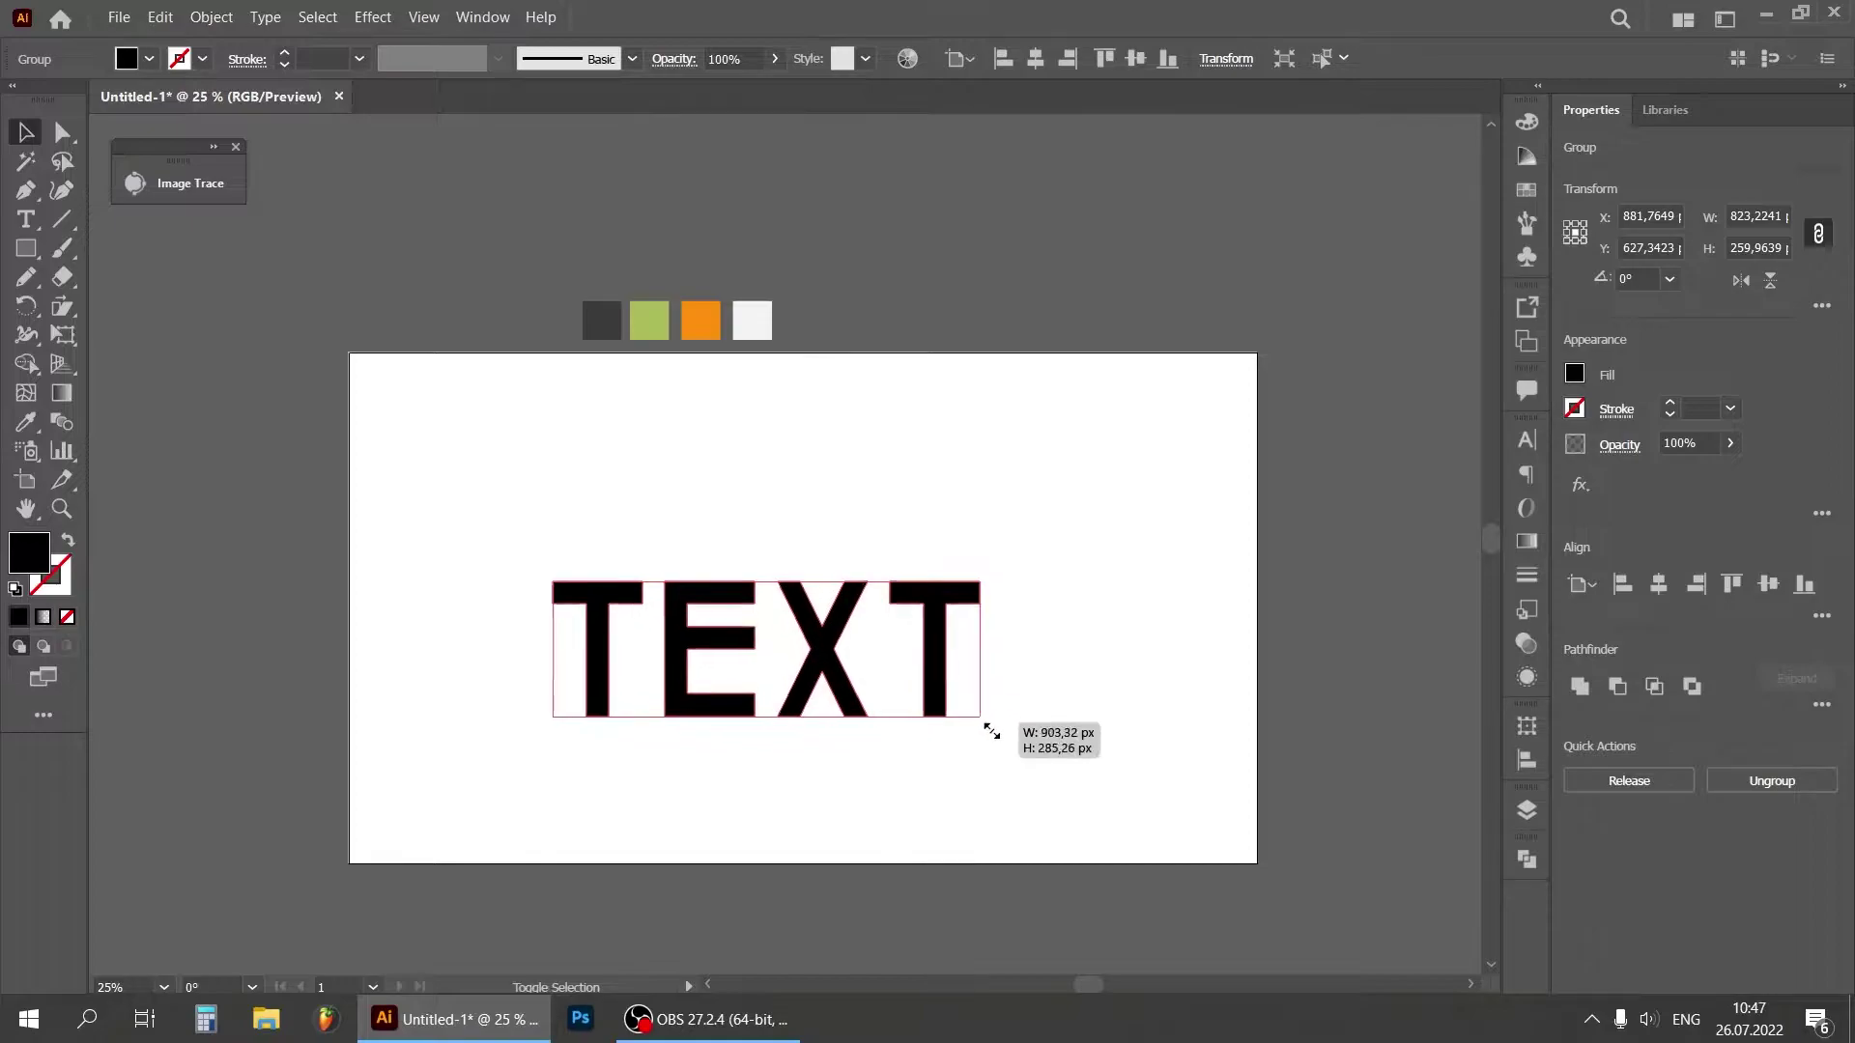
Step: Fill the TEXT lettering with tan #CCA77F and move it up and right
{"action": "double_click", "coordinate": [29, 552]}
{"action": "type", "text": "CCA77F"}
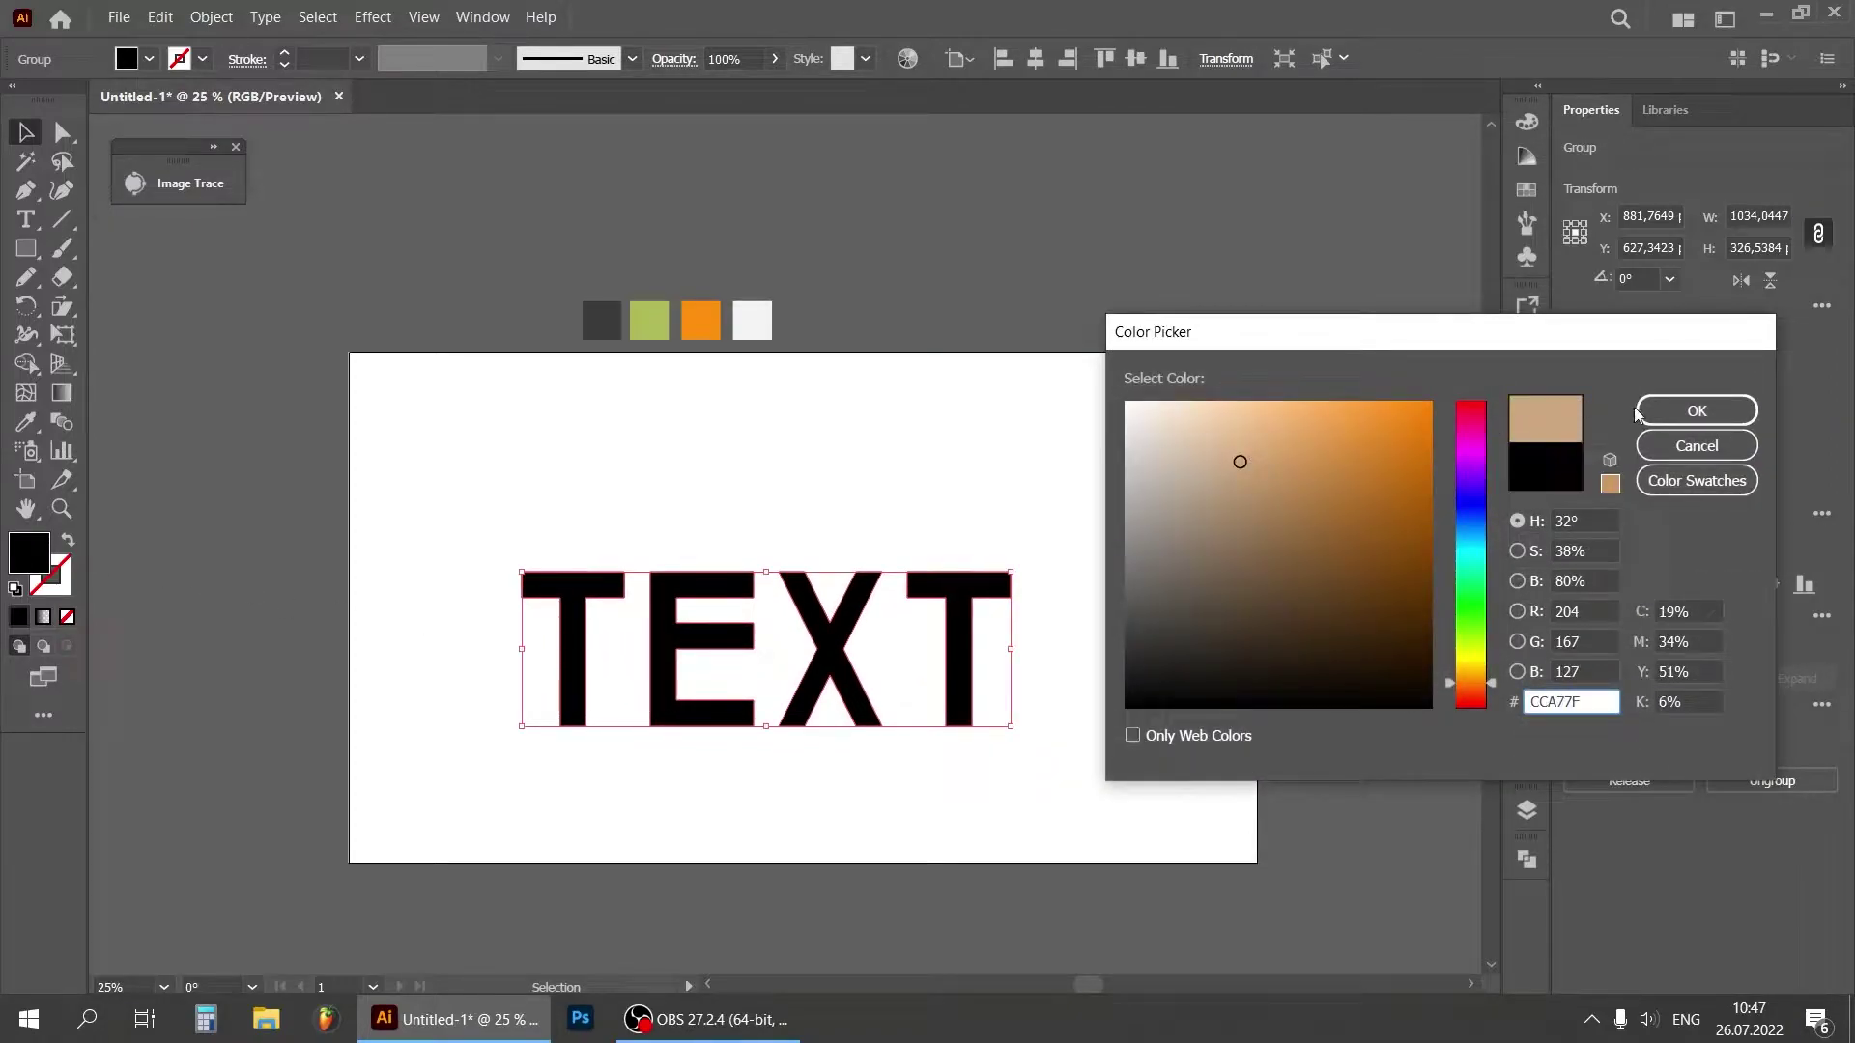
{"action": "left_click", "coordinate": [1661, 411]}
{"action": "left_click", "coordinate": [1111, 593]}
{"action": "mouse_move", "coordinate": [965, 600]}
{"action": "left_mouse_down"}
{"action": "mouse_move", "coordinate": [977, 550]}
{"action": "mouse_move", "coordinate": [1064, 573]}
{"action": "left_mouse_up"}
Step: Ungroup the letters, space them evenly apart, and select all four
{"action": "right_click", "coordinate": [972, 546]}
{"action": "left_click", "coordinate": [1083, 721]}
{"action": "left_click", "coordinate": [1101, 600]}
{"action": "left_click_drag", "start_coordinate": [842, 580], "coordinate": [893, 579]}
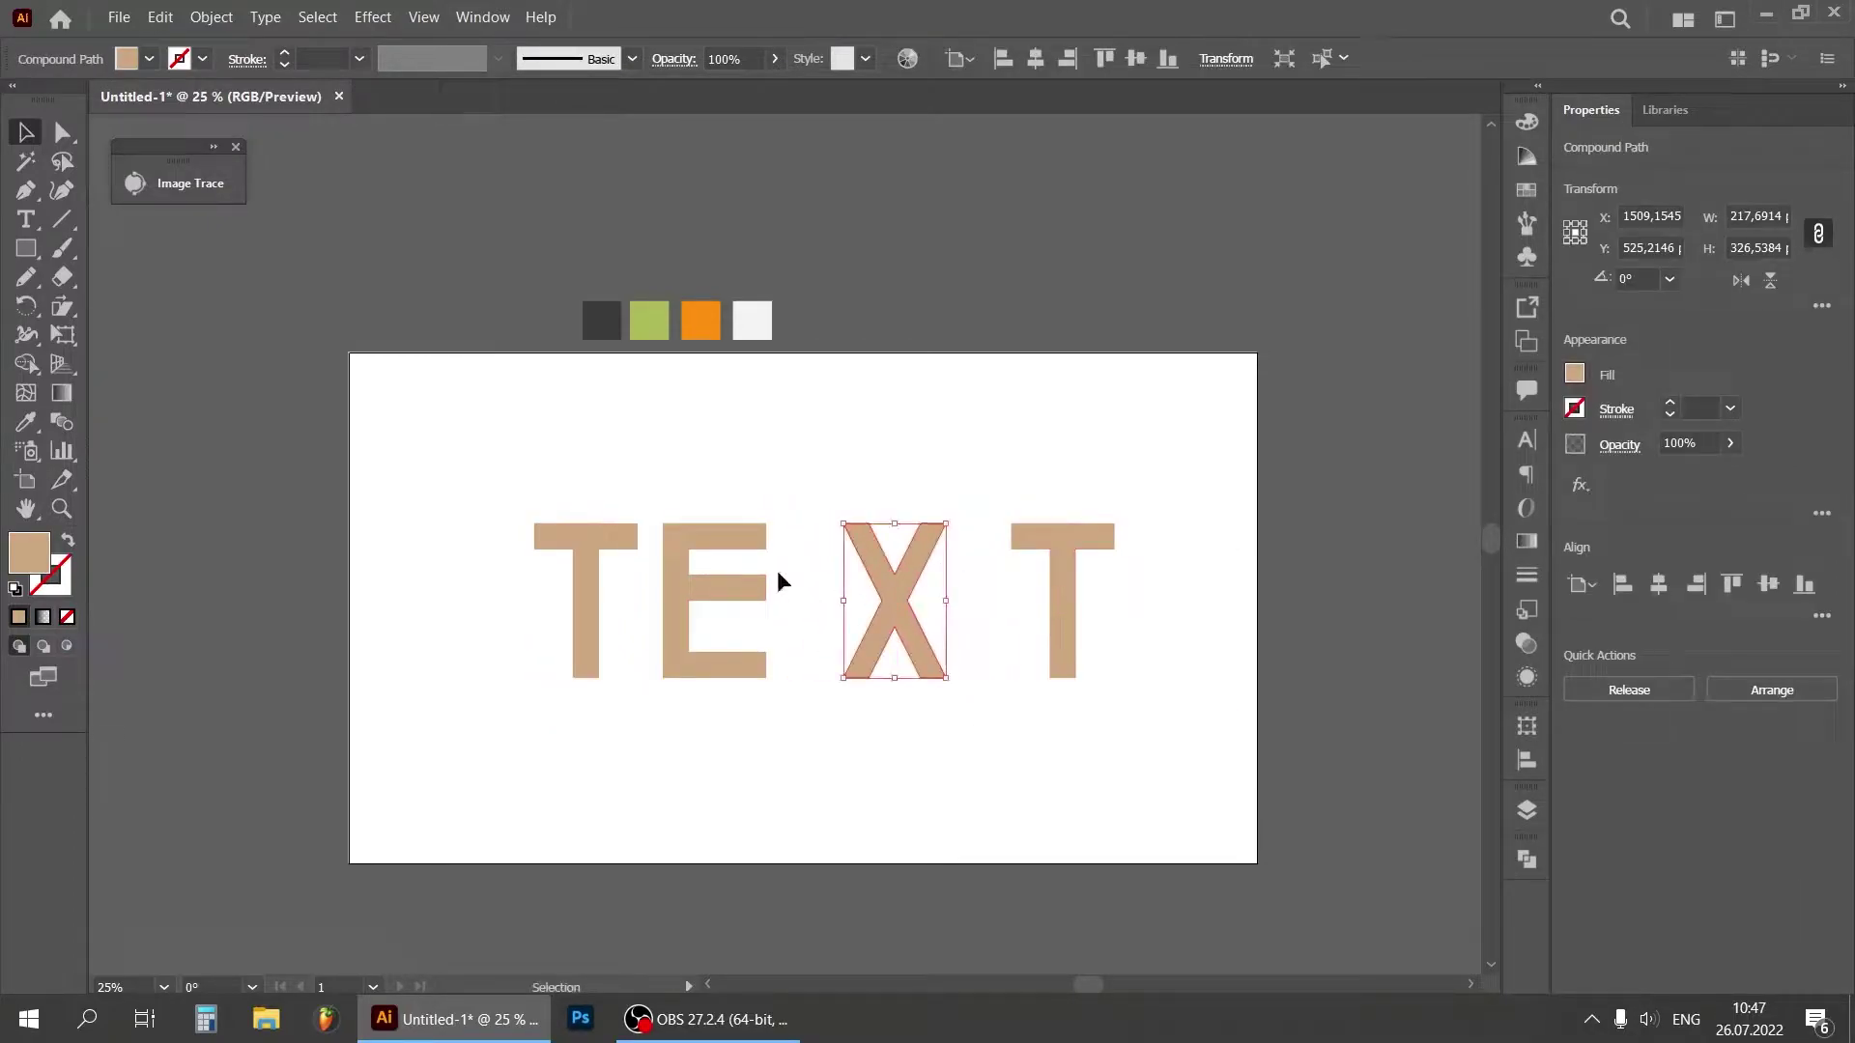
{"action": "left_click_drag", "start_coordinate": [579, 572], "coordinate": [535, 572]}
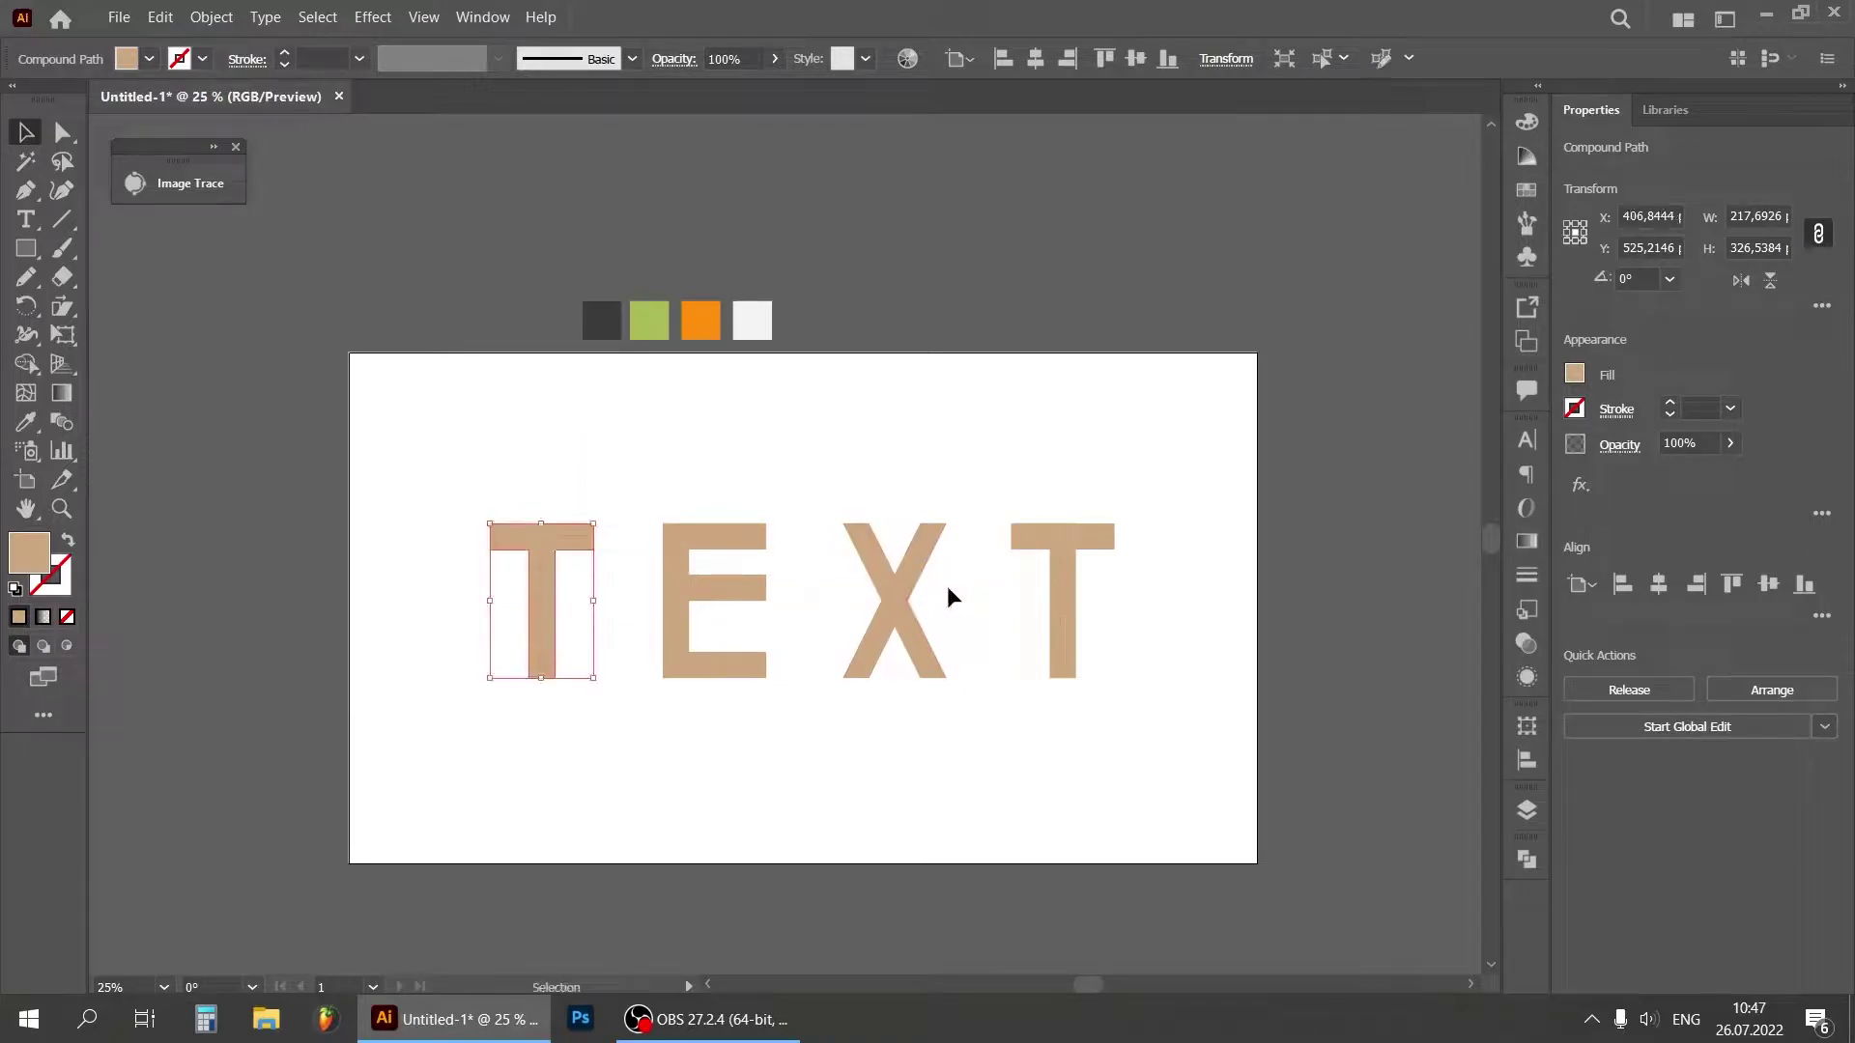
{"action": "left_click_drag", "start_coordinate": [898, 592], "coordinate": [894, 592]}
{"action": "left_click_drag", "start_coordinate": [1140, 480], "coordinate": [491, 763]}
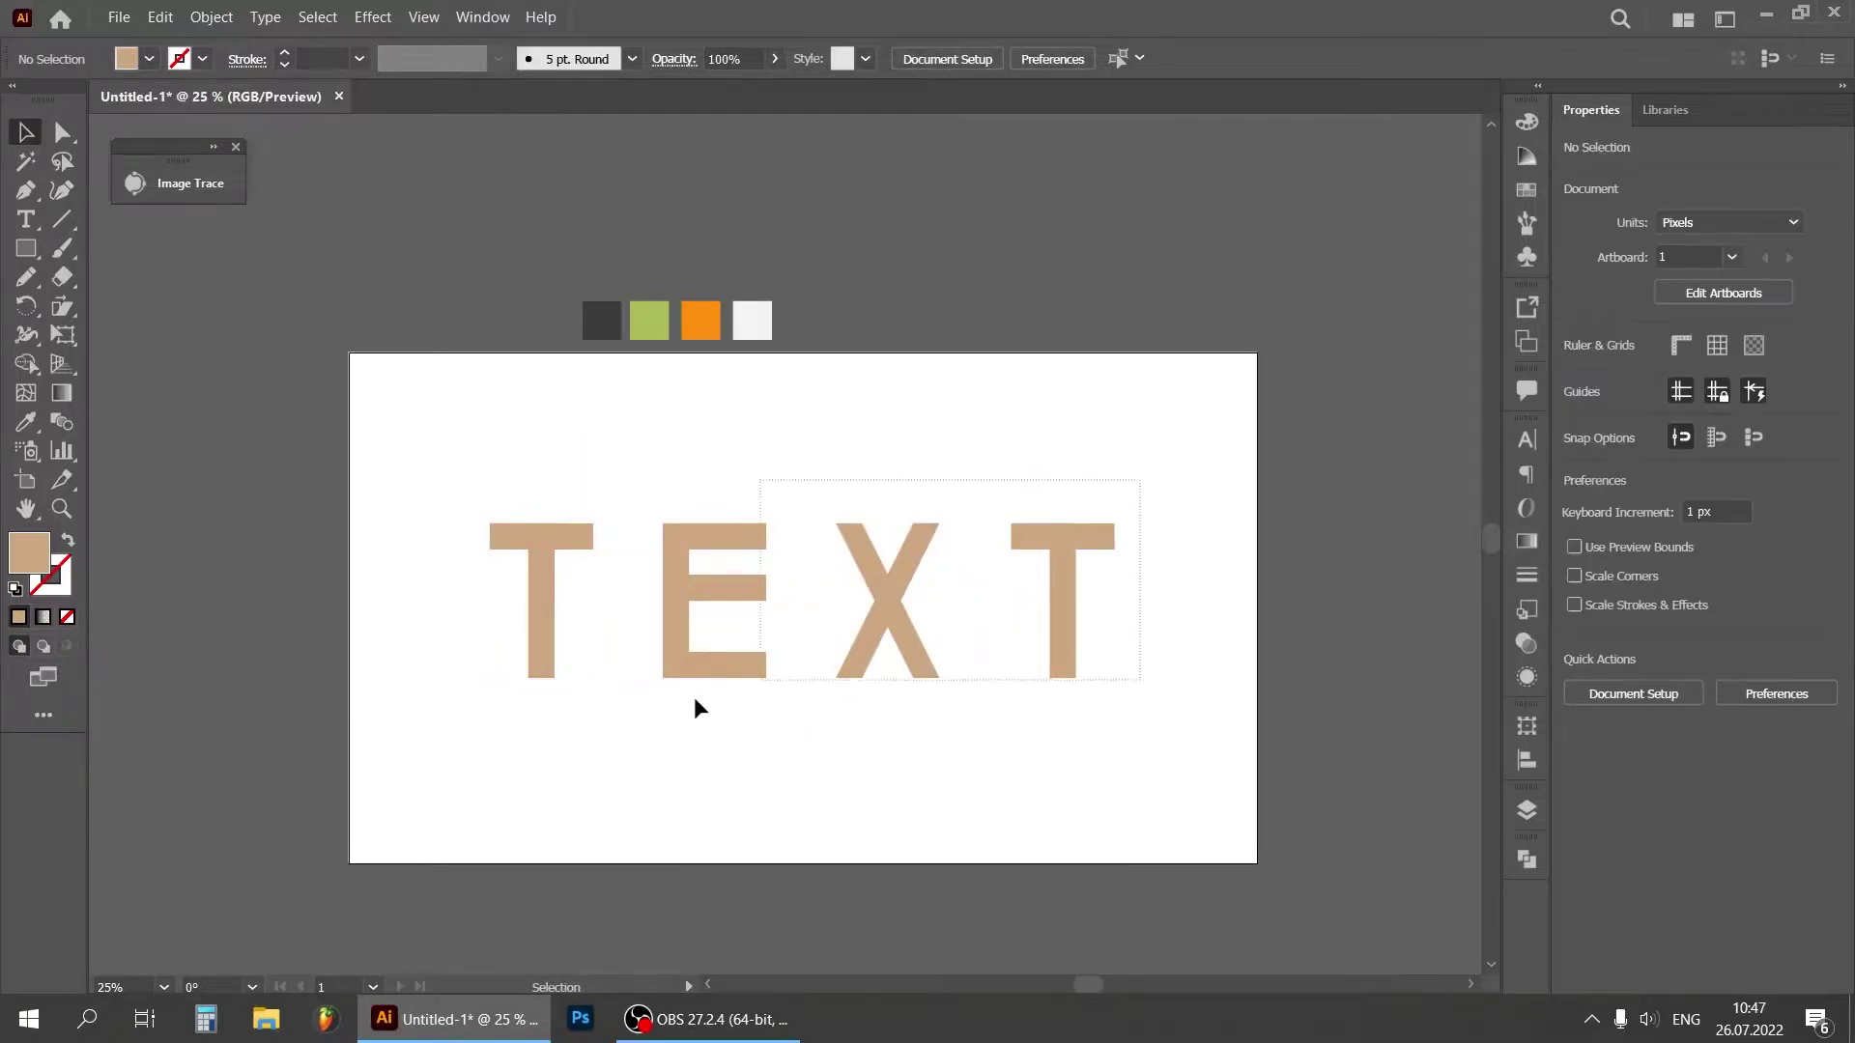
Step: Apply a Classic 3D Extrude & Bevel with extrusion depth 200 to the letters
{"action": "left_click", "coordinate": [375, 19]}
{"action": "mouse_move", "coordinate": [434, 158]}
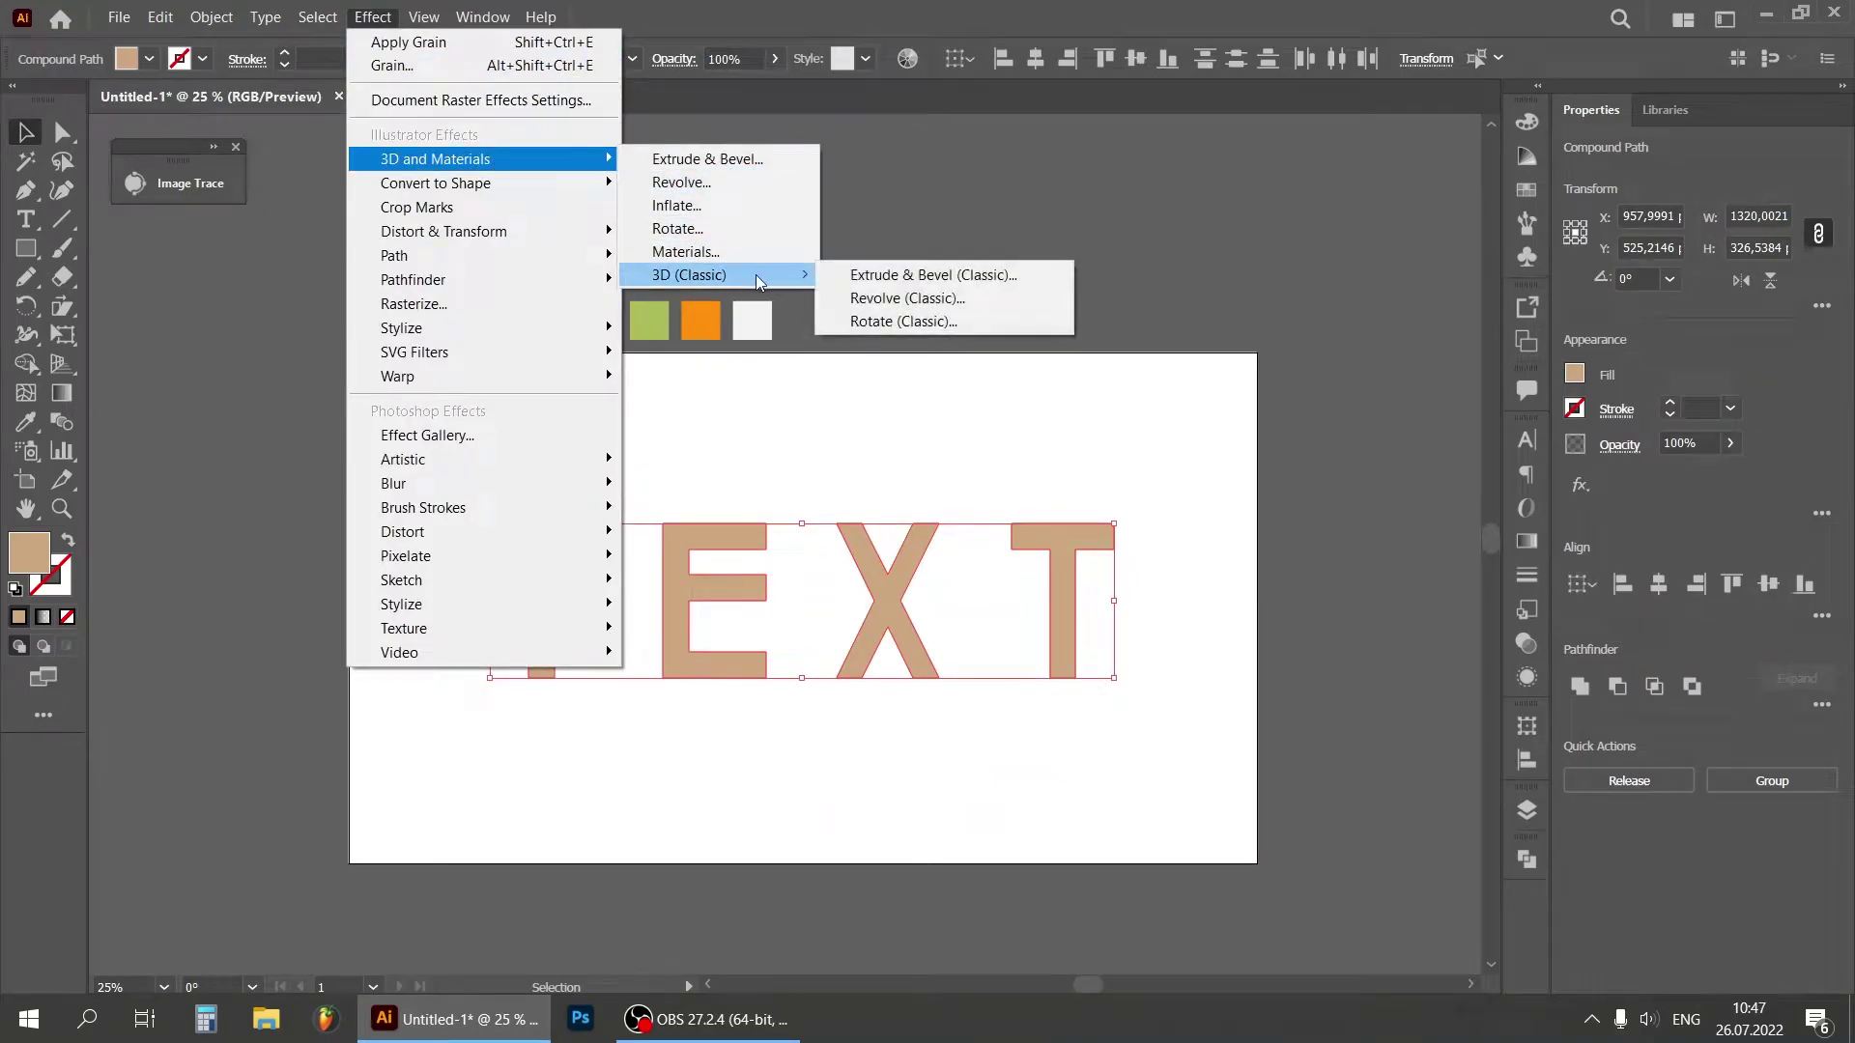
{"action": "left_click", "coordinate": [908, 279]}
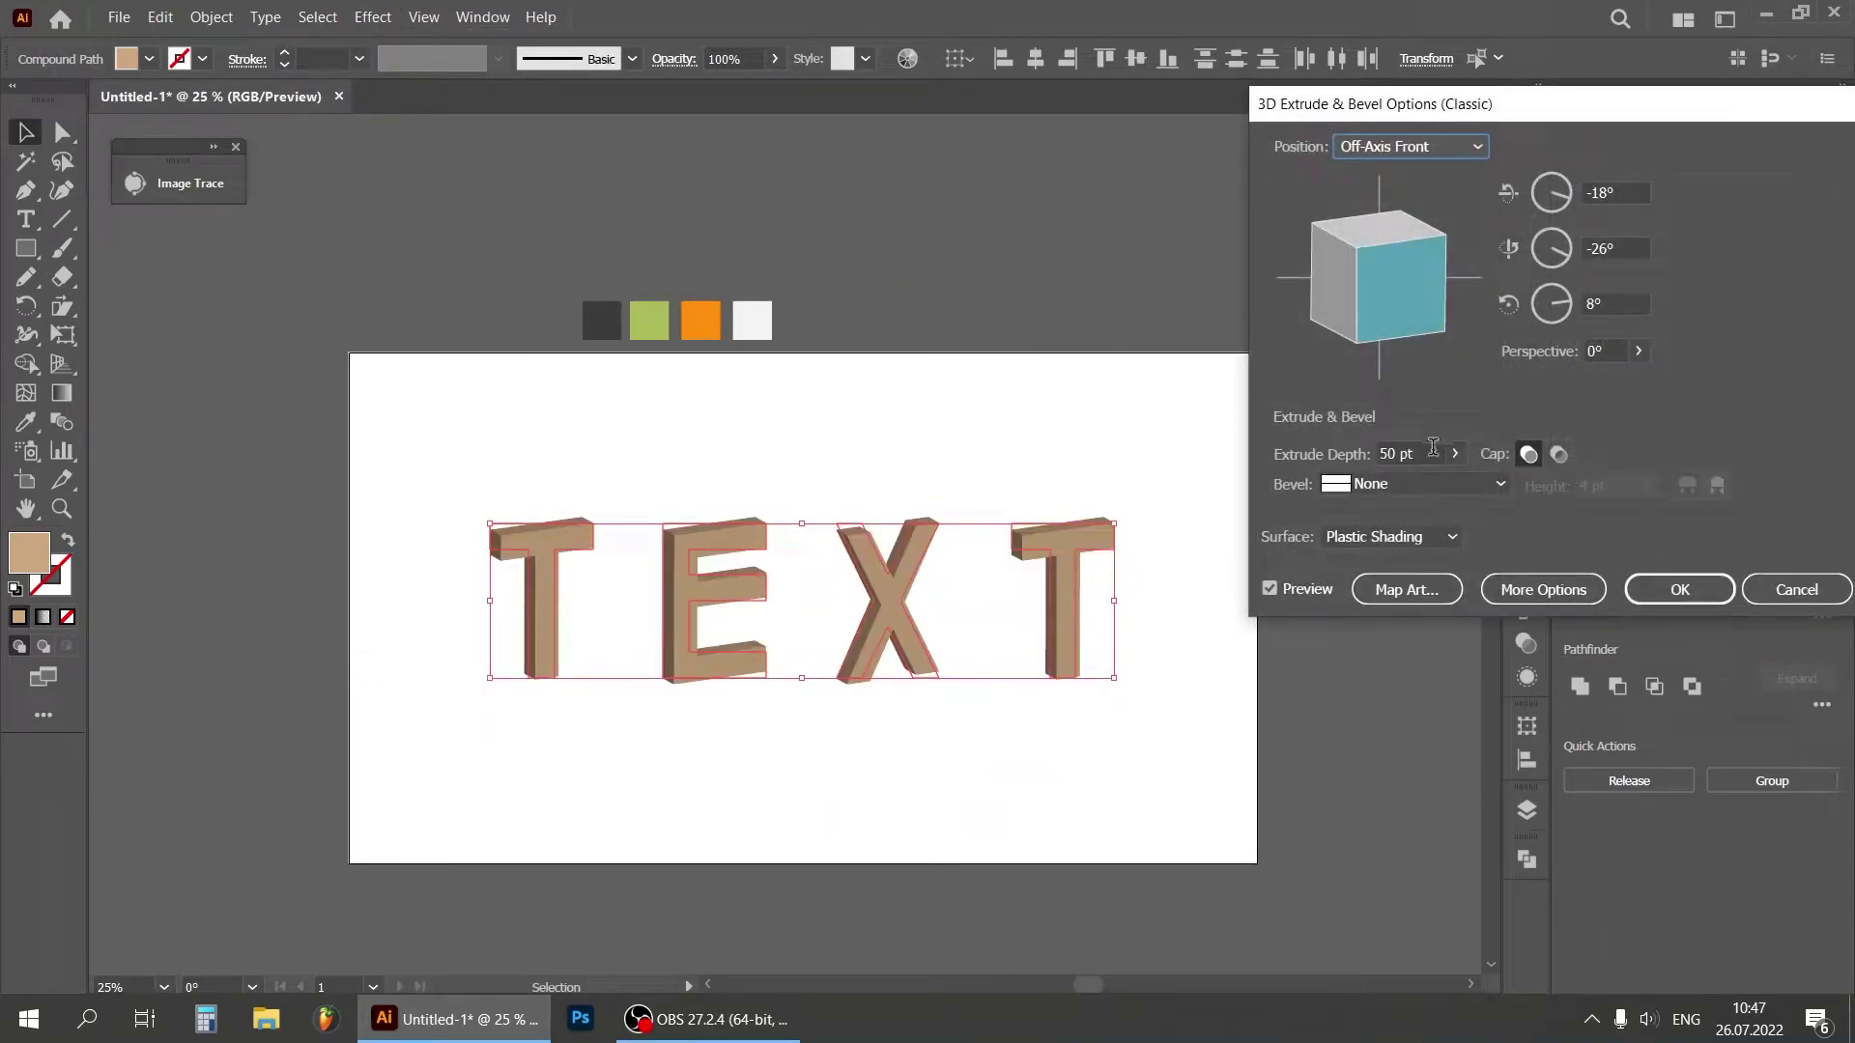
{"action": "left_click", "coordinate": [1415, 454]}
{"action": "type", "text": "200"}
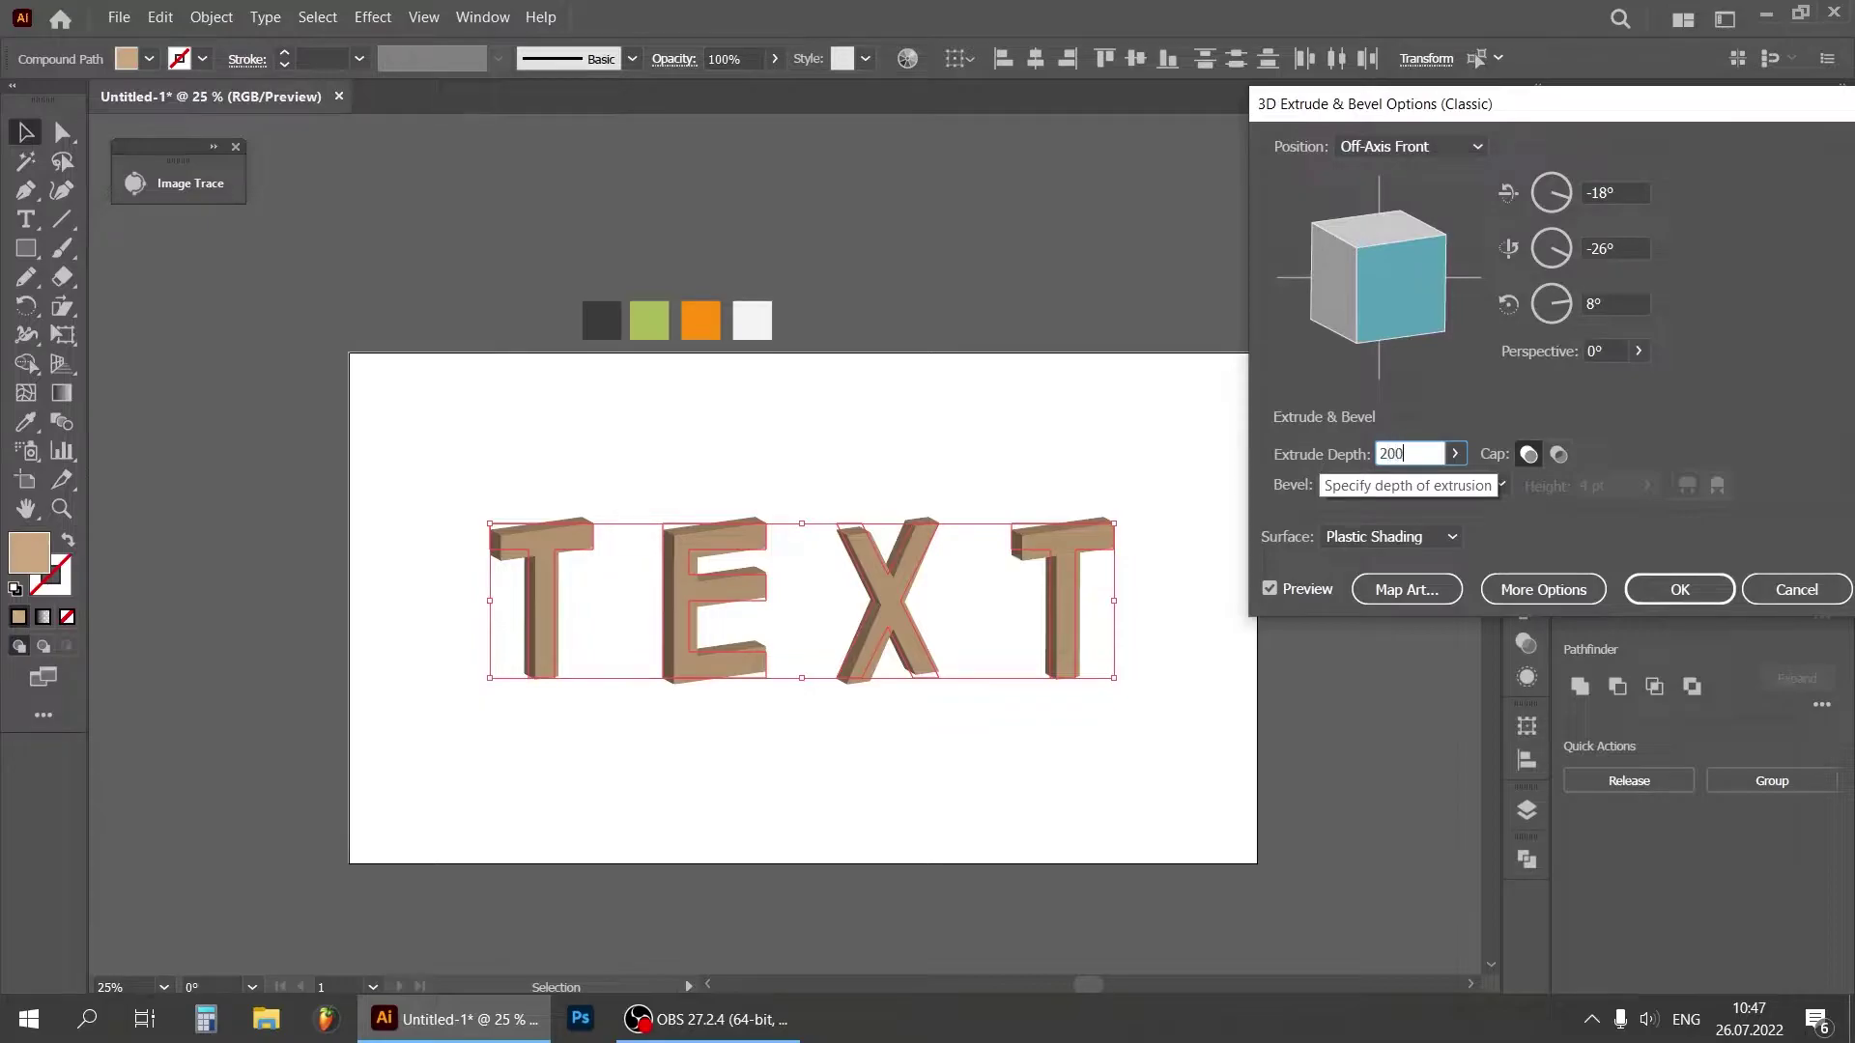
{"action": "left_click", "coordinate": [1681, 589]}
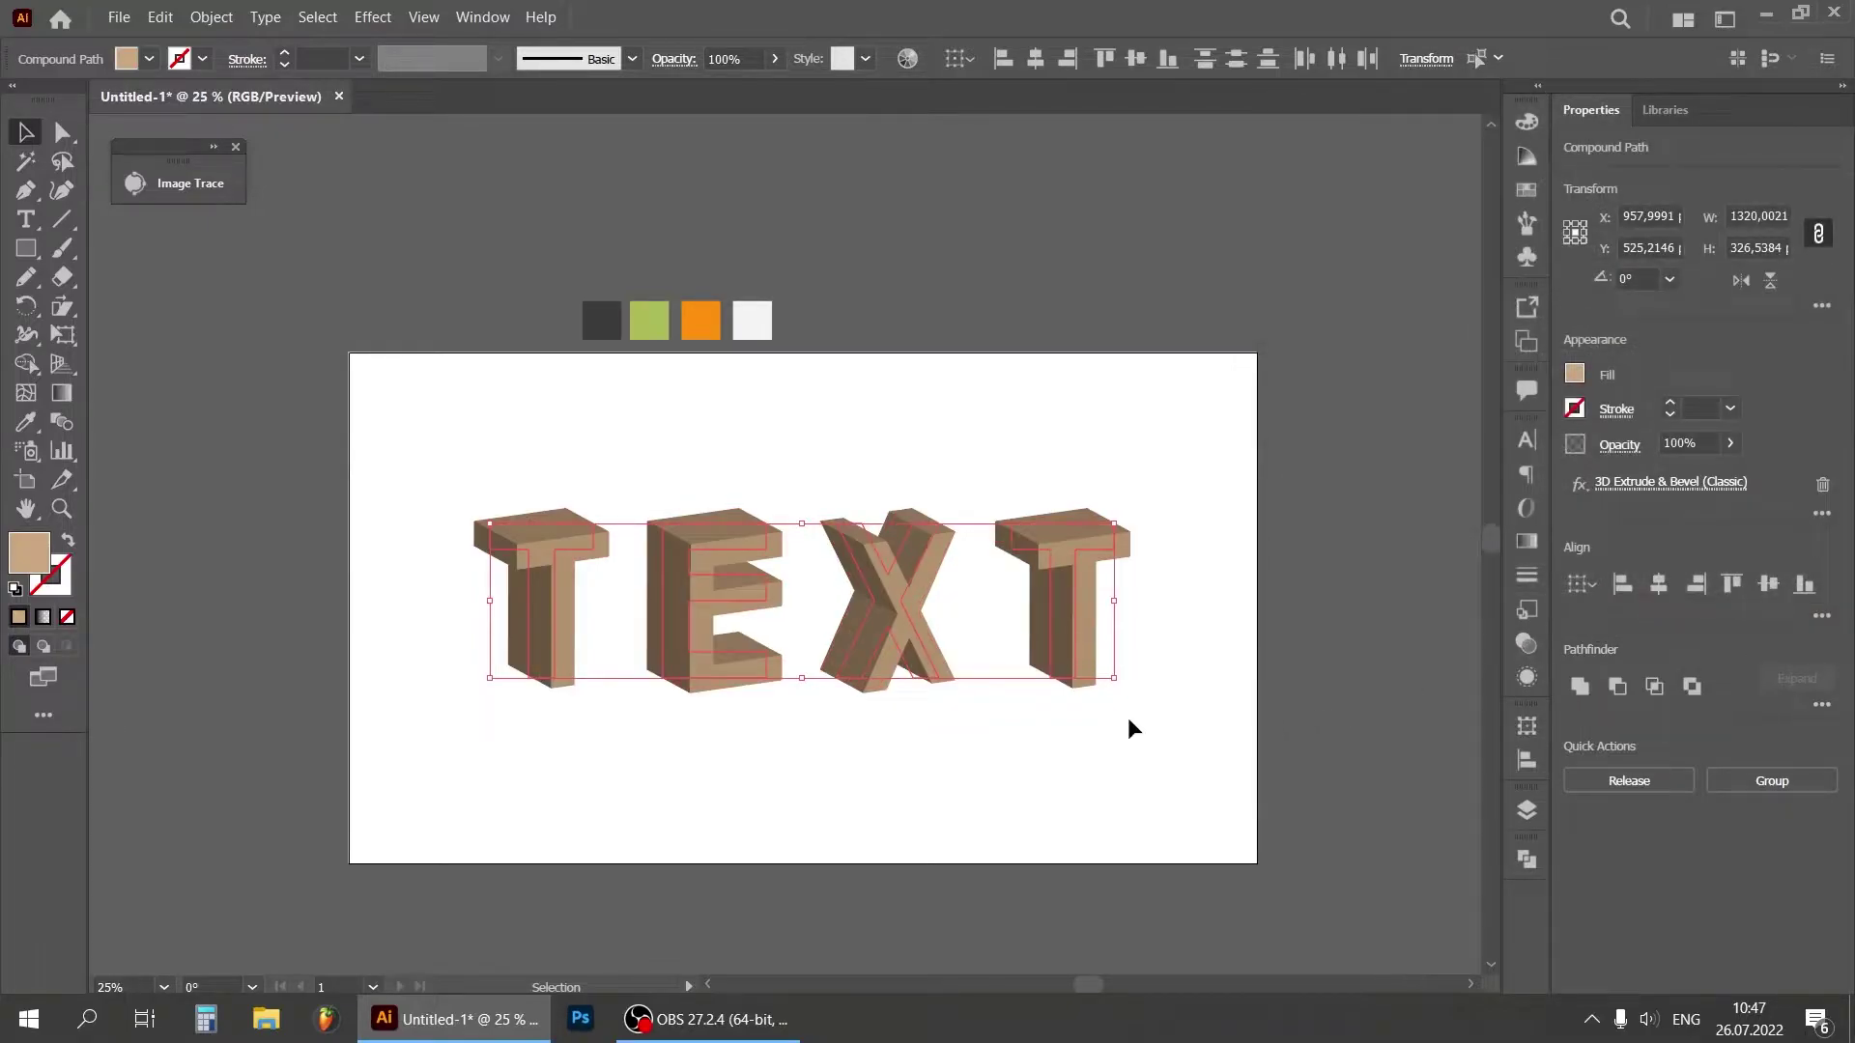
Step: Expand the 3D appearance and split the letters with Pathfinder Divide
{"action": "left_click", "coordinate": [209, 19]}
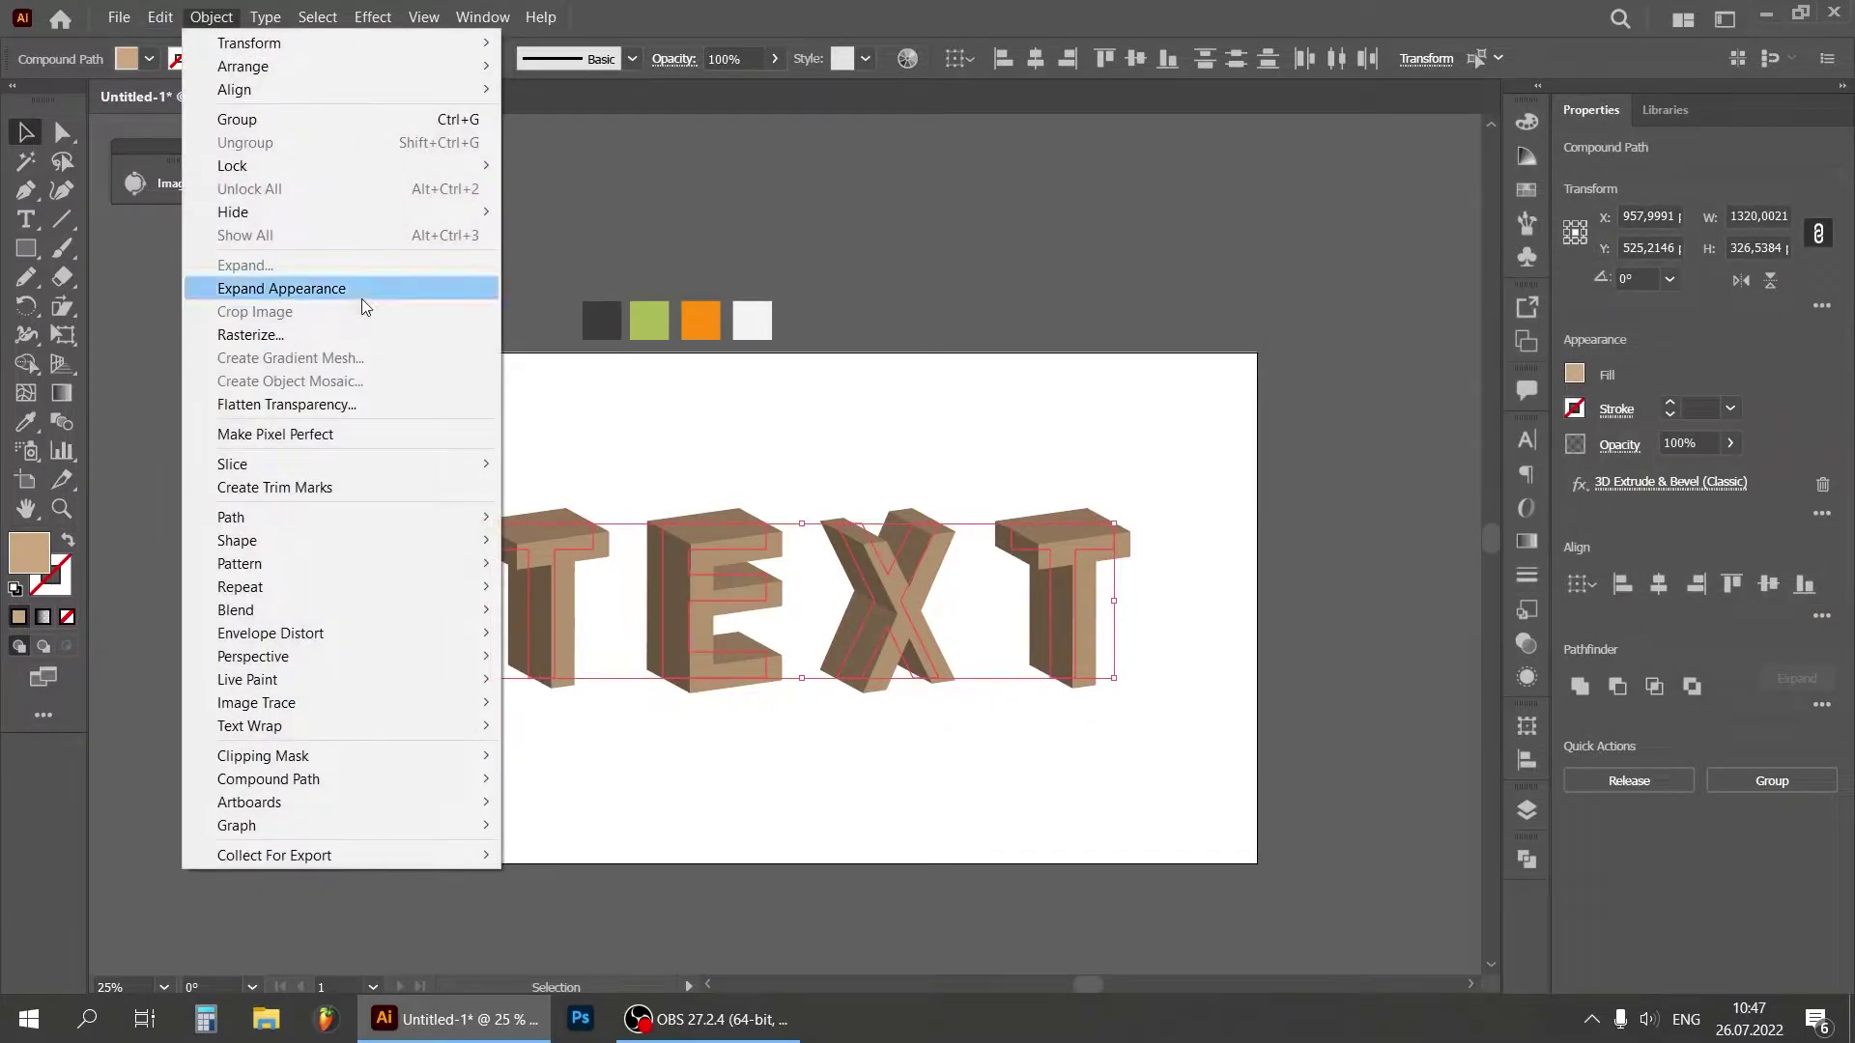
{"action": "left_click", "coordinate": [323, 284]}
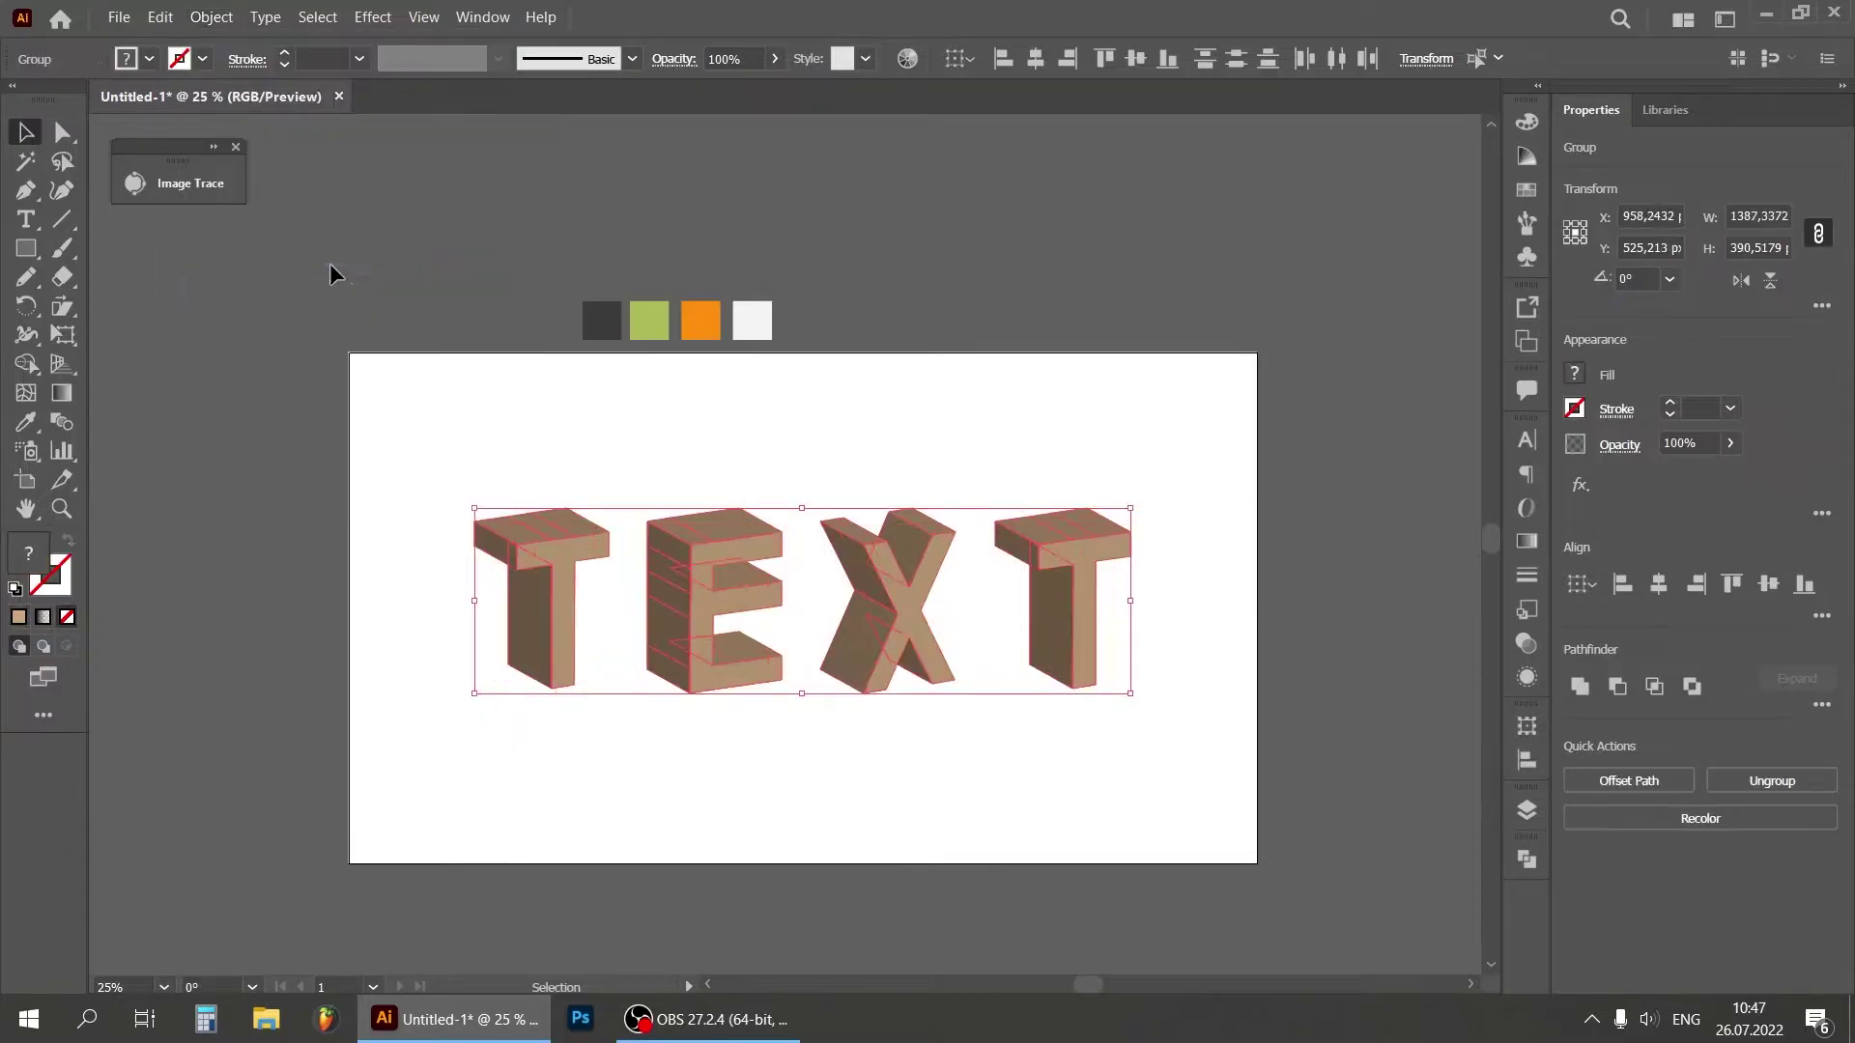
{"action": "left_click", "coordinate": [1821, 706]}
{"action": "left_click", "coordinate": [1580, 837]}
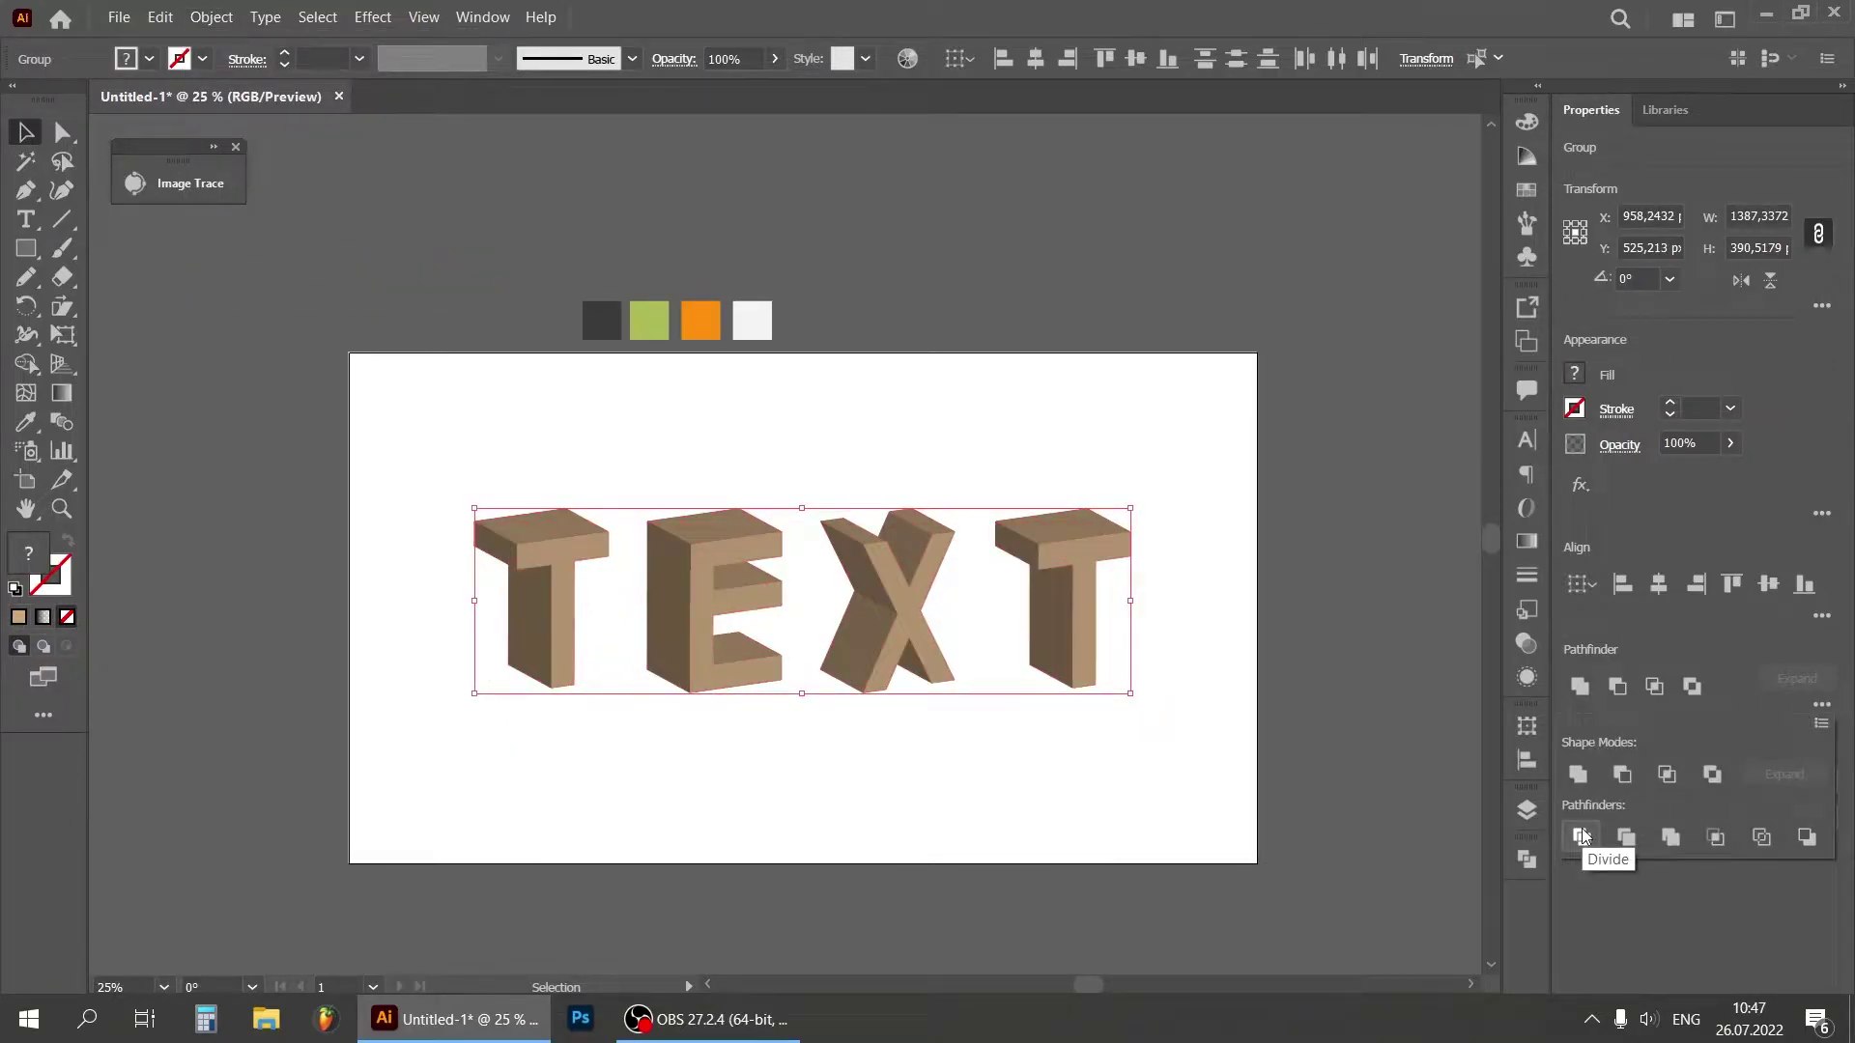
Step: Ungroup the divided letter face pieces and clear the selection
{"action": "left_click", "coordinate": [1063, 784]}
{"action": "left_click", "coordinate": [649, 565]}
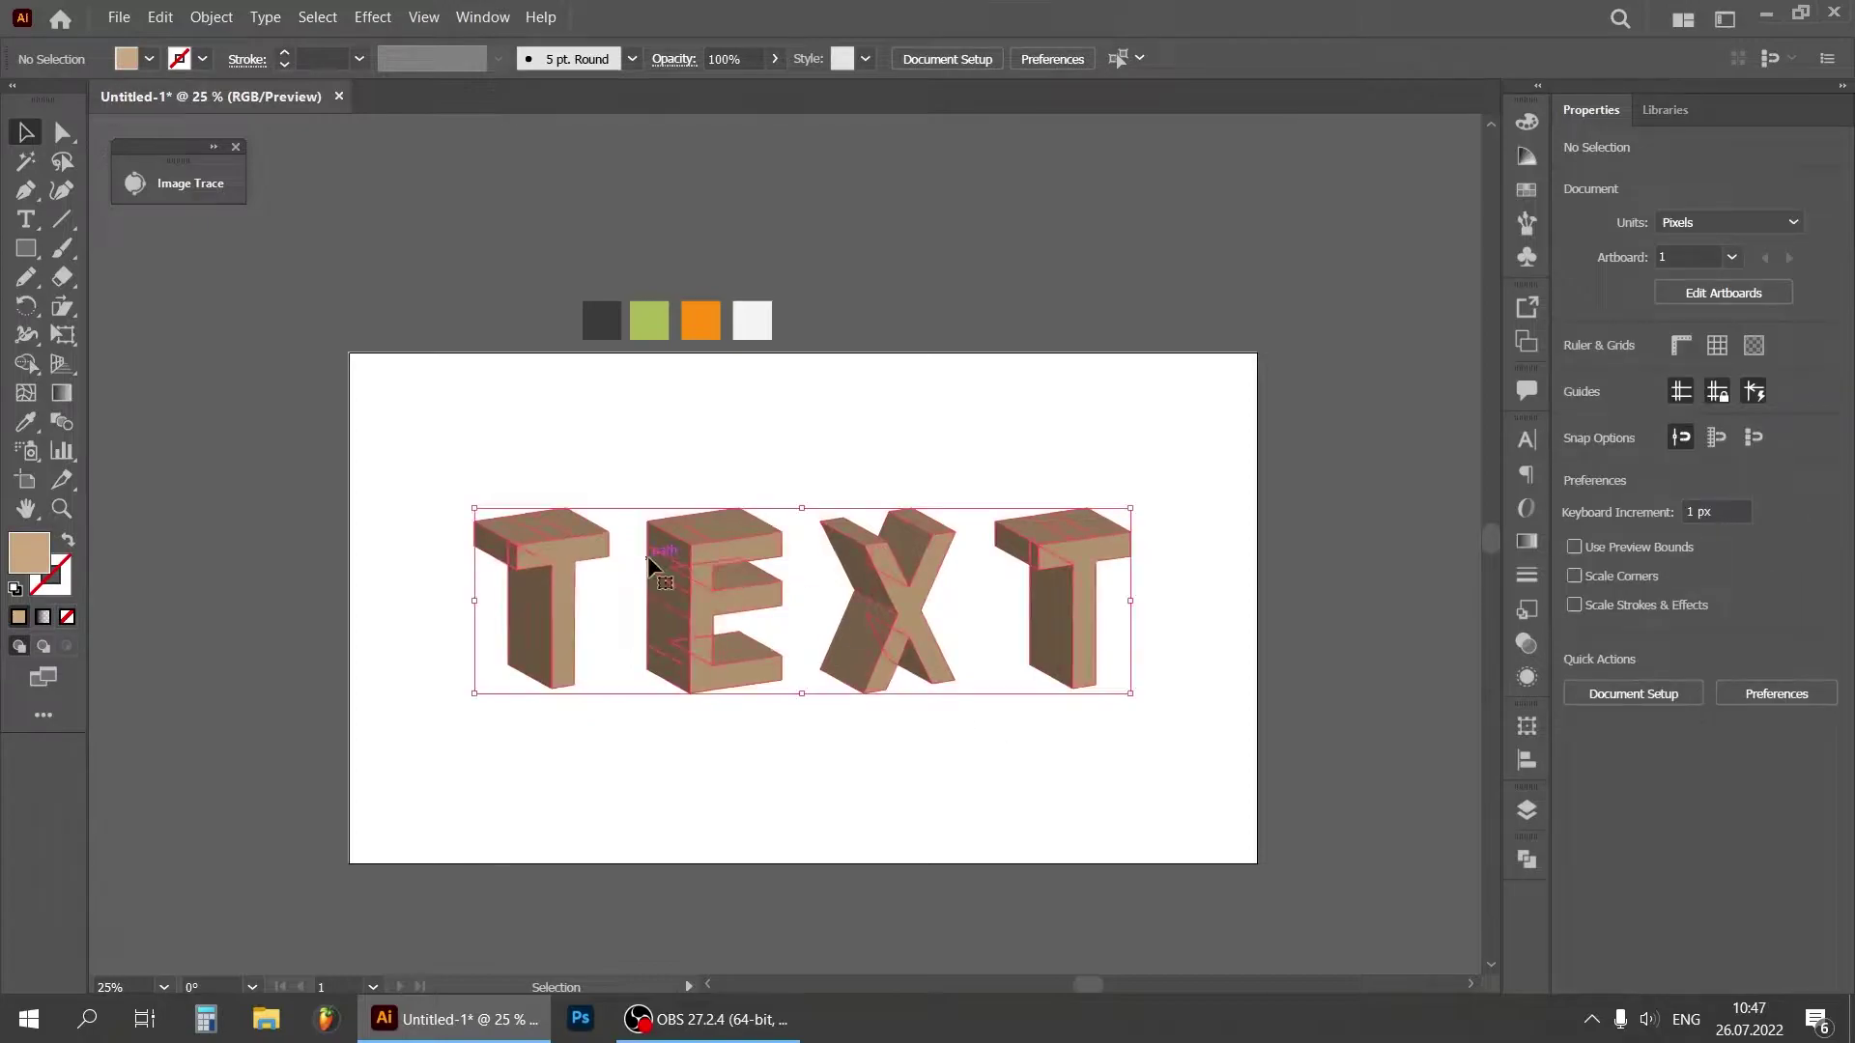
{"action": "right_click", "coordinate": [616, 563]}
{"action": "left_click", "coordinate": [746, 731]}
{"action": "left_click", "coordinate": [766, 762]}
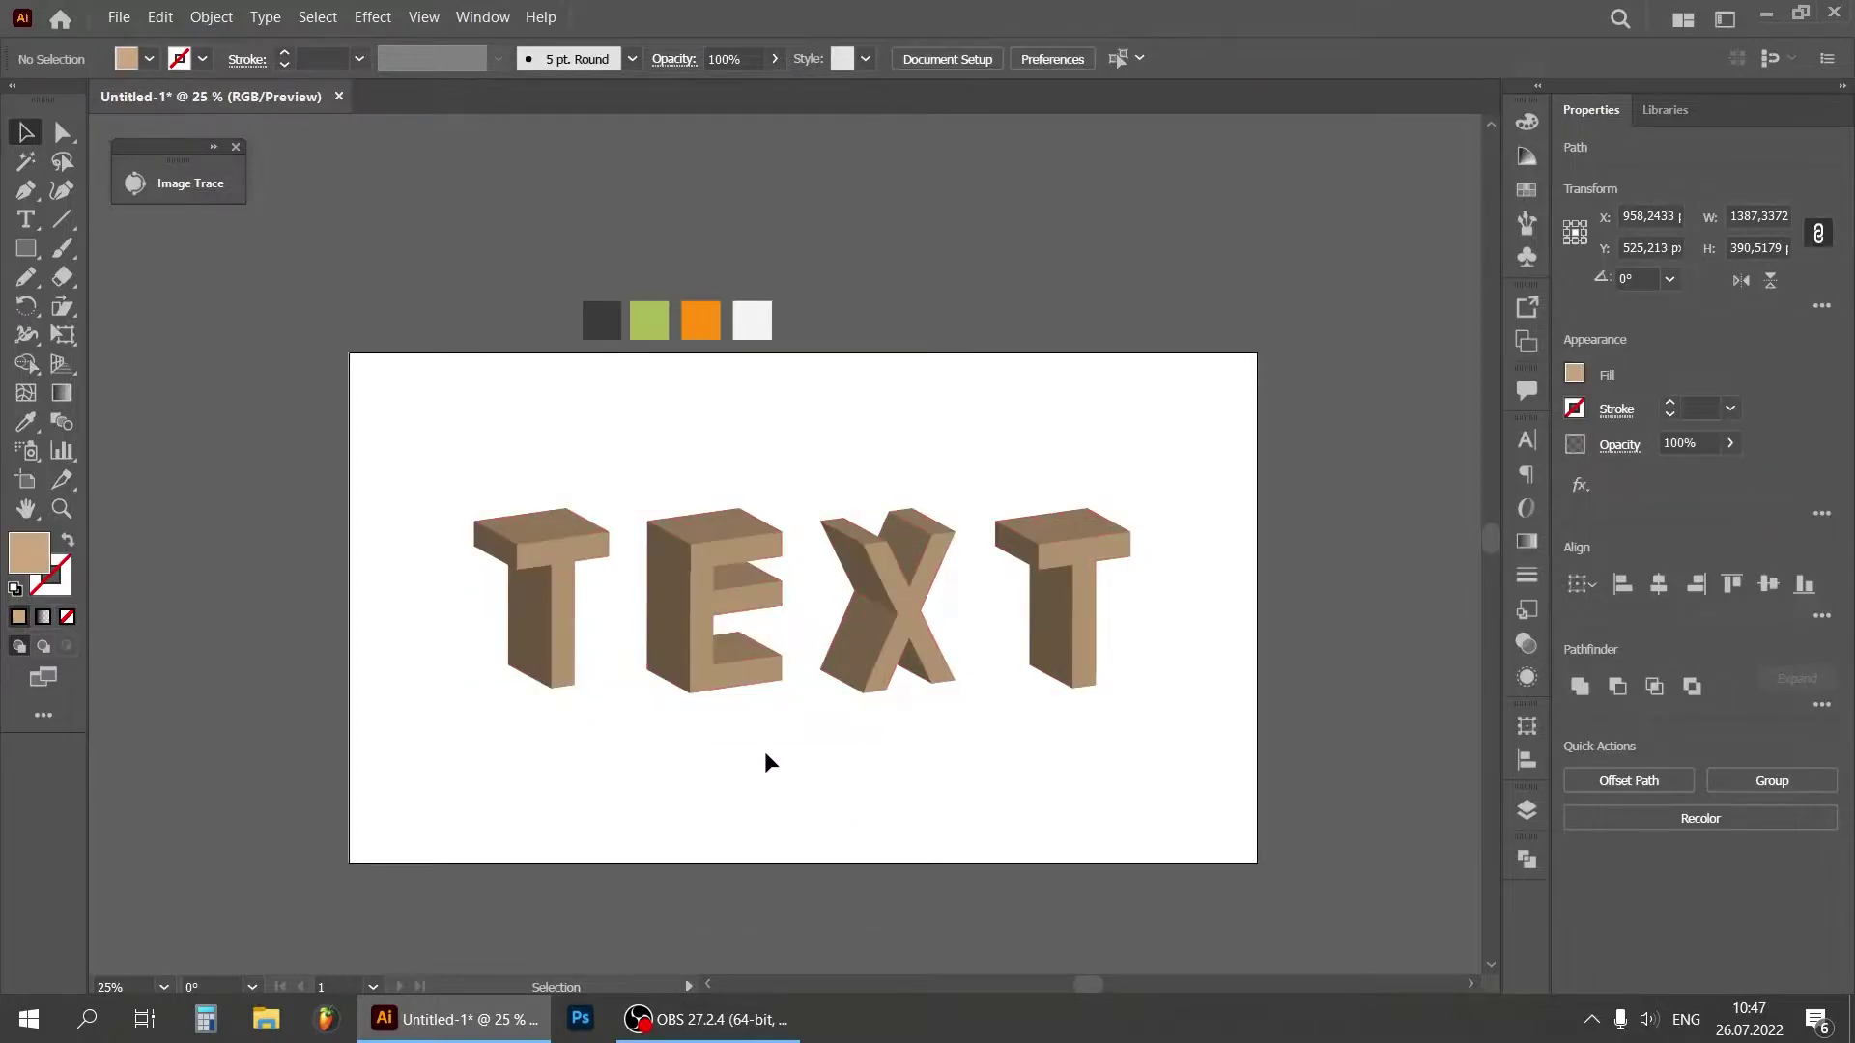
{"action": "left_click_drag", "start_coordinate": [1094, 991], "coordinate": [1075, 989]}
Step: Zoom in and unite the T's top-face pieces and front-face pieces into single shapes
{"action": "key", "text": "ctrl+plus"}
{"action": "key", "text": "ctrl+plus"}
{"action": "key", "text": "ctrl+plus"}
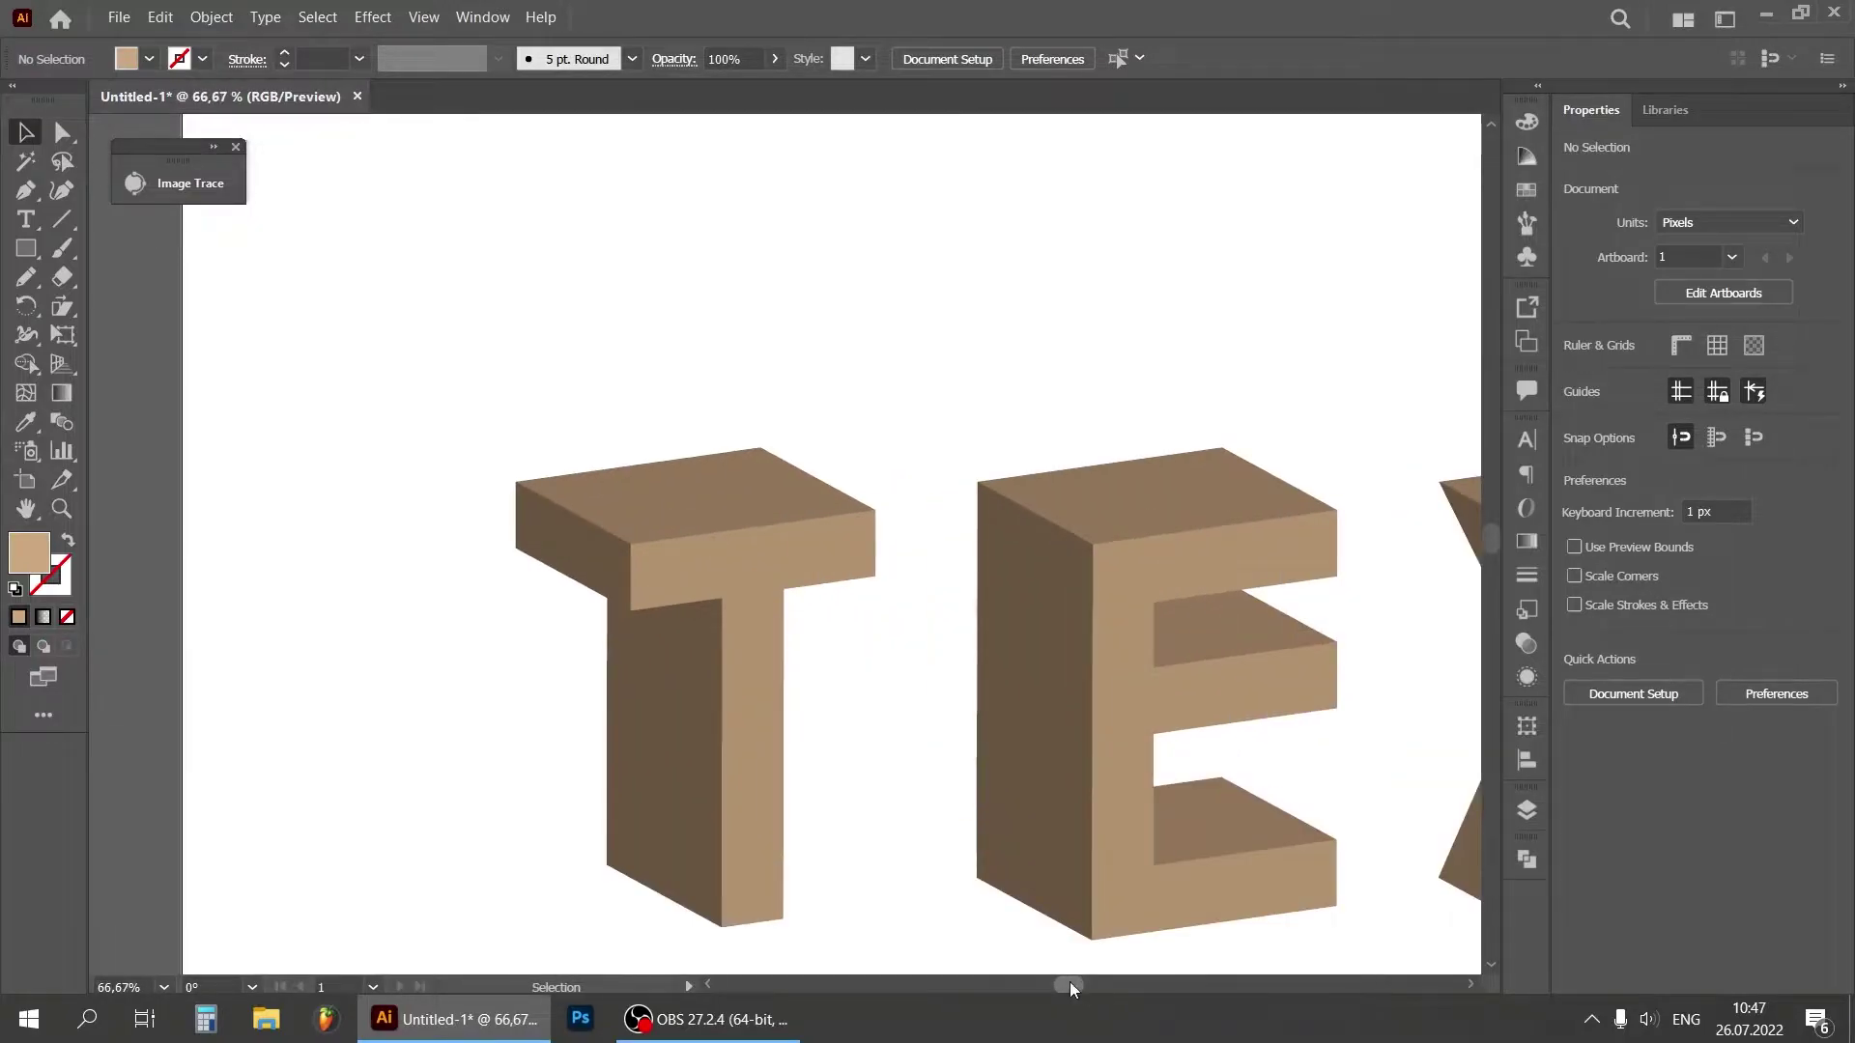
{"action": "left_click", "coordinate": [790, 477]}
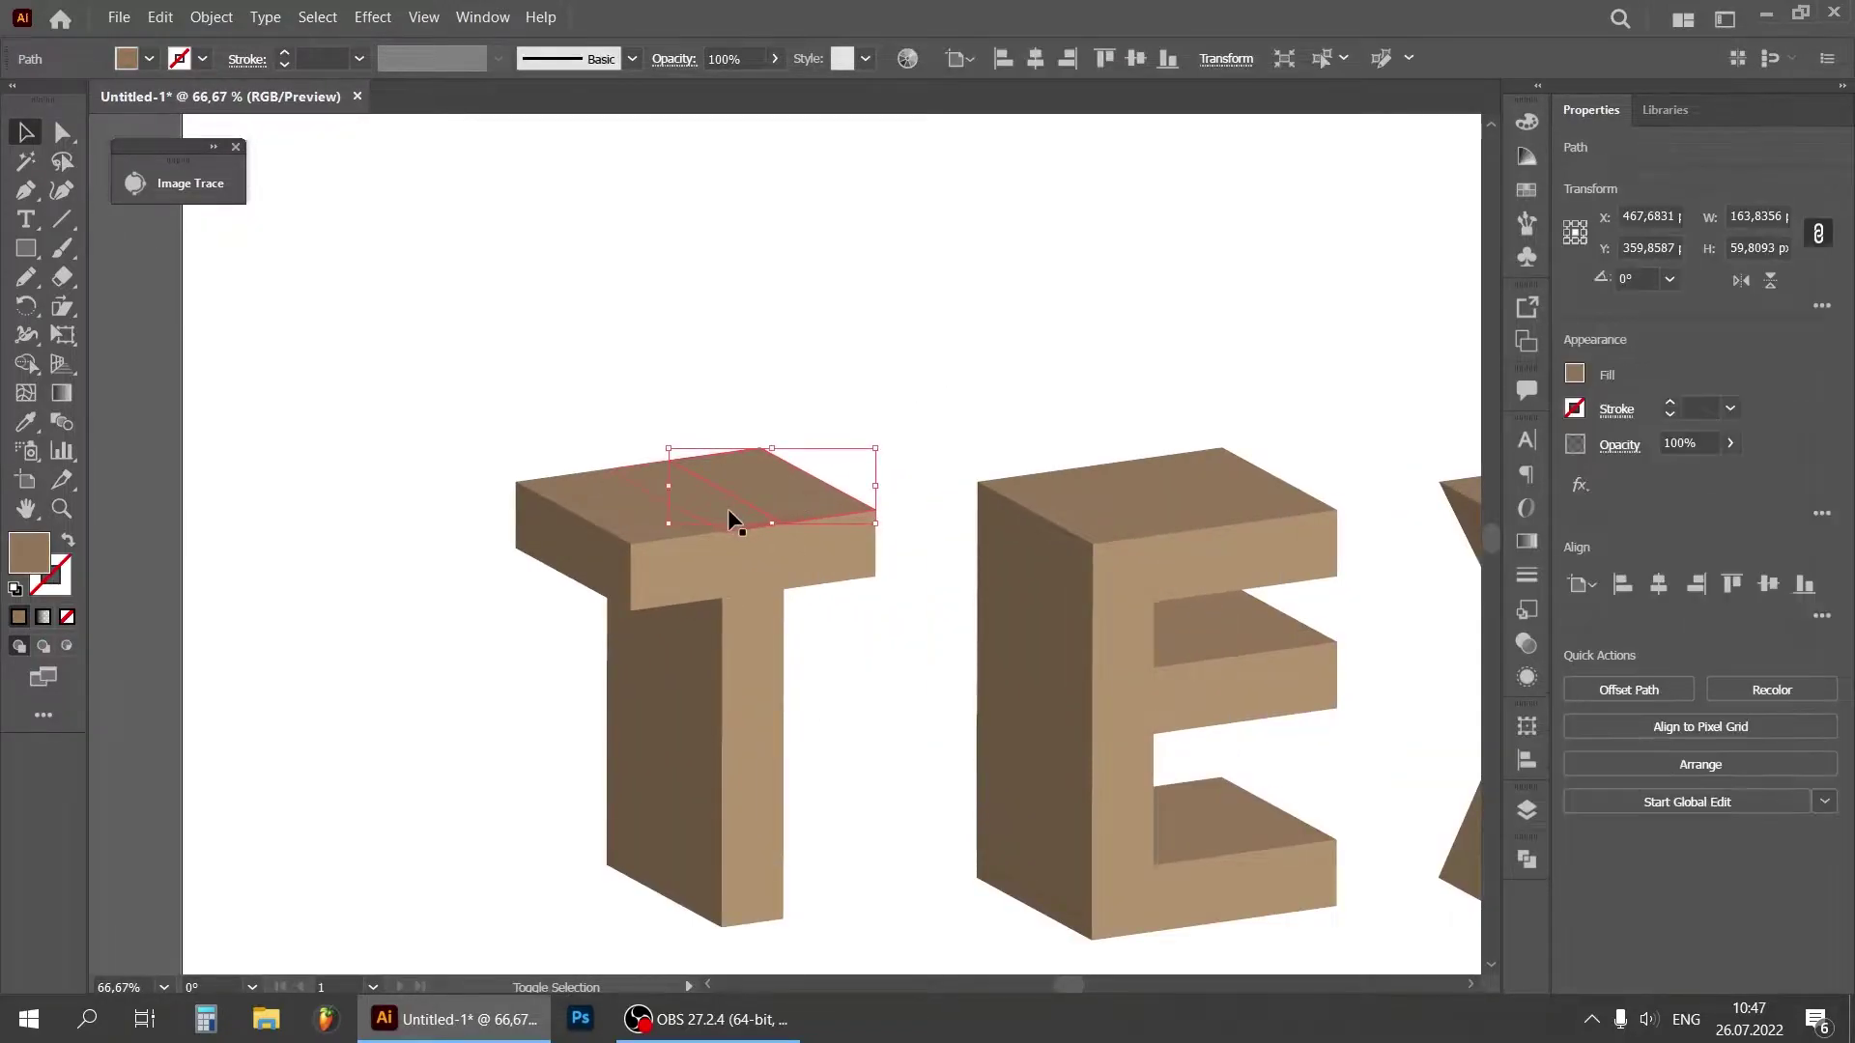
{"action": "left_click", "coordinate": [657, 521], "text": "shift"}
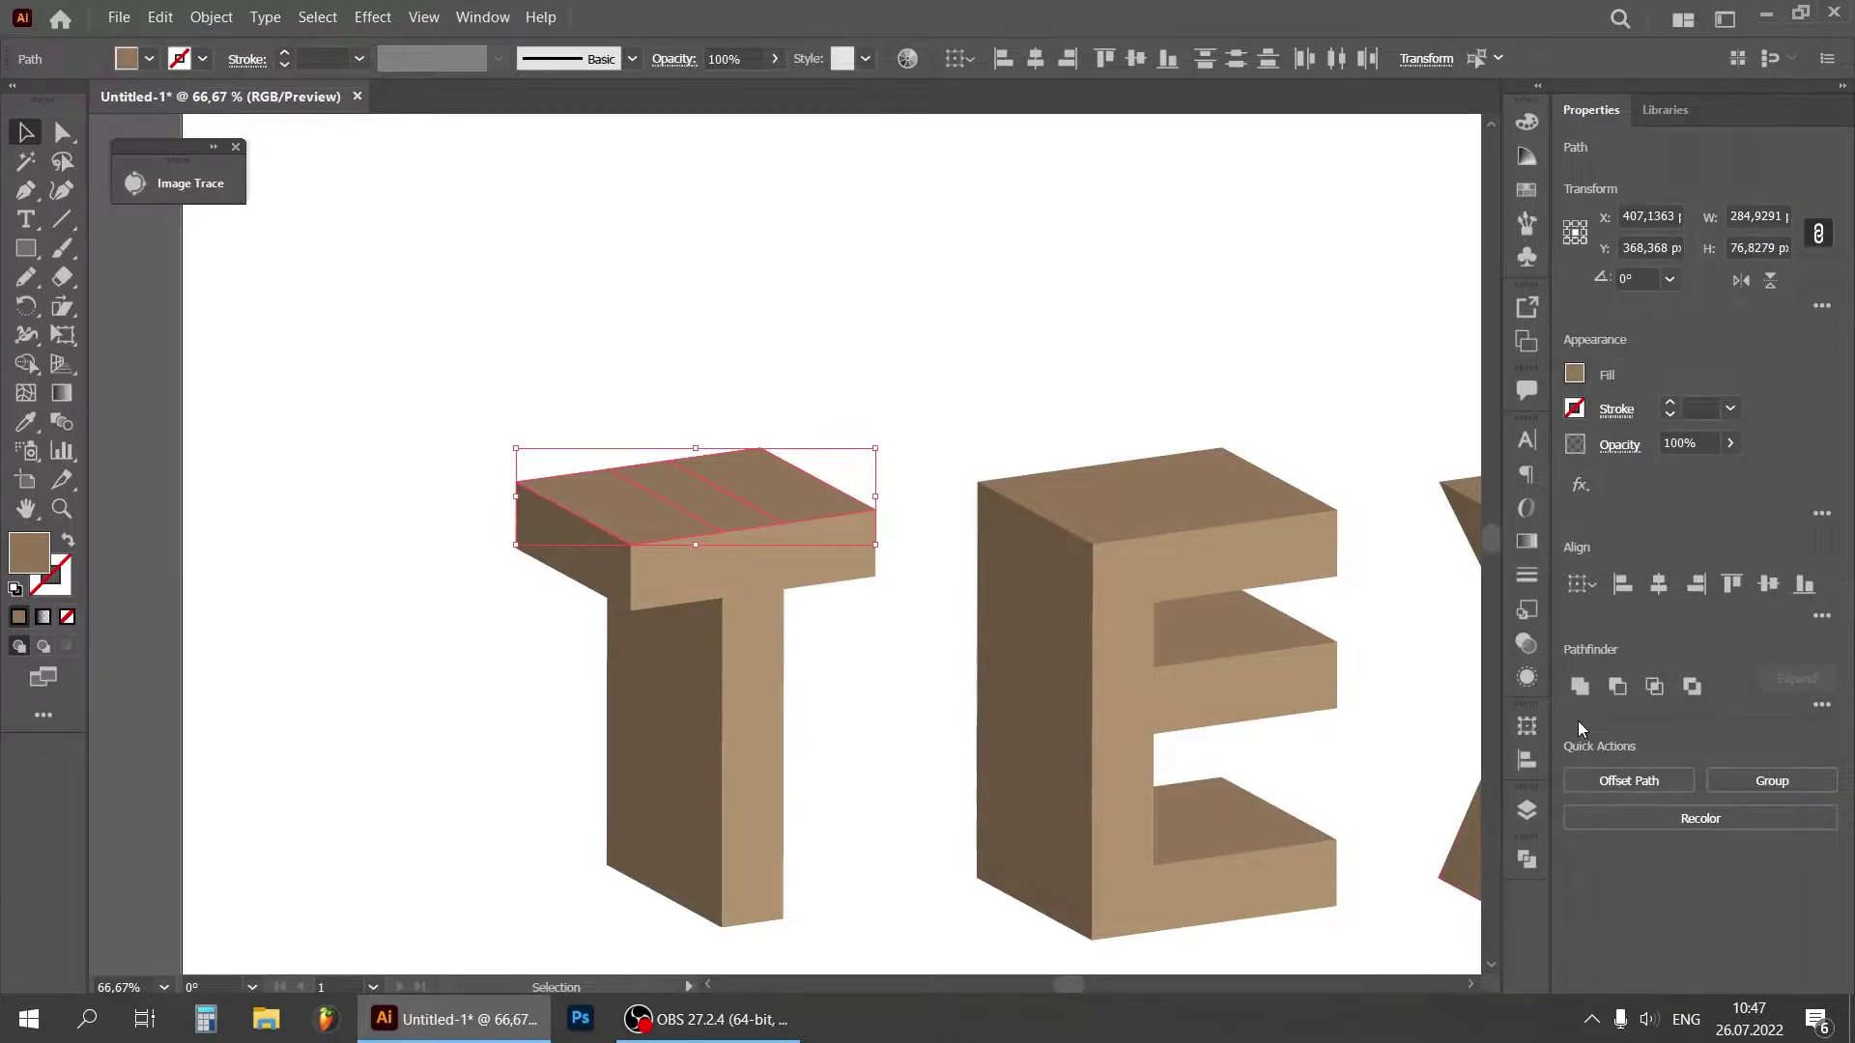
{"action": "left_click", "coordinate": [1579, 688]}
{"action": "left_click", "coordinate": [956, 454]}
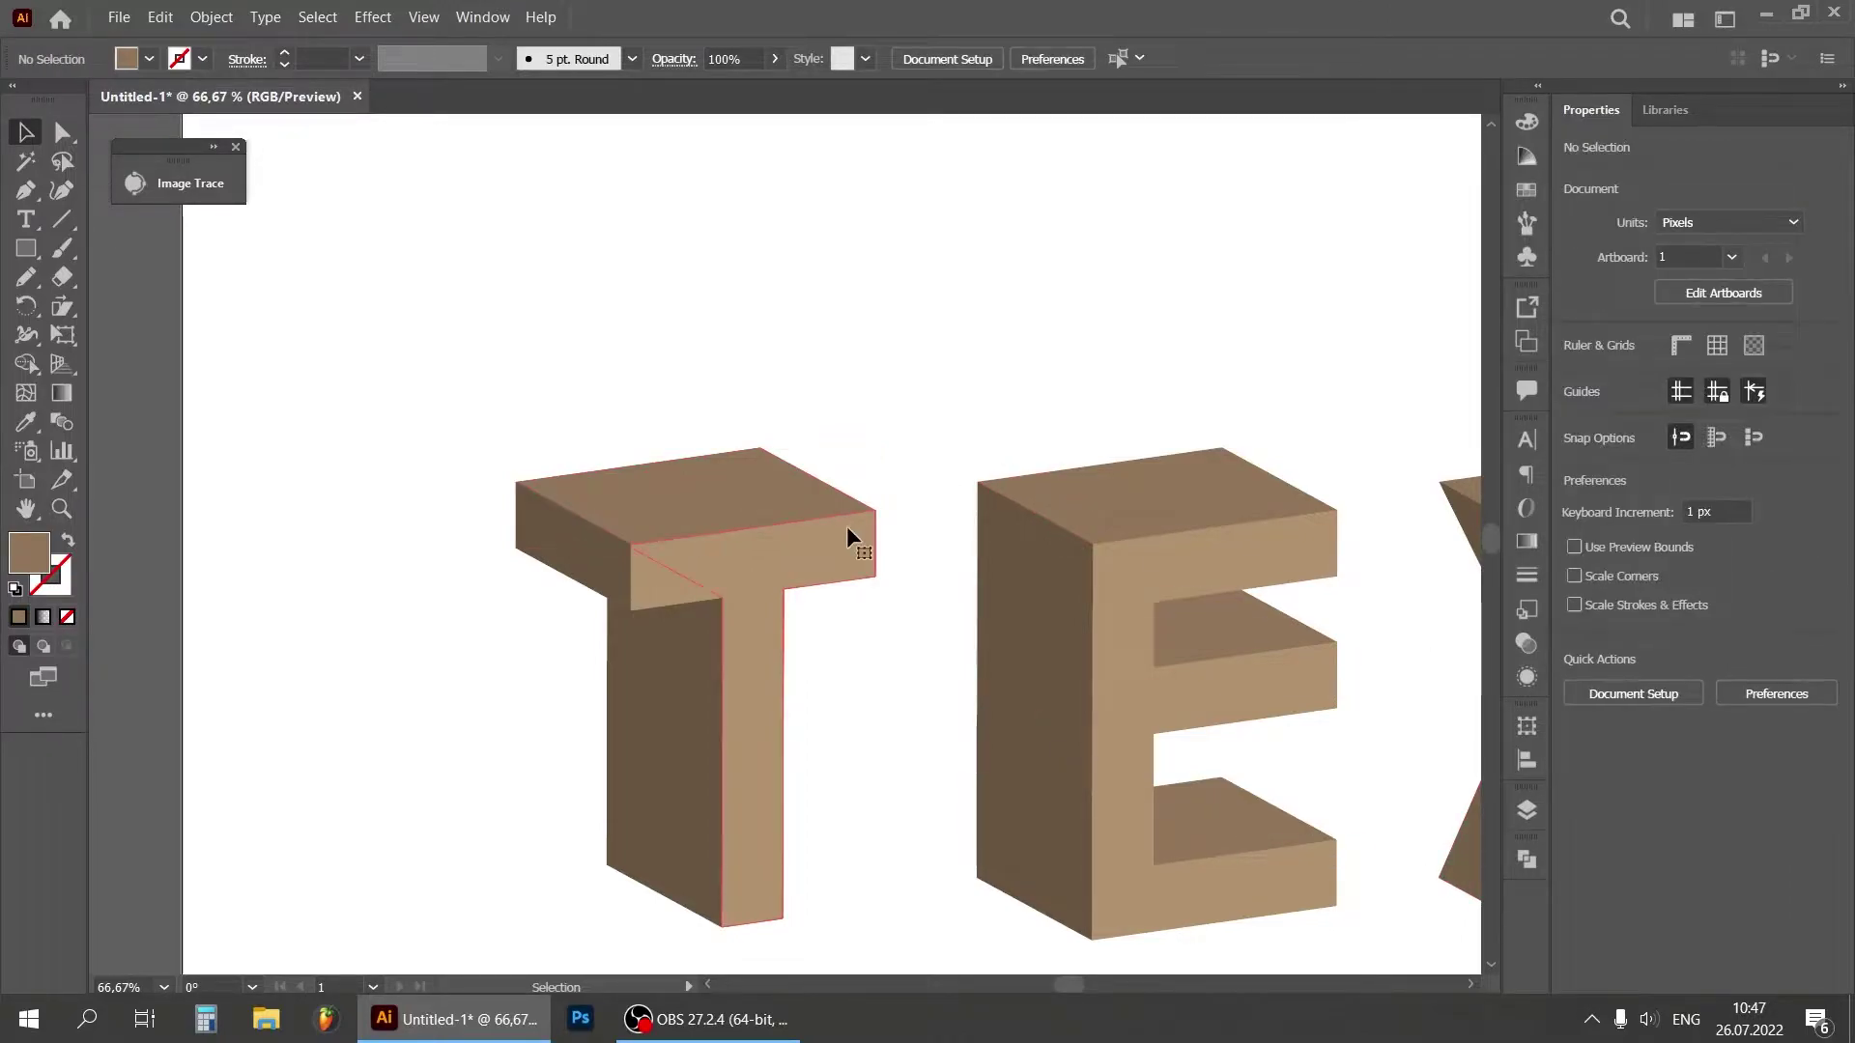
{"action": "left_click", "coordinate": [688, 582], "text": "shift"}
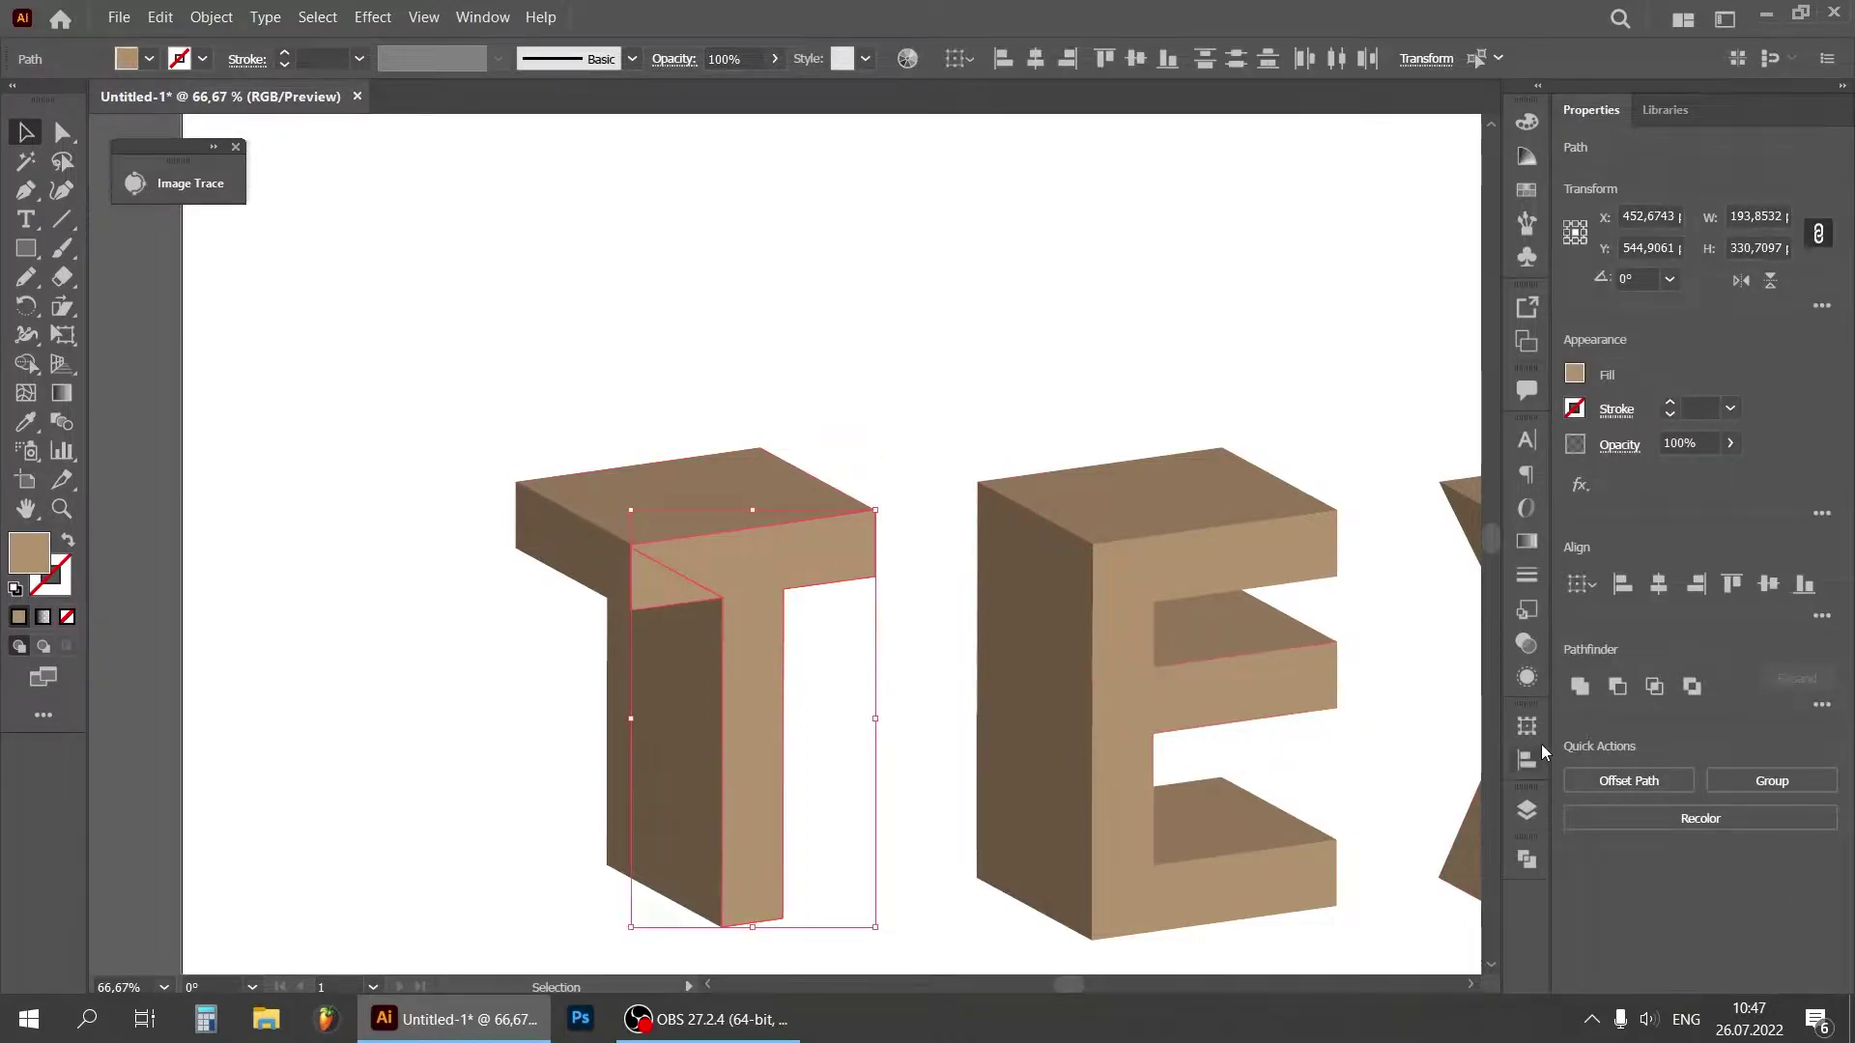
{"action": "left_click", "coordinate": [1578, 685]}
{"action": "left_click", "coordinate": [931, 323]}
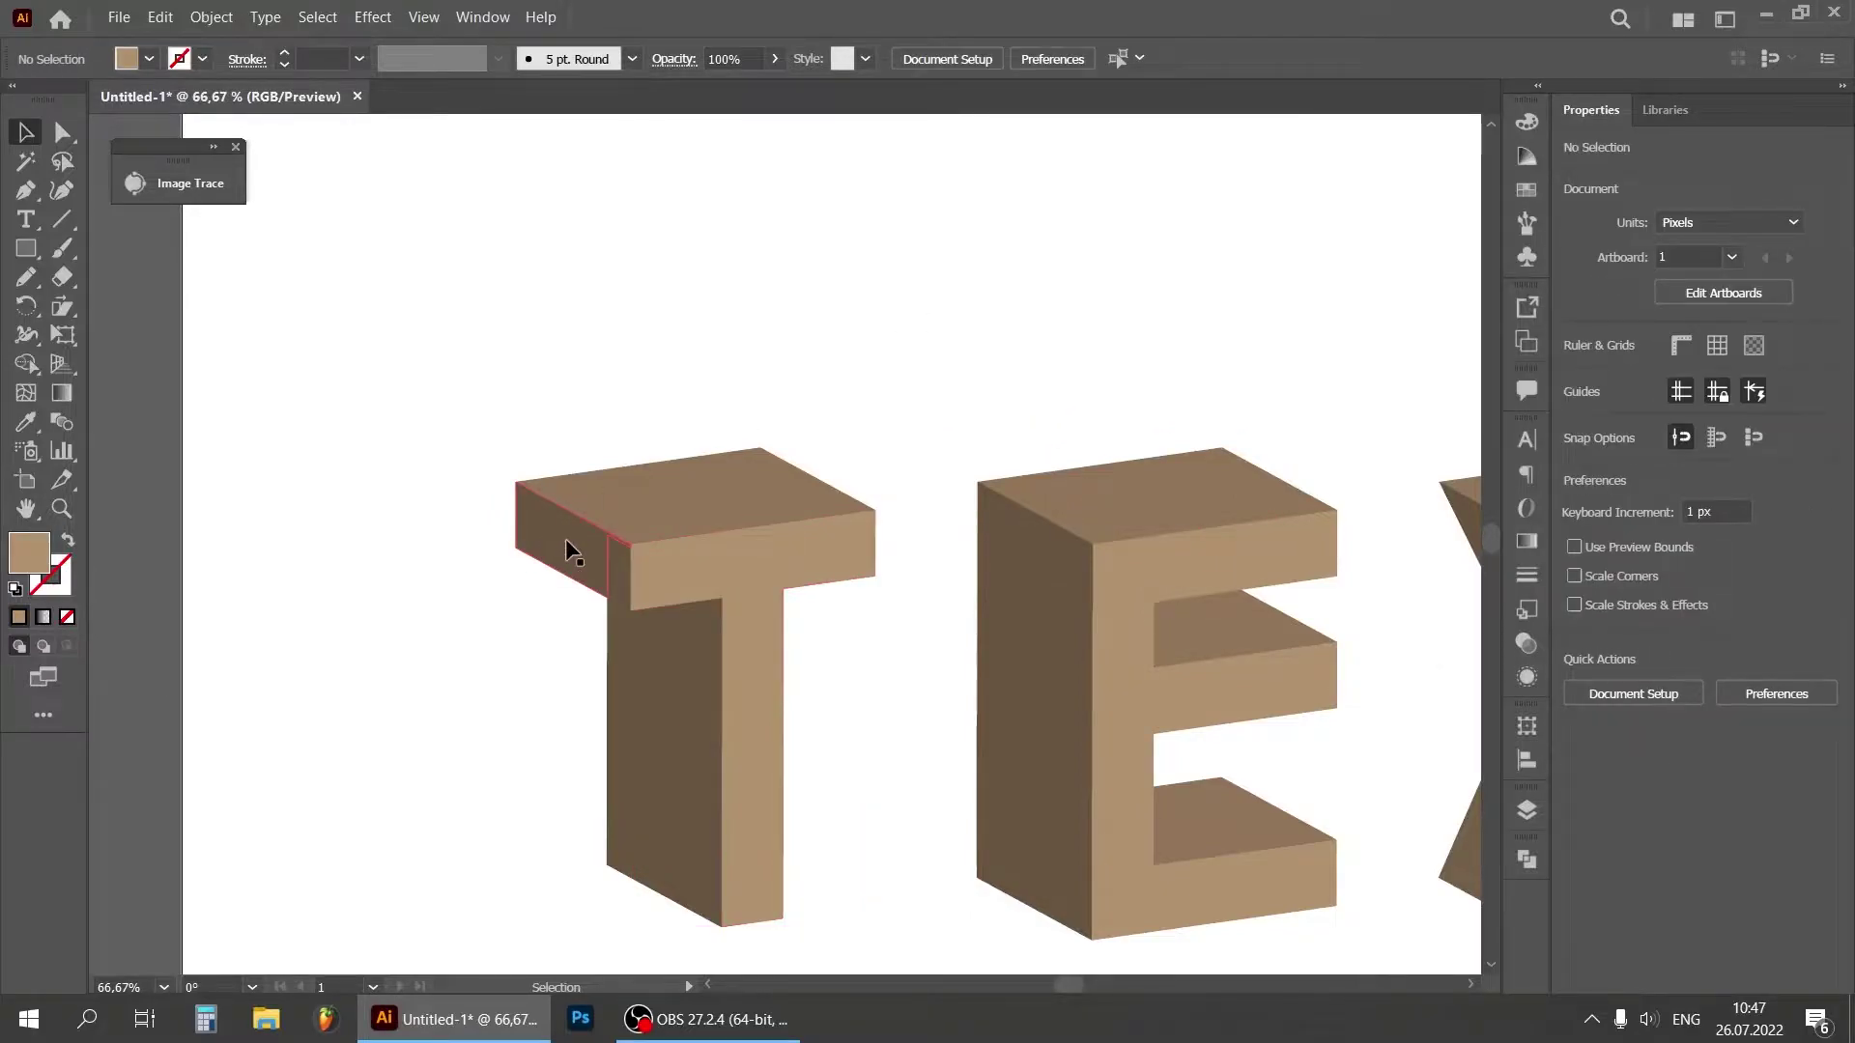
Step: Unite the T's dark left-side pieces, then the E's top-face pieces
{"action": "left_click", "coordinate": [565, 538], "text": "shift"}
{"action": "left_click", "coordinate": [614, 558], "text": "shift"}
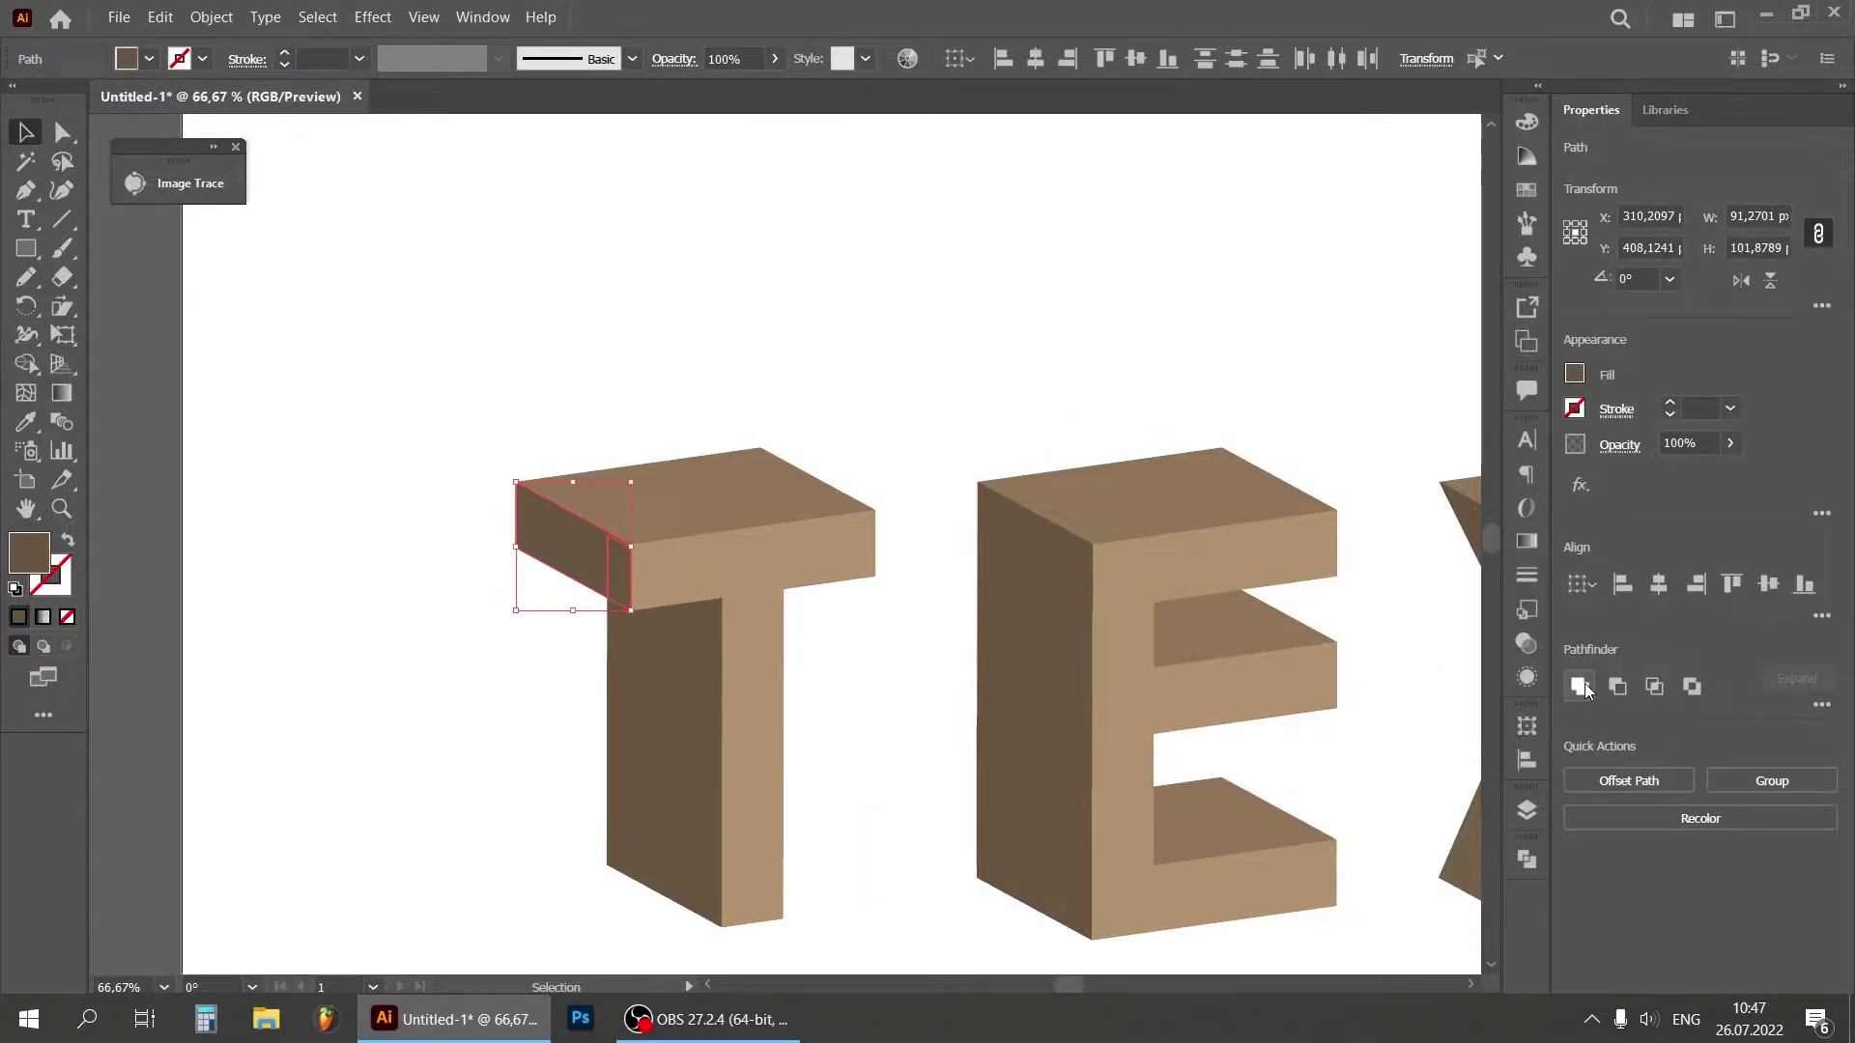
{"action": "left_click", "coordinate": [1579, 687]}
{"action": "left_click", "coordinate": [942, 382]}
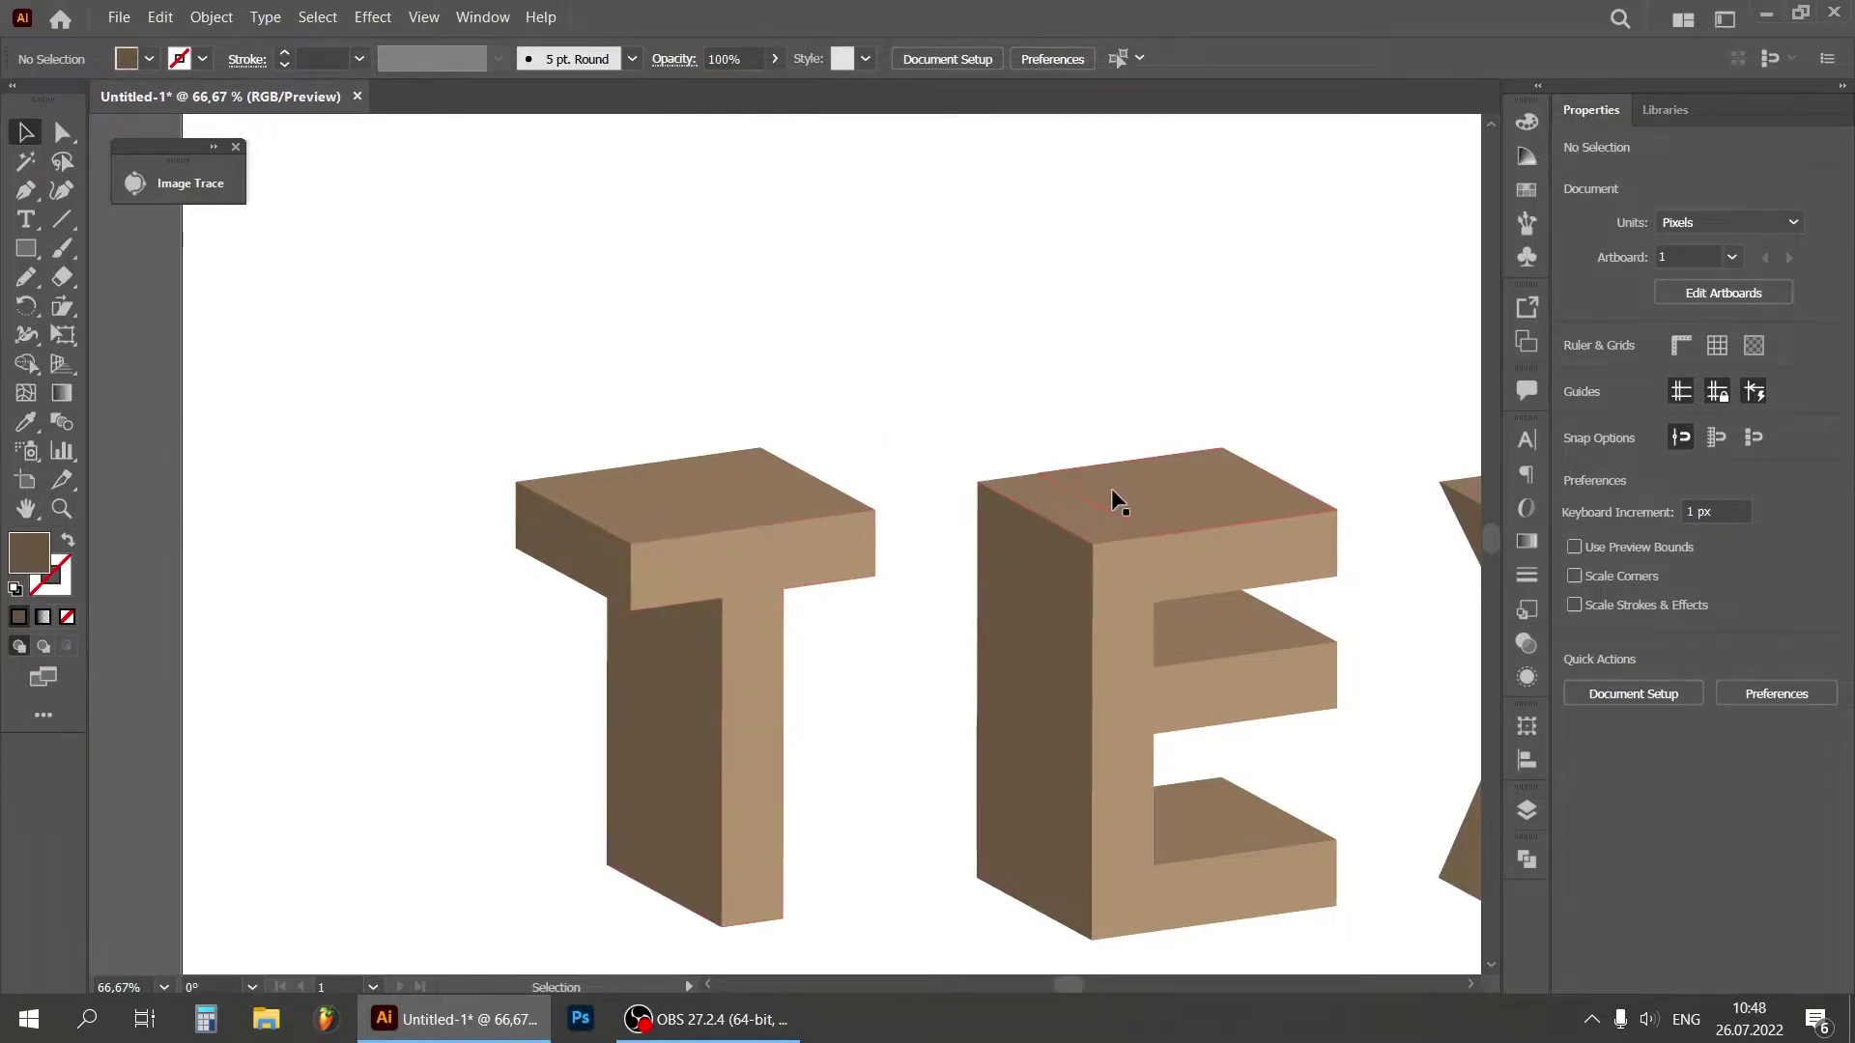
{"action": "left_click", "coordinate": [1184, 483]}
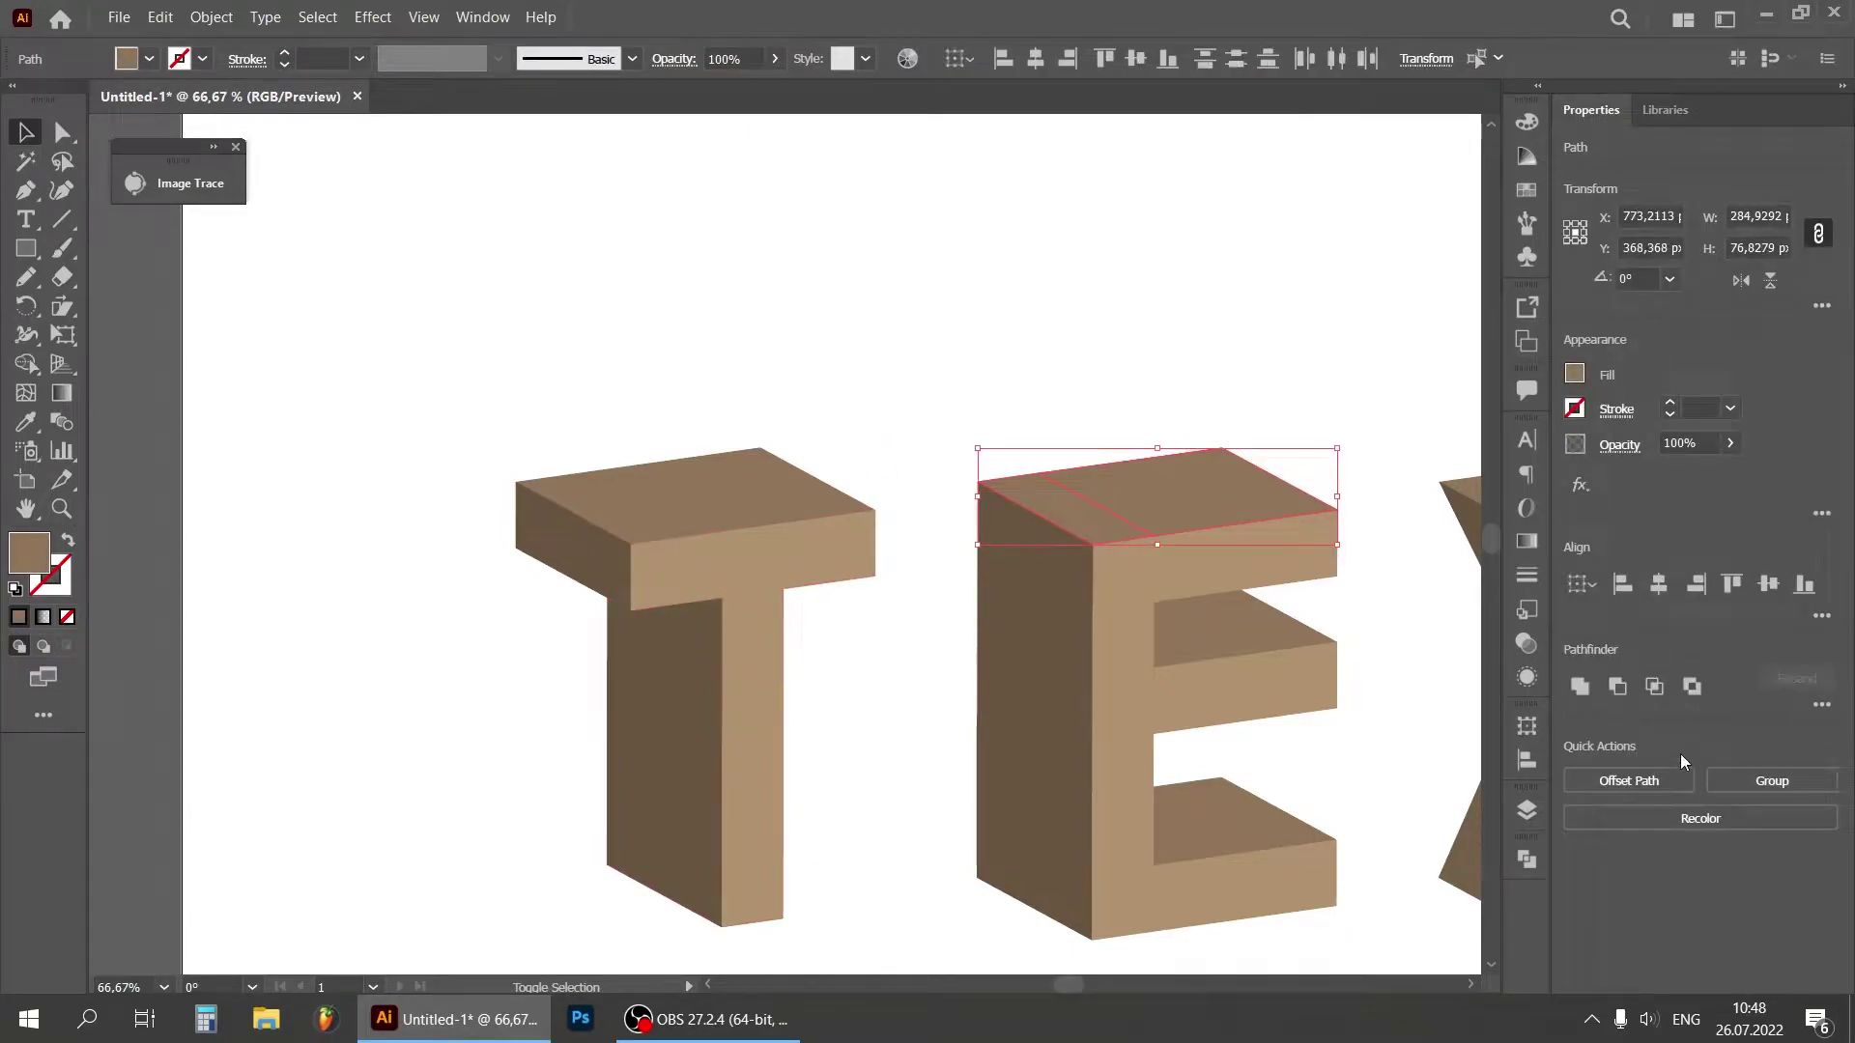
{"action": "left_click", "coordinate": [1587, 687]}
{"action": "left_click", "coordinate": [1389, 588]}
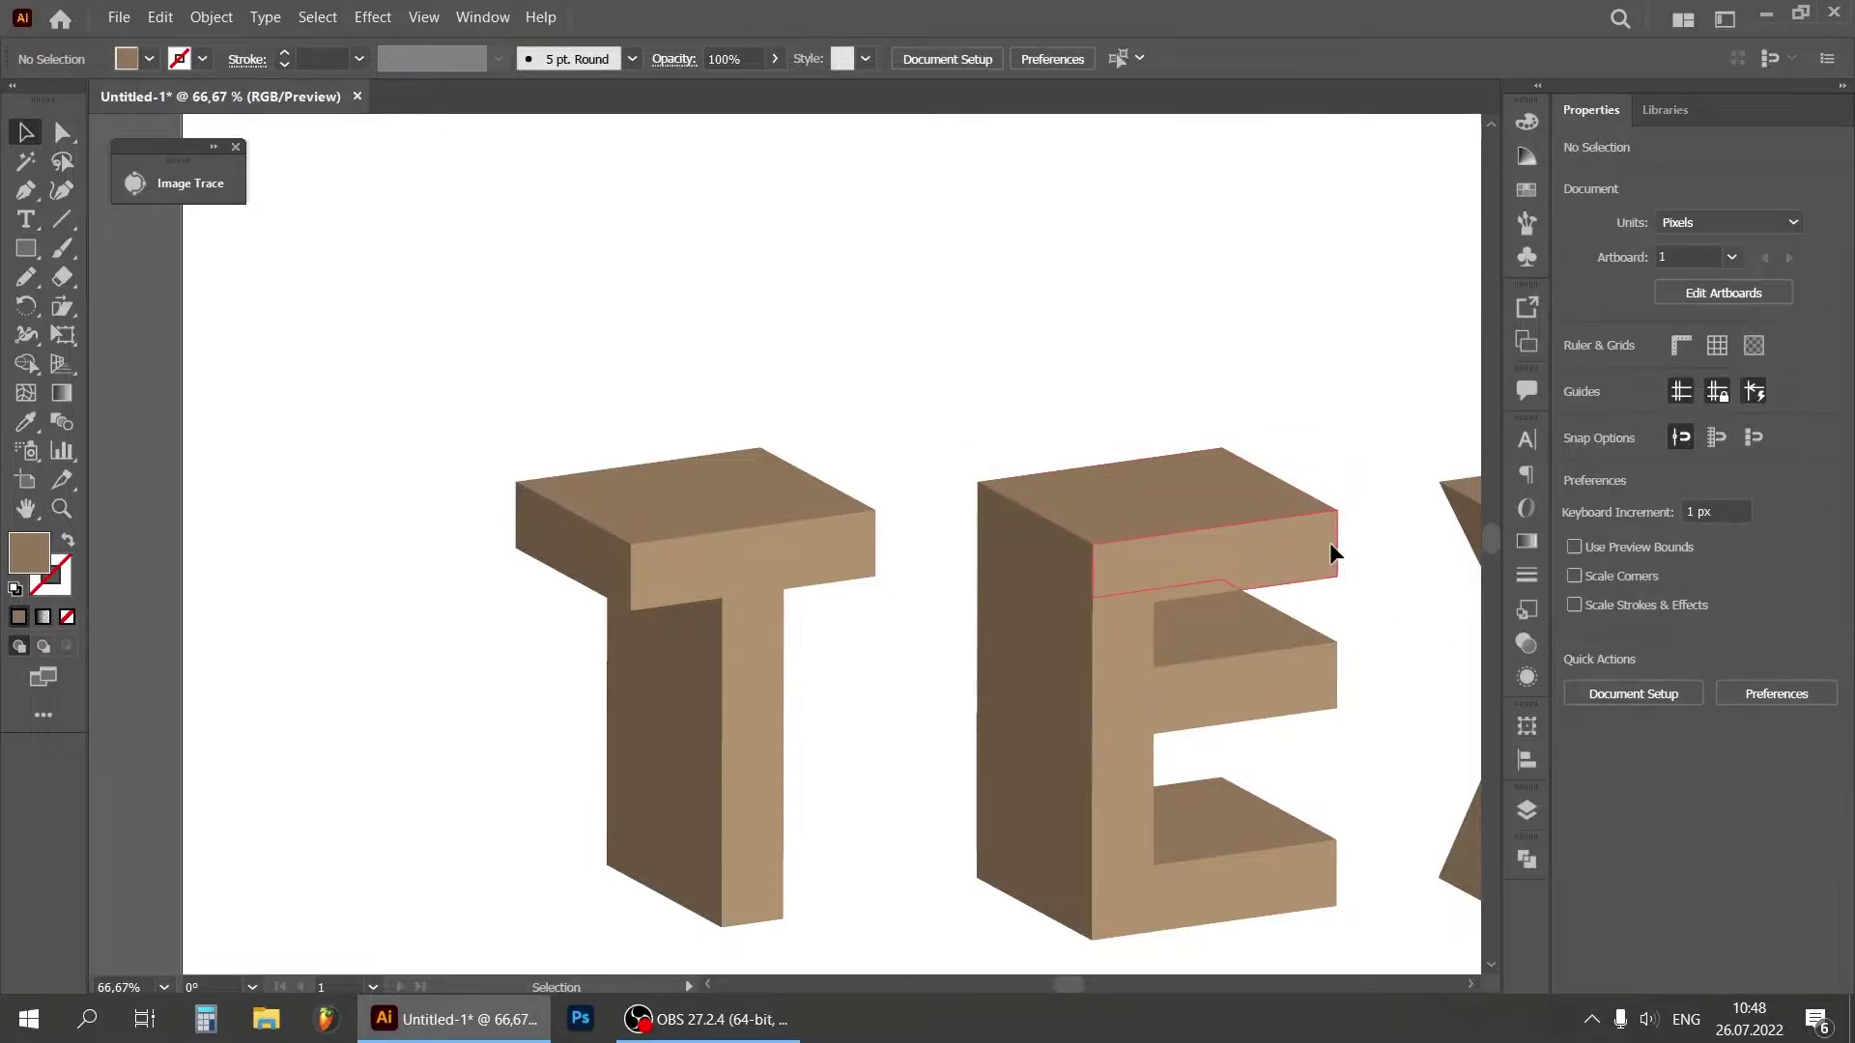
Step: Merge the E's five front pieces, upper band to bottom band, into one shape
{"action": "left_click", "coordinate": [1329, 552]}
{"action": "left_click", "coordinate": [1217, 583], "text": "shift"}
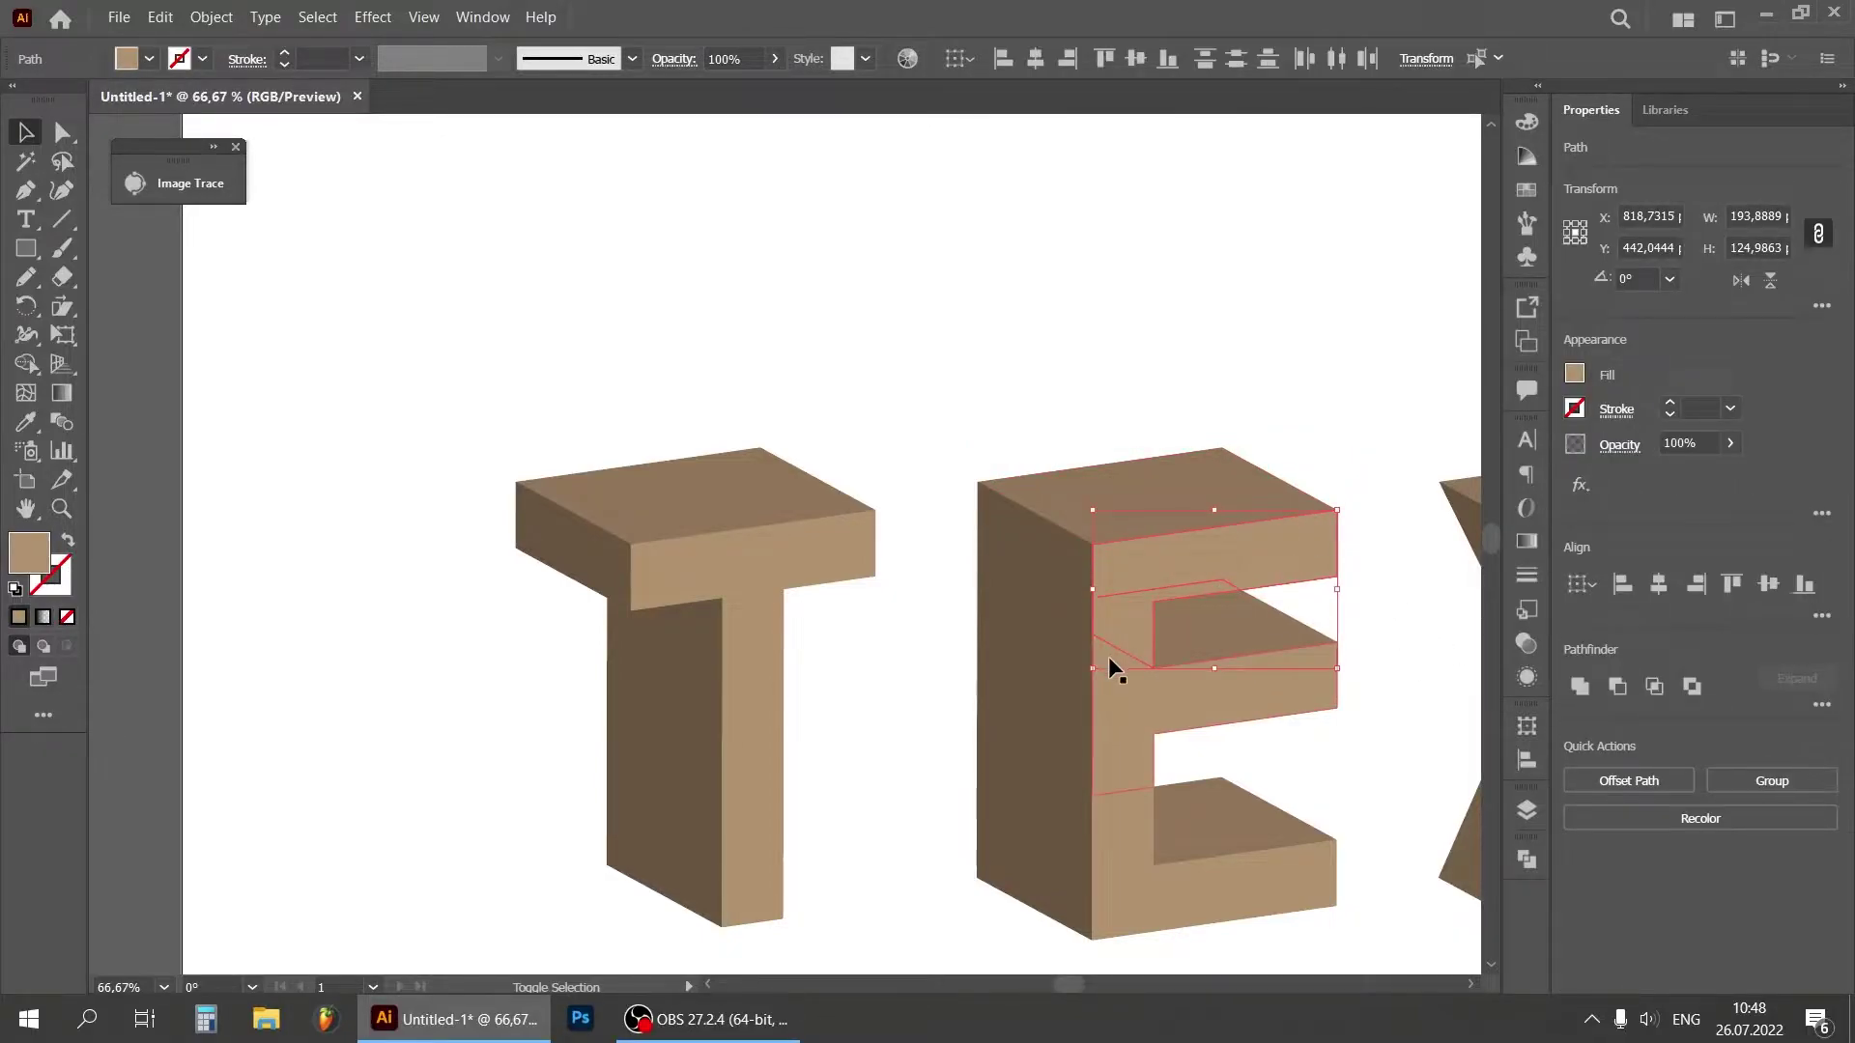
{"action": "left_click", "coordinate": [1109, 661], "text": "shift"}
{"action": "left_click", "coordinate": [1122, 821], "text": "shift"}
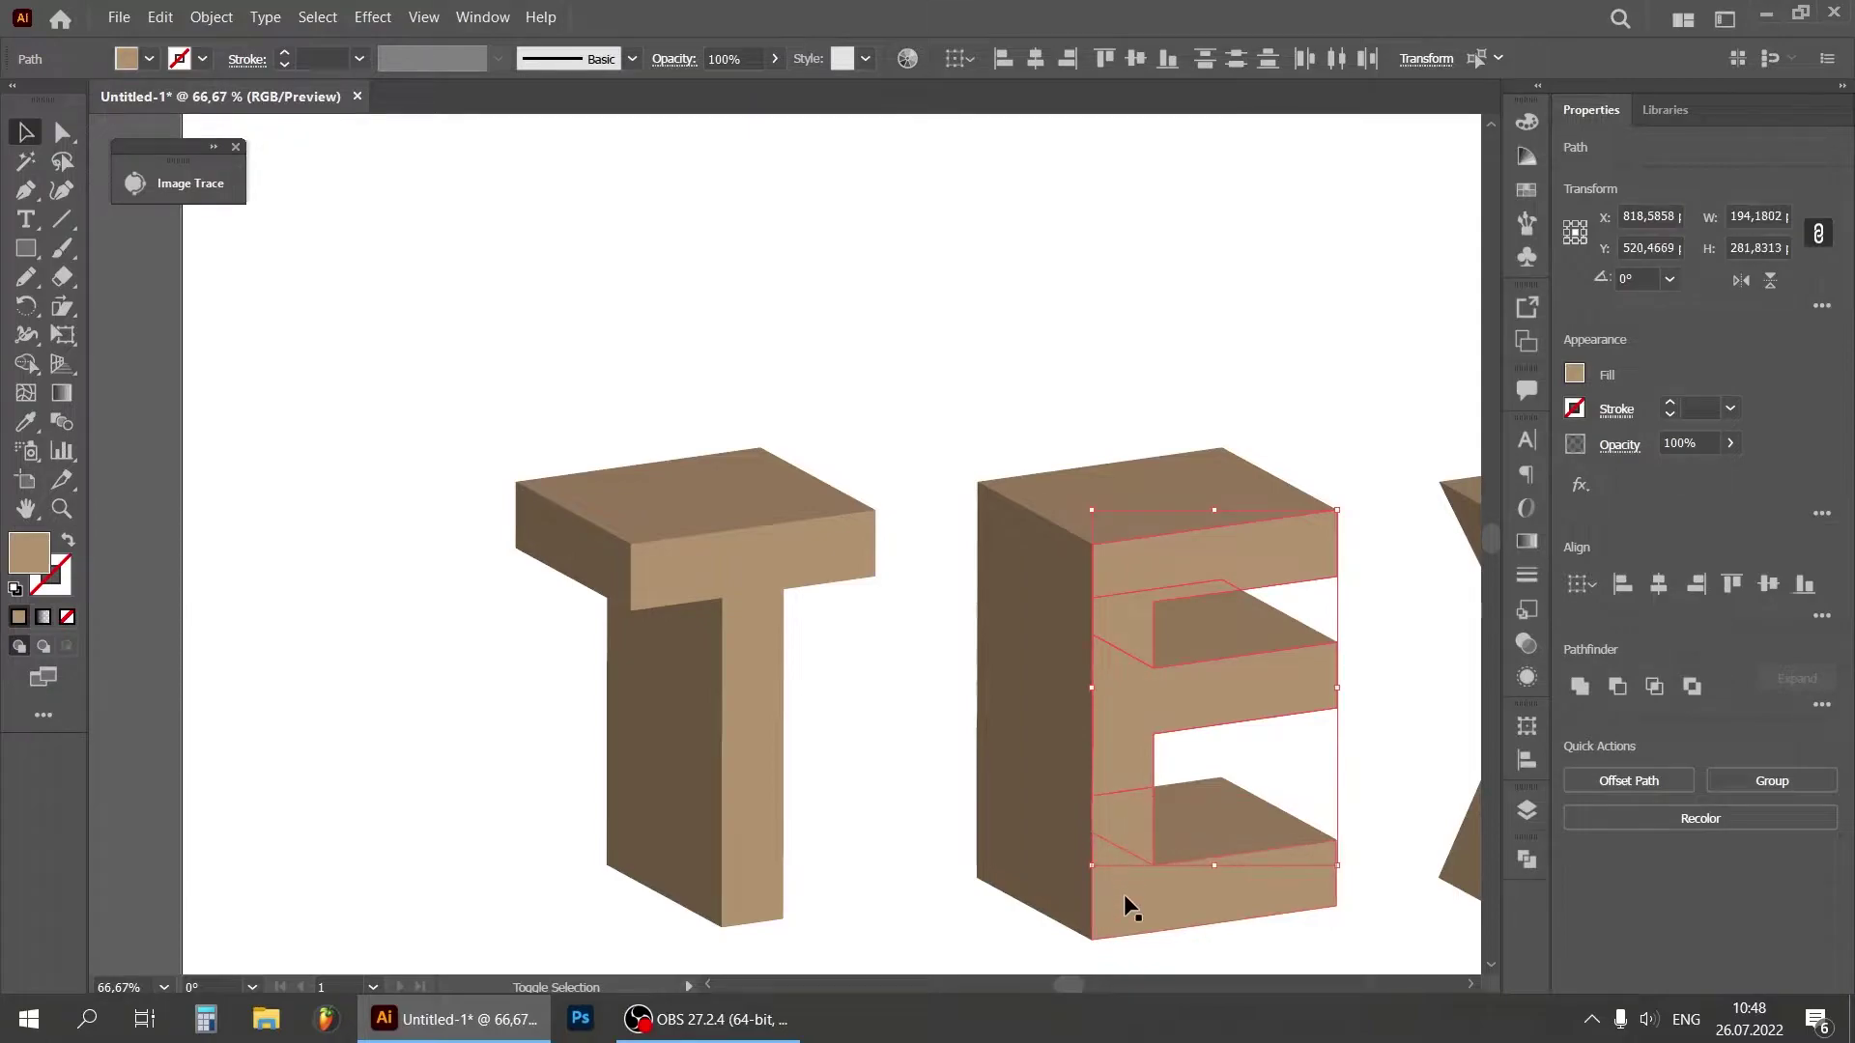
{"action": "left_click", "coordinate": [1123, 895], "text": "shift"}
{"action": "left_click", "coordinate": [1579, 685]}
{"action": "left_click", "coordinate": [1406, 709]}
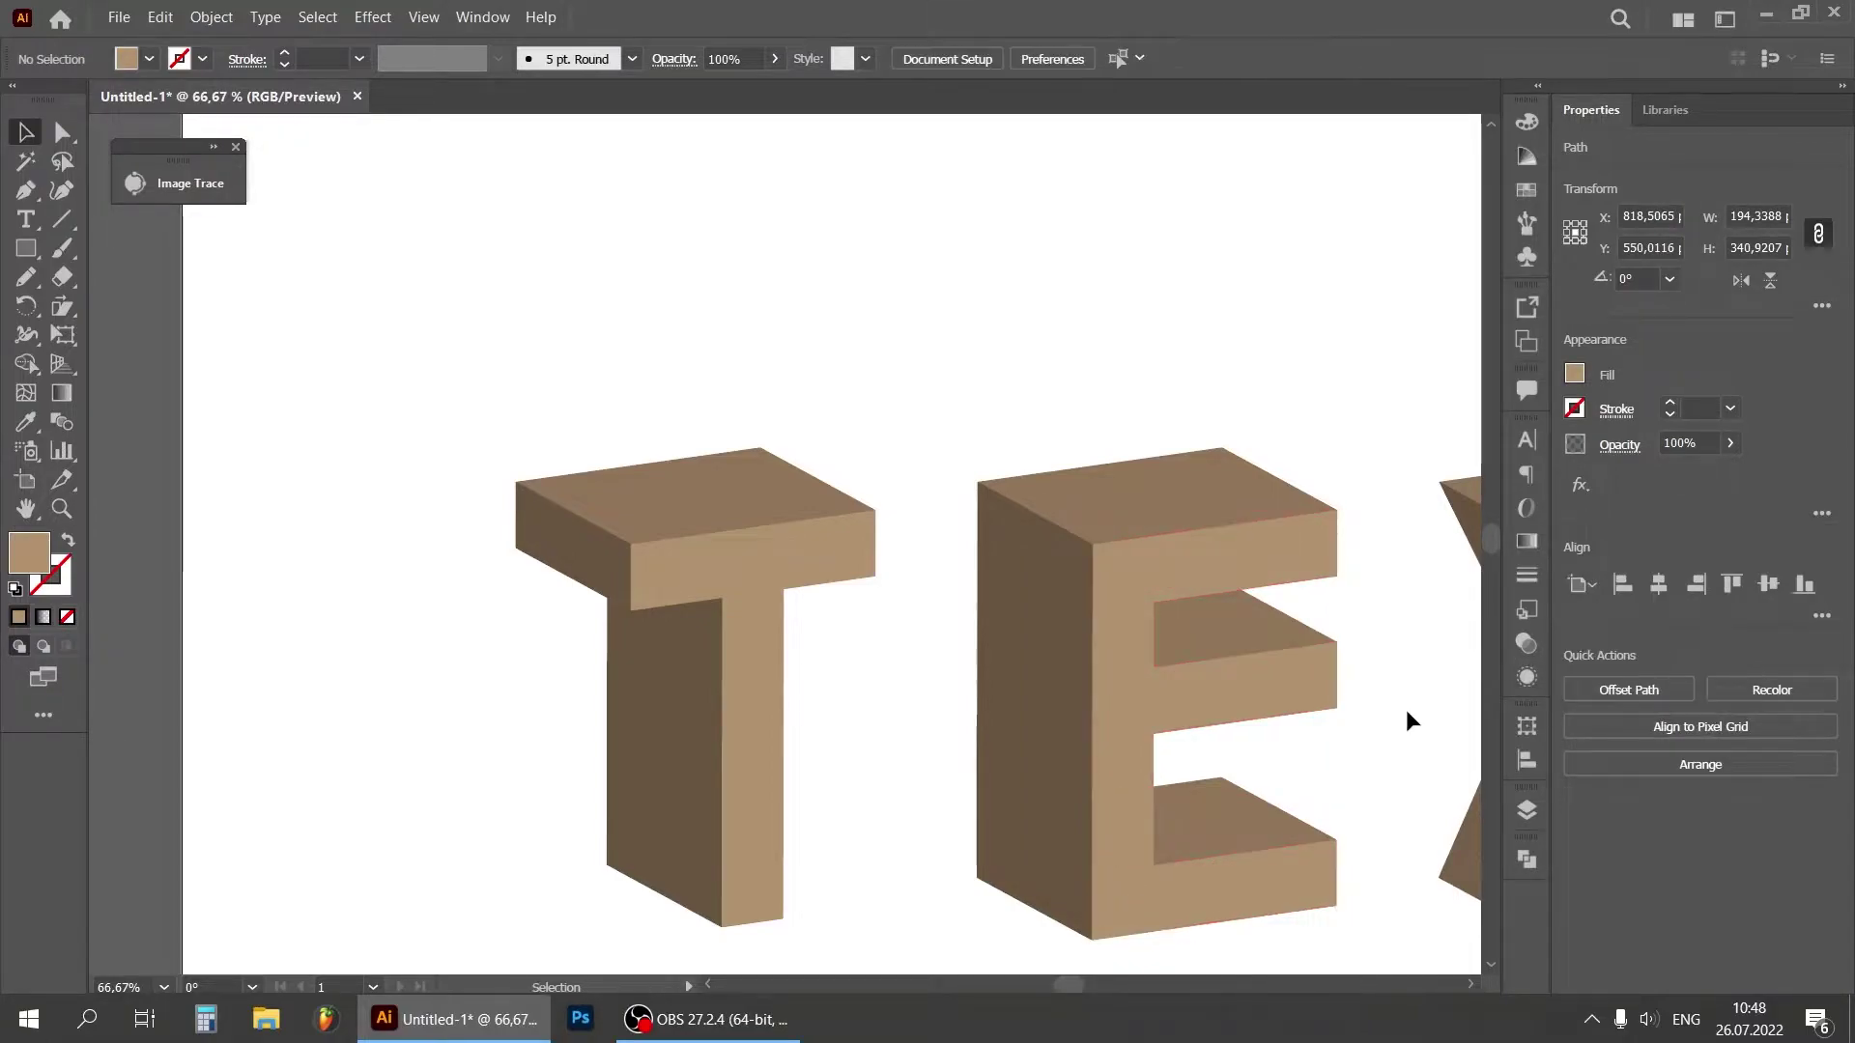
{"action": "left_click_drag", "start_coordinate": [1070, 983], "coordinate": [1075, 983]}
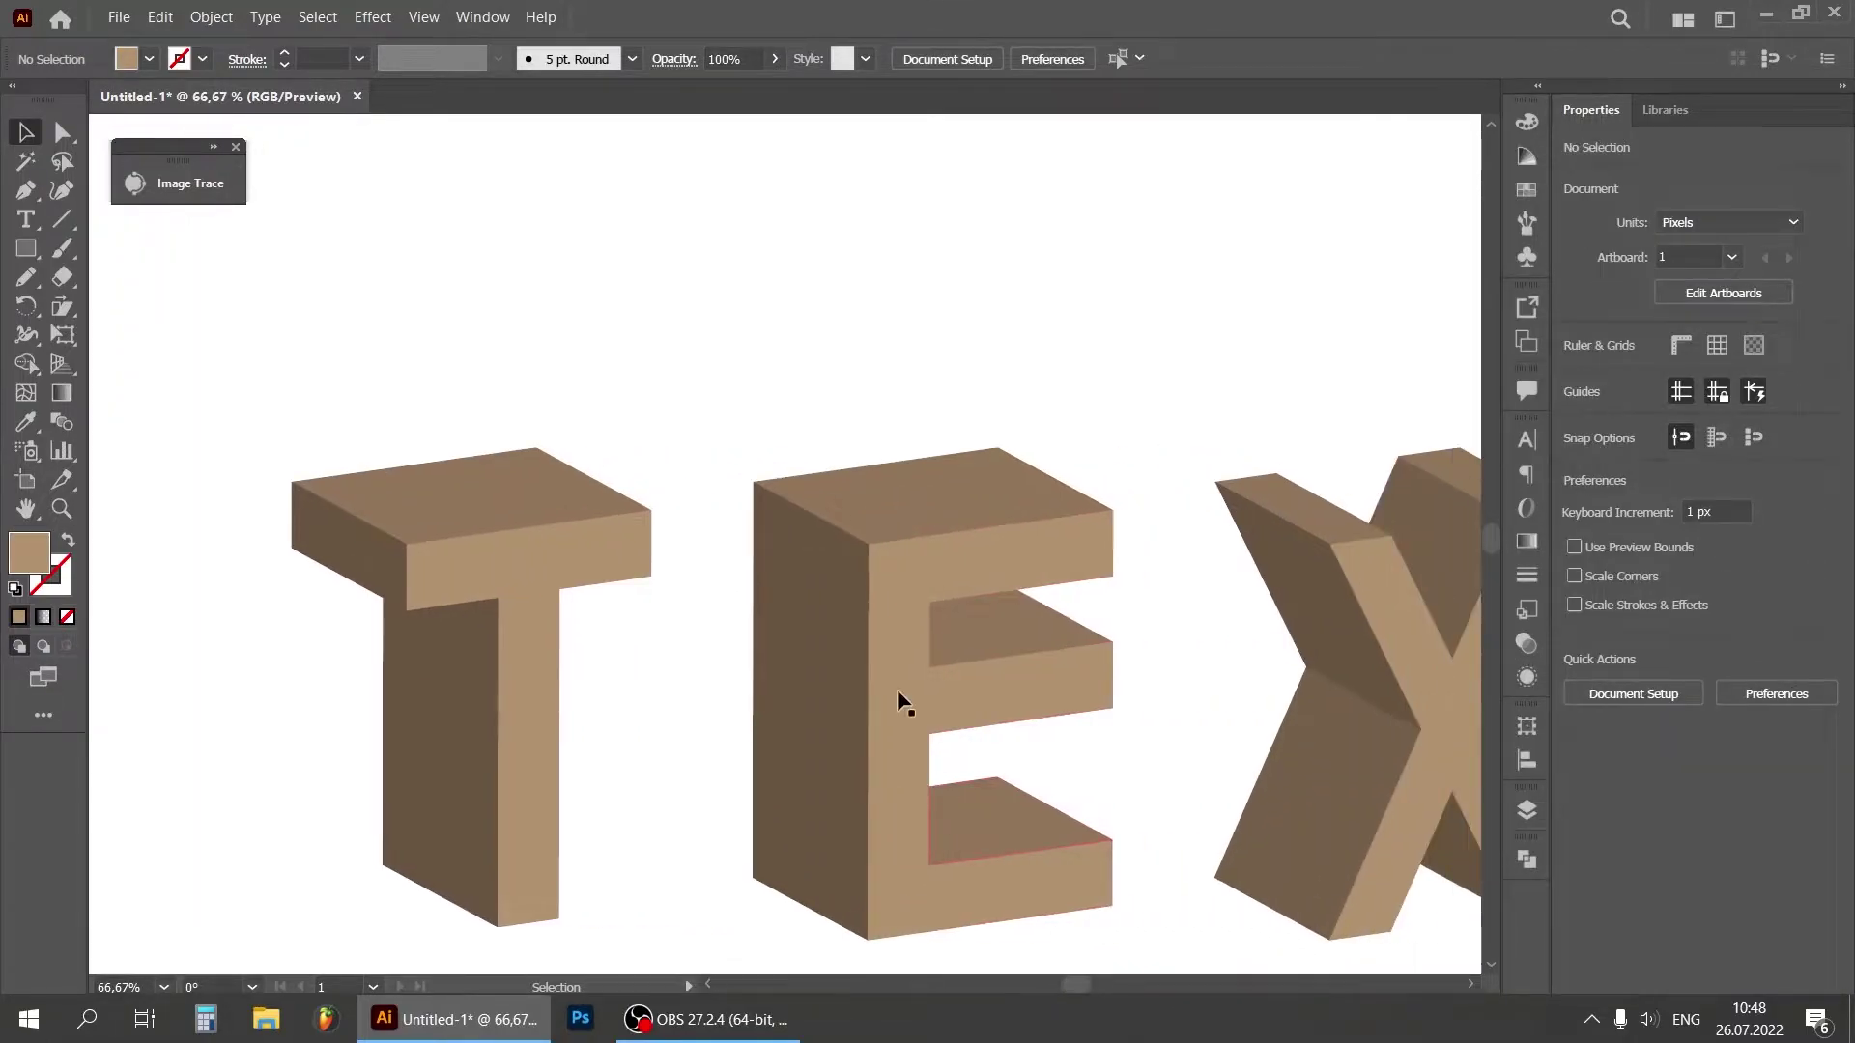
Step: Unite the five pieces of the E's left side face into one shape
{"action": "left_click", "coordinate": [854, 569]}
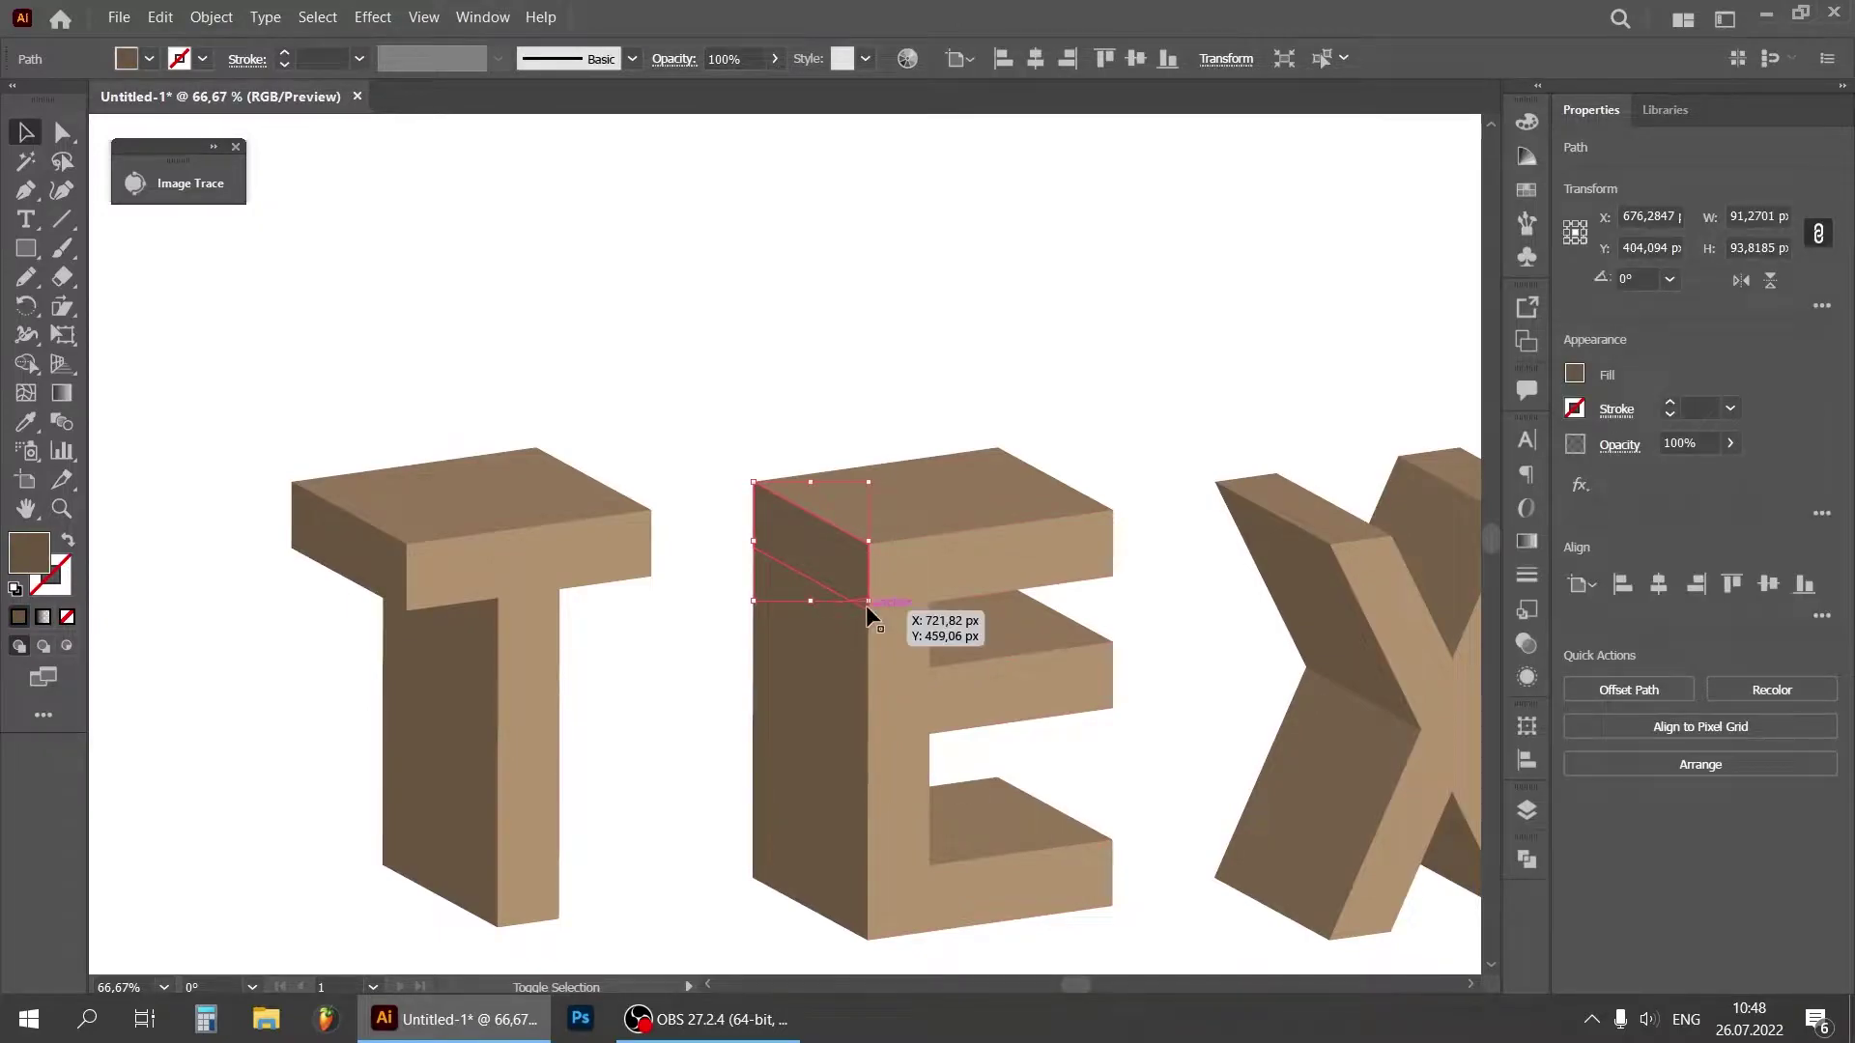
{"action": "left_click", "coordinate": [807, 591], "text": "shift"}
{"action": "left_click", "coordinate": [825, 680], "text": "shift"}
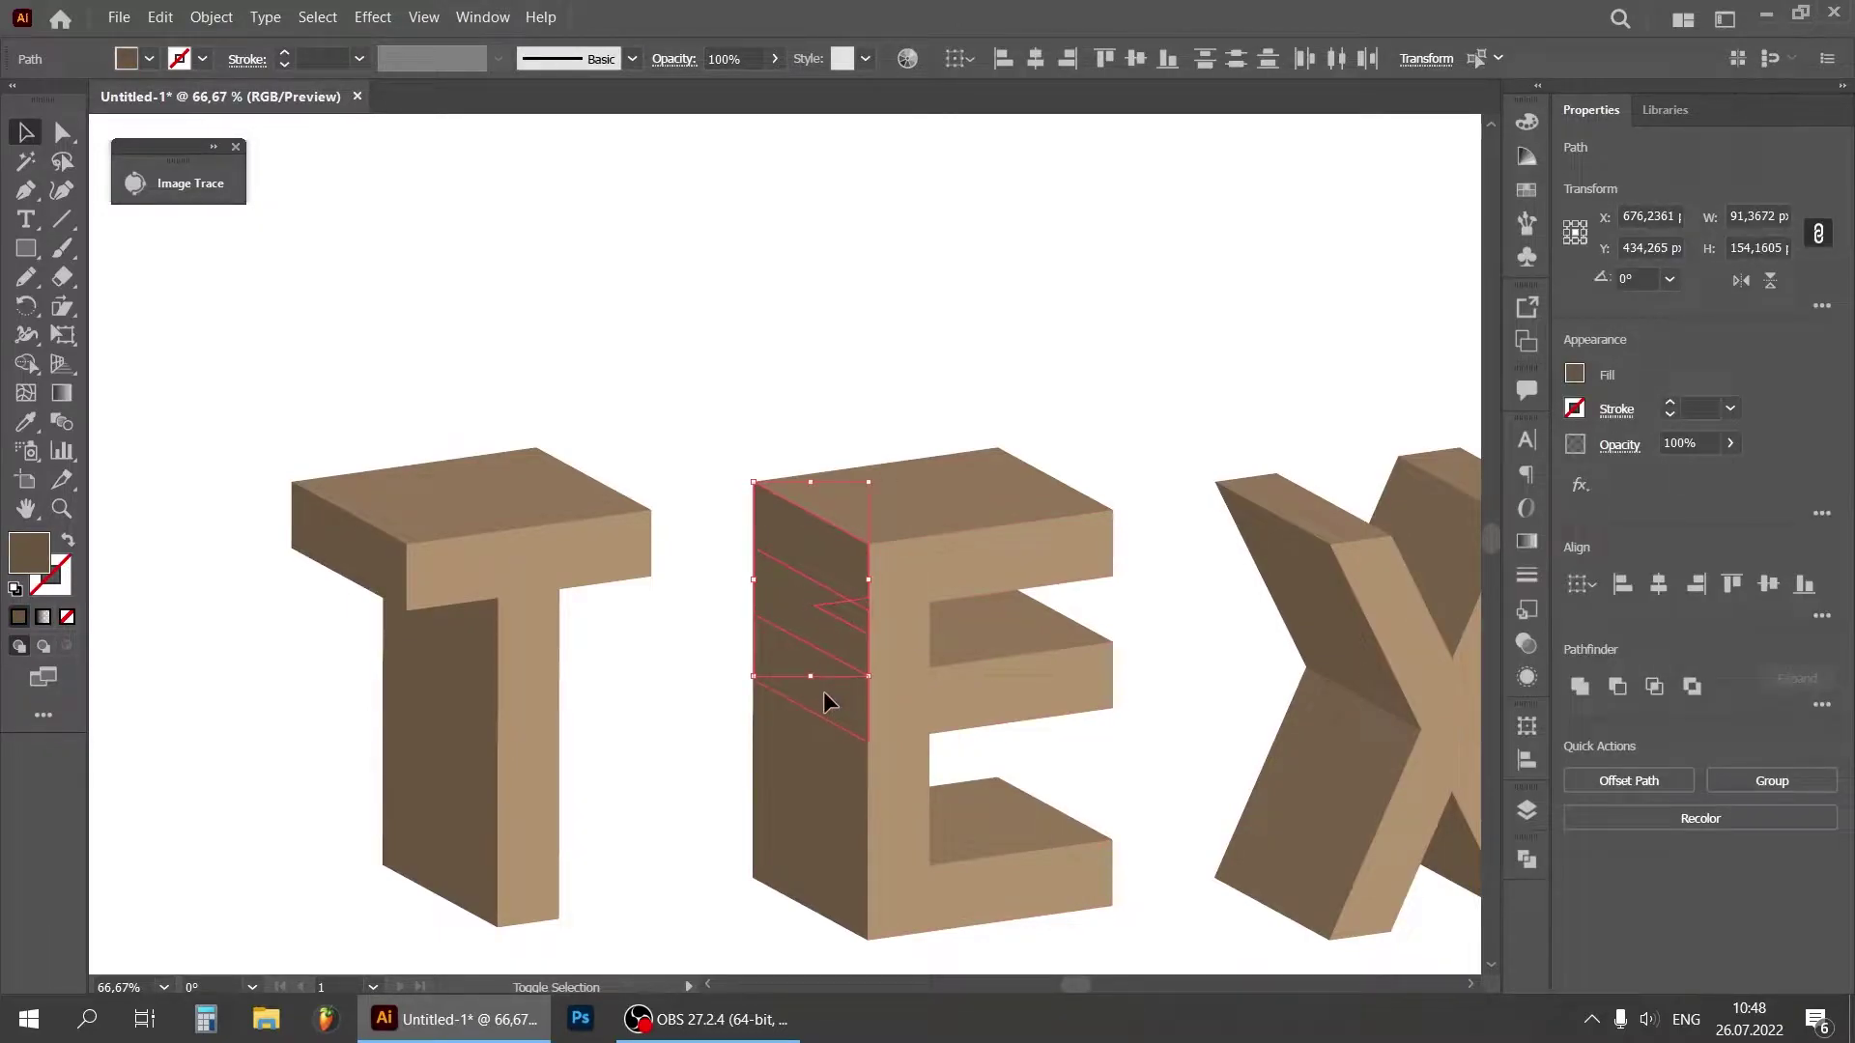
{"action": "left_click", "coordinate": [834, 804], "text": "shift"}
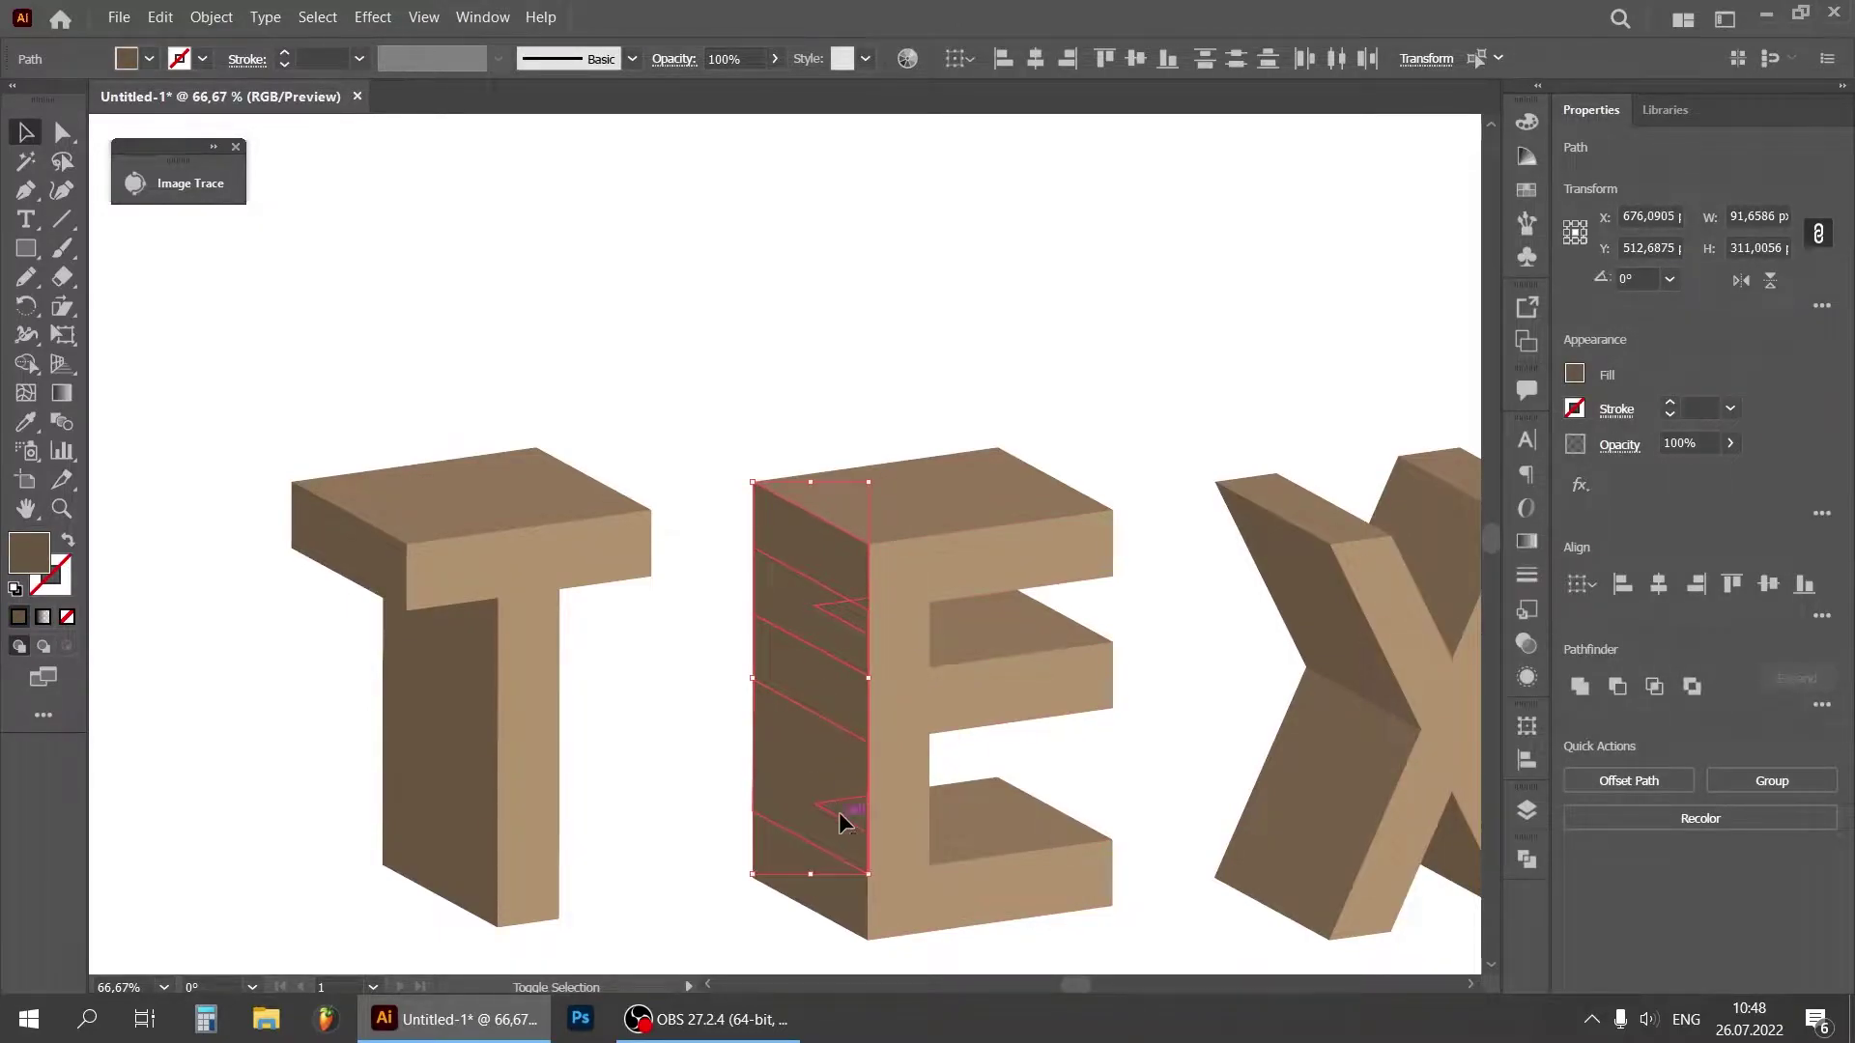
{"action": "left_click", "coordinate": [848, 921], "text": "shift"}
{"action": "left_click", "coordinate": [1579, 686]}
{"action": "left_click", "coordinate": [1186, 370]}
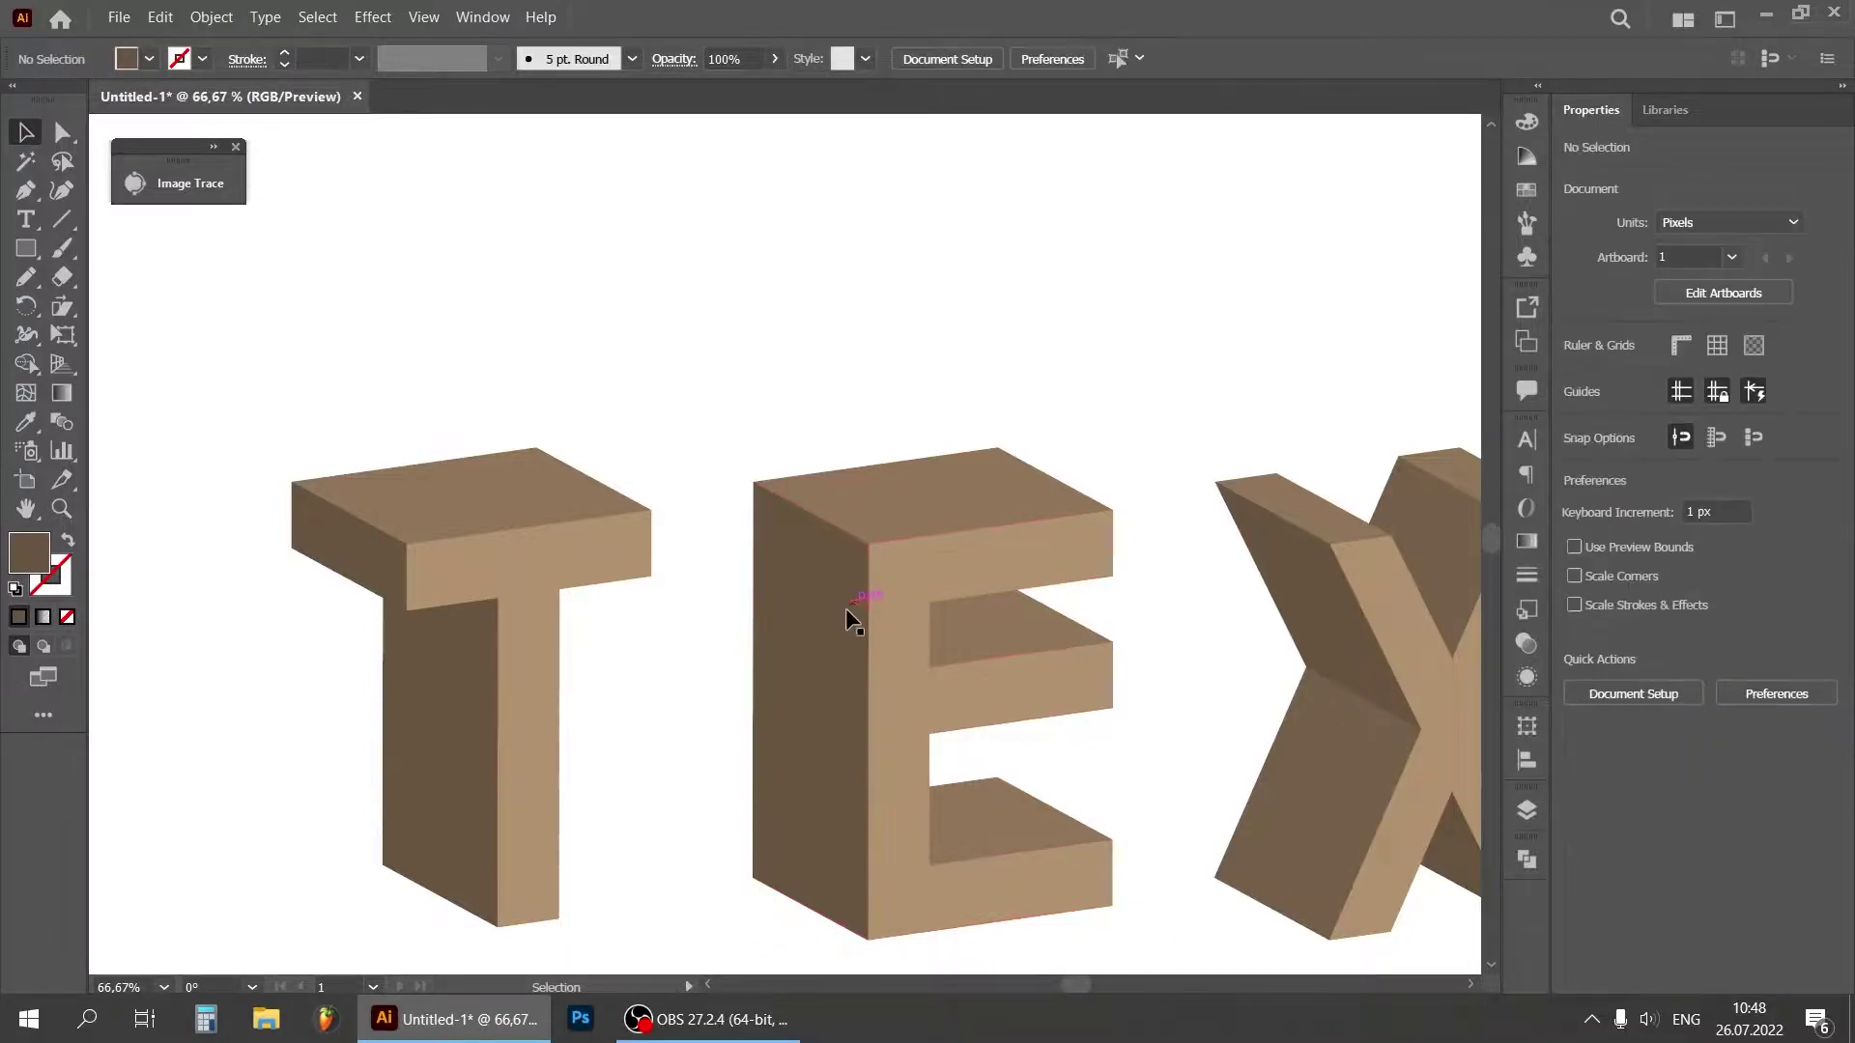
Step: Merge the E's left side face with its adjoining small face
{"action": "left_click", "coordinate": [844, 608]}
{"action": "left_click", "coordinate": [980, 363]}
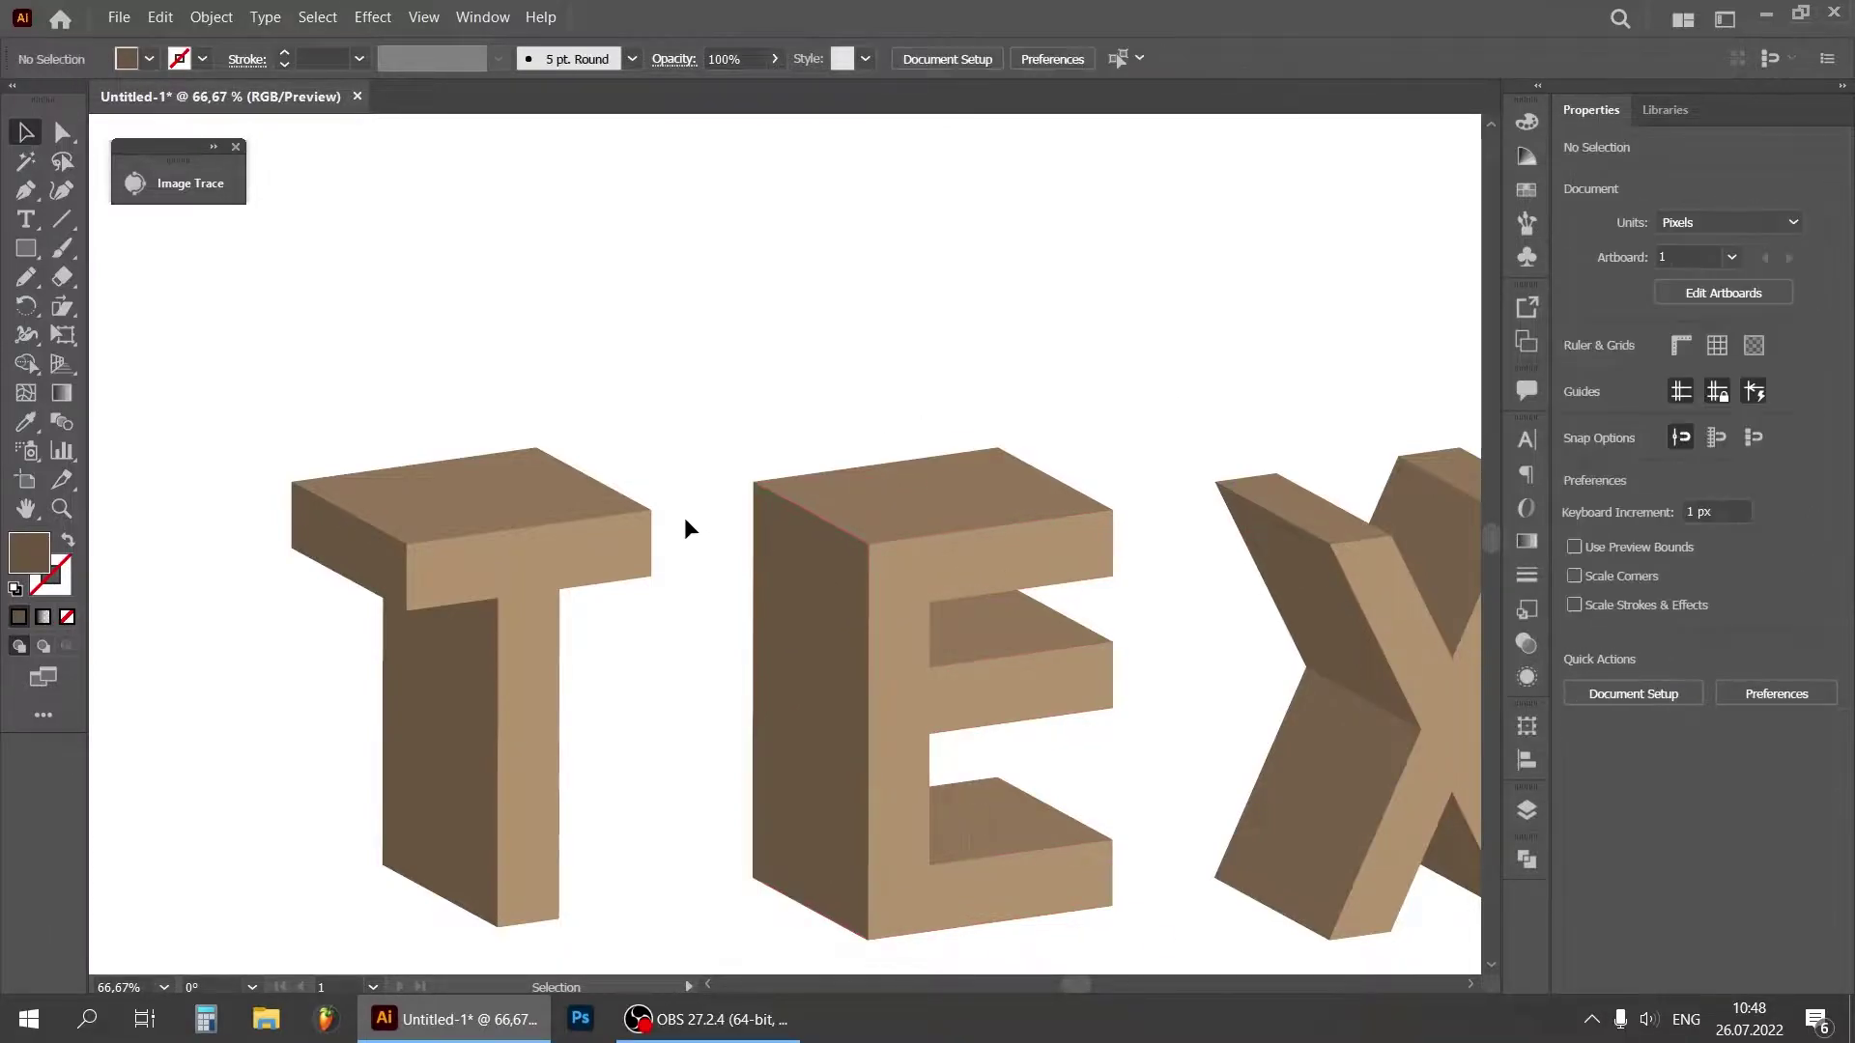
{"action": "left_click", "coordinate": [788, 644]}
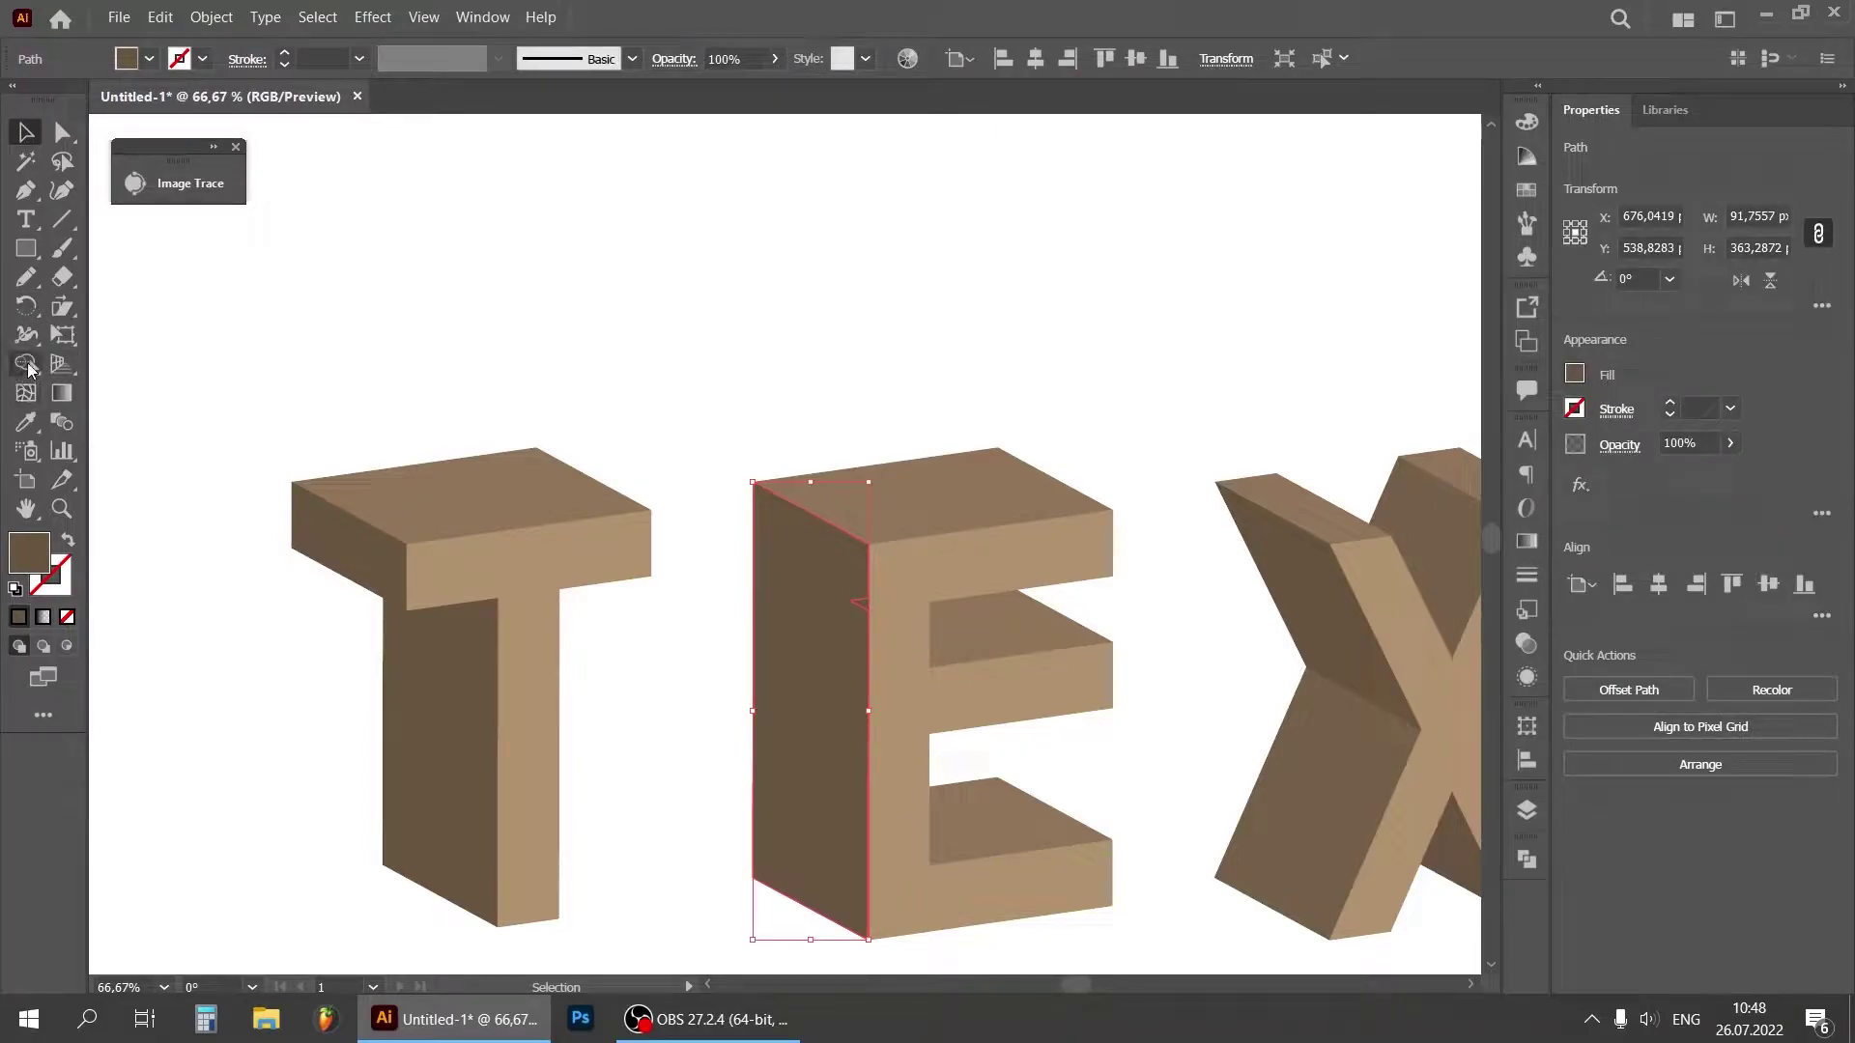
{"action": "left_click", "coordinate": [1242, 326]}
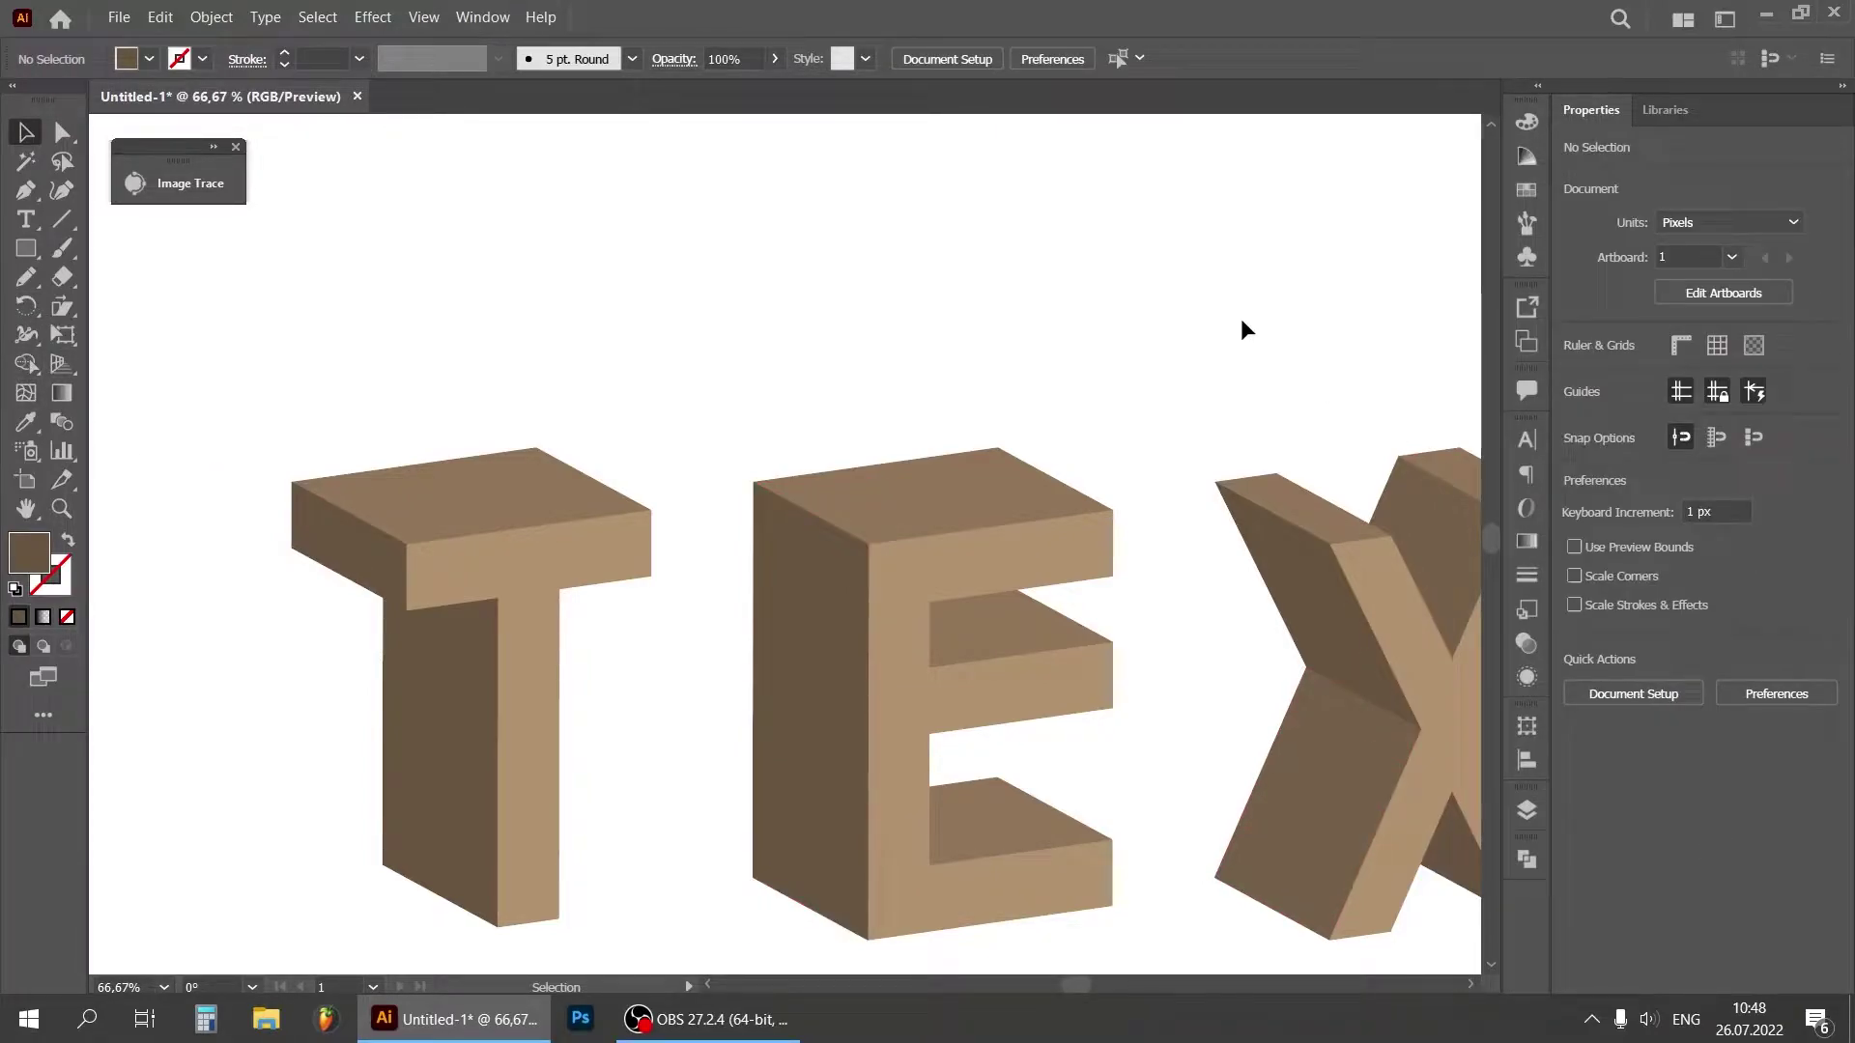
{"action": "left_click", "coordinate": [767, 636]}
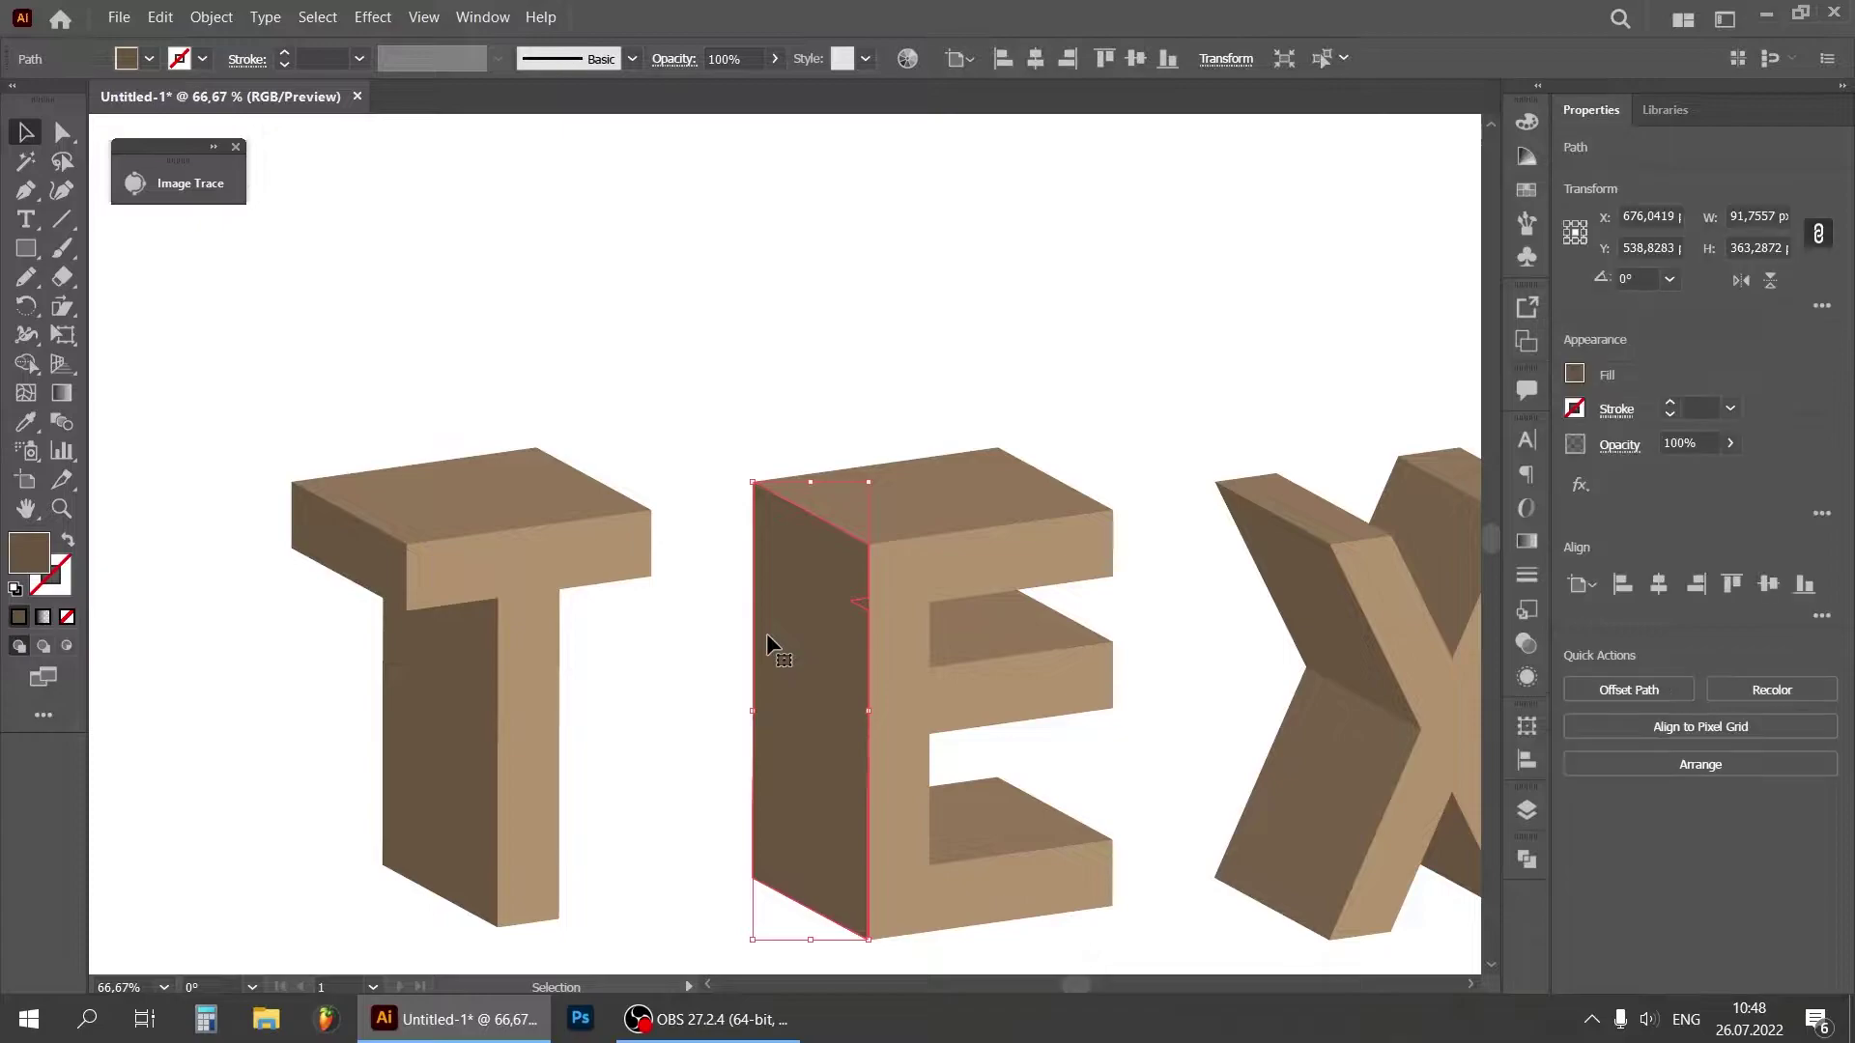
{"action": "left_click", "coordinate": [883, 614], "text": "shift"}
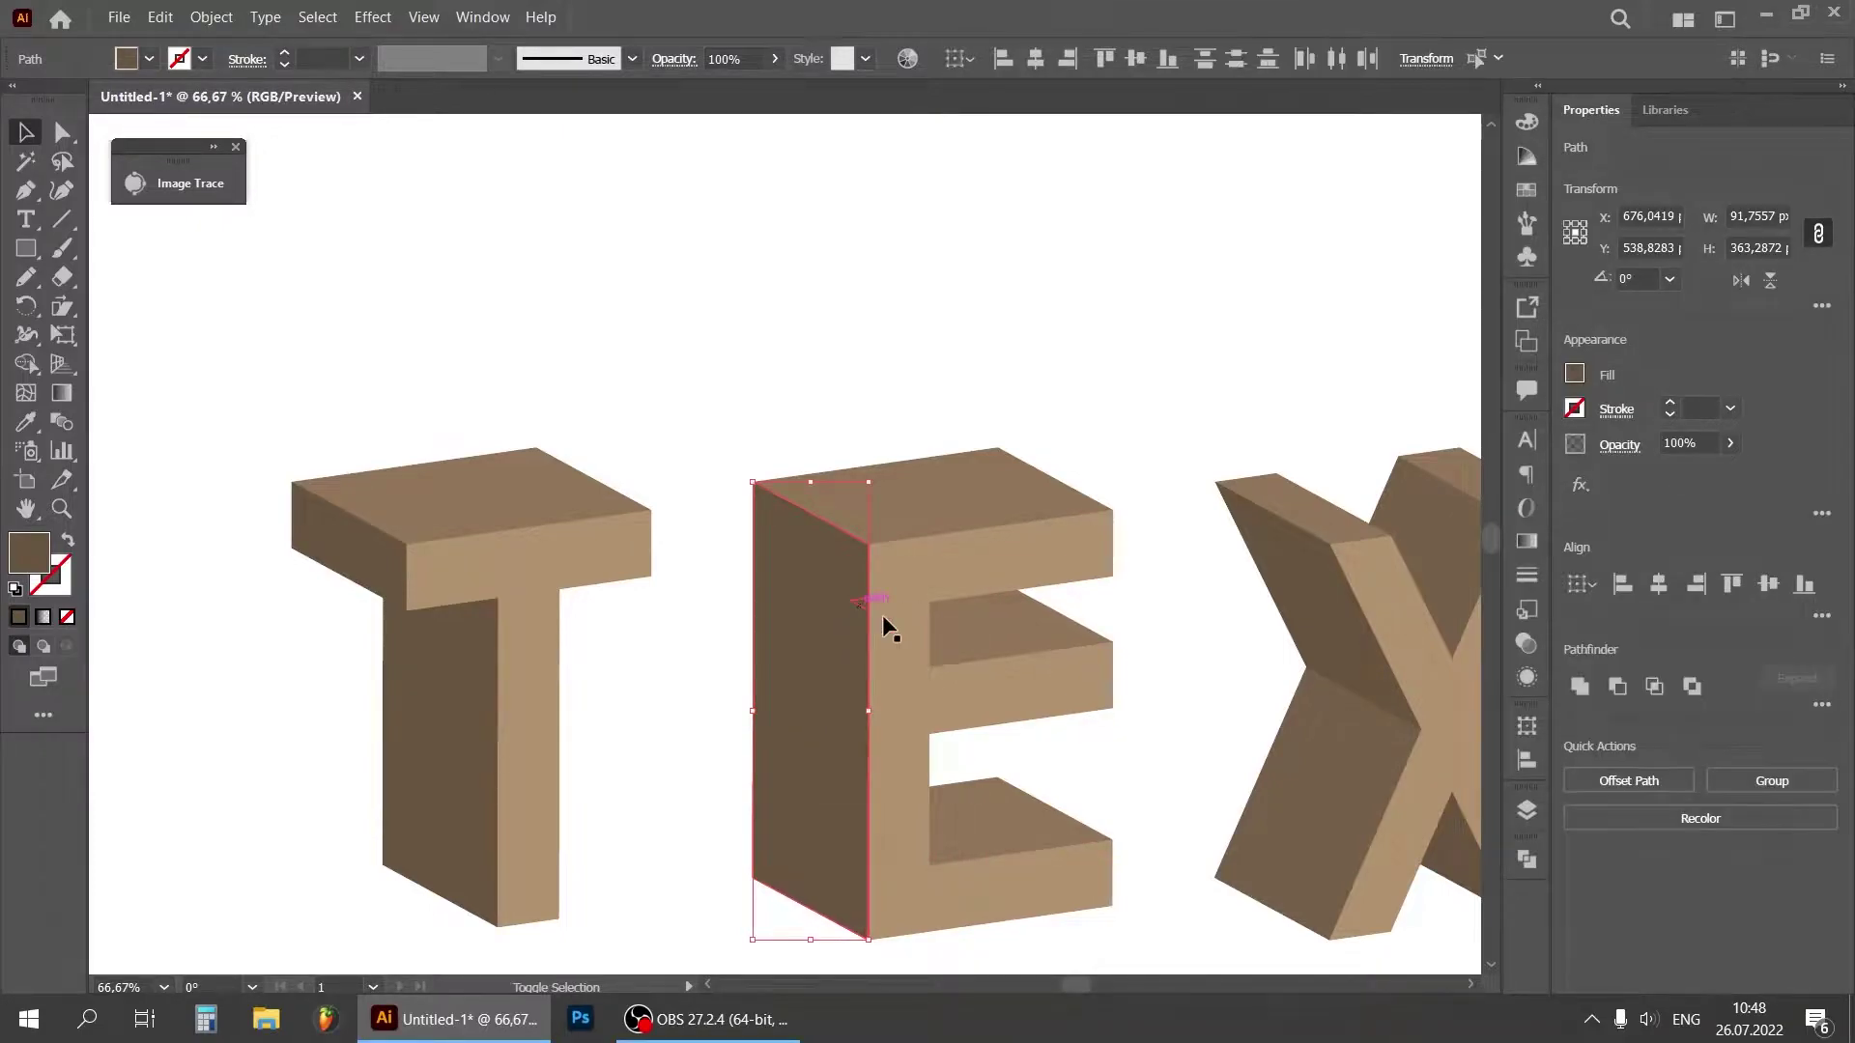
{"action": "left_click", "coordinate": [1580, 686]}
{"action": "left_click", "coordinate": [1142, 333]}
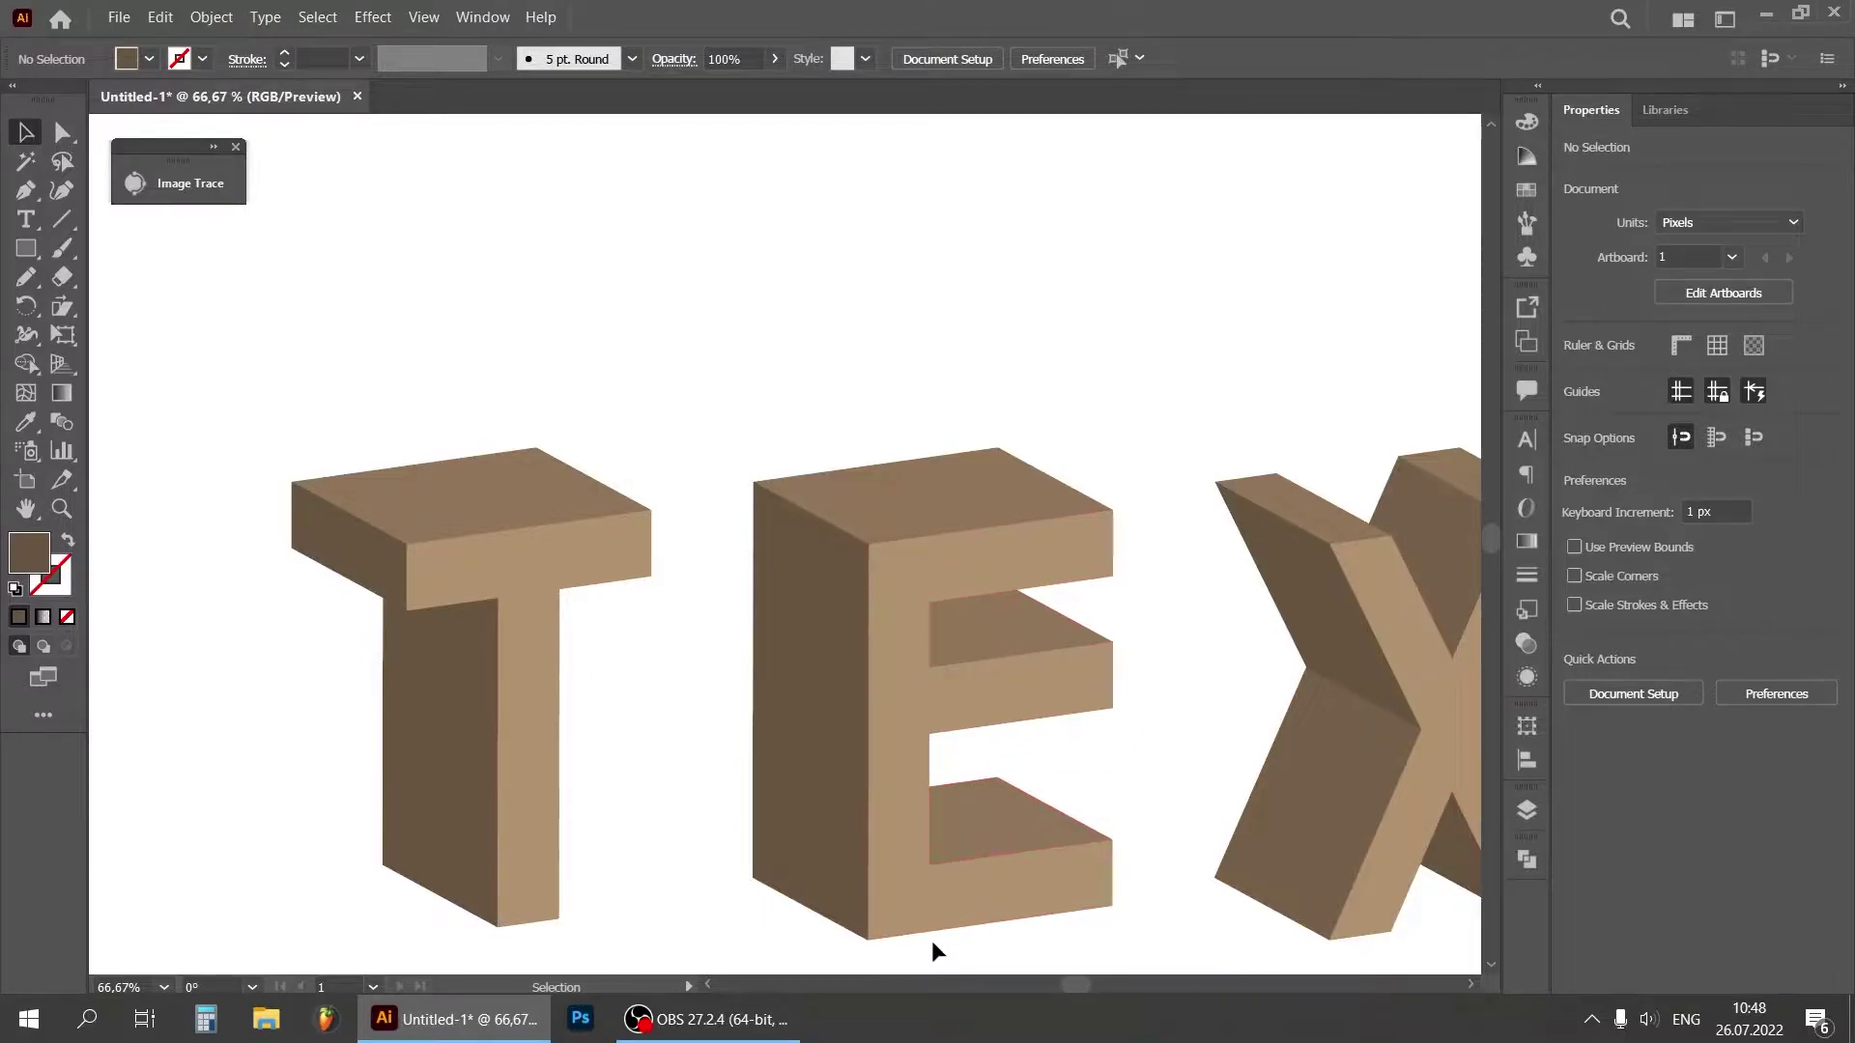
{"action": "left_click_drag", "start_coordinate": [1082, 983], "coordinate": [1098, 984]}
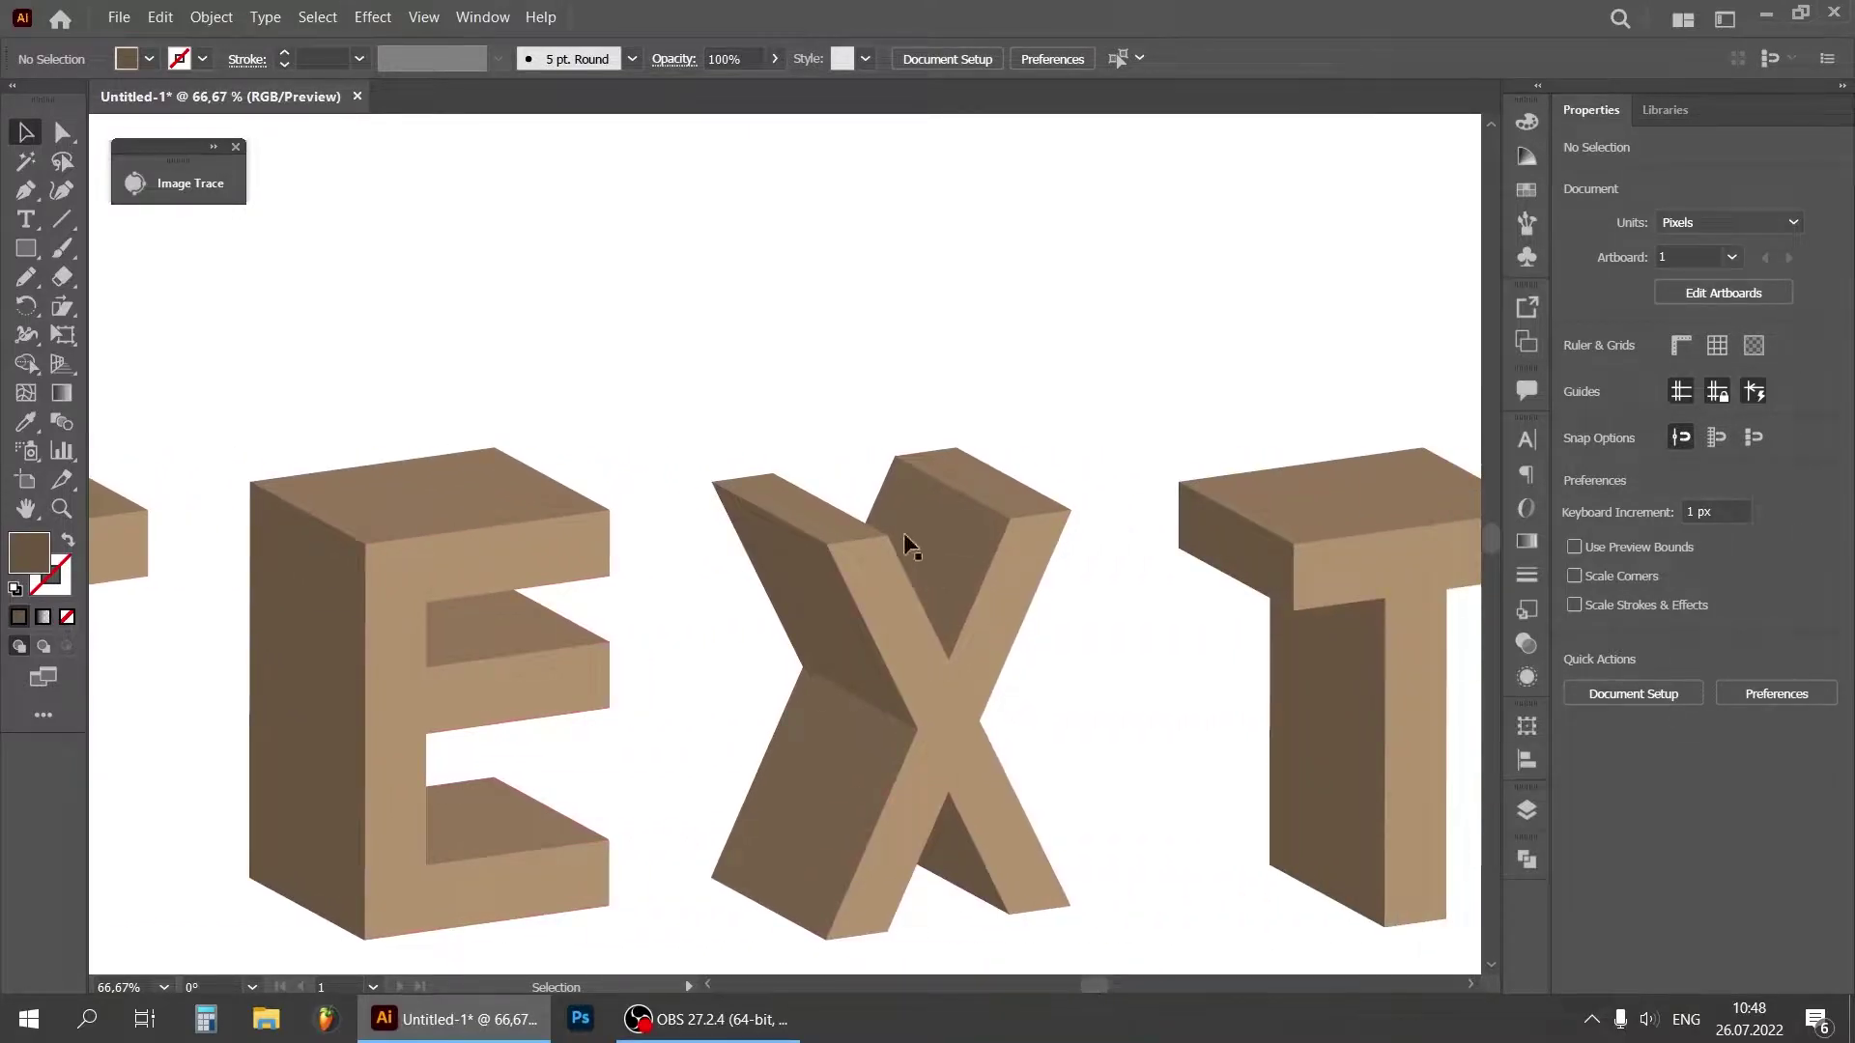
Step: Unite the X's four front pieces into a single front face
{"action": "left_click", "coordinate": [806, 502]}
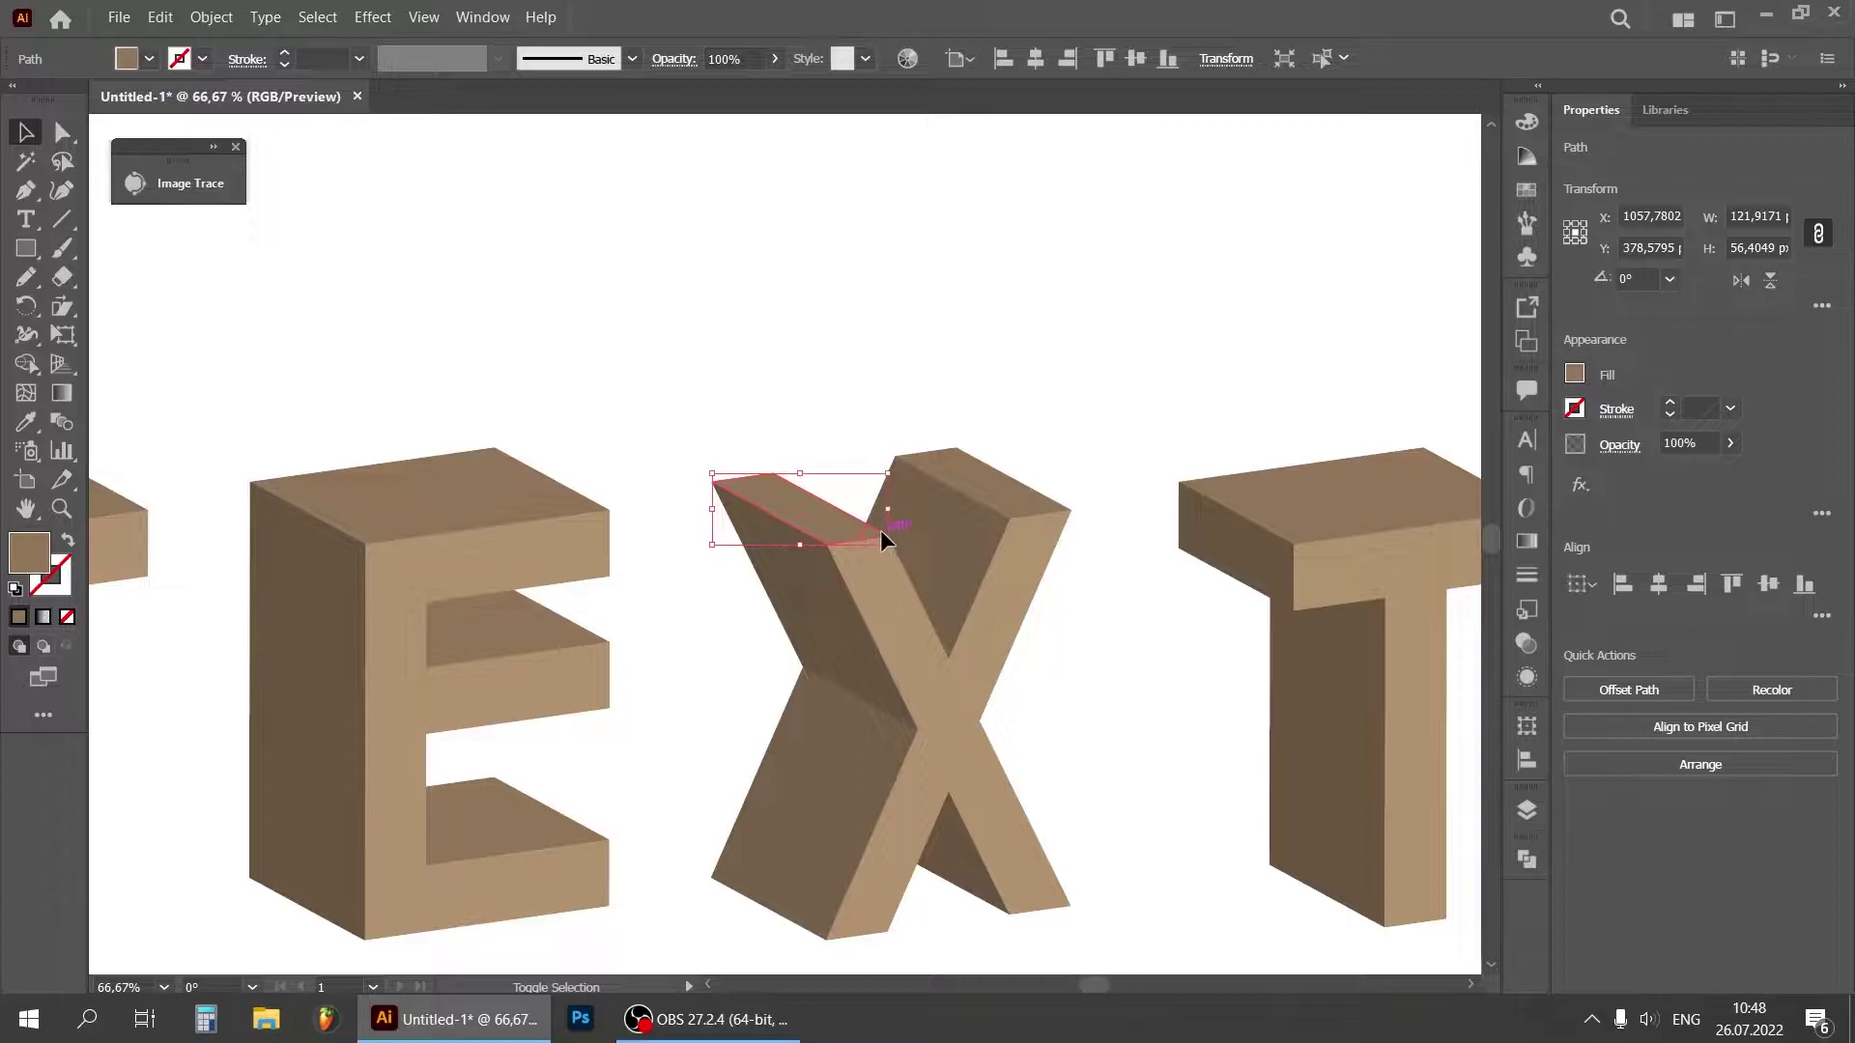
{"action": "left_click", "coordinate": [1178, 421]}
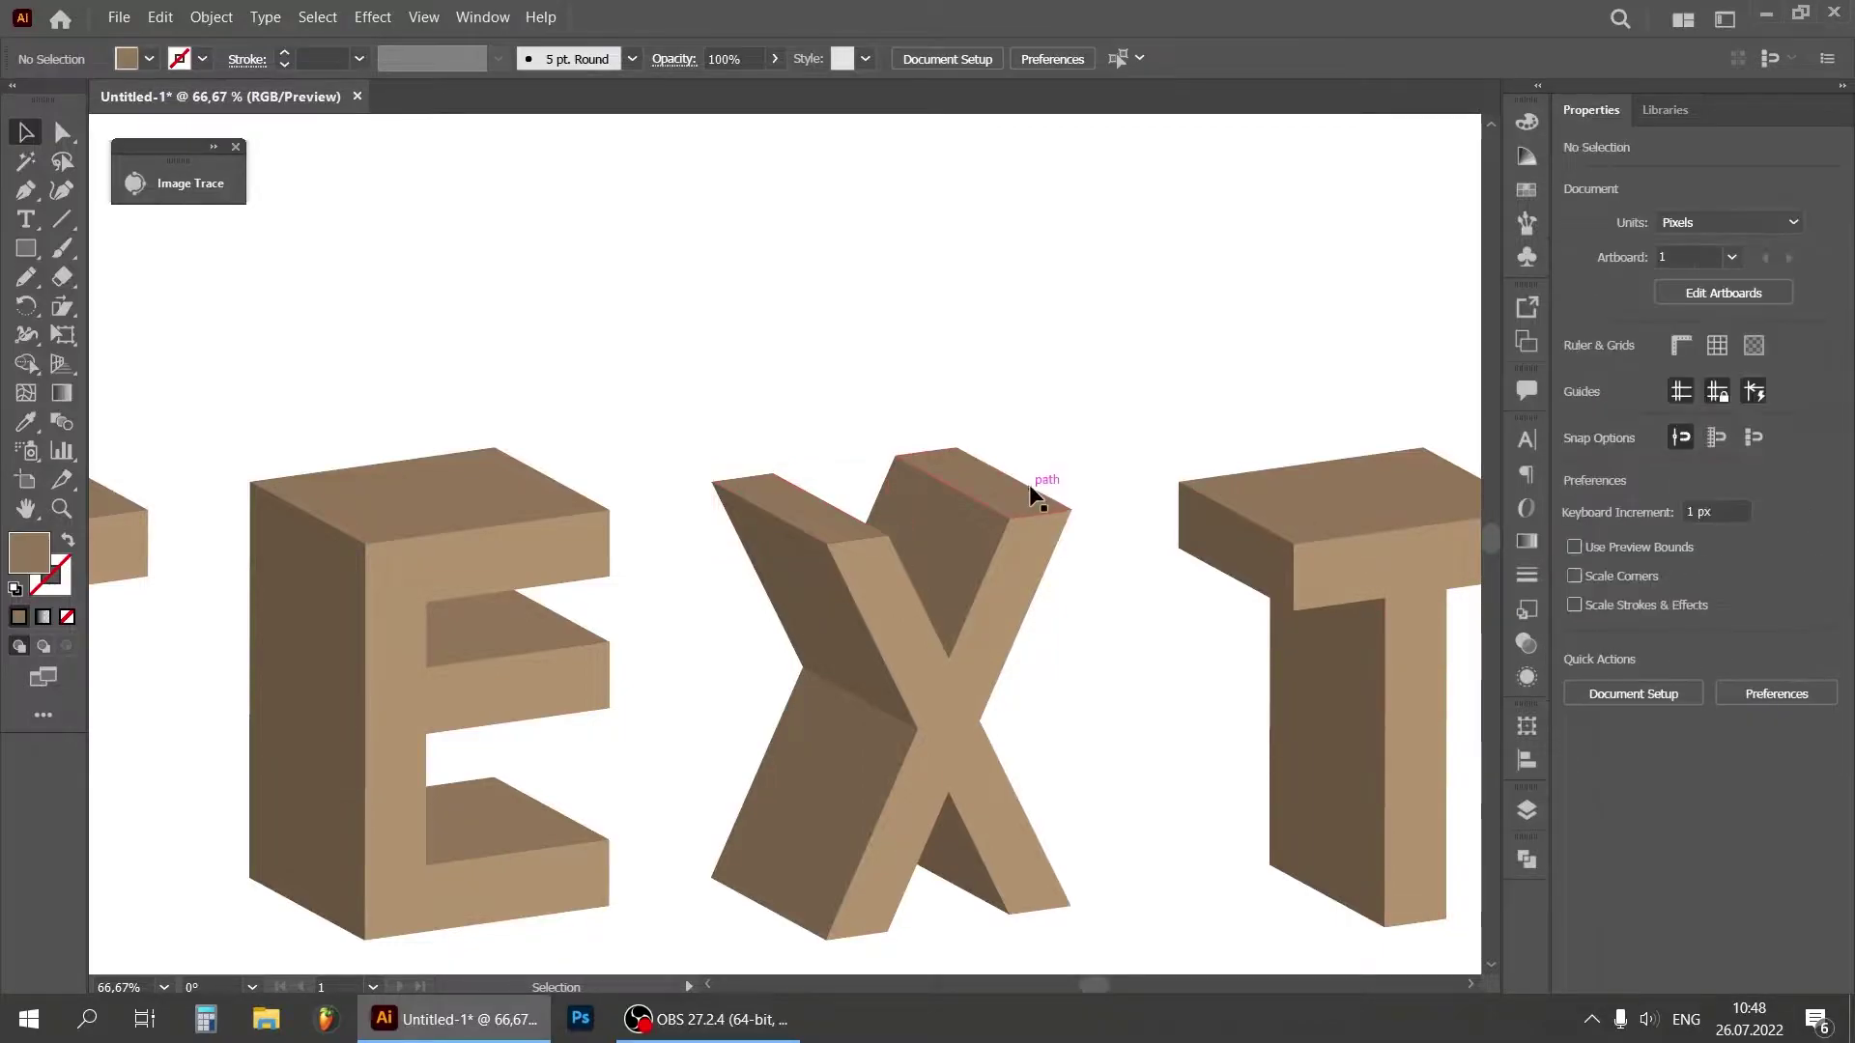
{"action": "left_click", "coordinate": [1030, 489]}
{"action": "left_click", "coordinate": [1115, 363]}
{"action": "left_click", "coordinate": [837, 556]}
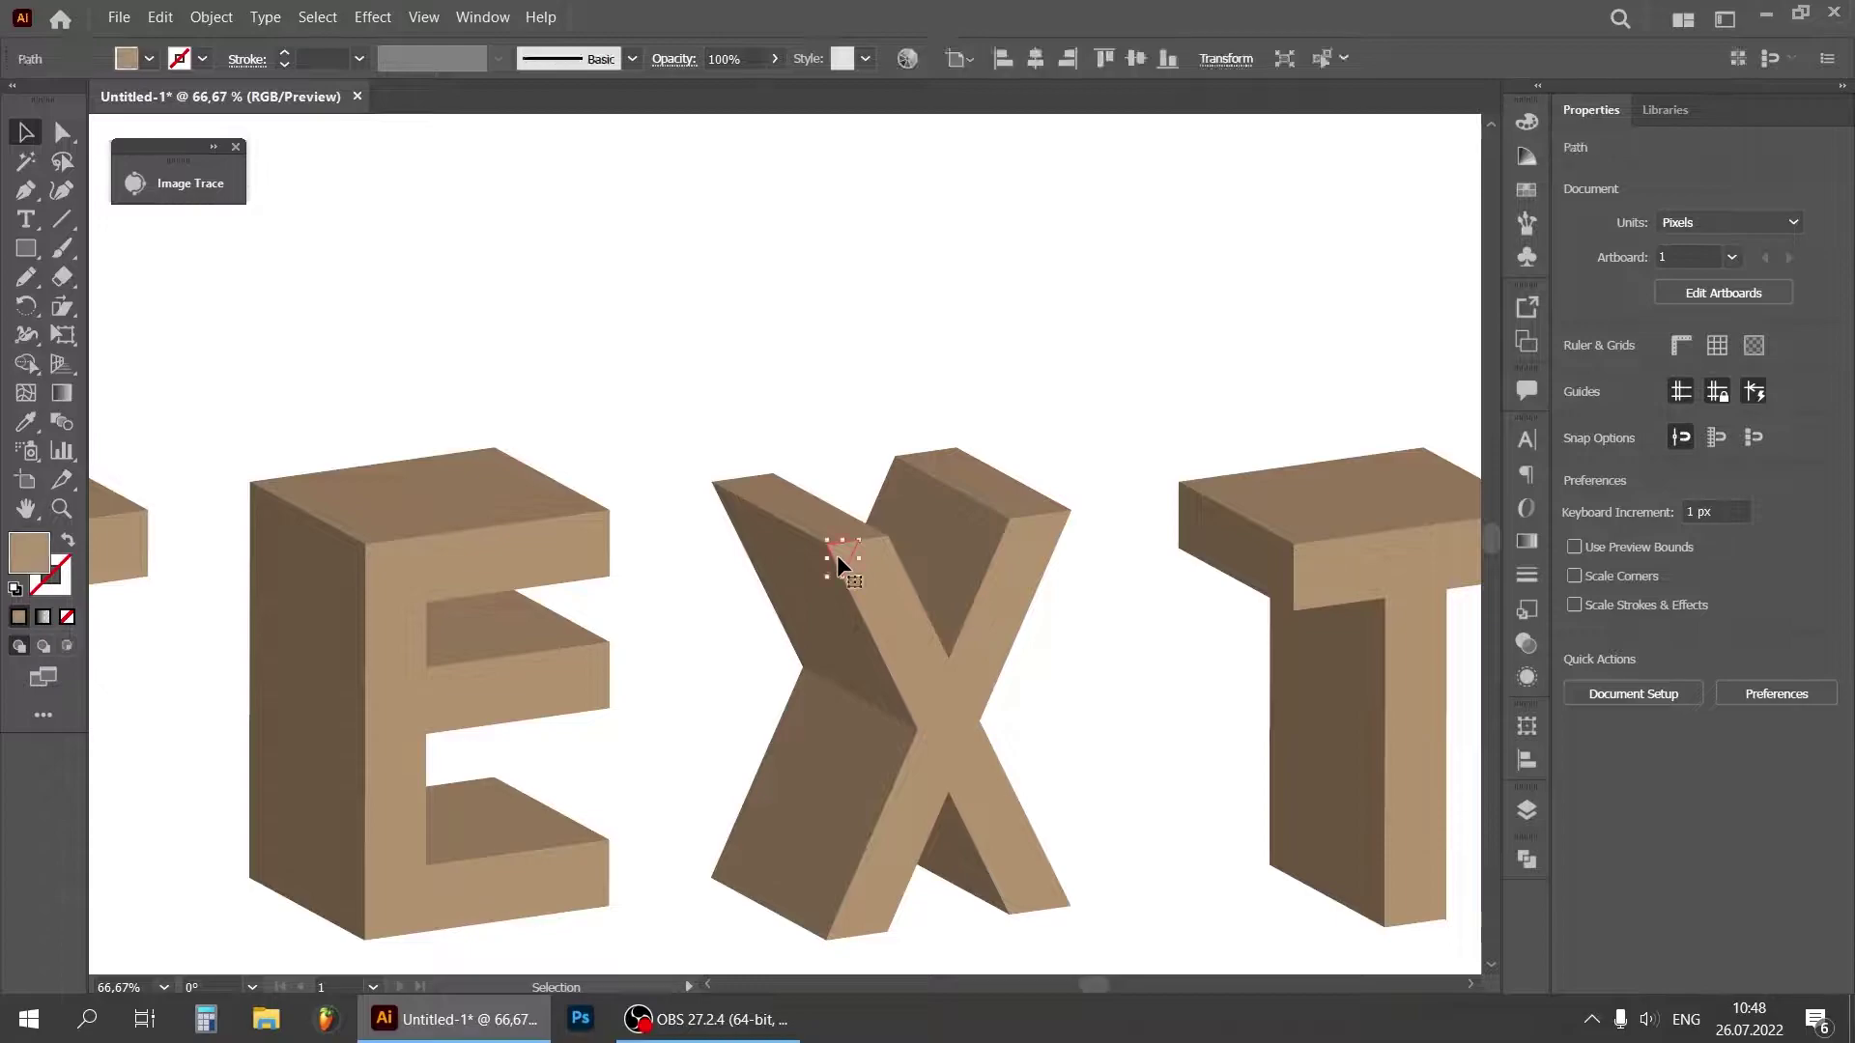
{"action": "left_click", "coordinate": [884, 582], "text": "shift"}
{"action": "left_click", "coordinate": [937, 674], "text": "shift"}
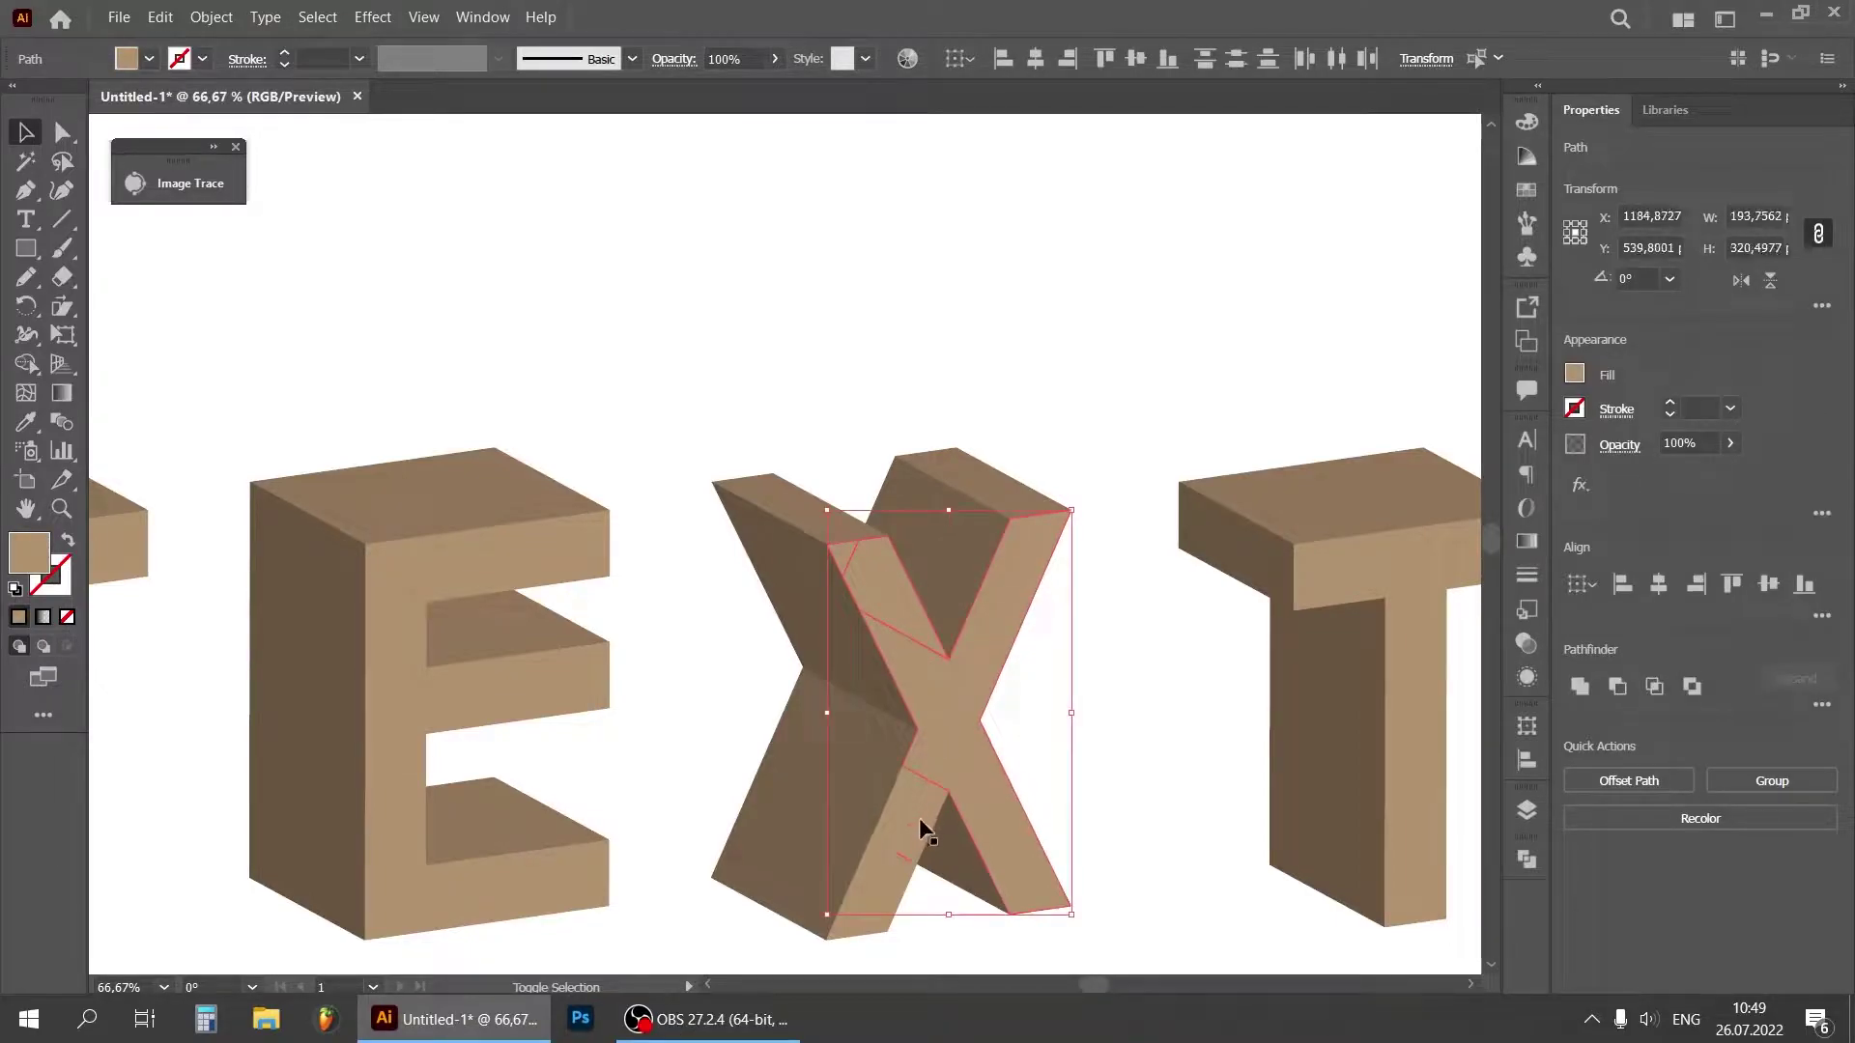
{"action": "left_click", "coordinate": [884, 865], "text": "shift"}
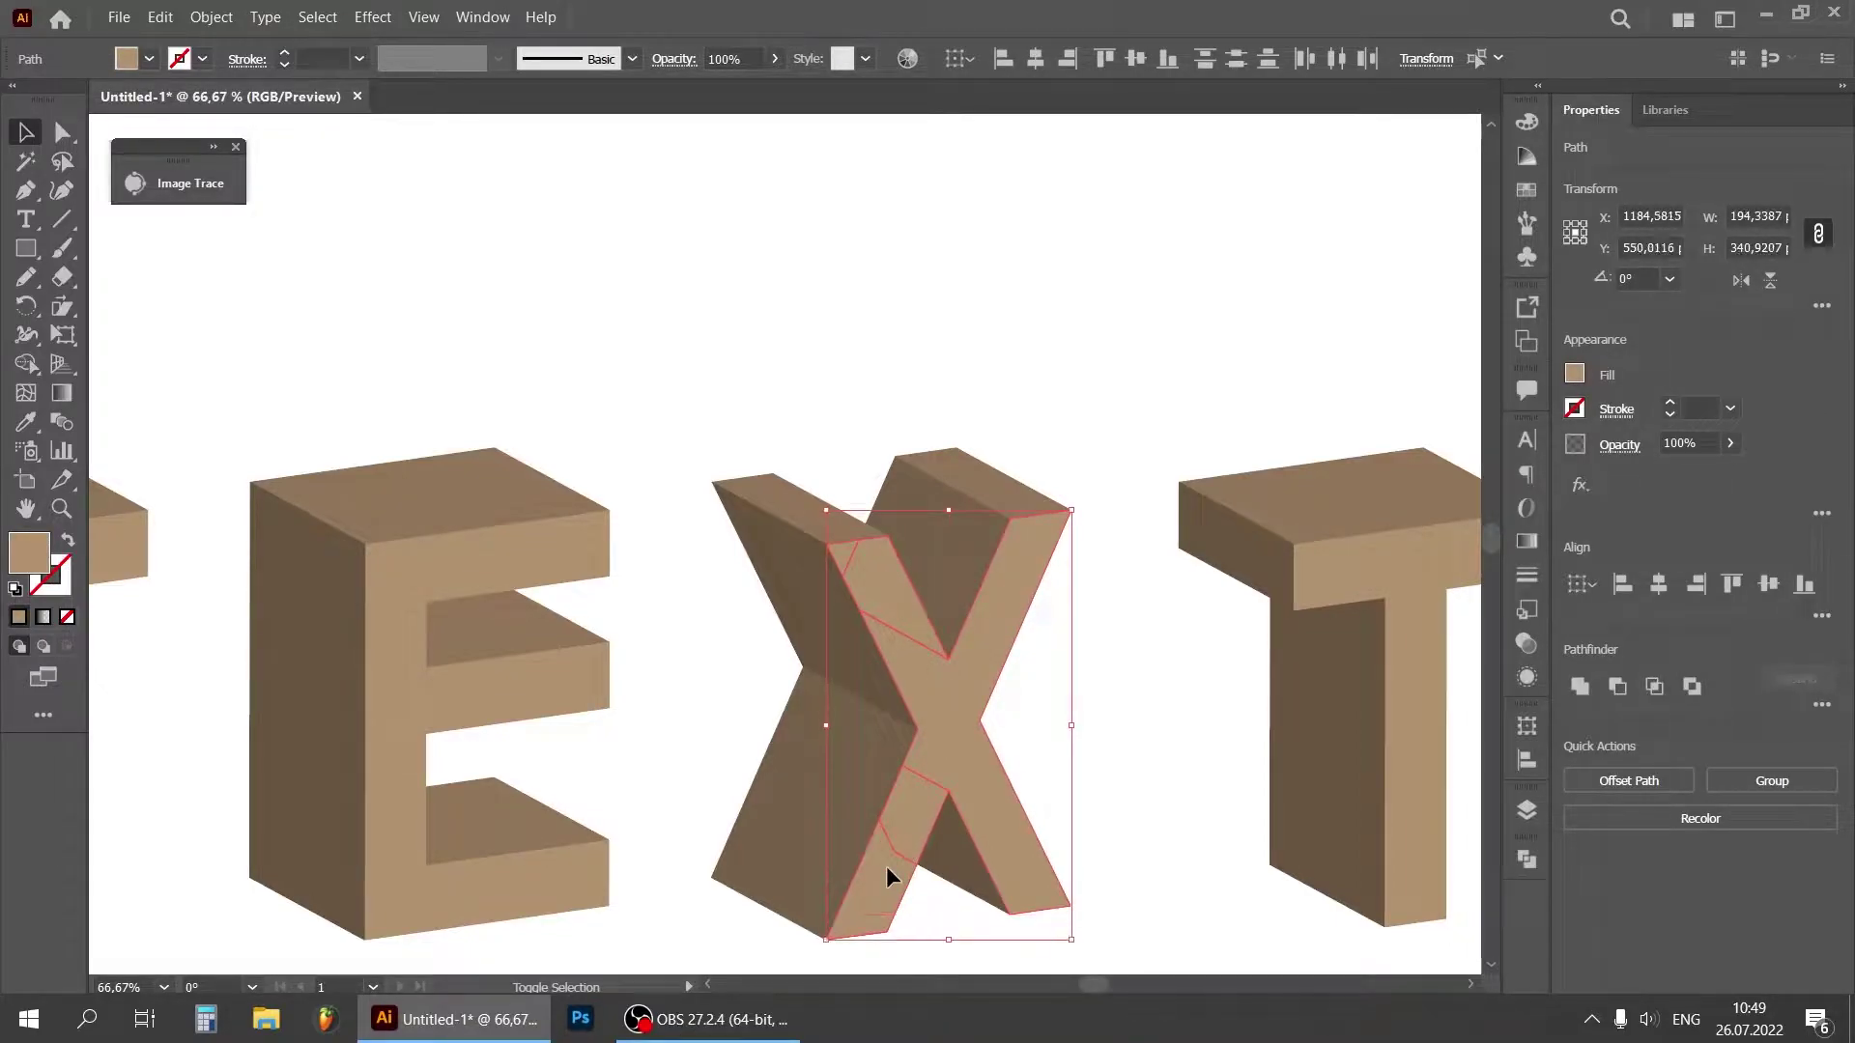
{"action": "left_click", "coordinate": [1580, 687]}
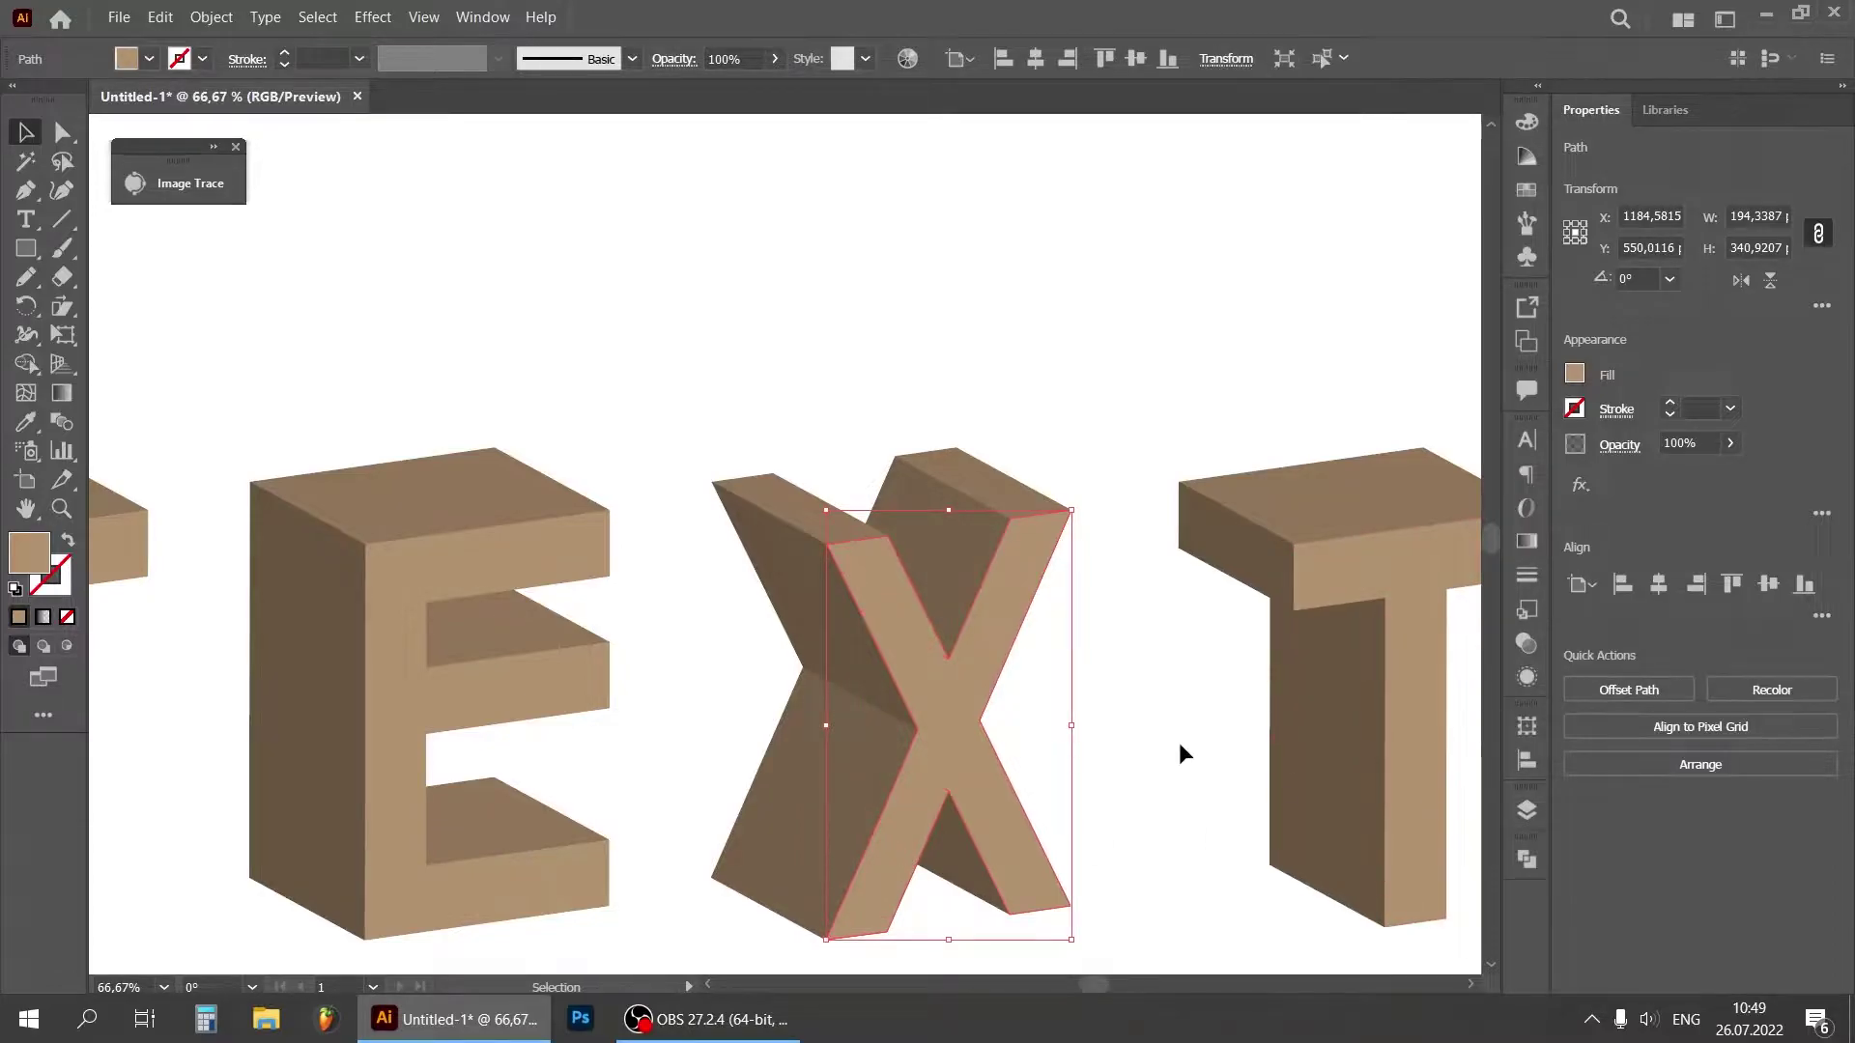
{"action": "left_click", "coordinate": [1178, 741]}
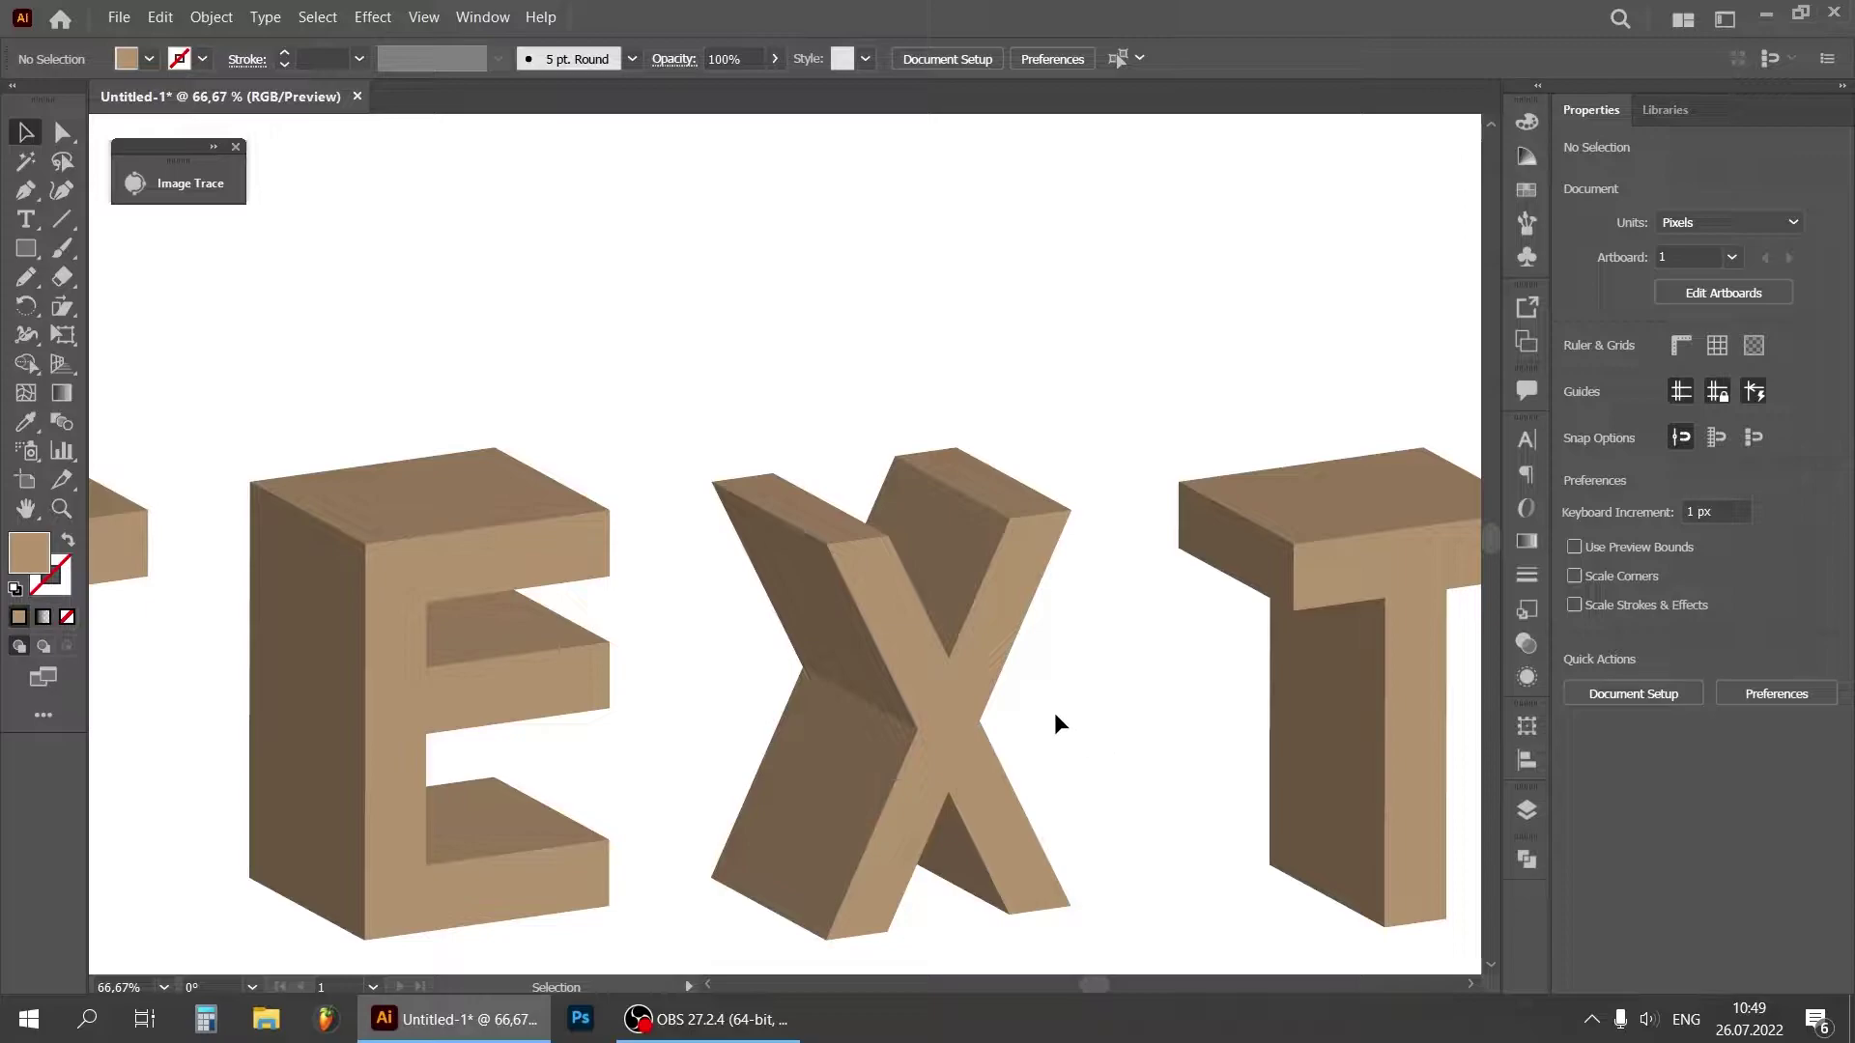
Step: Check the X's upper-left and lower-left side faces by selecting each
{"action": "left_click", "coordinate": [811, 601]}
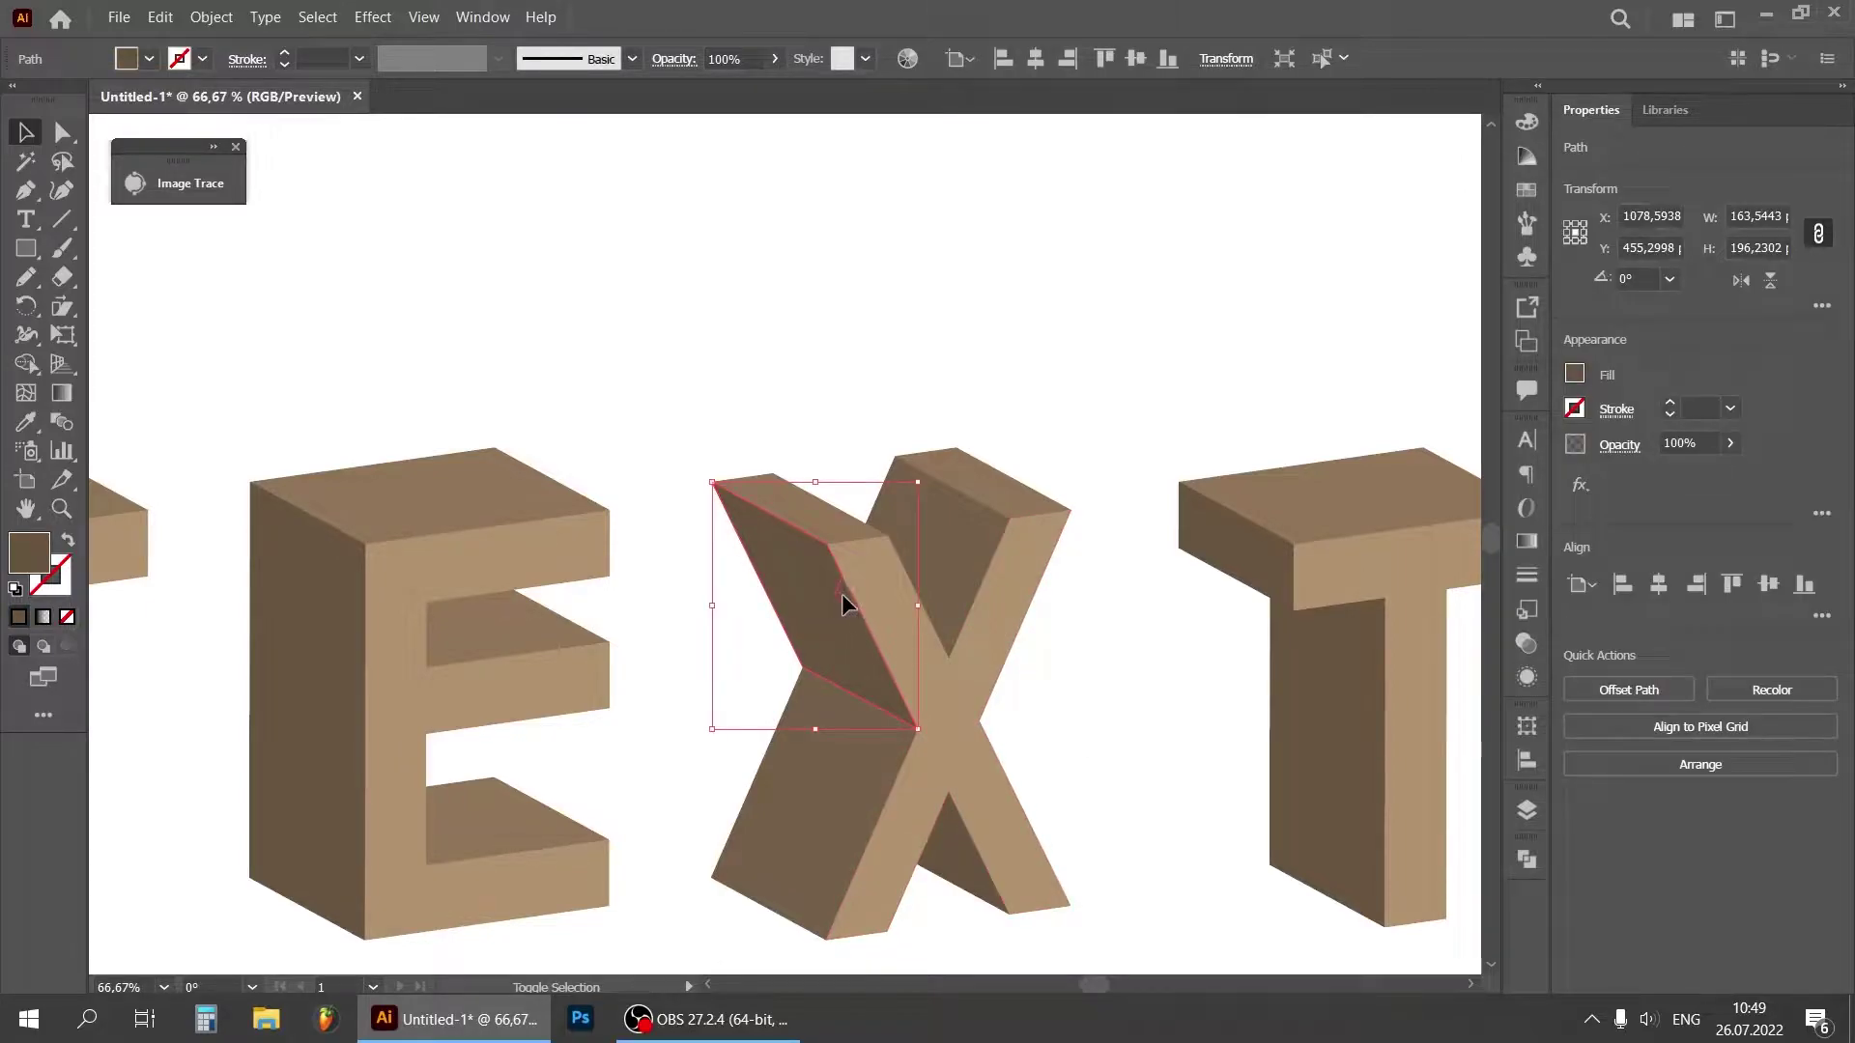
{"action": "left_click", "coordinate": [1167, 705]}
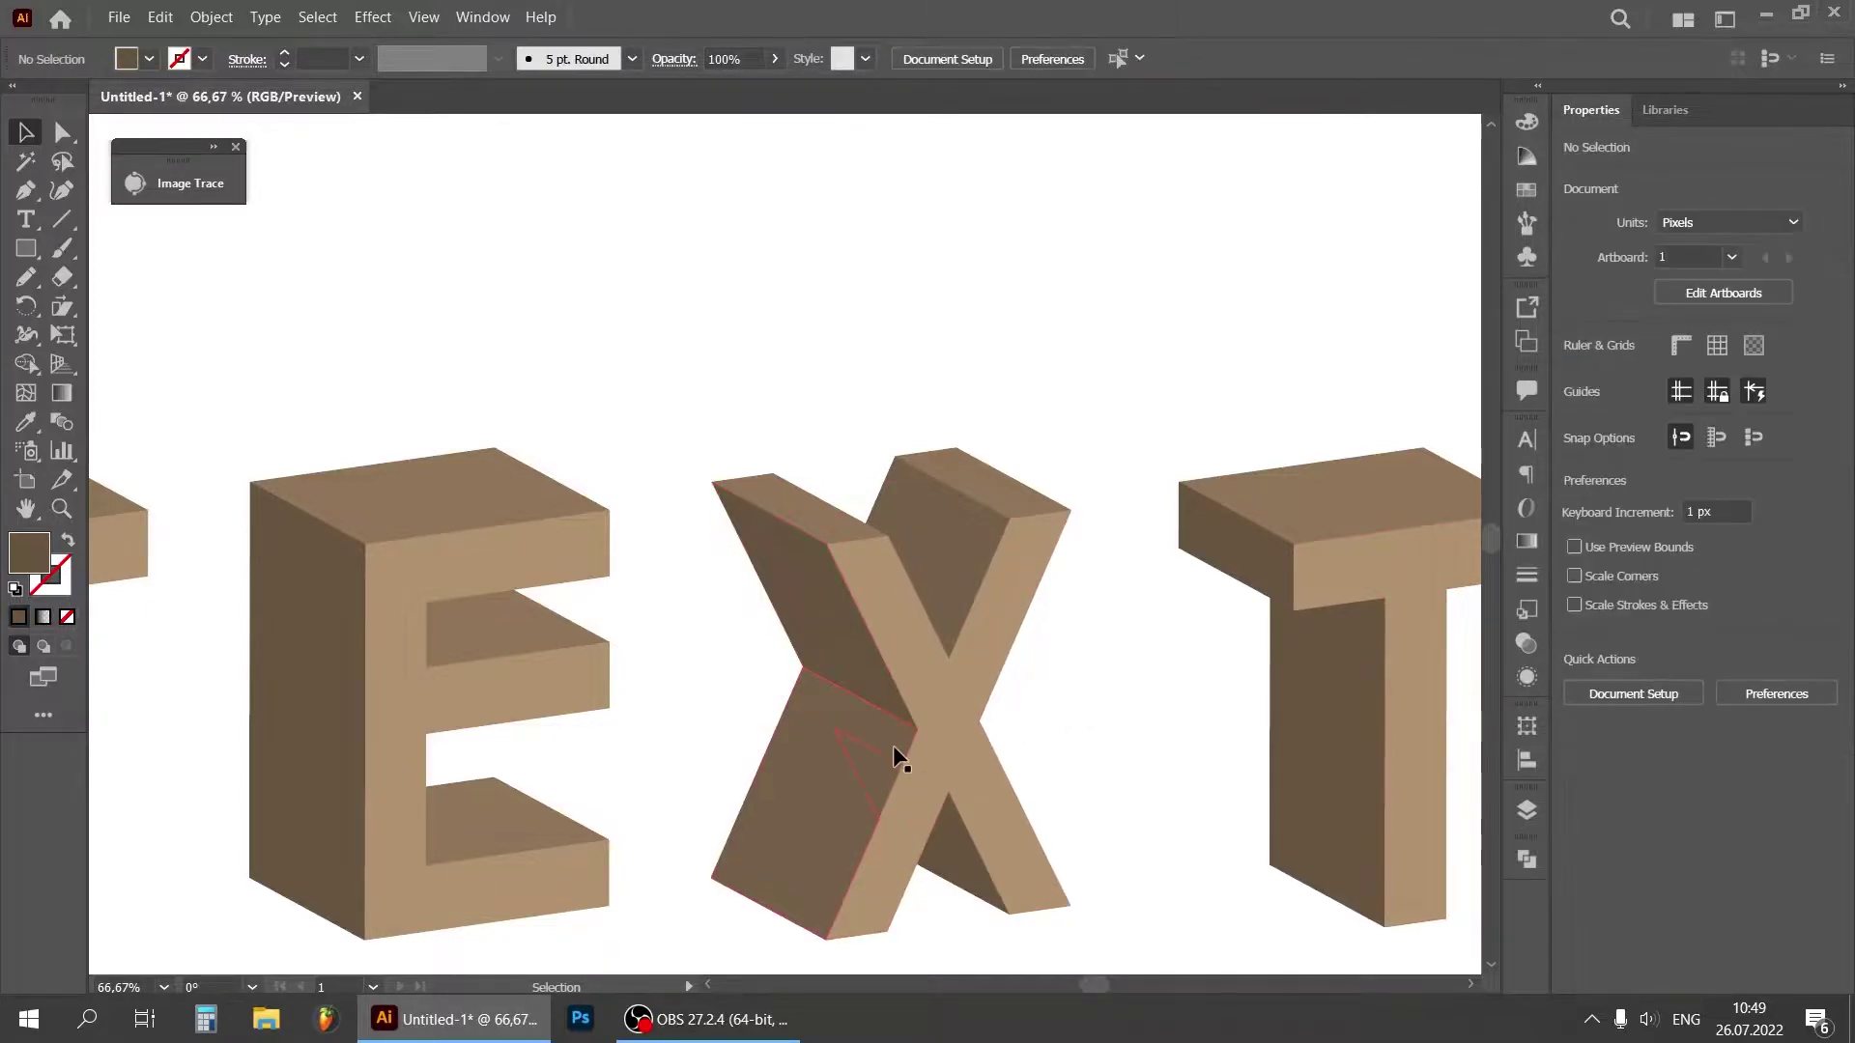
{"action": "left_click", "coordinate": [890, 744]}
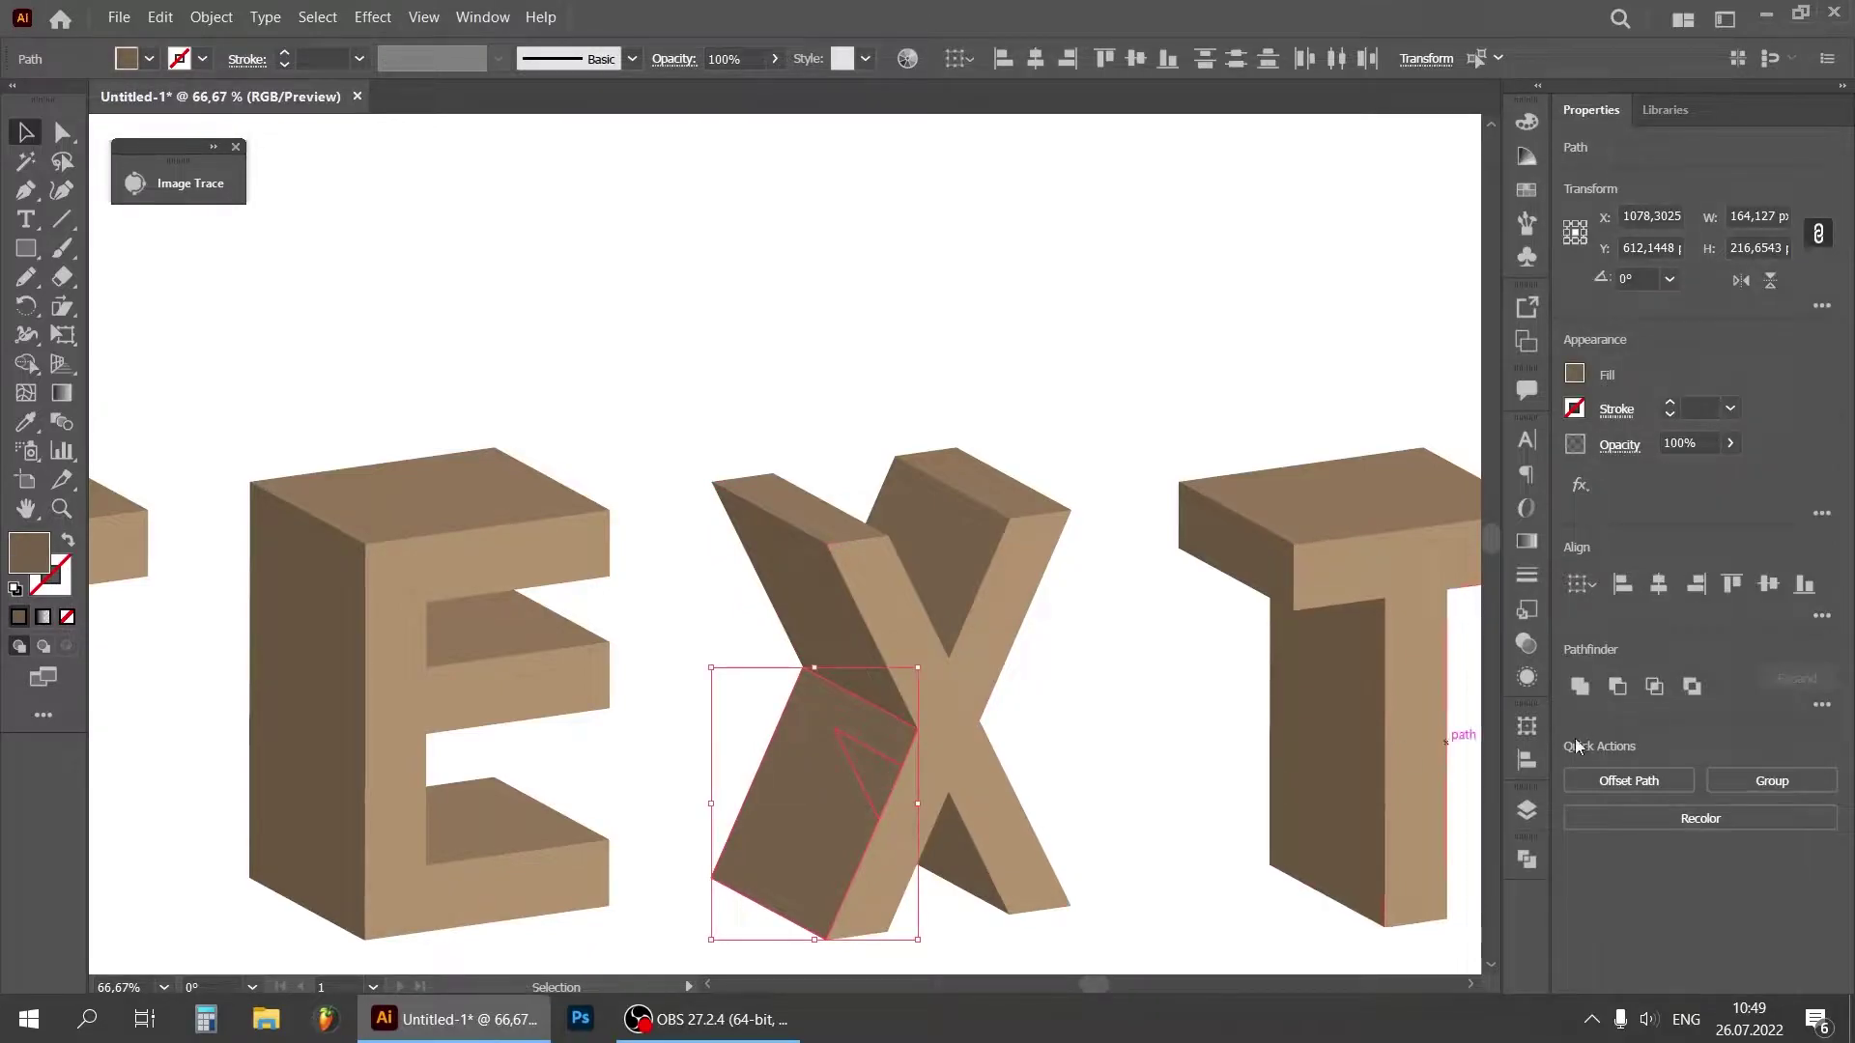
{"action": "left_click", "coordinate": [1117, 711]}
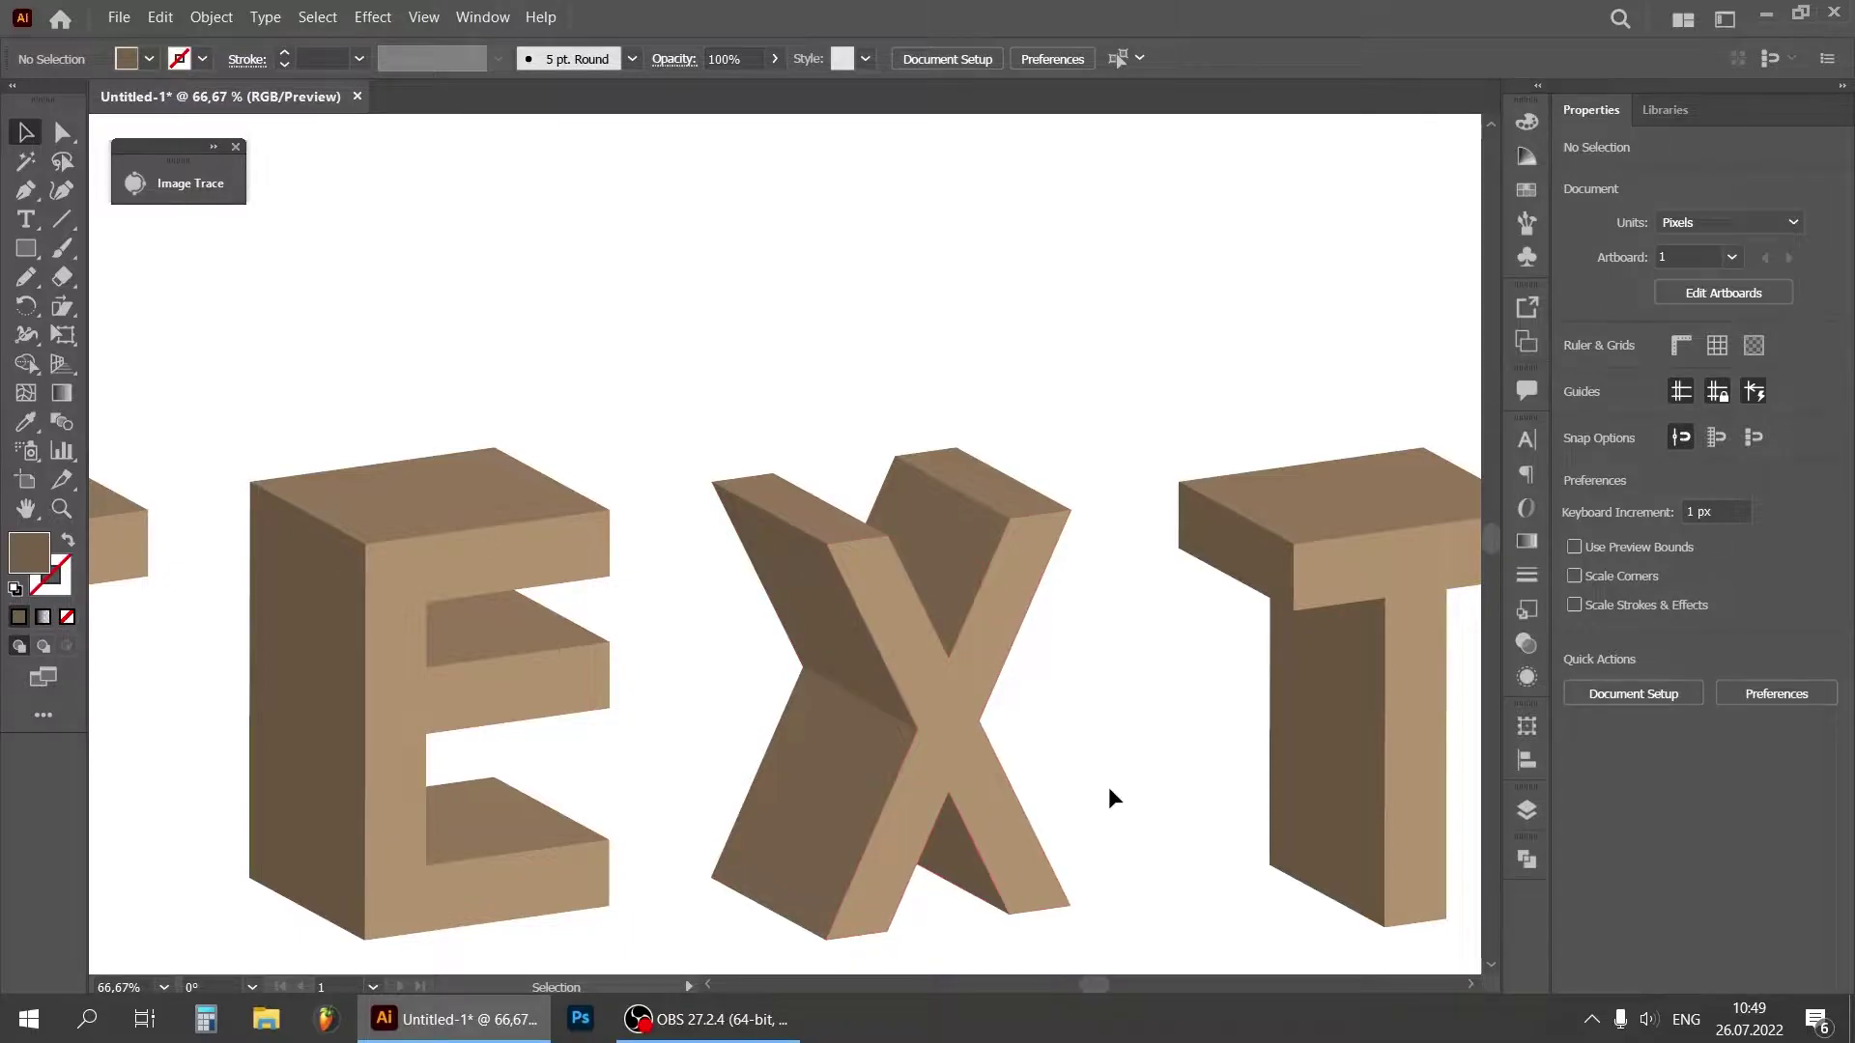
Step: Scroll to the last T and unite its top-face pieces into one shape
{"action": "scroll", "coordinate": [1101, 985], "scroll_direction": "right", "scroll_amount": 1}
{"action": "scroll", "coordinate": [1103, 985], "scroll_direction": "right", "scroll_amount": 1}
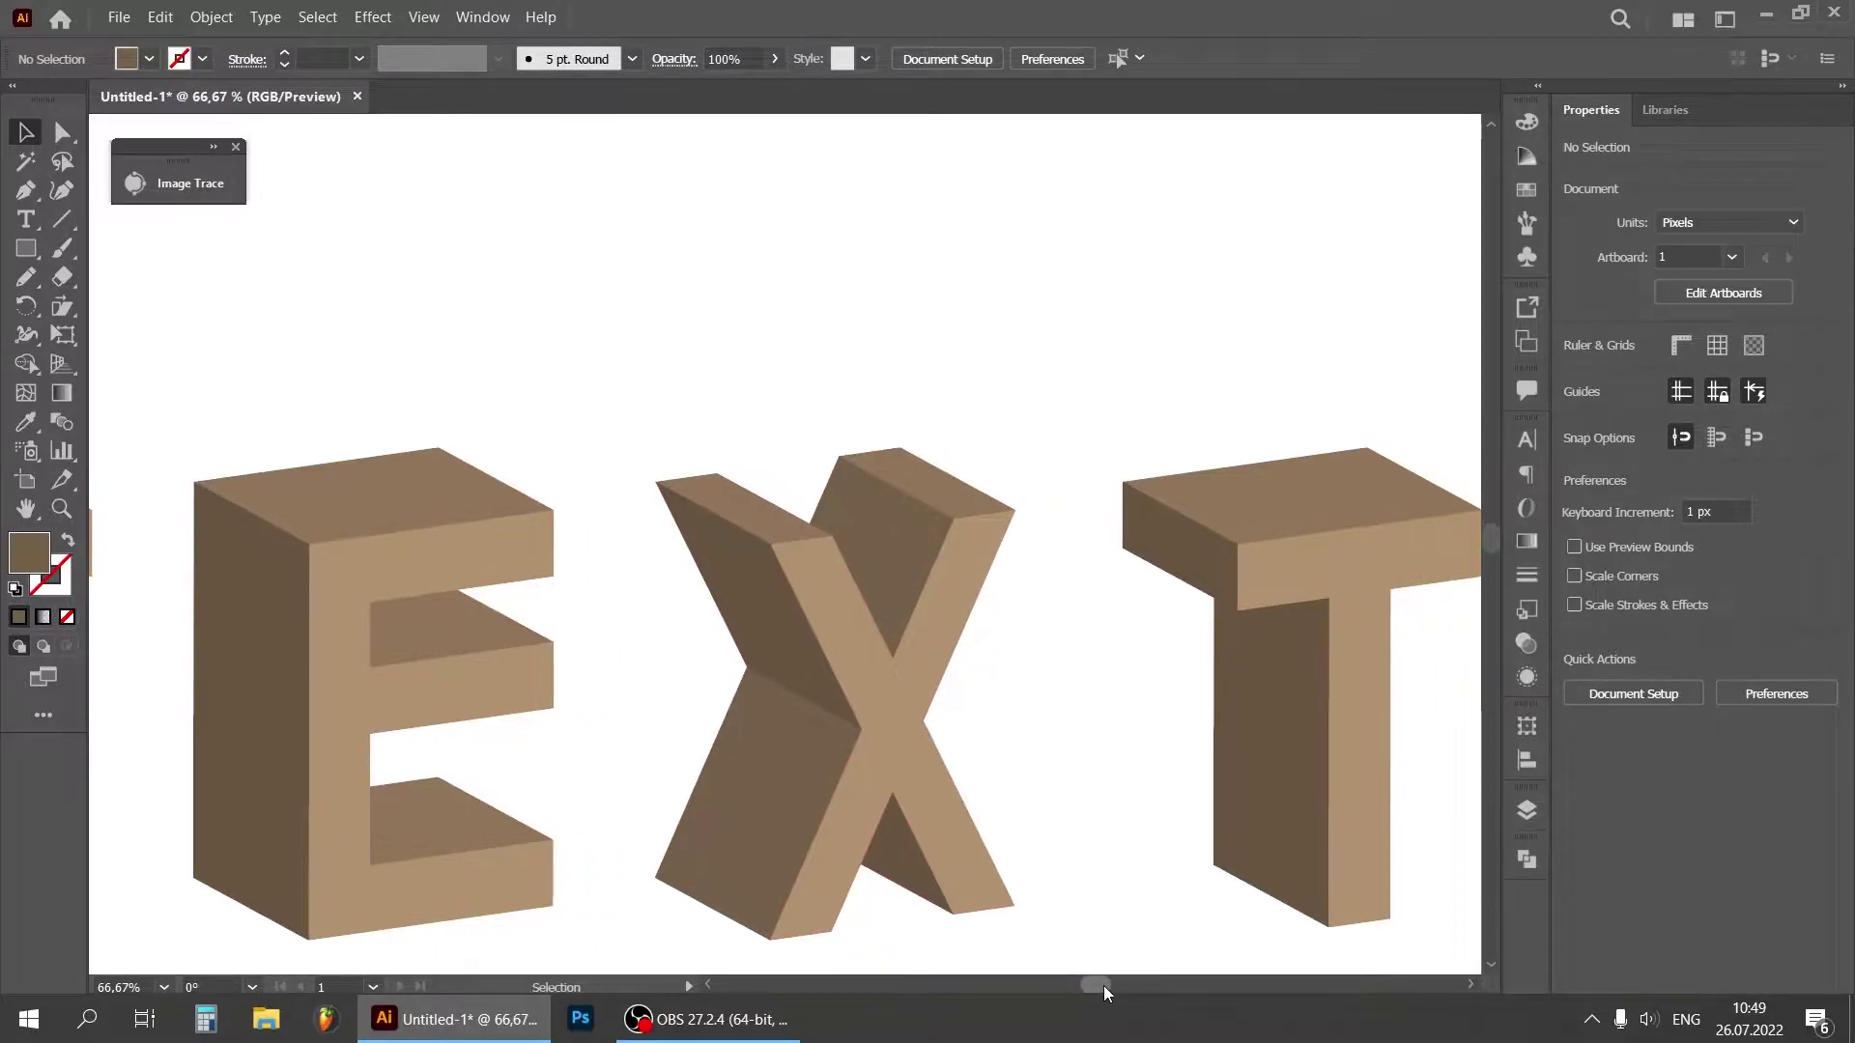
{"action": "scroll", "coordinate": [1103, 985], "scroll_direction": "right", "scroll_amount": 4}
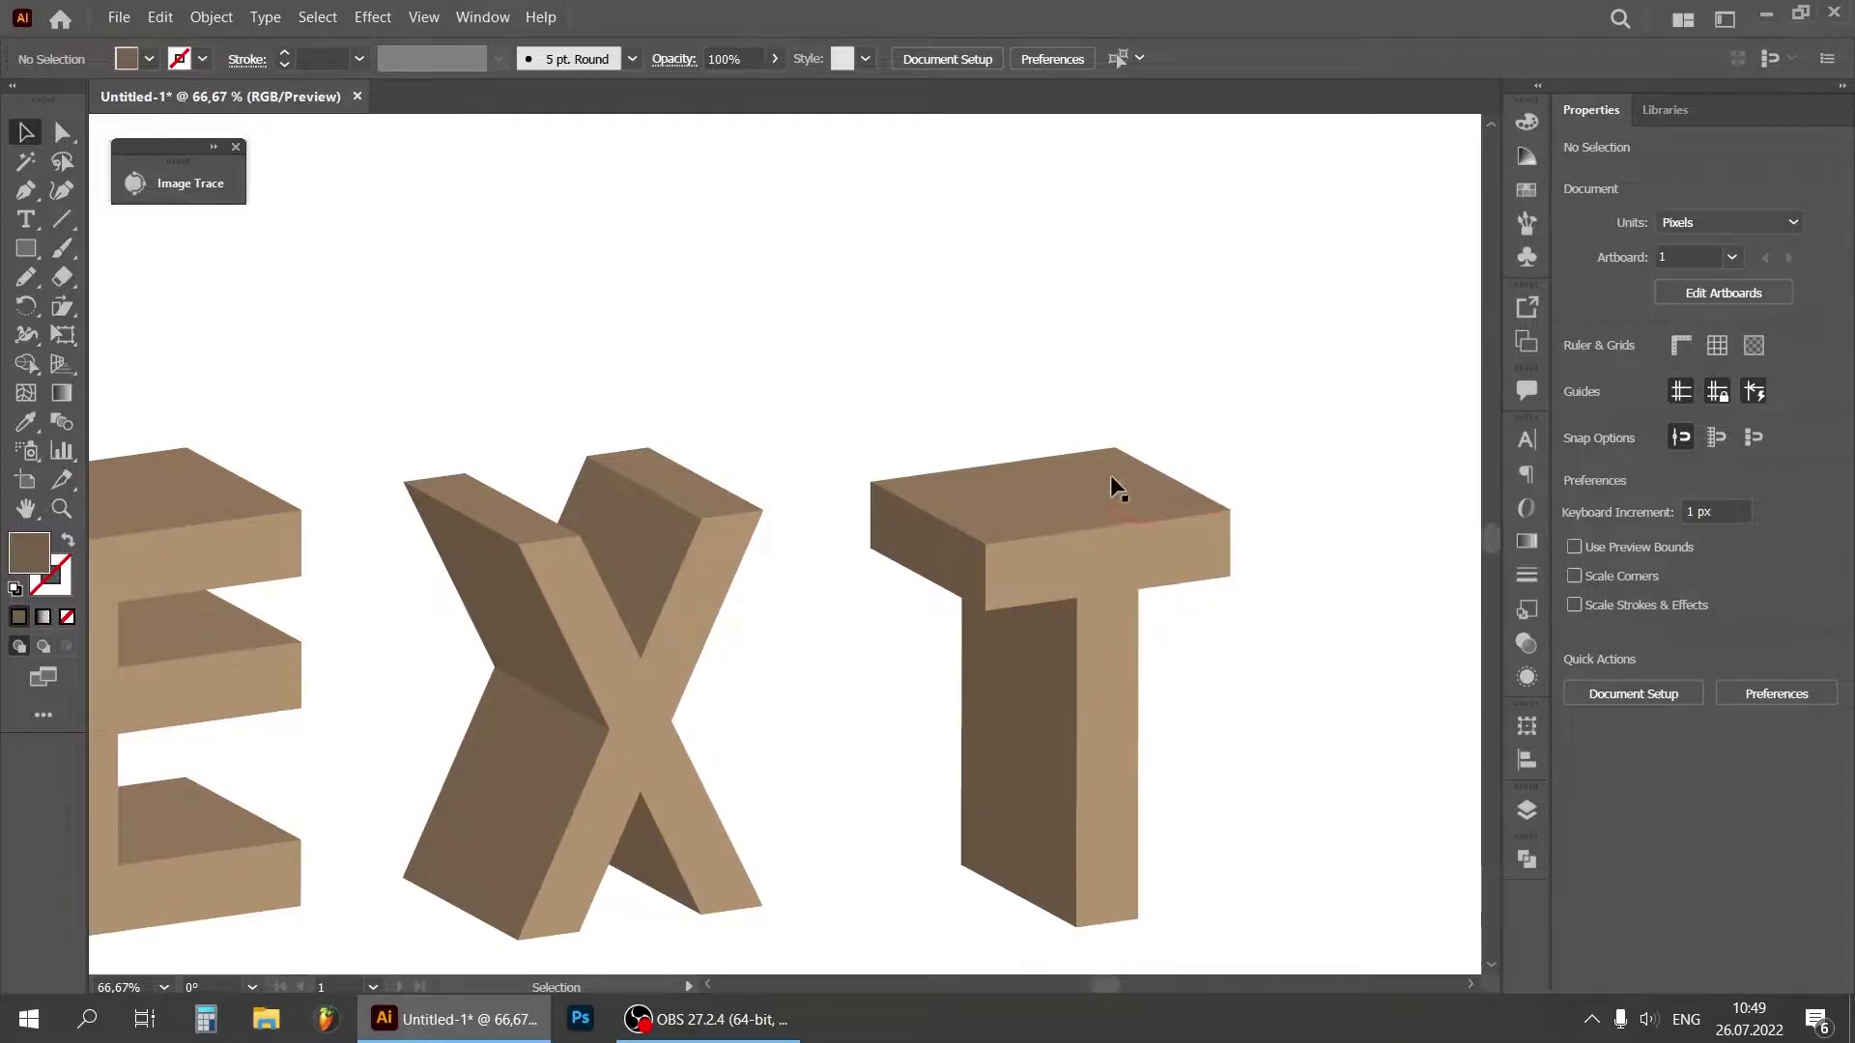
{"action": "left_click", "coordinate": [1098, 487]}
{"action": "left_click", "coordinate": [976, 523]}
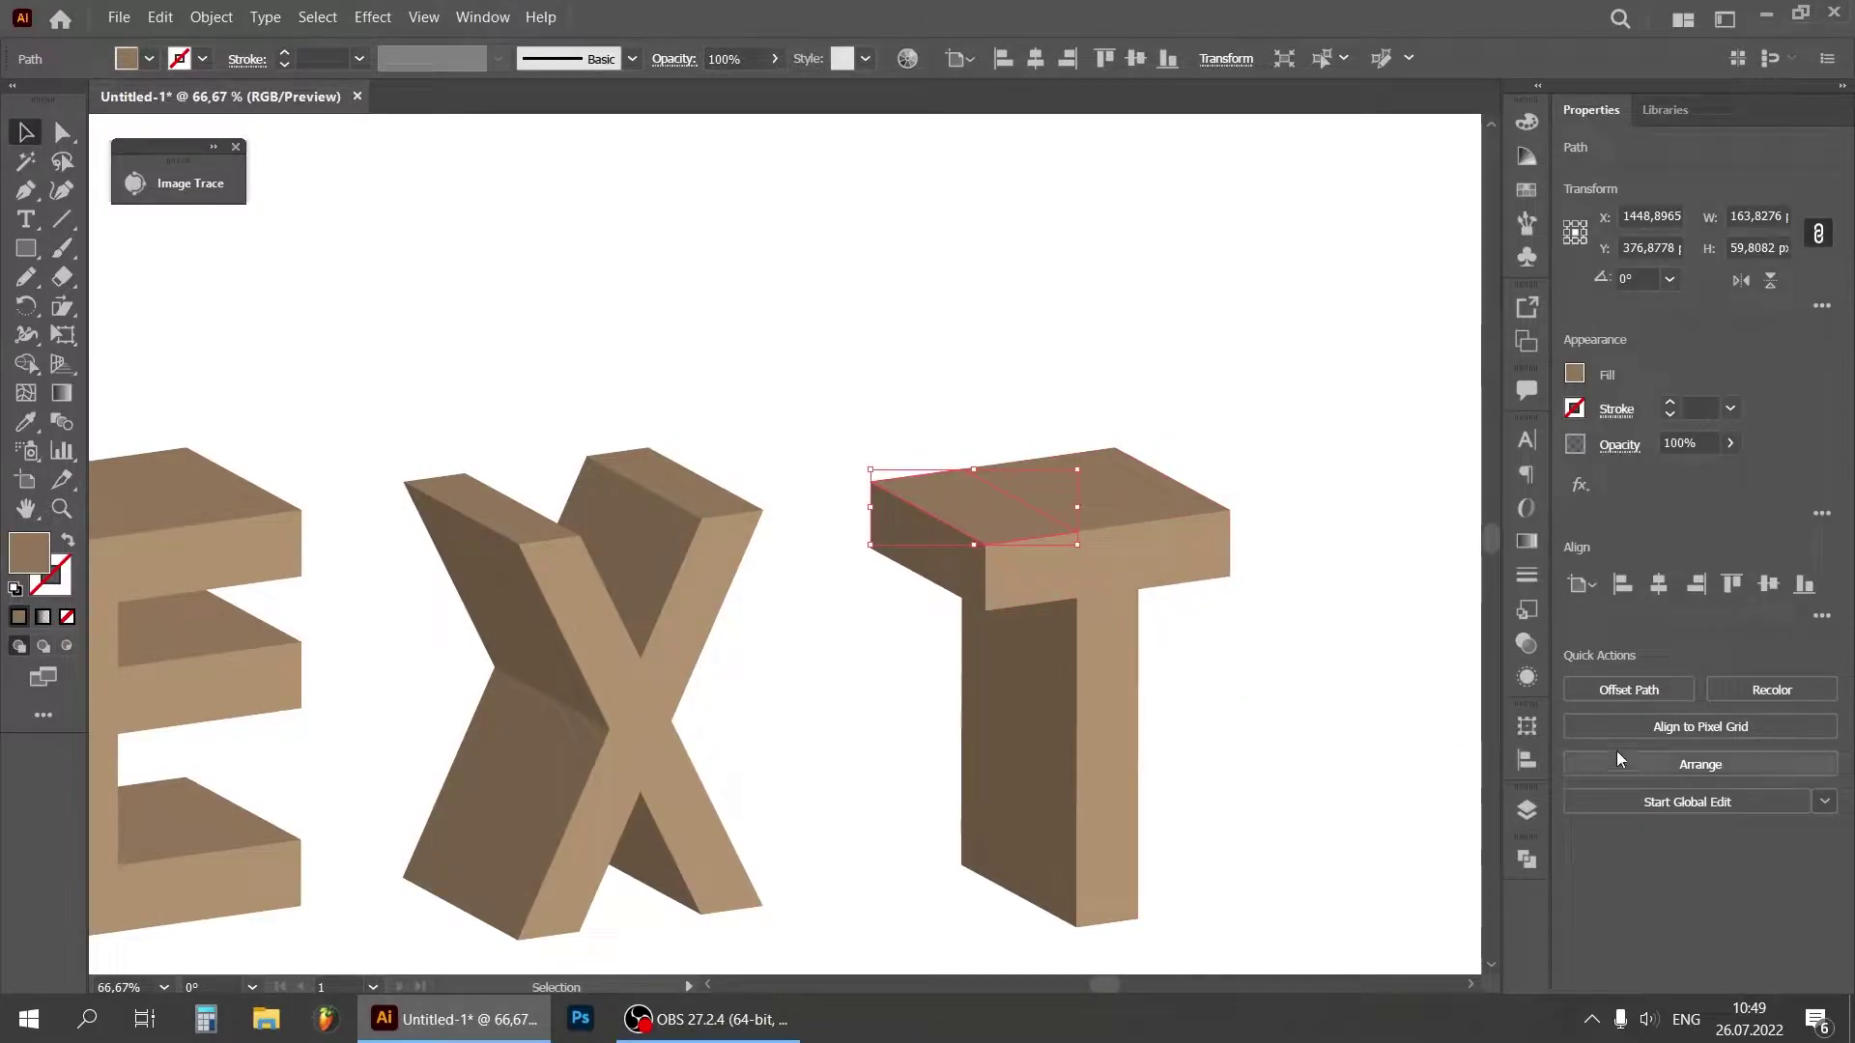
{"action": "left_click", "coordinate": [1327, 525]}
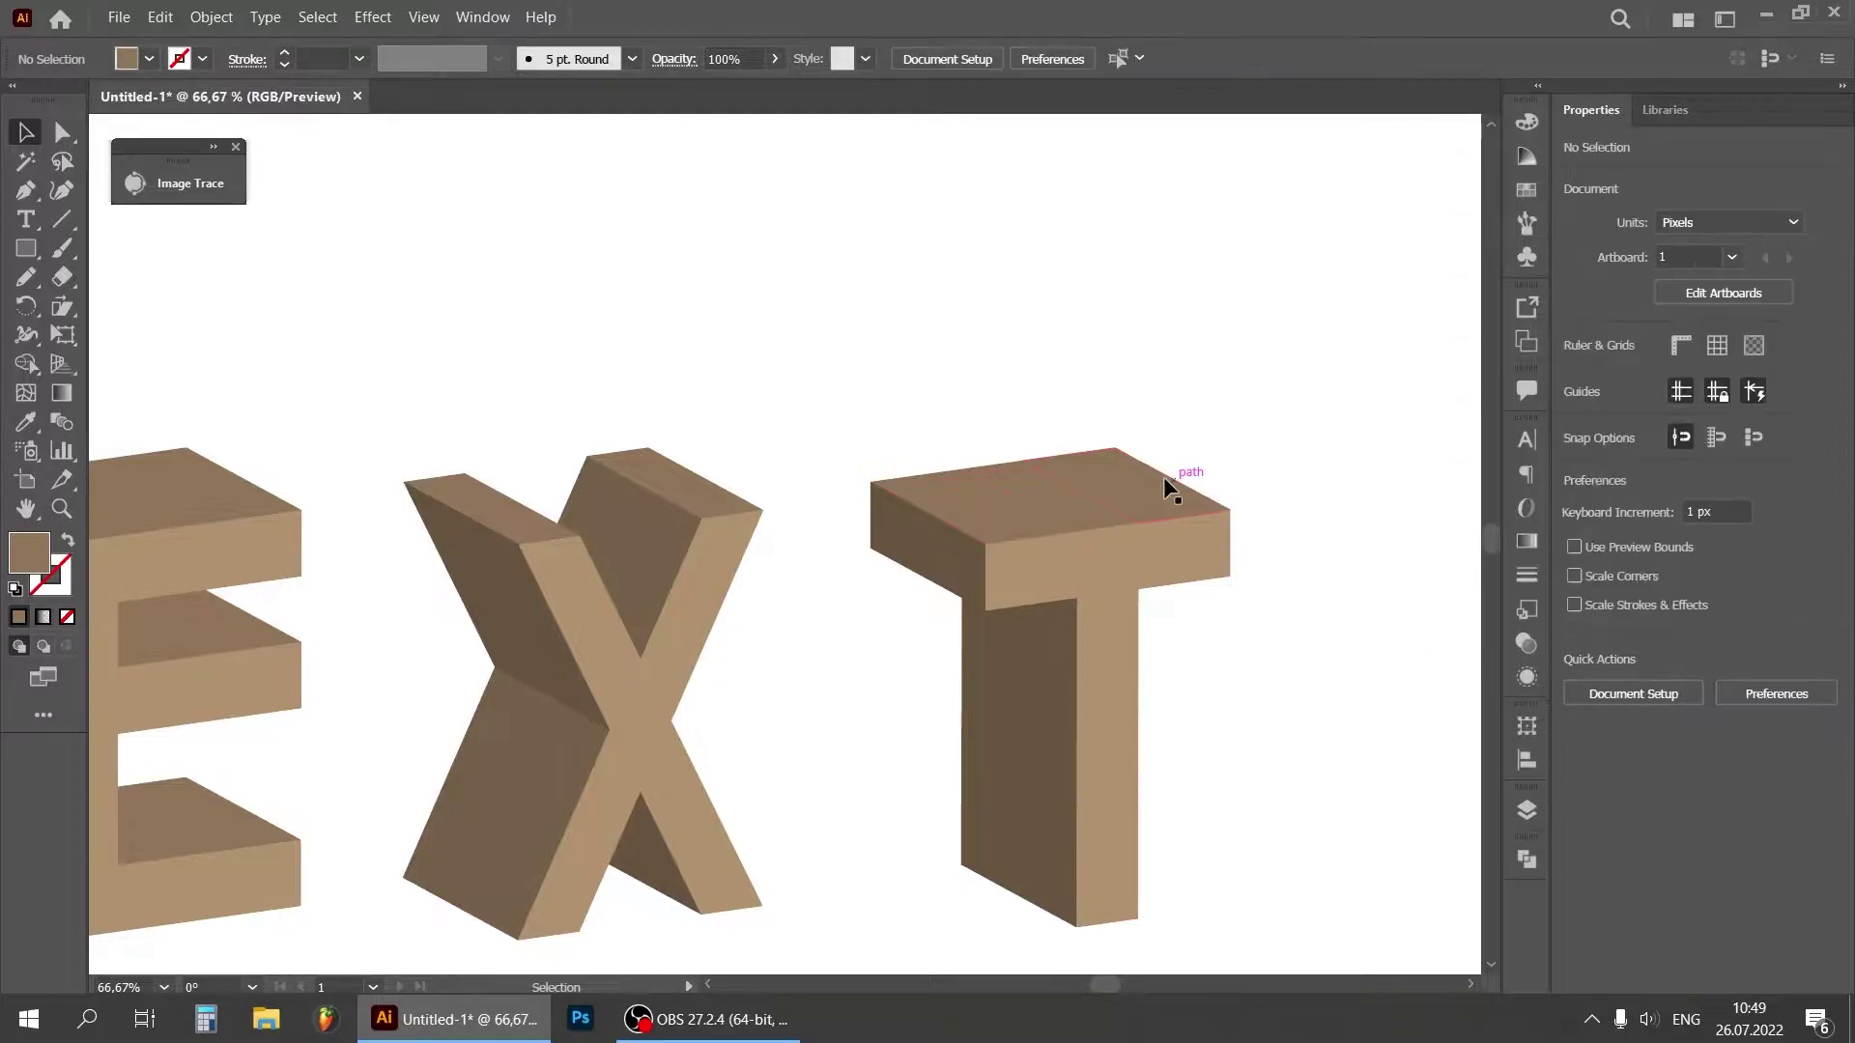
{"action": "left_click", "coordinate": [1095, 500]}
{"action": "left_click", "coordinate": [1008, 508]}
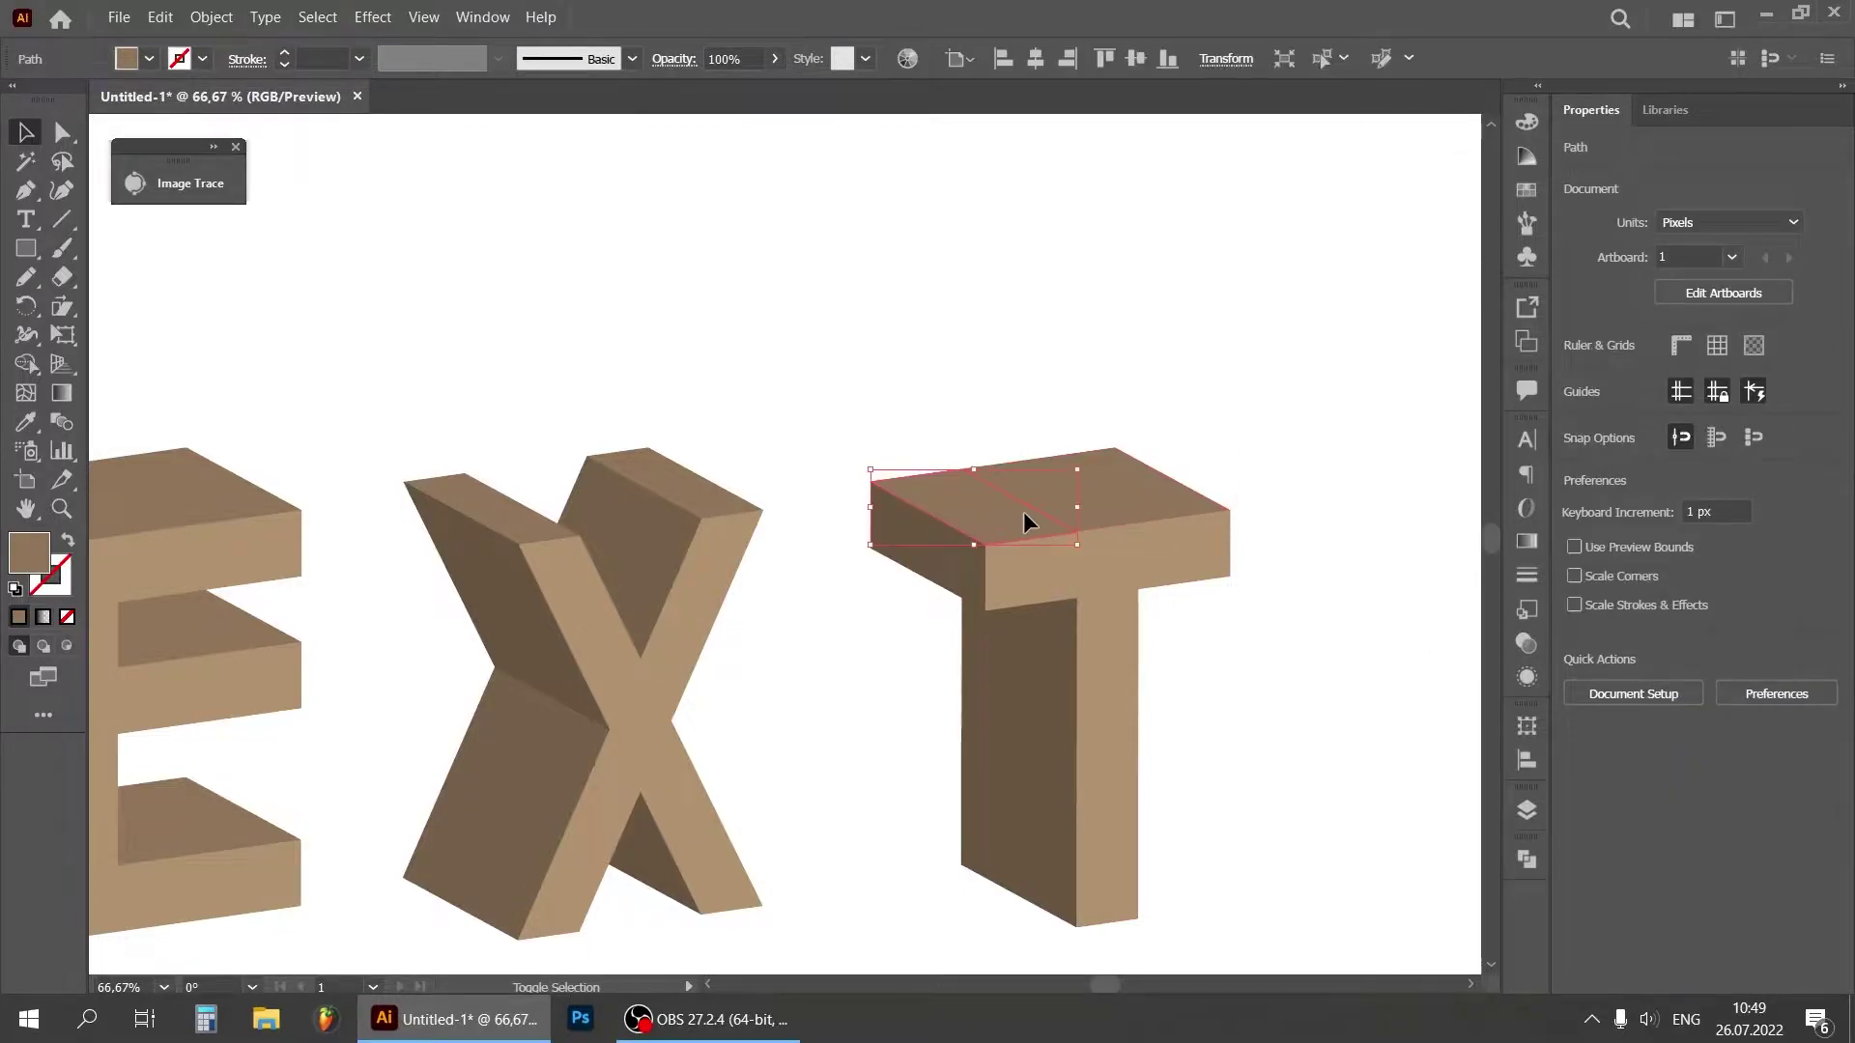
{"action": "left_click", "coordinate": [1158, 482], "text": "shift"}
{"action": "left_click", "coordinate": [1084, 506]}
{"action": "left_click", "coordinate": [1015, 524], "text": "shift"}
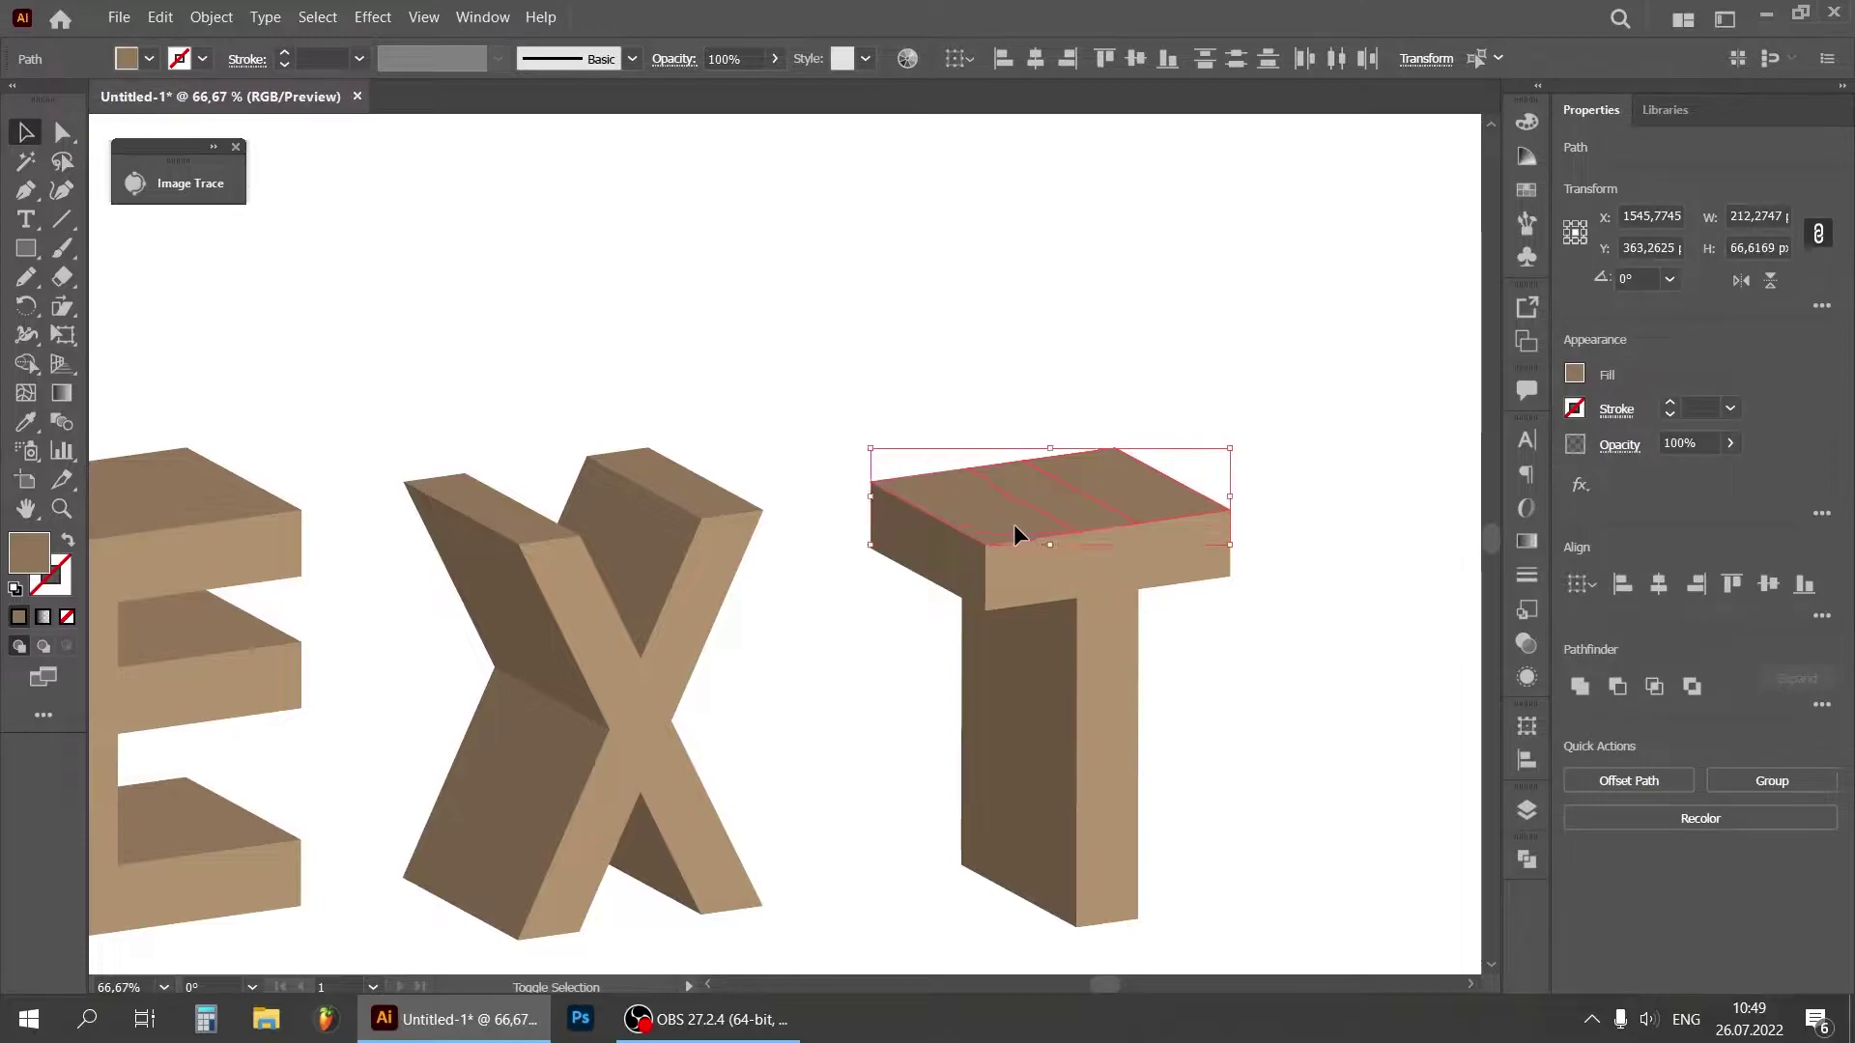
{"action": "left_click", "coordinate": [1580, 688]}
{"action": "left_click", "coordinate": [1261, 624]}
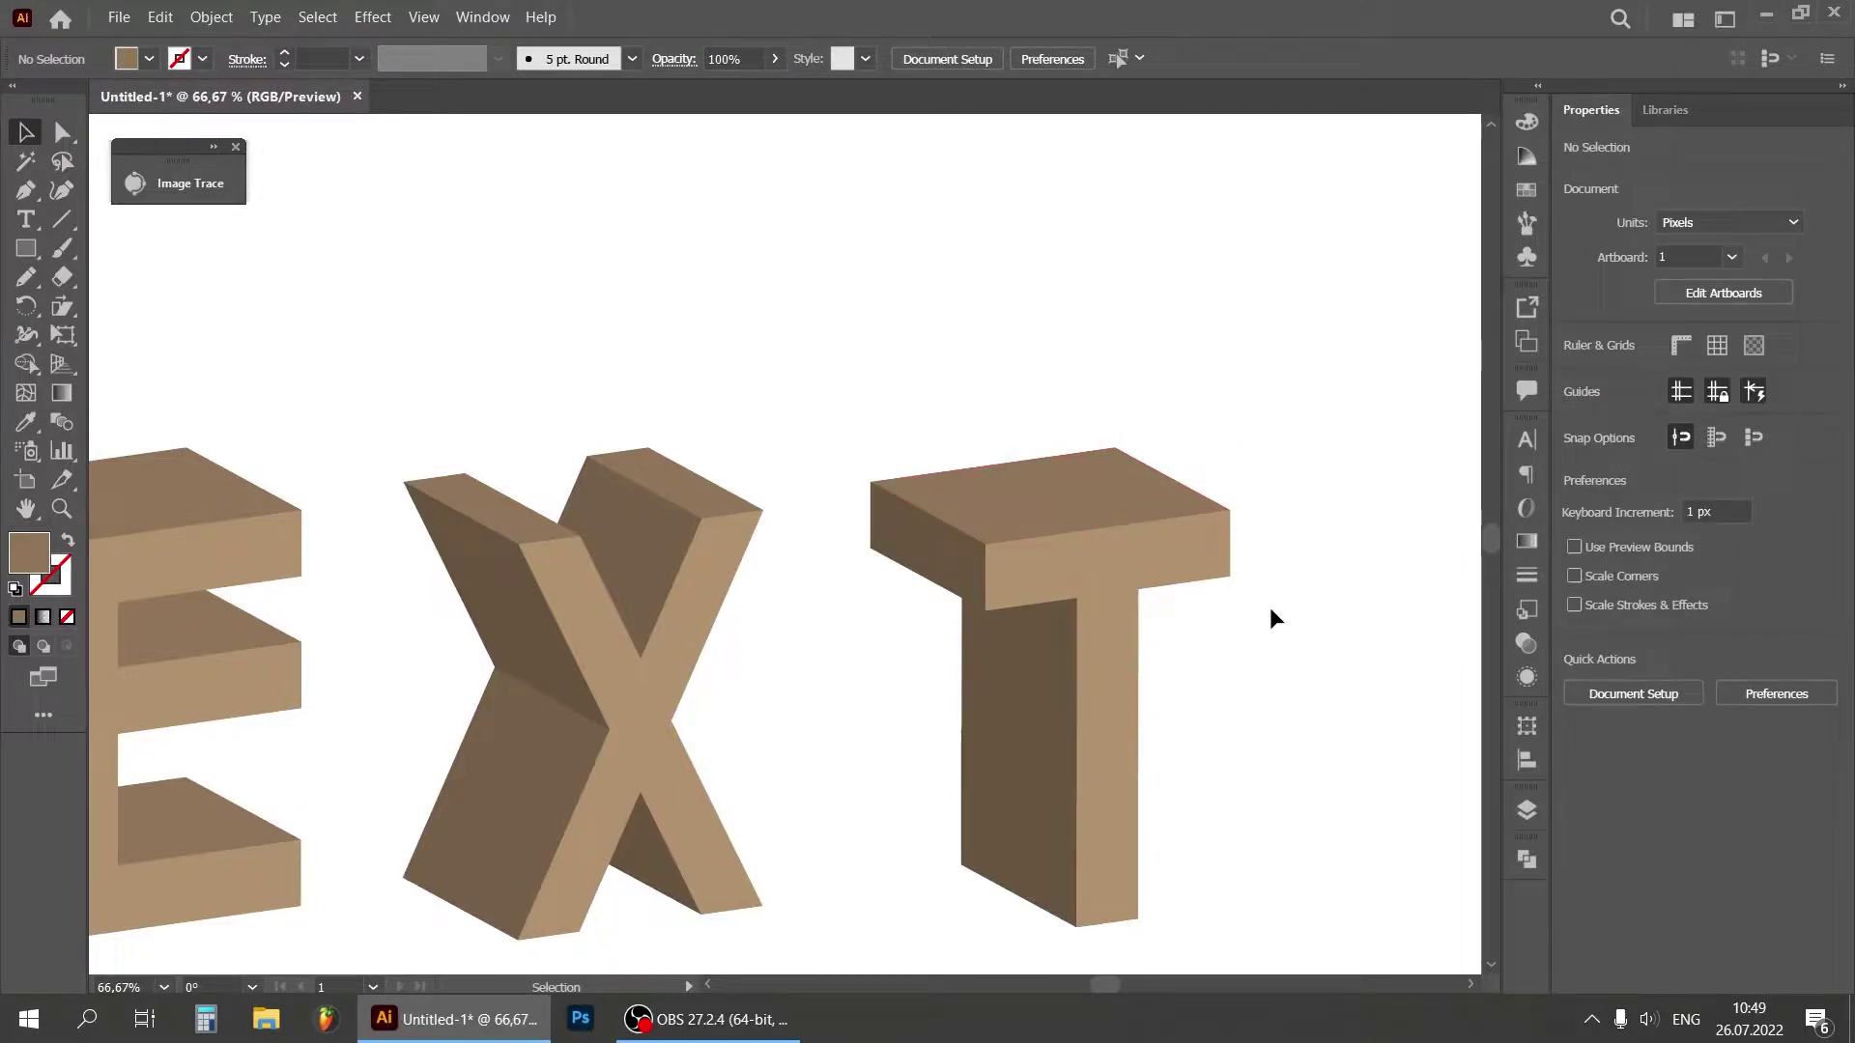
Step: Unite the T's front face with the small top piece
{"action": "left_click", "coordinate": [1203, 560]}
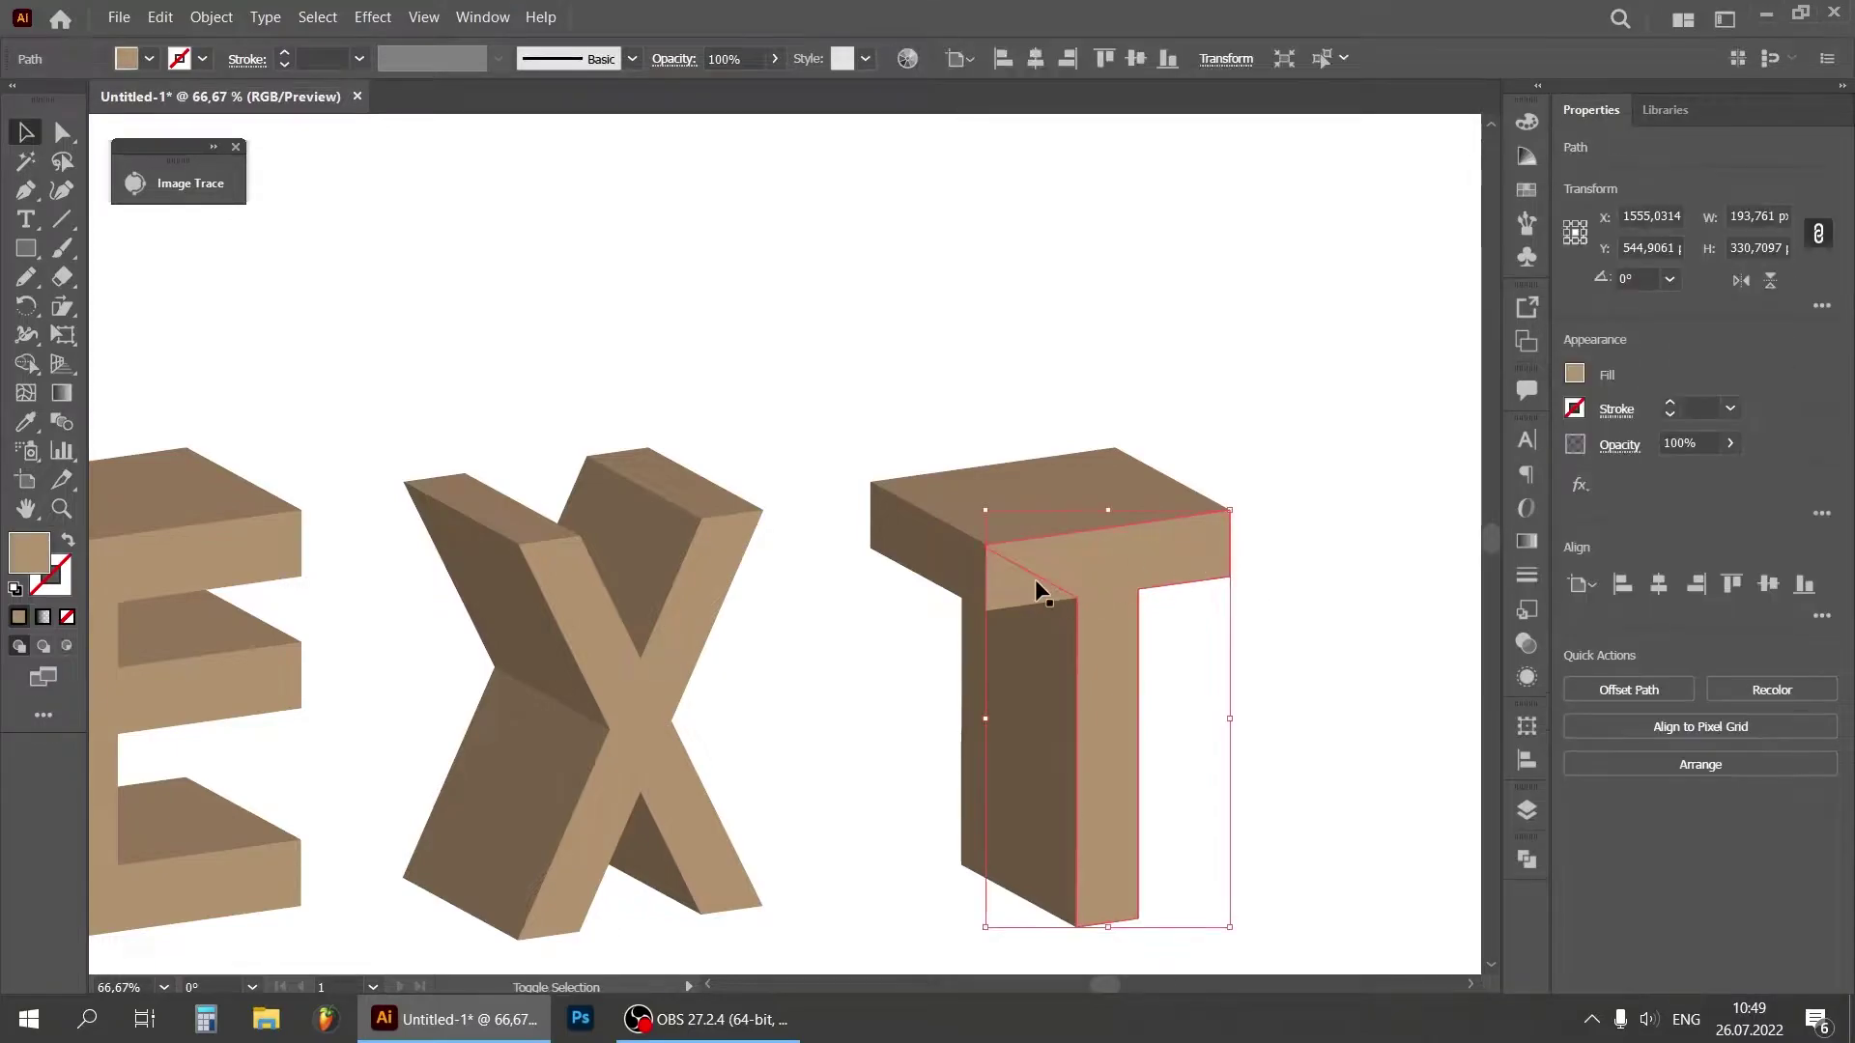
{"action": "left_click", "coordinate": [1032, 580], "text": "shift"}
{"action": "left_click", "coordinate": [1579, 686]}
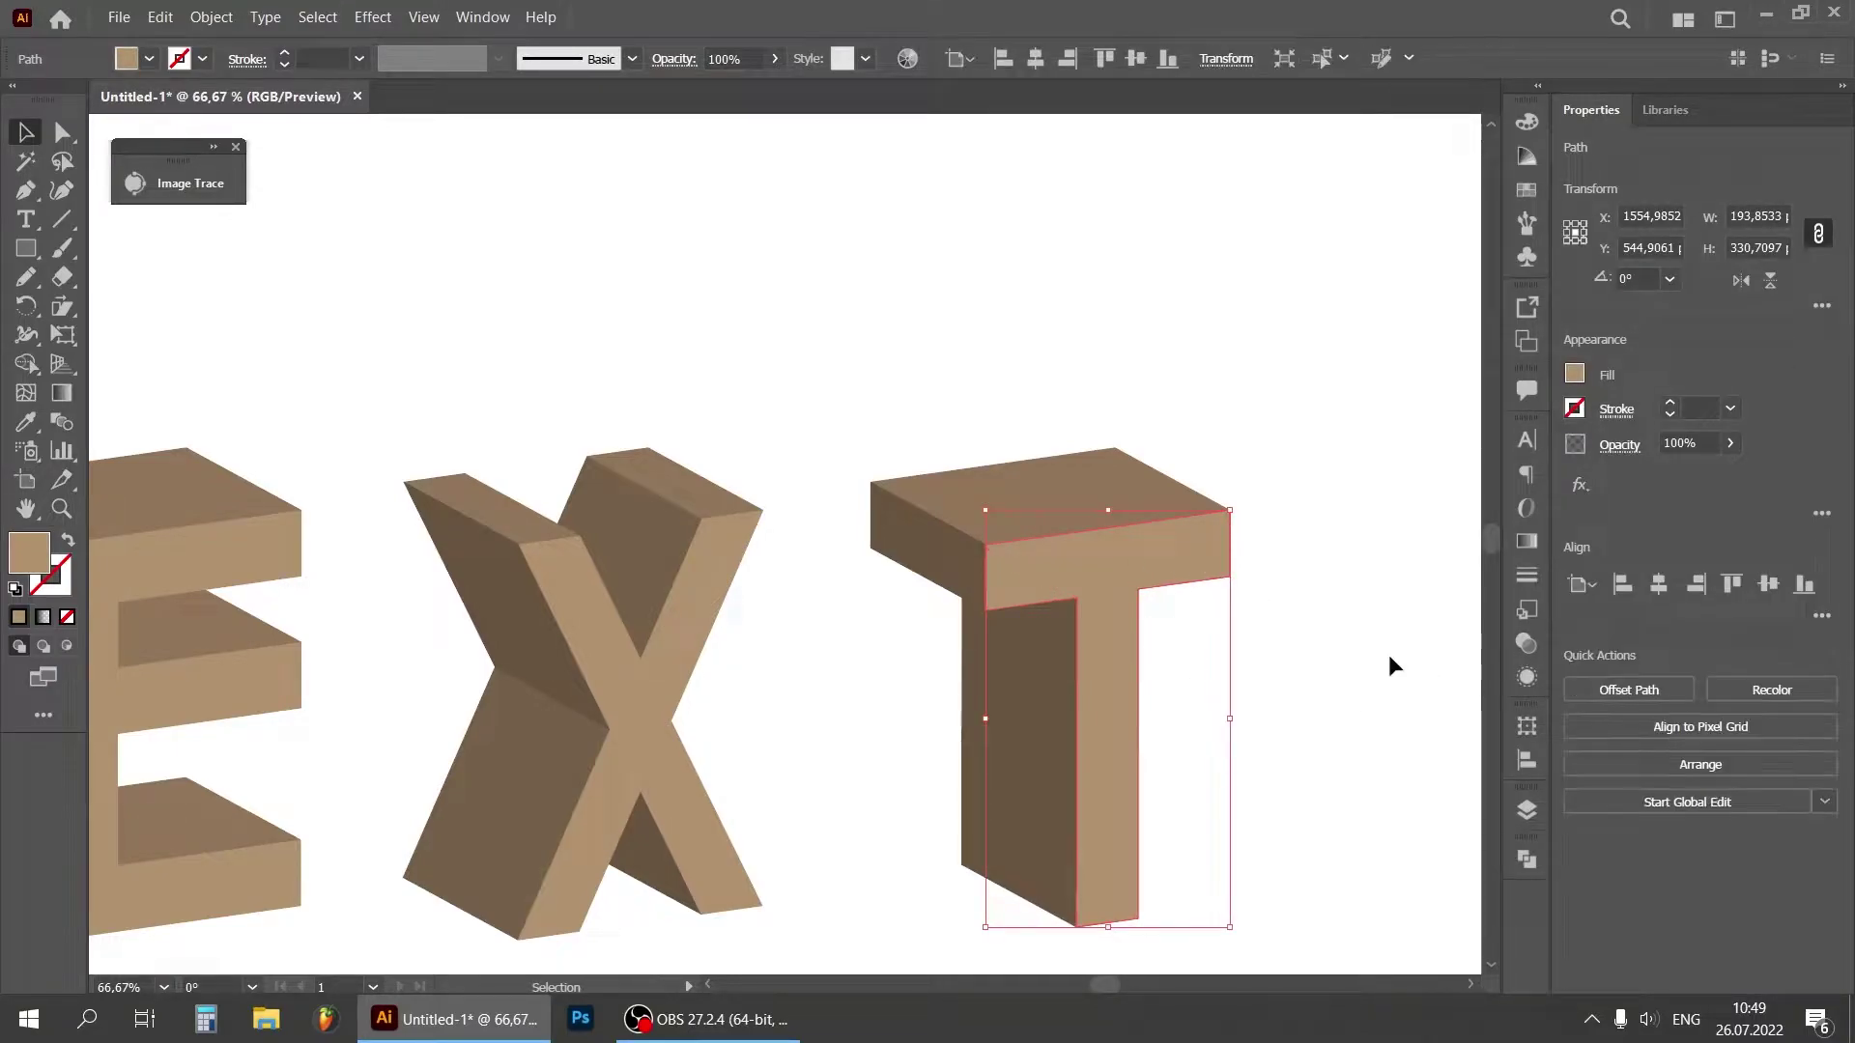
{"action": "left_click", "coordinate": [1221, 656]}
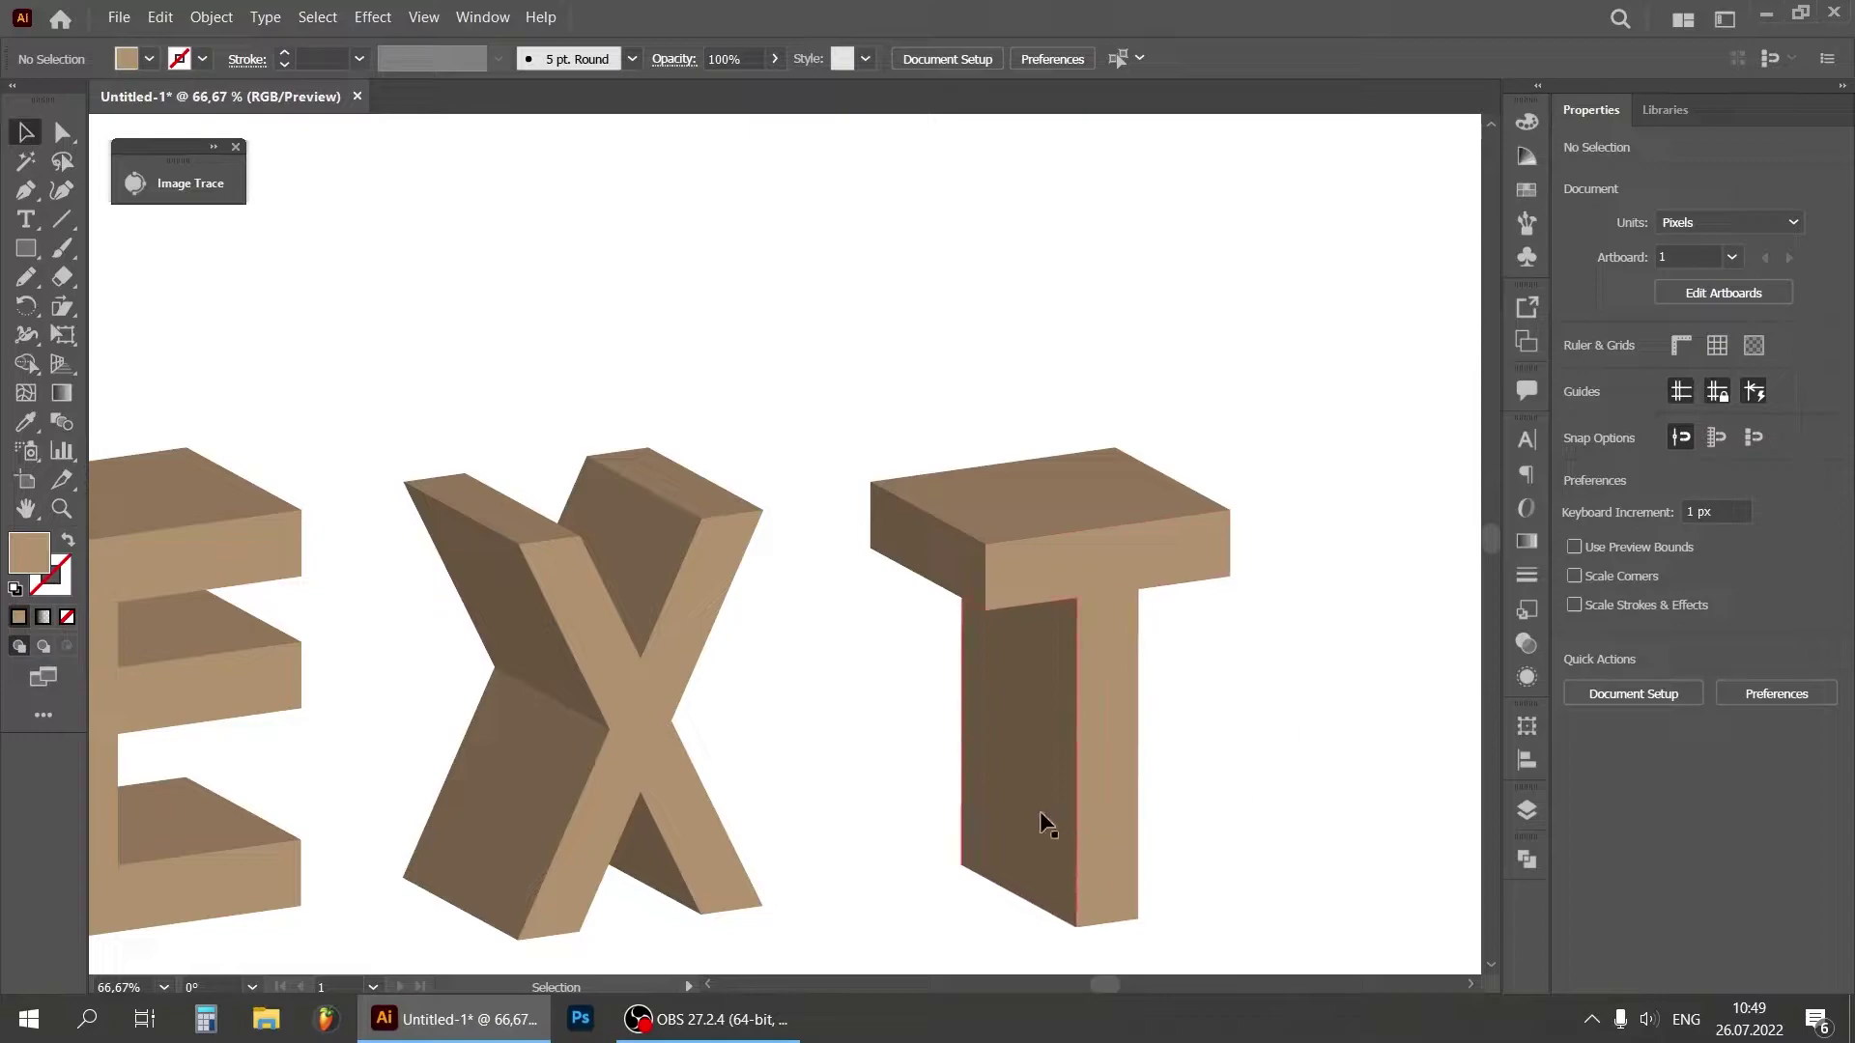
Step: Fill the first T's top face with a Freeform gradient, ready for point editing with the Gradient tool (G)
{"action": "left_click_drag", "start_coordinate": [1115, 983], "coordinate": [1074, 982]}
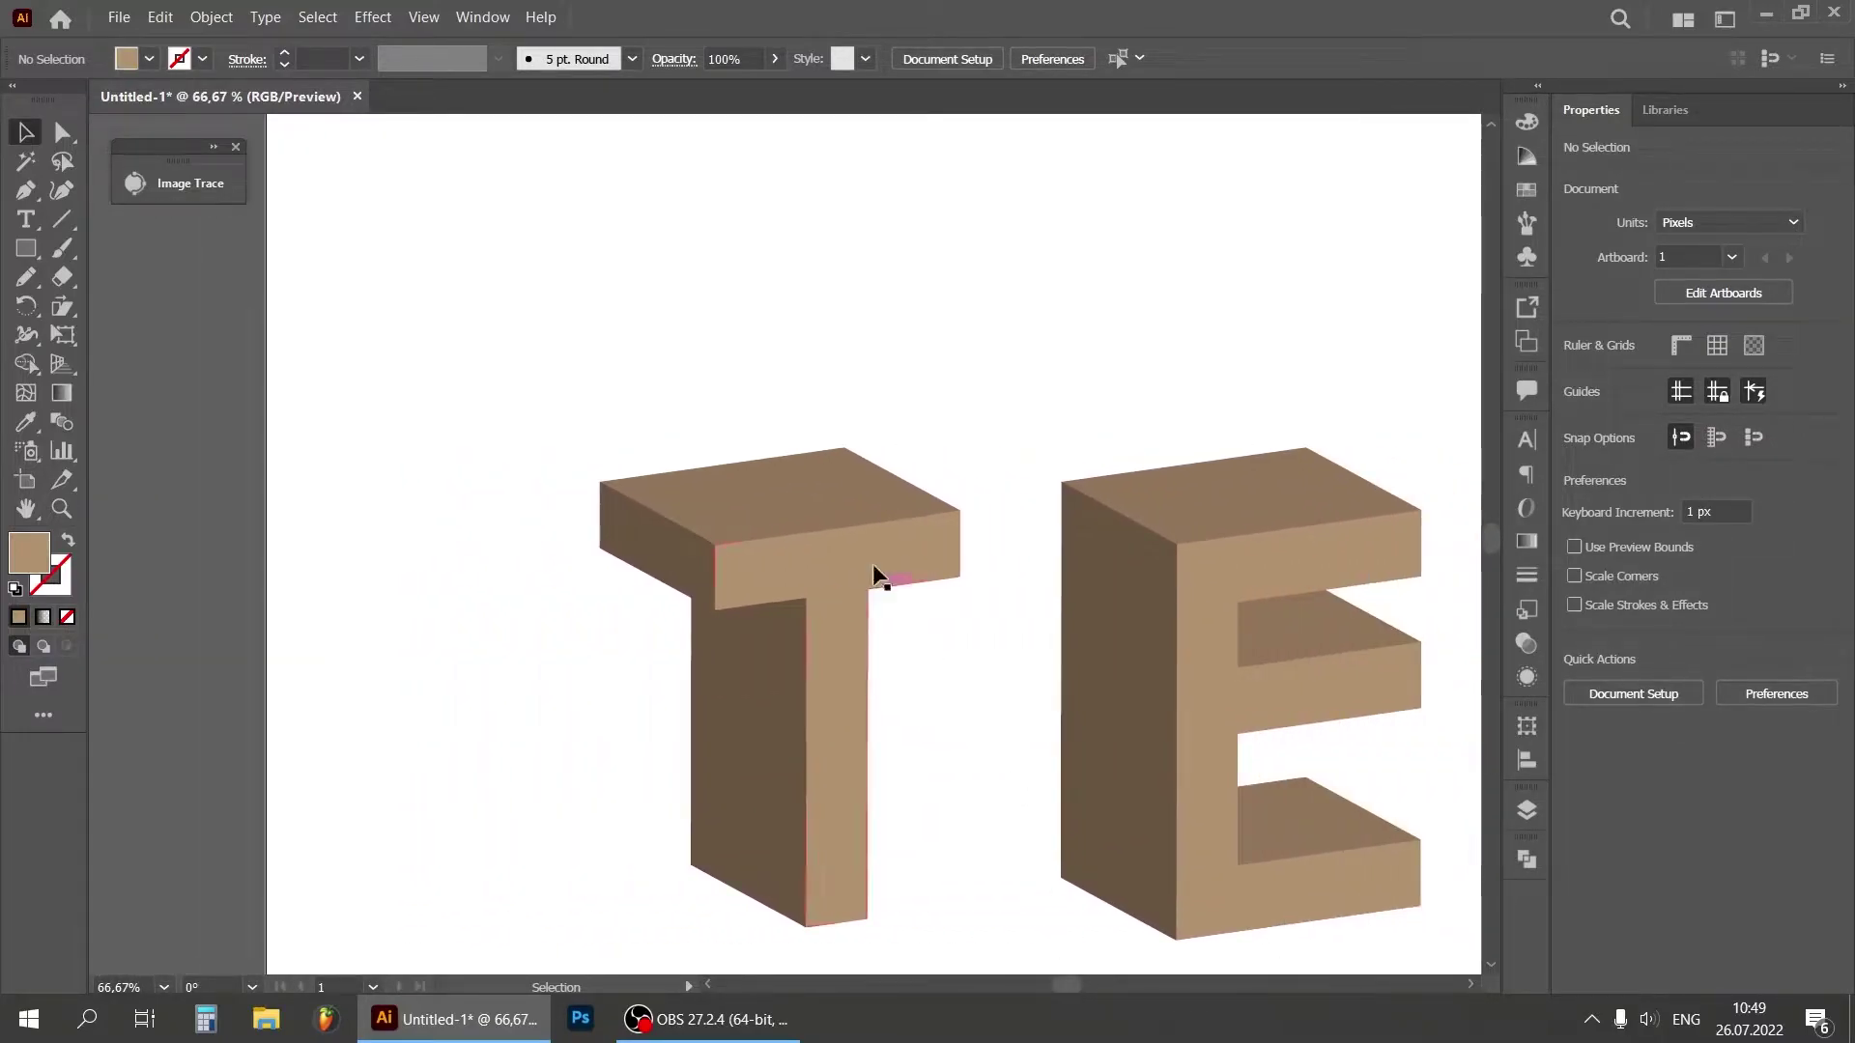
{"action": "left_click", "coordinate": [819, 519]}
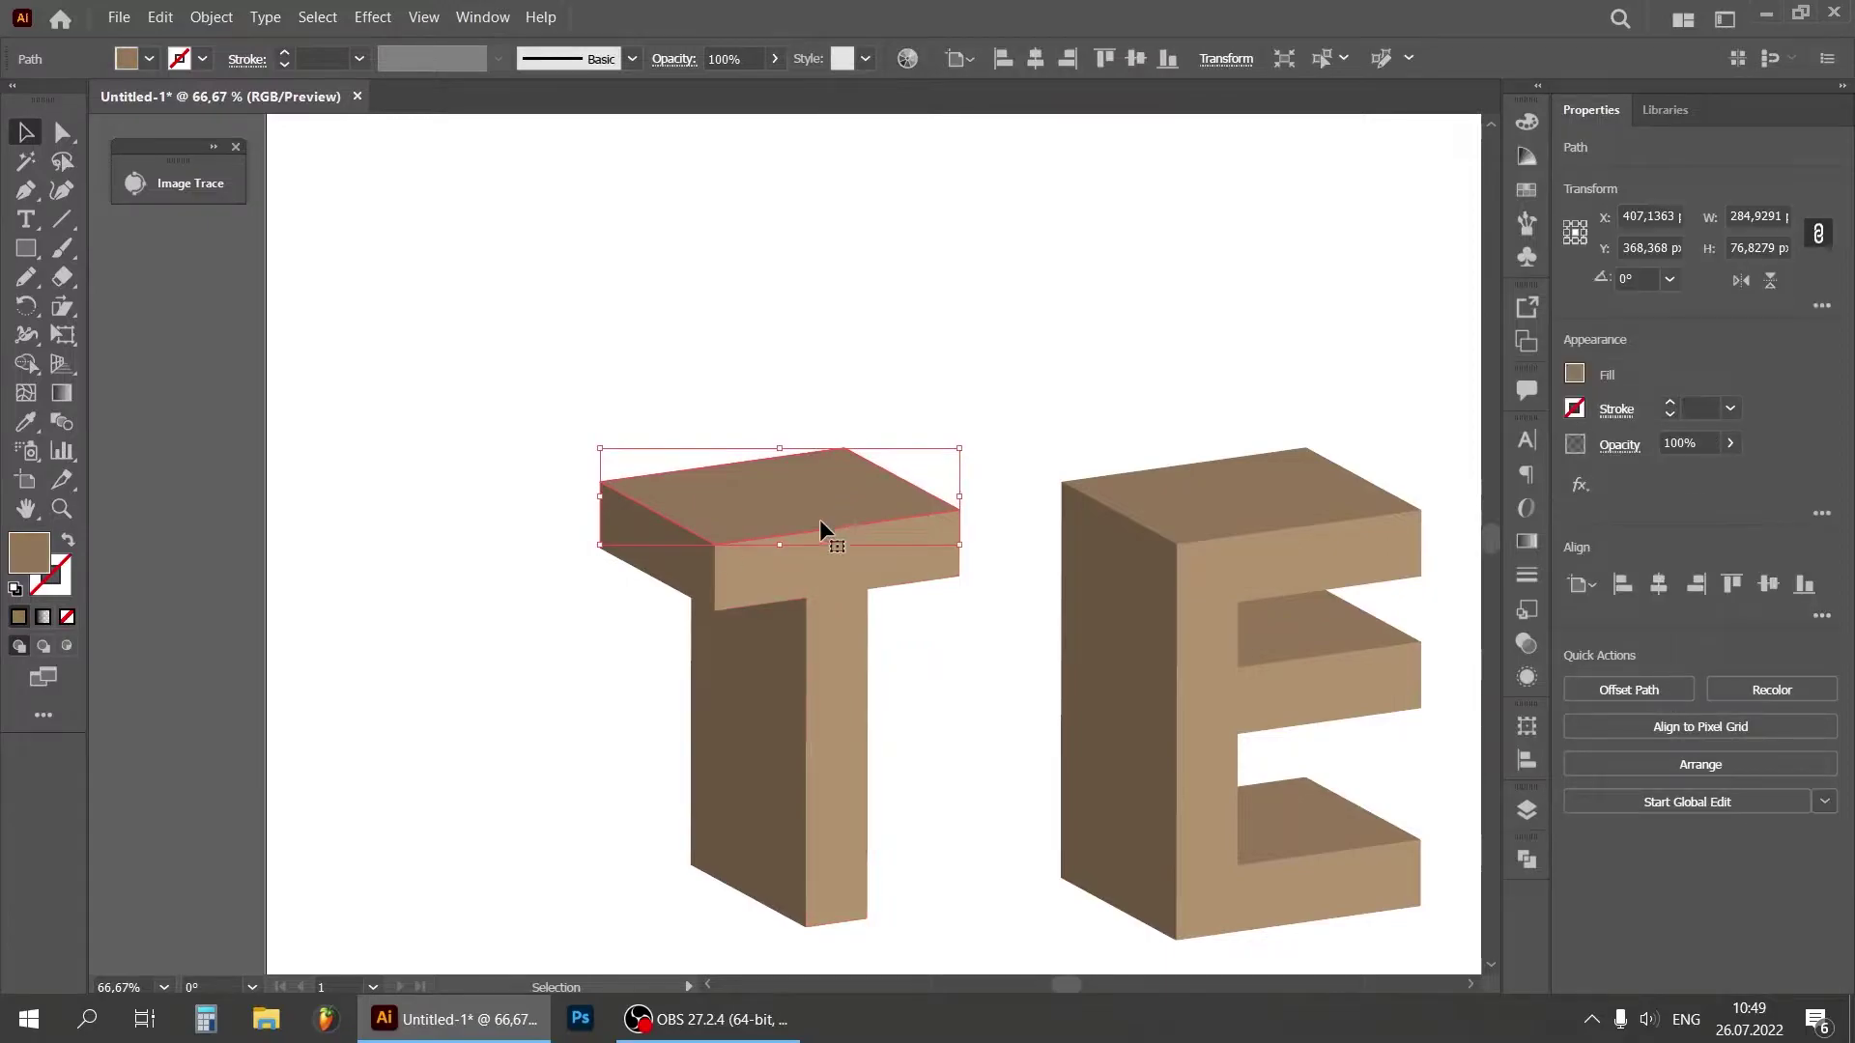
{"action": "left_click", "coordinate": [40, 617]}
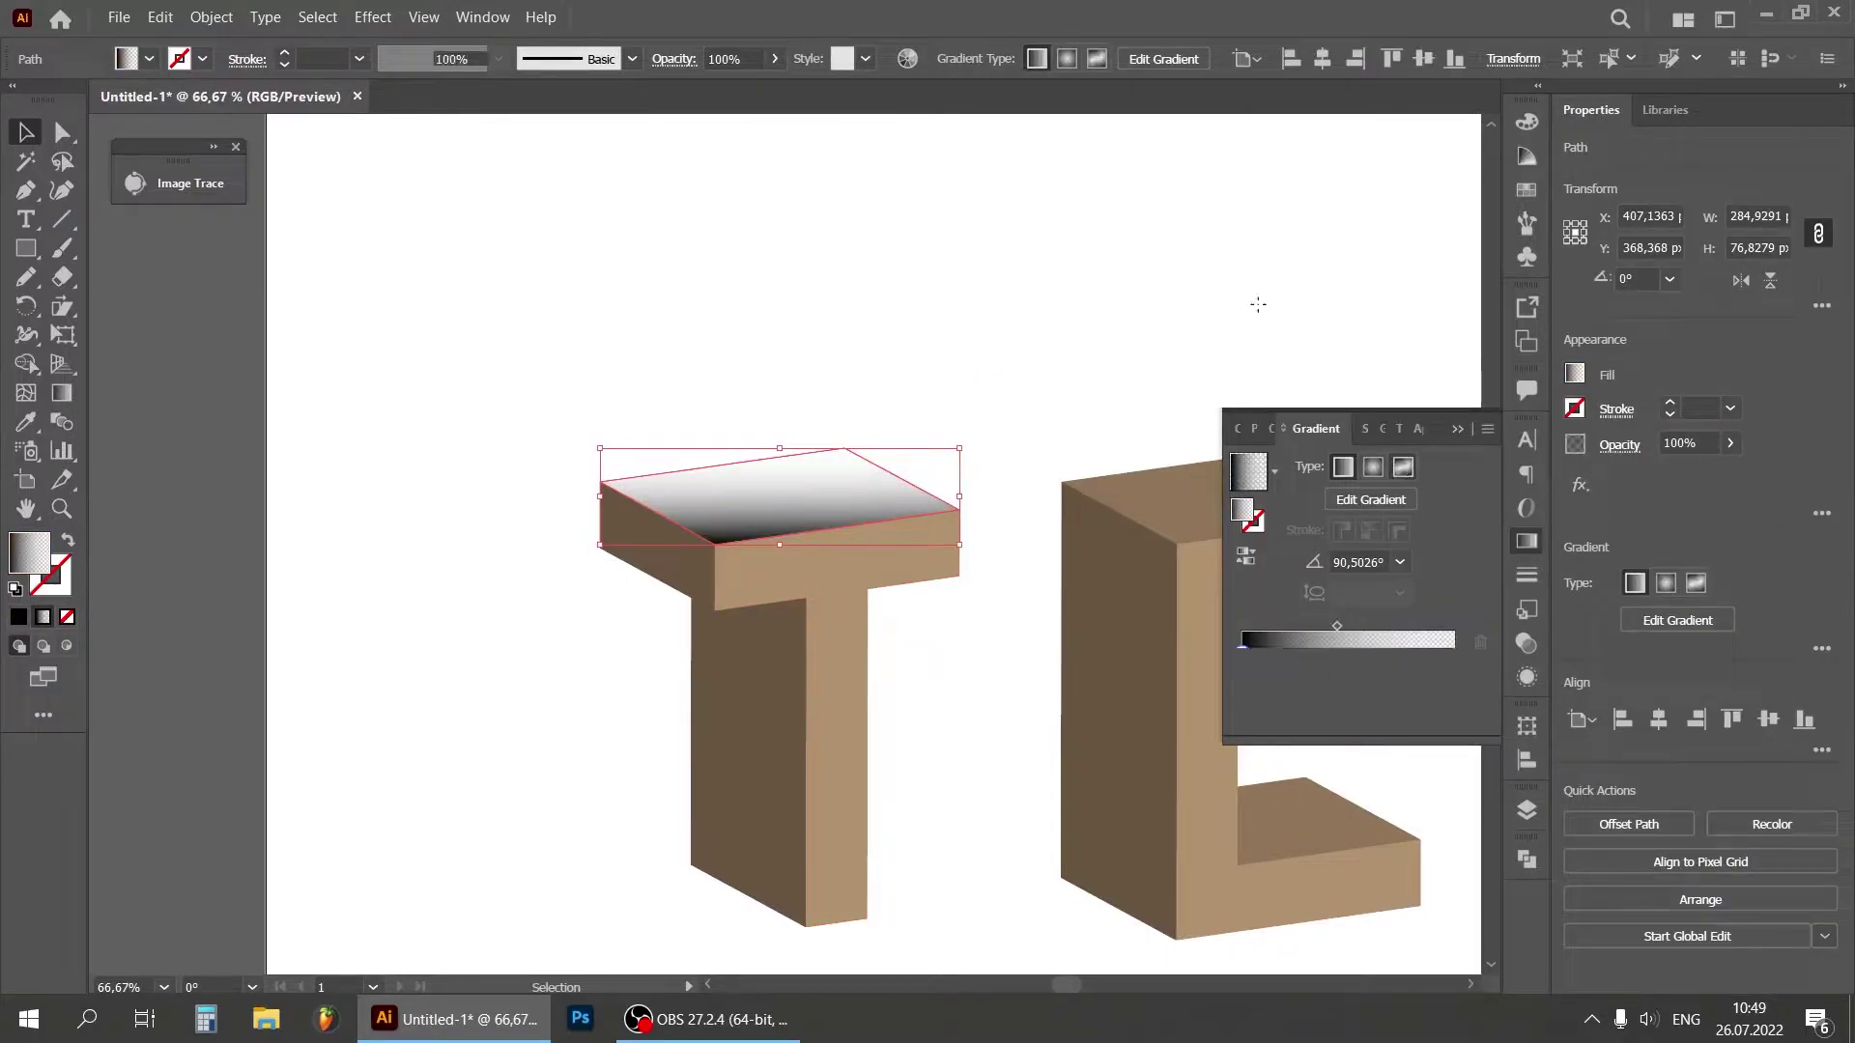
{"action": "left_click", "coordinate": [1403, 468]}
{"action": "key", "text": "ctrl+minus"}
{"action": "key", "text": "g"}
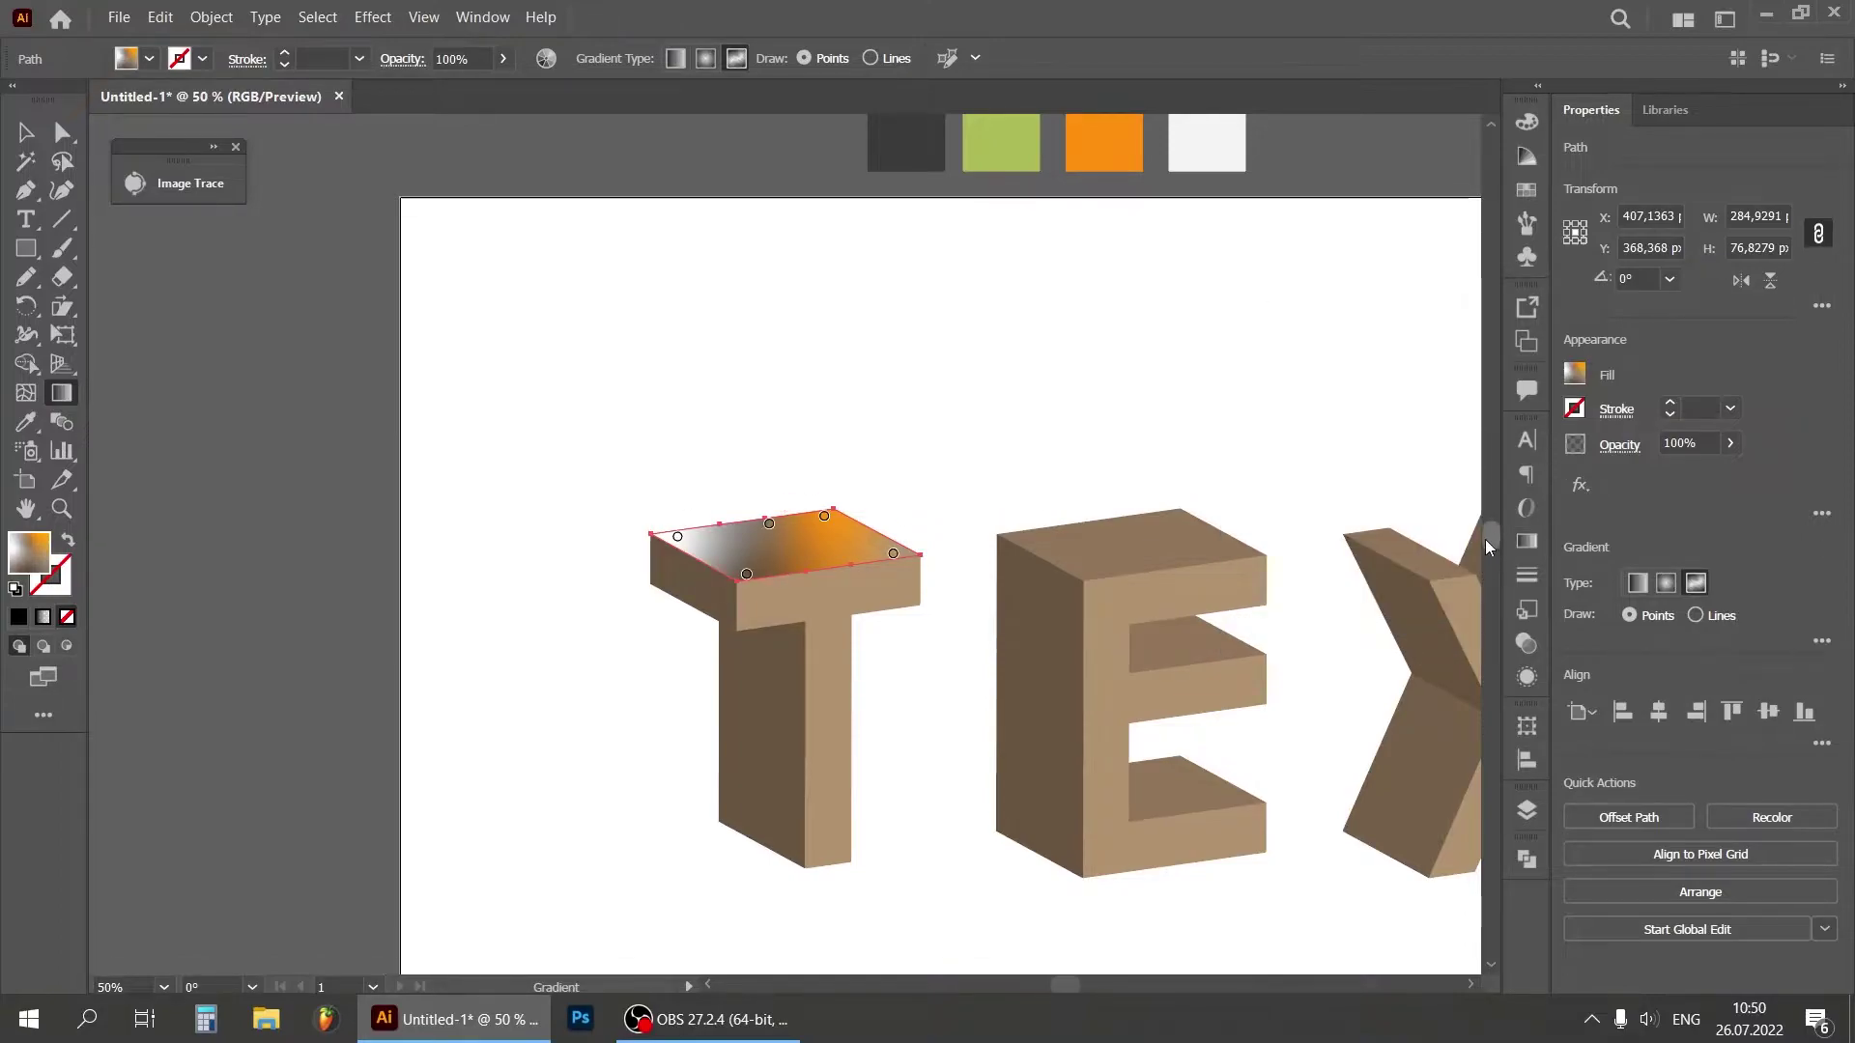
Step: Colour the left-corner gradient point dark grey and the right point white, moving it inward
{"action": "left_click_drag", "start_coordinate": [1495, 537], "coordinate": [1487, 529]}
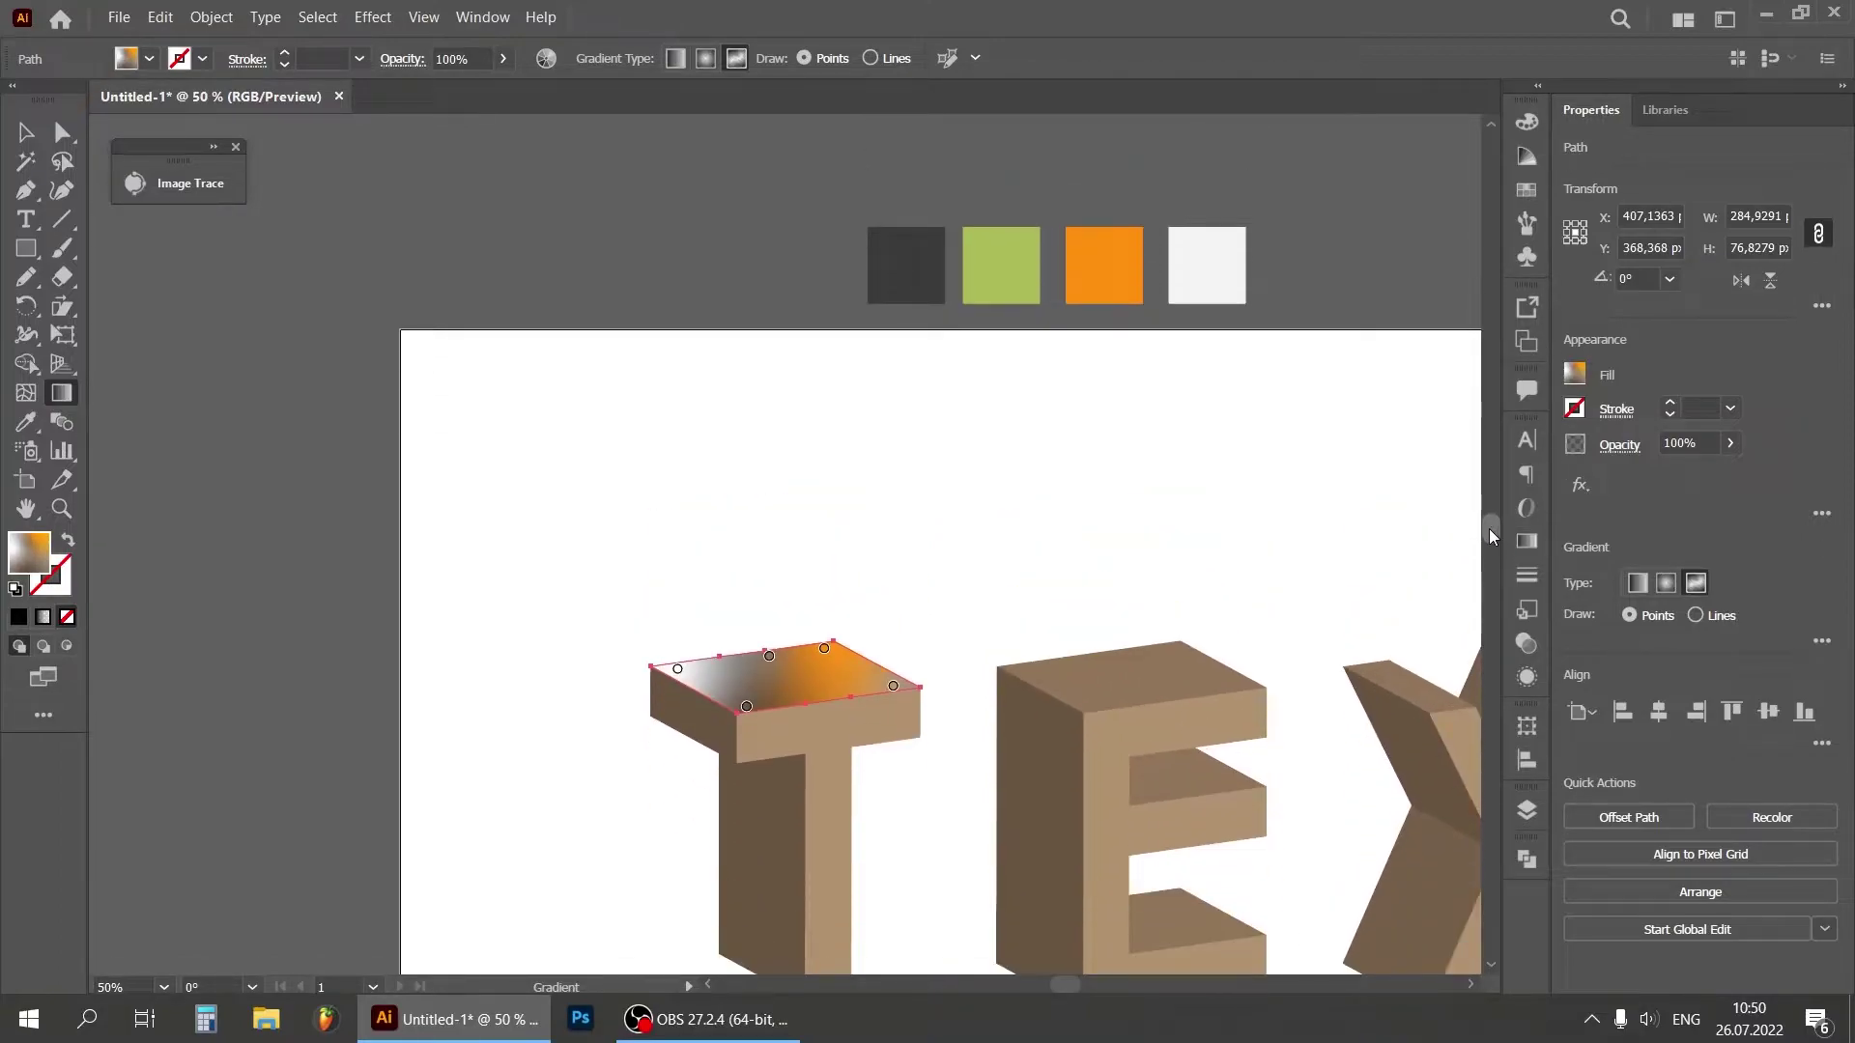
{"action": "left_click", "coordinate": [677, 668]}
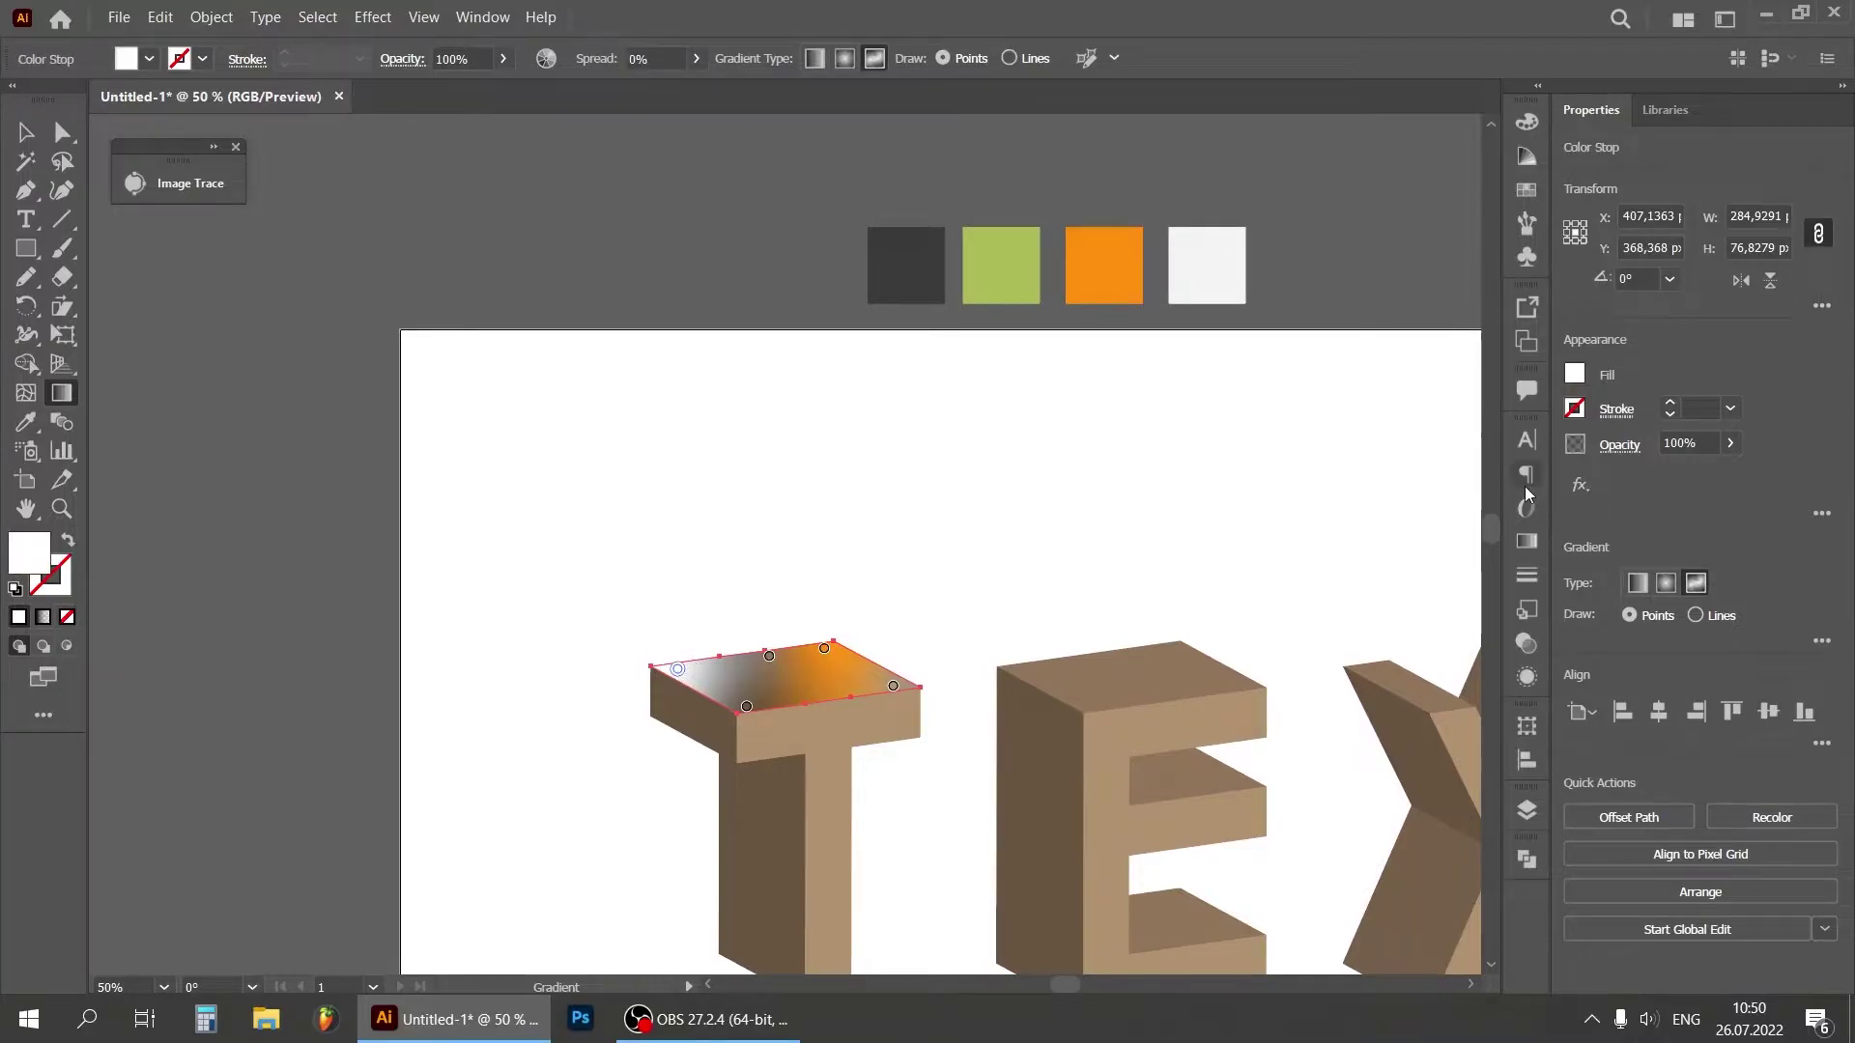
{"action": "left_click", "coordinate": [1527, 543]}
{"action": "left_click", "coordinate": [1254, 606]}
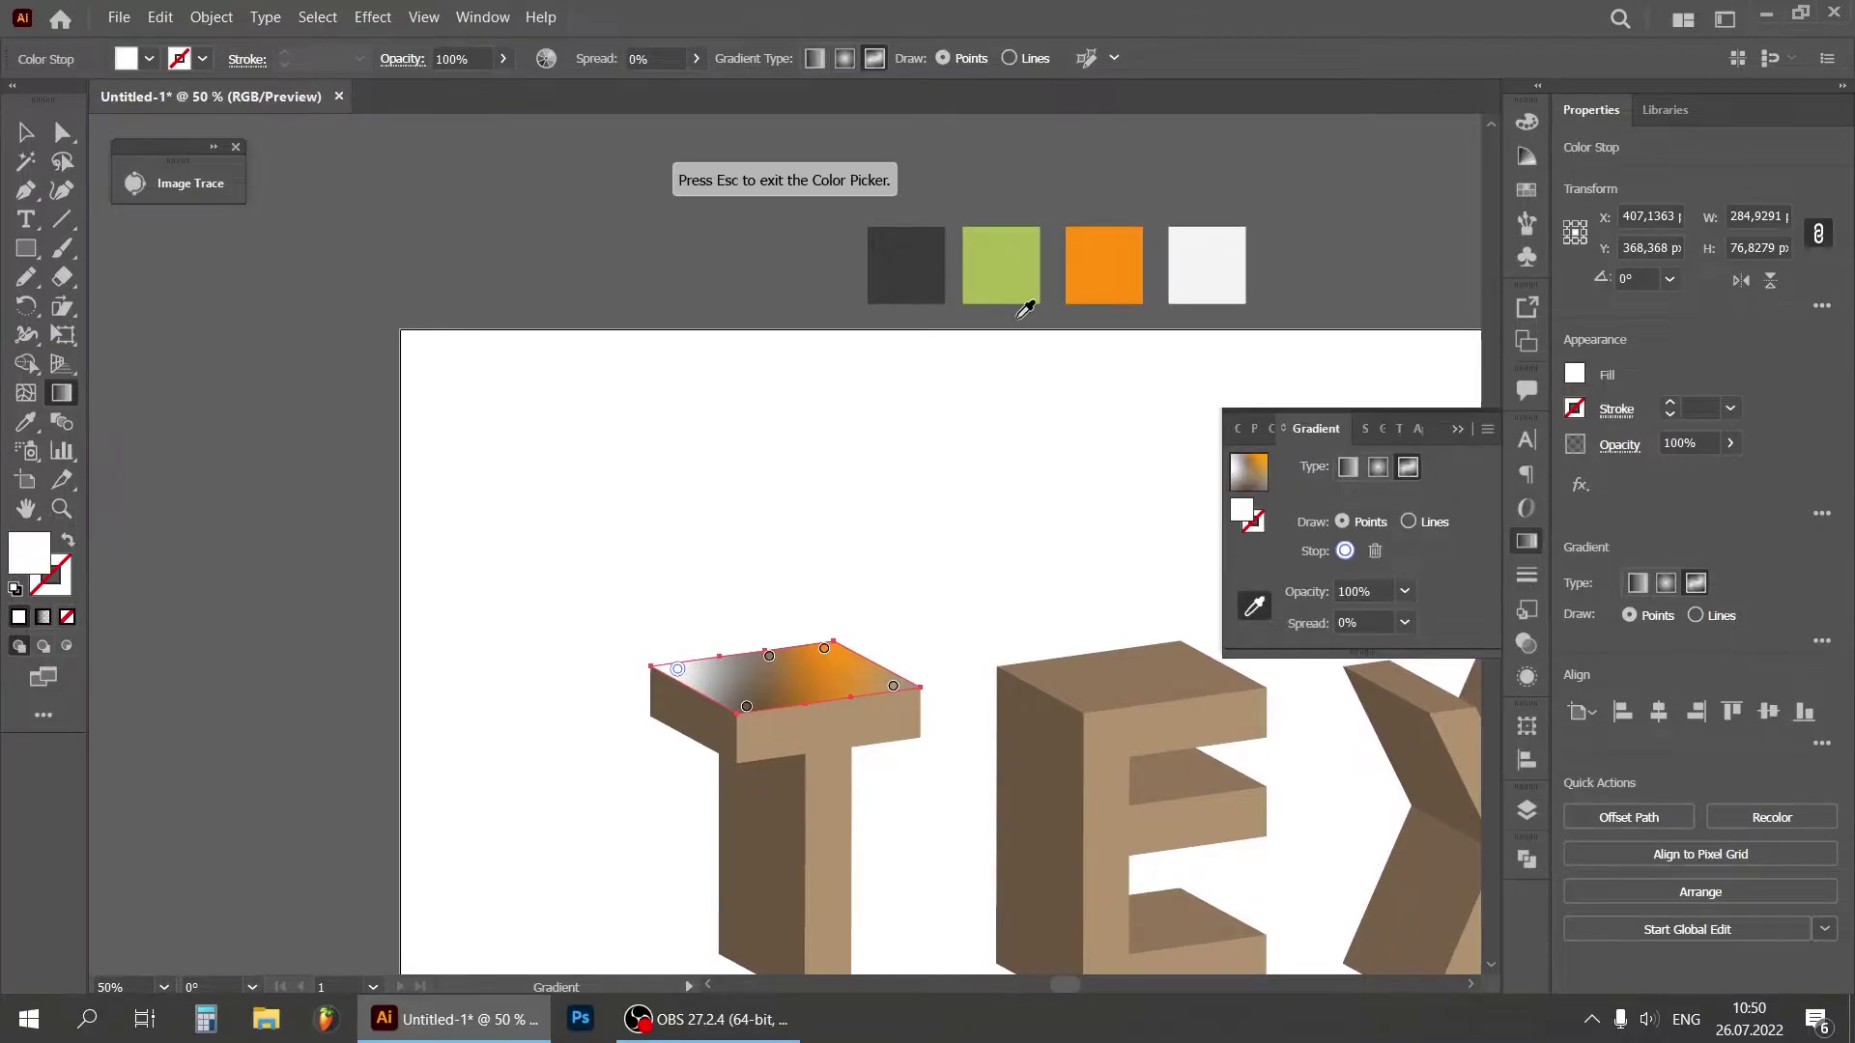
{"action": "left_click", "coordinate": [914, 259]}
{"action": "key", "text": "Escape"}
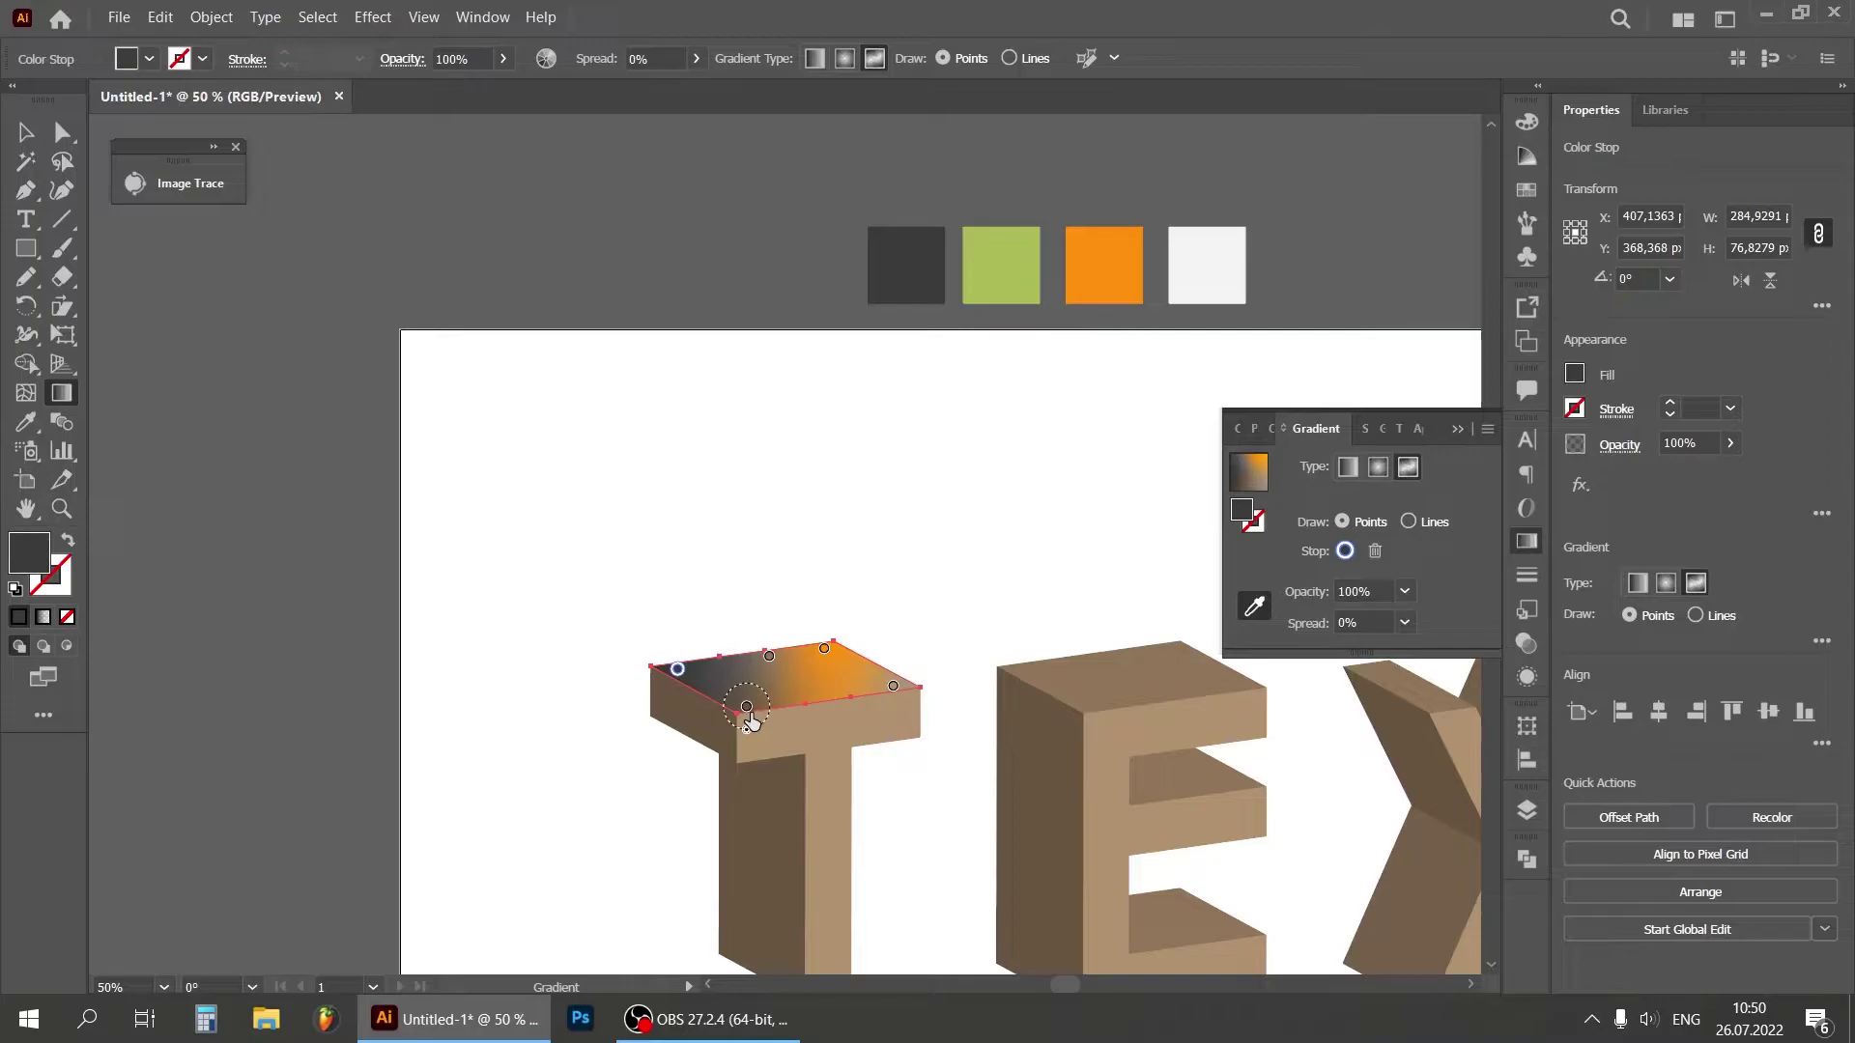
{"action": "left_click", "coordinate": [890, 687]}
{"action": "left_click", "coordinate": [1219, 253]}
{"action": "left_click_drag", "start_coordinate": [890, 692], "coordinate": [827, 690]}
Step: Make the front-edge point green and the back-edge point dark grey
{"action": "left_click", "coordinate": [746, 708]}
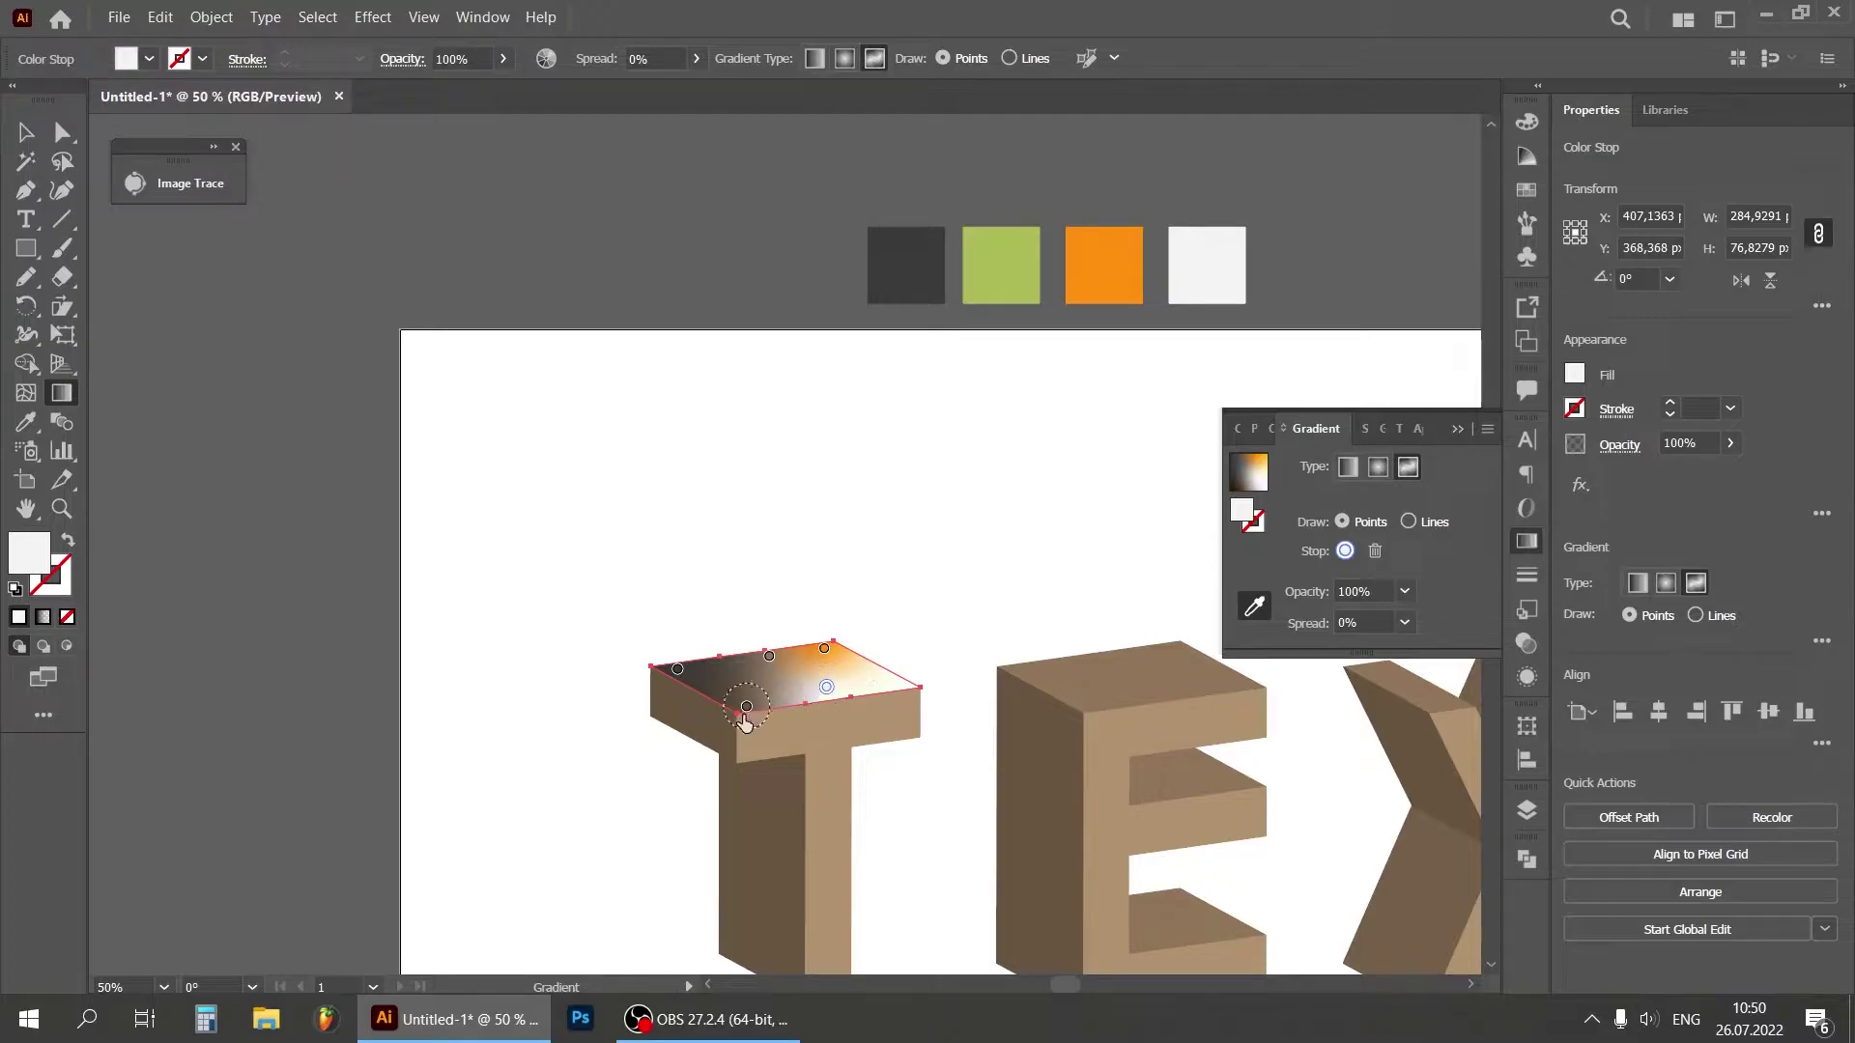
{"action": "left_click", "coordinate": [1254, 606]}
{"action": "left_click", "coordinate": [1001, 265]}
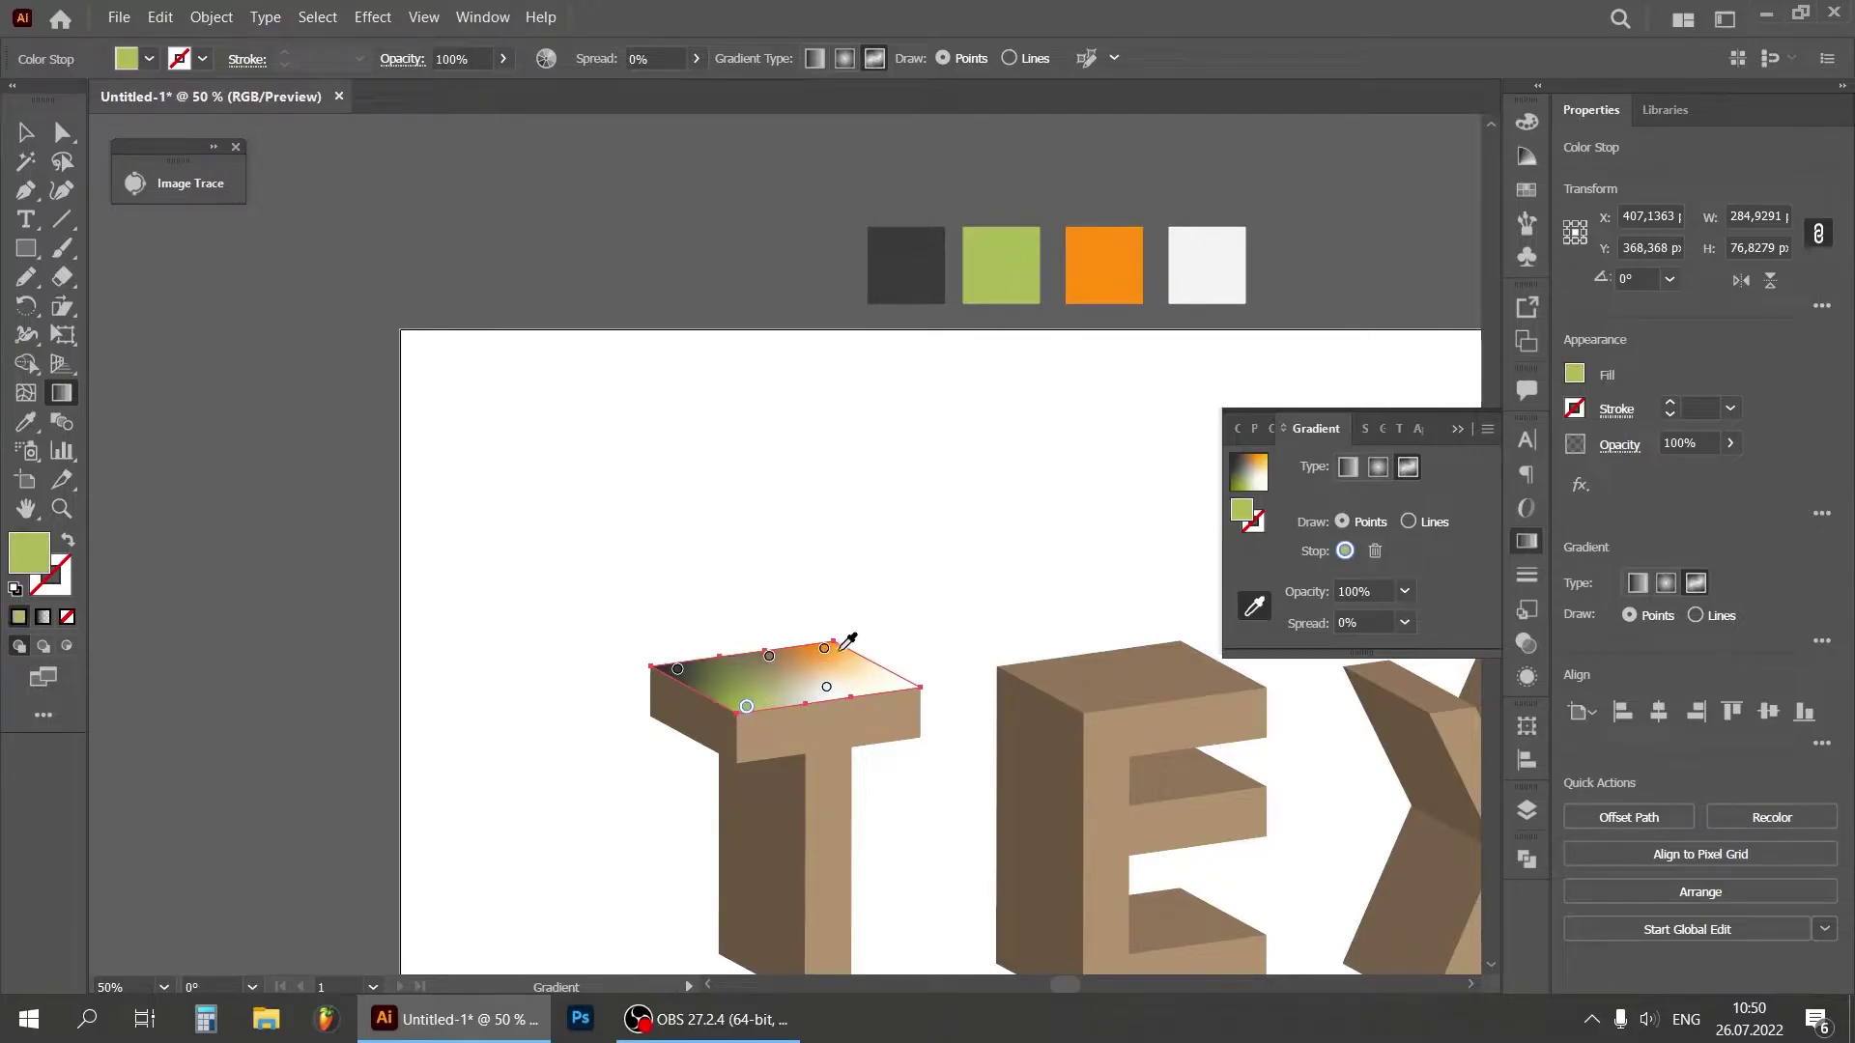
{"action": "left_click", "coordinate": [769, 658]}
{"action": "left_click", "coordinate": [922, 264]}
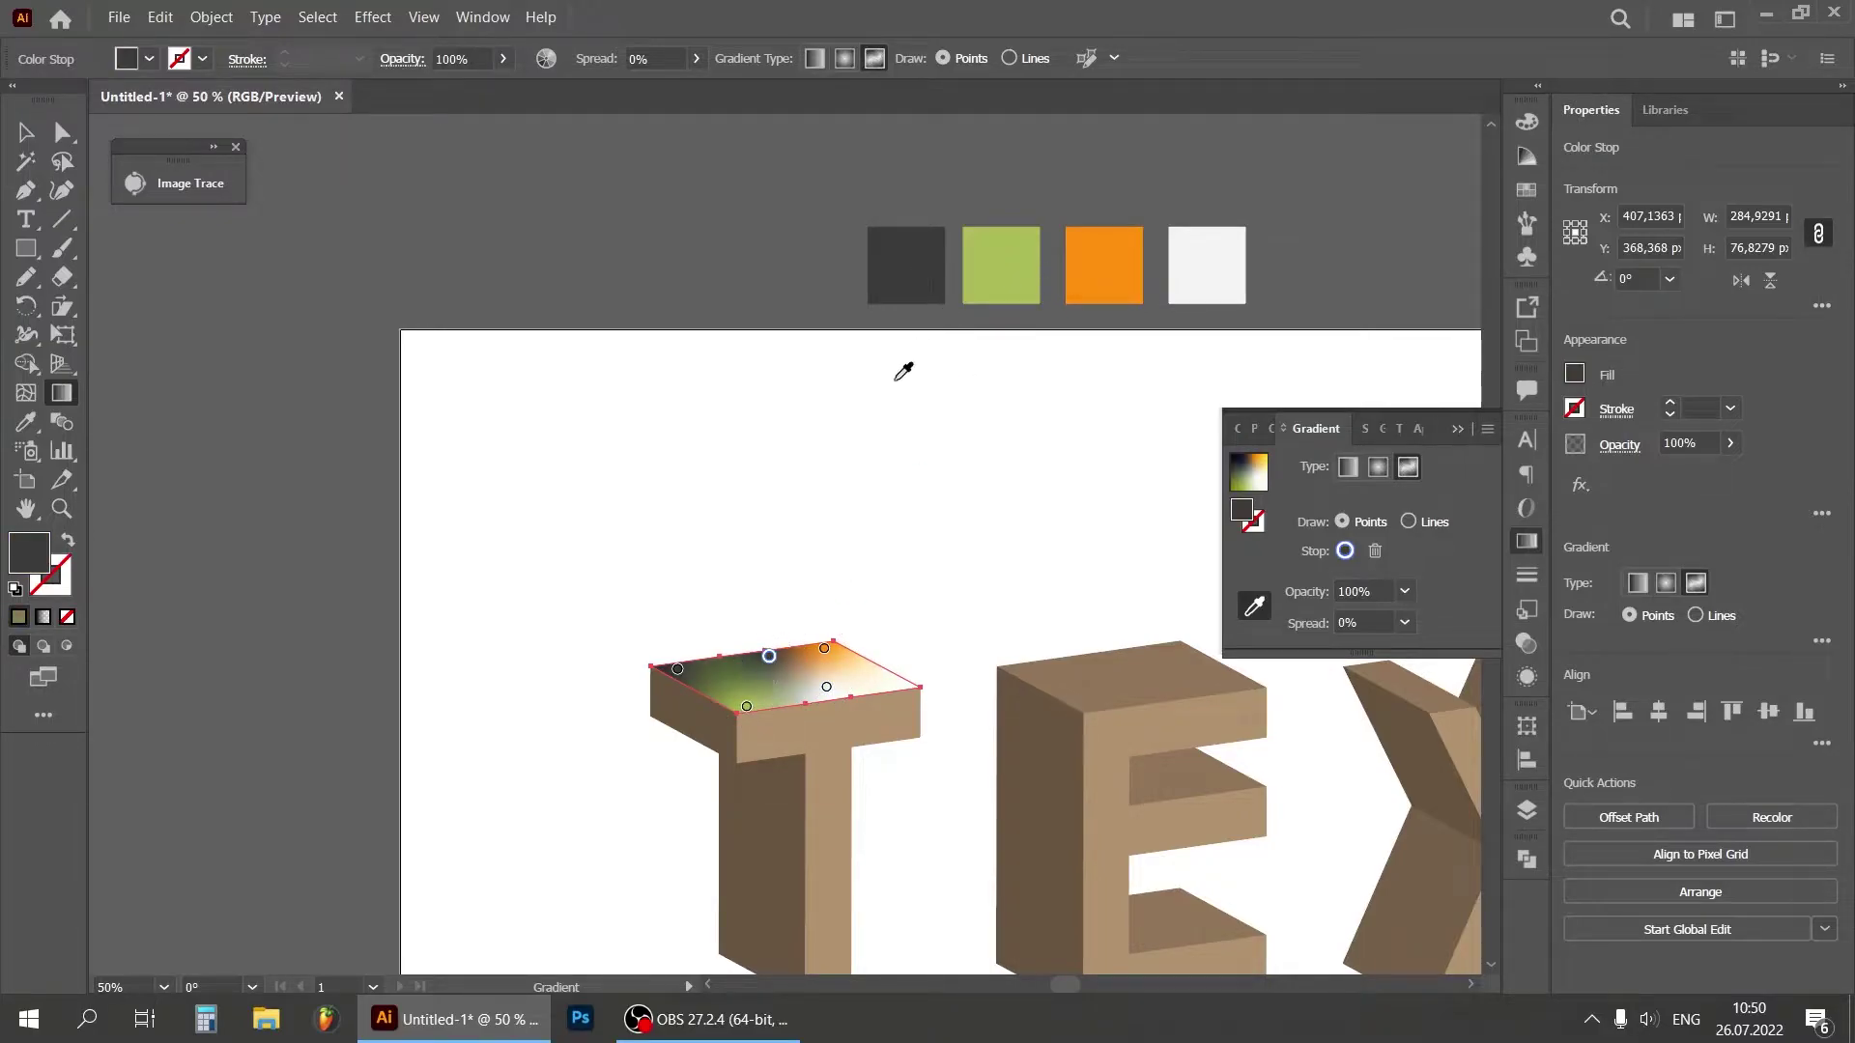
{"action": "left_click_drag", "start_coordinate": [746, 706], "coordinate": [762, 703]}
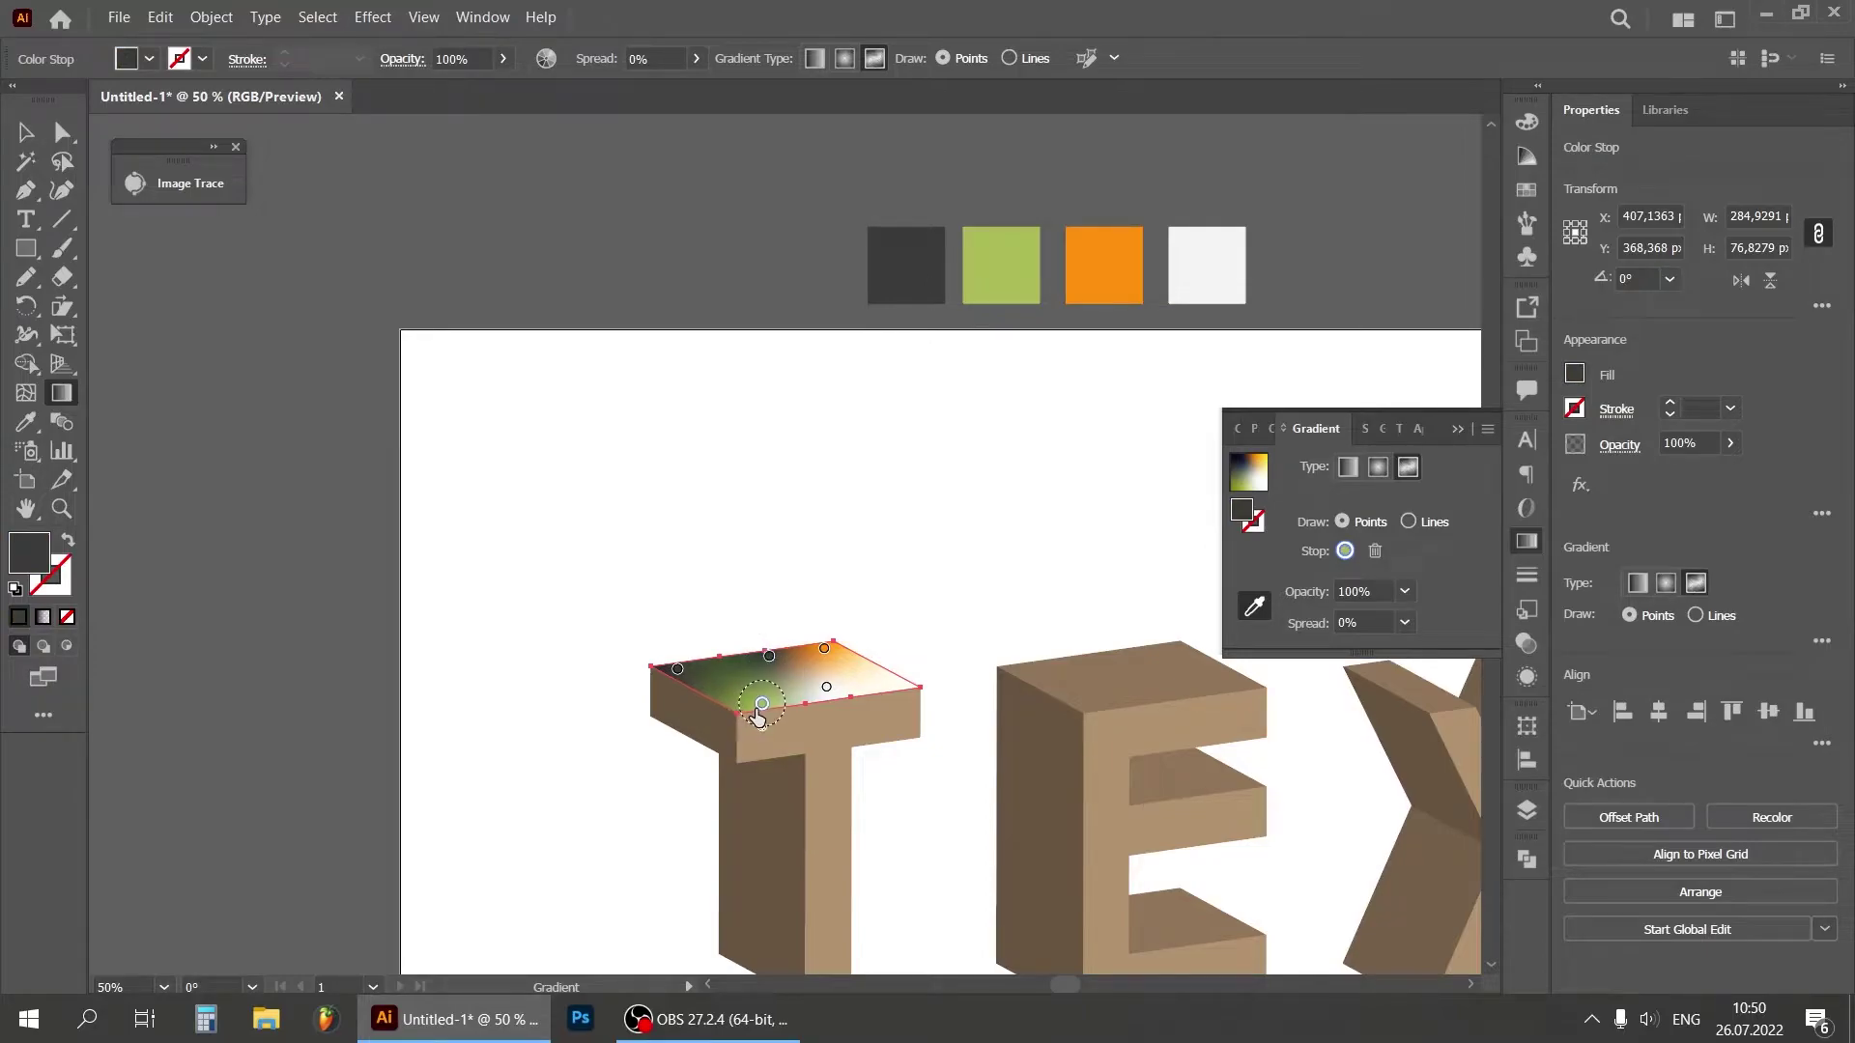
Step: Shift the point near the right side slightly left and colour it green
{"action": "left_click", "coordinate": [816, 686]}
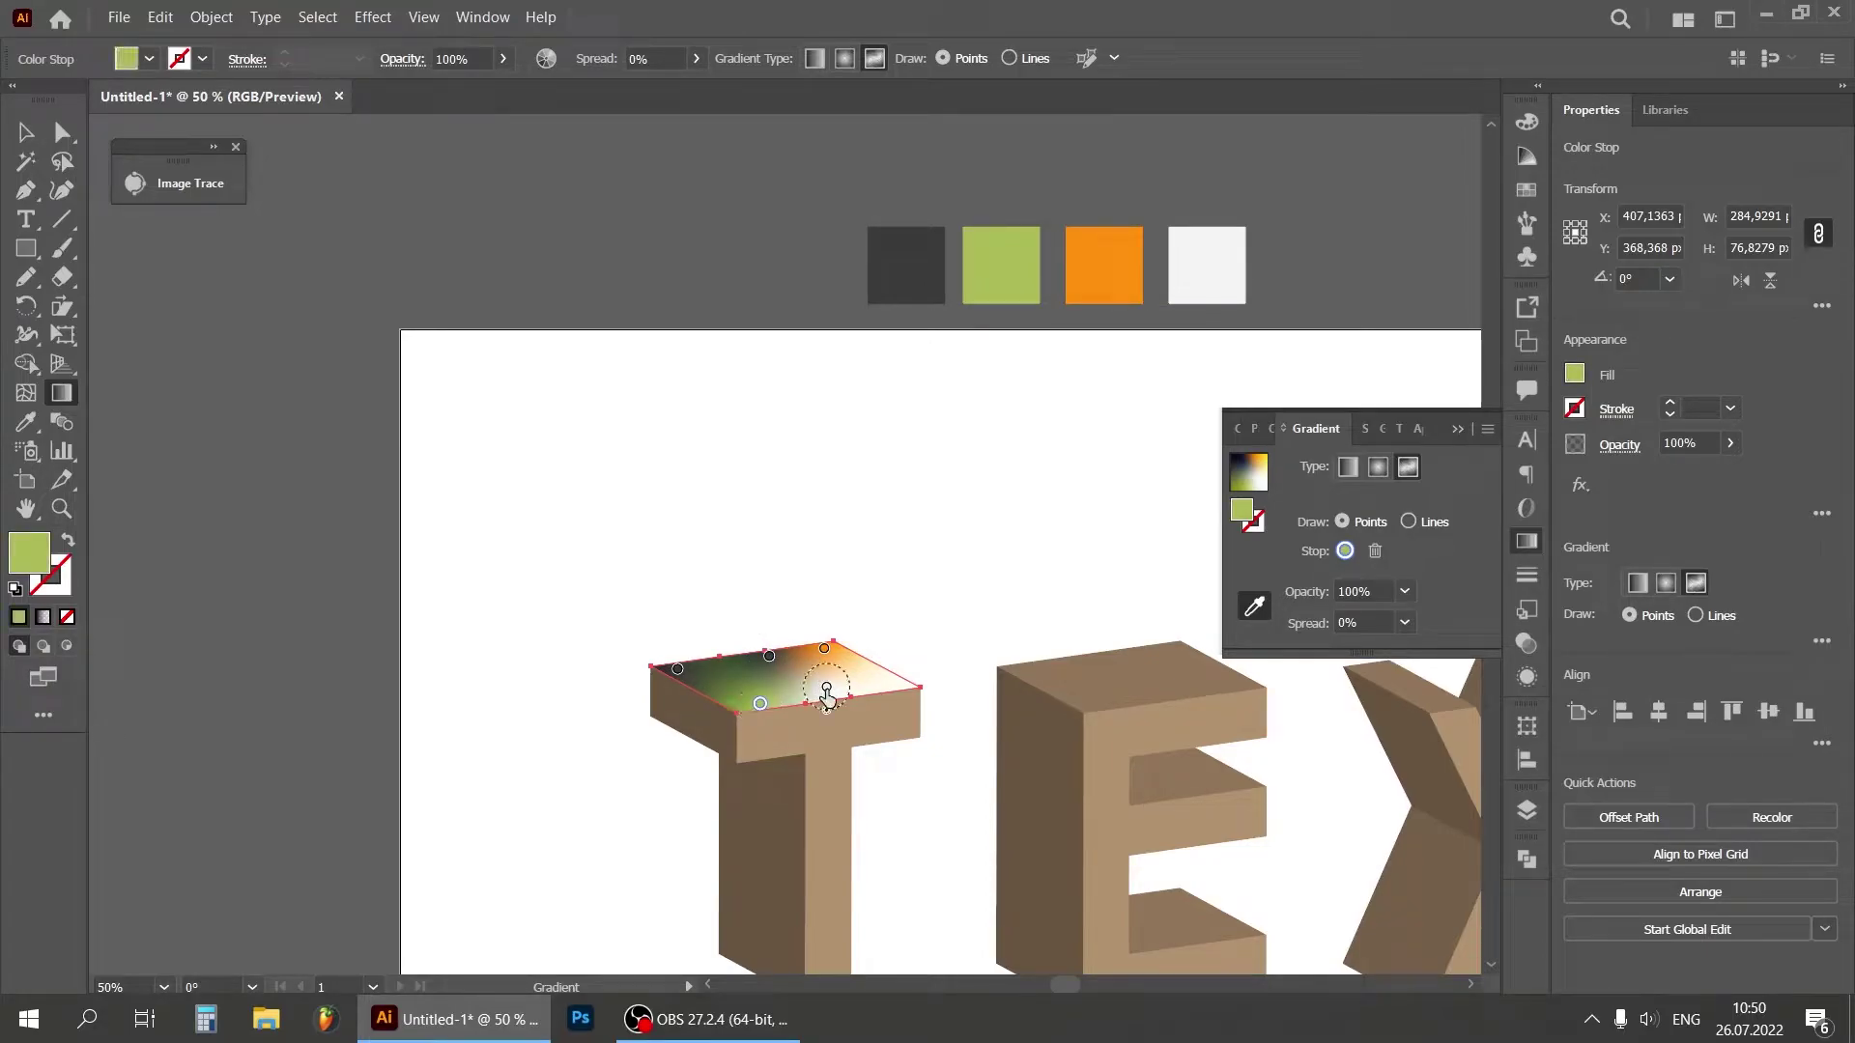
{"action": "left_click_drag", "start_coordinate": [814, 689], "coordinate": [811, 690]}
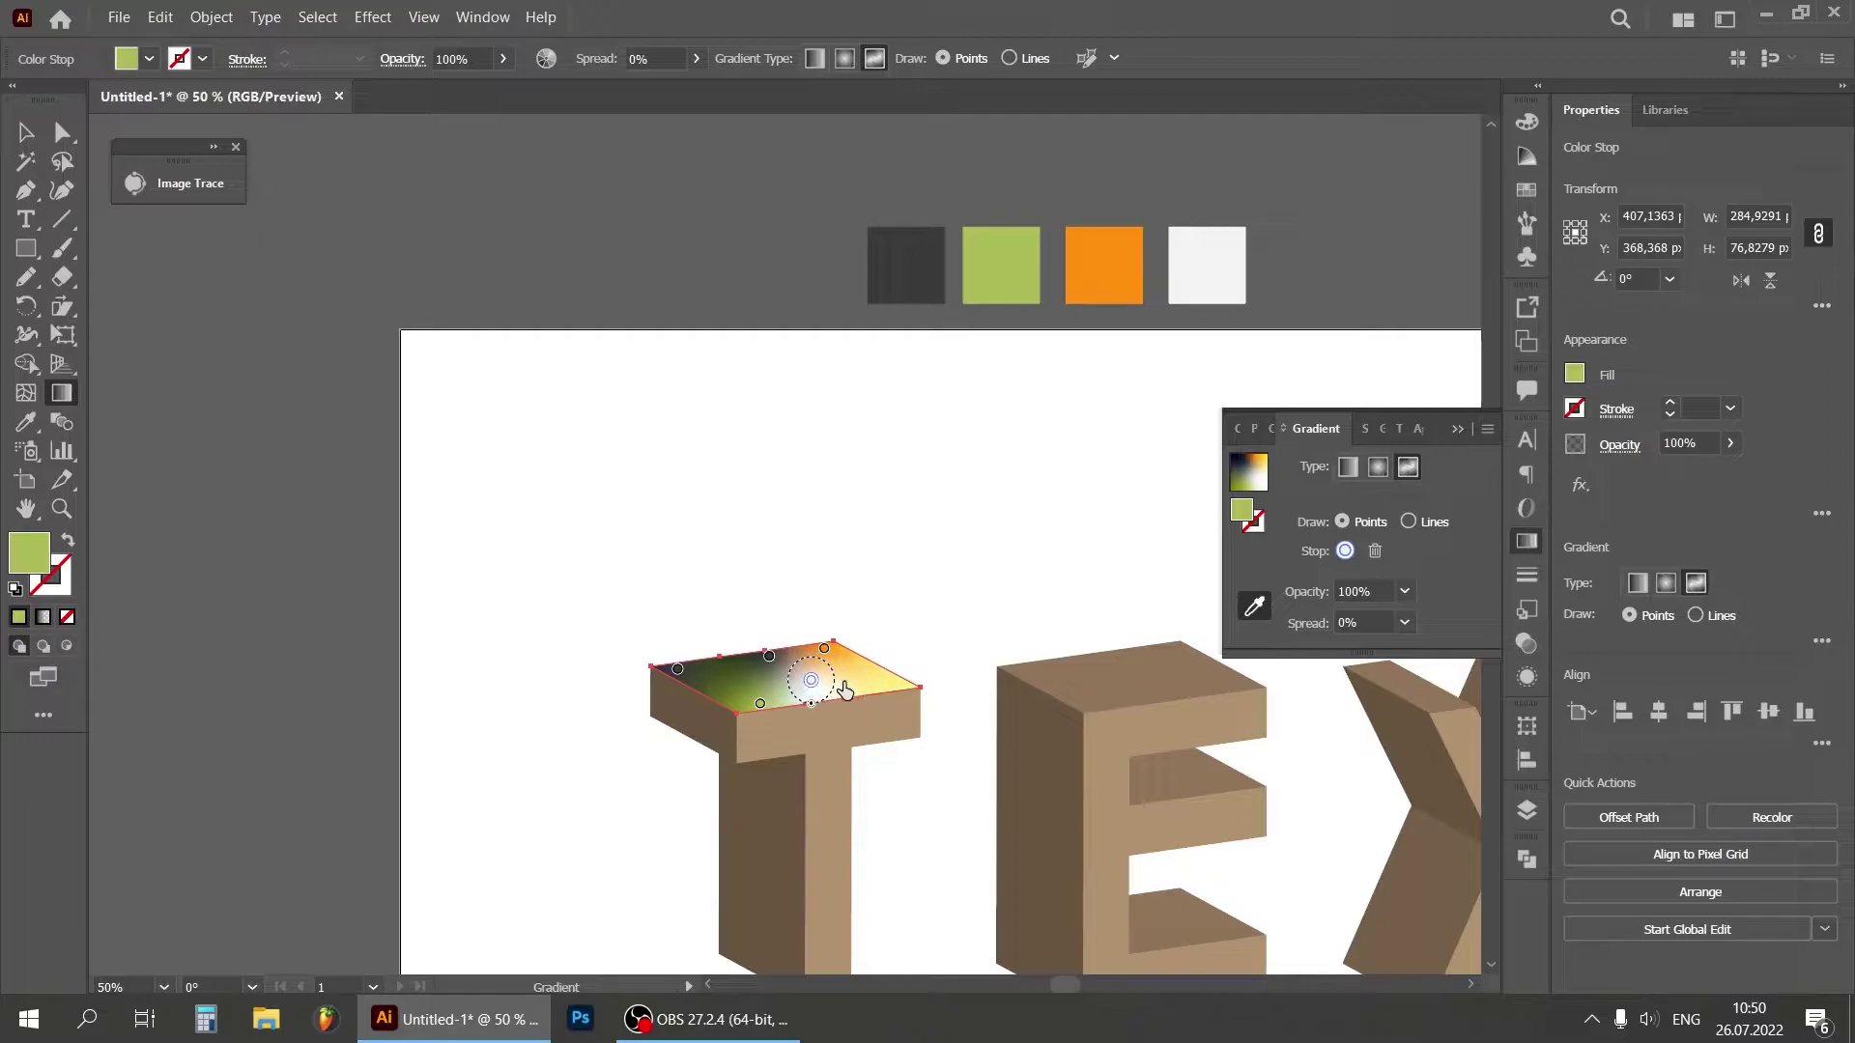
{"action": "left_click", "coordinate": [843, 688]}
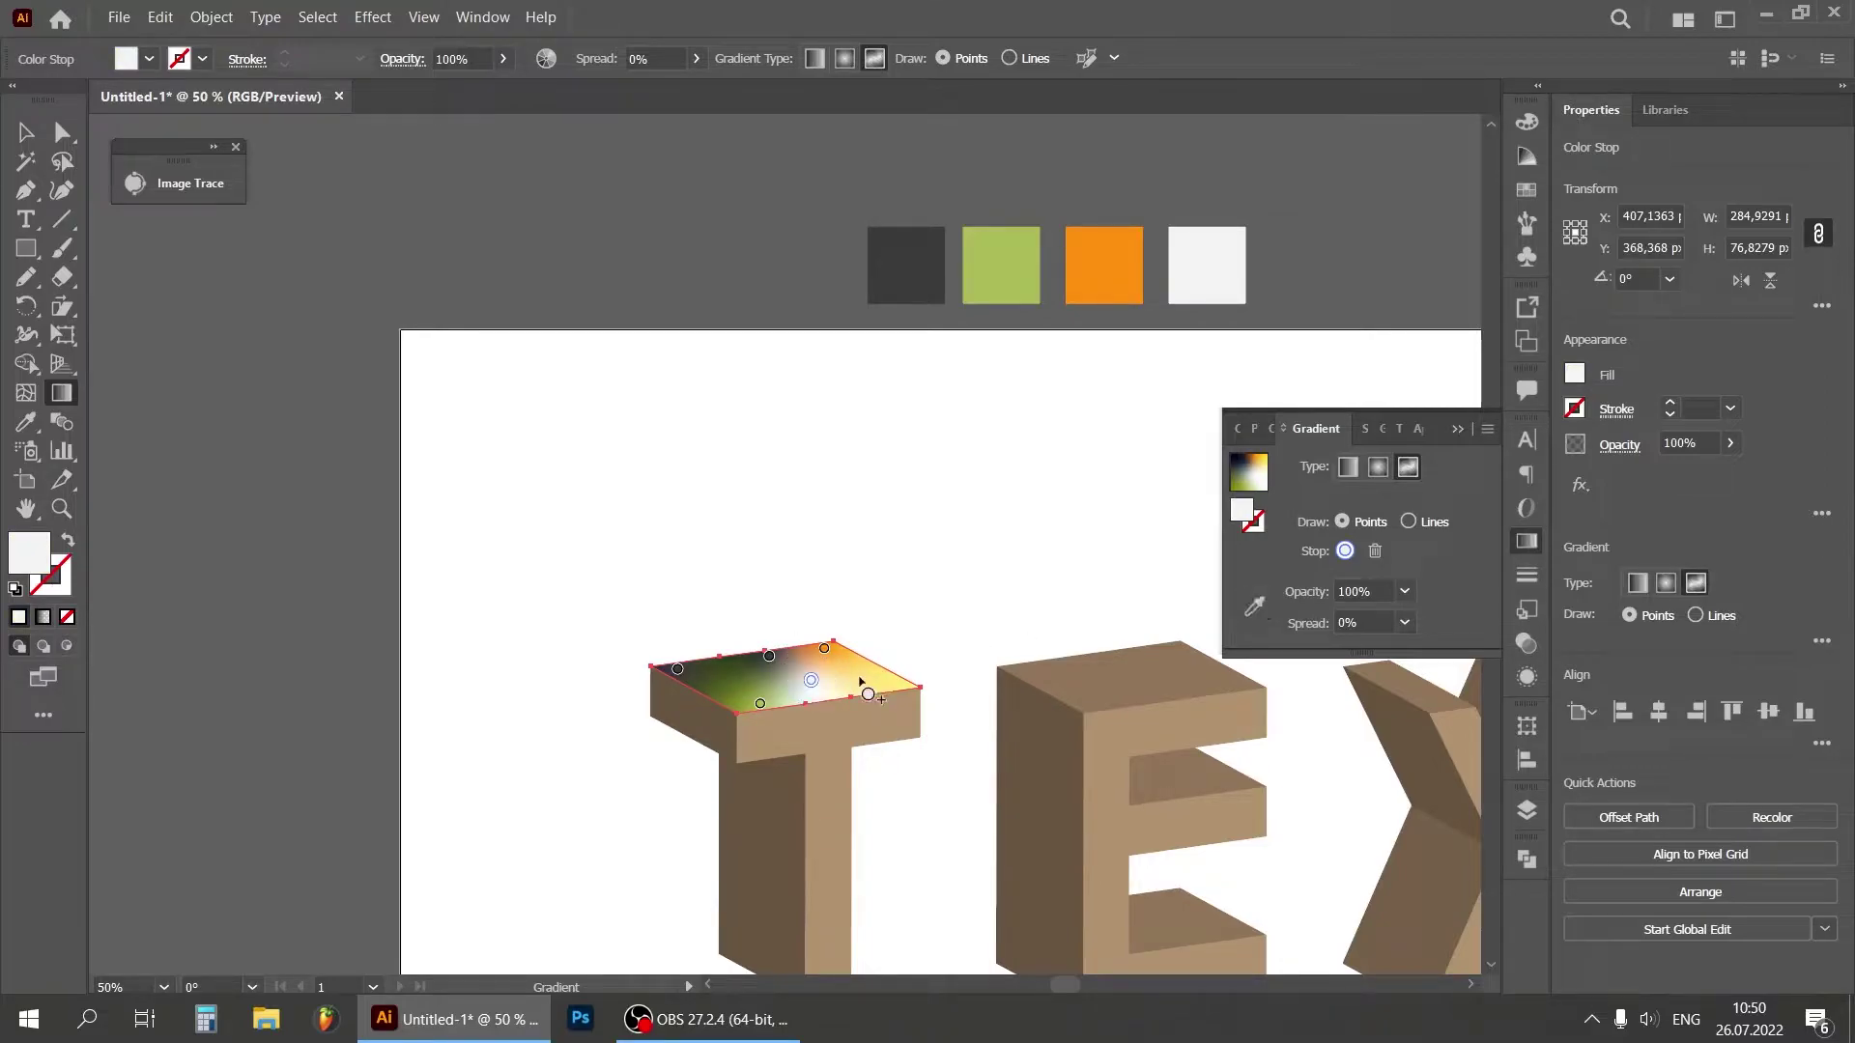
{"action": "left_click", "coordinate": [1254, 606]}
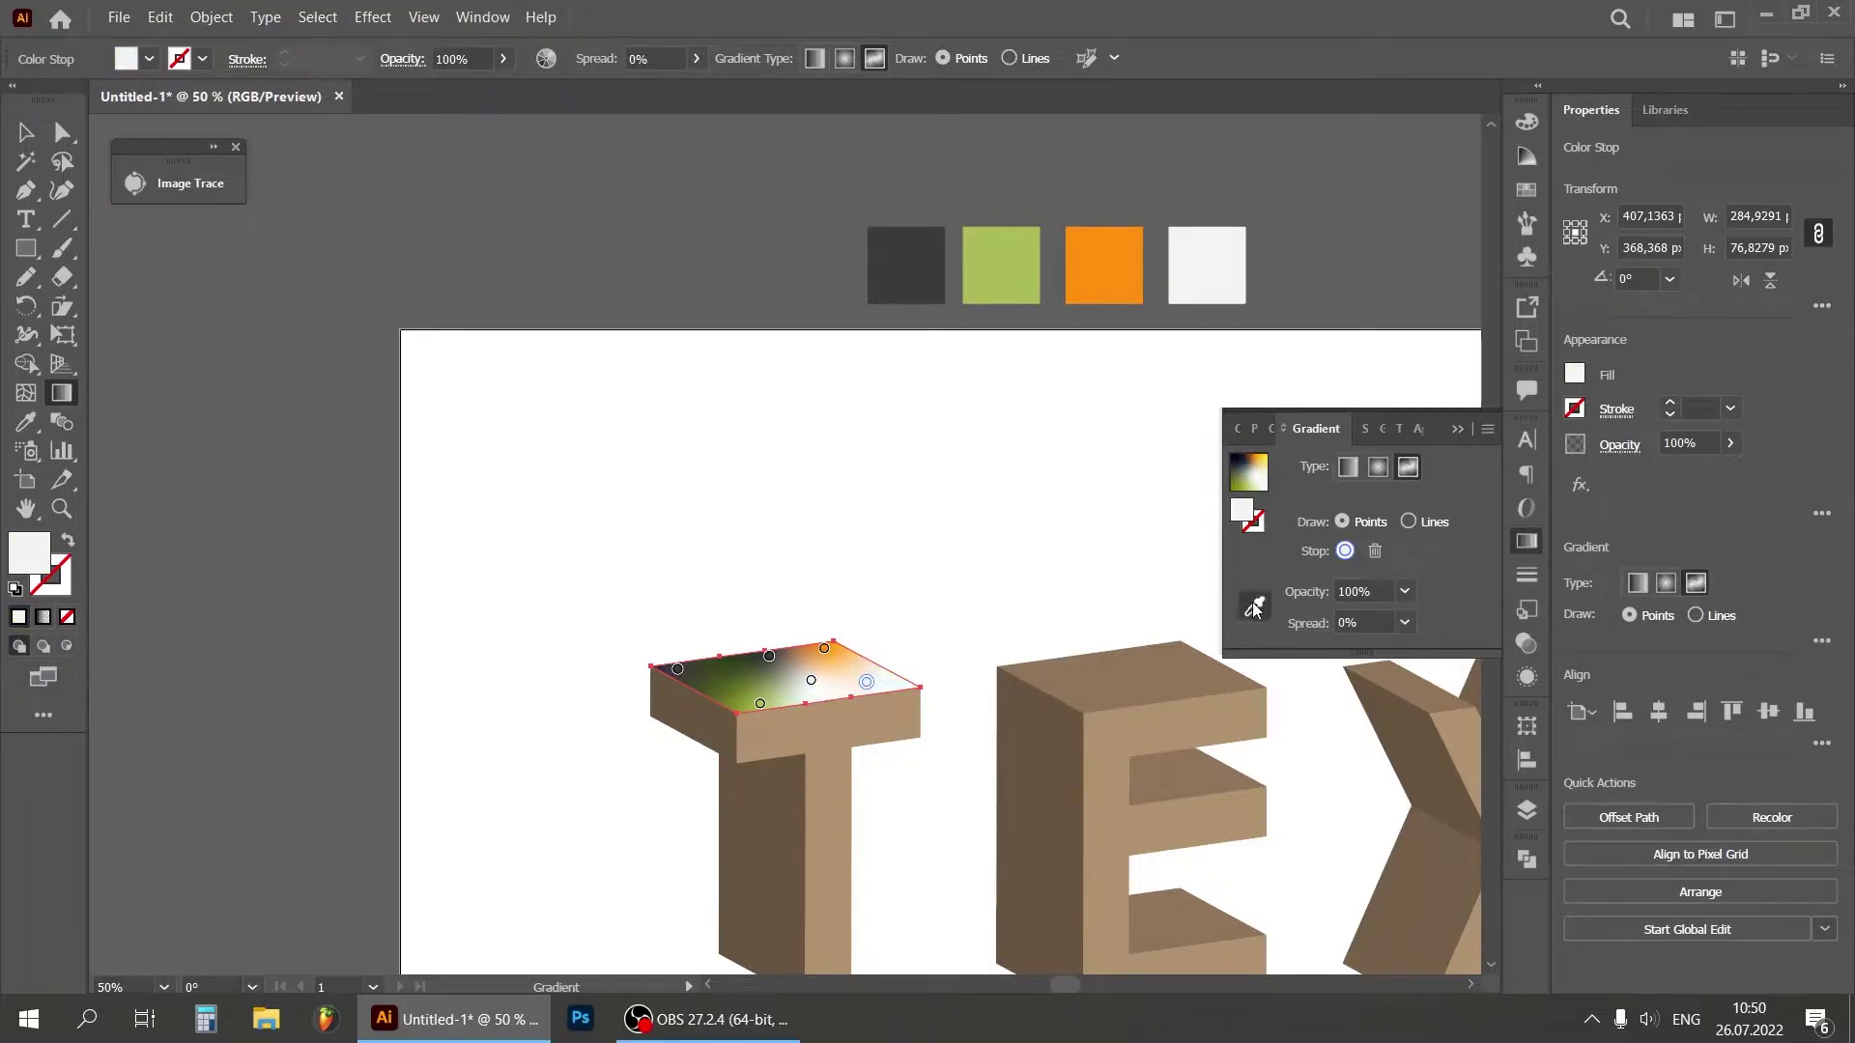
{"action": "left_click", "coordinate": [1012, 275]}
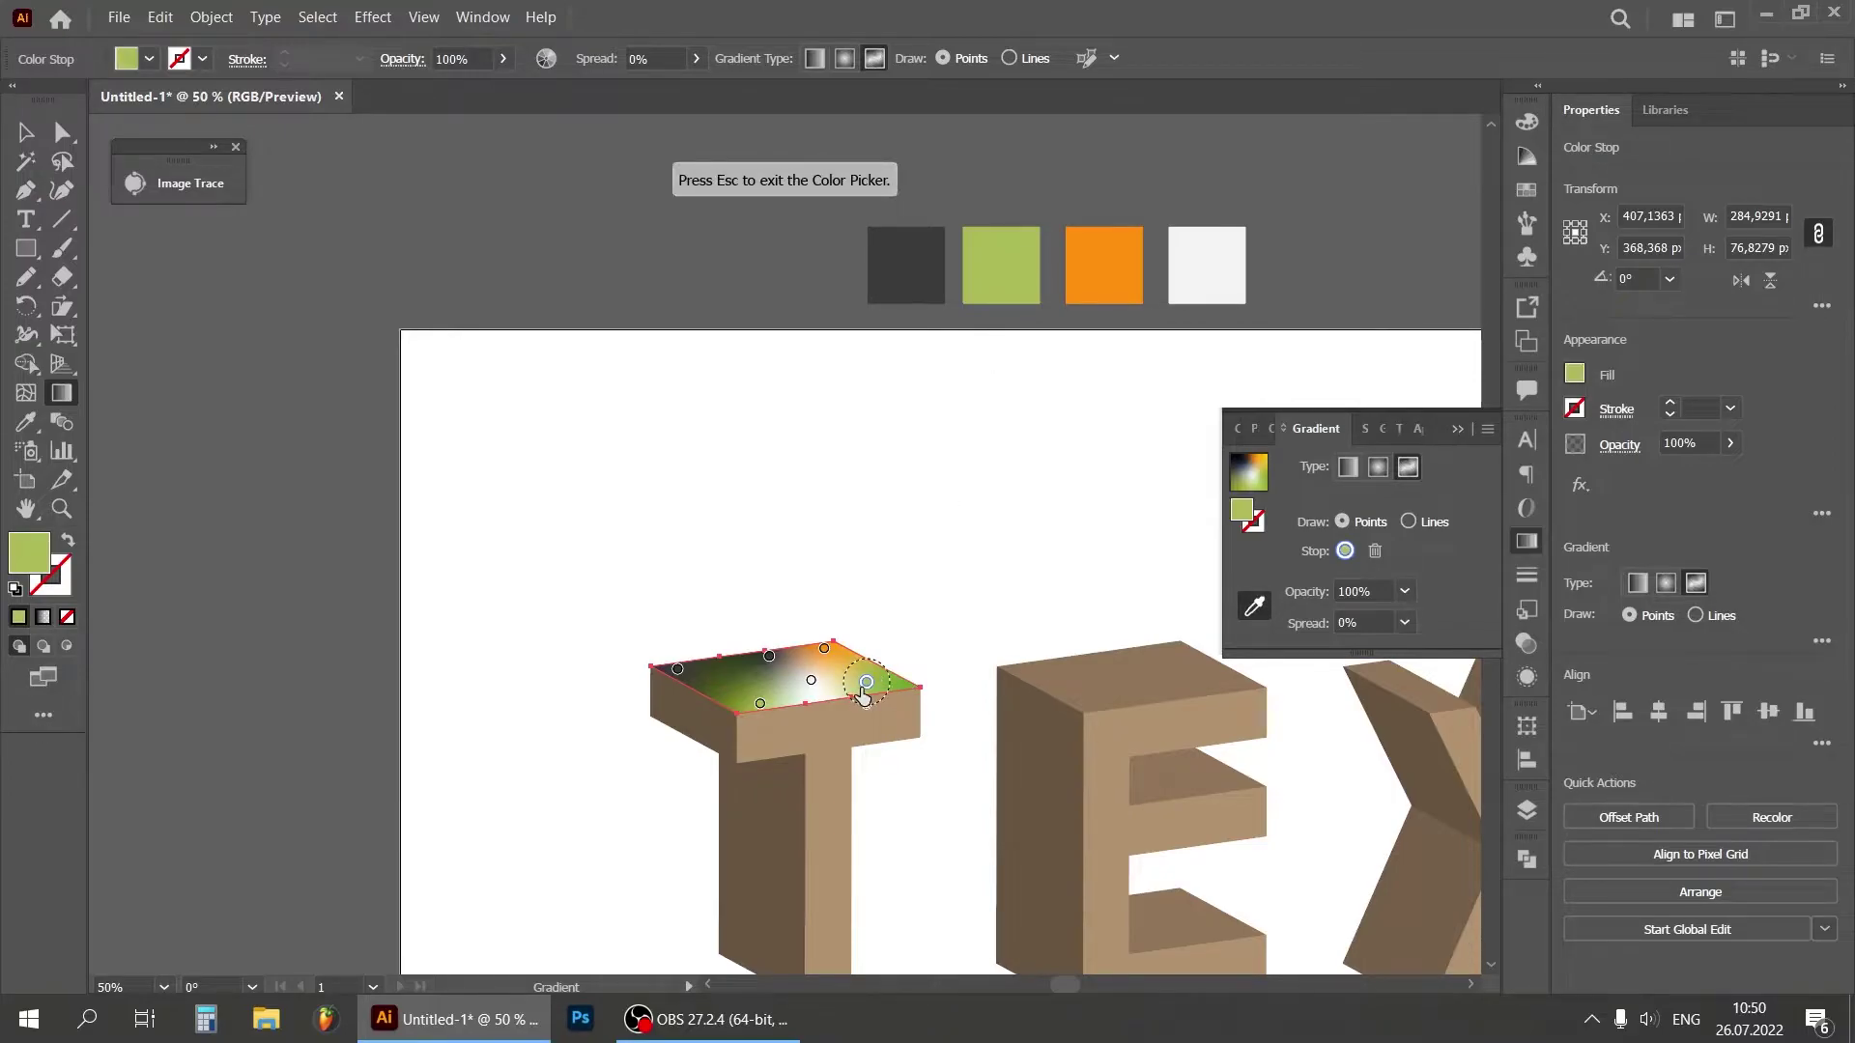
Step: Shift the green point left and add another green point on the T's top face
{"action": "left_click_drag", "start_coordinate": [863, 695], "coordinate": [846, 702]}
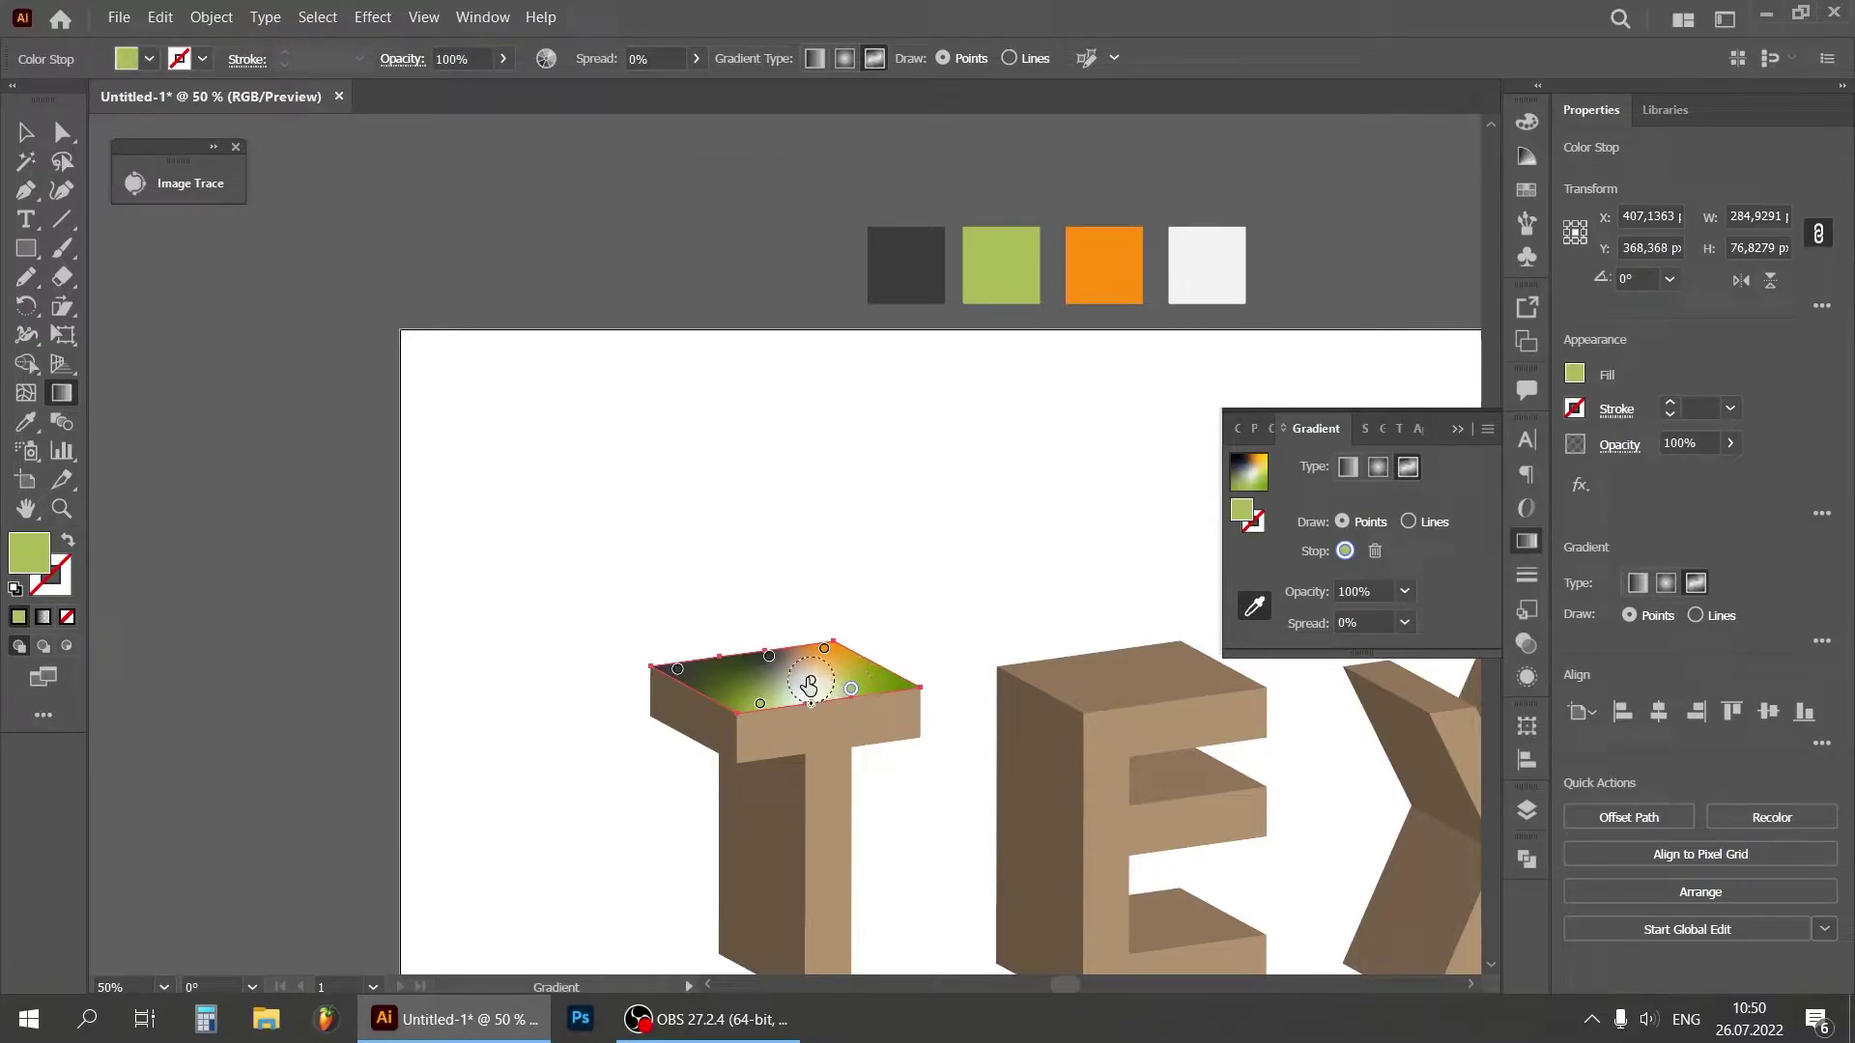
{"action": "left_click_drag", "start_coordinate": [848, 697], "coordinate": [835, 702]}
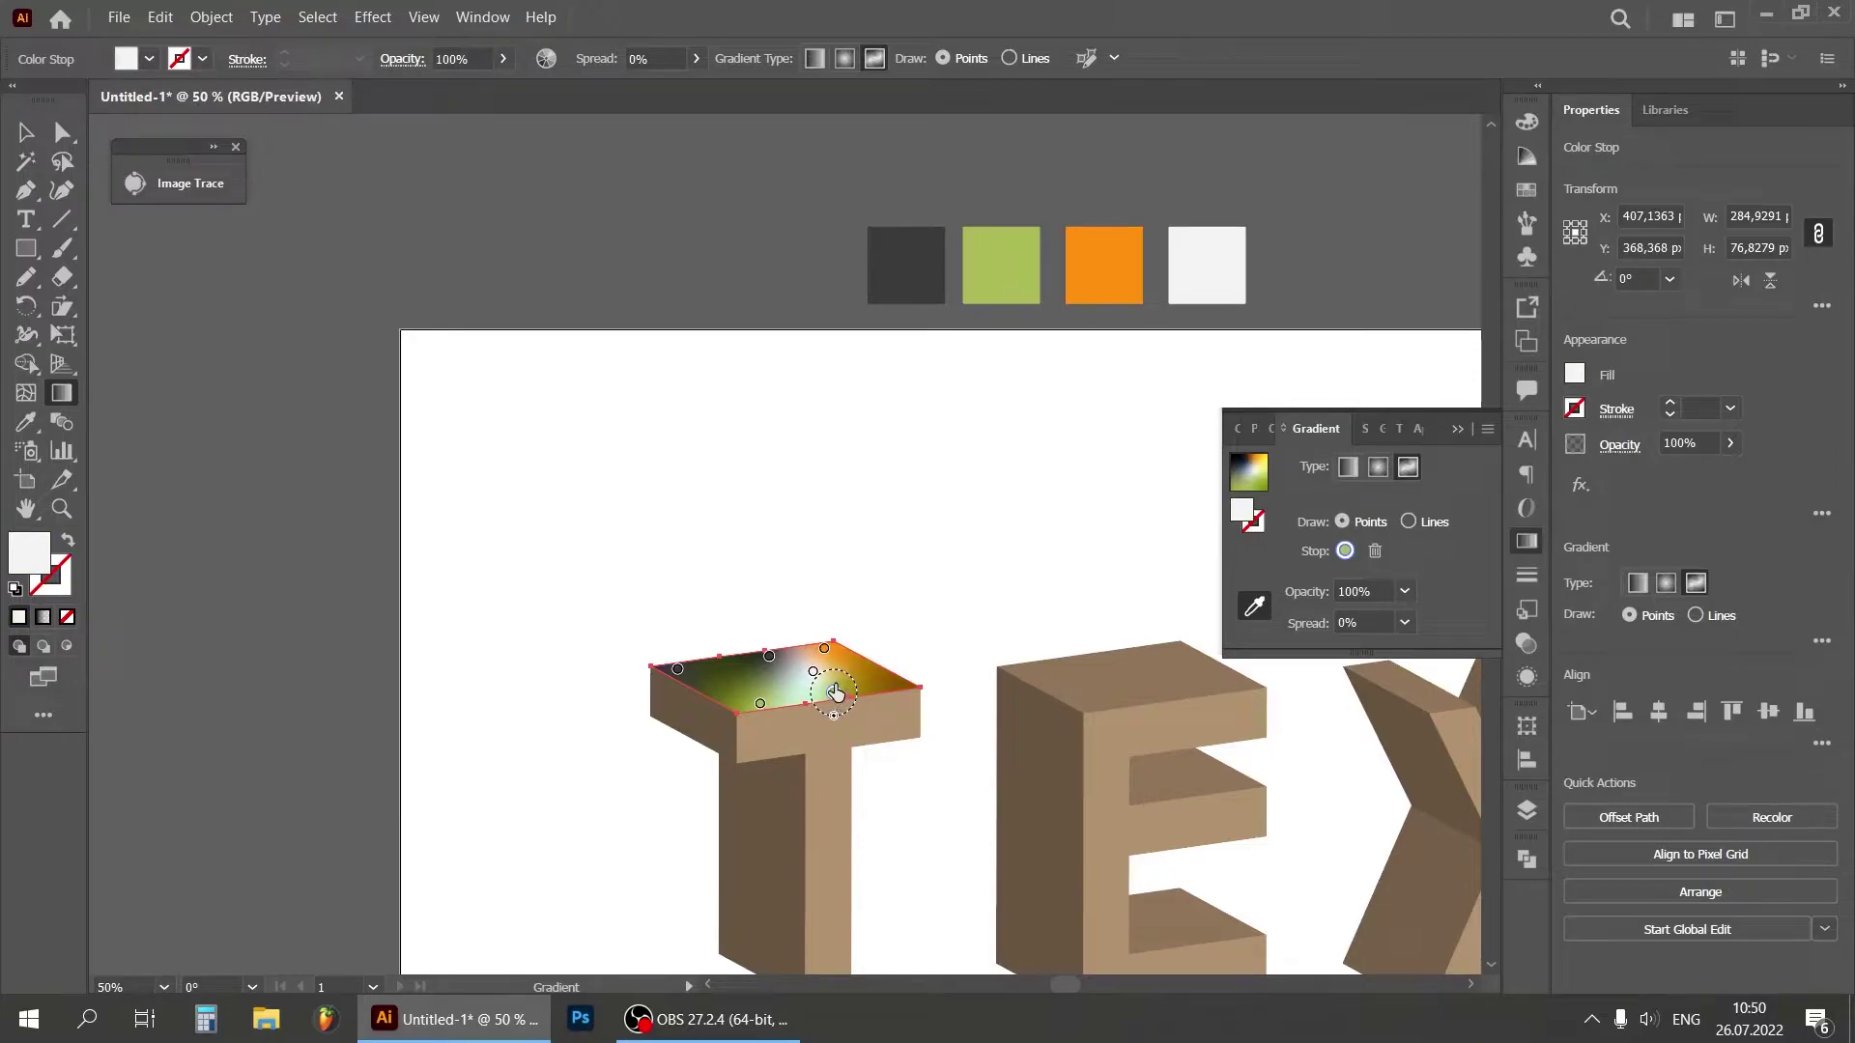
{"action": "left_click", "coordinate": [833, 695]}
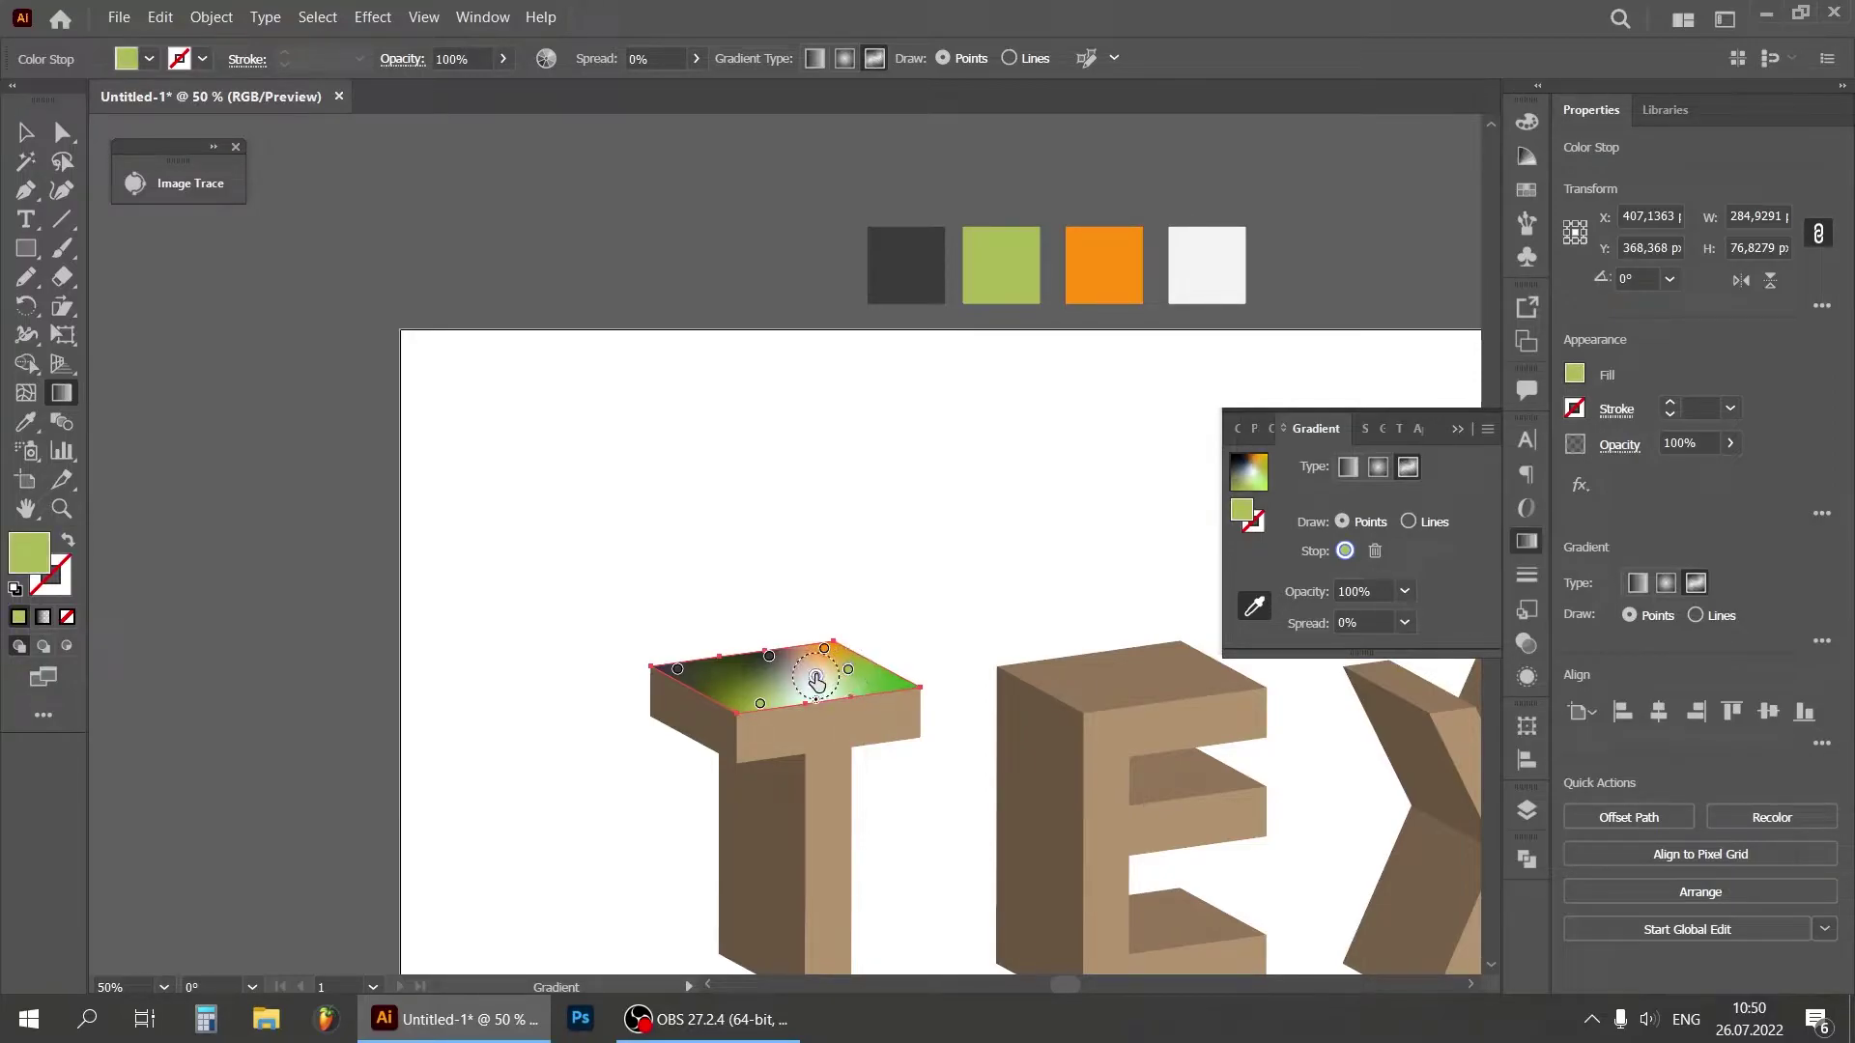
{"action": "left_click_drag", "start_coordinate": [834, 693], "coordinate": [839, 687]}
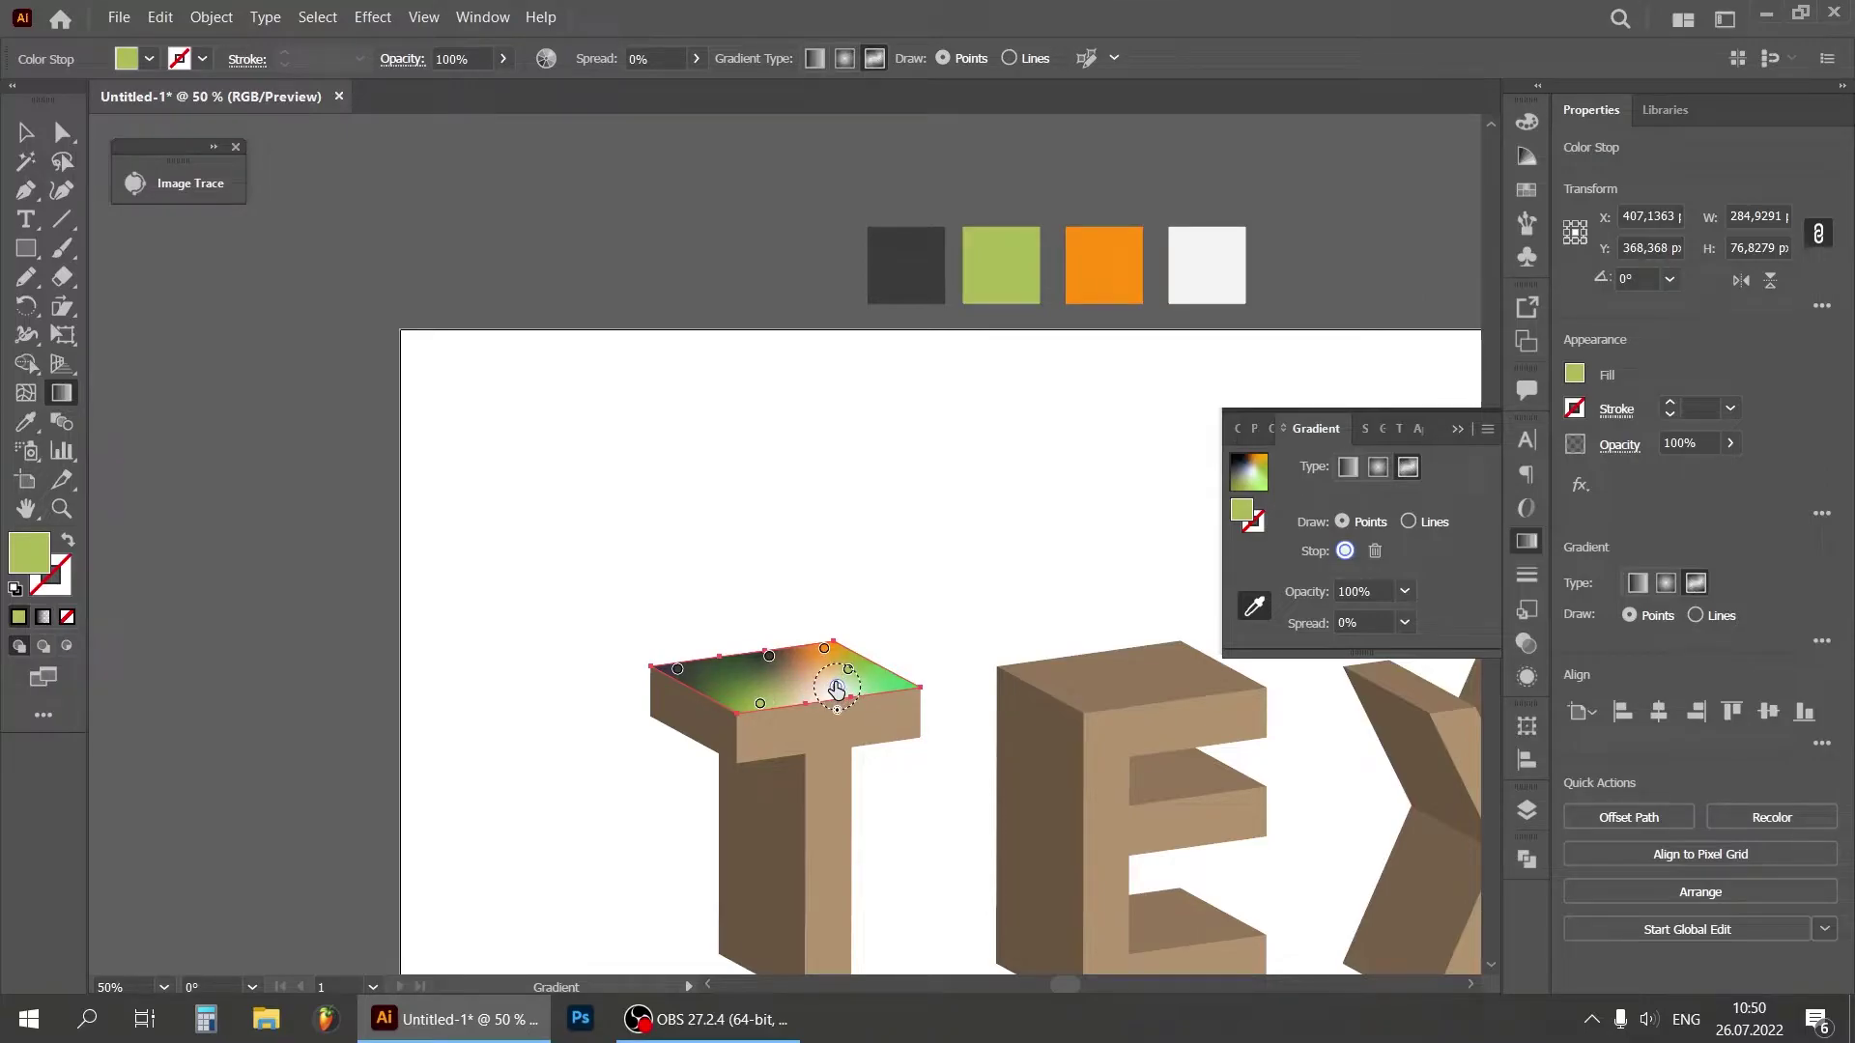
Step: Move a point into the orange area, then drag the back-right green point off to remove it
{"action": "left_click", "coordinate": [848, 673]}
{"action": "left_click_drag", "start_coordinate": [856, 676], "coordinate": [830, 663]}
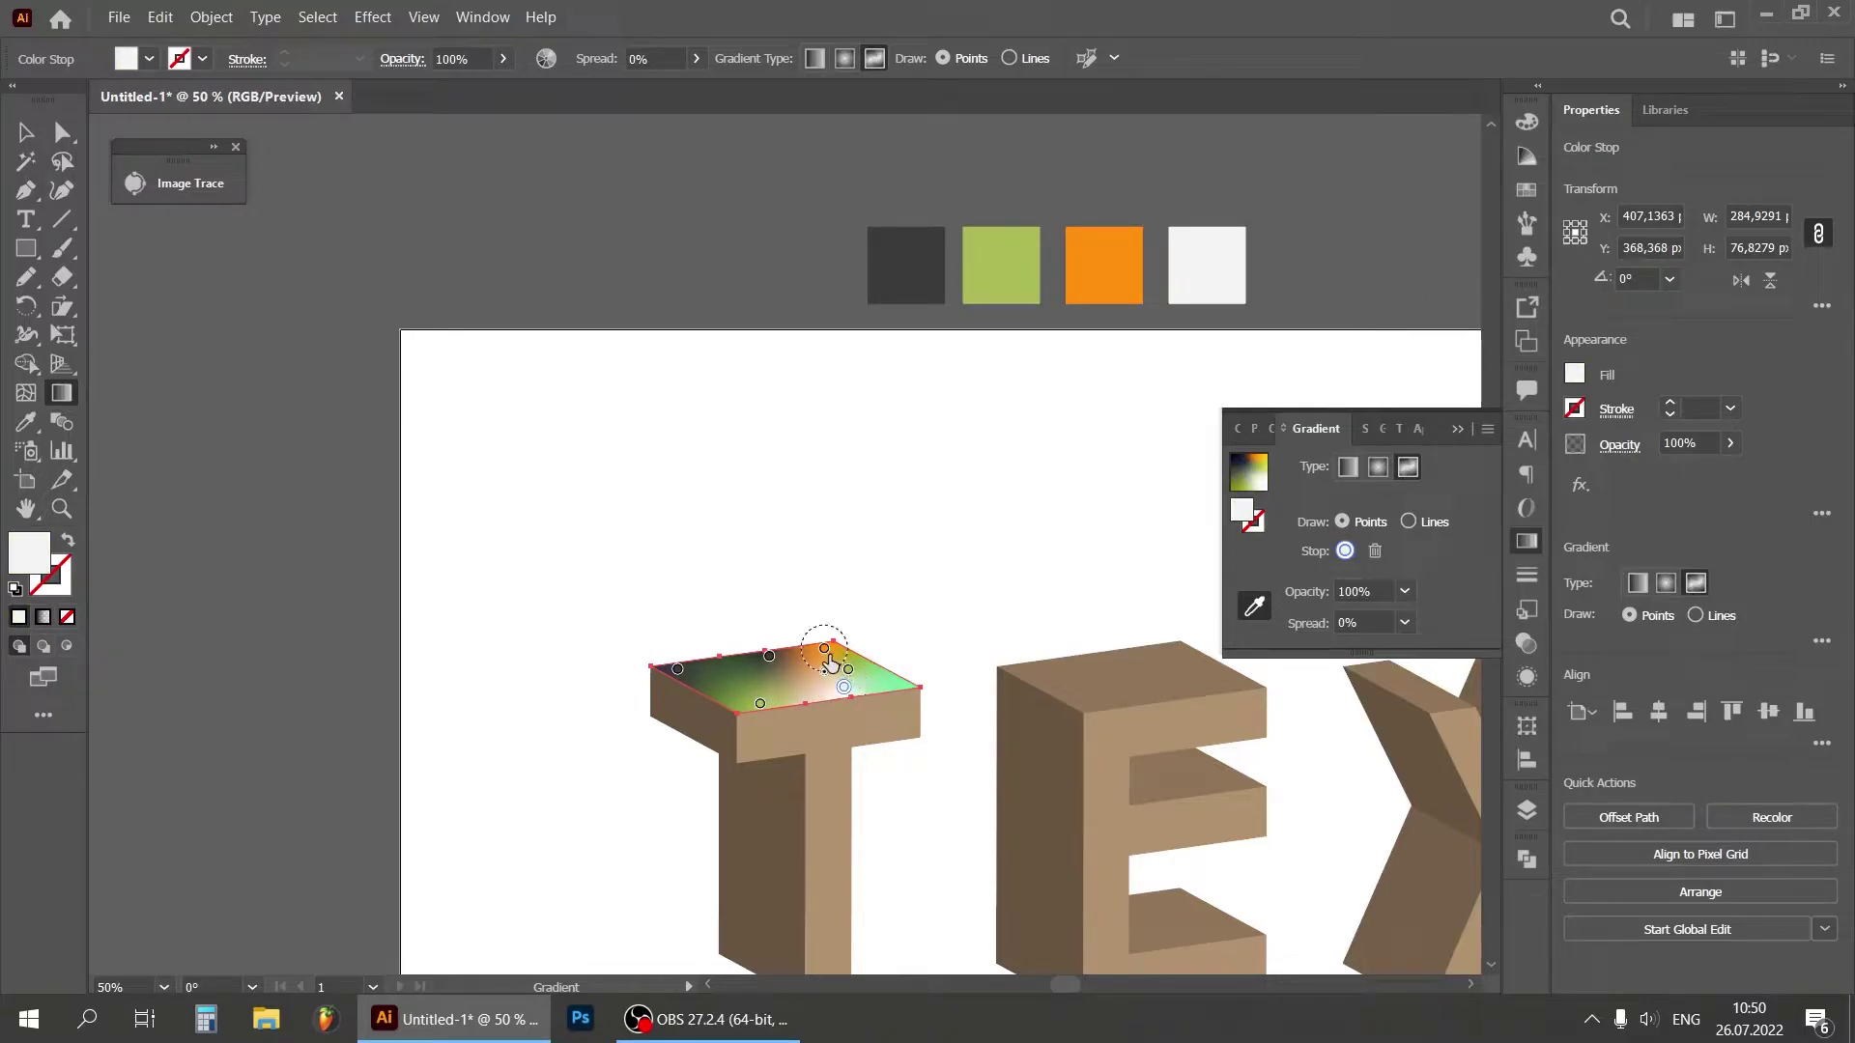
{"action": "left_click", "coordinate": [824, 649]}
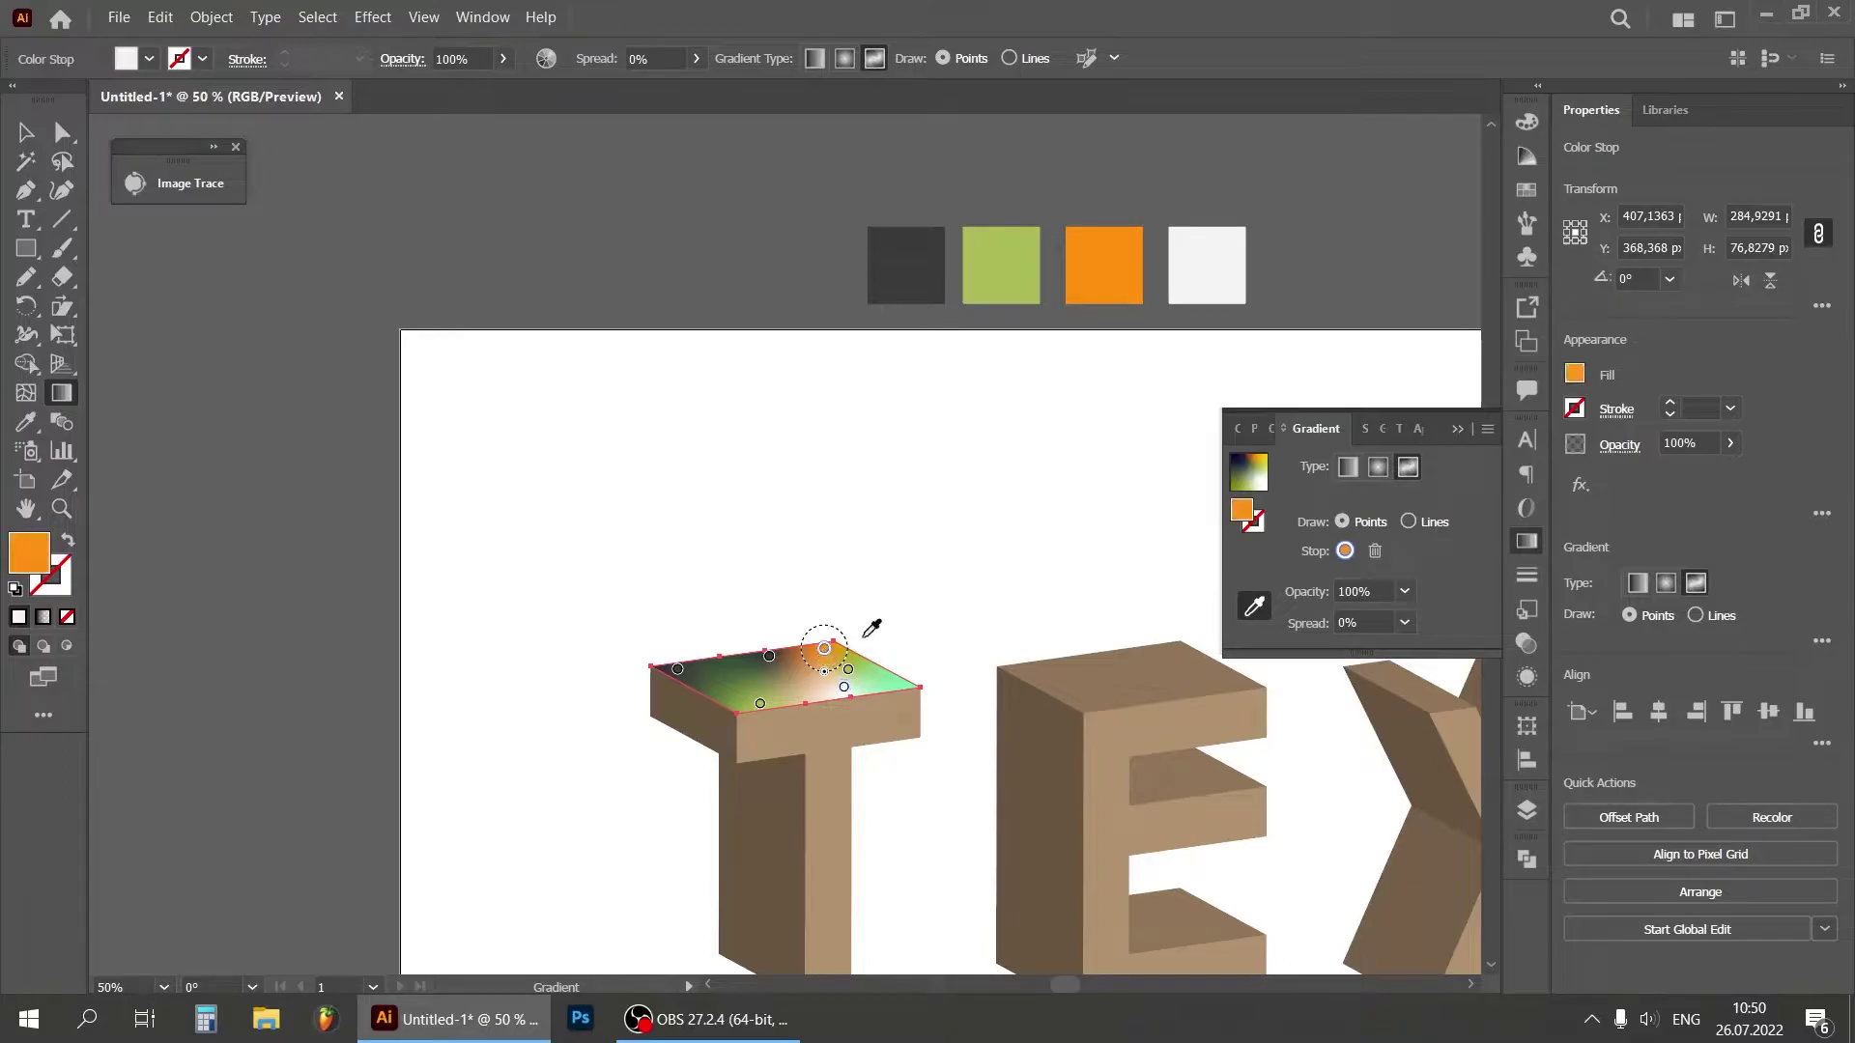
{"action": "left_click", "coordinate": [1027, 275]}
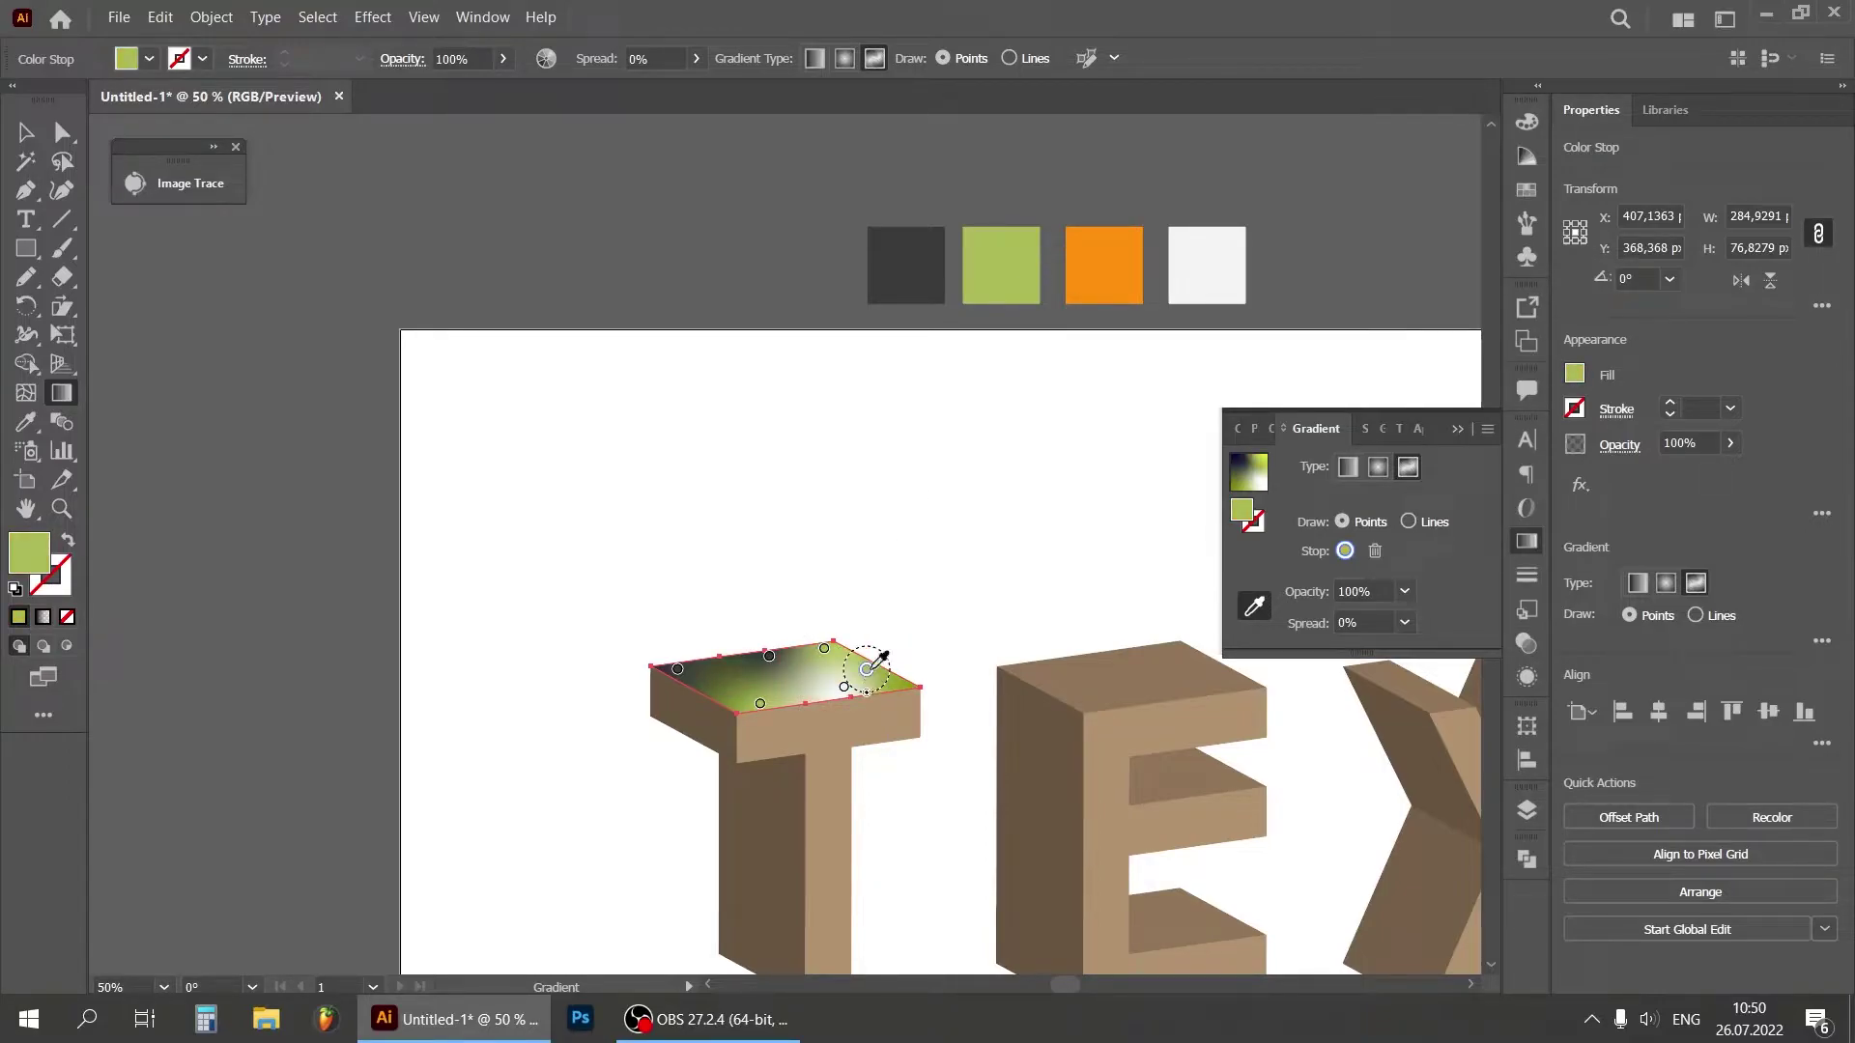
{"action": "left_click_drag", "start_coordinate": [867, 668], "coordinate": [1075, 504]}
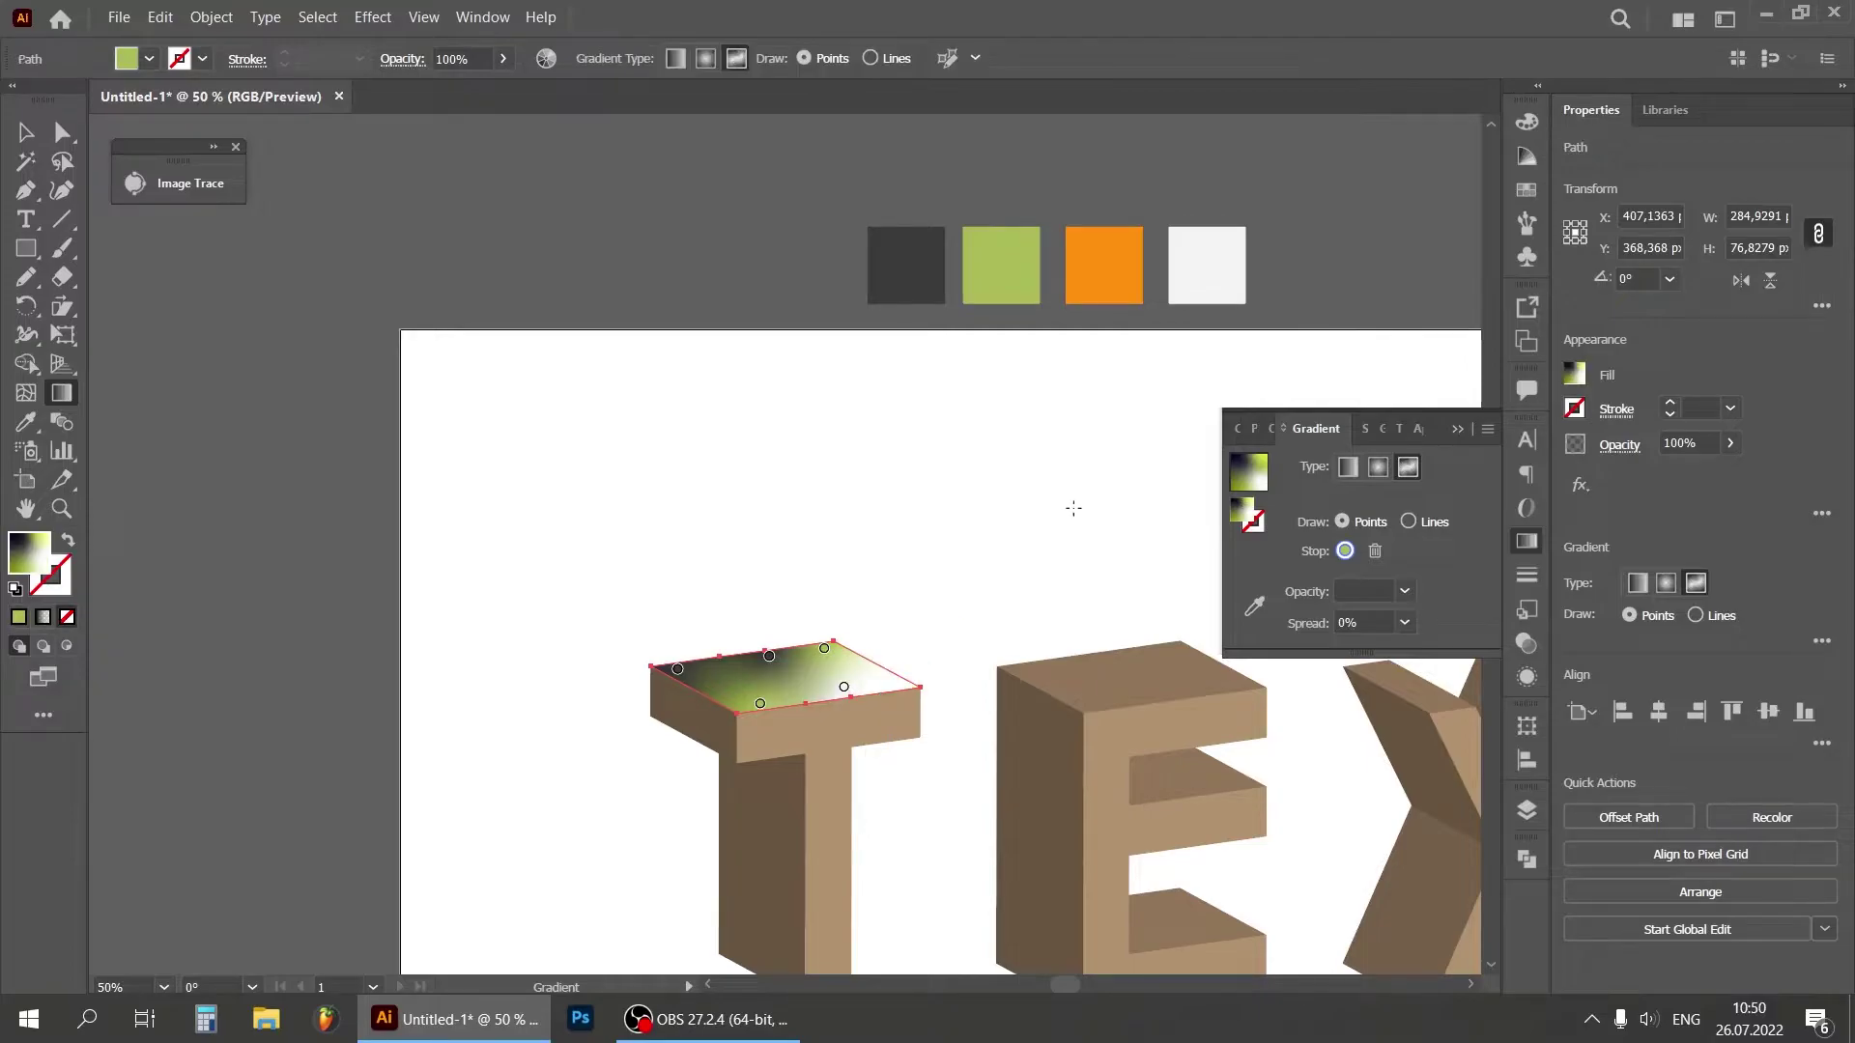
Step: Add a white point, nudge the back-right point, and colour a central point orange
{"action": "left_click", "coordinate": [849, 679]}
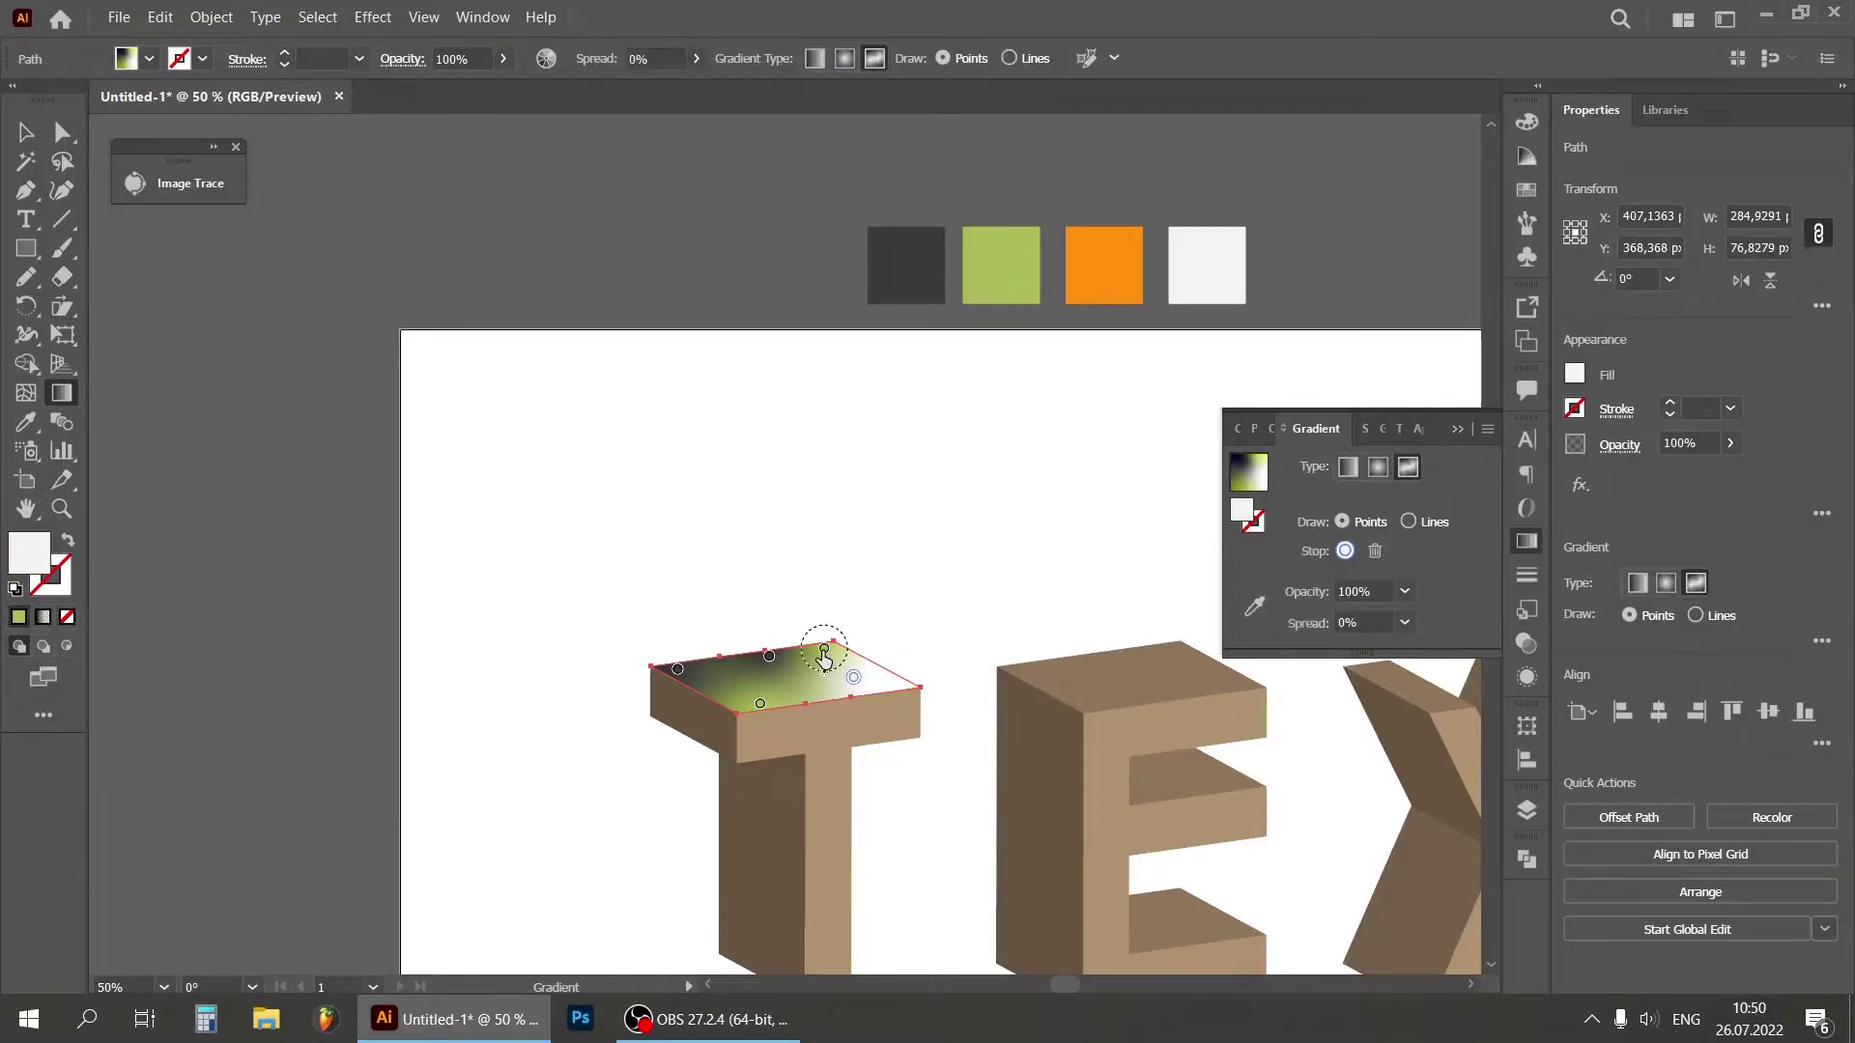
{"action": "left_click", "coordinate": [767, 657]}
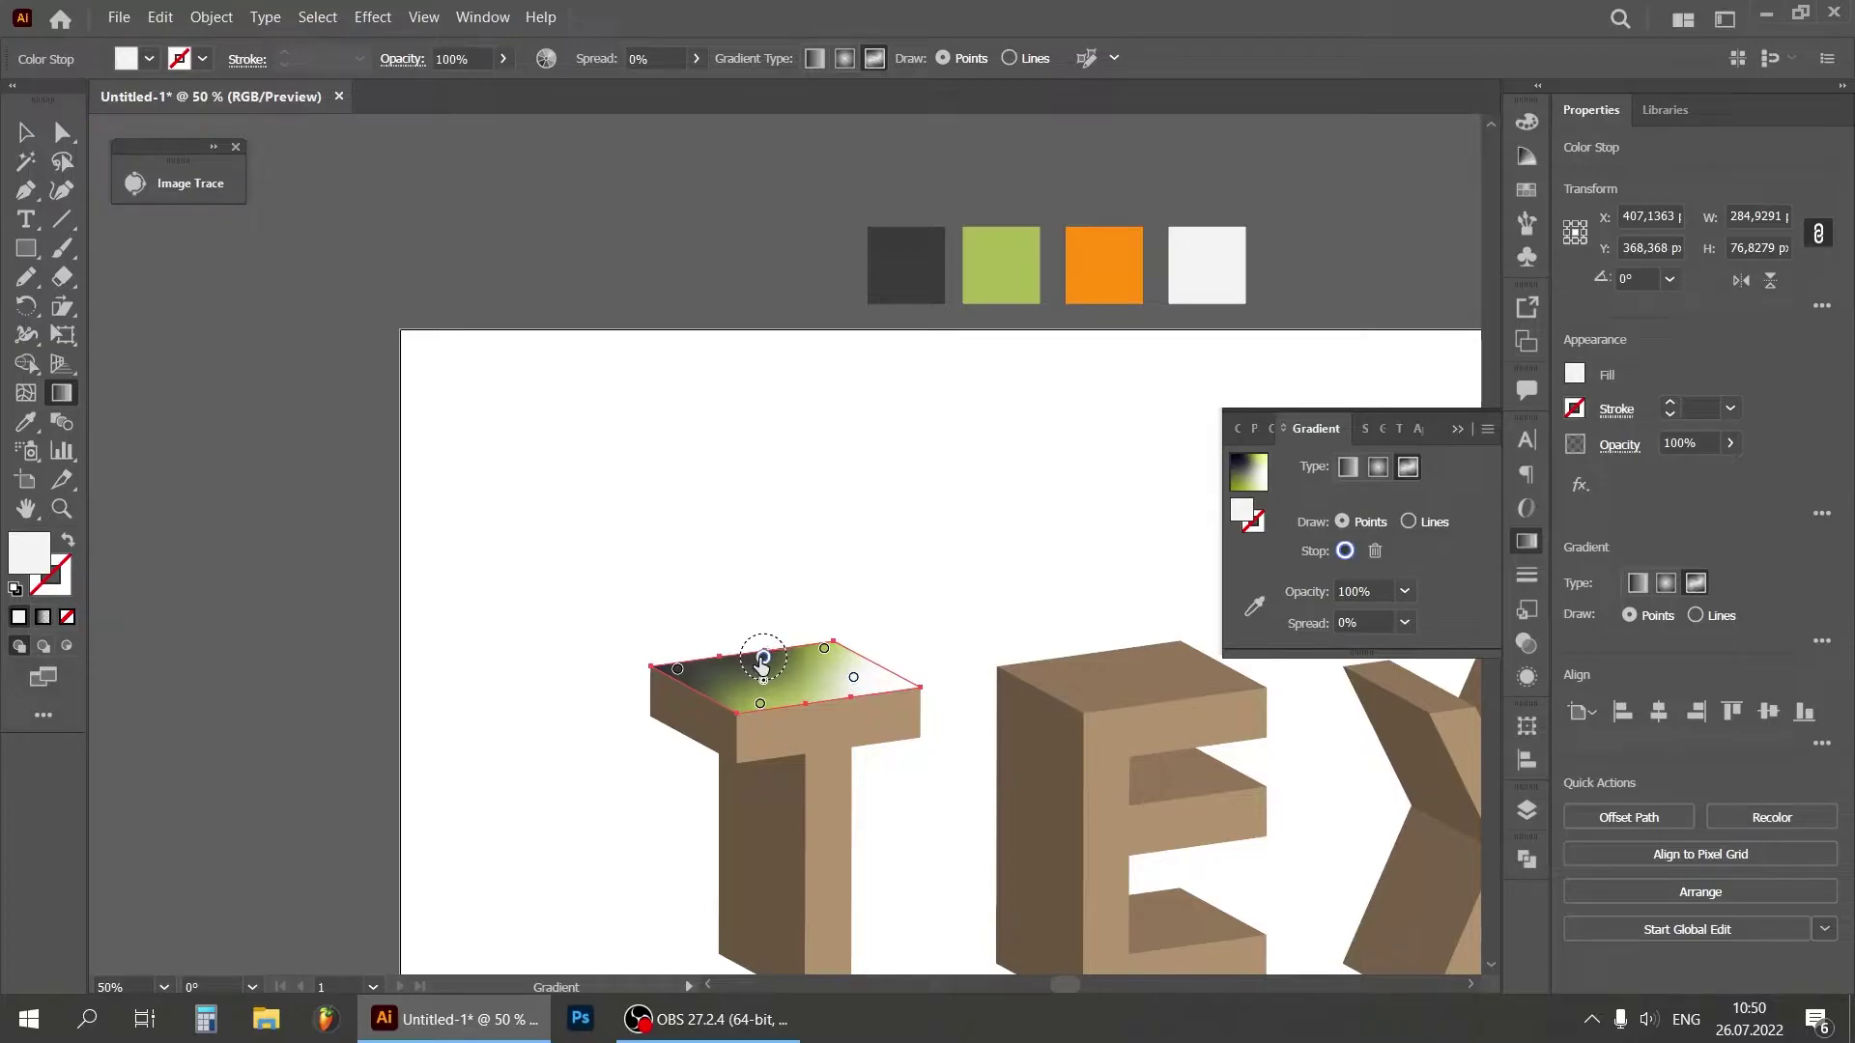
{"action": "left_click_drag", "start_coordinate": [824, 647], "coordinate": [831, 647]}
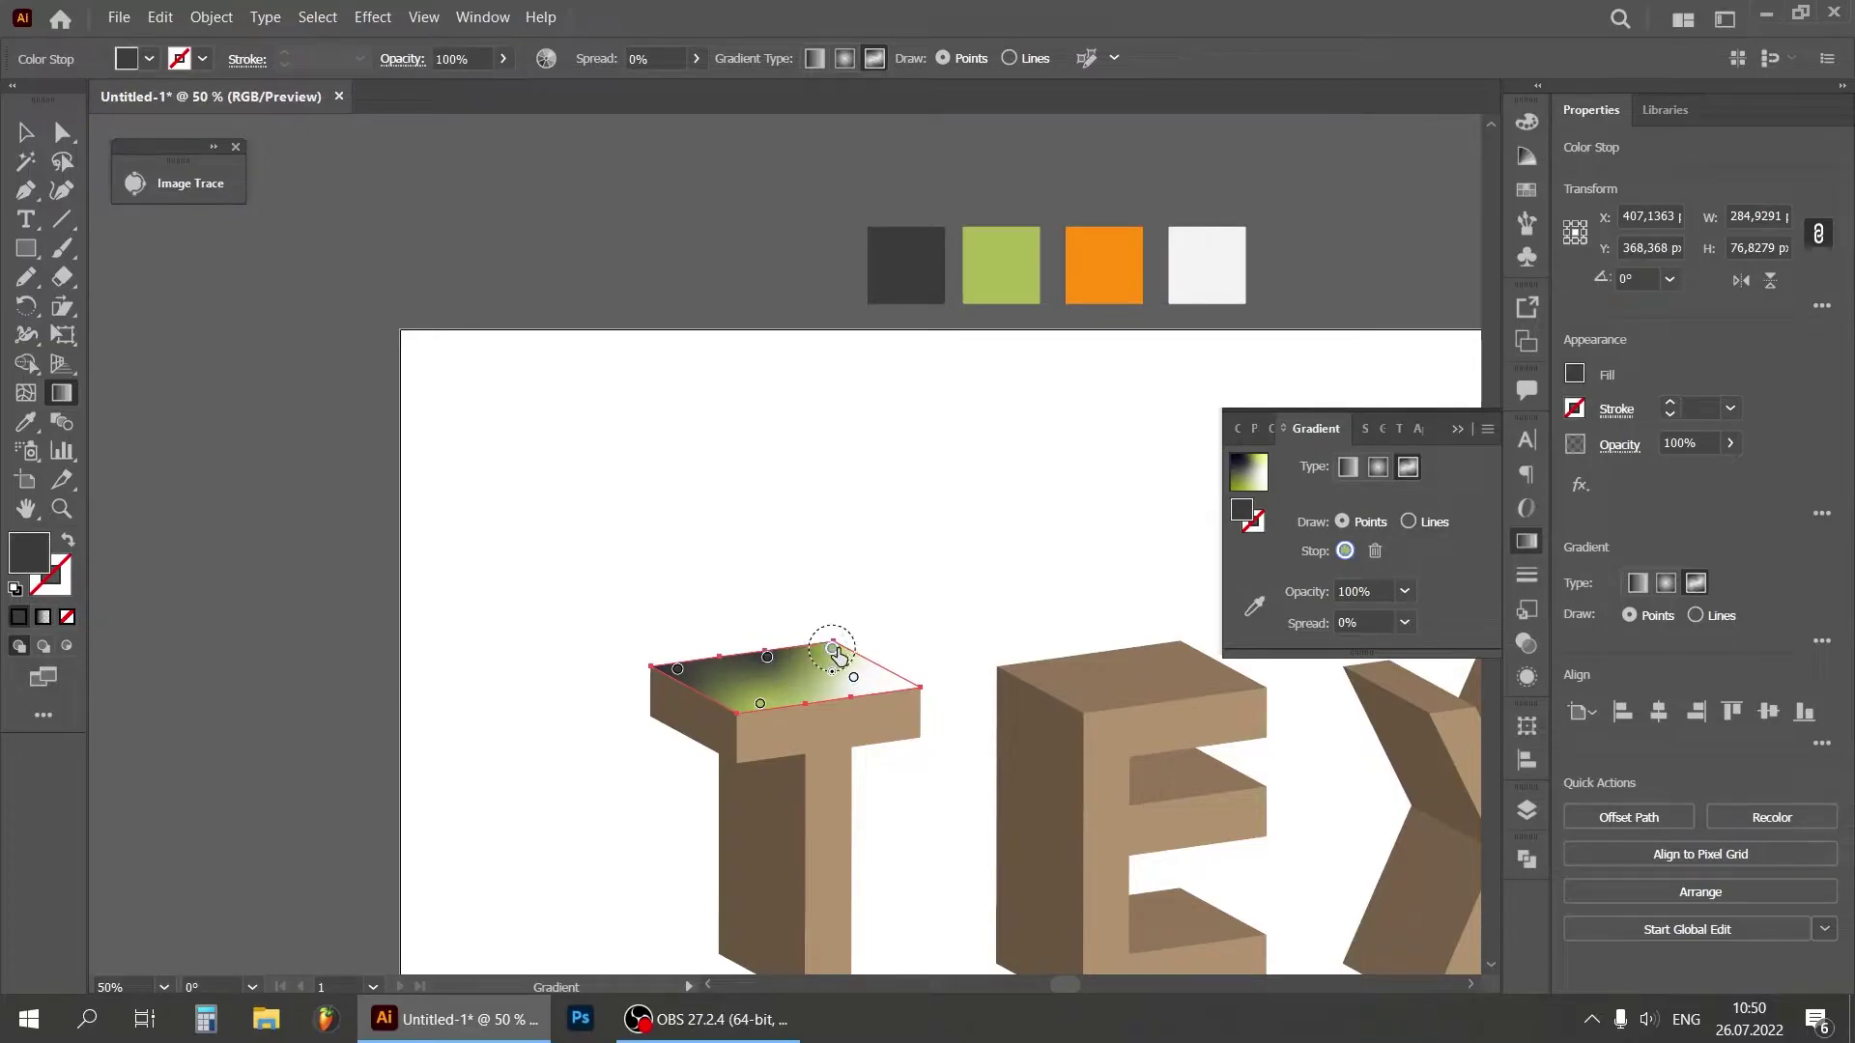
{"action": "left_click_drag", "start_coordinate": [825, 706], "coordinate": [819, 685]}
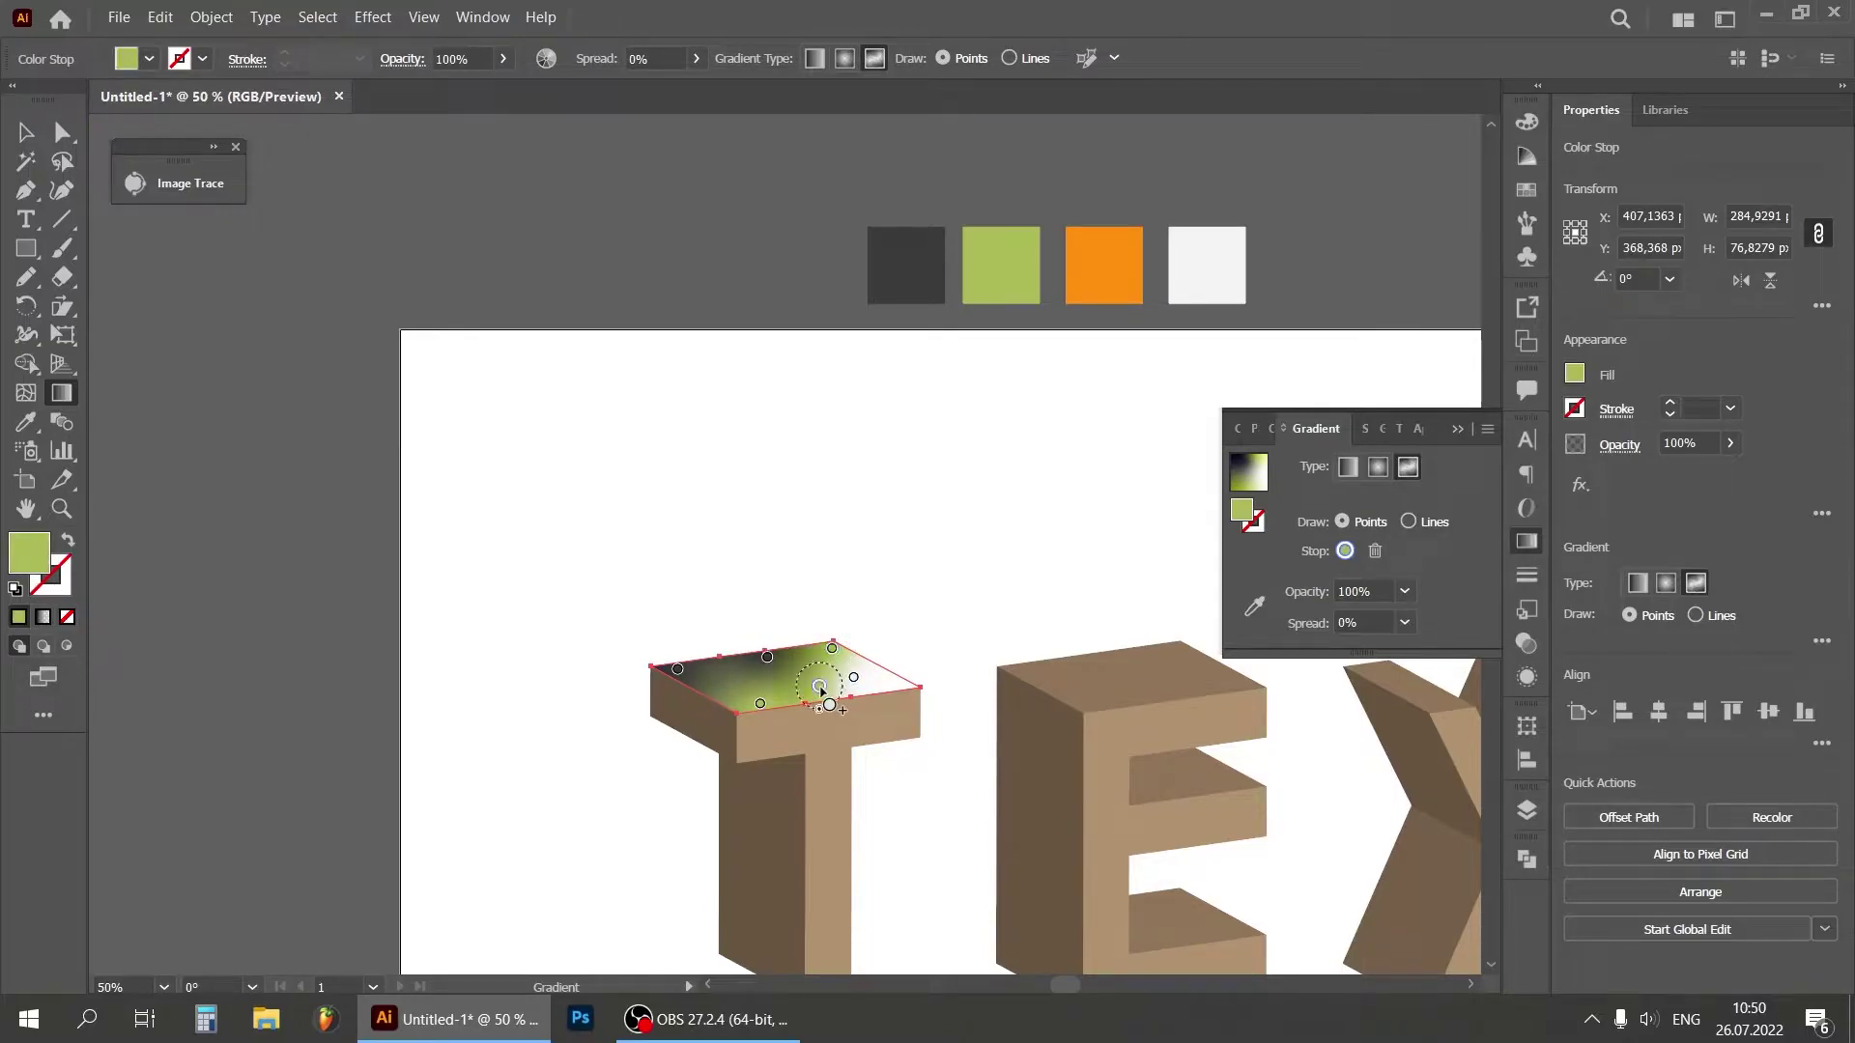
{"action": "left_click", "coordinate": [1254, 605]}
{"action": "left_click", "coordinate": [1128, 270]}
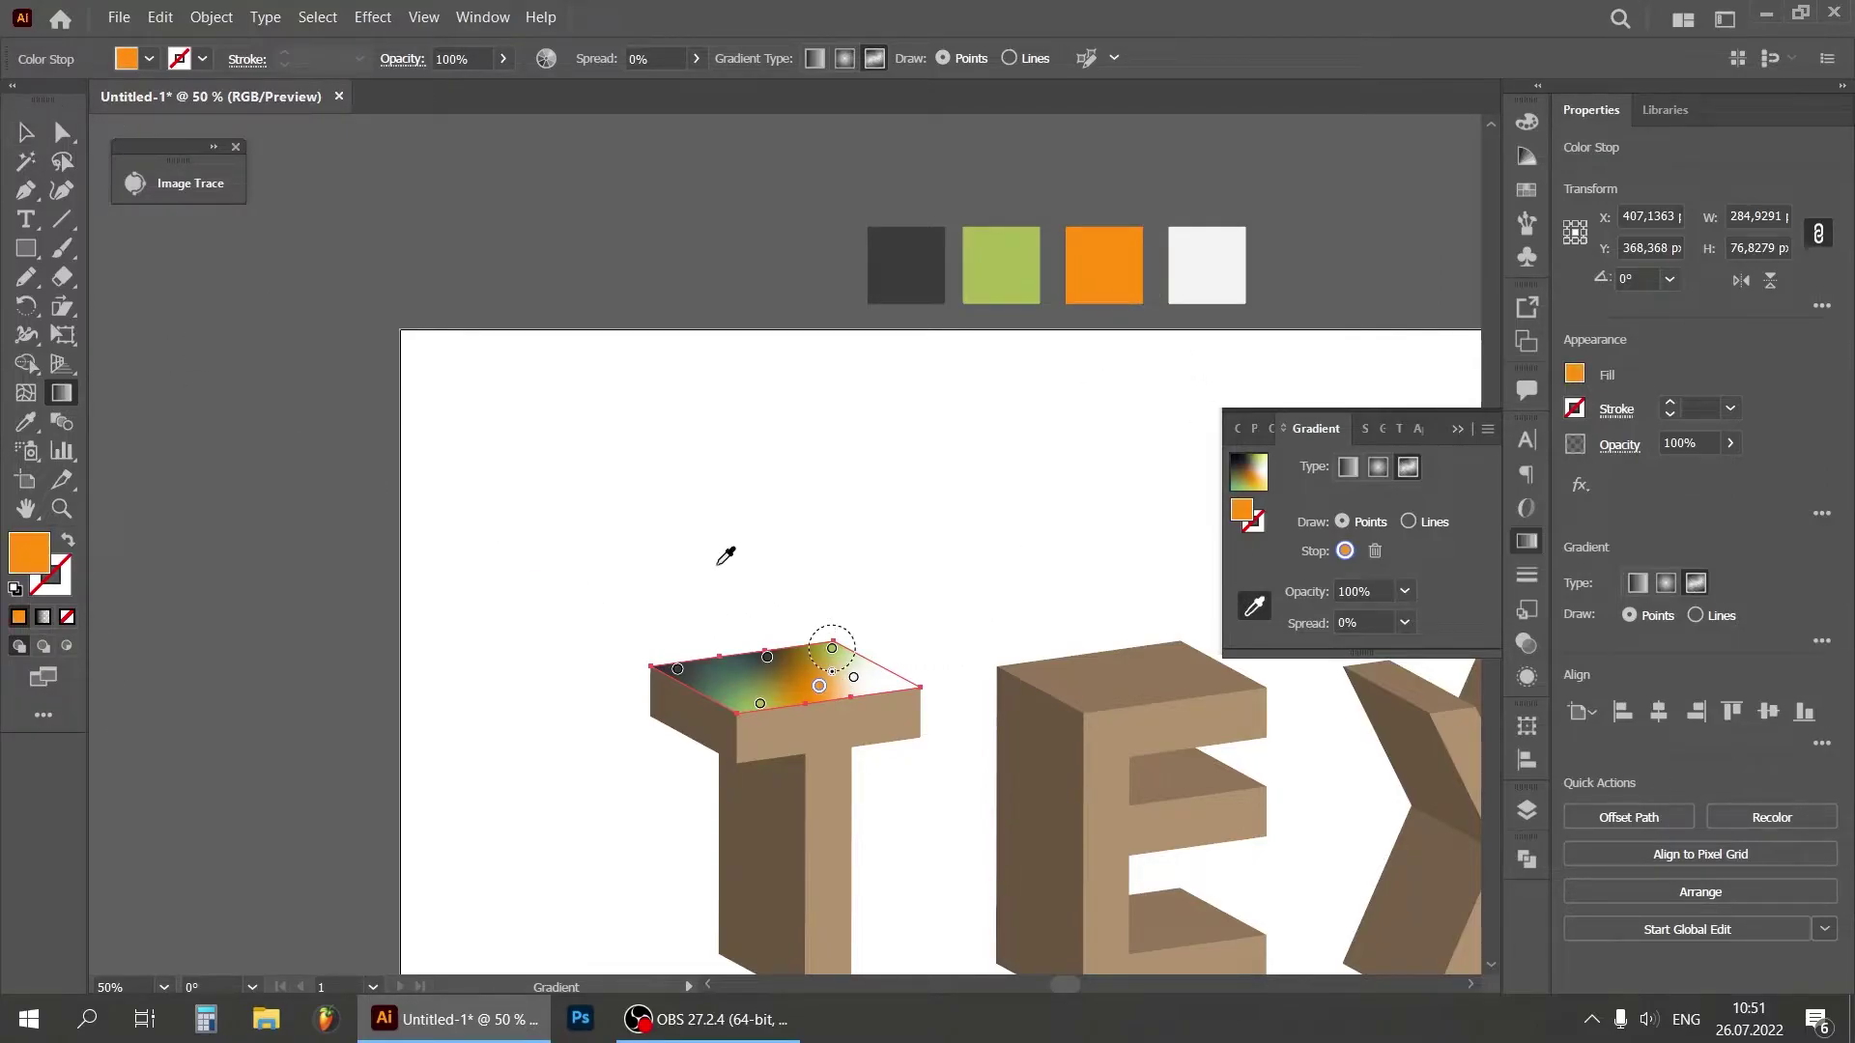
Step: Add a white colour point on the top face, then deselect and close the gradient settings
{"action": "mouse_move", "coordinate": [849, 670]}
{"action": "left_mouse_down"}
{"action": "mouse_move", "coordinate": [875, 677]}
{"action": "mouse_move", "coordinate": [817, 682]}
{"action": "left_mouse_up"}
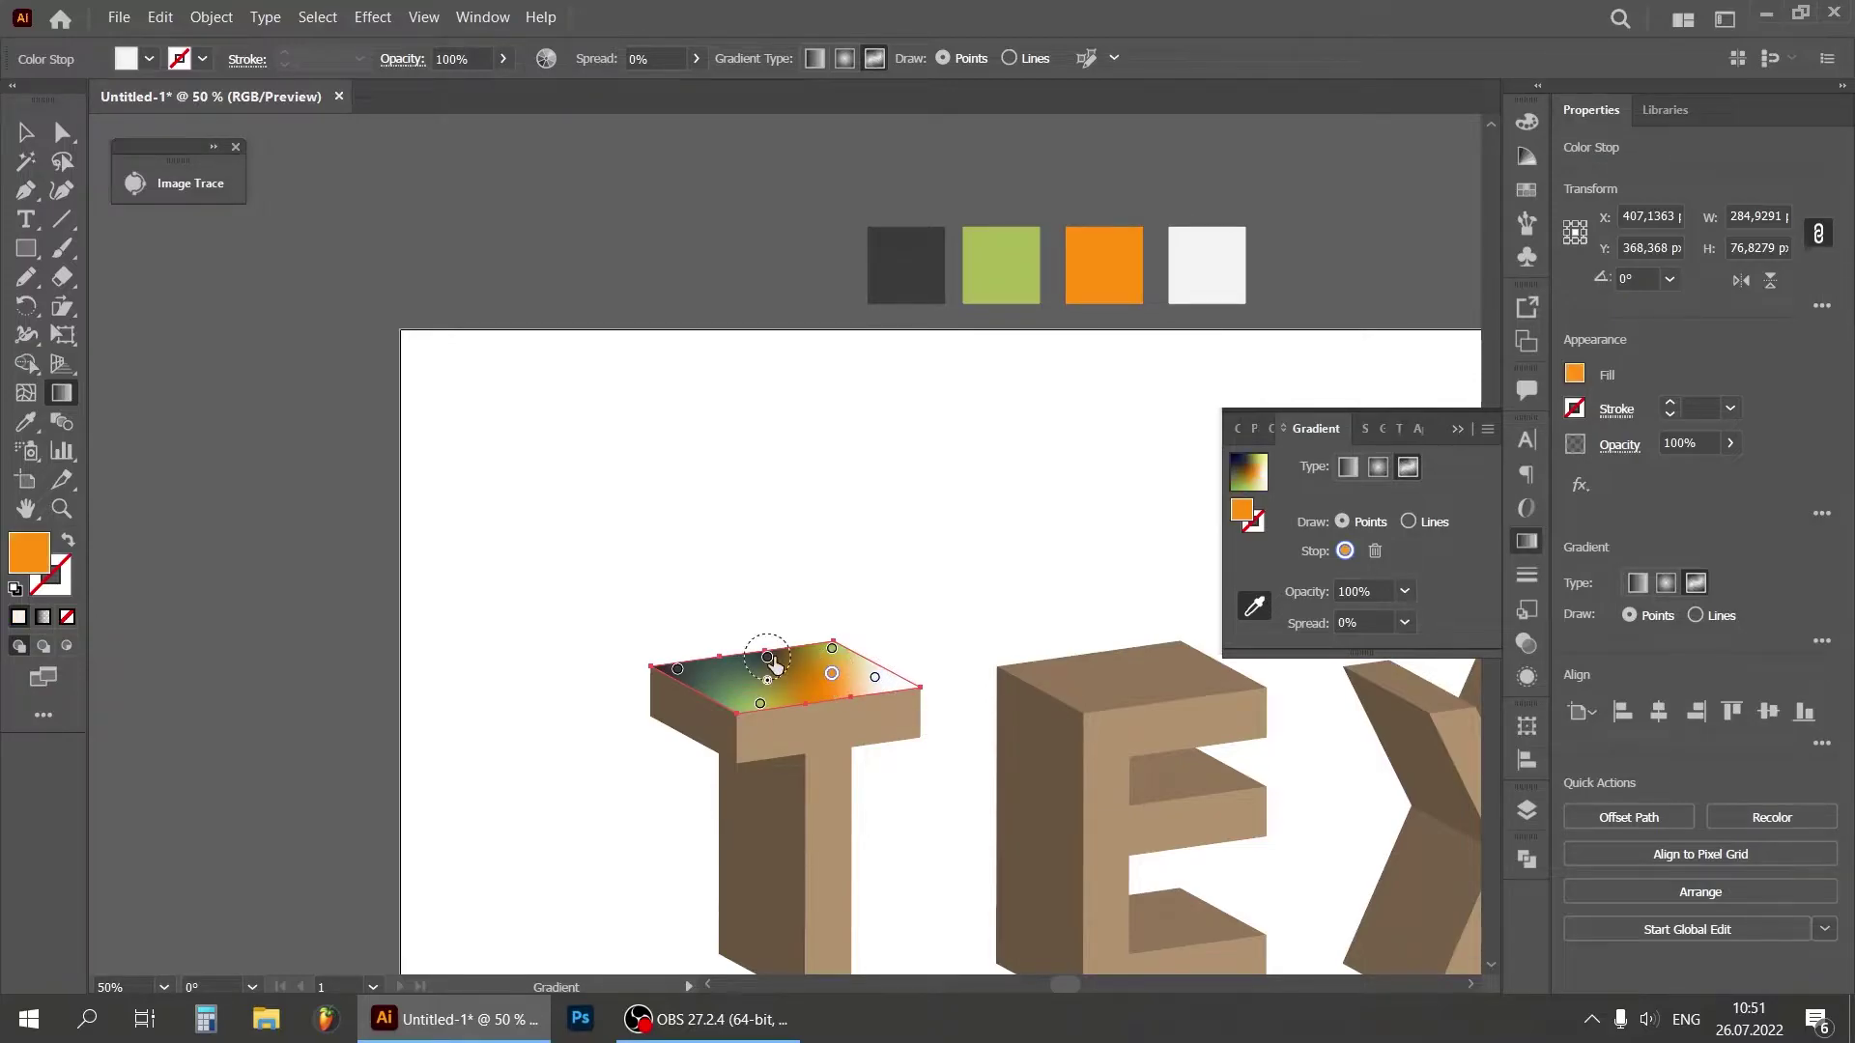
{"action": "left_click", "coordinate": [760, 704]}
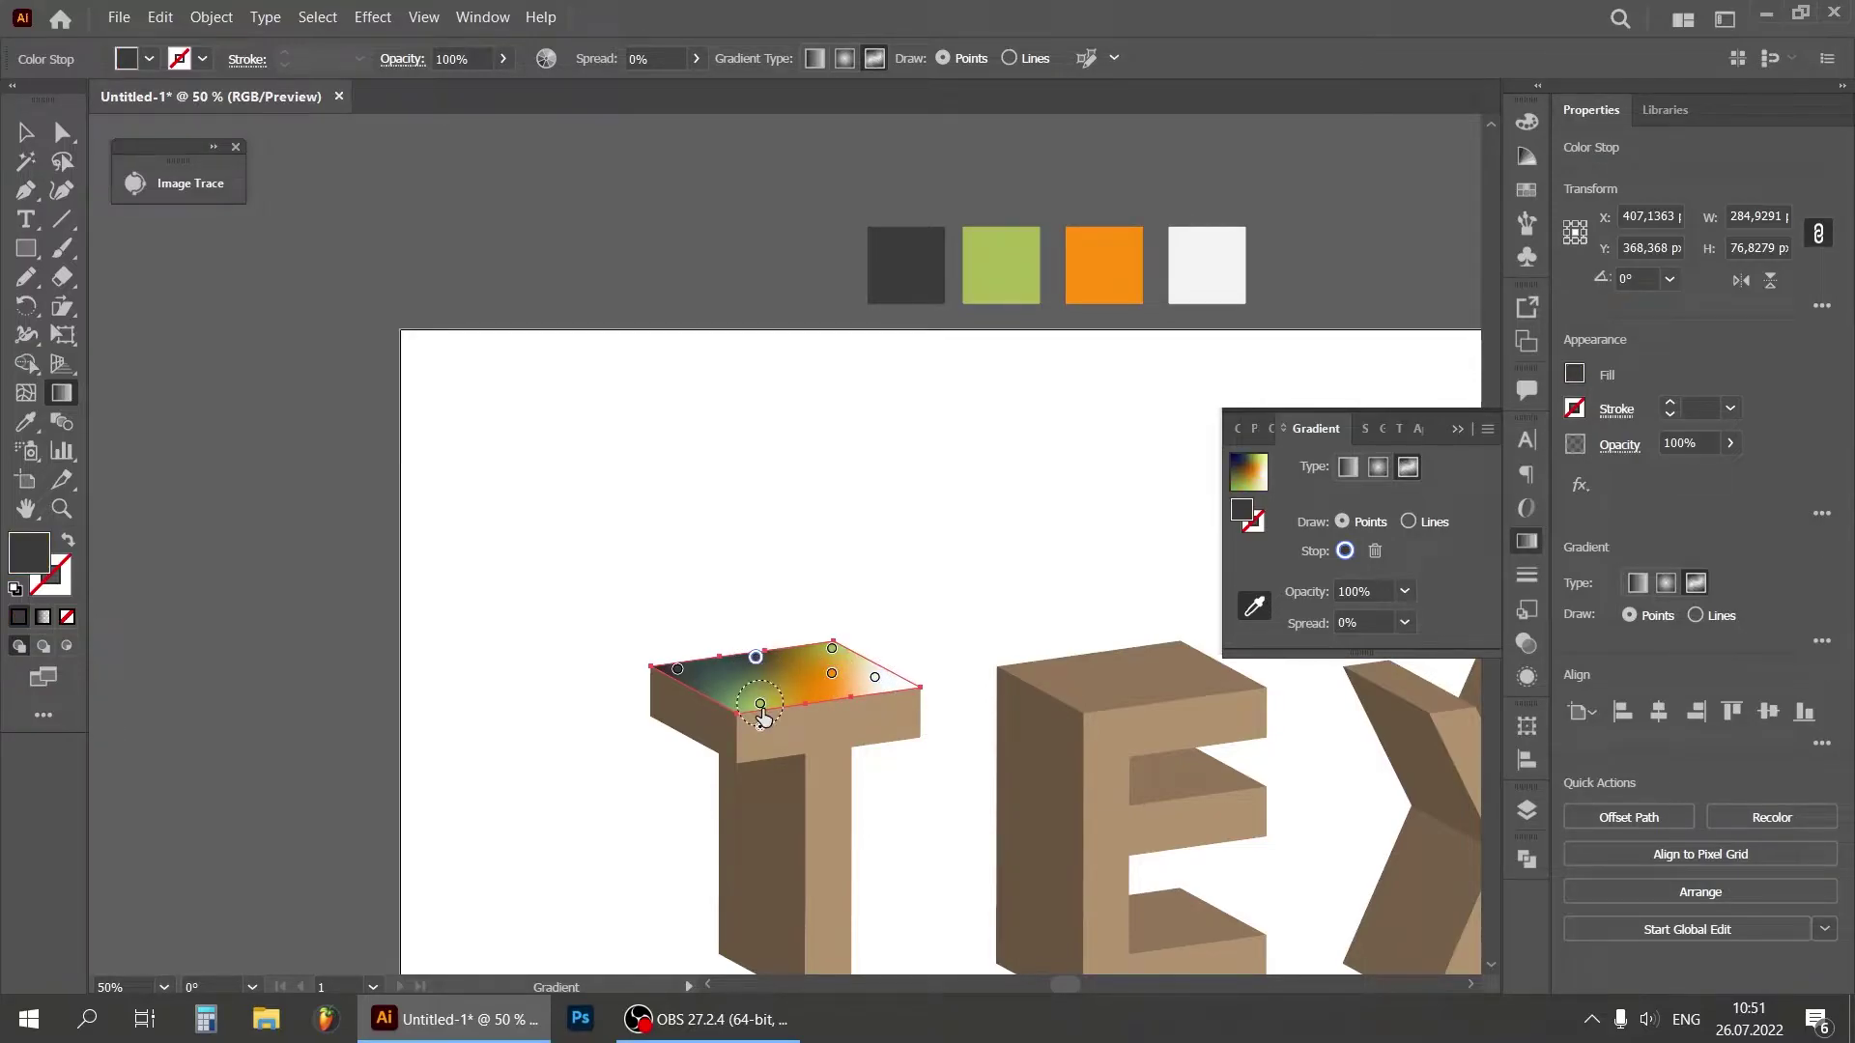
{"action": "left_click", "coordinate": [832, 674]}
{"action": "left_click", "coordinate": [26, 132]}
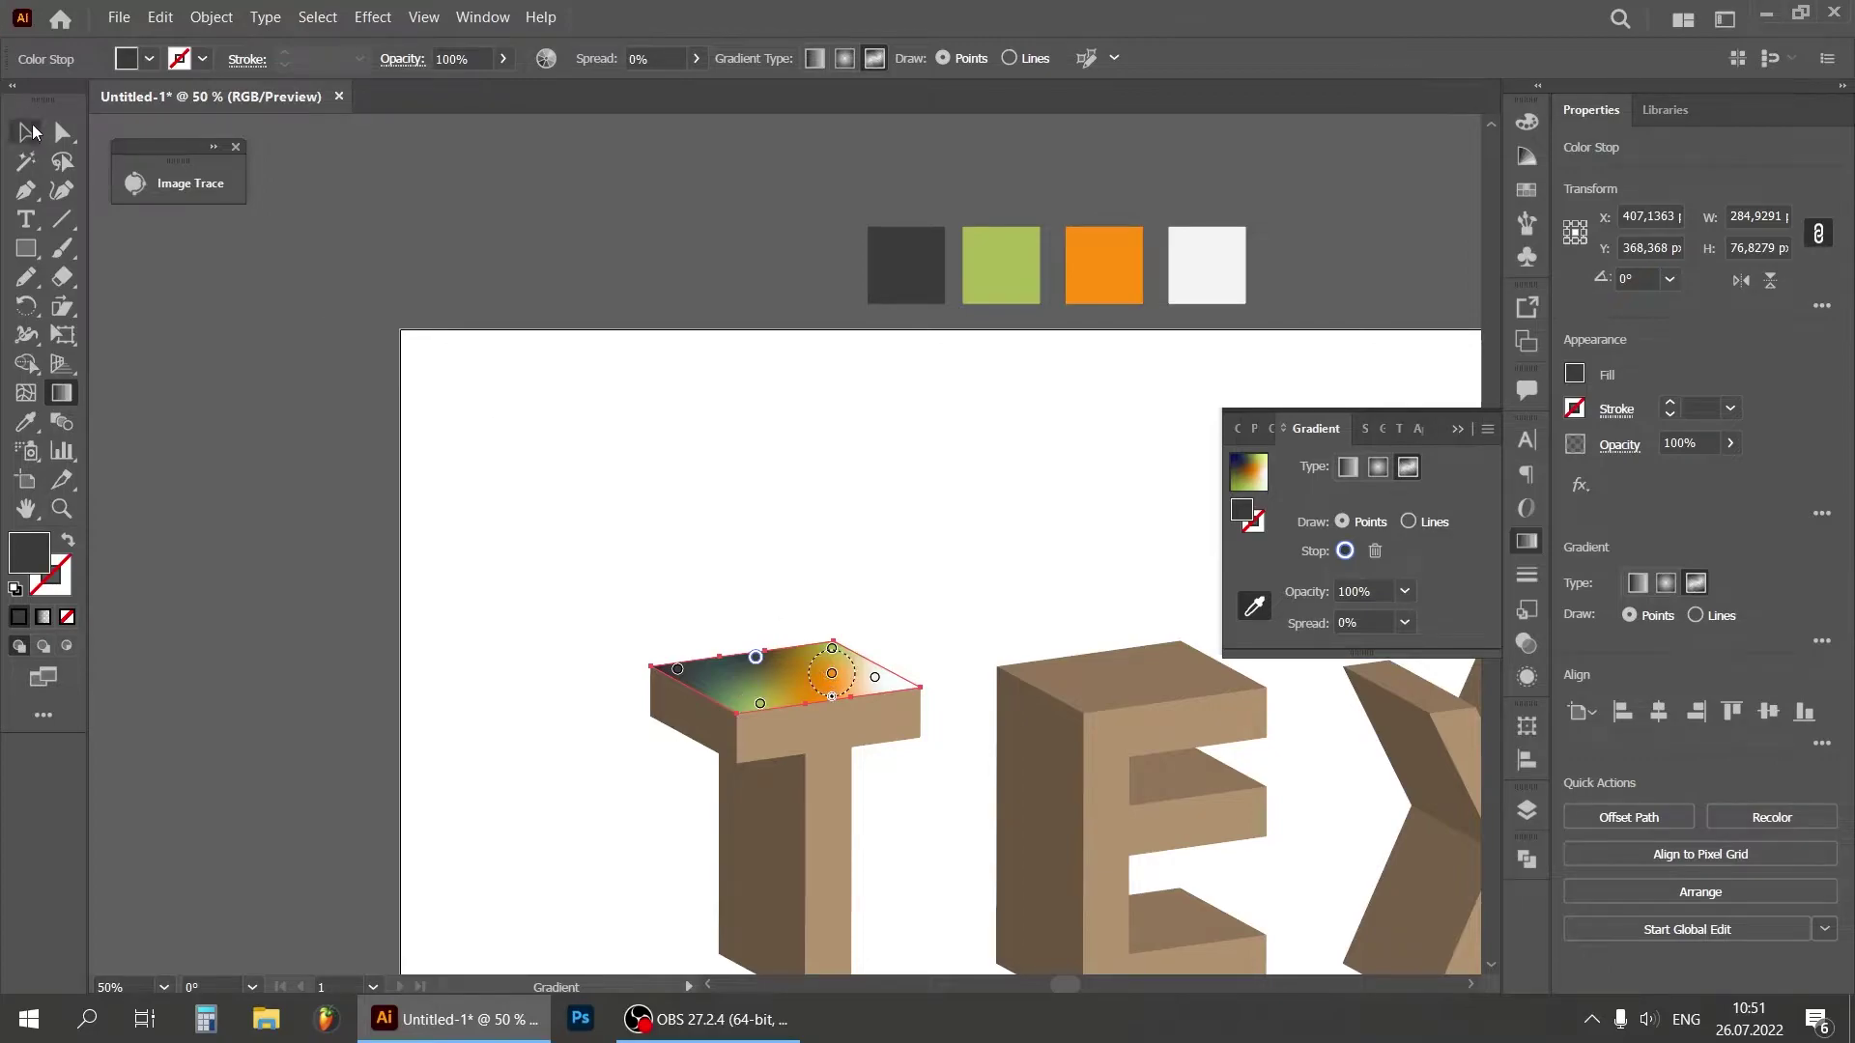
{"action": "left_click", "coordinate": [600, 418]}
{"action": "left_click", "coordinate": [1457, 428]}
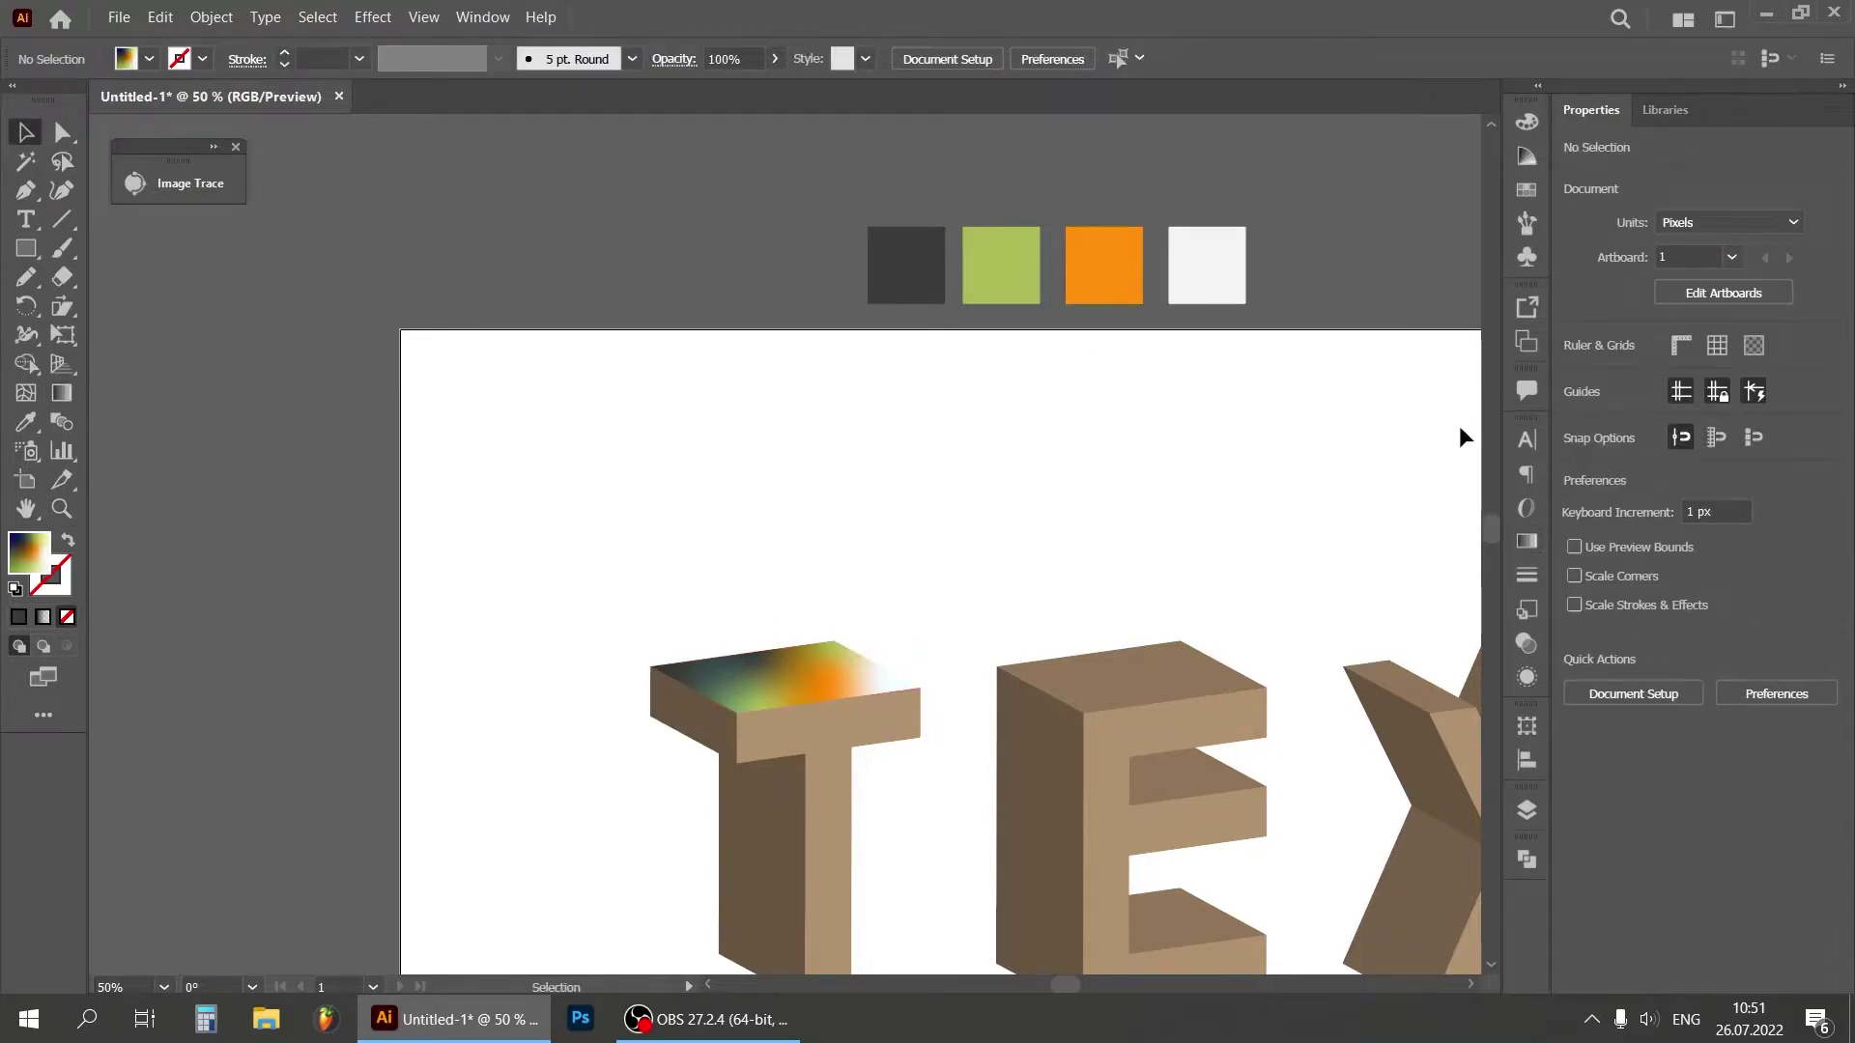
Step: Reselect the T's top face and rearrange its colour points, then deselect it
{"action": "scroll", "coordinate": [1492, 544], "scroll_direction": "down", "scroll_amount": 3}
{"action": "left_click", "coordinate": [881, 531]}
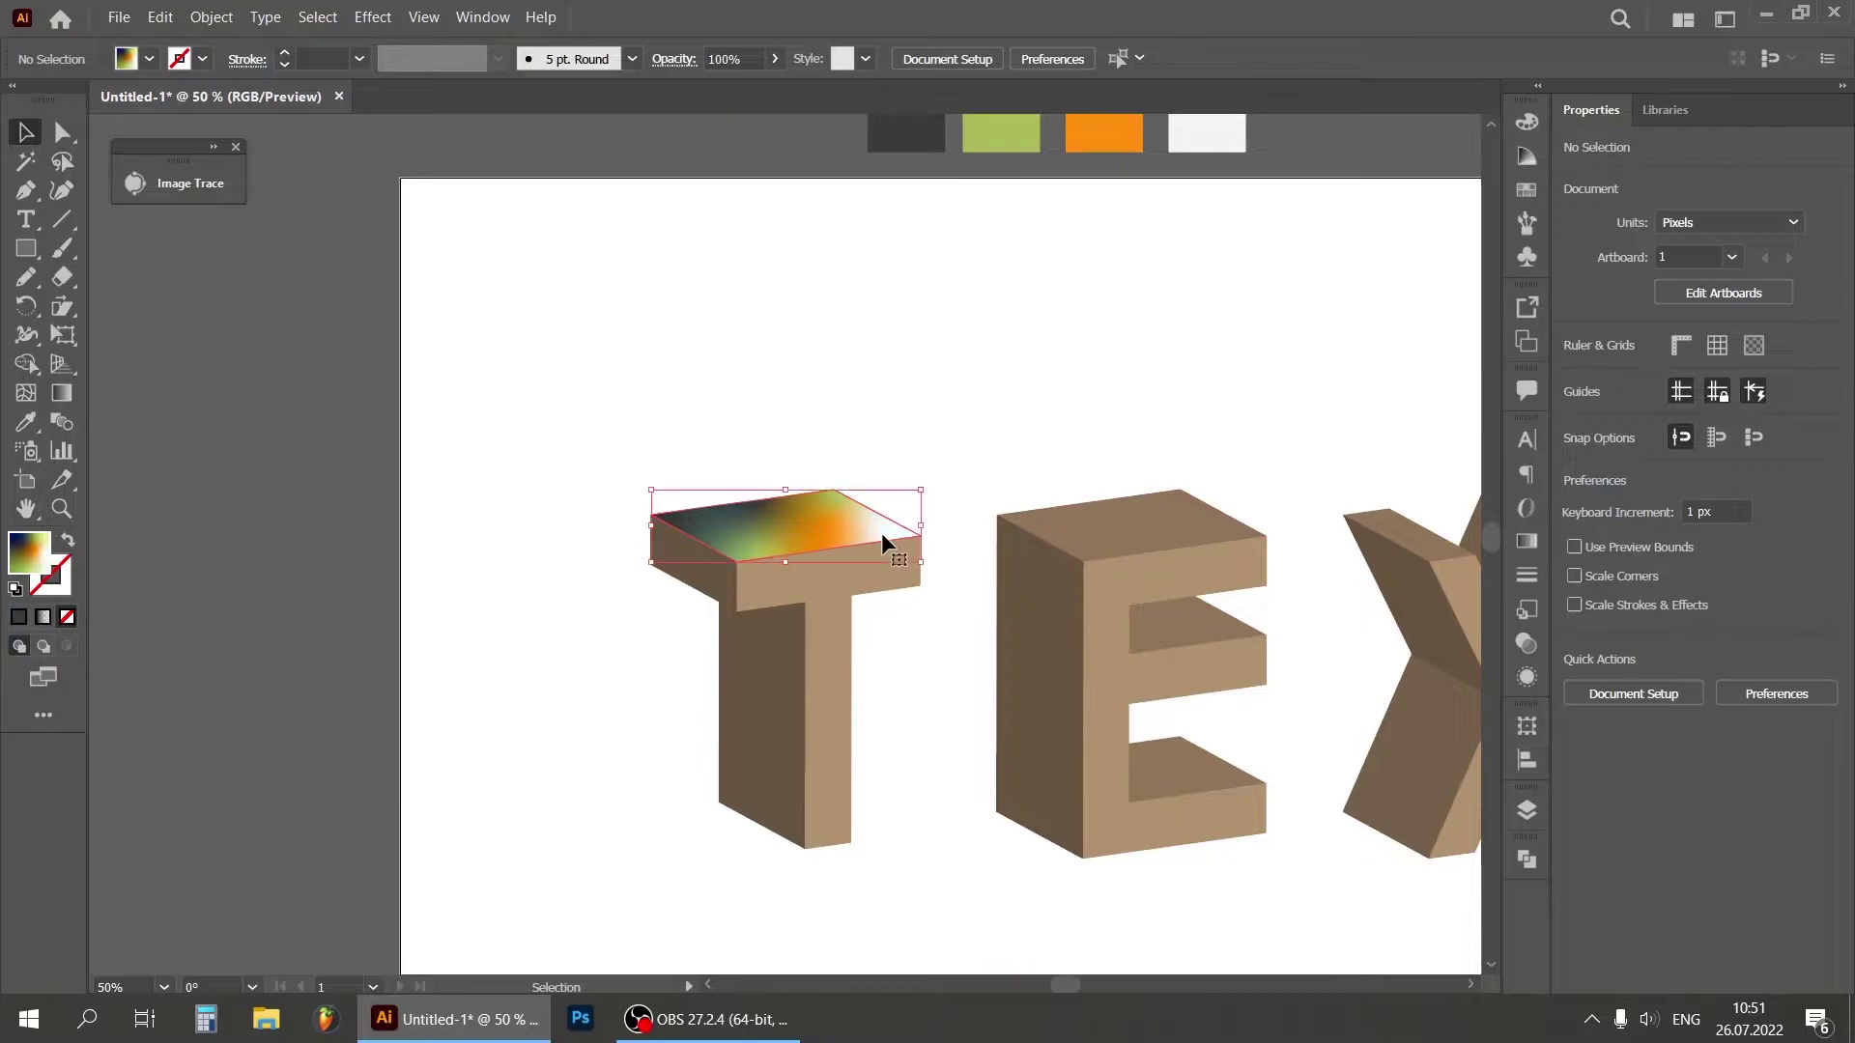
{"action": "key", "text": "g"}
{"action": "mouse_move", "coordinate": [858, 534]}
{"action": "left_mouse_down"}
{"action": "mouse_move", "coordinate": [828, 526]}
{"action": "mouse_move", "coordinate": [877, 525]}
{"action": "mouse_move", "coordinate": [823, 536]}
{"action": "left_mouse_up"}
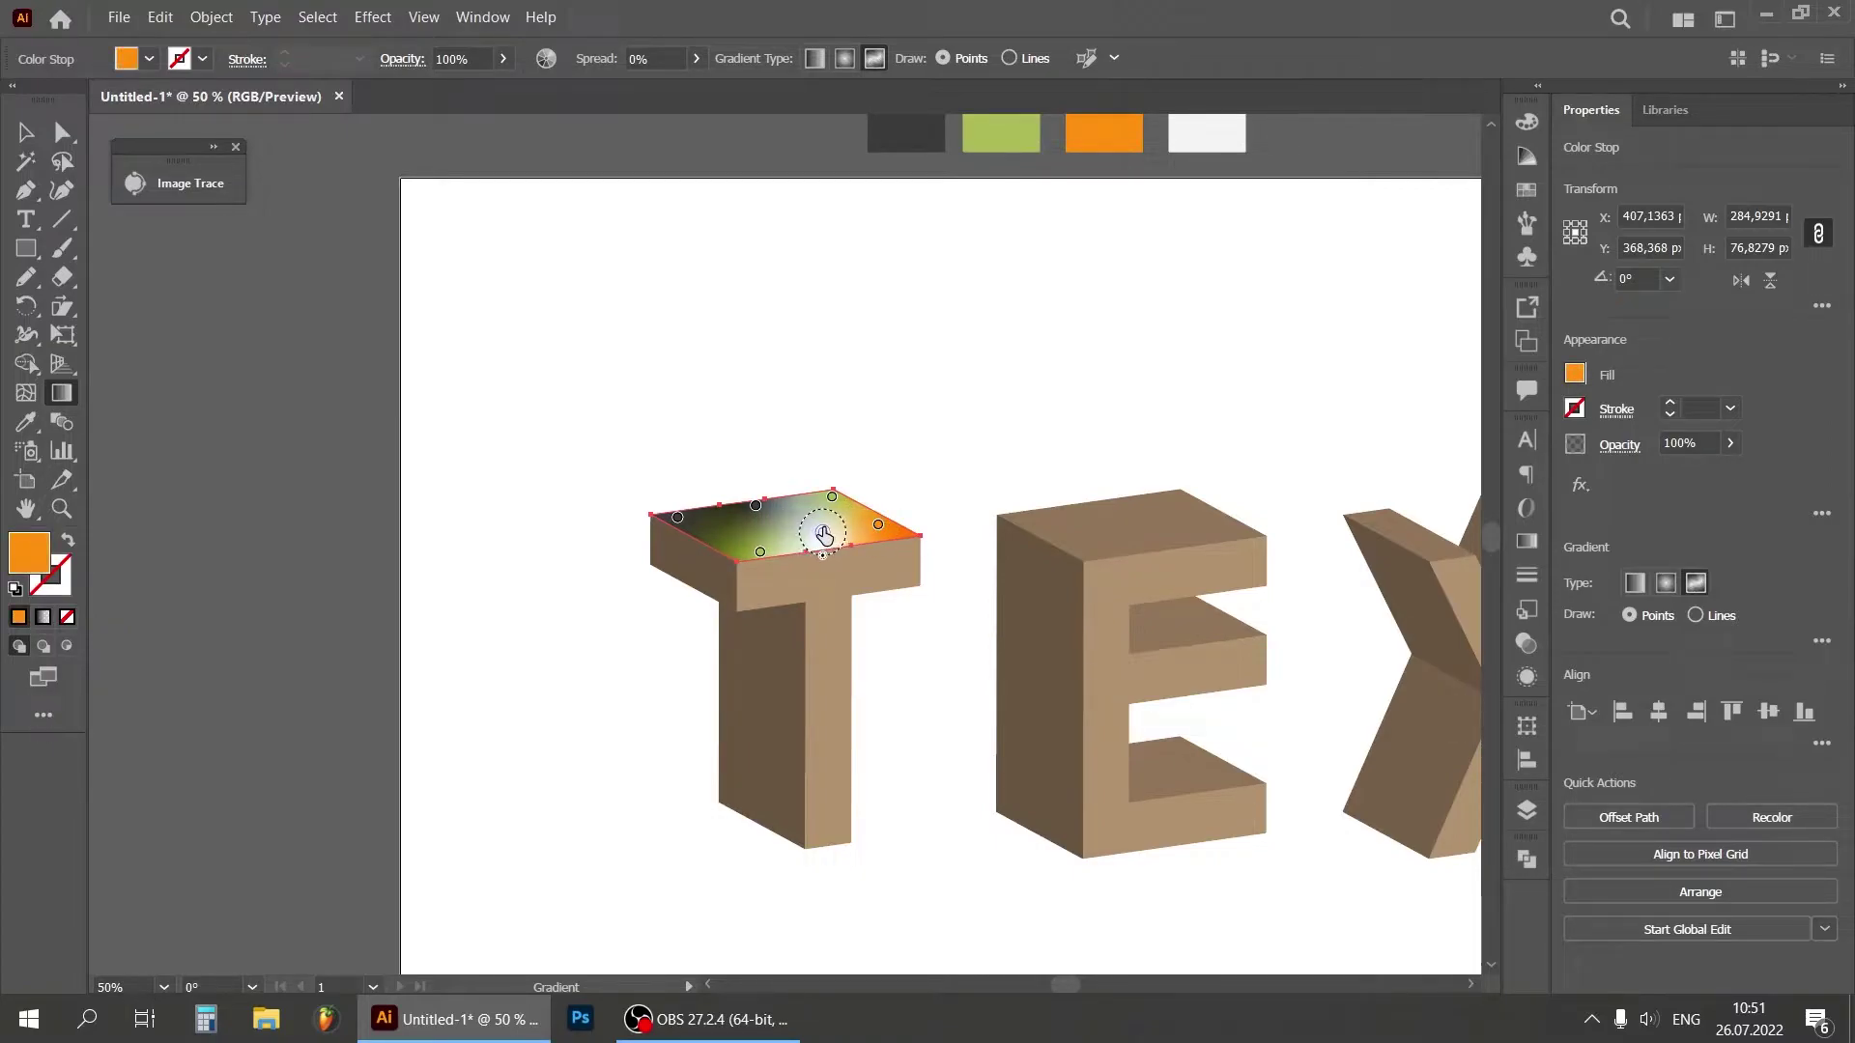
{"action": "key", "text": "v"}
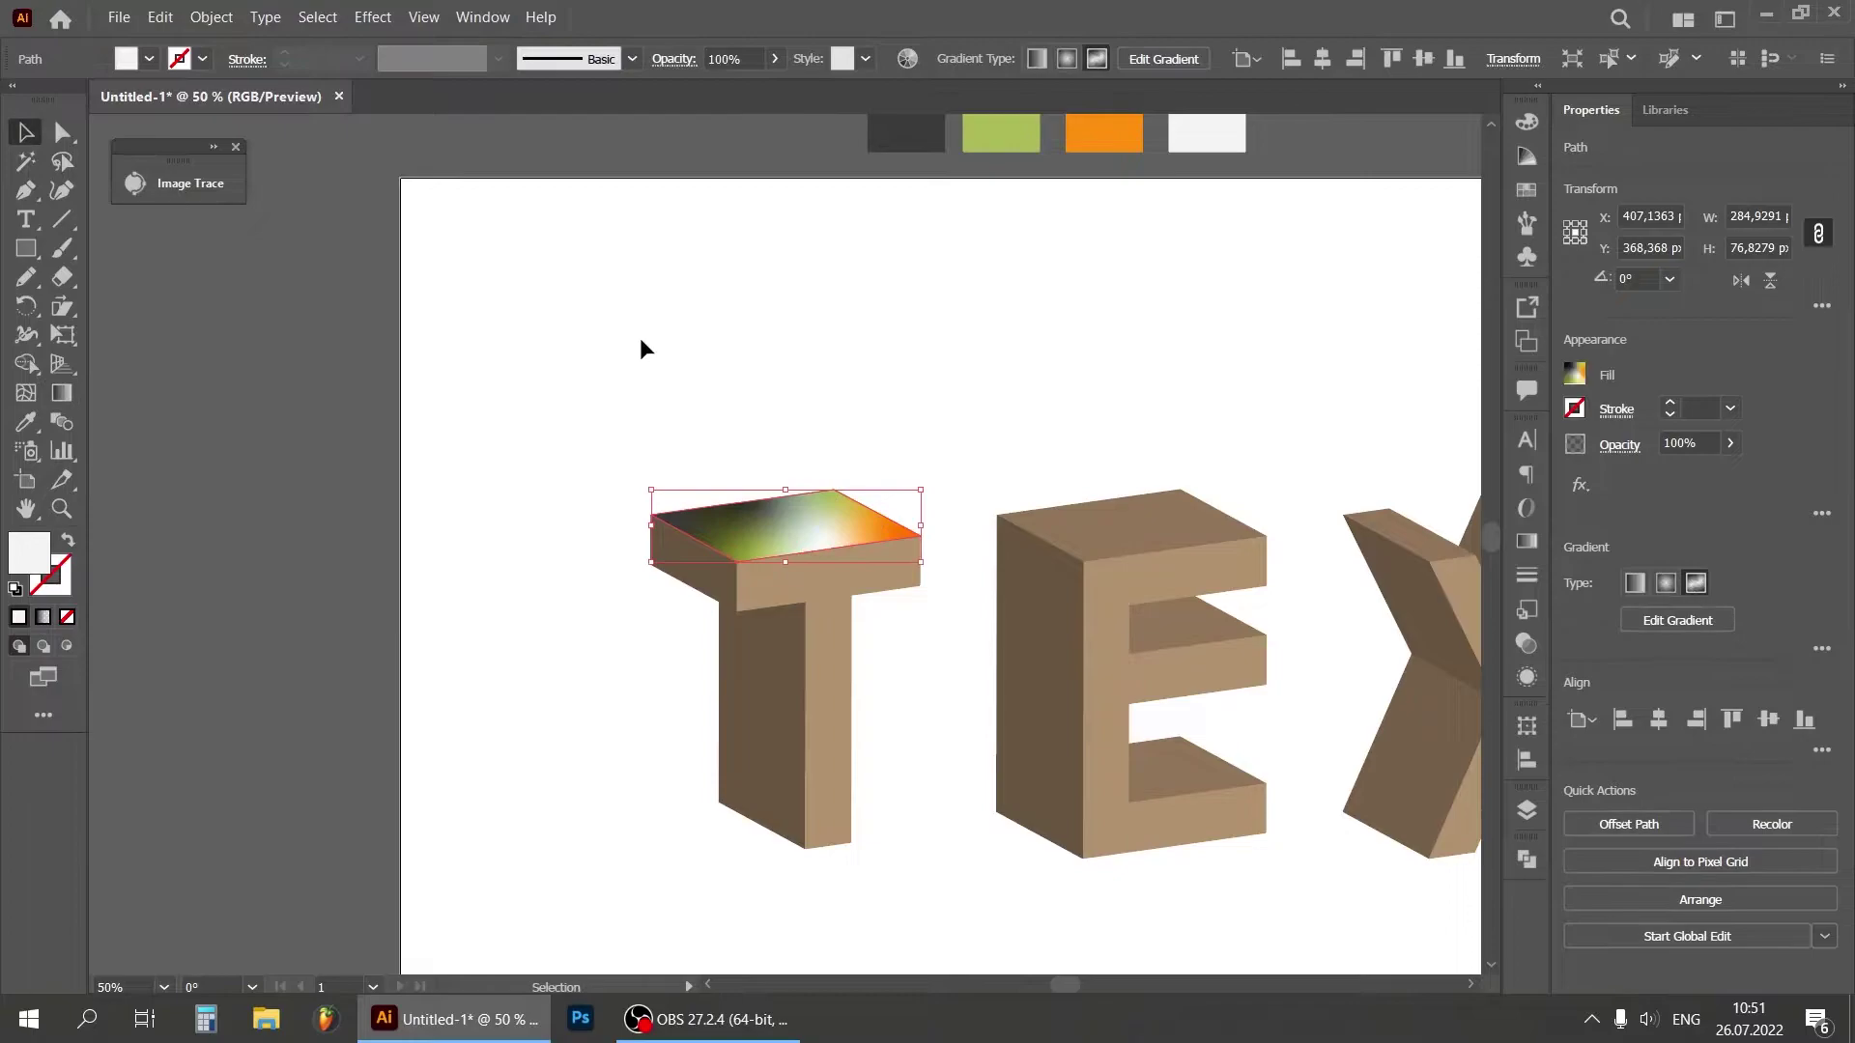
{"action": "left_click", "coordinate": [641, 348]}
Step: Apply a Freeform gradient to the crossbar's left end face
{"action": "left_click", "coordinate": [715, 579]}
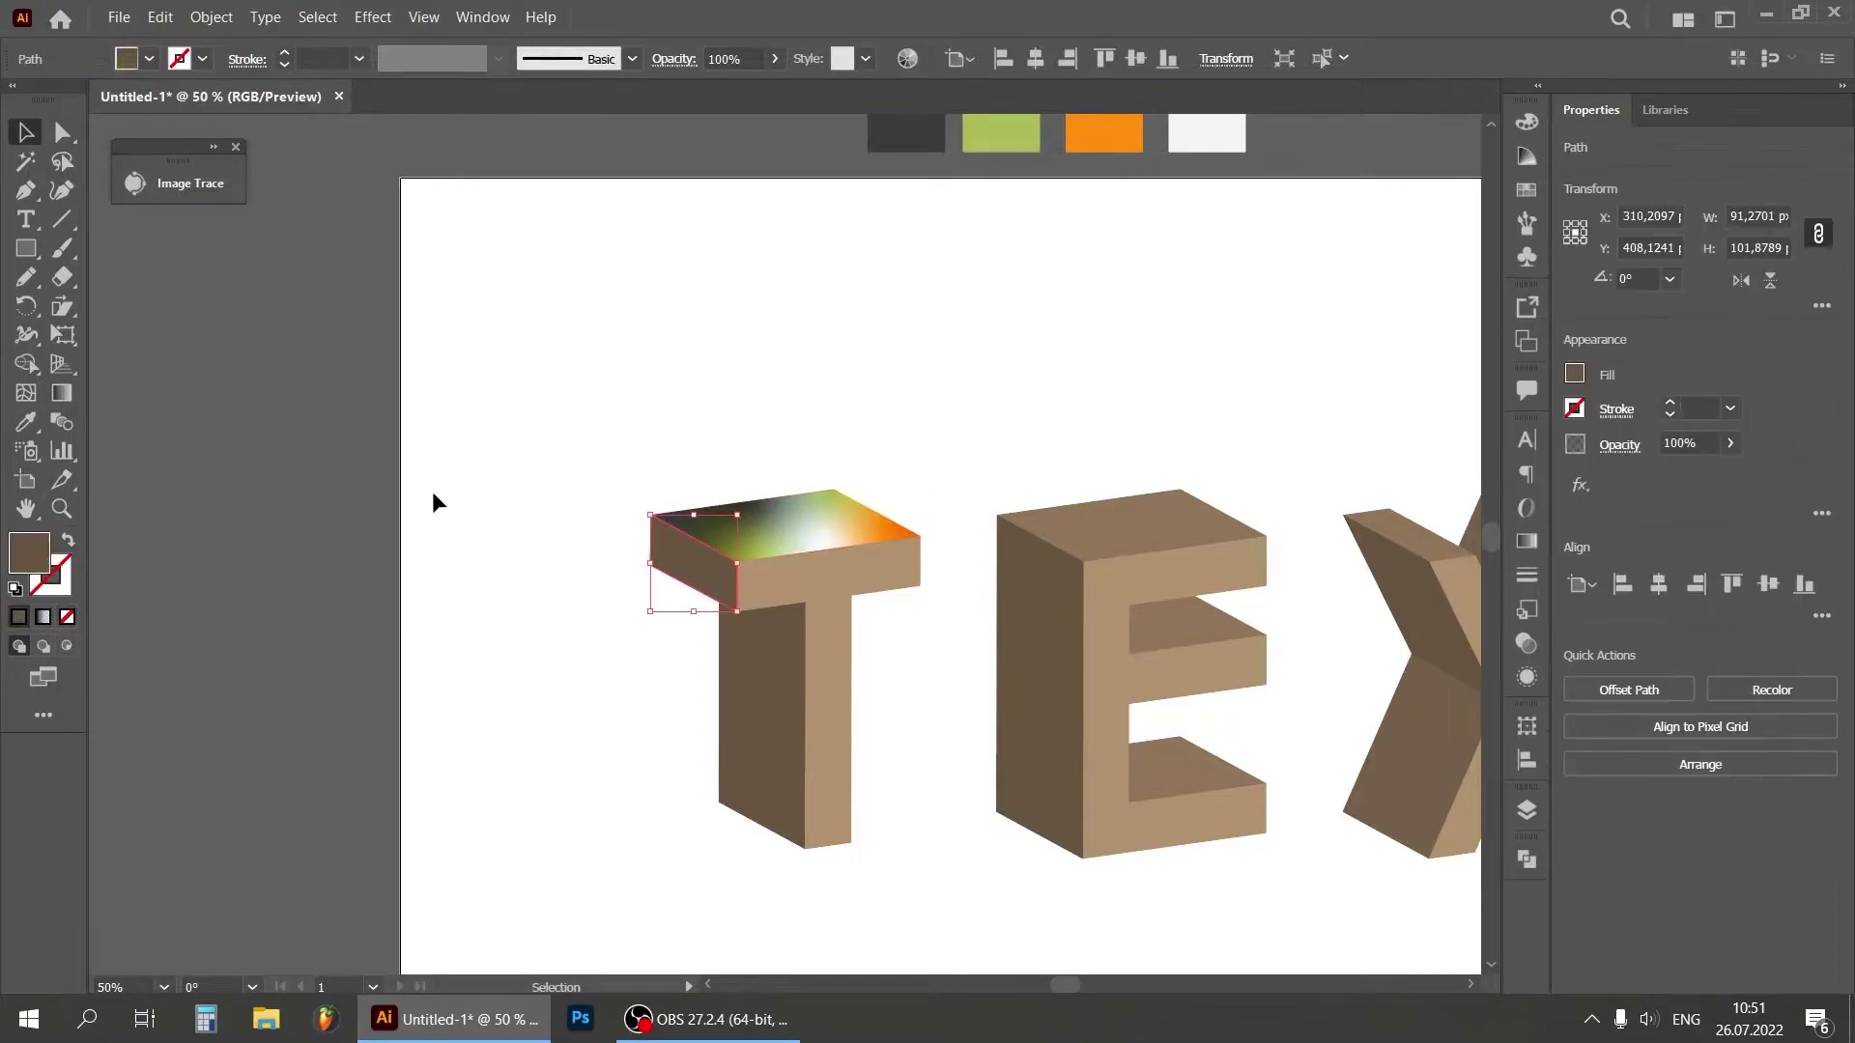
{"action": "left_click", "coordinate": [61, 394]}
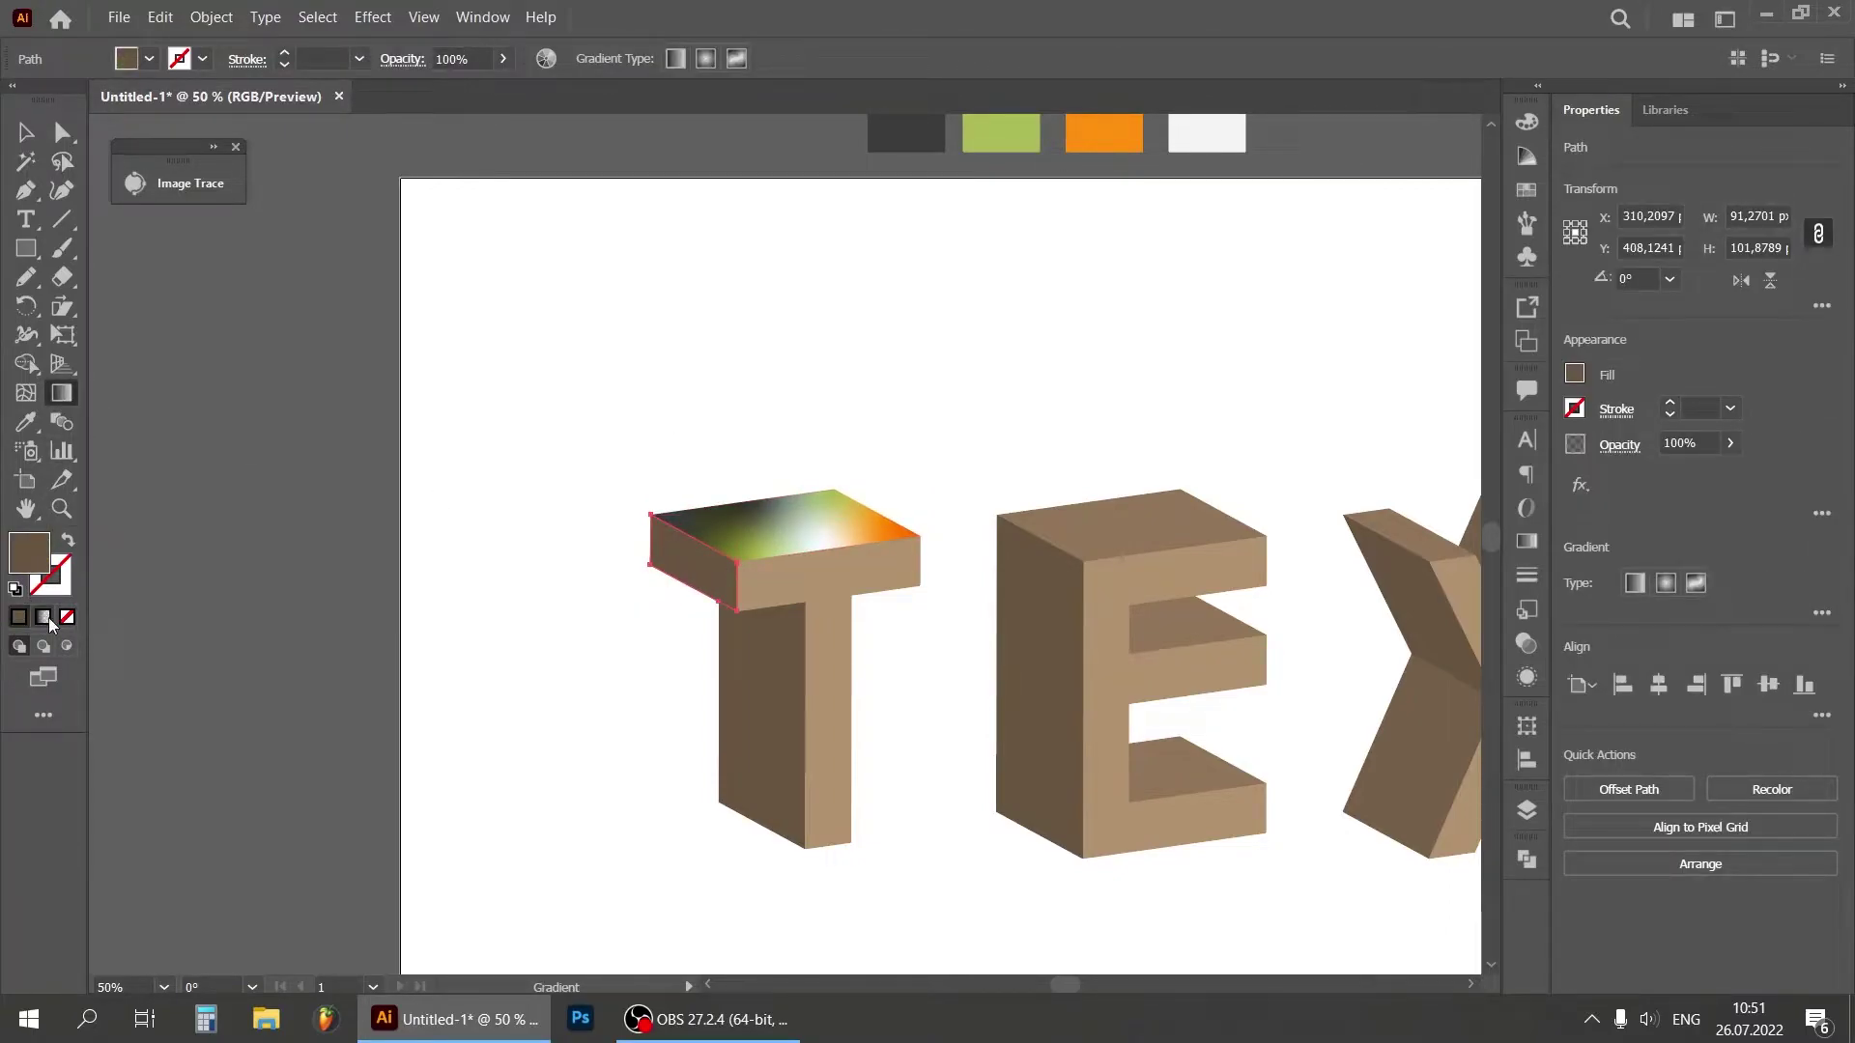
{"action": "left_click", "coordinate": [1527, 542]}
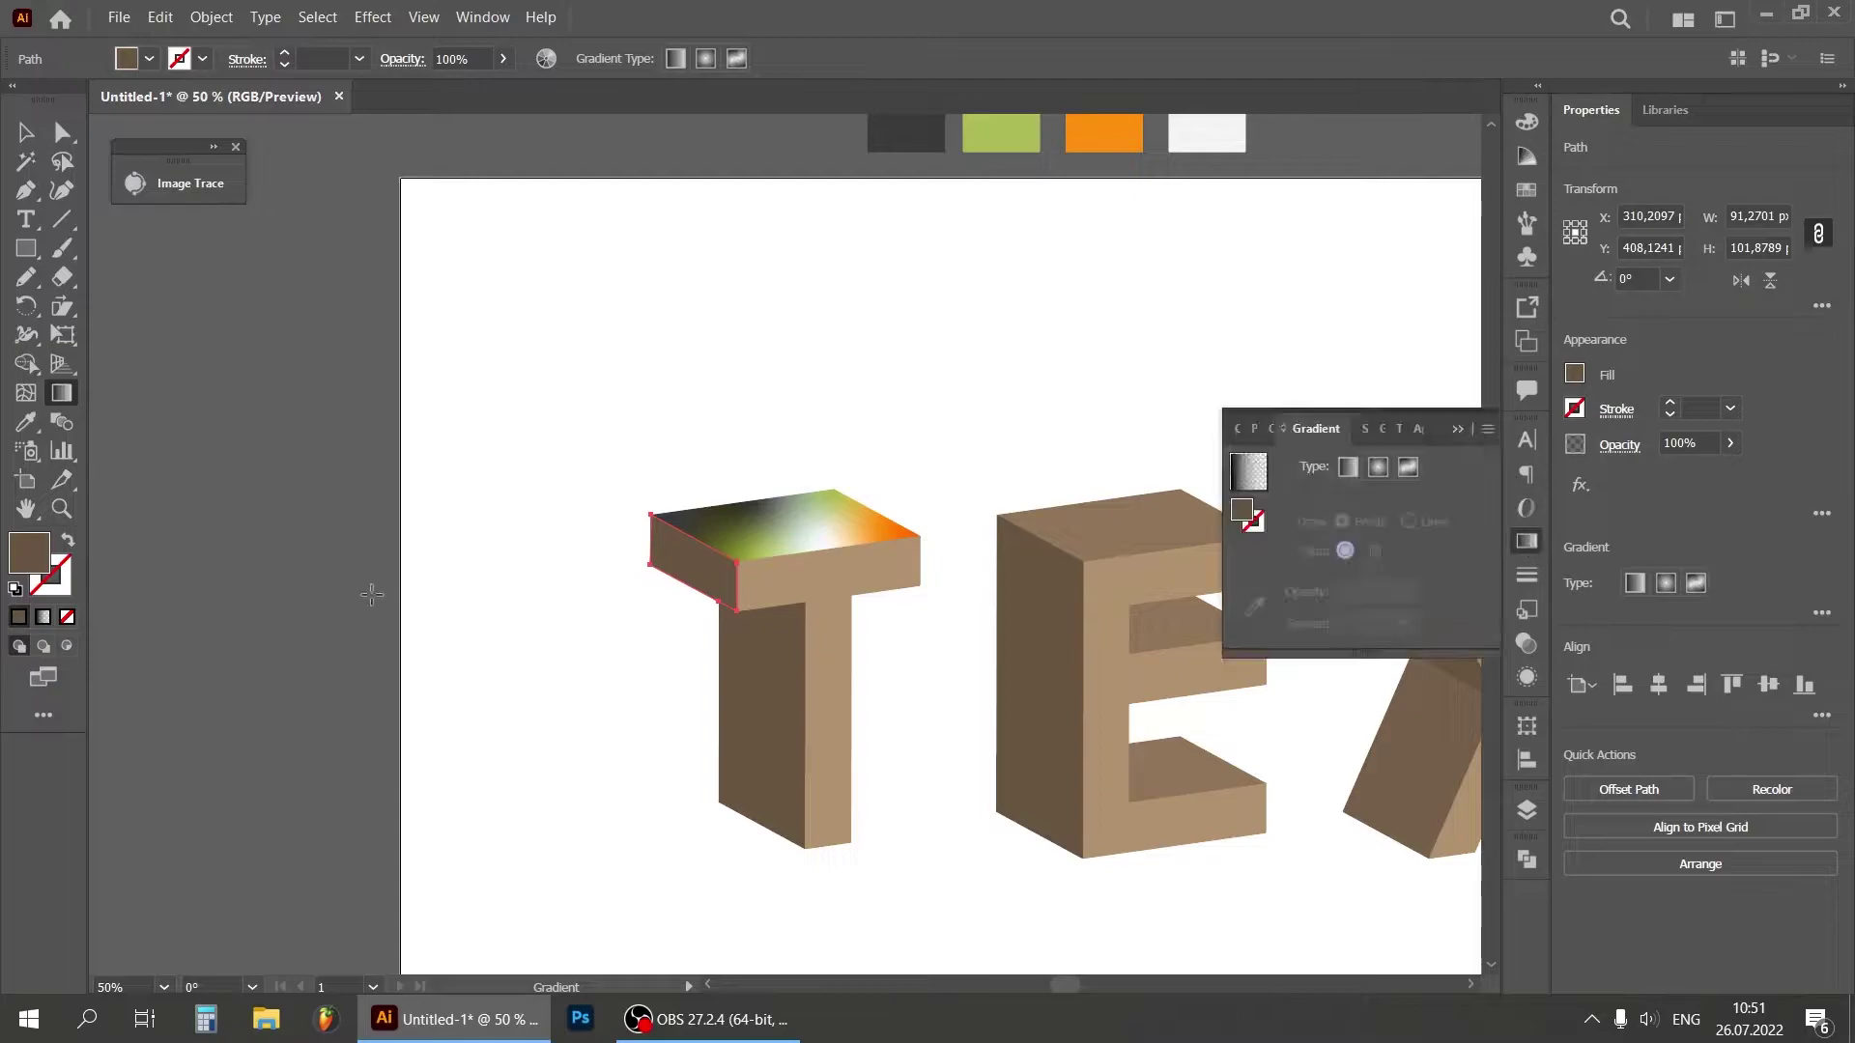
{"action": "left_click", "coordinate": [44, 617]}
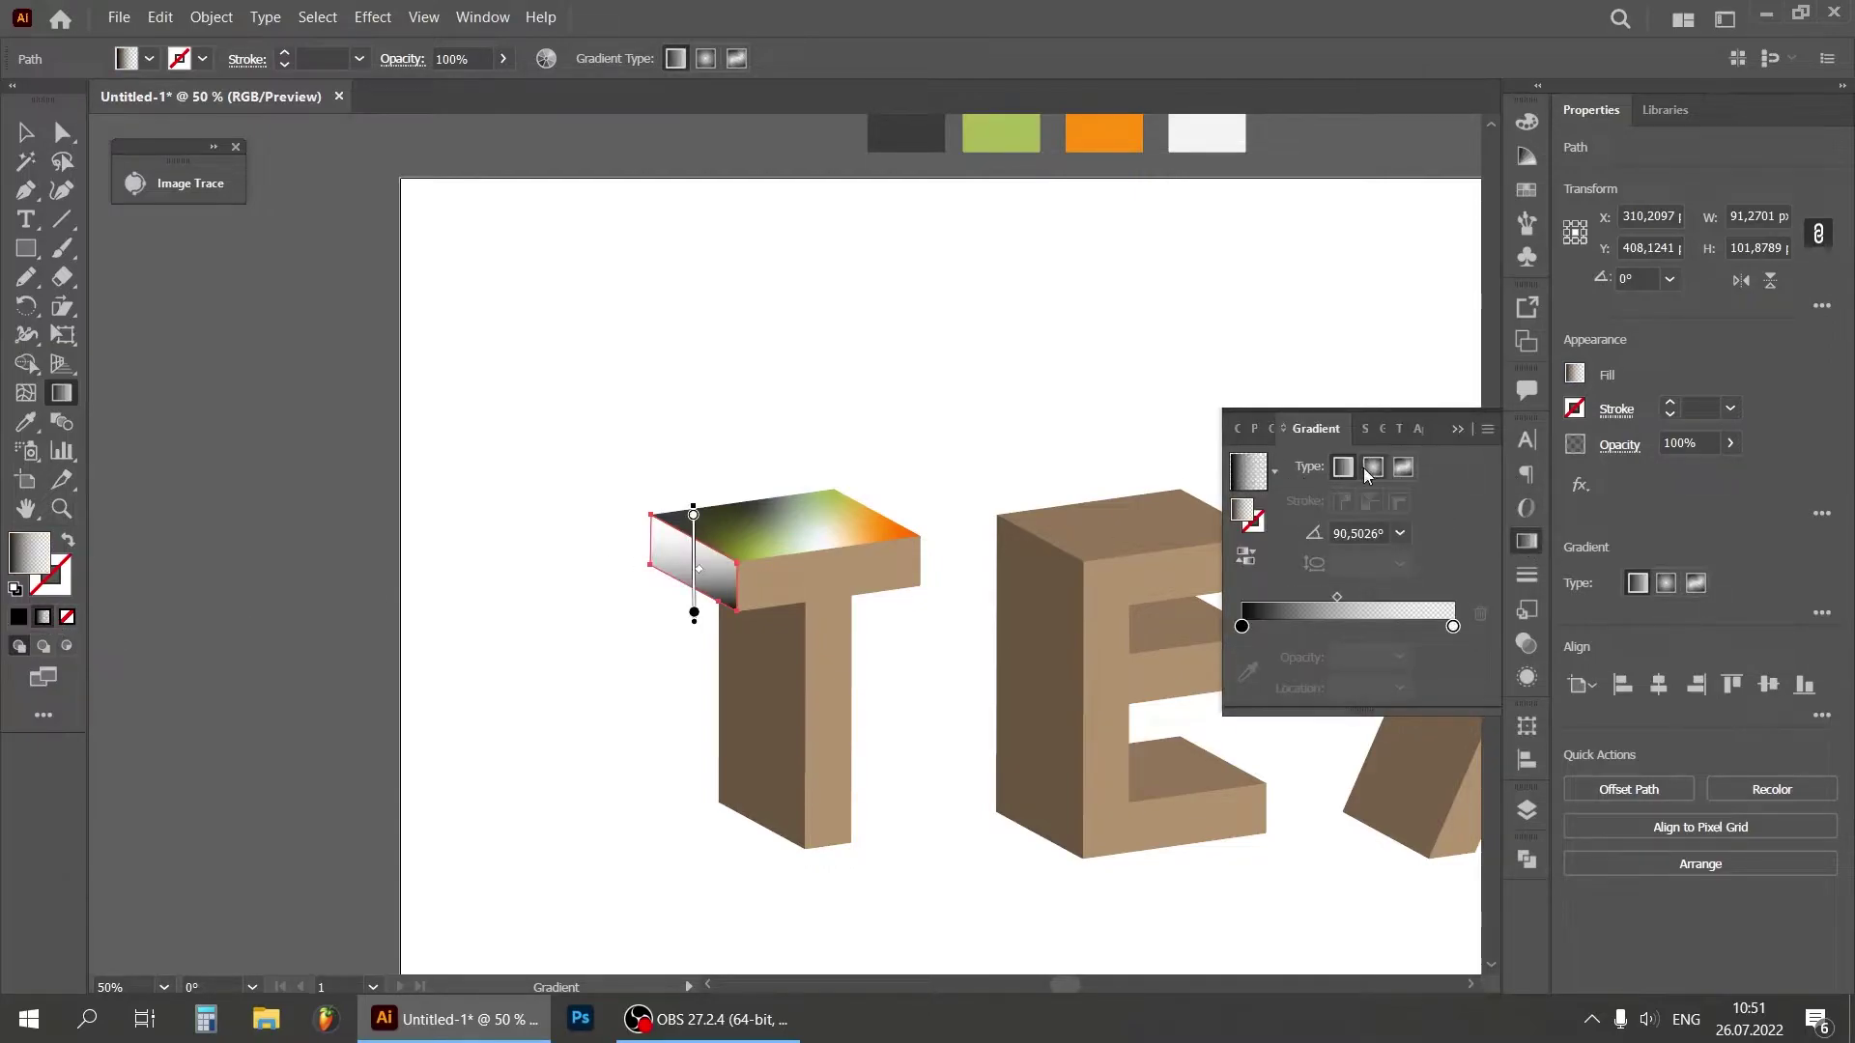
{"action": "left_click", "coordinate": [1403, 468]}
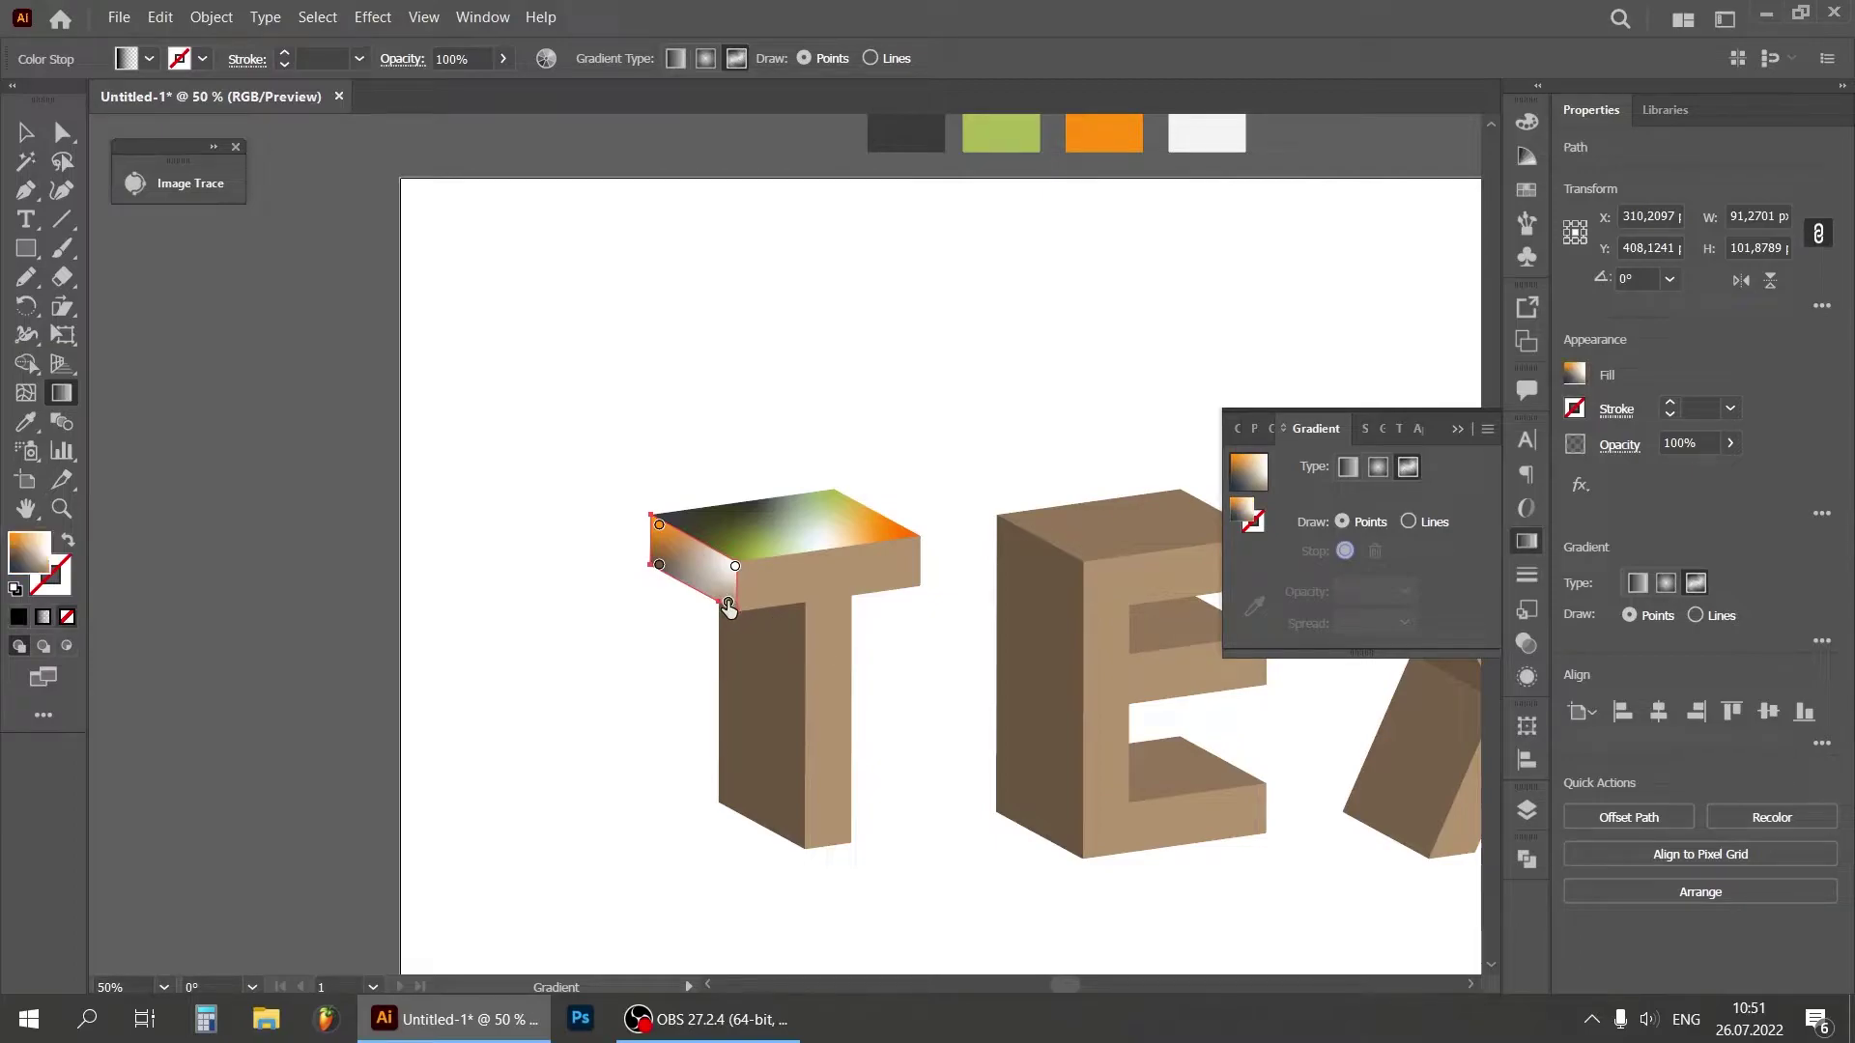
Step: Remove the corner and brown default colour points and add a new point on the end face
{"action": "left_click", "coordinate": [729, 604]}
{"action": "left_click_drag", "start_coordinate": [728, 603], "coordinate": [730, 632]}
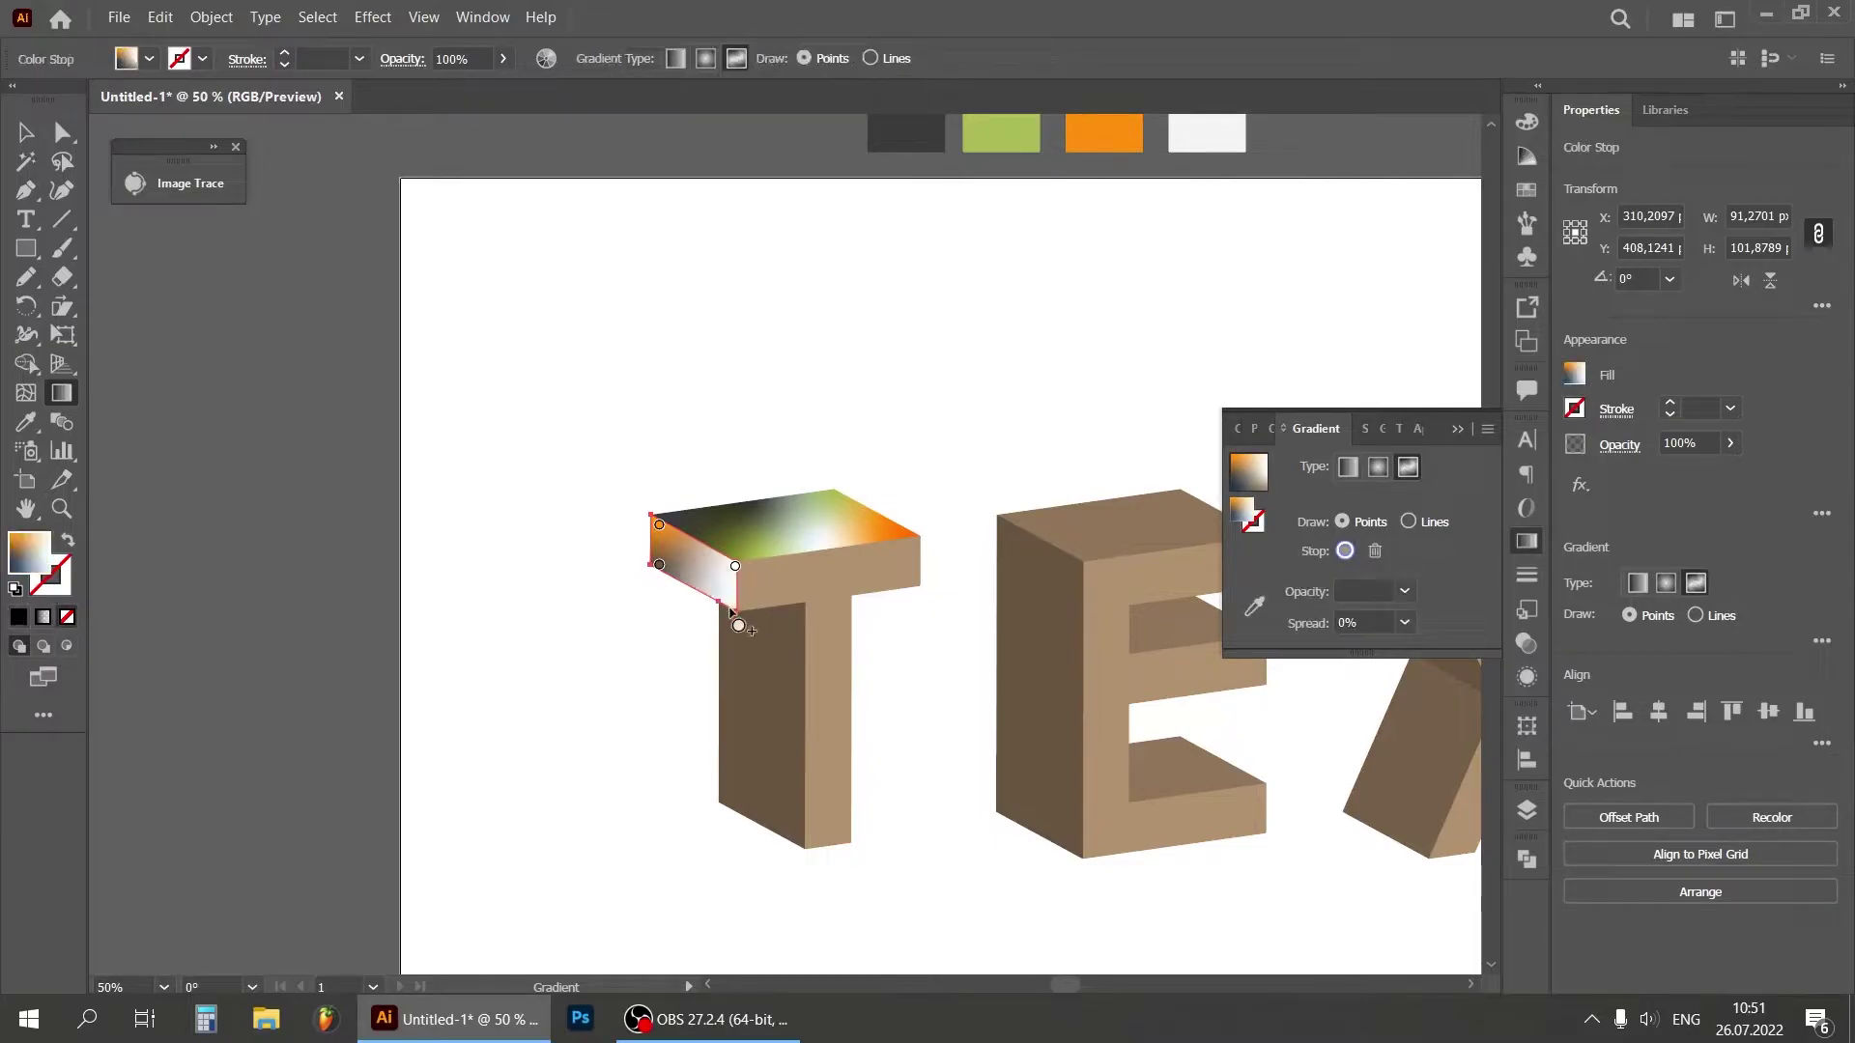
{"action": "left_click", "coordinate": [735, 567]}
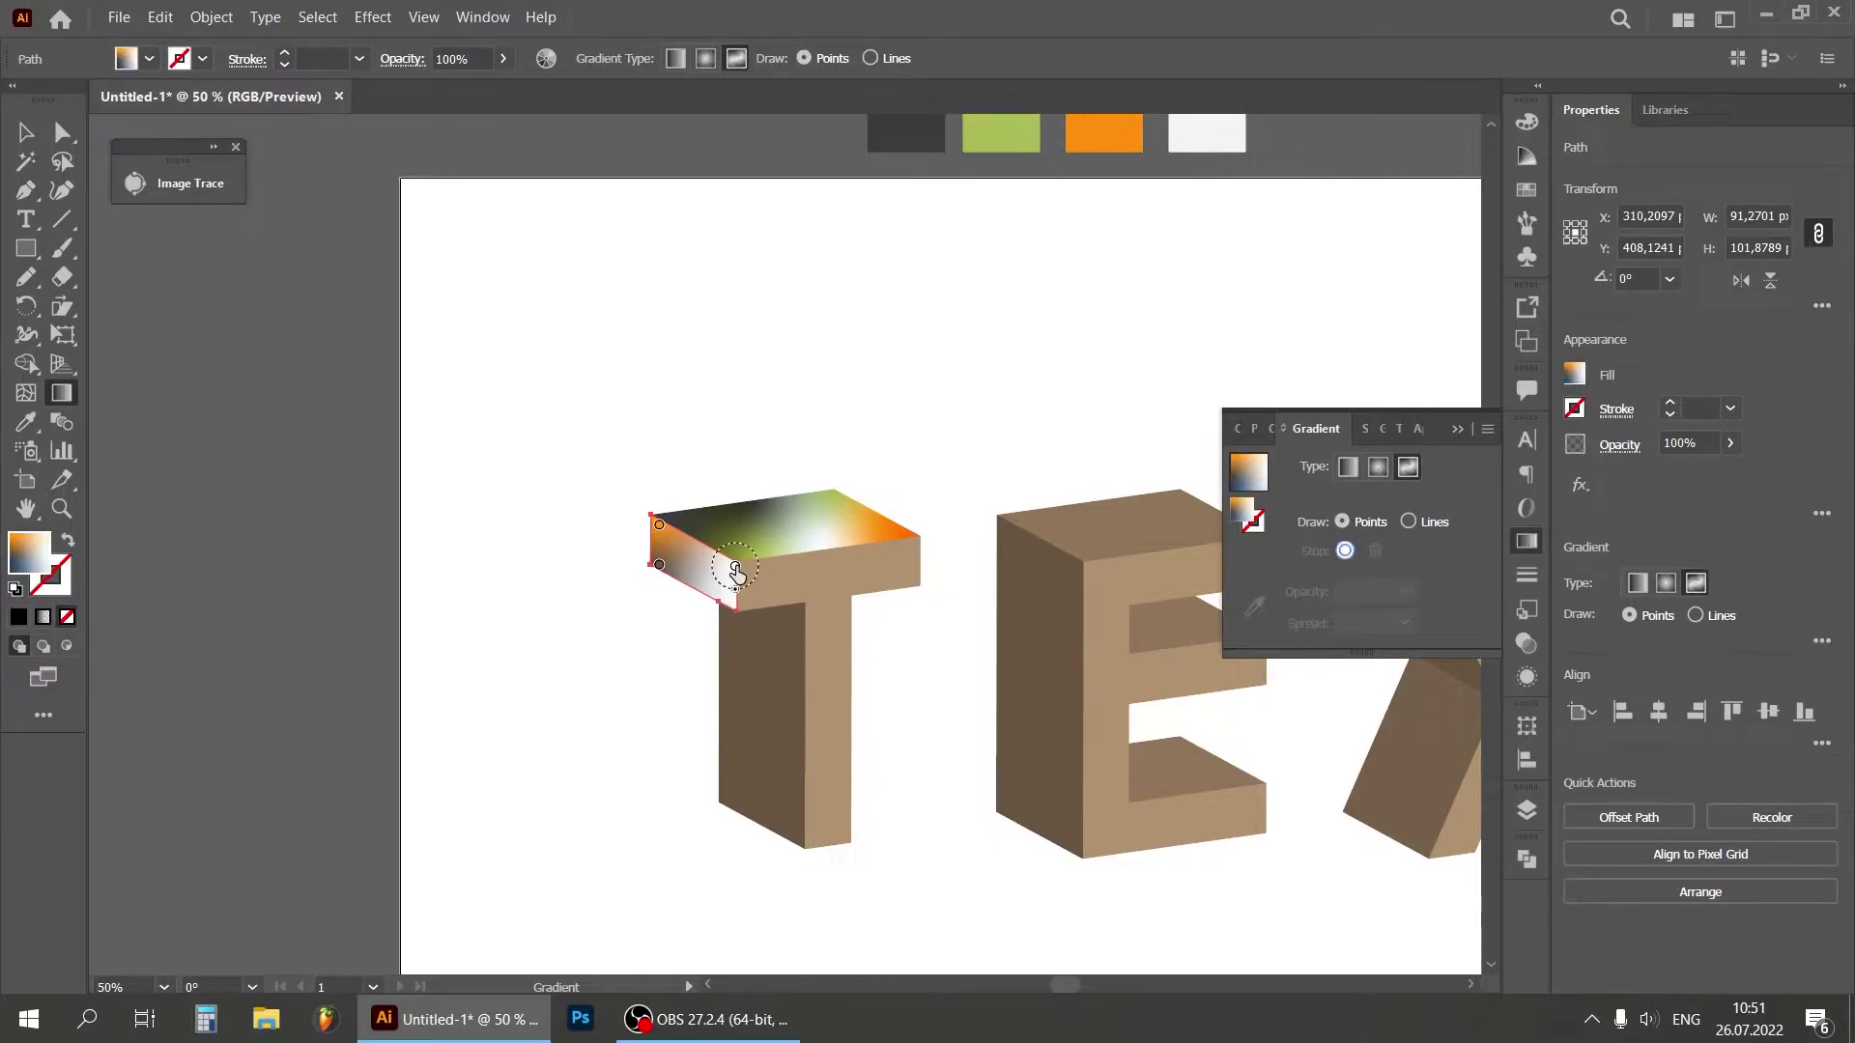
{"action": "left_click", "coordinate": [659, 567]}
{"action": "key", "text": "Delete"}
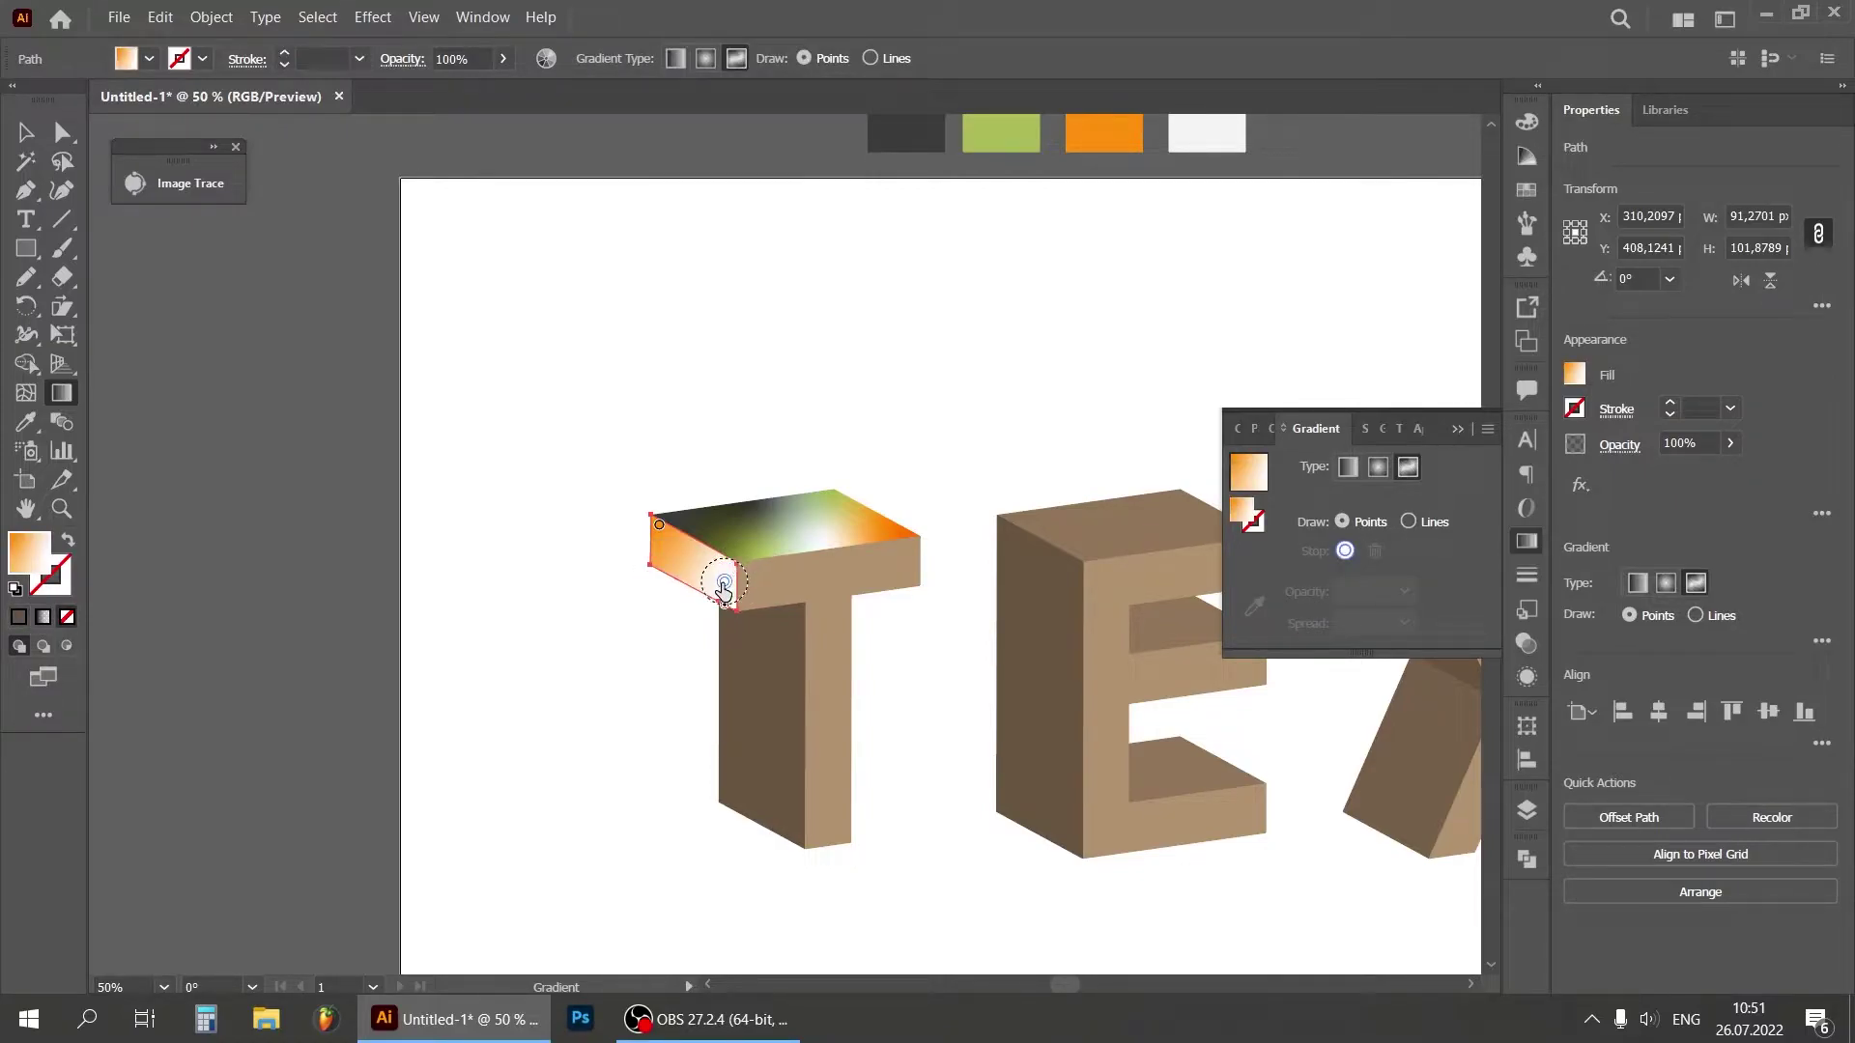
Step: Add a green colour point on the end face and move it lower
{"action": "left_click", "coordinate": [723, 582]}
{"action": "left_click", "coordinate": [1253, 605]}
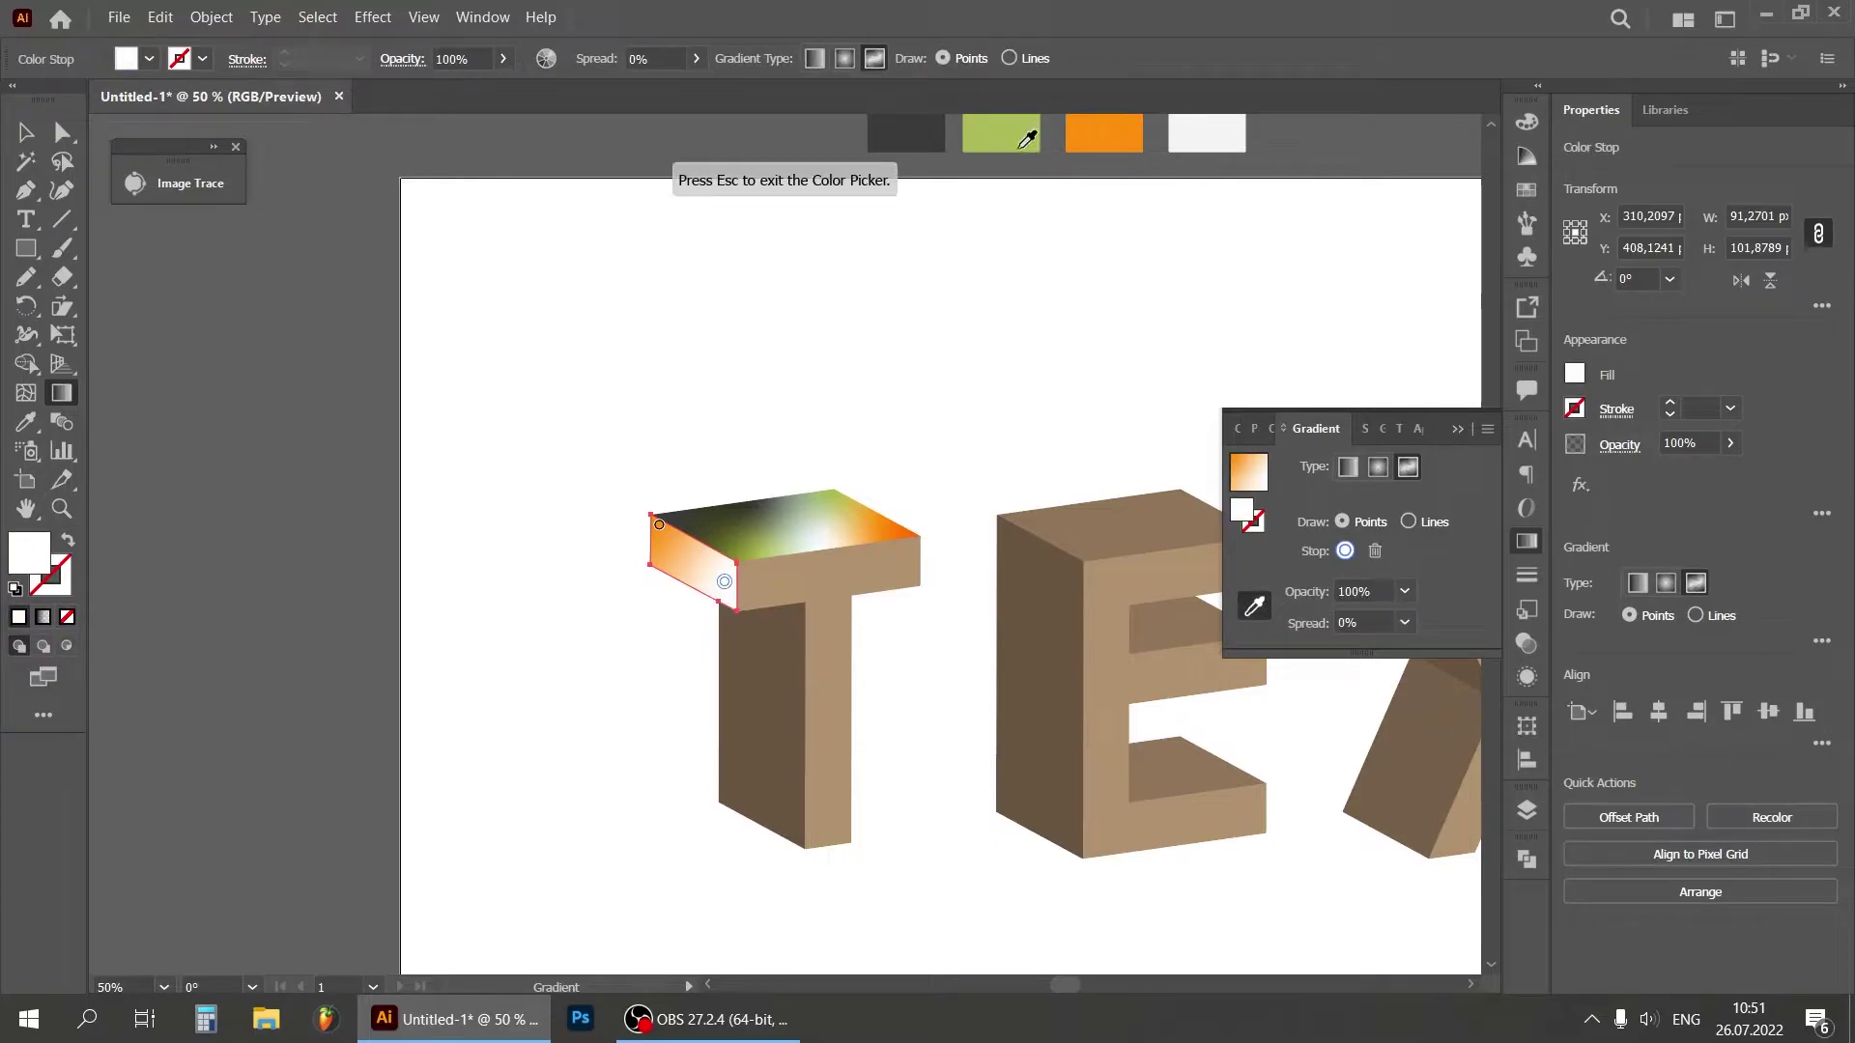
{"action": "left_click", "coordinate": [1021, 147]}
{"action": "left_click_drag", "start_coordinate": [659, 525], "coordinate": [666, 550]}
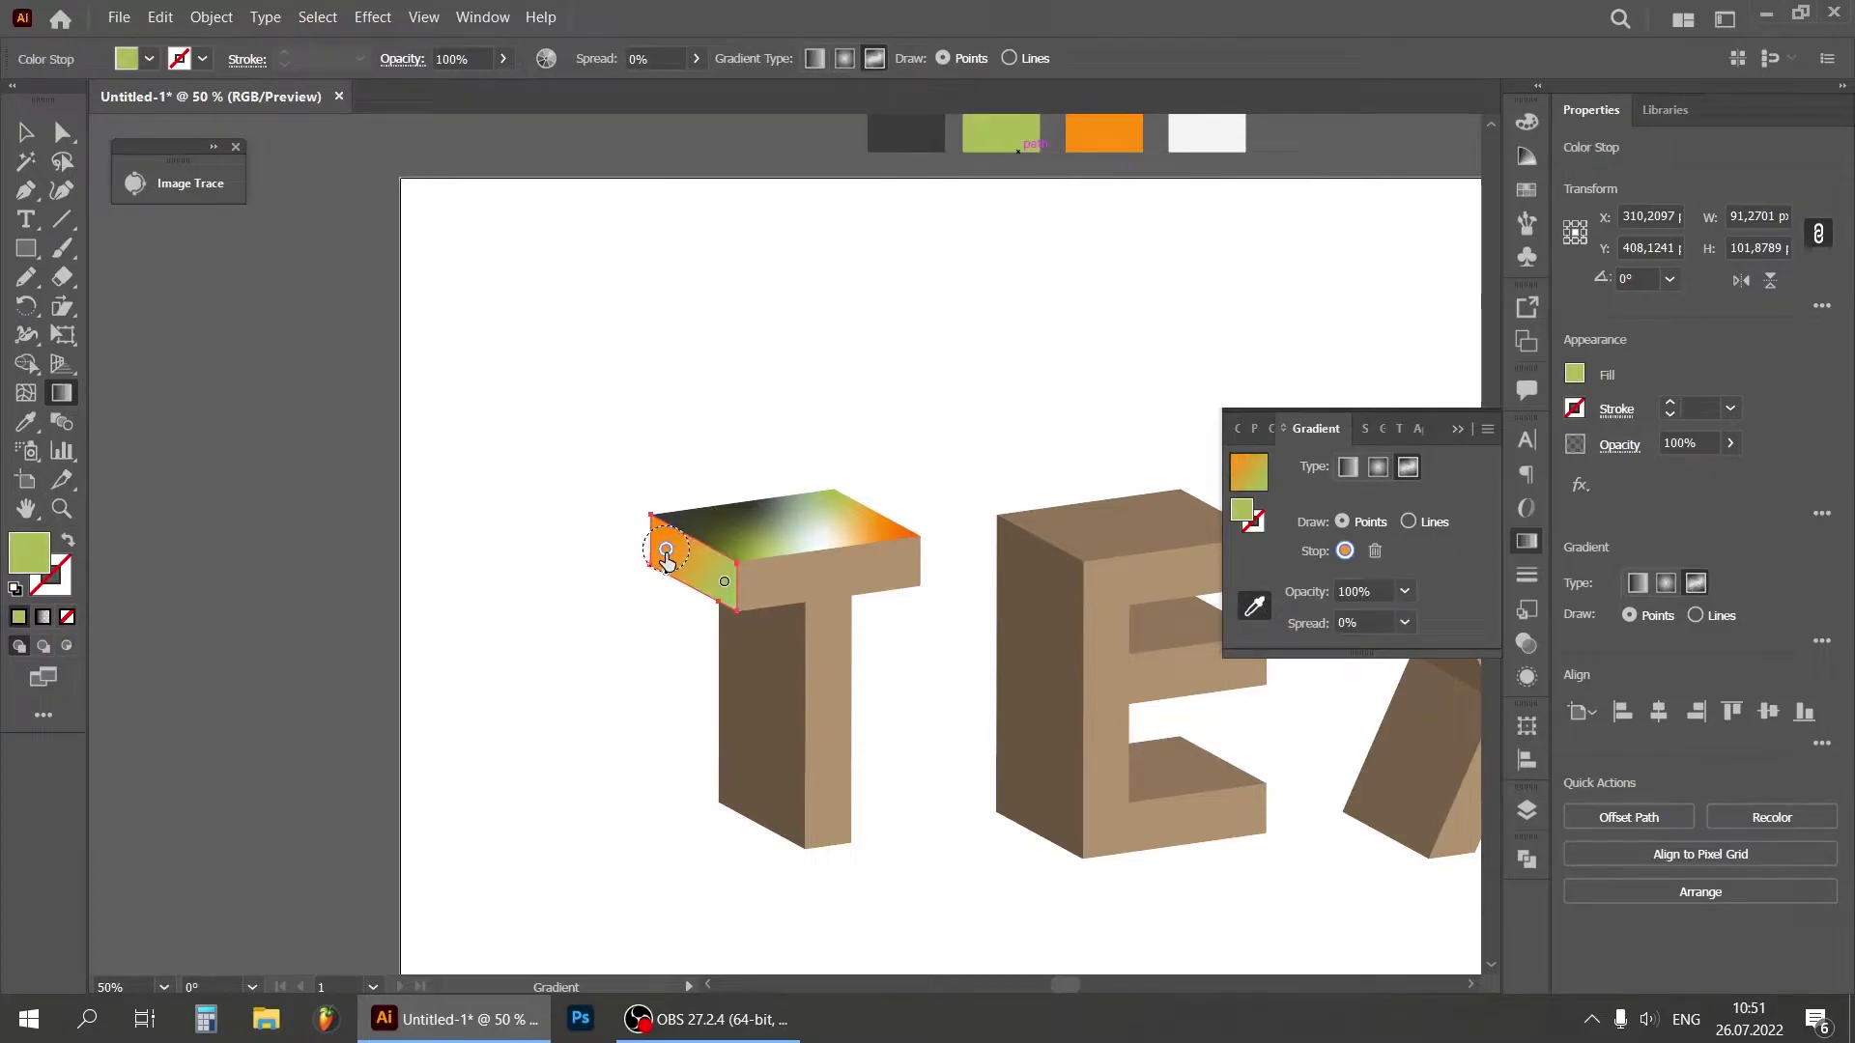
Step: Recolour the points dark grey and orange, widening the orange area to the right
{"action": "left_click", "coordinate": [666, 550]}
{"action": "left_click", "coordinate": [930, 136]}
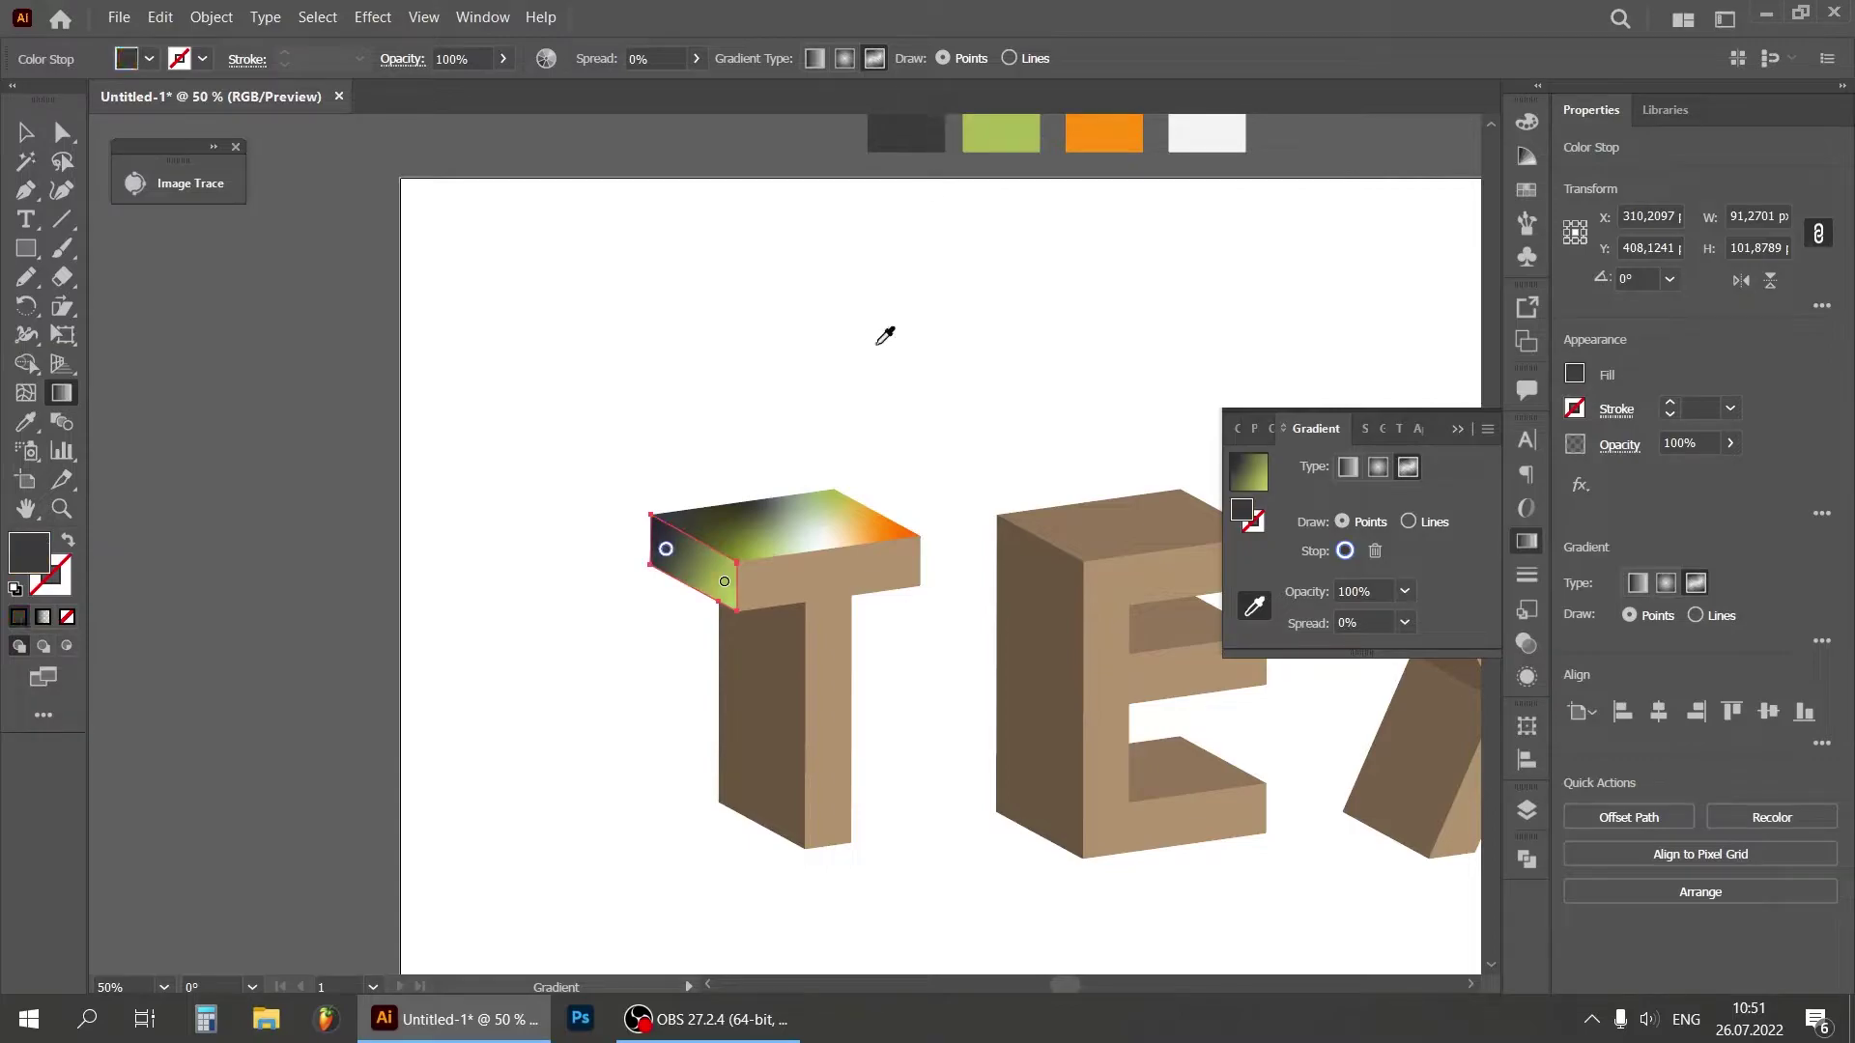
{"action": "left_click_drag", "start_coordinate": [666, 551], "coordinate": [715, 583]}
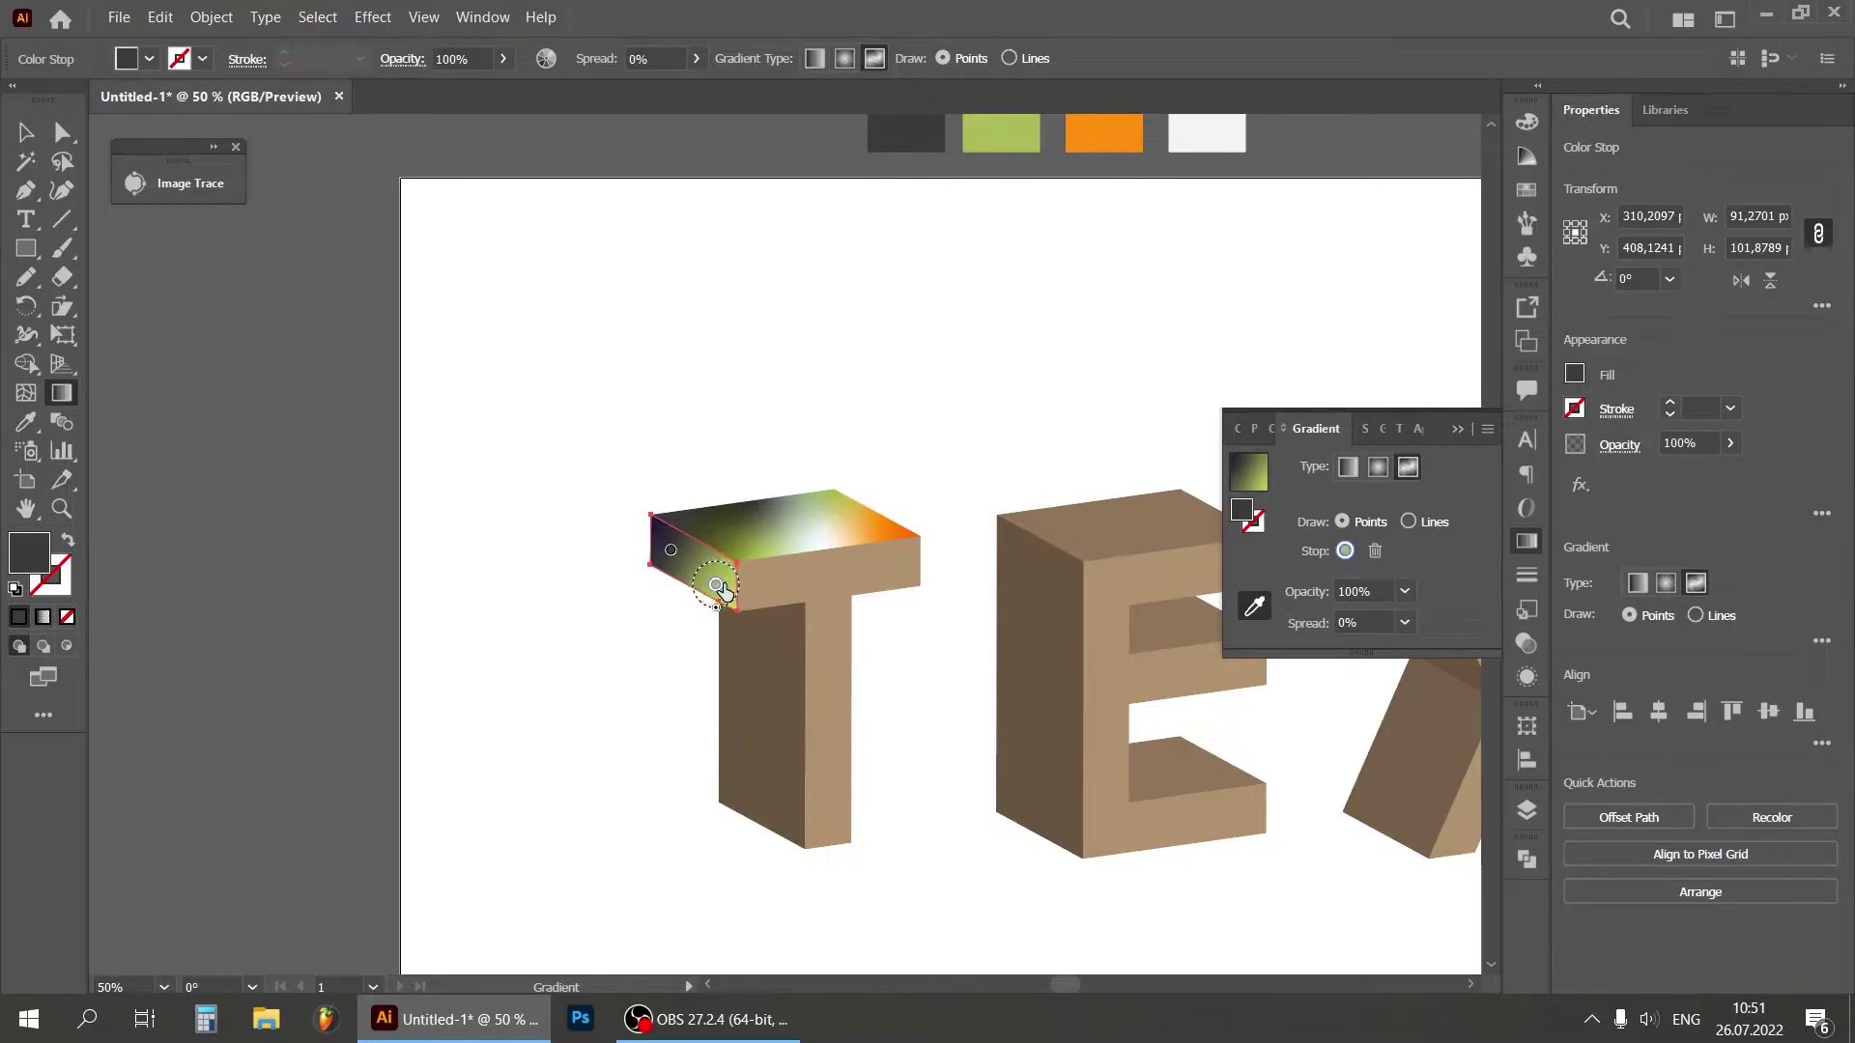
{"action": "left_click", "coordinate": [1096, 142]}
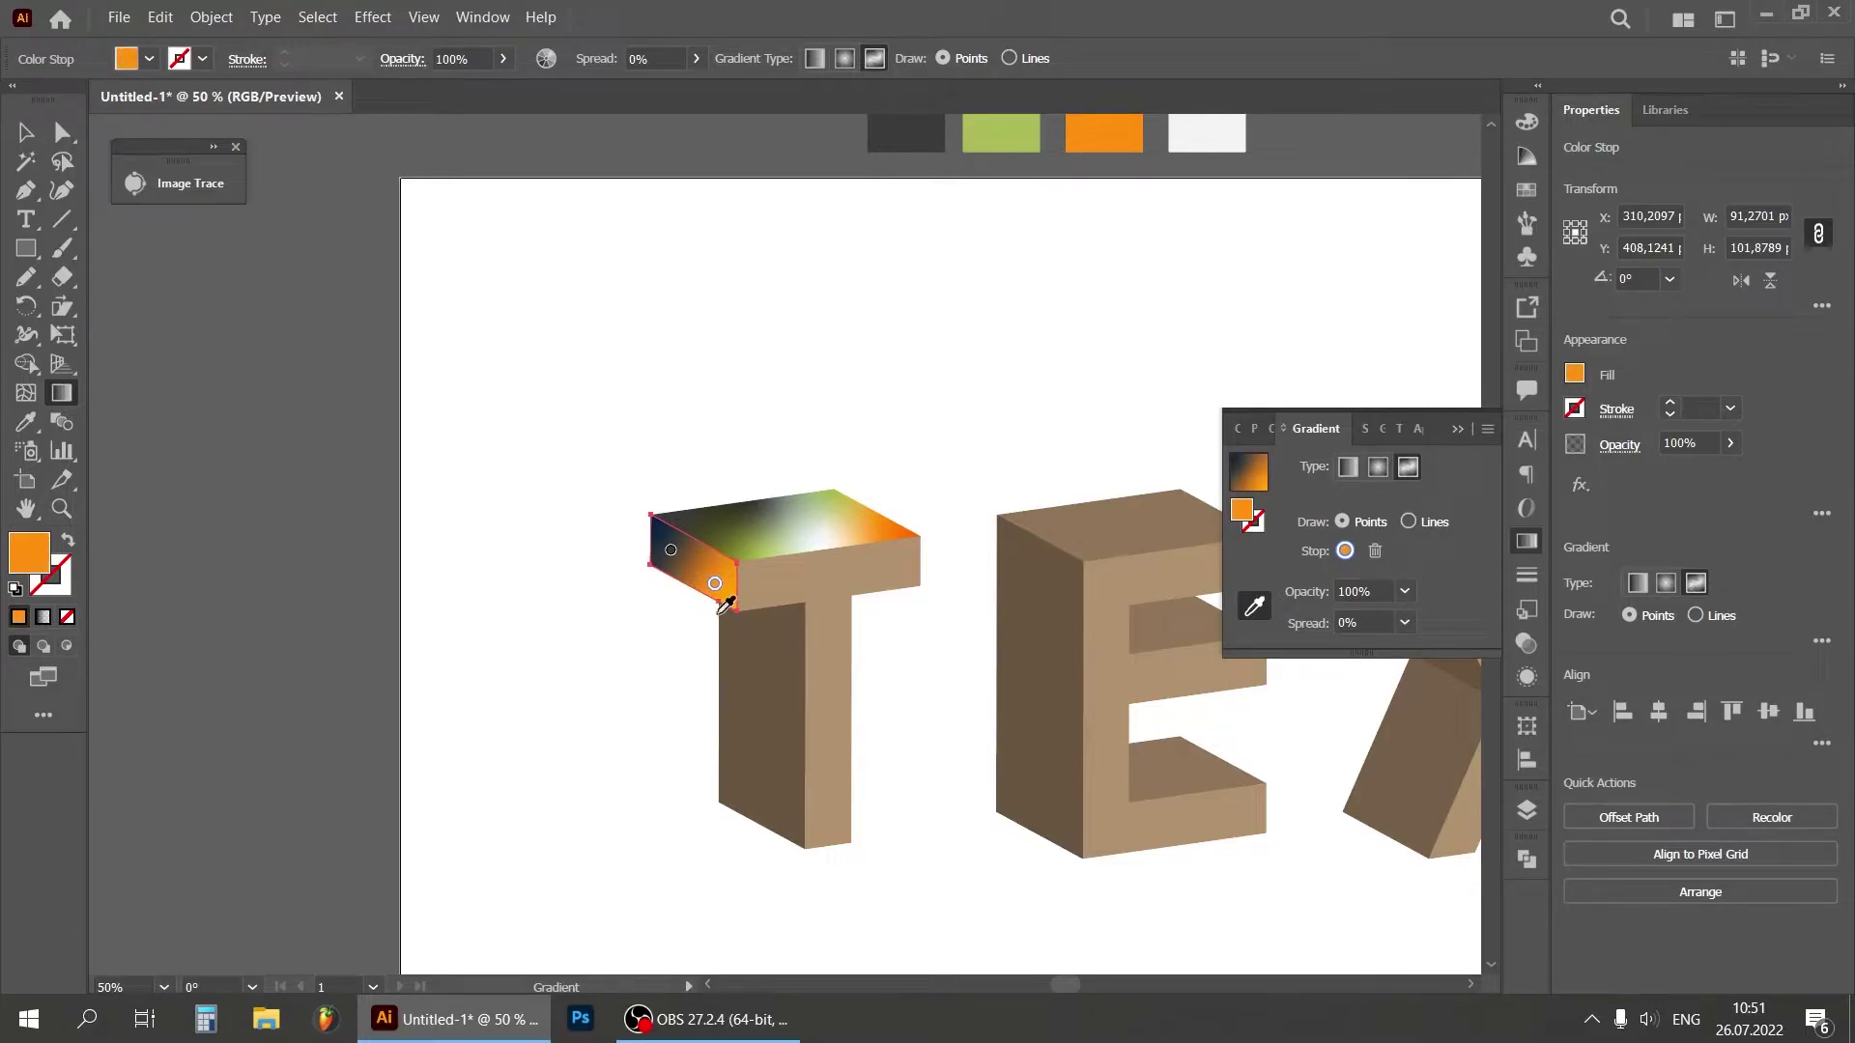
{"action": "left_click_drag", "start_coordinate": [715, 583], "coordinate": [729, 581]}
{"action": "left_click", "coordinate": [29, 133]}
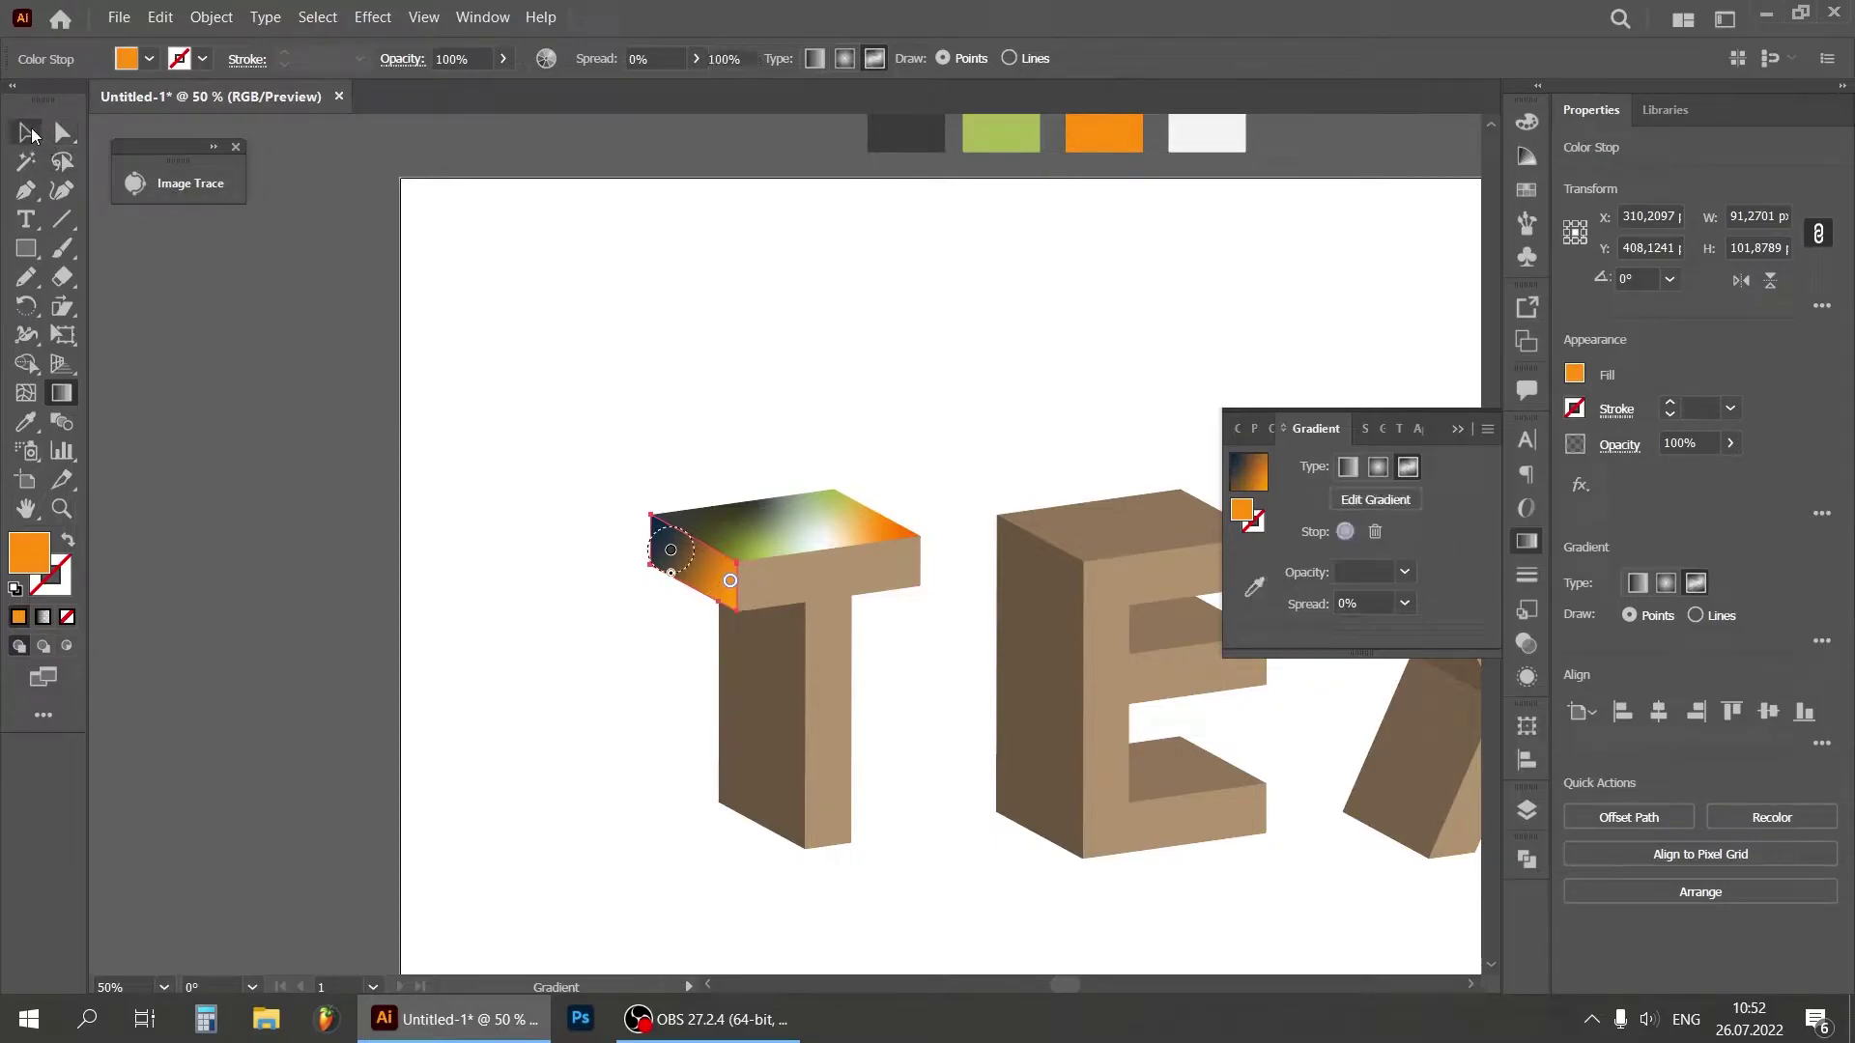
Step: Give the left face of the T's stem a Freeform gradient and lower its upper point
{"action": "left_click", "coordinate": [692, 419]}
{"action": "left_click", "coordinate": [765, 672]}
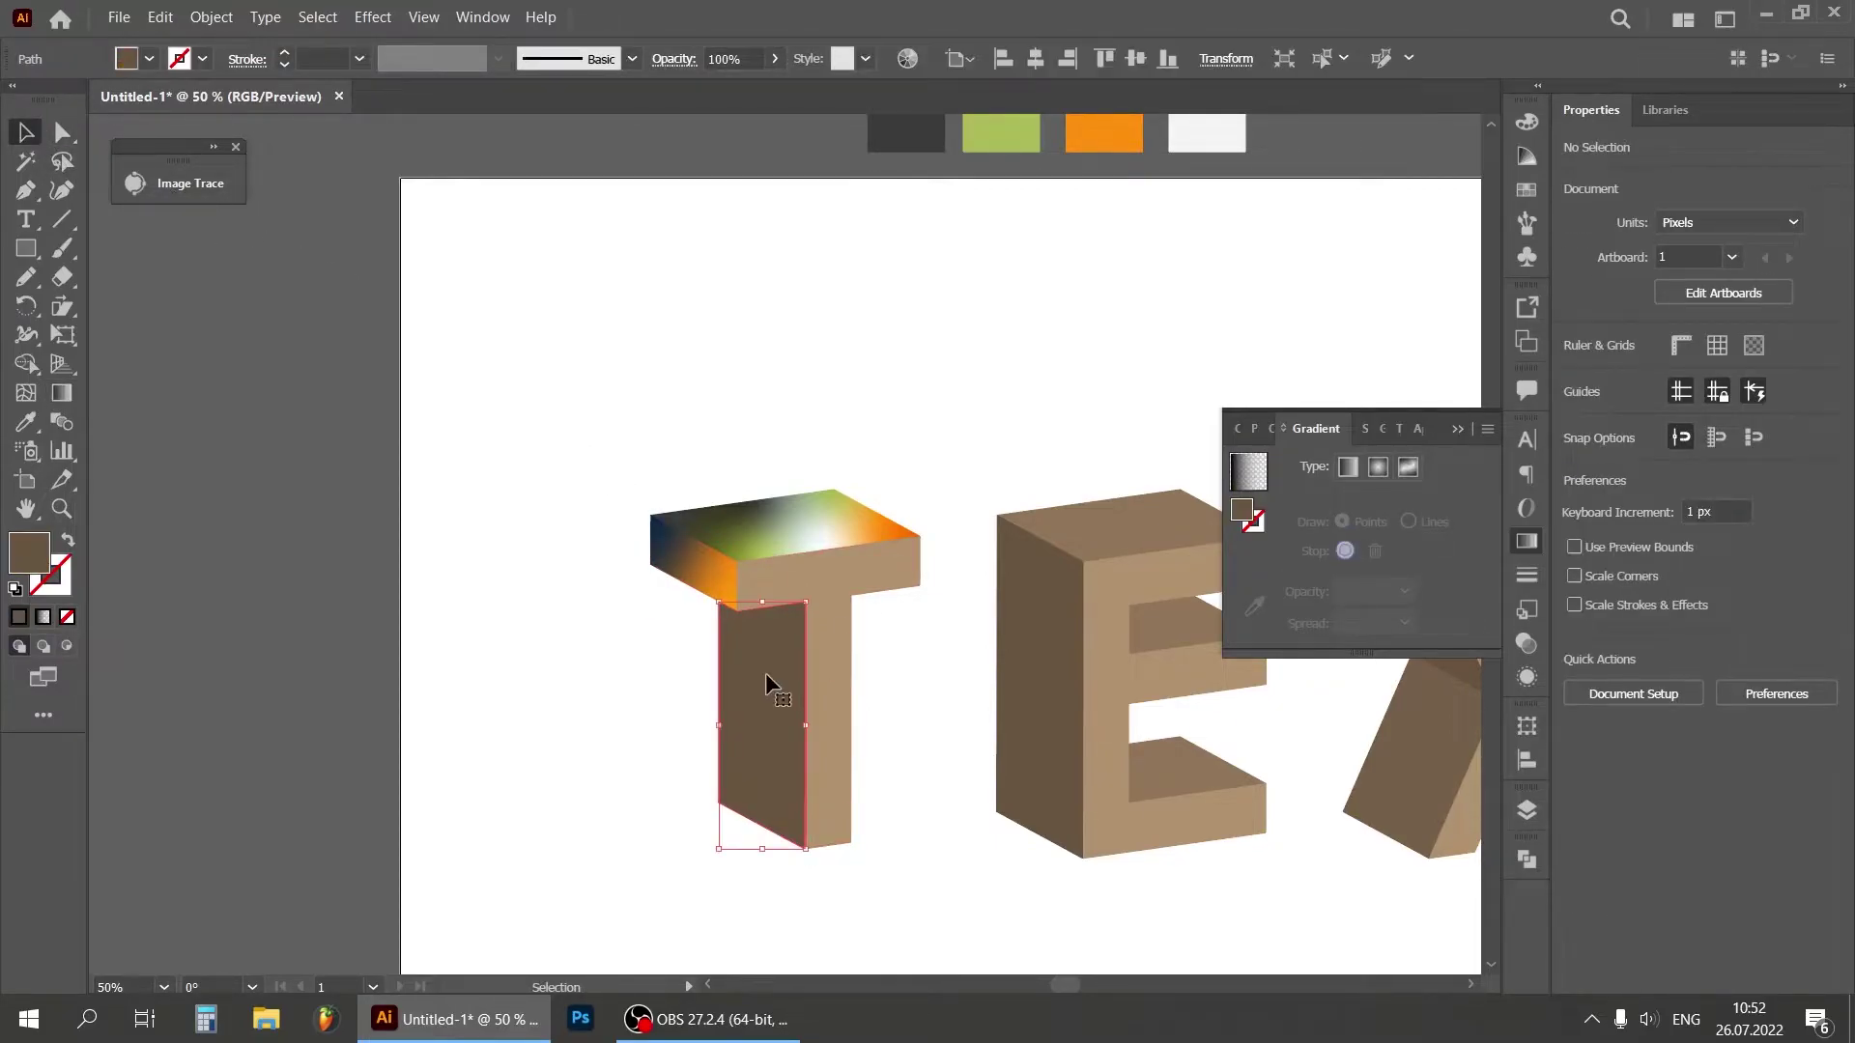
{"action": "left_click", "coordinate": [1409, 468]}
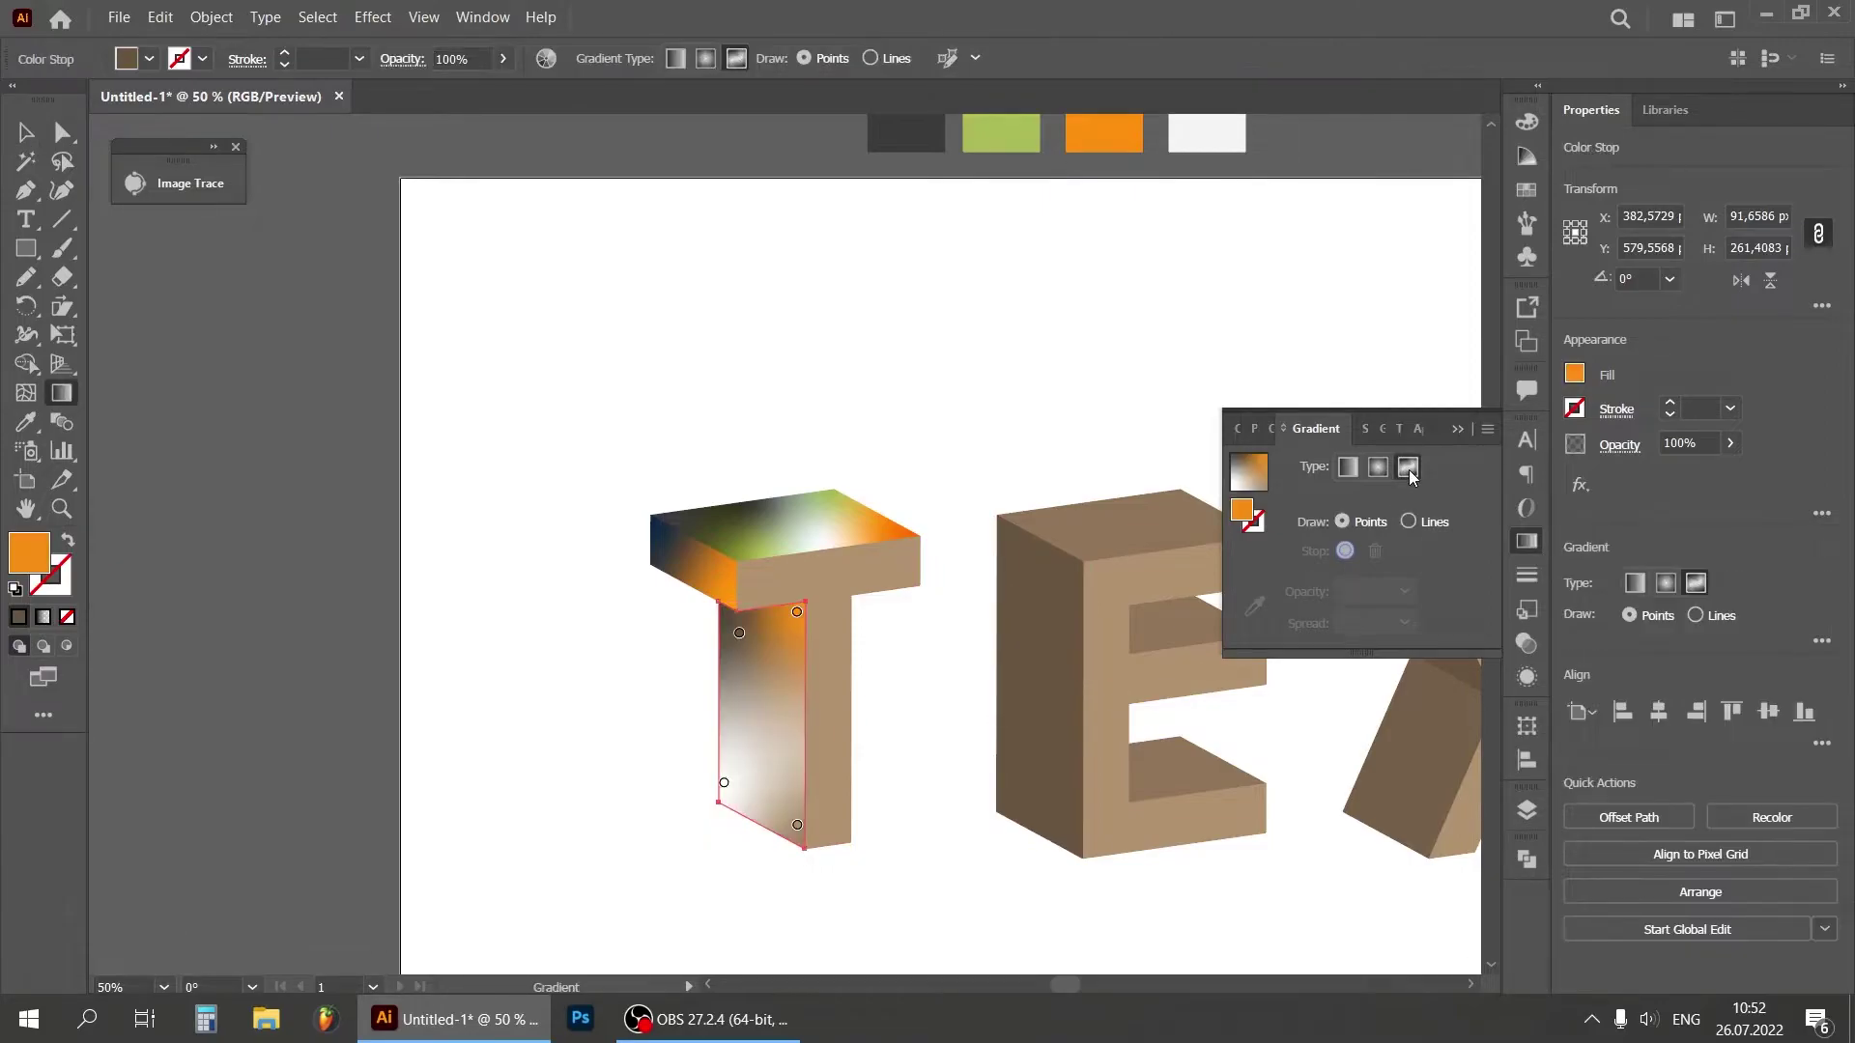
{"action": "left_click_drag", "start_coordinate": [739, 632], "coordinate": [732, 664]}
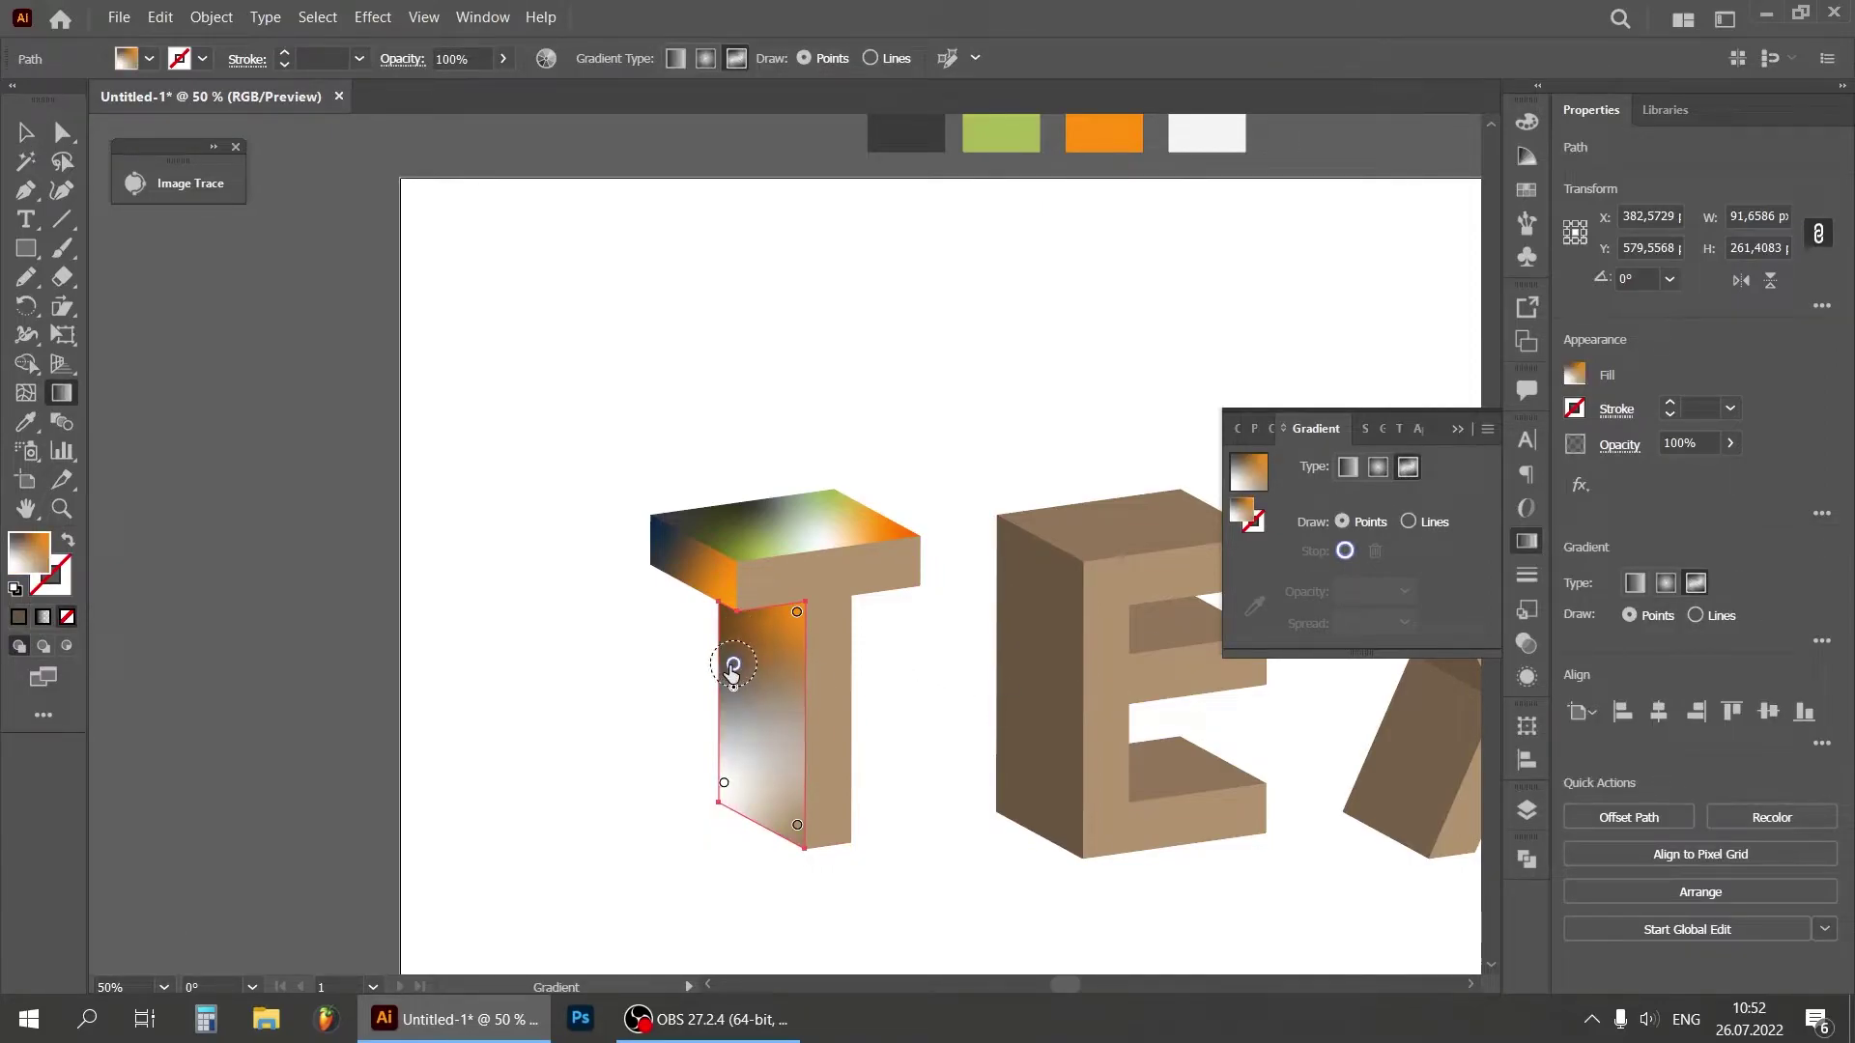
Step: Make the stem's top-right point dark grey, move it left, and recolour the lower point green
{"action": "left_click", "coordinate": [796, 611]}
{"action": "left_click", "coordinate": [1253, 605]}
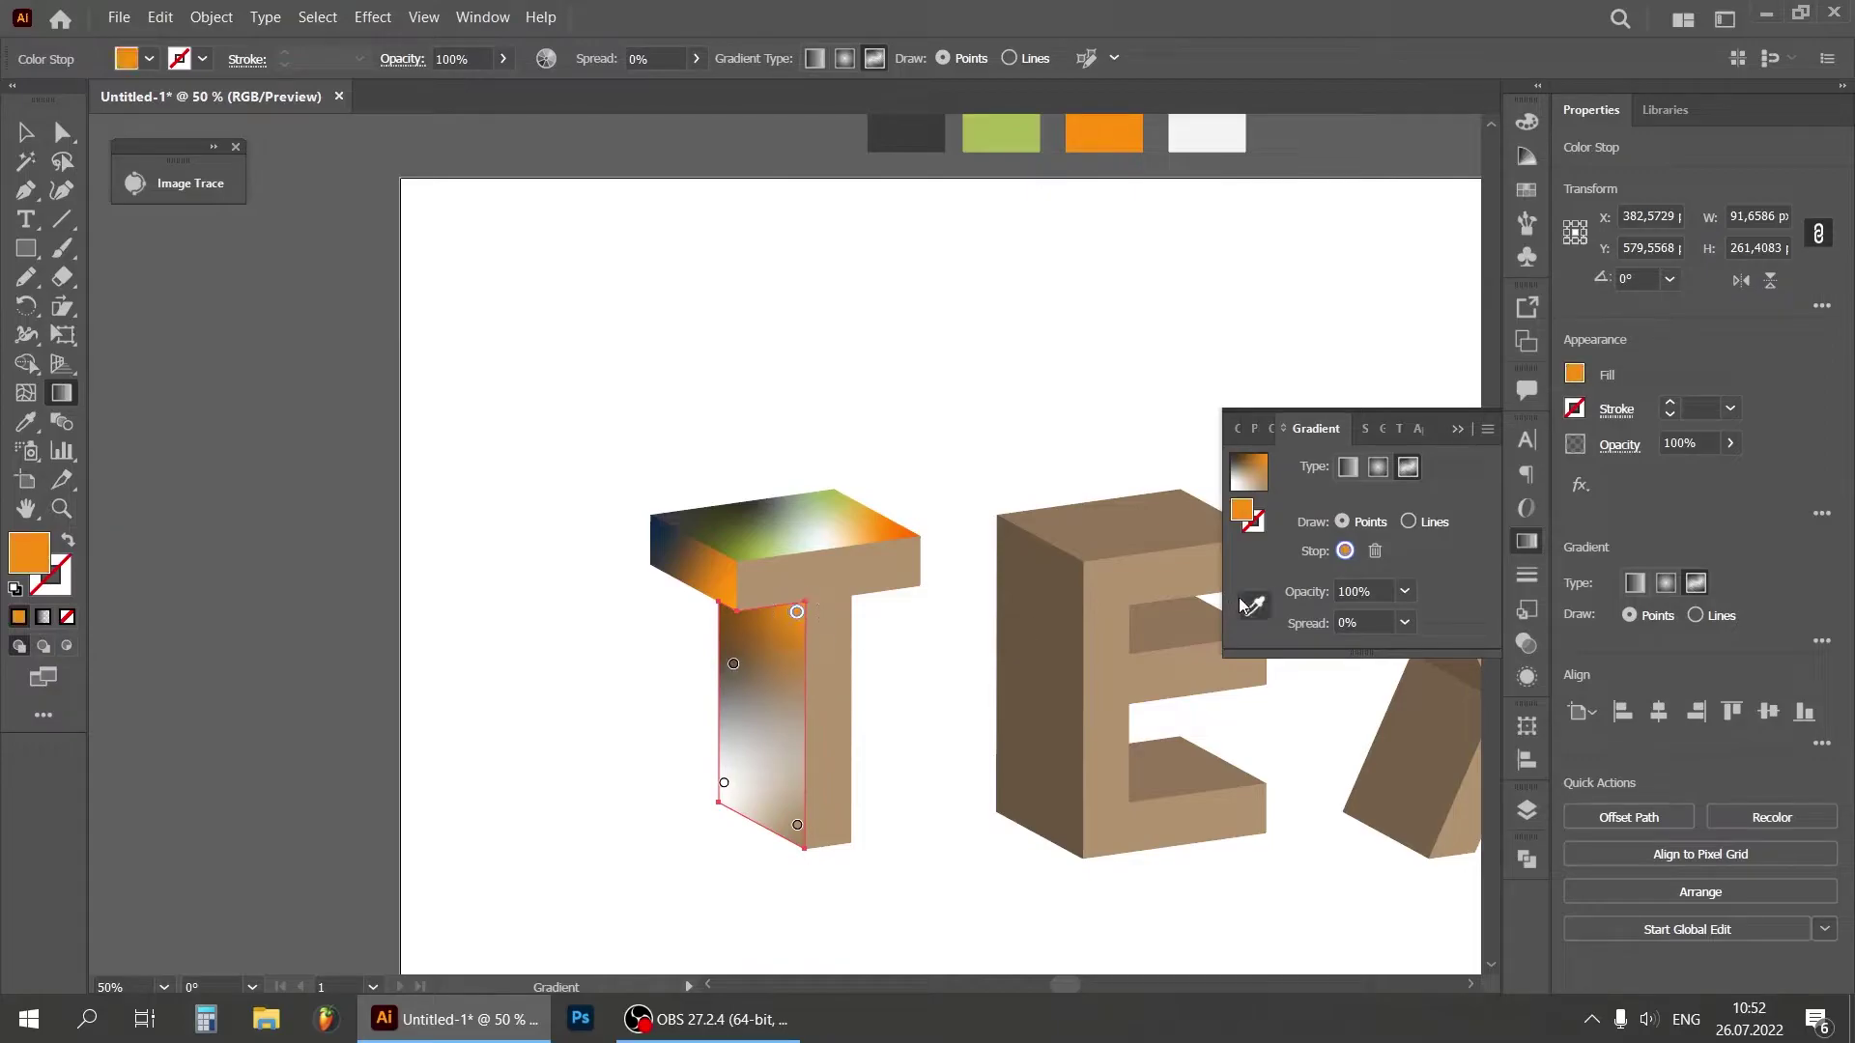
{"action": "left_click", "coordinate": [932, 133]}
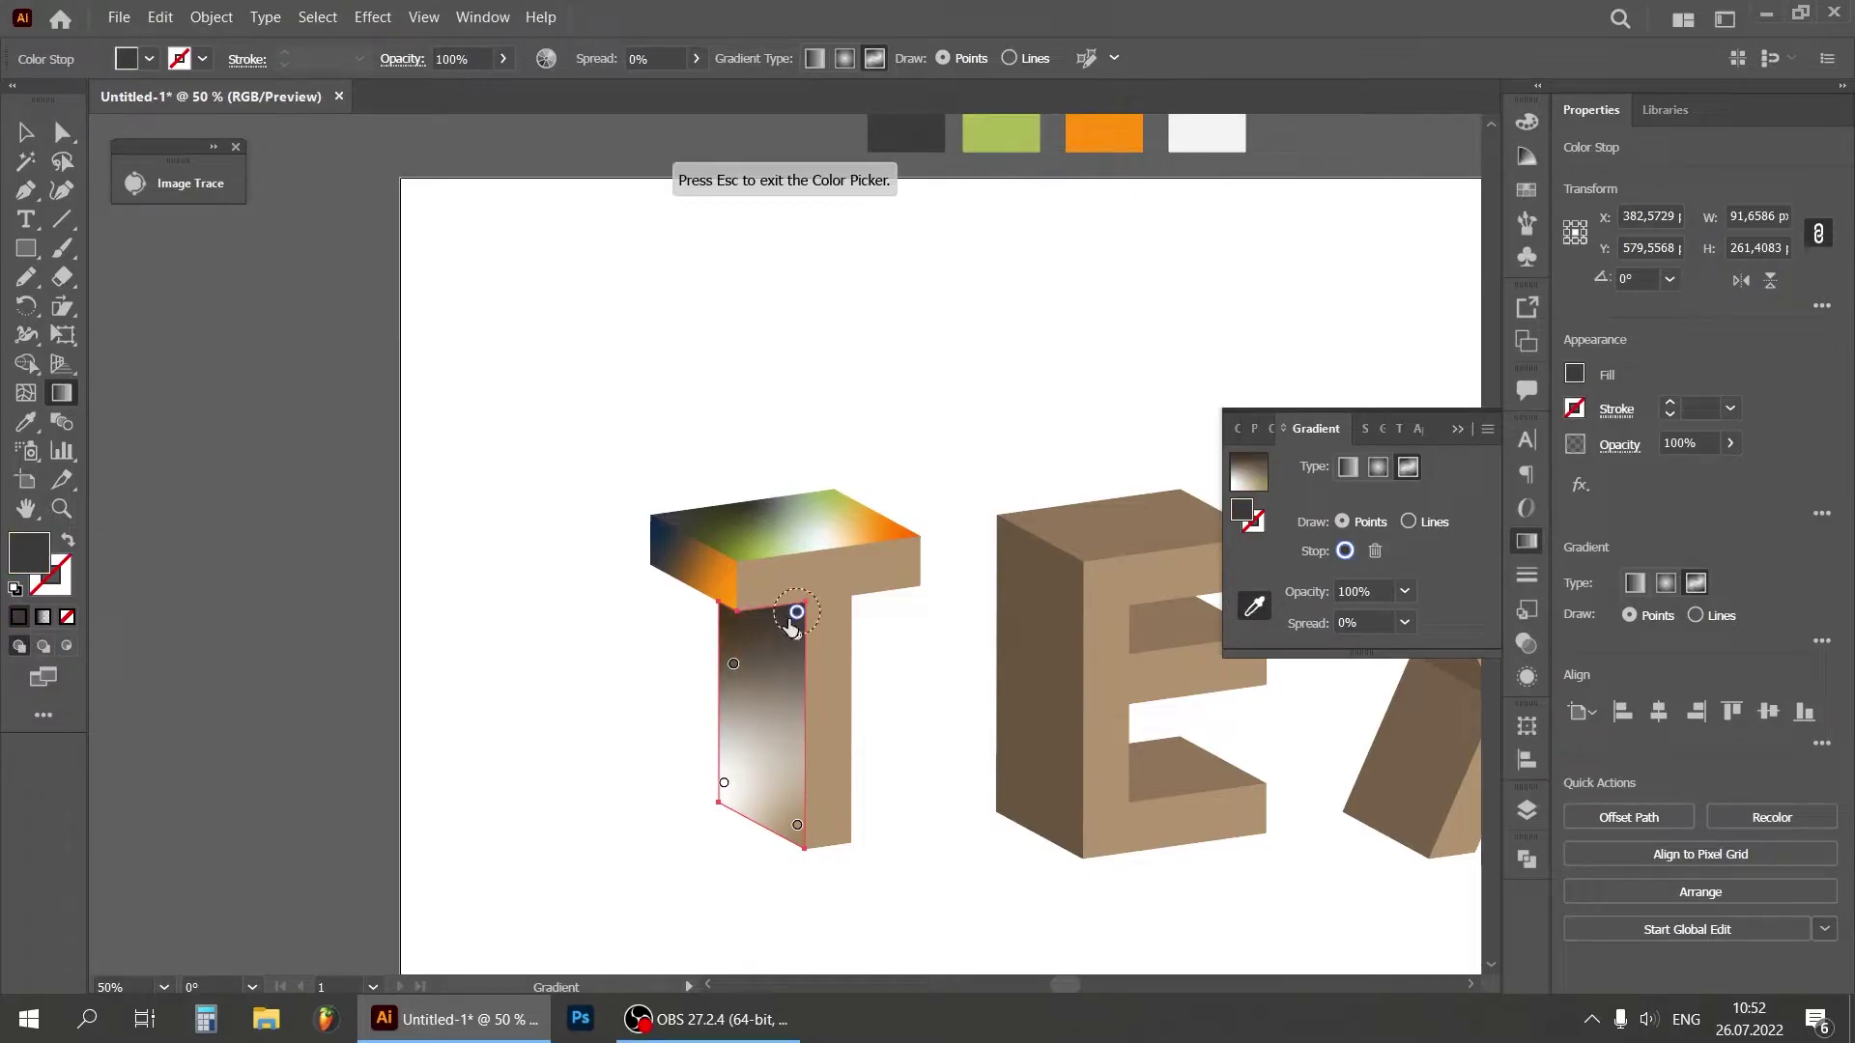
{"action": "mouse_move", "coordinate": [796, 612]}
{"action": "left_mouse_down"}
{"action": "mouse_move", "coordinate": [757, 617]}
{"action": "mouse_move", "coordinate": [745, 669]}
{"action": "left_mouse_up"}
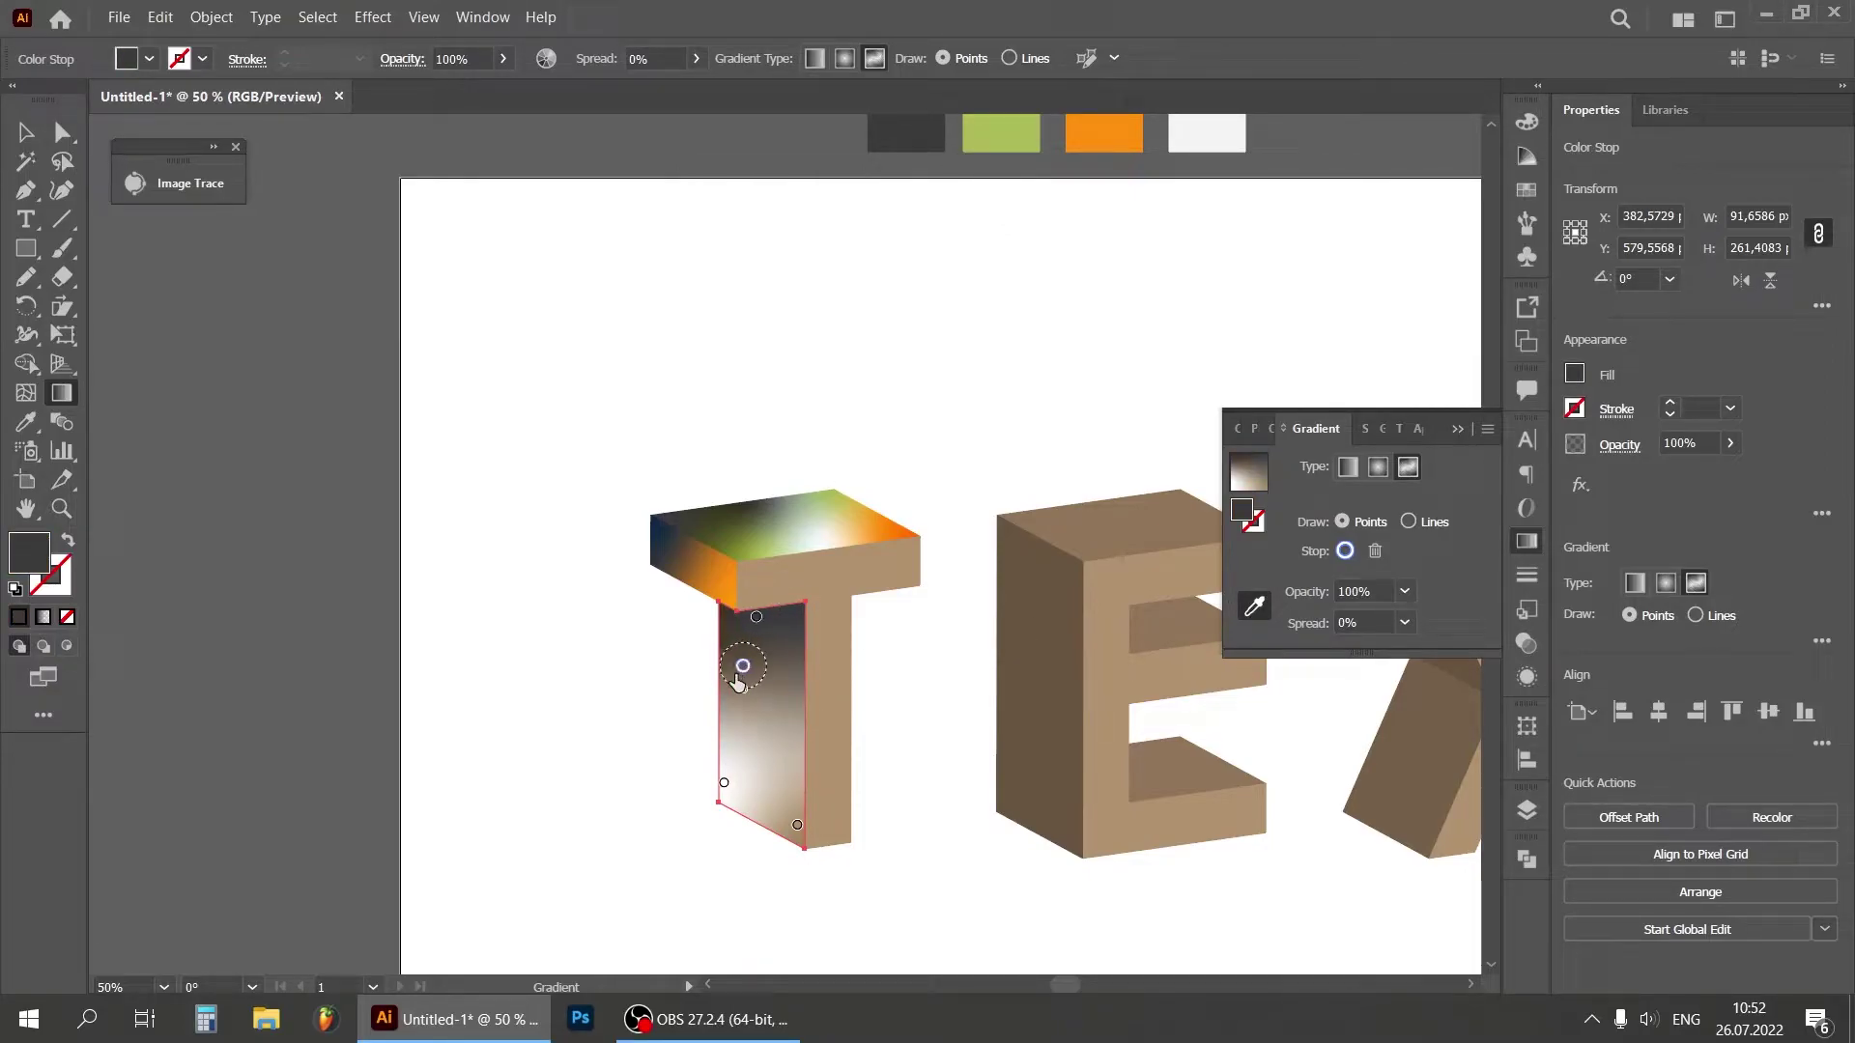
{"action": "left_click", "coordinate": [1035, 132]}
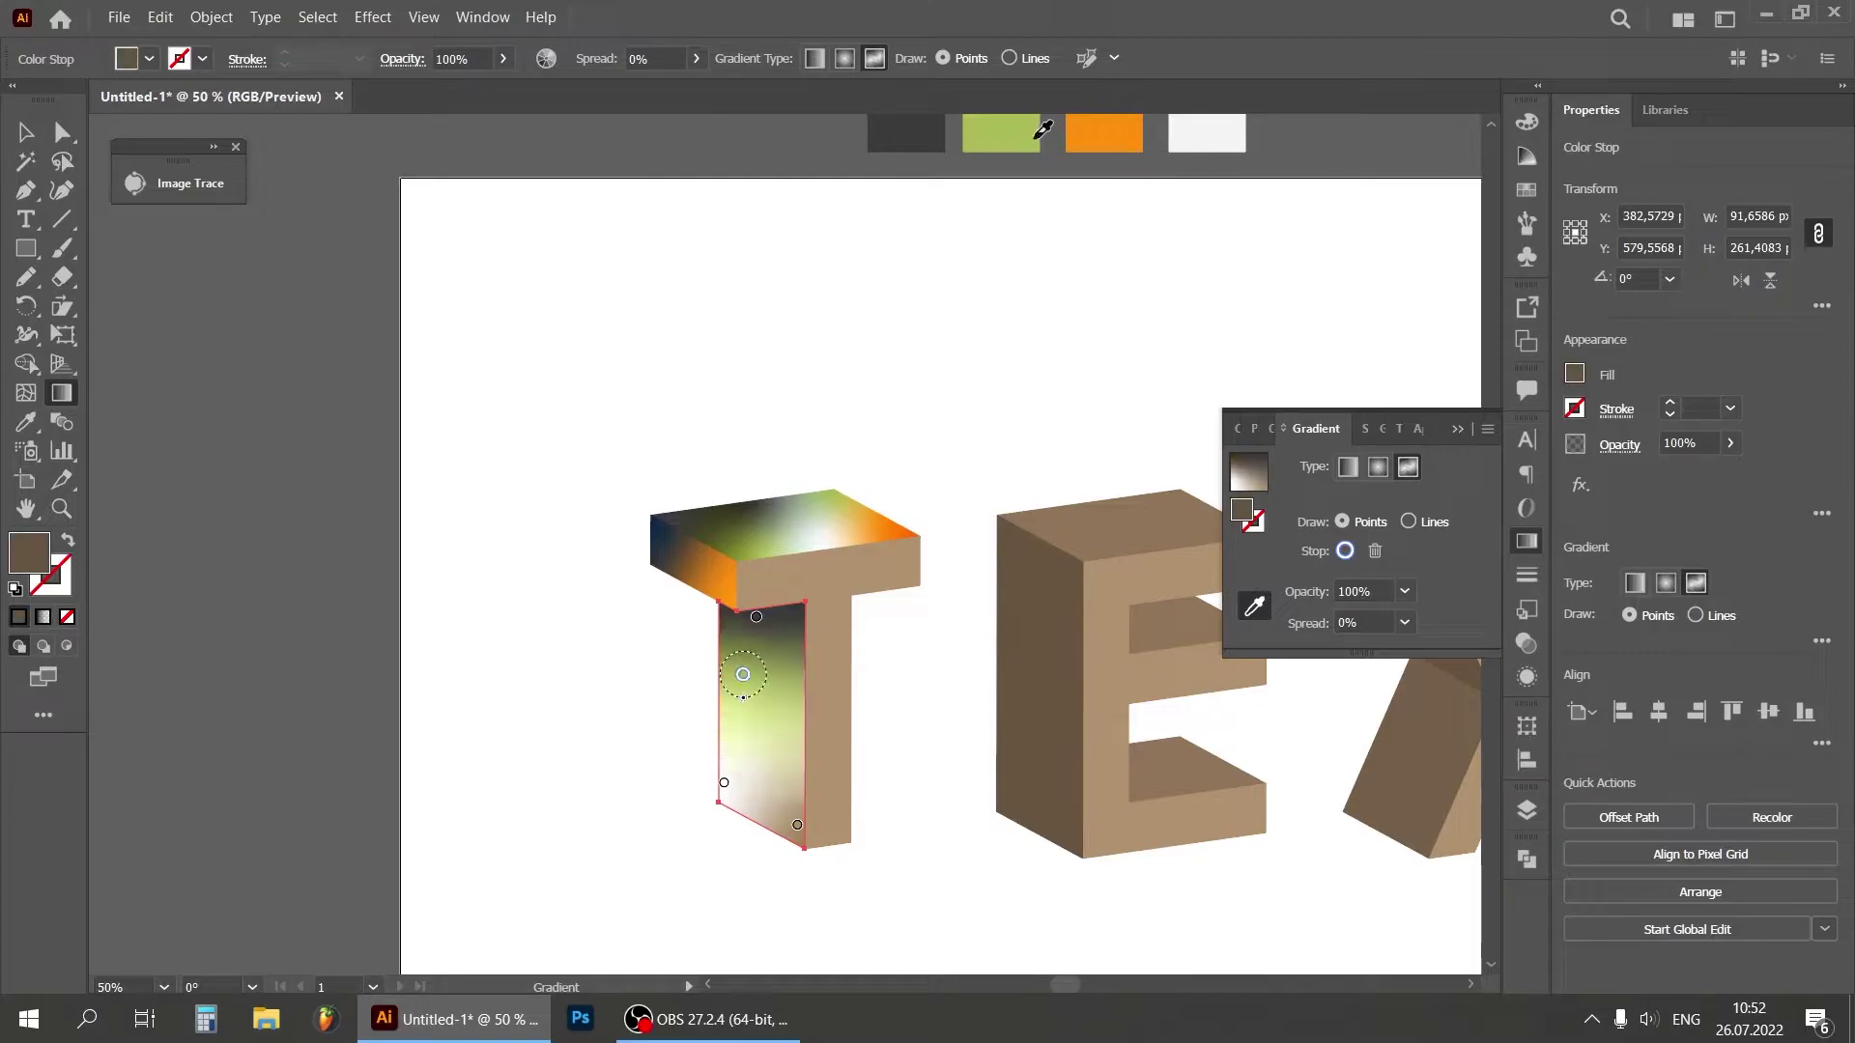
Step: Make the lower-left point dark grey and move the lower-right point up, coloured orange
{"action": "left_click", "coordinate": [723, 782]}
{"action": "left_click", "coordinate": [932, 133]}
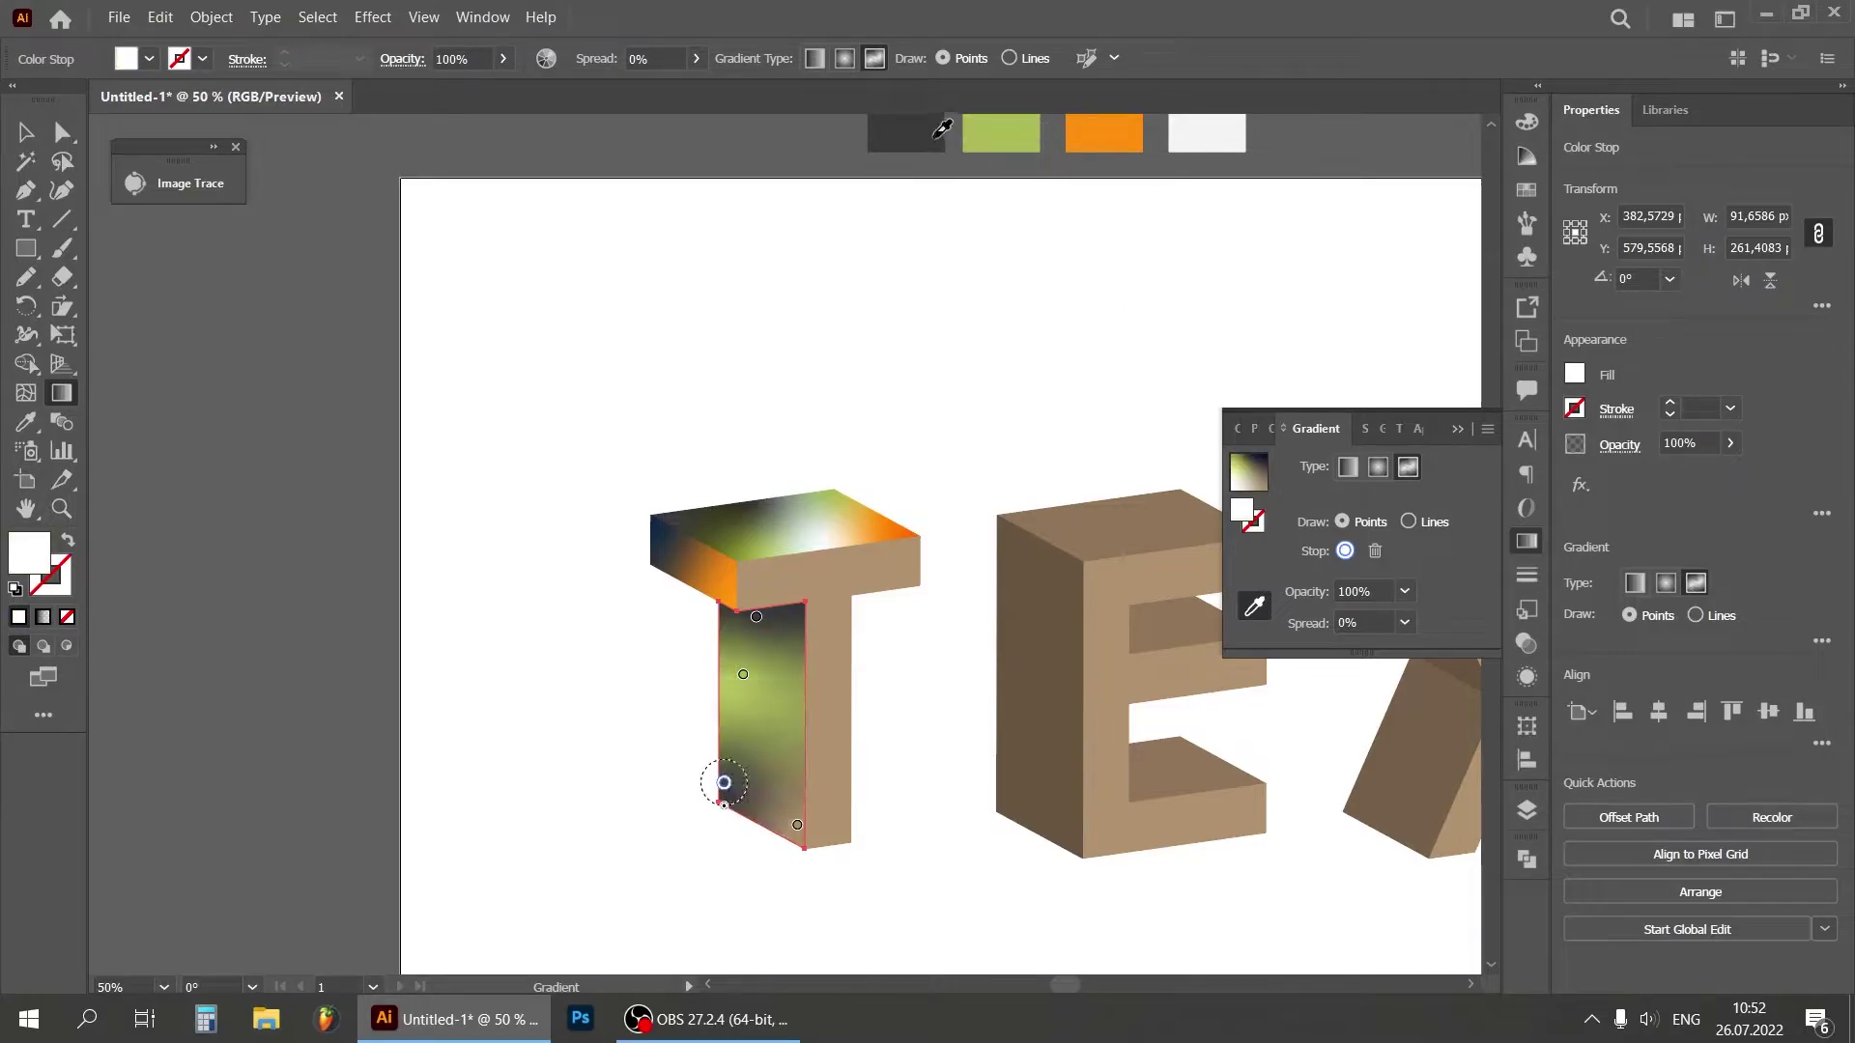
{"action": "left_click_drag", "start_coordinate": [797, 823], "coordinate": [784, 752]}
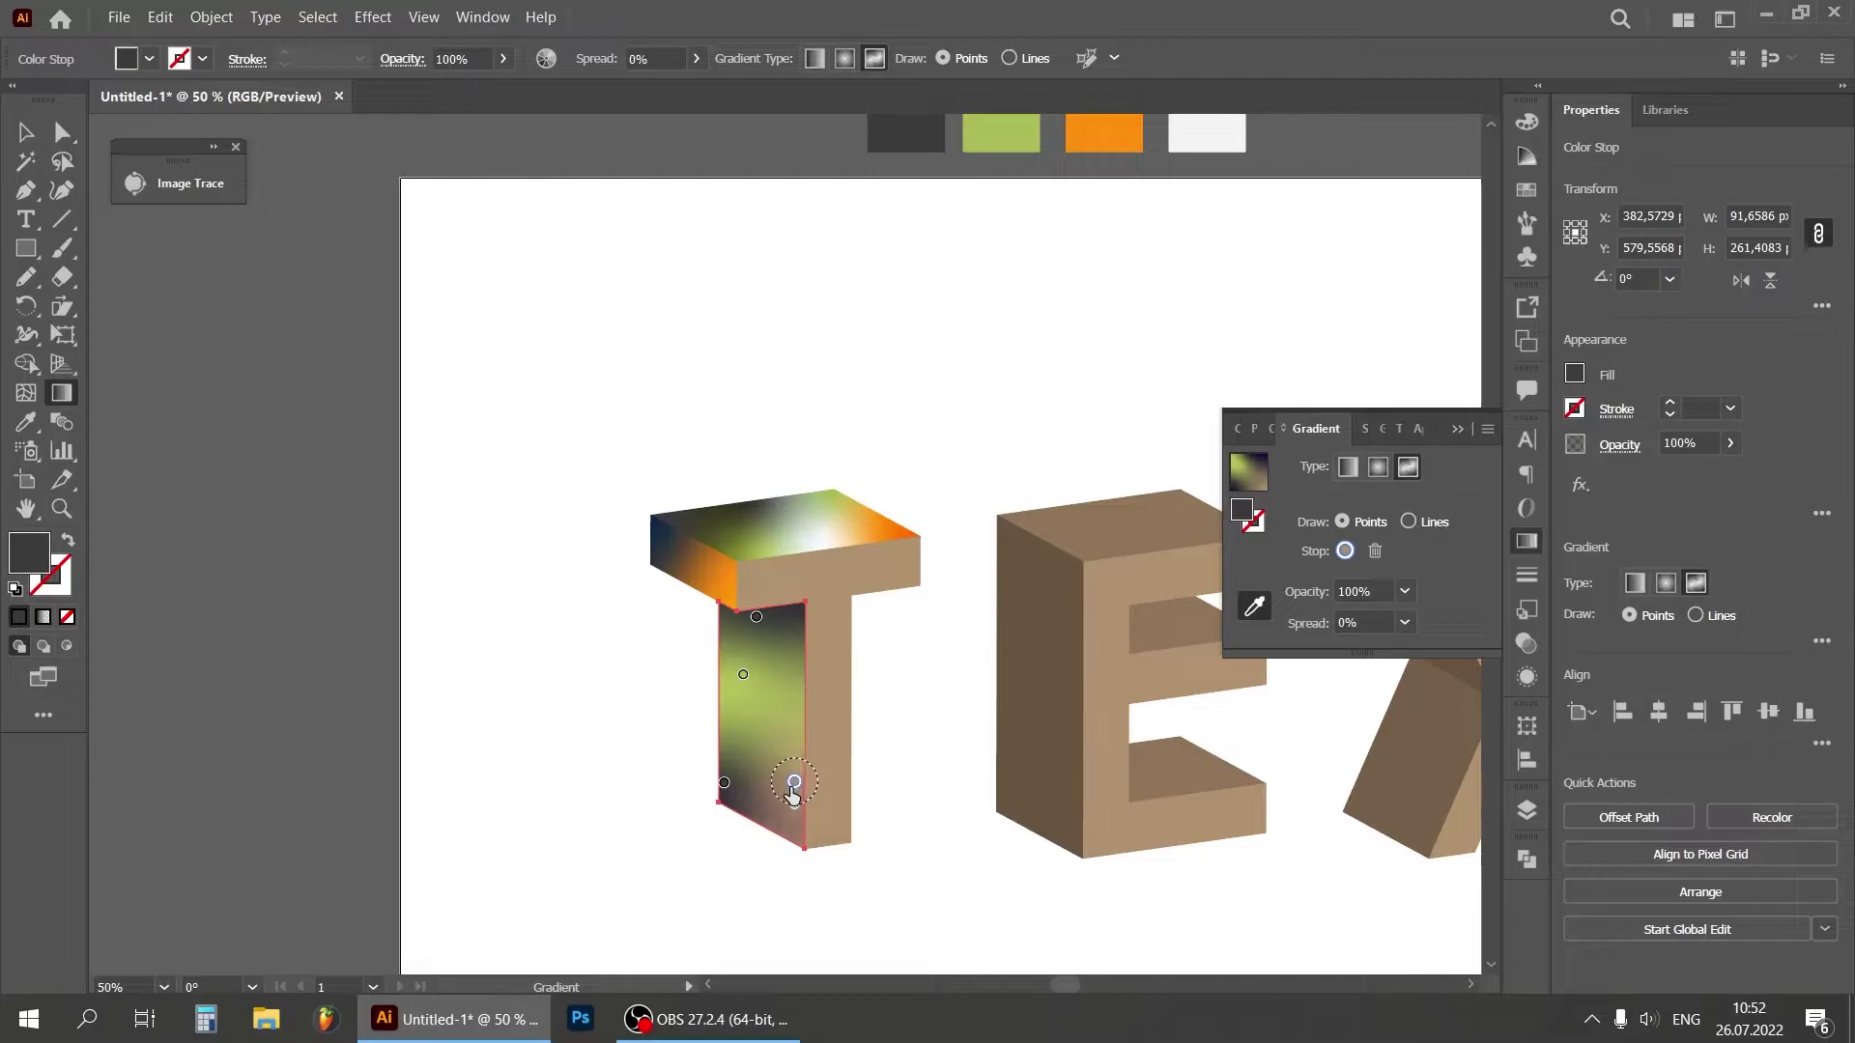
{"action": "left_click", "coordinate": [1104, 133]}
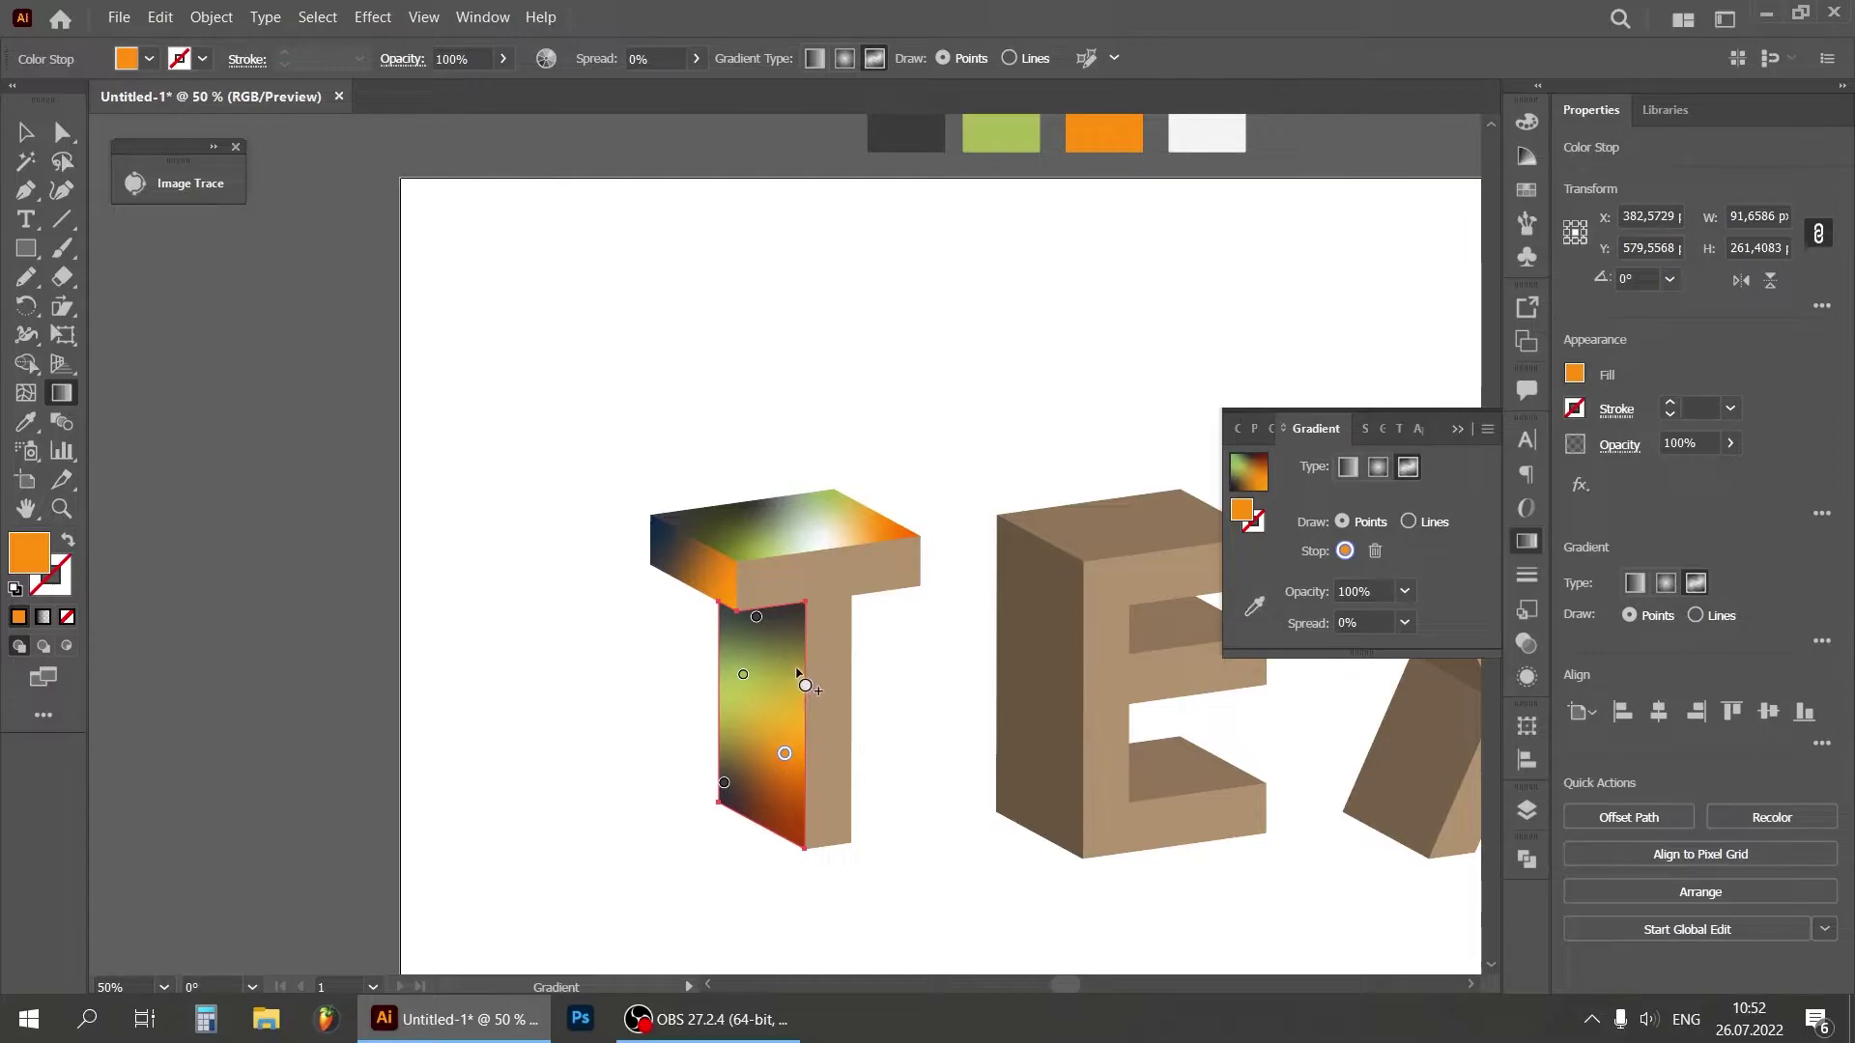
Step: Add a dark grey point near the face's top and nudge the dark grey and orange points
{"action": "left_click", "coordinate": [798, 632]}
{"action": "left_click", "coordinate": [1254, 606]}
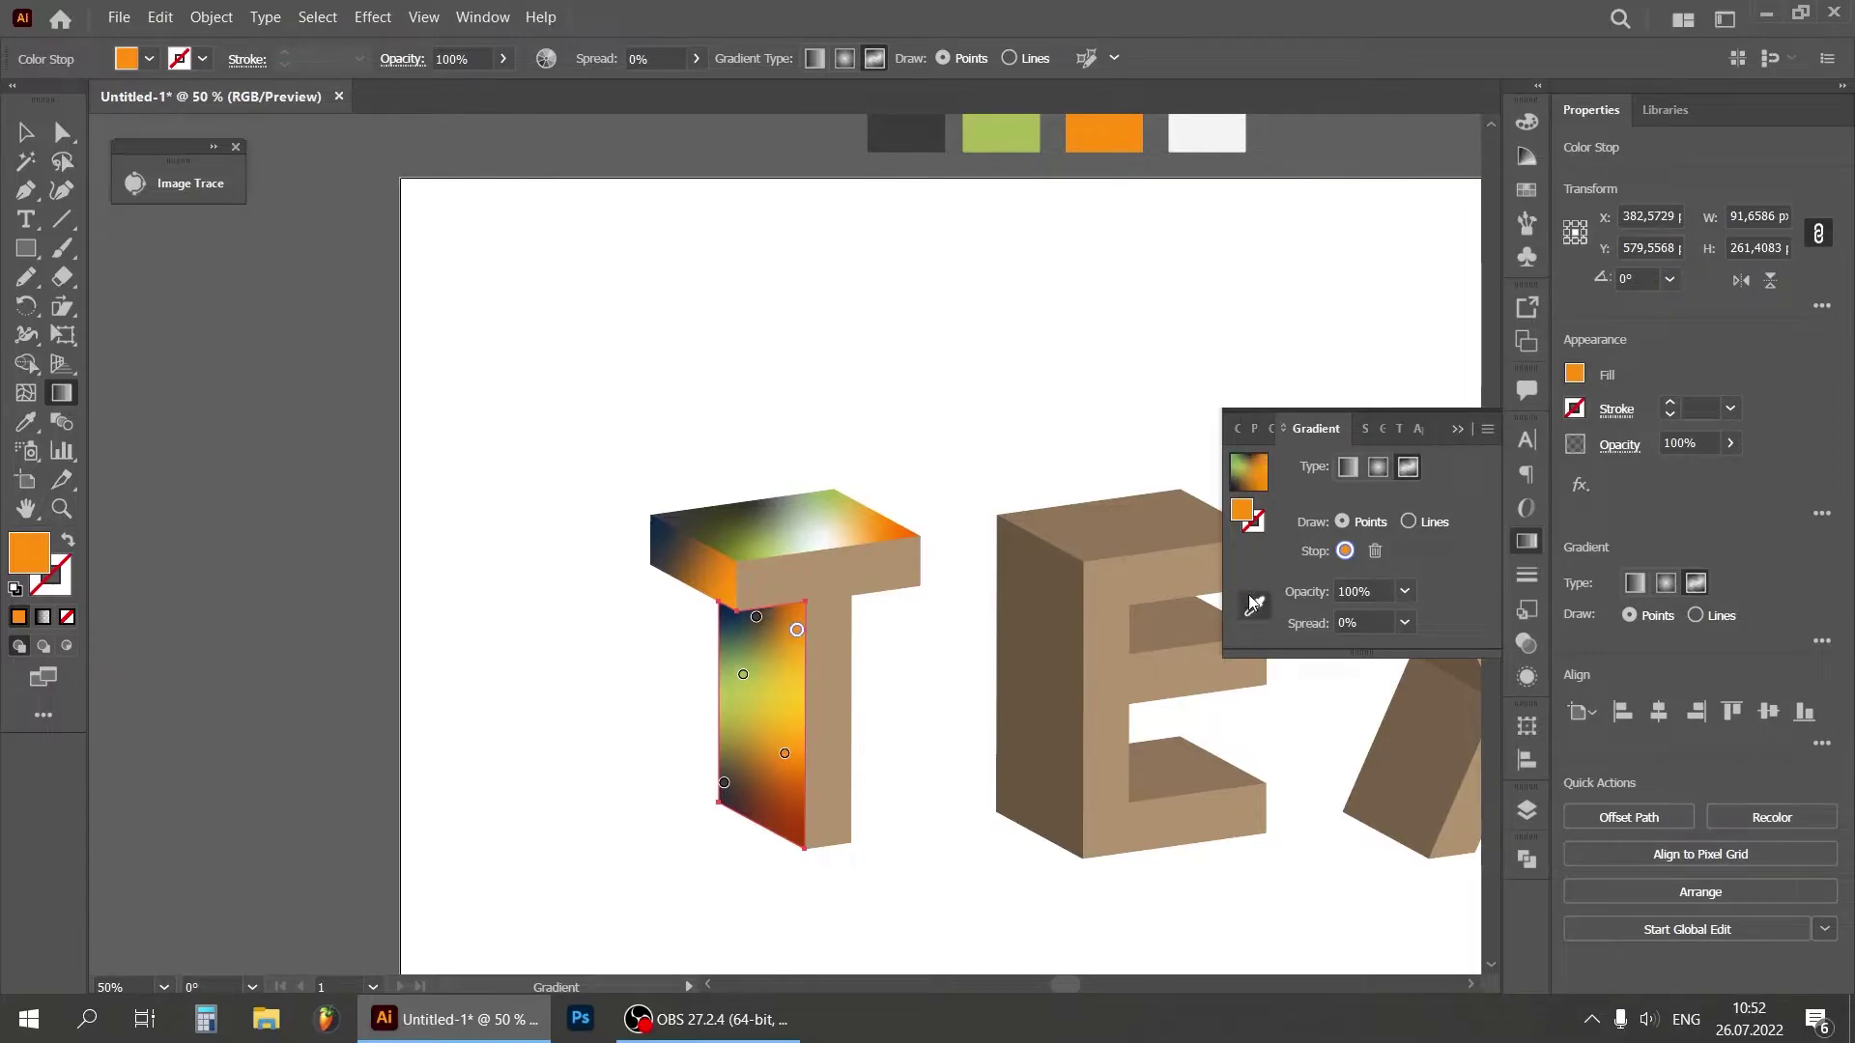
{"action": "left_click", "coordinate": [932, 135]}
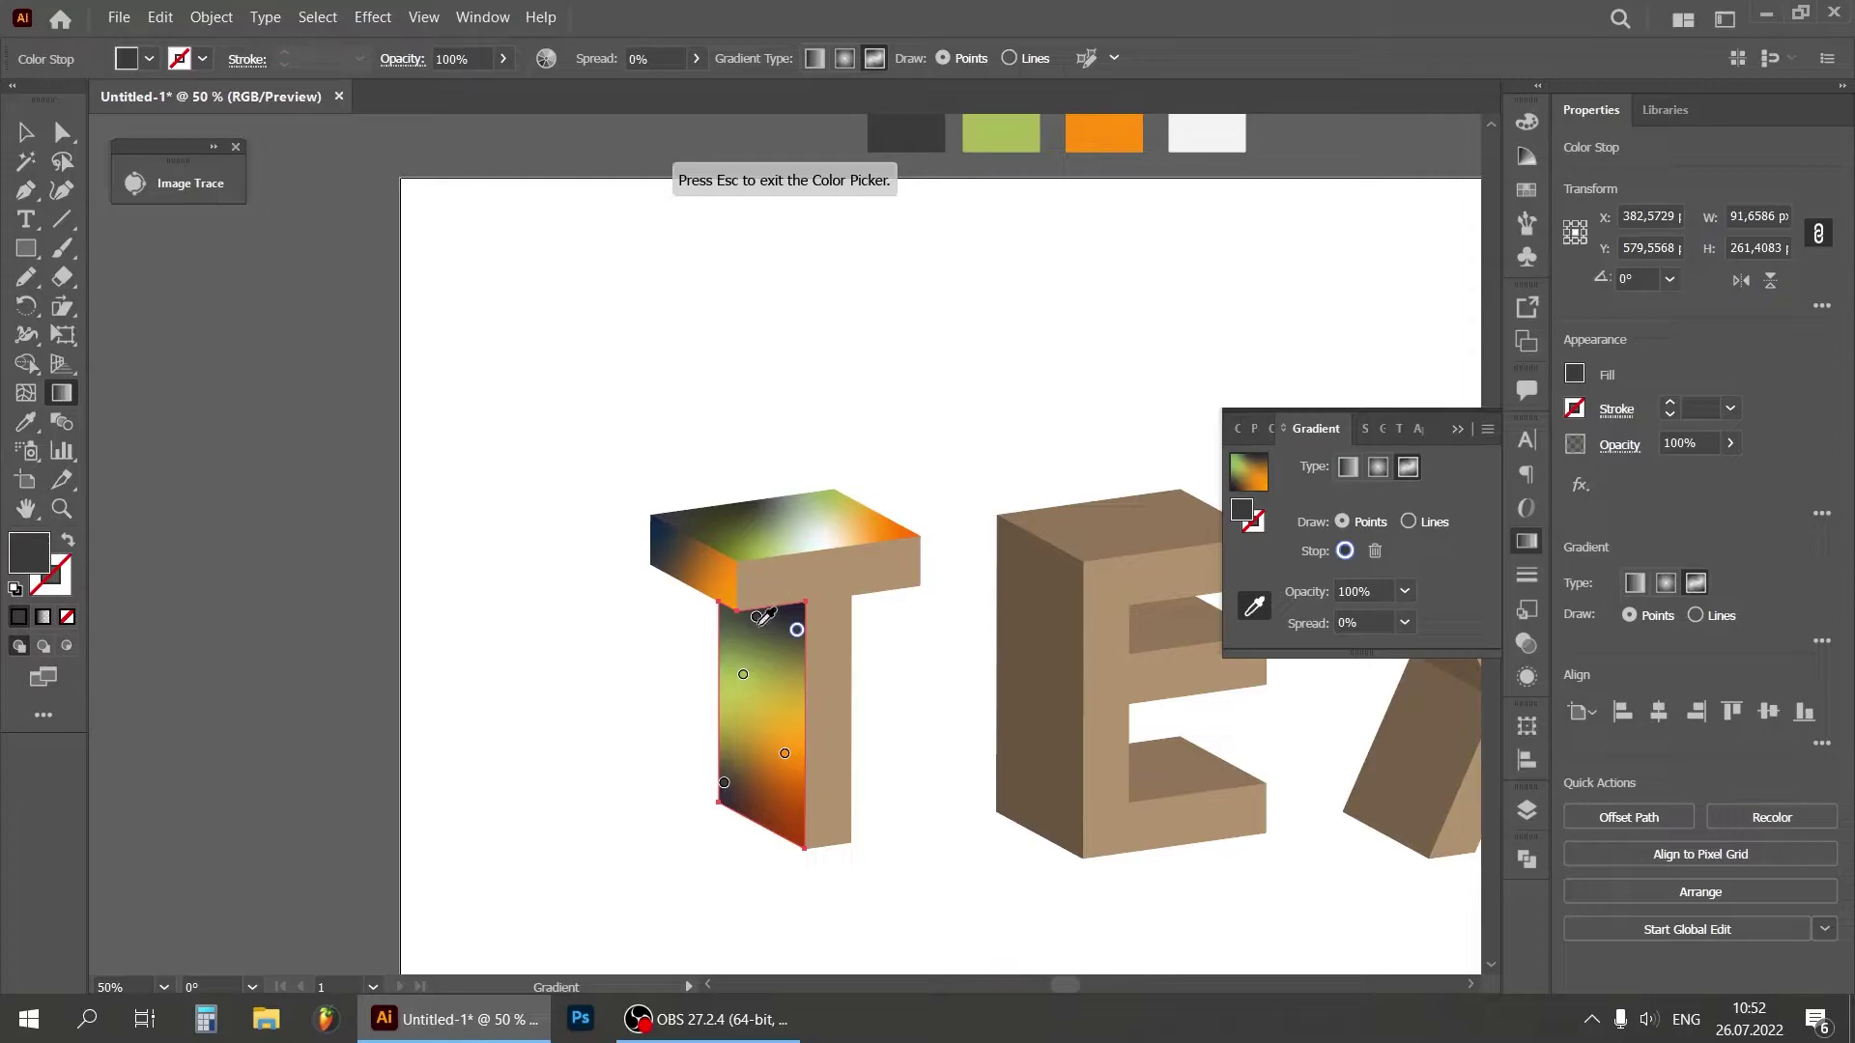
{"action": "key", "text": "Escape"}
{"action": "mouse_move", "coordinate": [757, 618]}
{"action": "left_mouse_down"}
{"action": "mouse_move", "coordinate": [741, 620]}
{"action": "mouse_move", "coordinate": [770, 621]}
{"action": "left_mouse_up"}
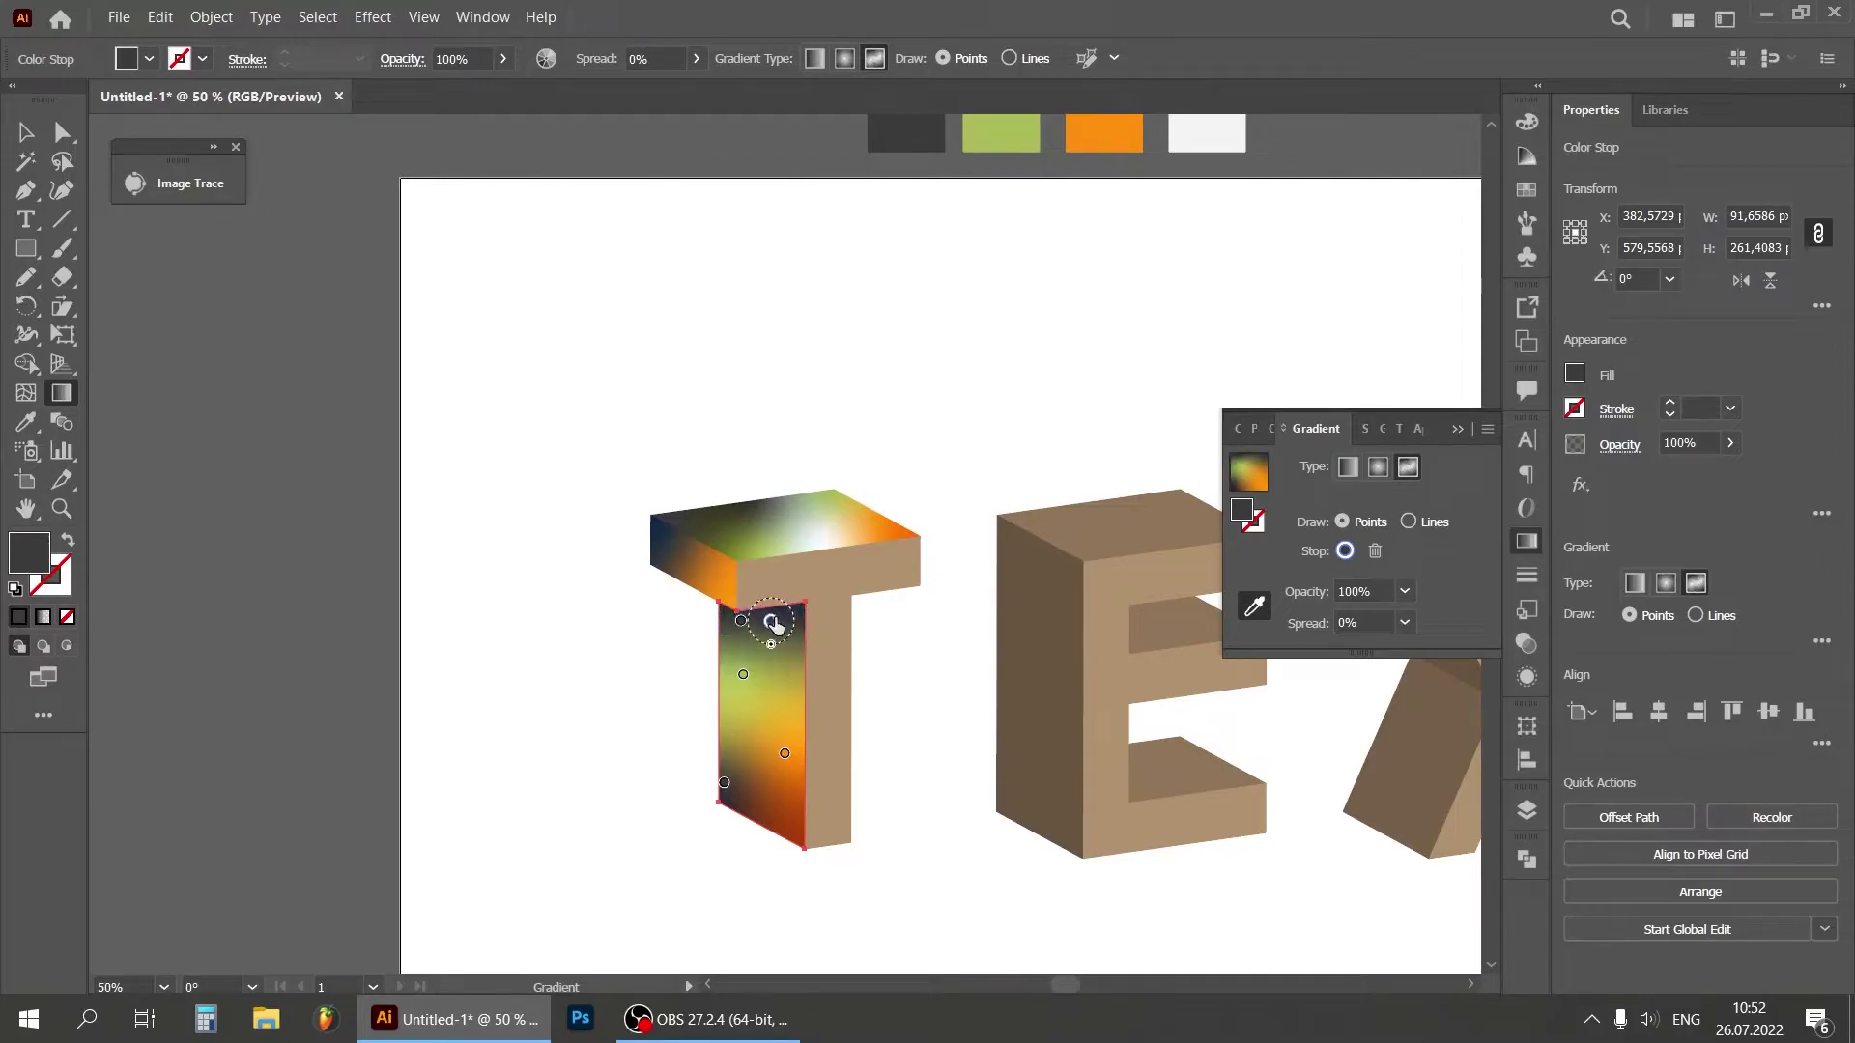
{"action": "mouse_move", "coordinate": [784, 754]}
{"action": "left_mouse_down"}
{"action": "mouse_move", "coordinate": [778, 724]}
{"action": "mouse_move", "coordinate": [779, 740]}
{"action": "left_mouse_up"}
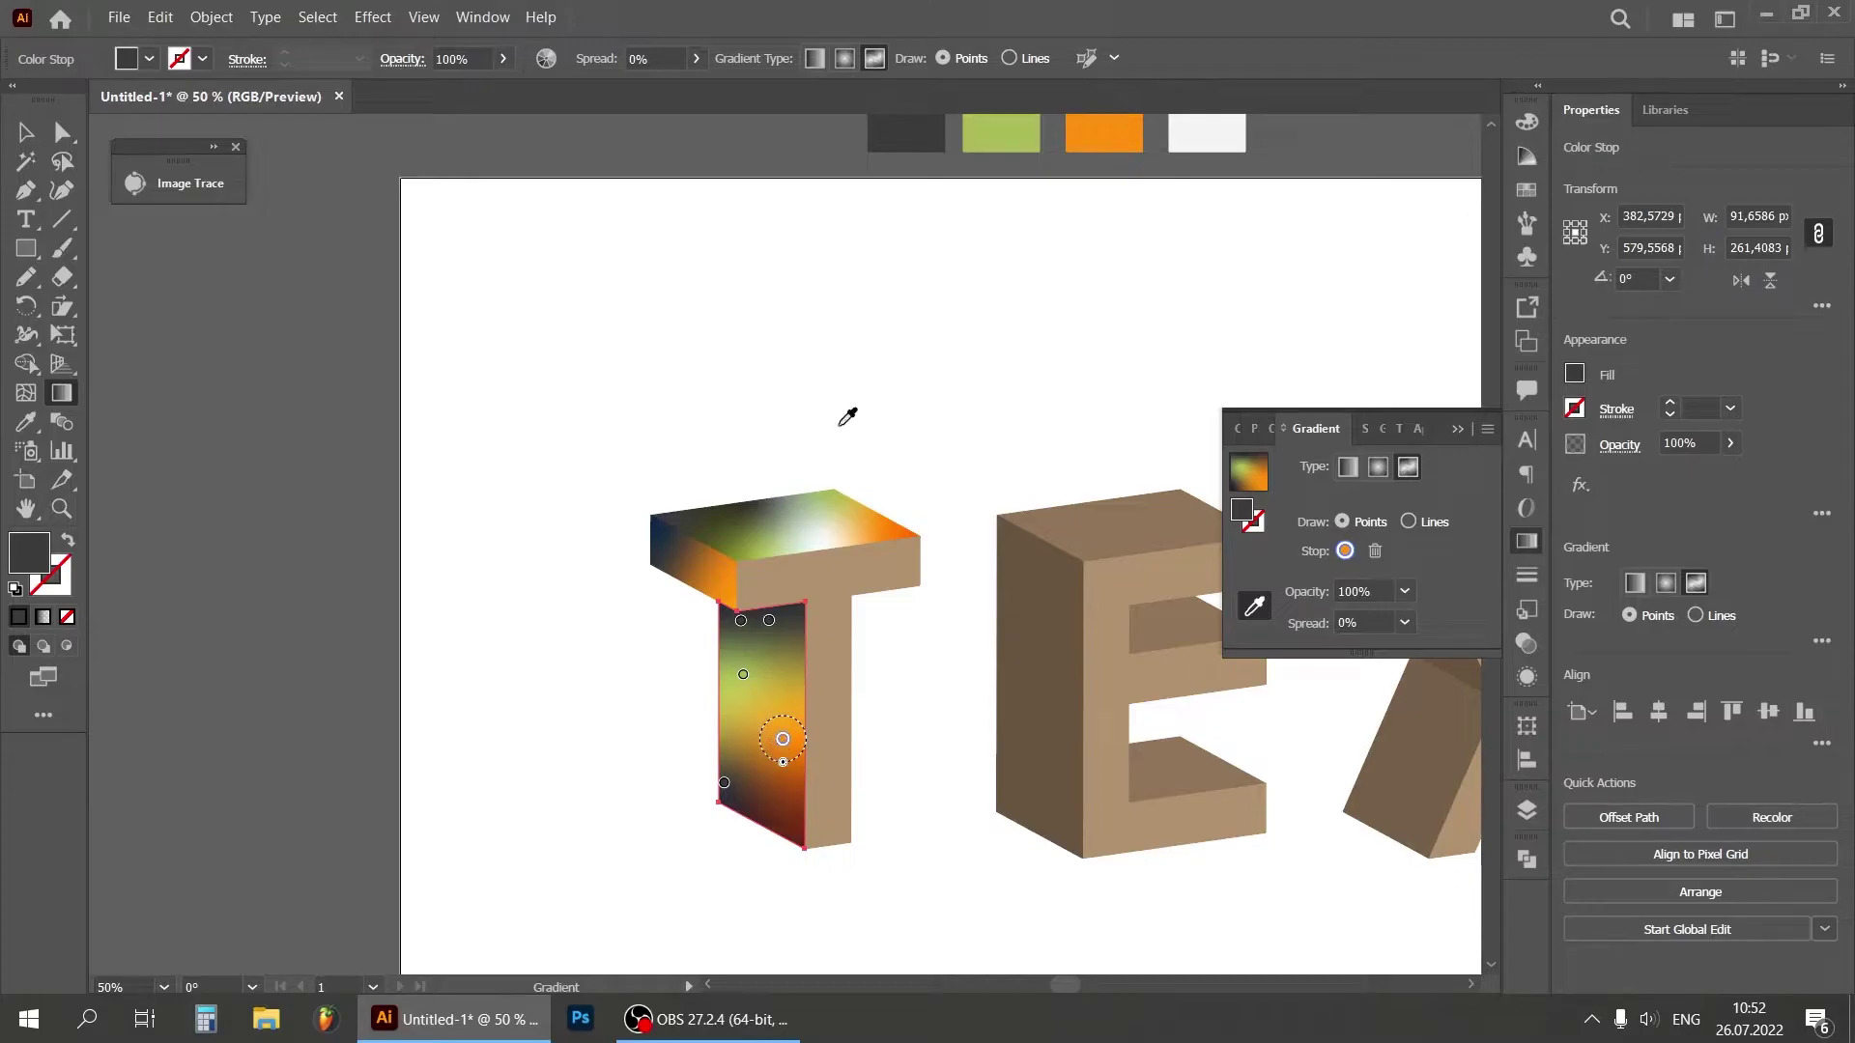
Step: Select the T's brown front face
{"action": "left_click", "coordinate": [26, 132]}
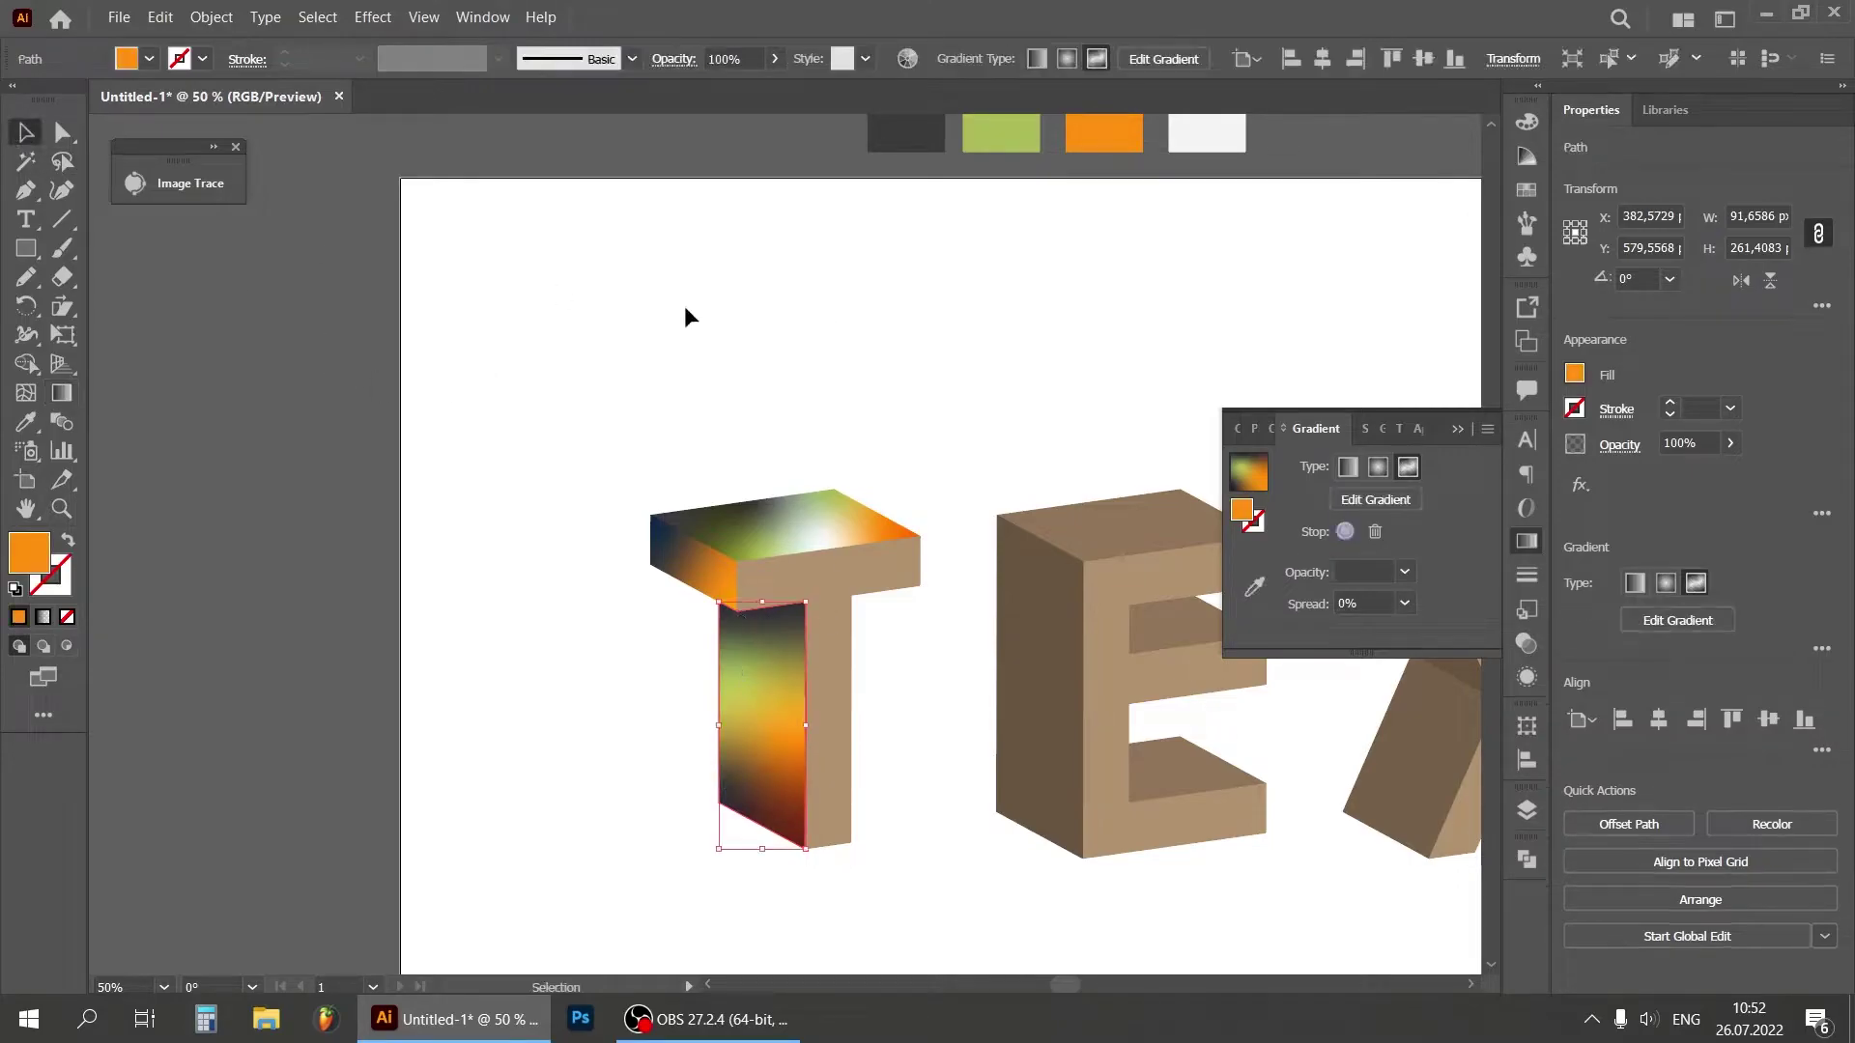
{"action": "left_click", "coordinate": [811, 290]}
{"action": "left_click", "coordinate": [834, 577]}
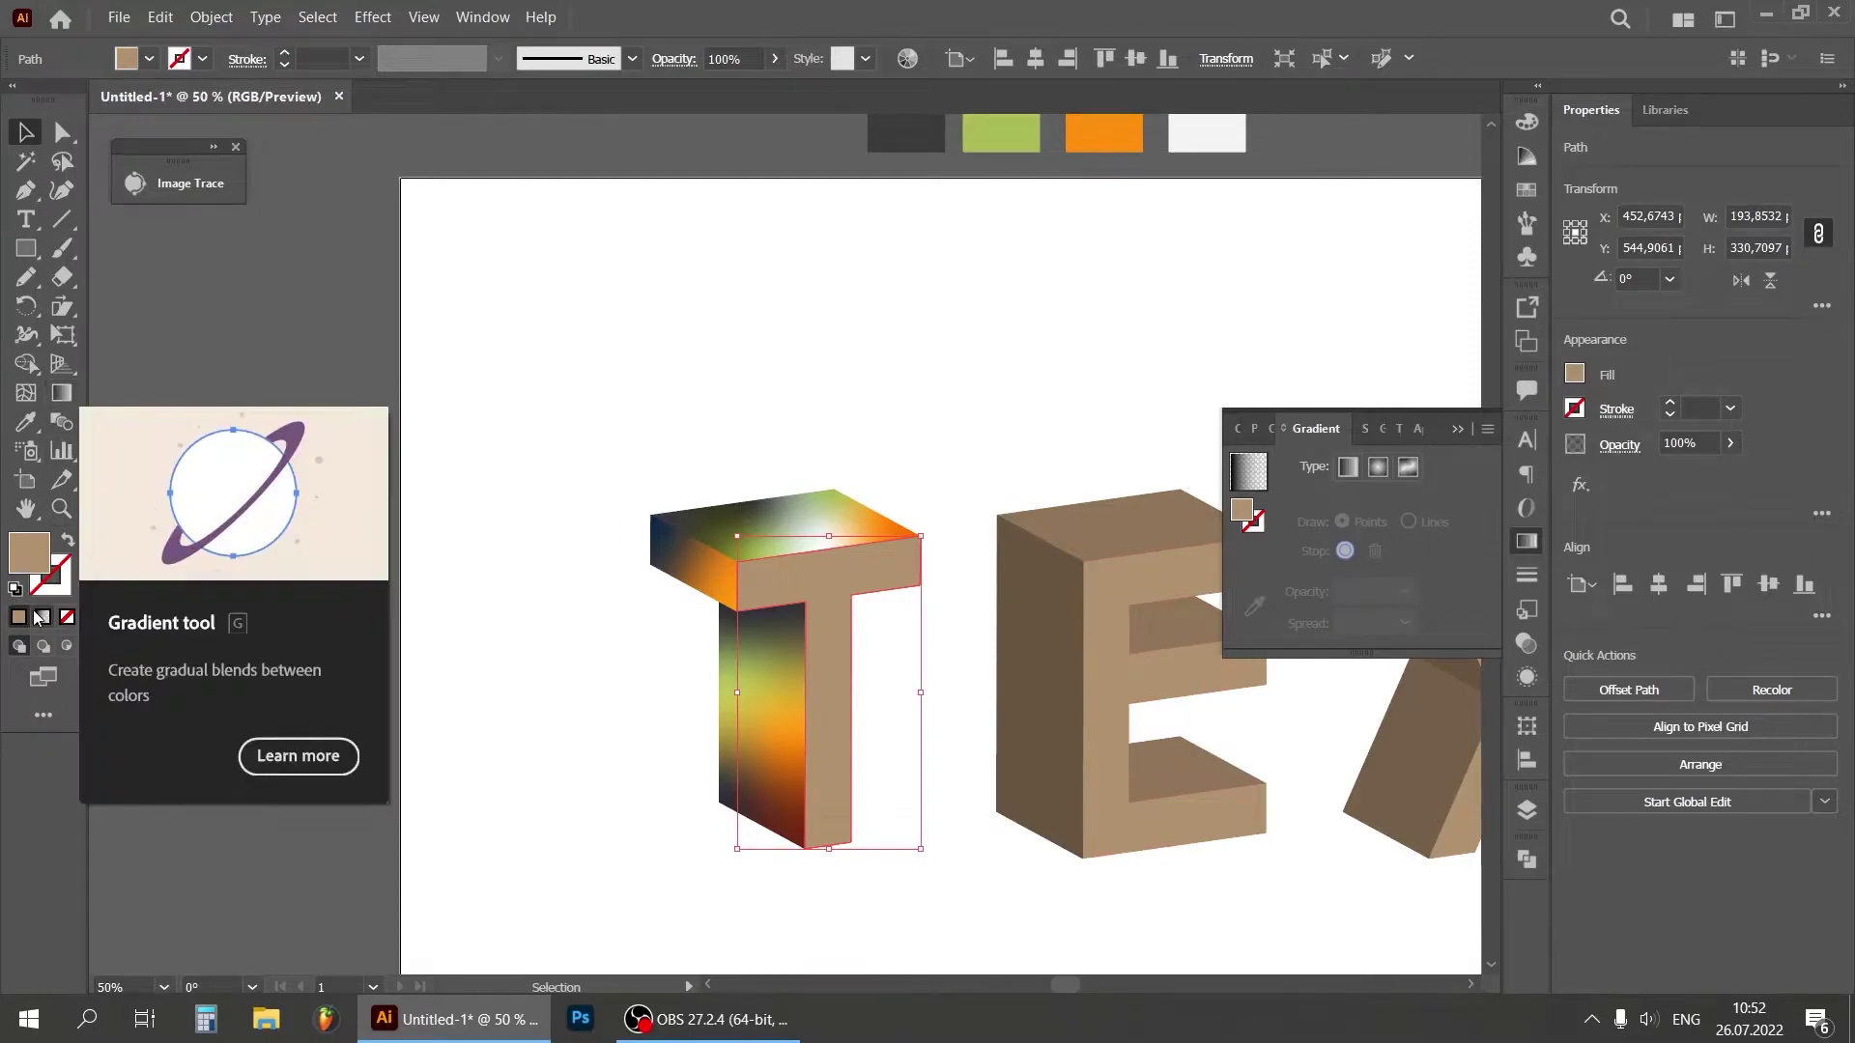
Step: Apply a Freeform gradient to the T's front face and make the stem-bottom point dark grey
{"action": "left_click", "coordinate": [68, 398]}
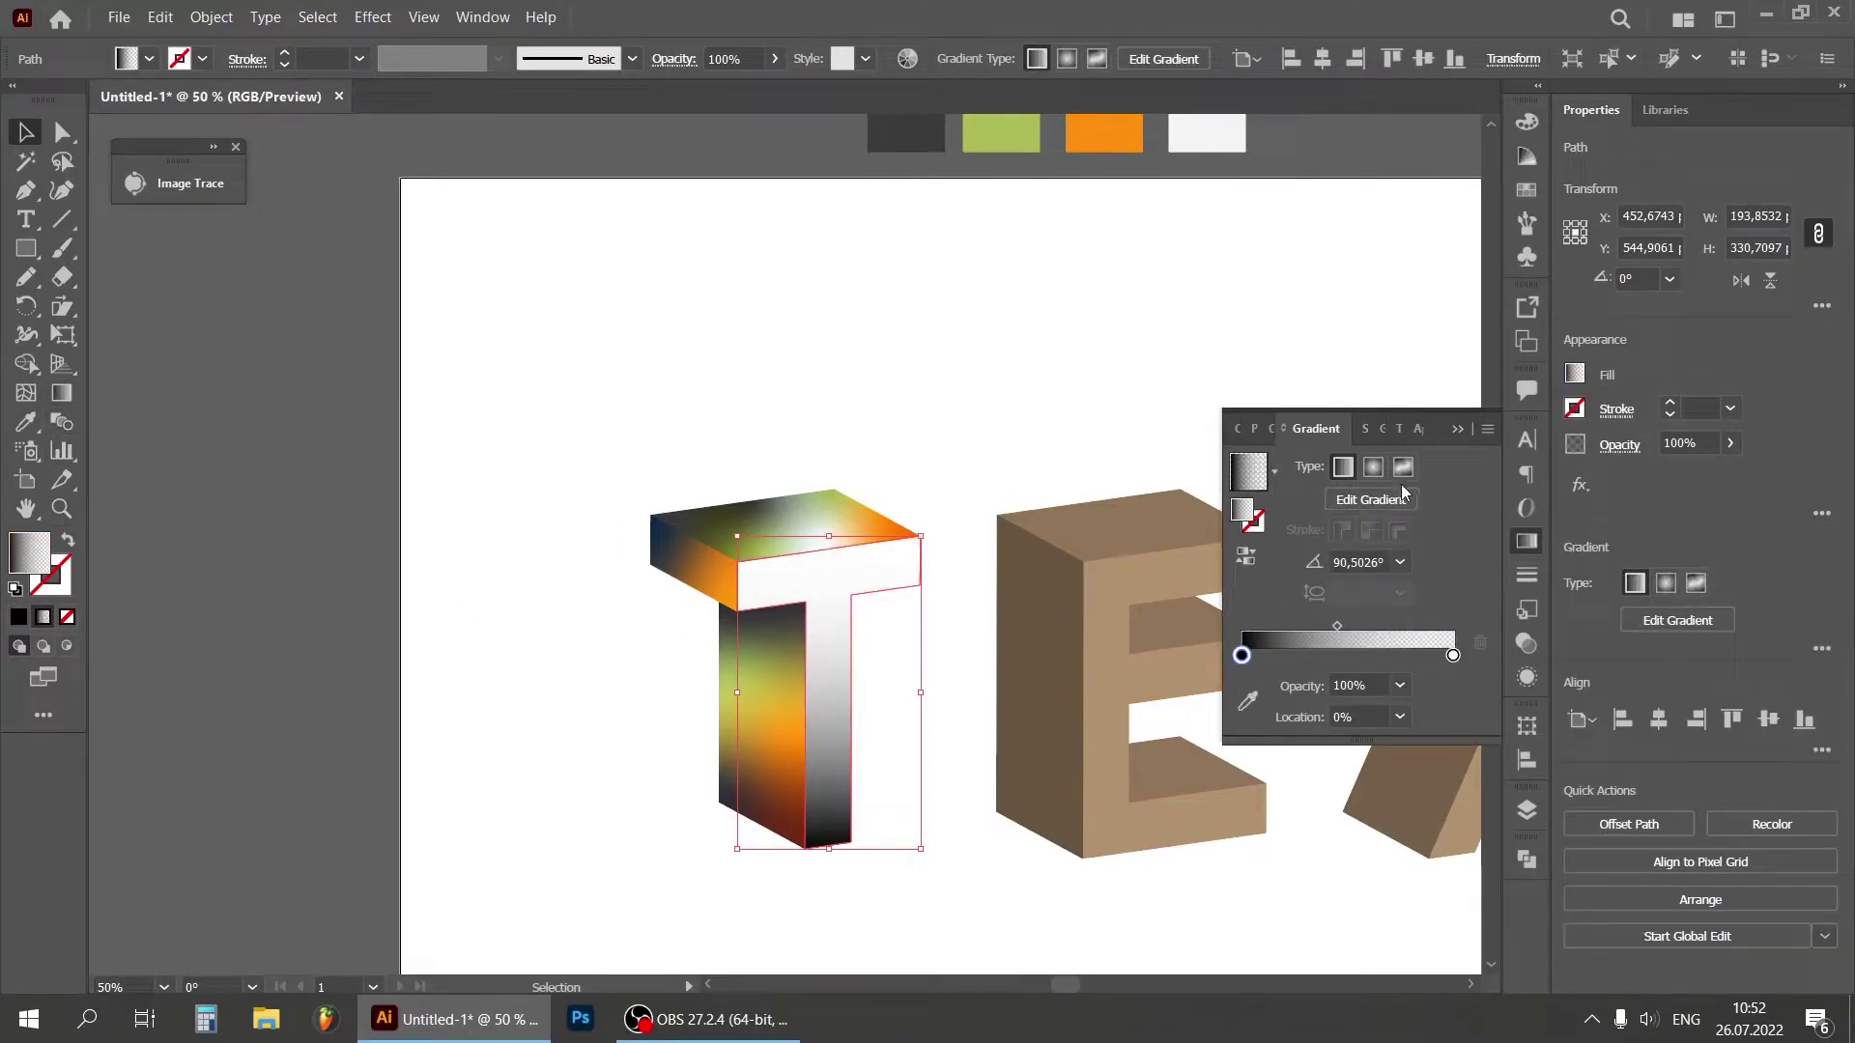
{"action": "left_click", "coordinate": [1405, 469]}
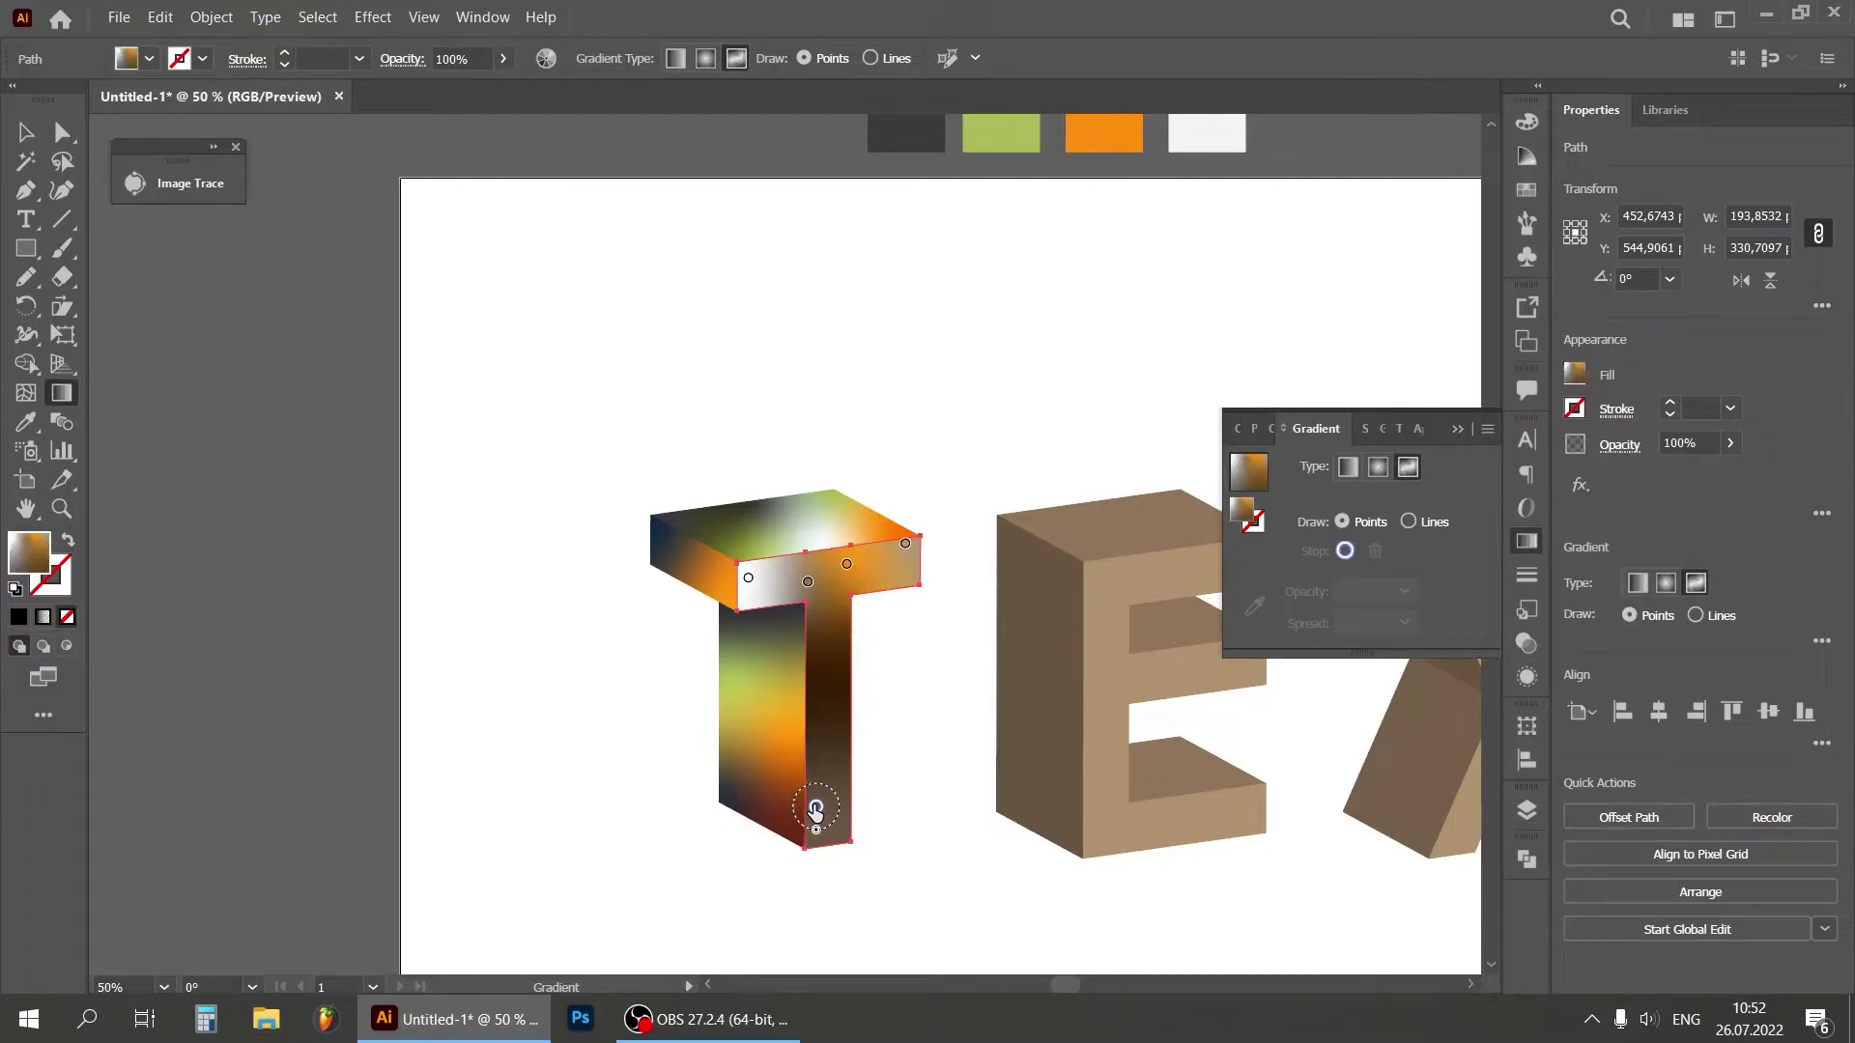
{"action": "left_click", "coordinate": [816, 806]}
{"action": "left_click", "coordinate": [1254, 606]}
{"action": "left_click", "coordinate": [932, 136]}
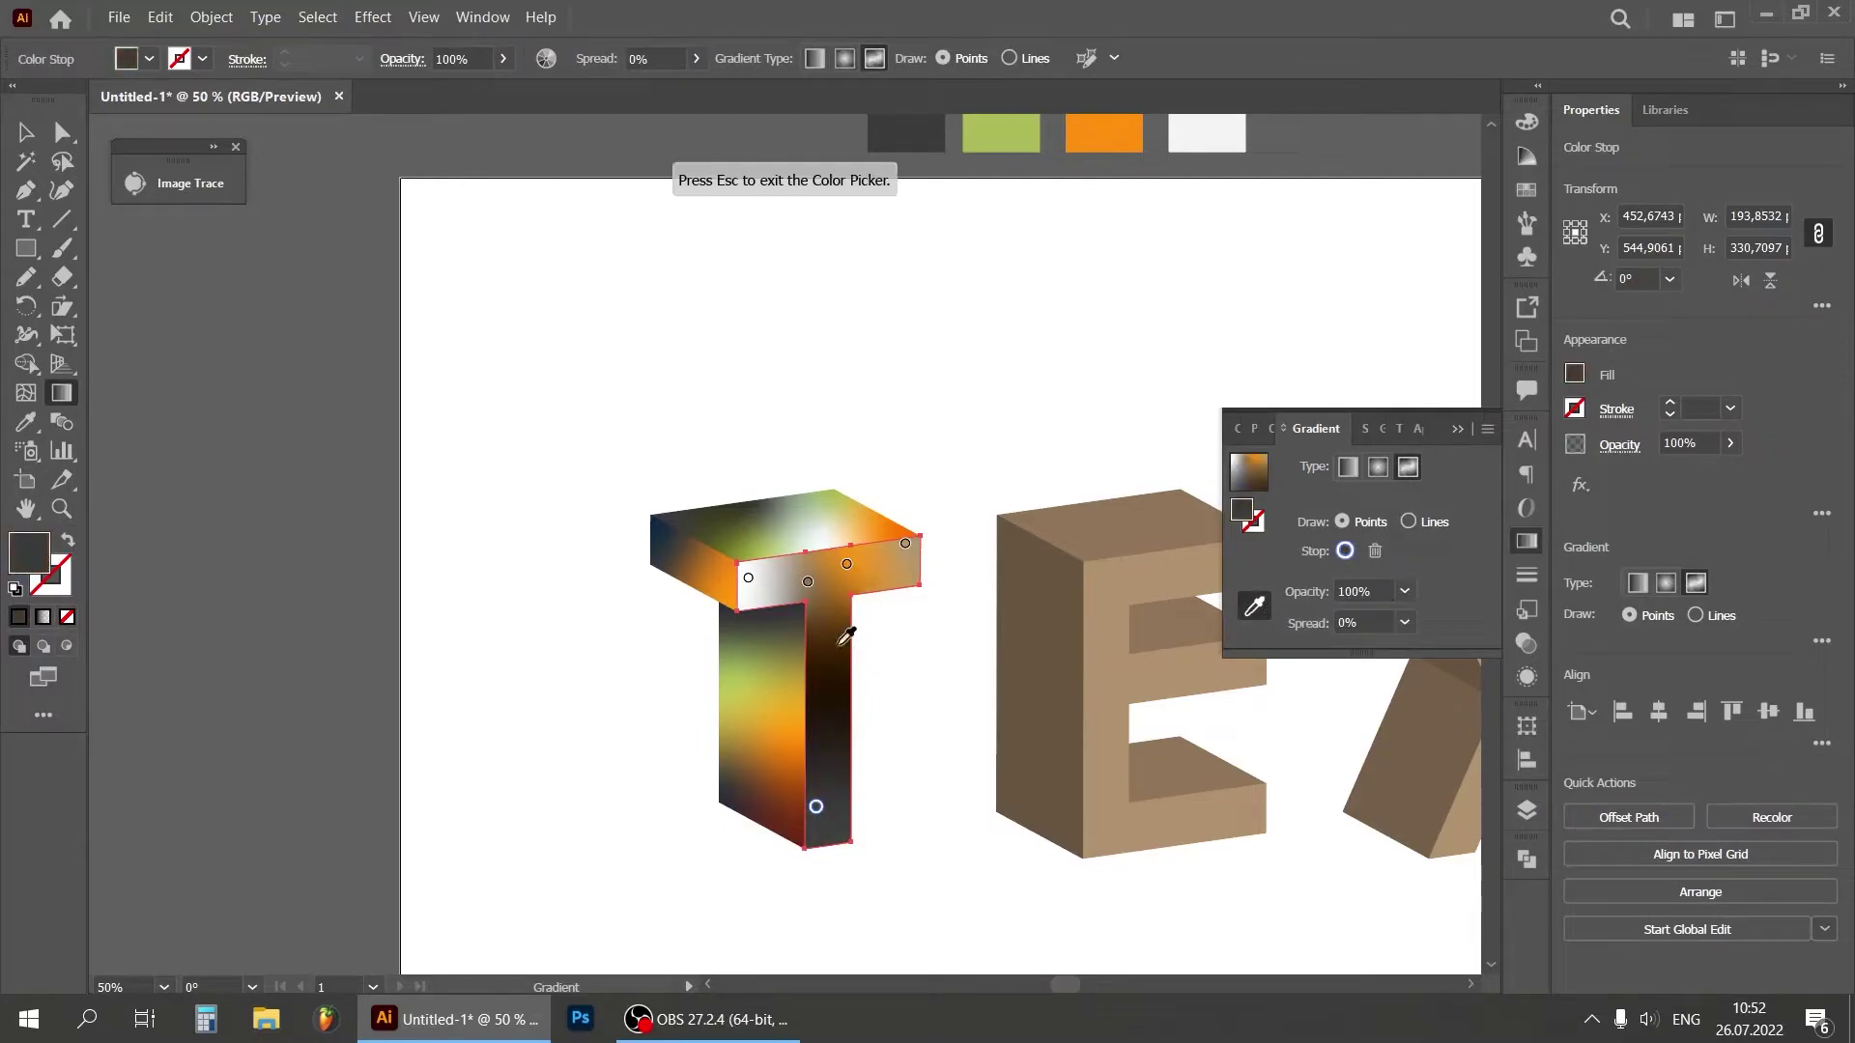
Step: Add a green colour point in the middle of the stem
{"action": "left_click", "coordinate": [824, 698]}
{"action": "double_click", "coordinate": [824, 697]}
{"action": "key", "text": "Escape"}
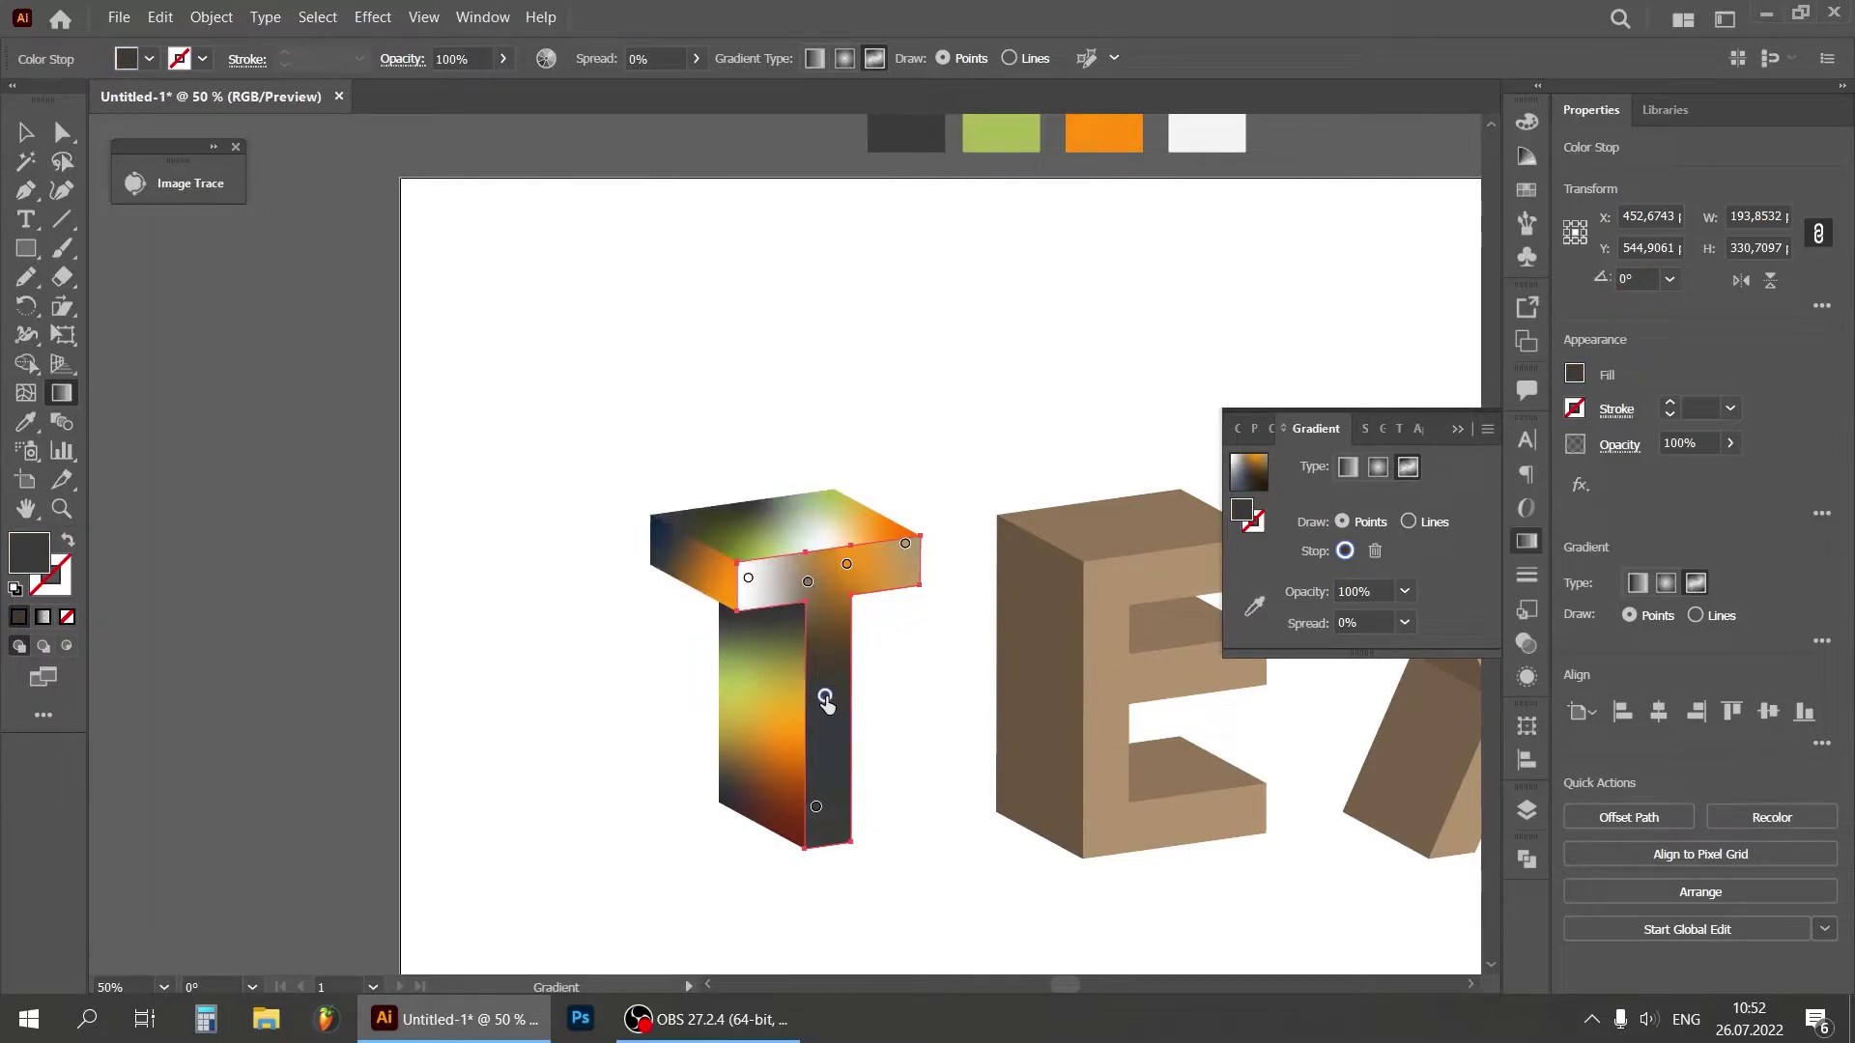
{"action": "left_click_drag", "start_coordinate": [826, 703], "coordinate": [834, 713]}
{"action": "left_click", "coordinate": [1254, 605]}
{"action": "left_click", "coordinate": [1014, 135]}
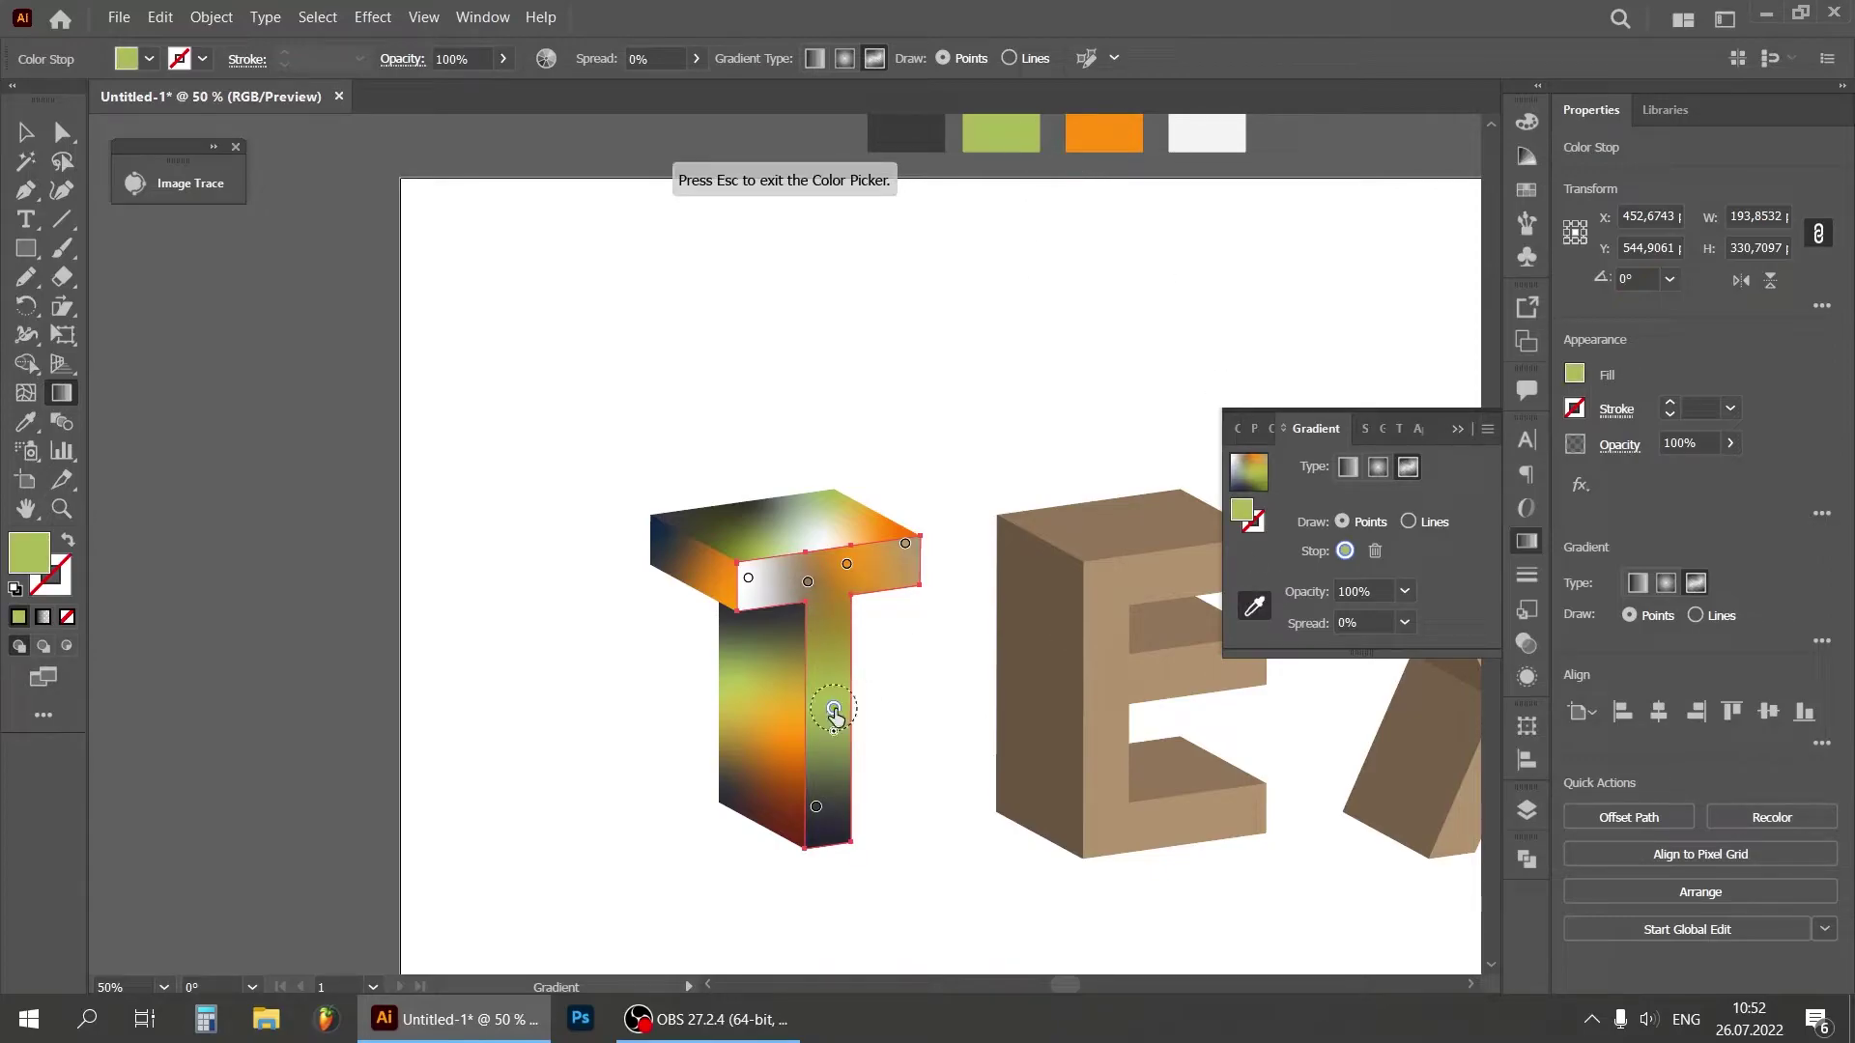
{"action": "left_click_drag", "start_coordinate": [835, 712], "coordinate": [832, 705]}
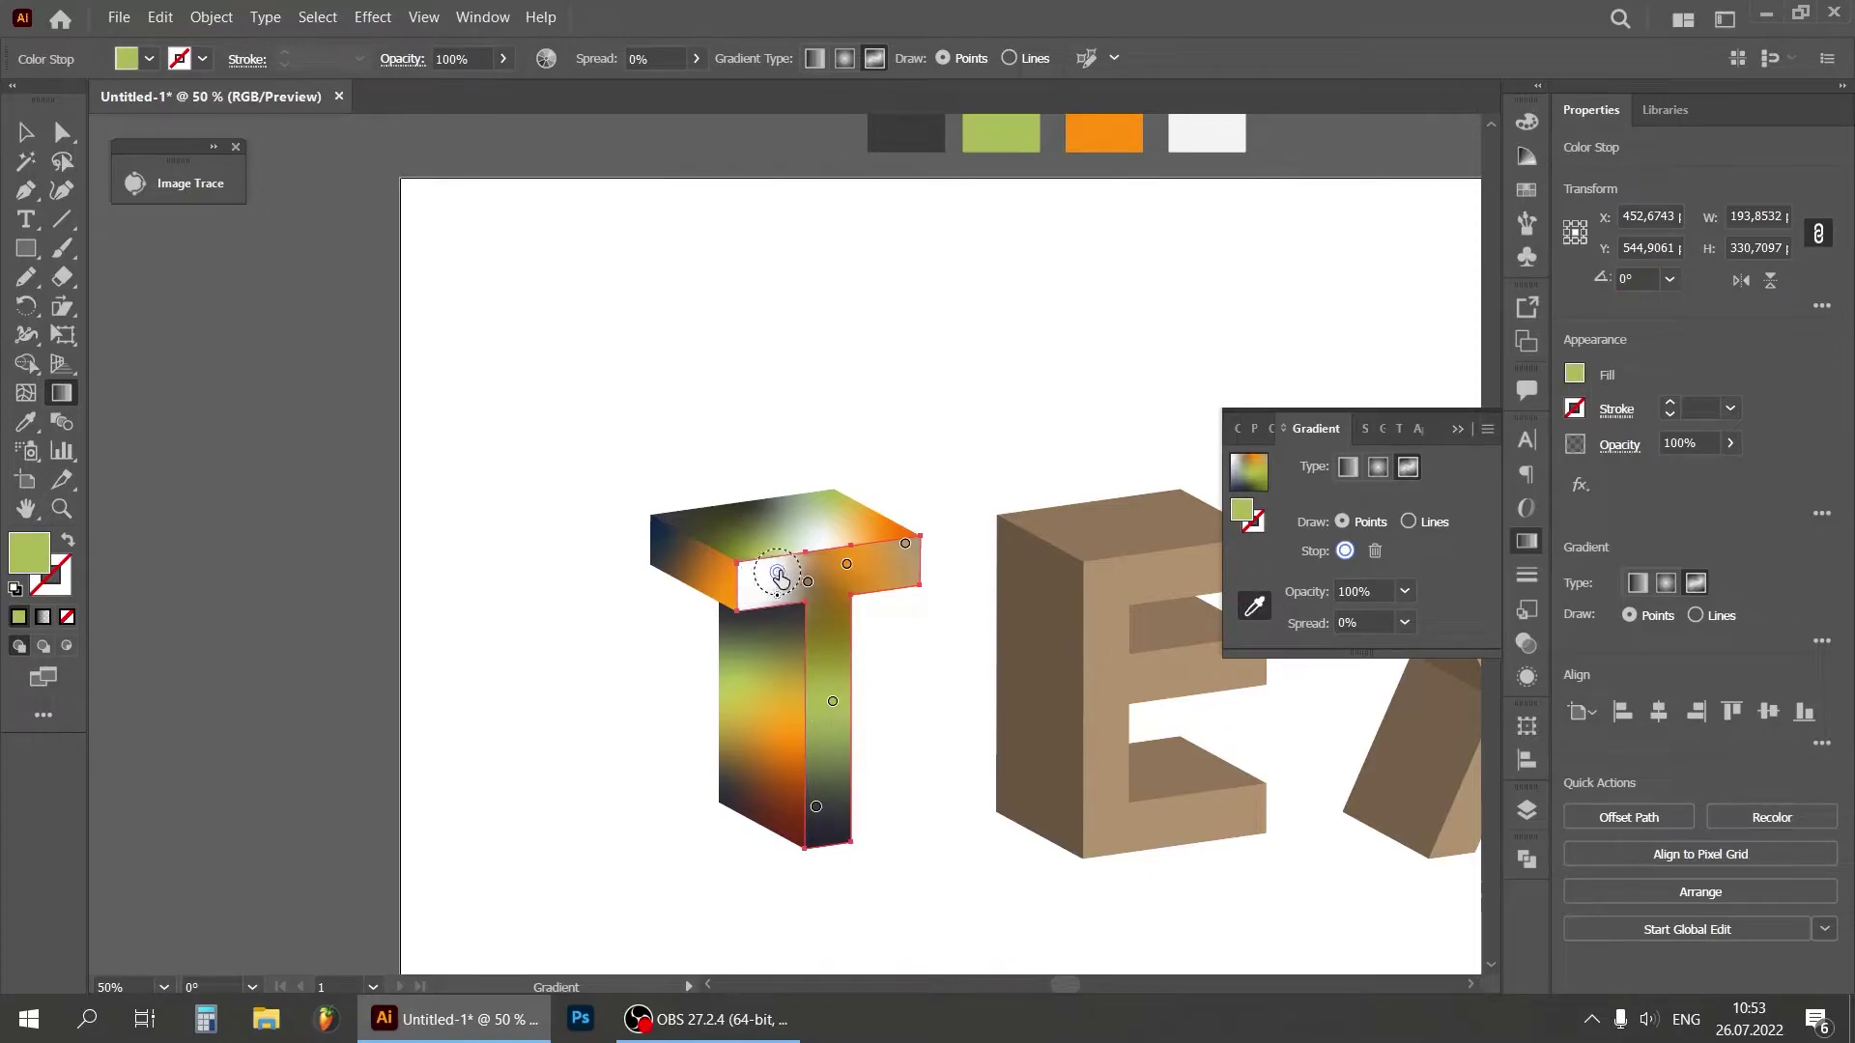
Step: Spread points across the top bar, colouring the left one green and lowering the right-end point
{"action": "mouse_move", "coordinate": [749, 578]}
{"action": "left_mouse_down"}
{"action": "mouse_move", "coordinate": [866, 558]}
{"action": "mouse_move", "coordinate": [756, 592]}
{"action": "mouse_move", "coordinate": [829, 579]}
{"action": "left_mouse_up"}
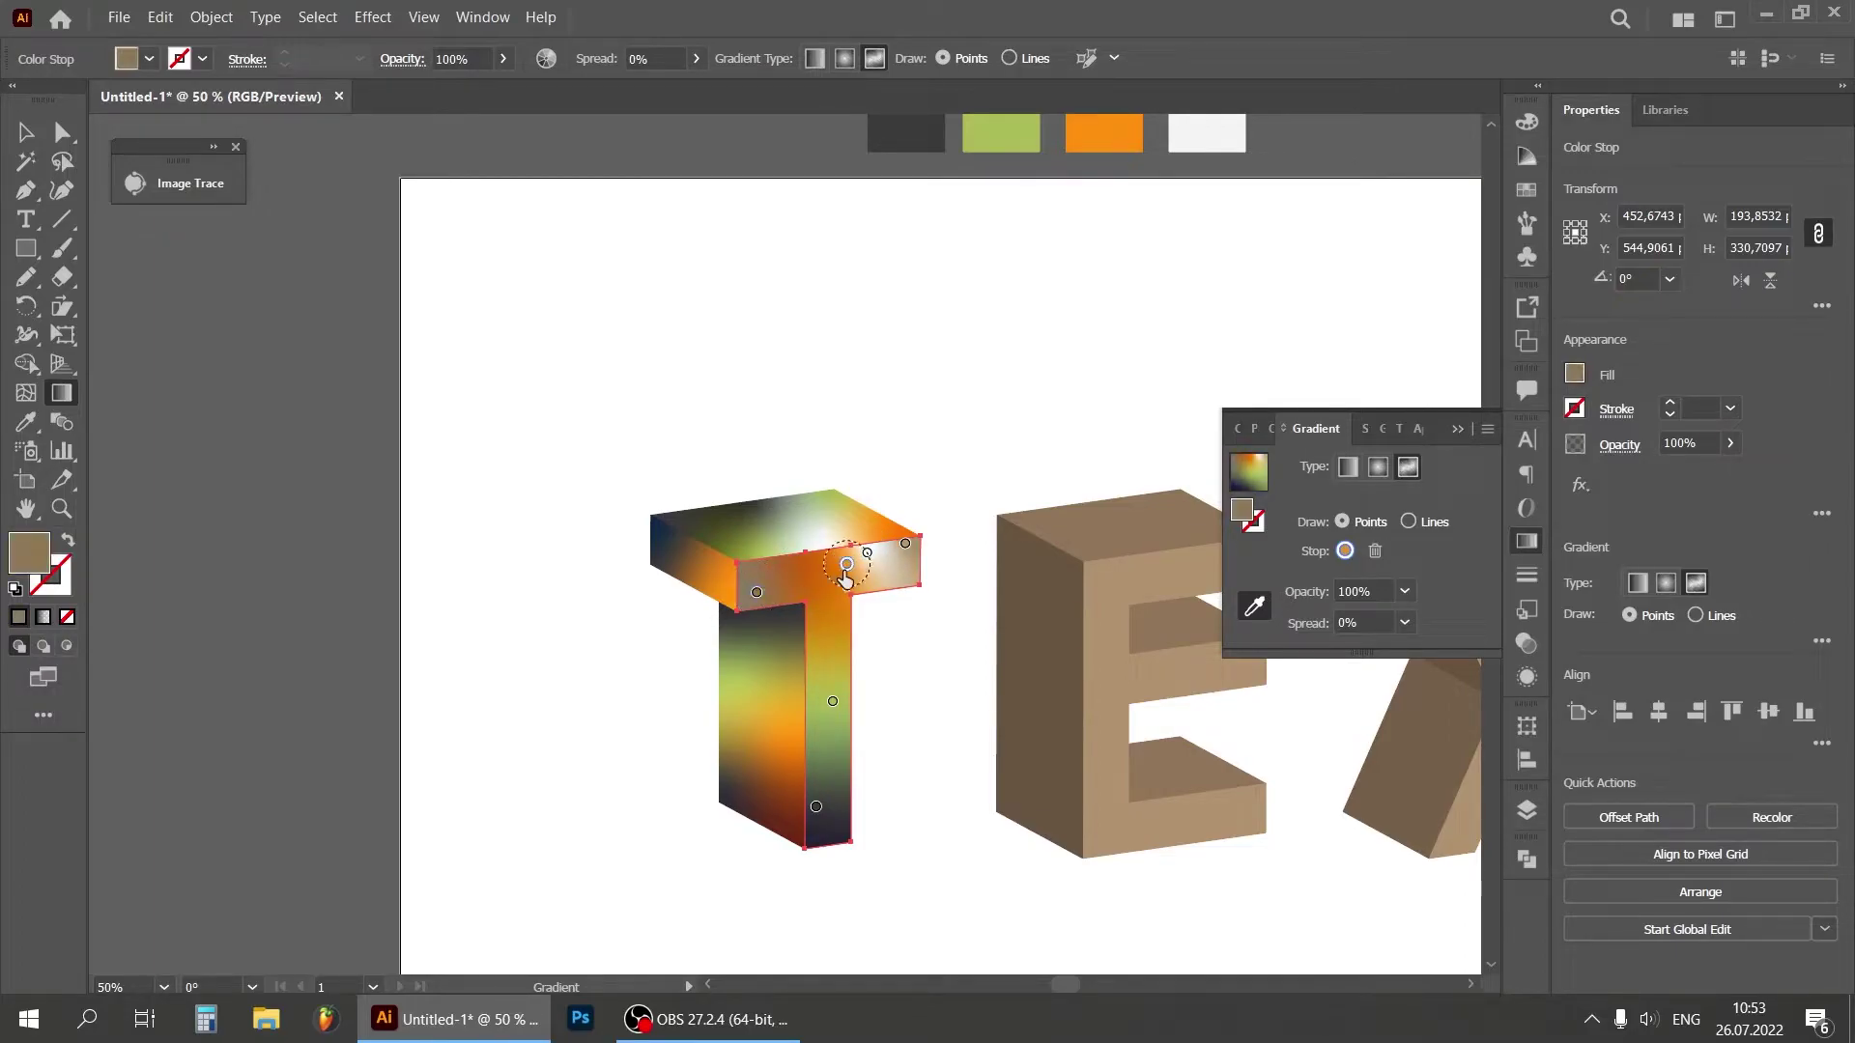
{"action": "left_click", "coordinate": [757, 592]}
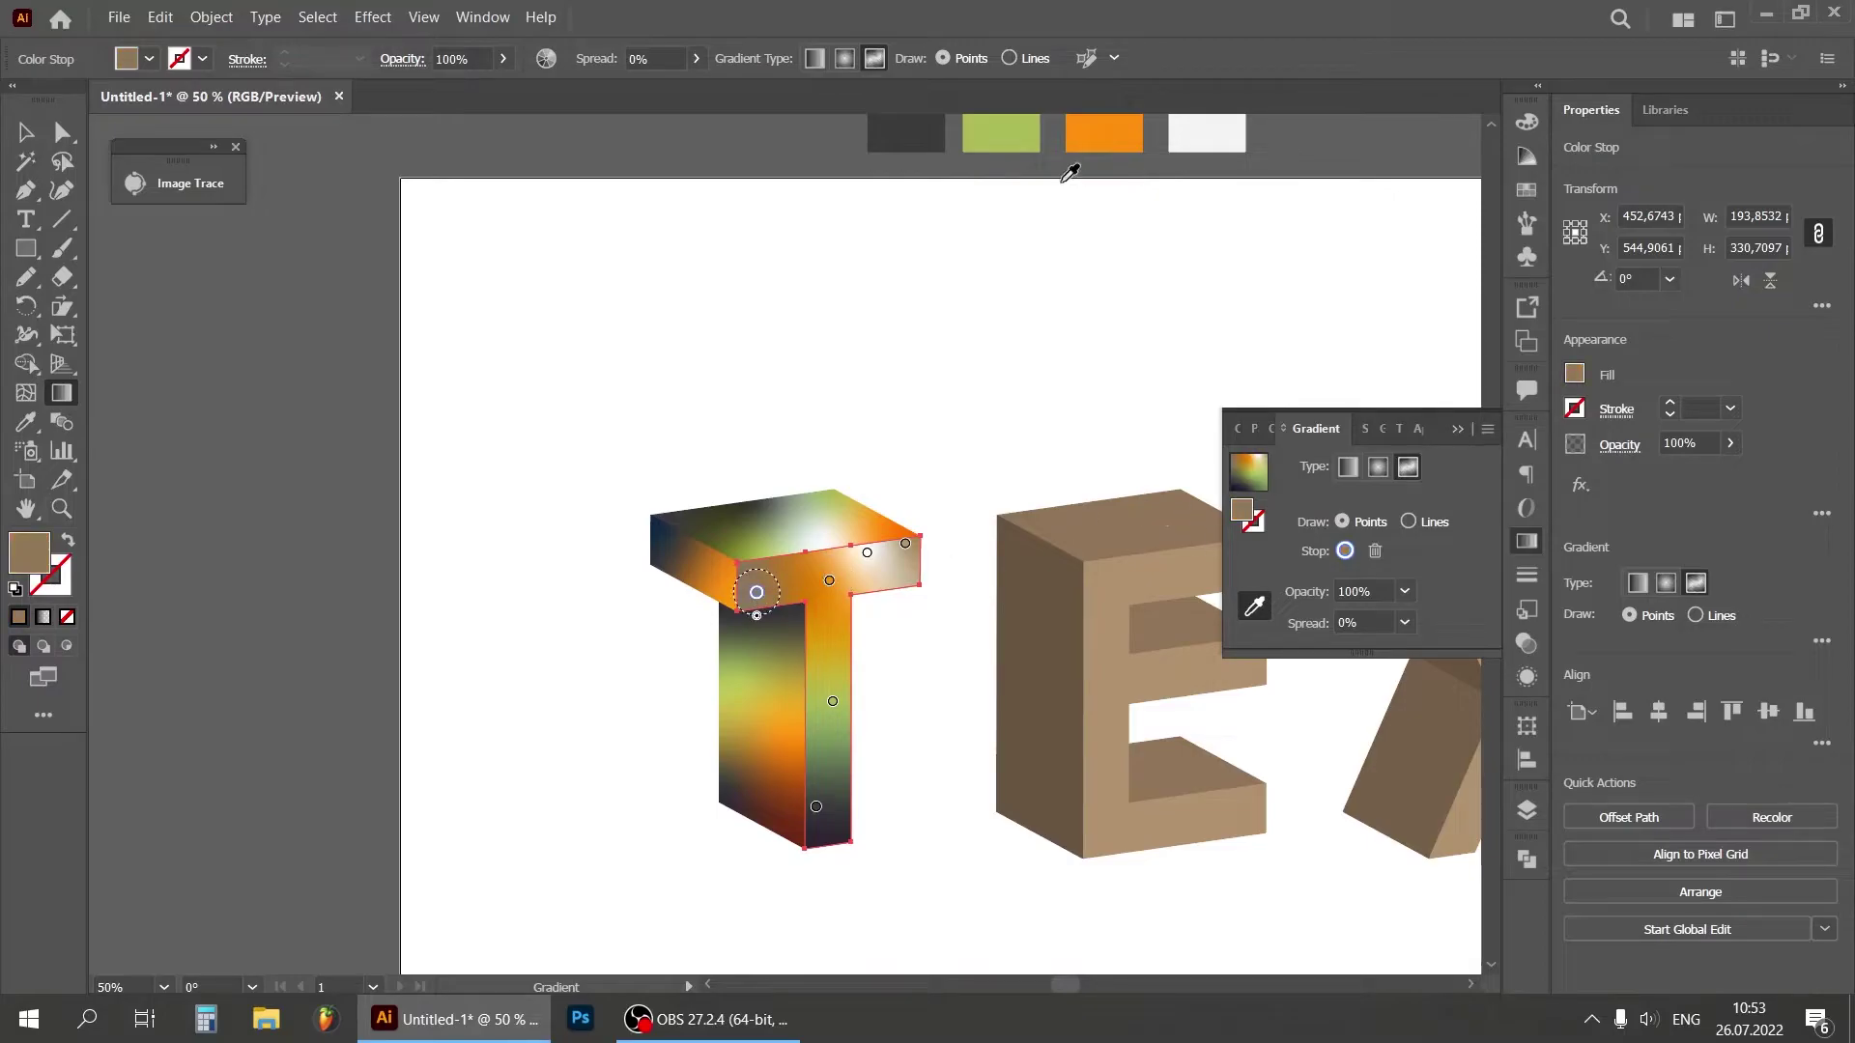
{"action": "left_click", "coordinate": [1004, 132]}
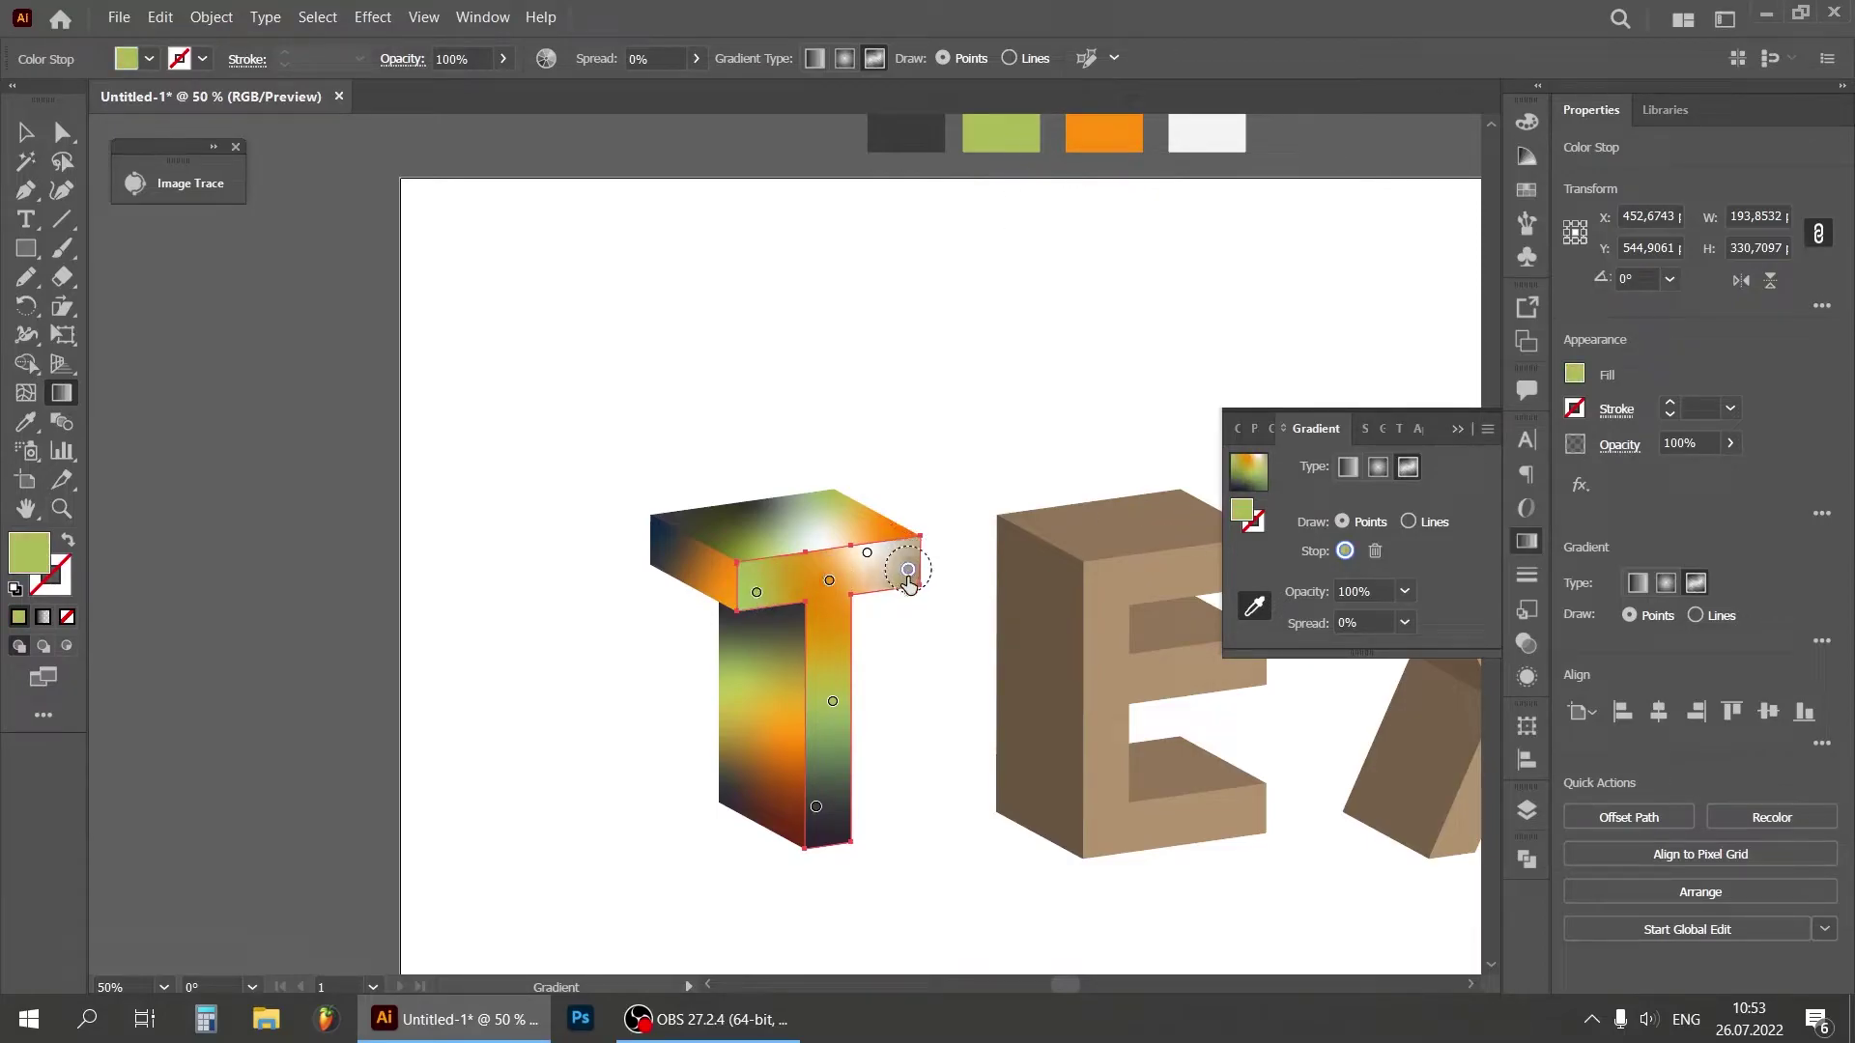
{"action": "left_click_drag", "start_coordinate": [906, 546], "coordinate": [904, 572]}
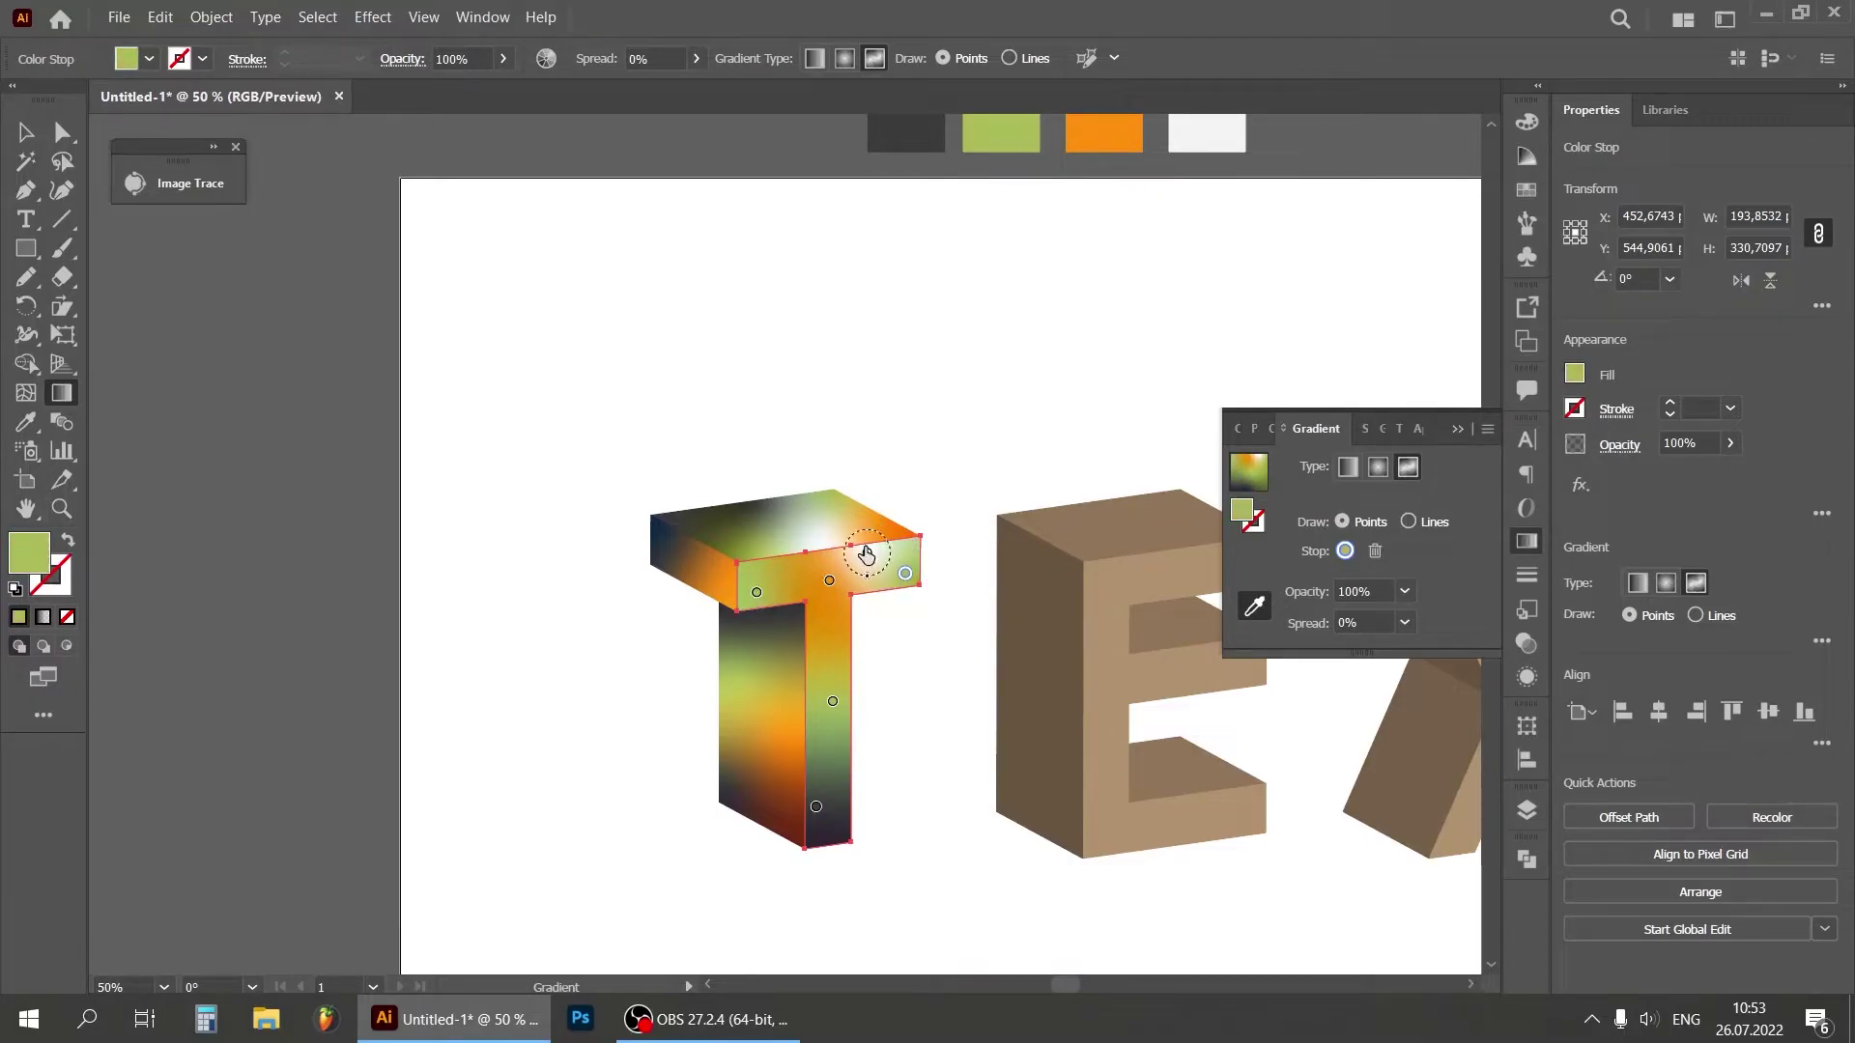
Step: Leave gradient editing, deselect the T and close the gradient settings
{"action": "left_click", "coordinate": [25, 161]}
{"action": "left_click", "coordinate": [29, 133]}
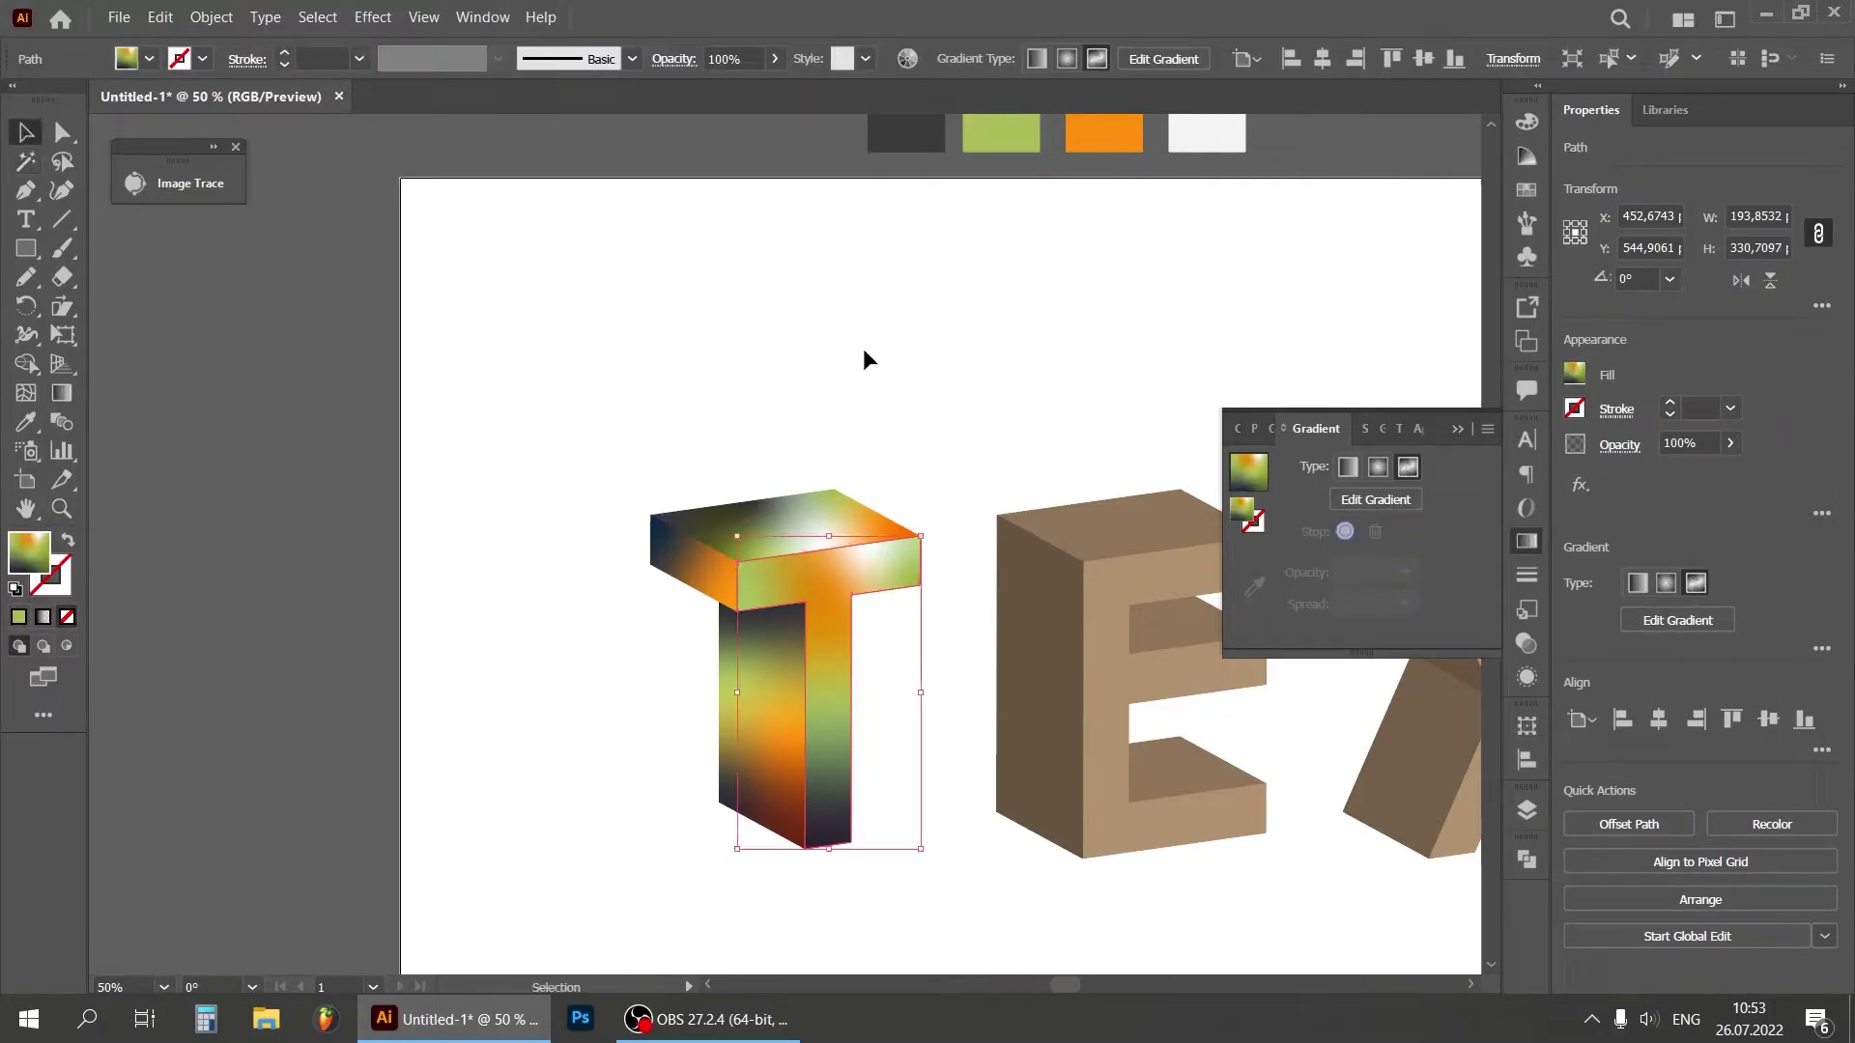
{"action": "left_click", "coordinate": [868, 357]}
{"action": "left_click", "coordinate": [1458, 429]}
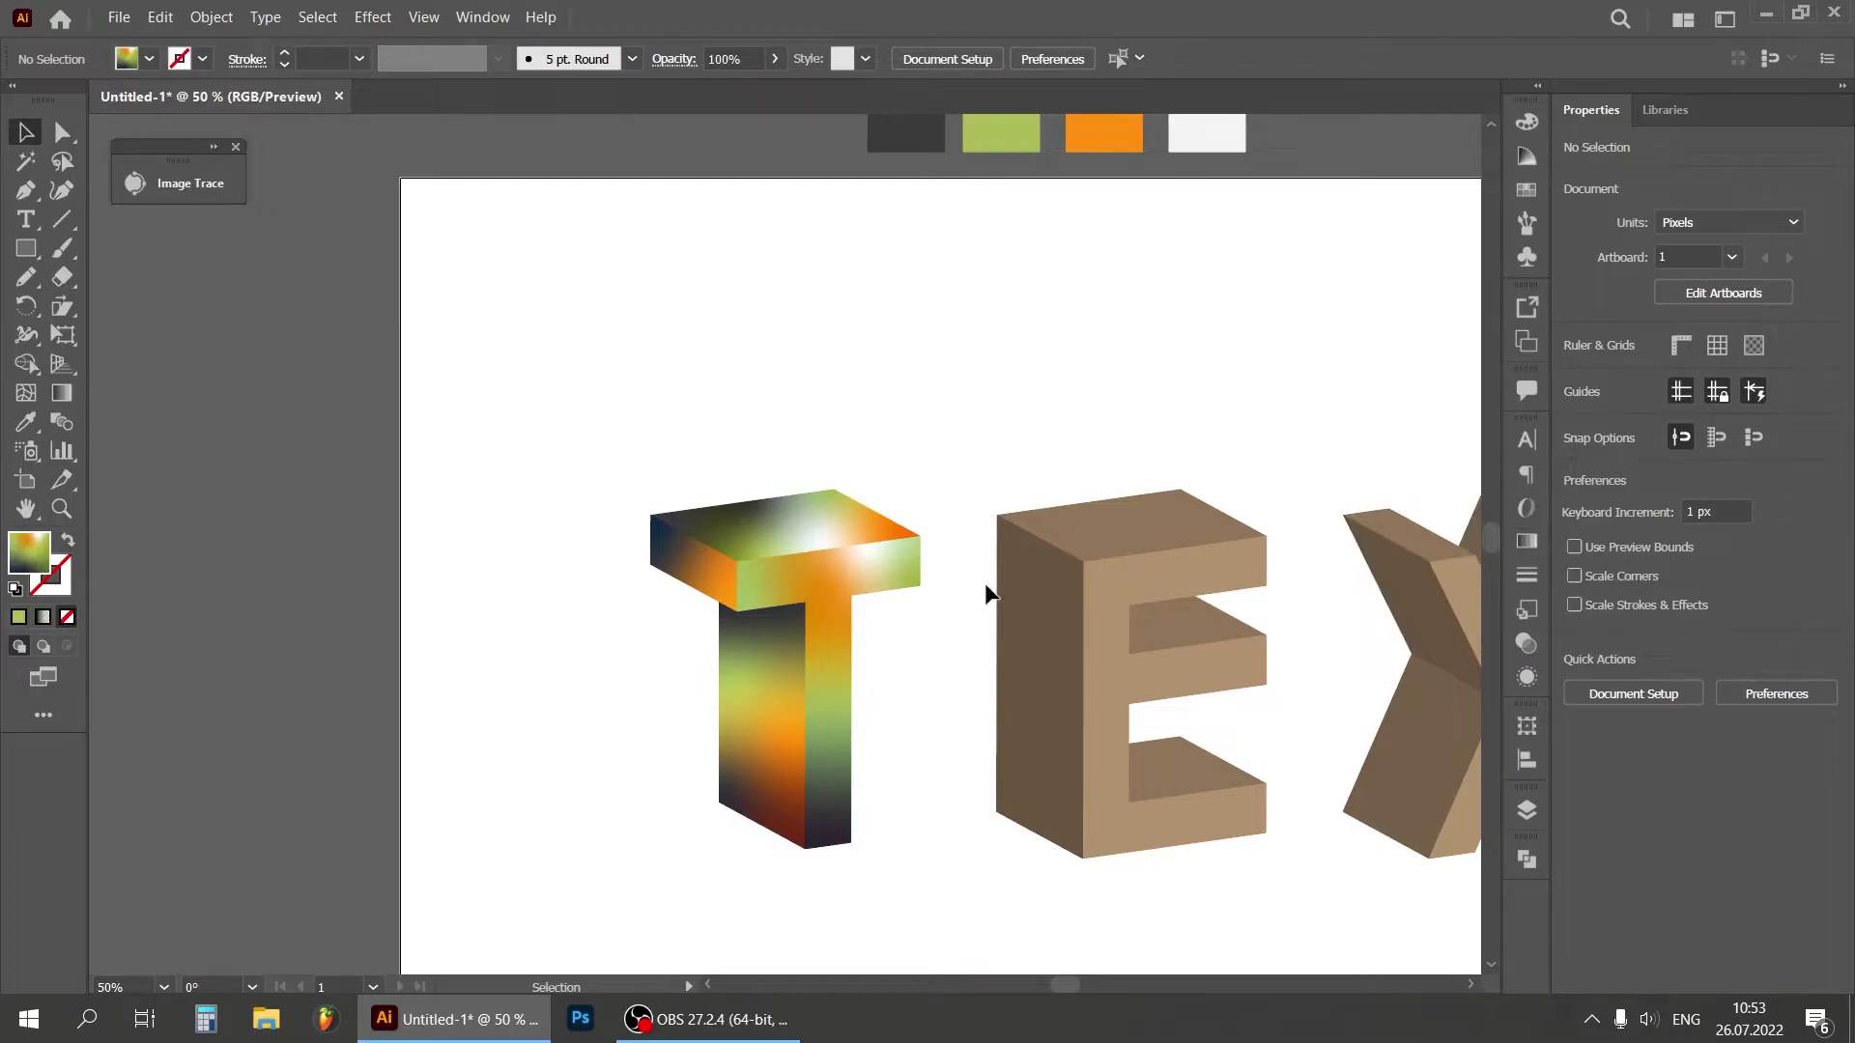
Step: Eyedrop the T's side-face gradient onto the E's left side face
{"action": "left_click", "coordinate": [1040, 641]}
{"action": "key", "text": "i"}
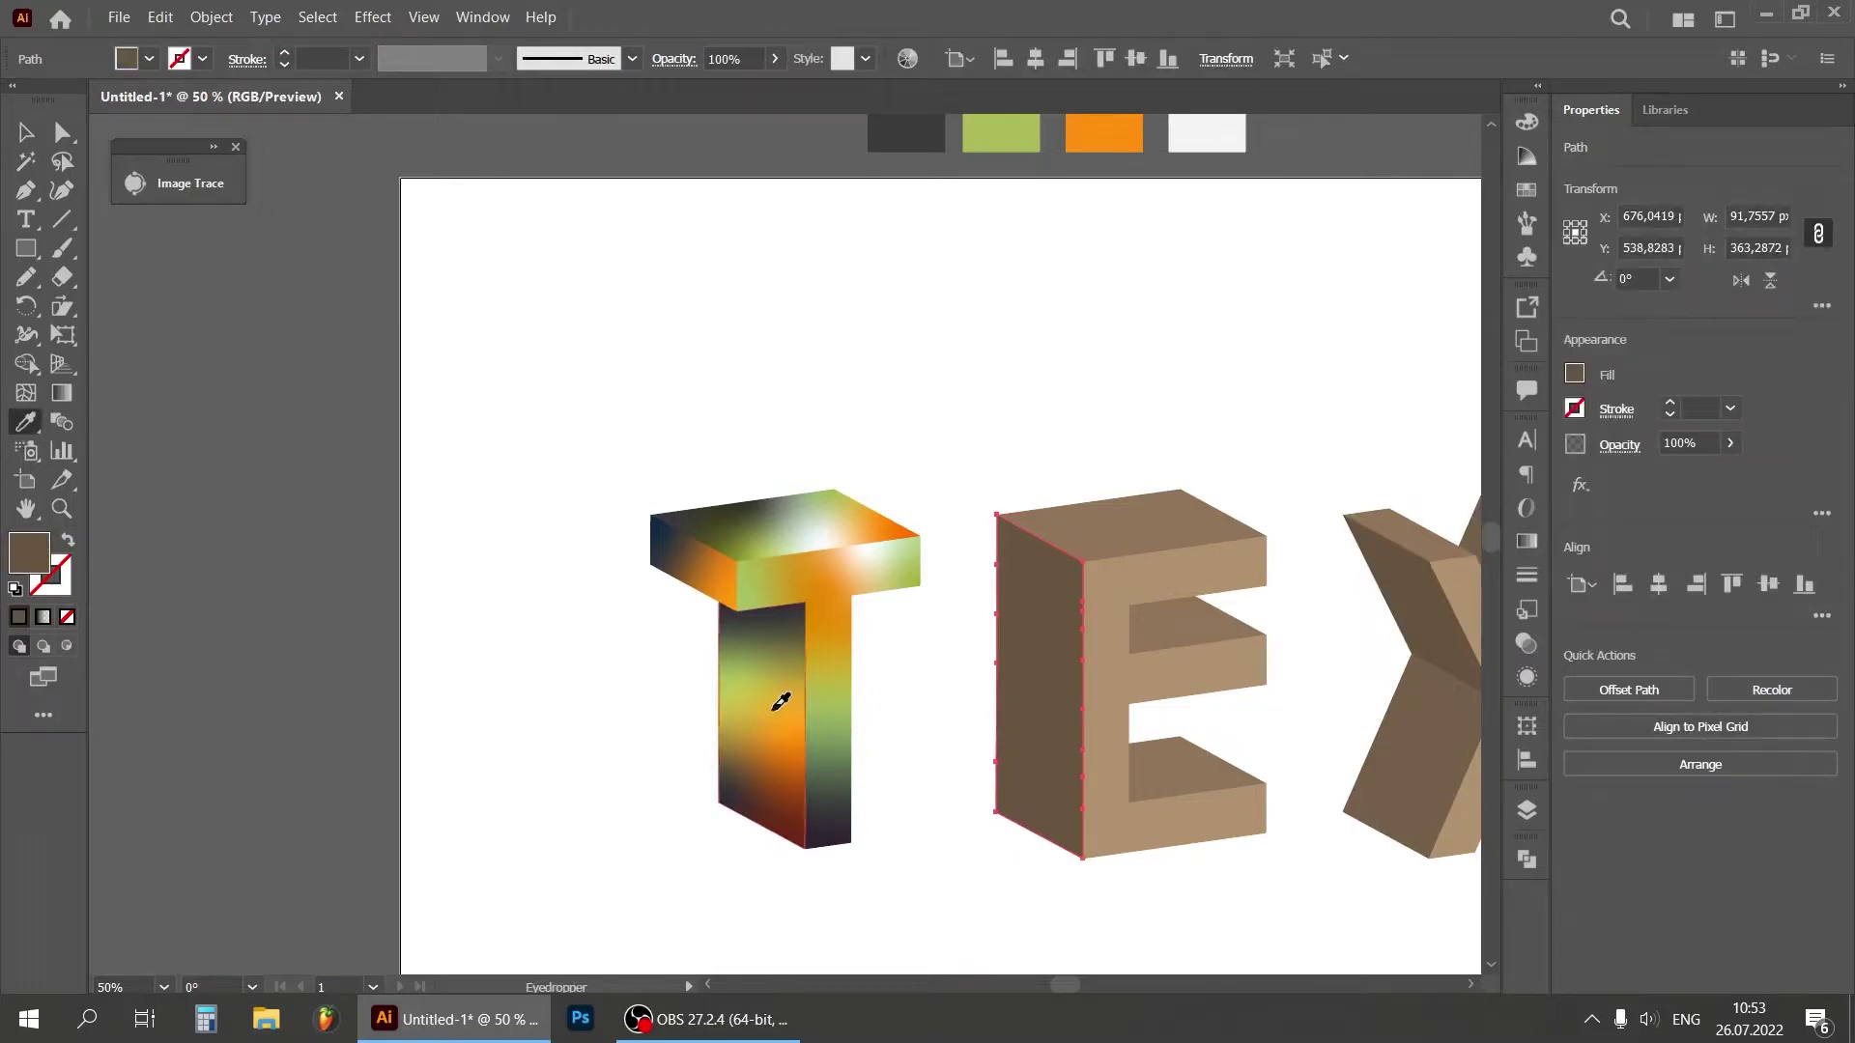
{"action": "left_click", "coordinate": [781, 702]}
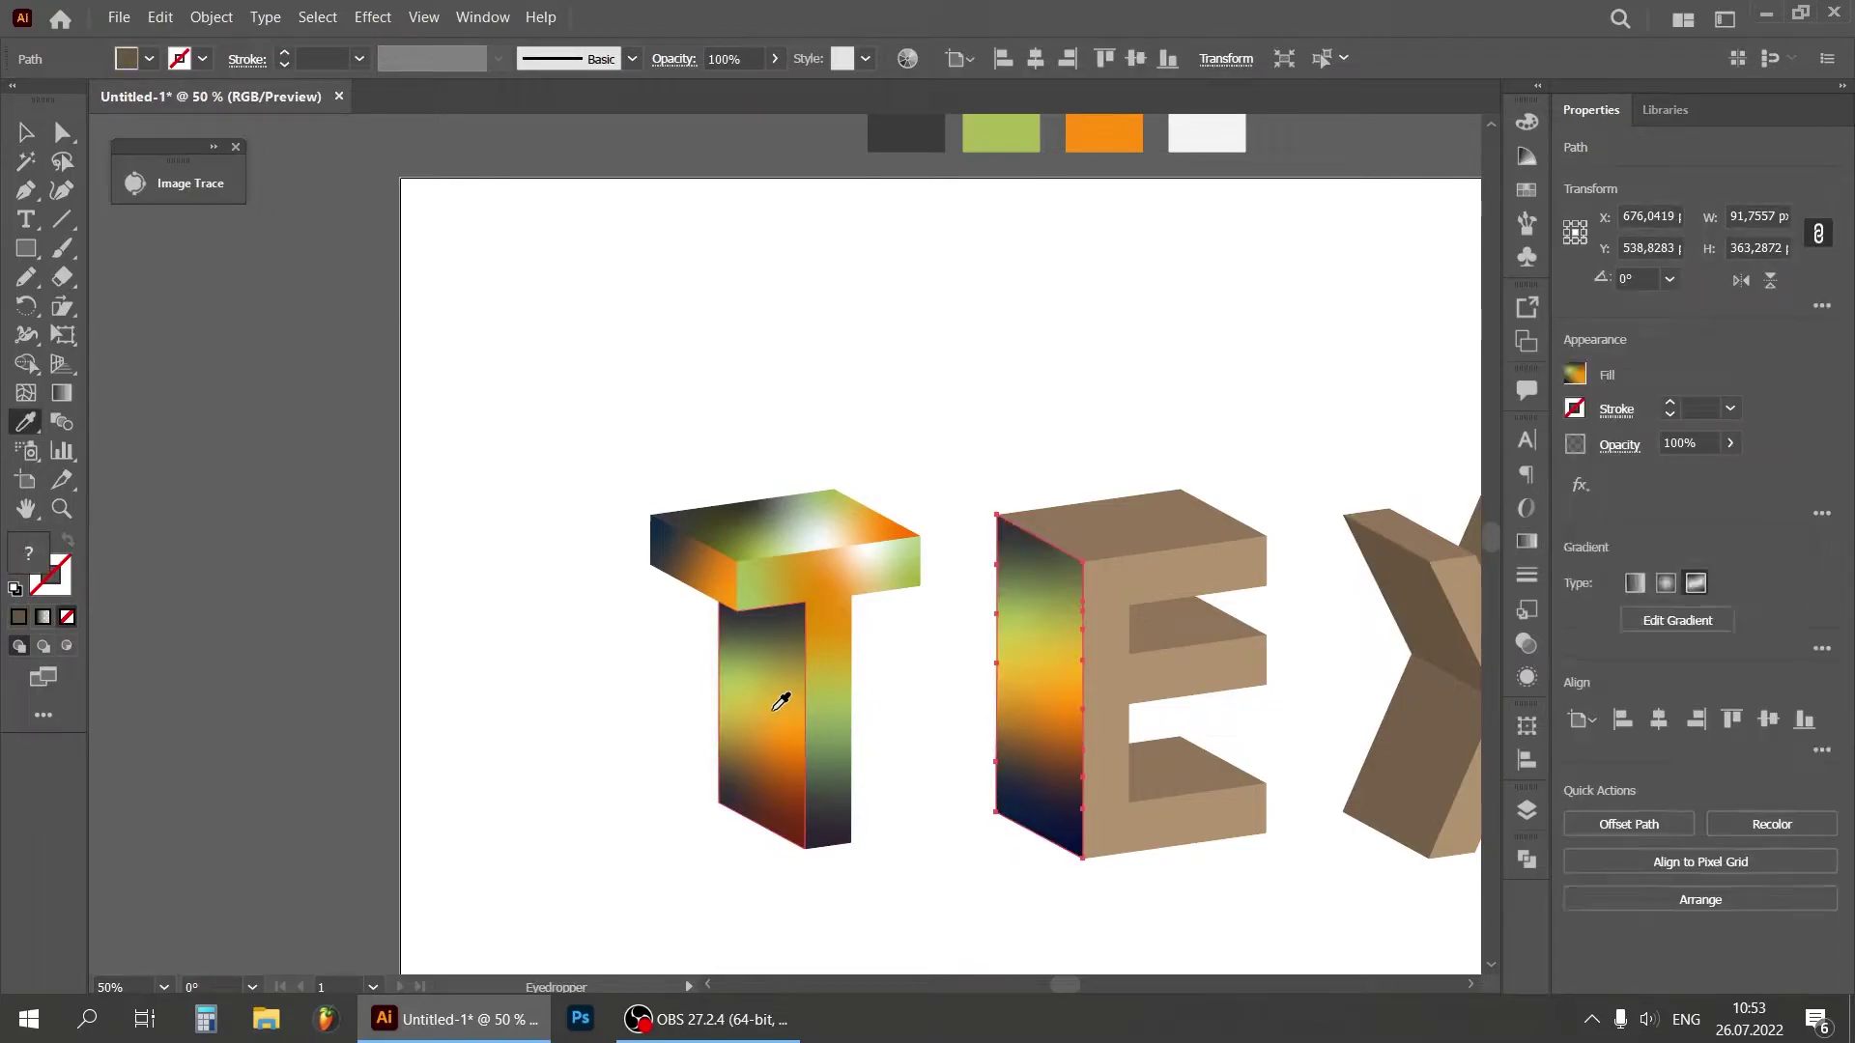
{"action": "left_click", "coordinate": [65, 393]}
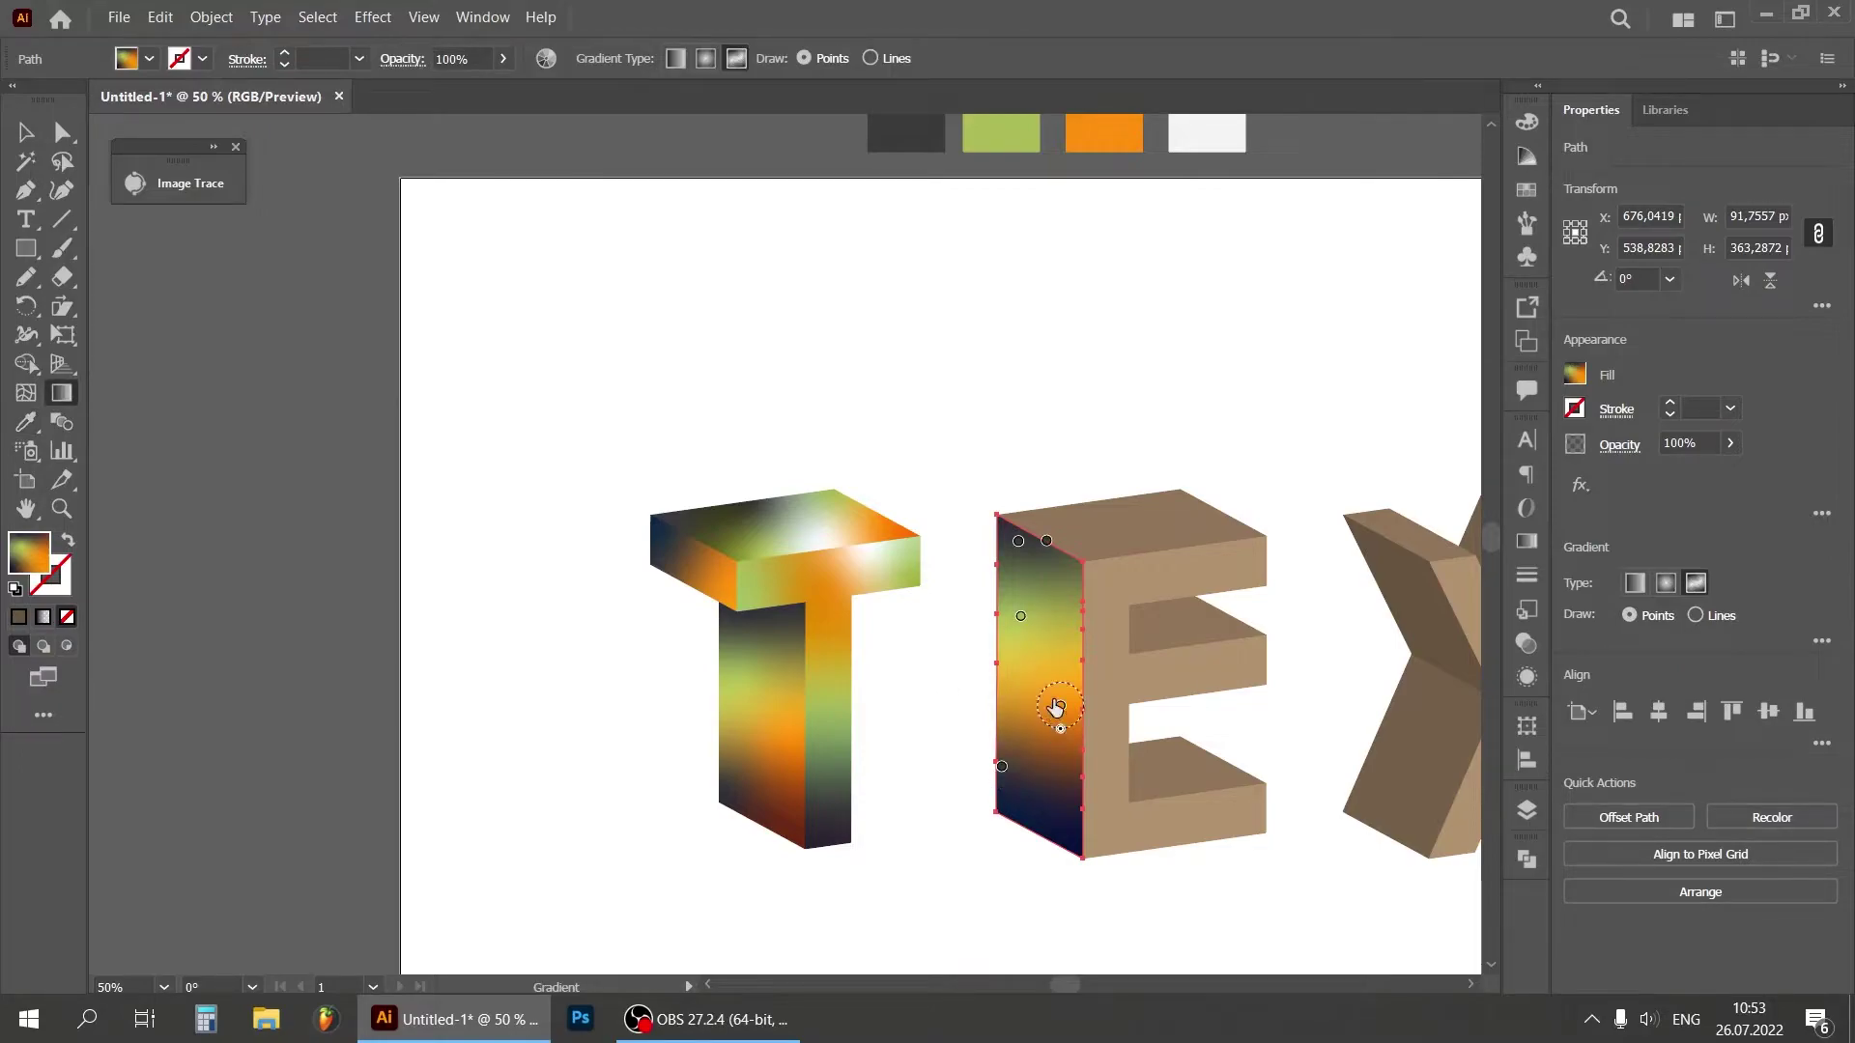
Step: Delete the bottom dark point, lower the top dark point, and remove an extra added point
{"action": "left_click_drag", "start_coordinate": [1001, 766], "coordinate": [995, 814]}
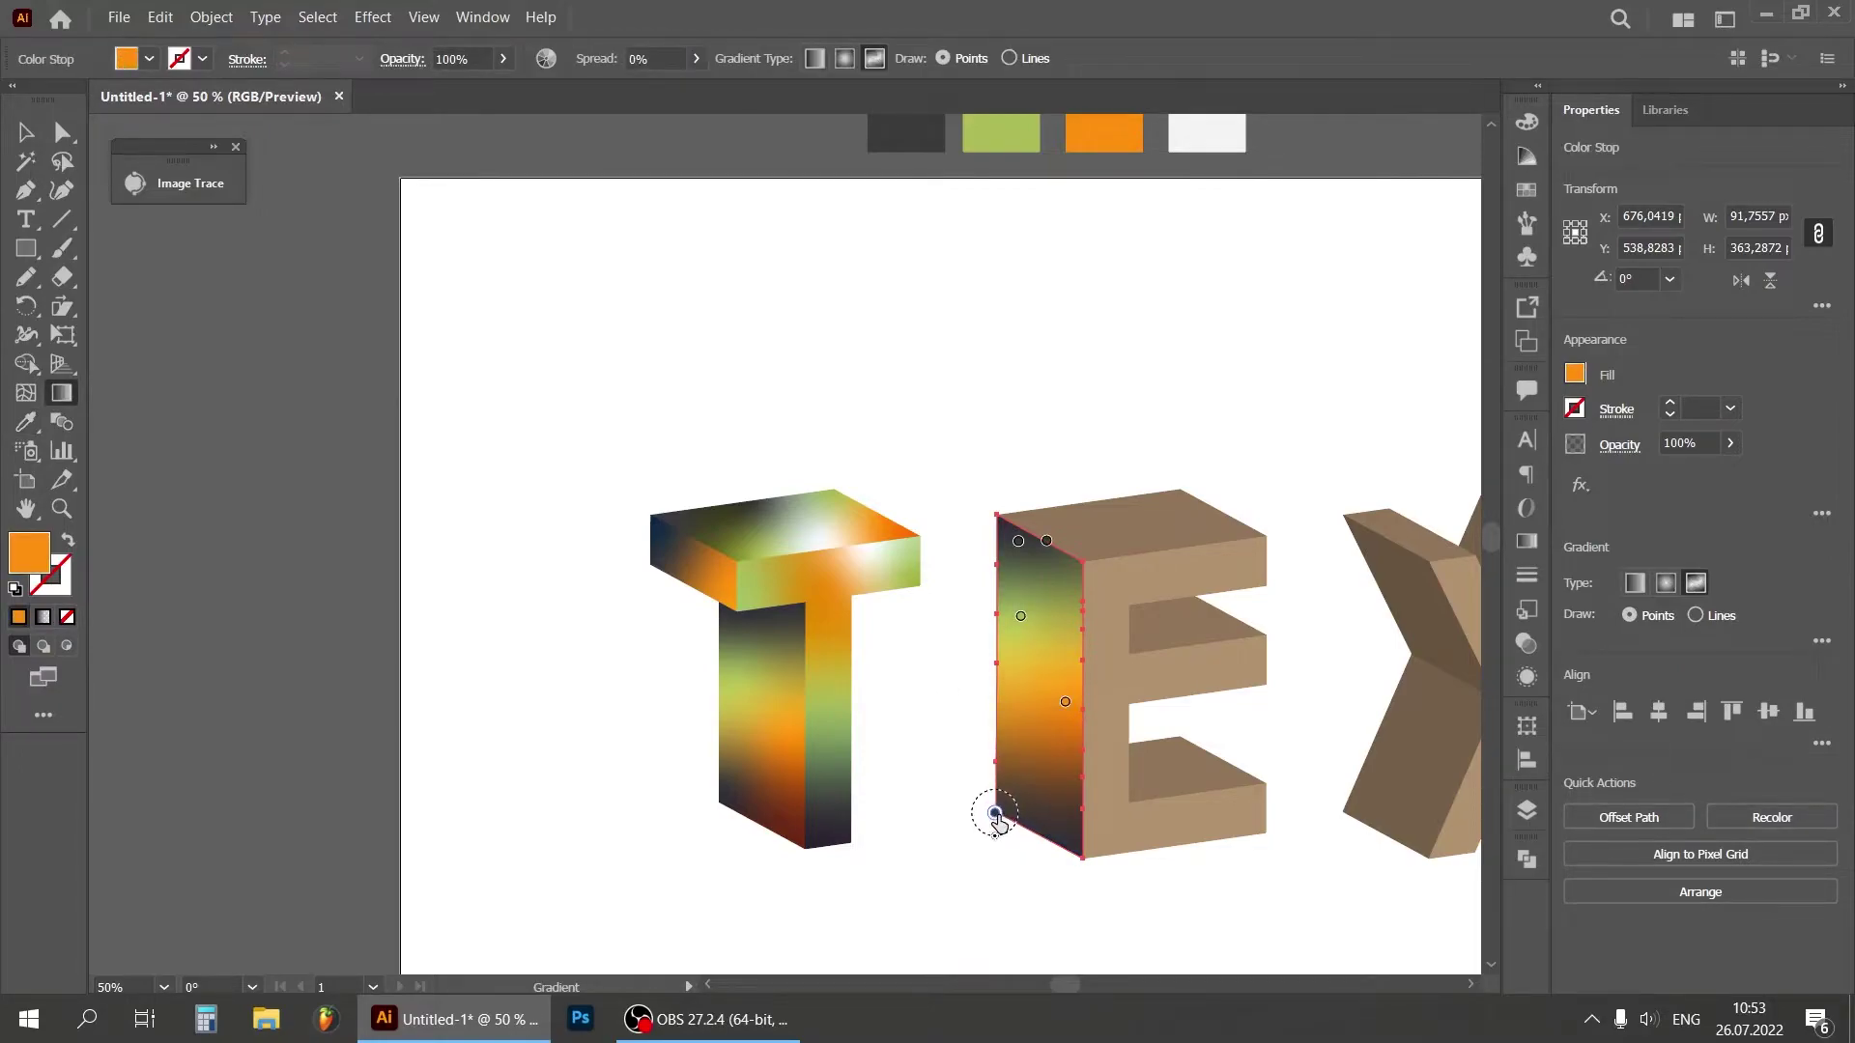
{"action": "key", "text": "Delete"}
{"action": "left_click_drag", "start_coordinate": [1046, 544], "coordinate": [1050, 560]}
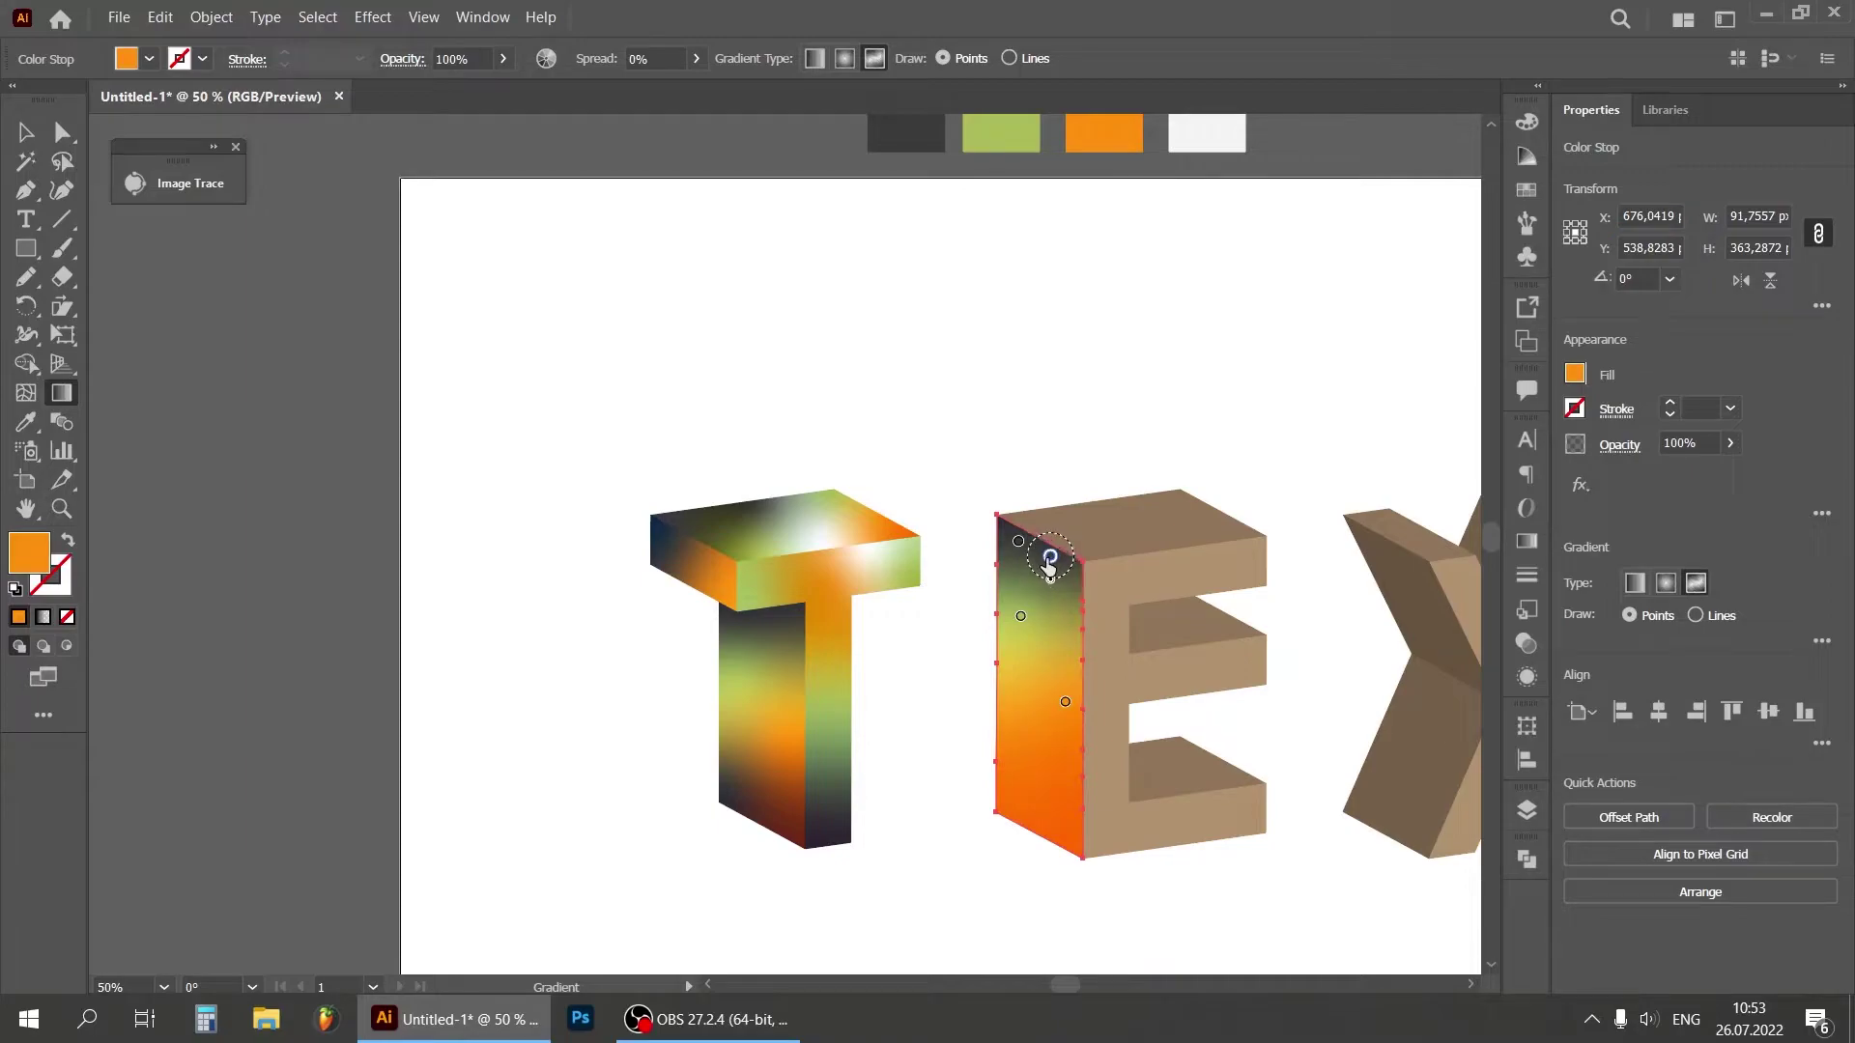
{"action": "left_click", "coordinate": [1049, 560]}
{"action": "left_click", "coordinate": [1009, 614]}
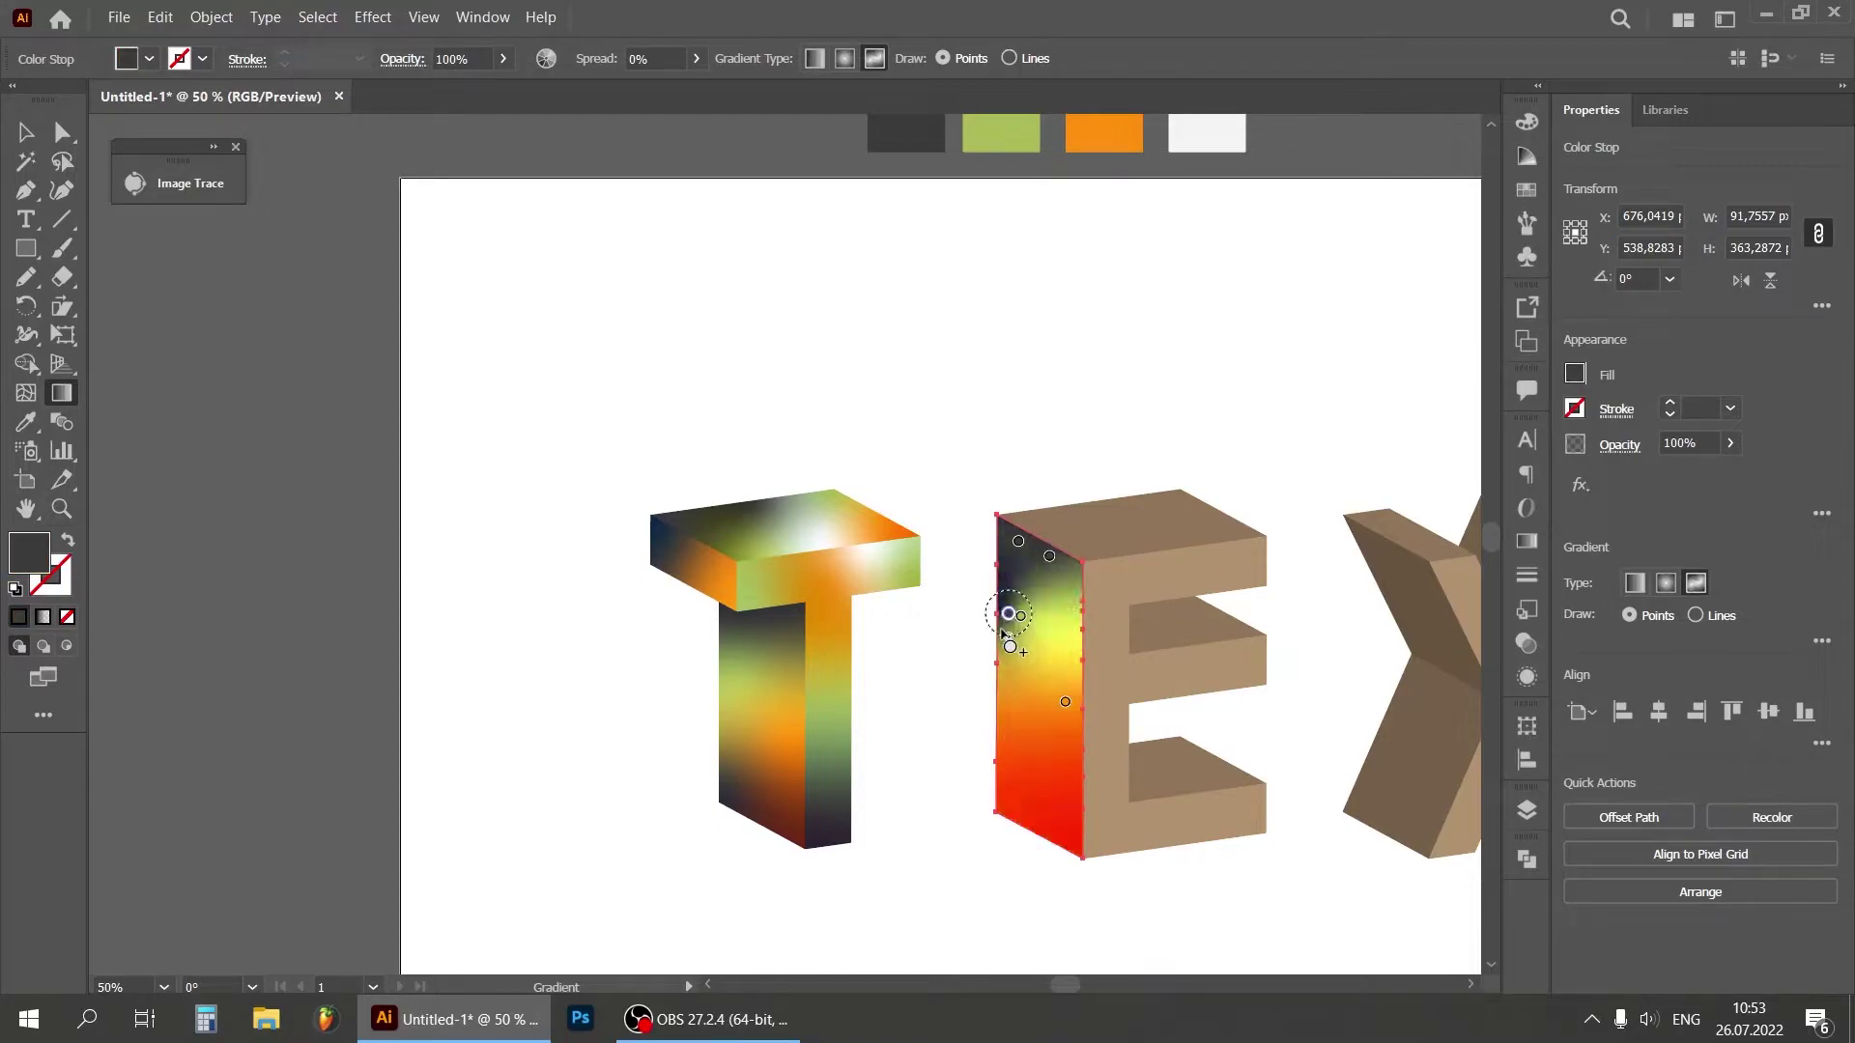
{"action": "key", "text": "Delete"}
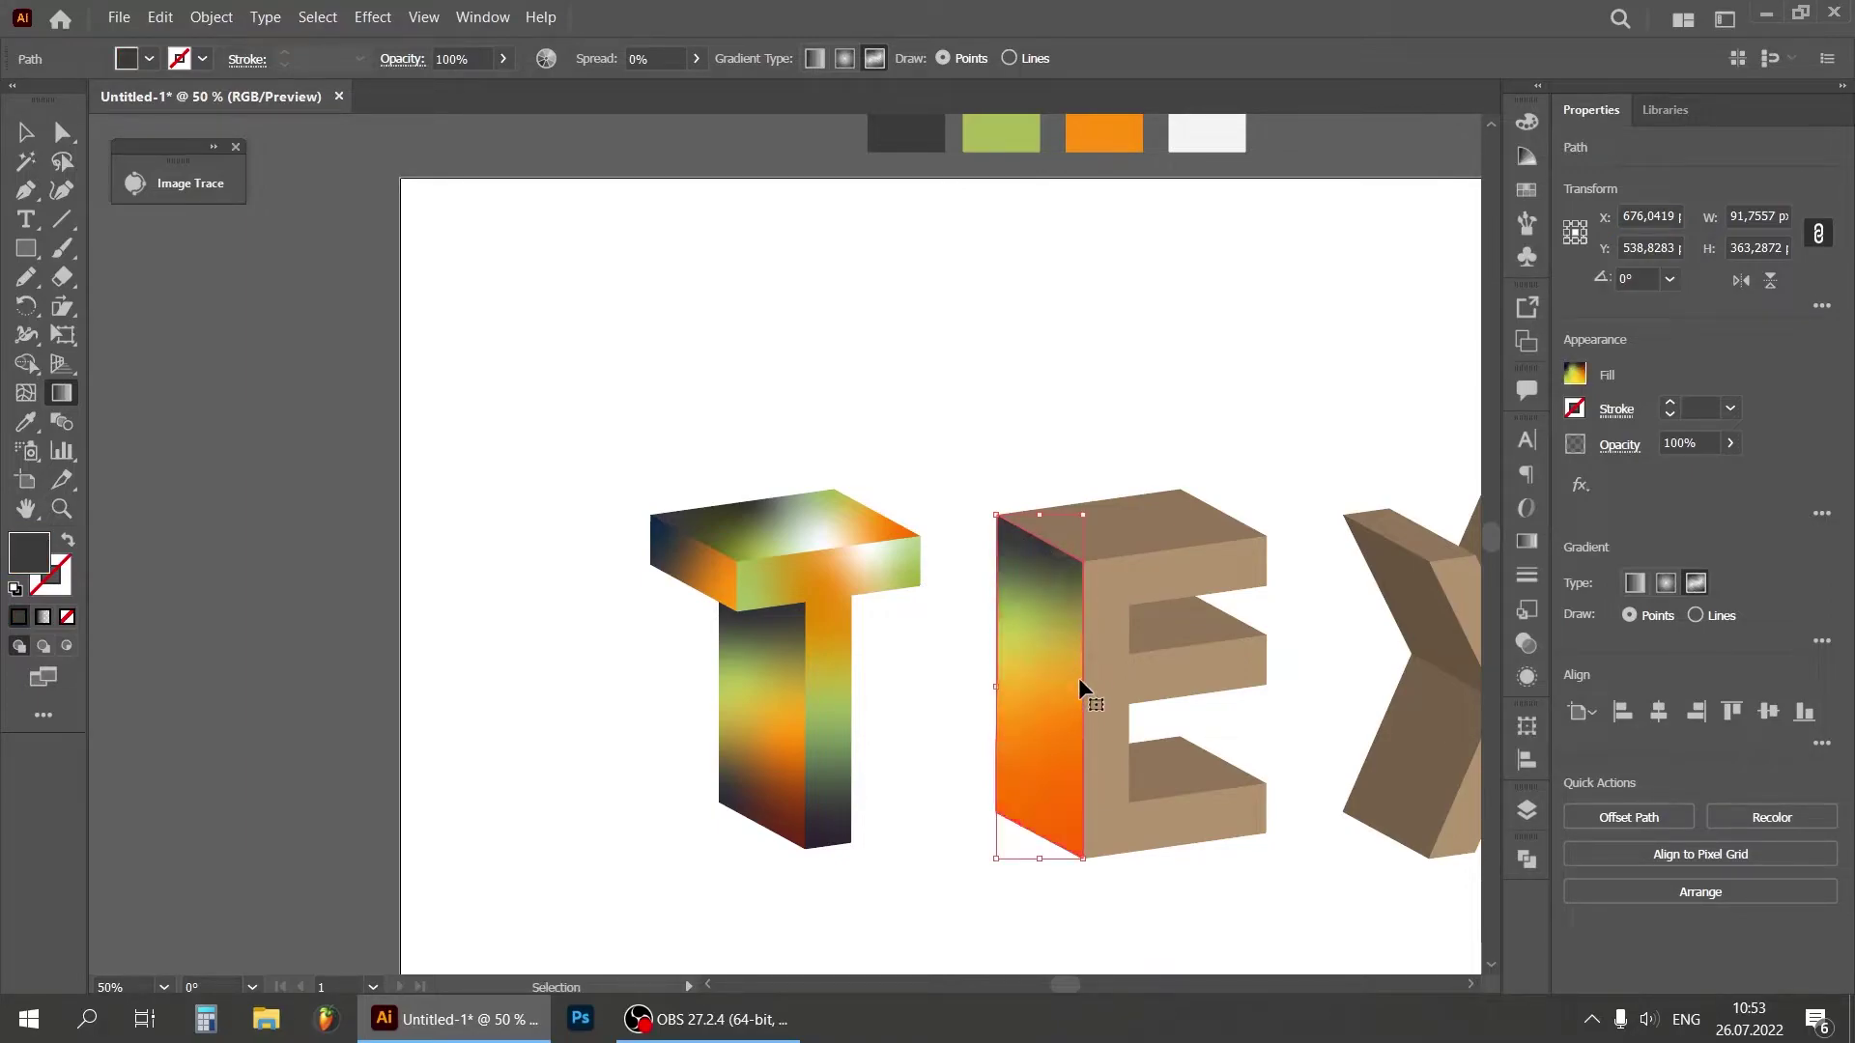
{"action": "left_click", "coordinate": [64, 394]}
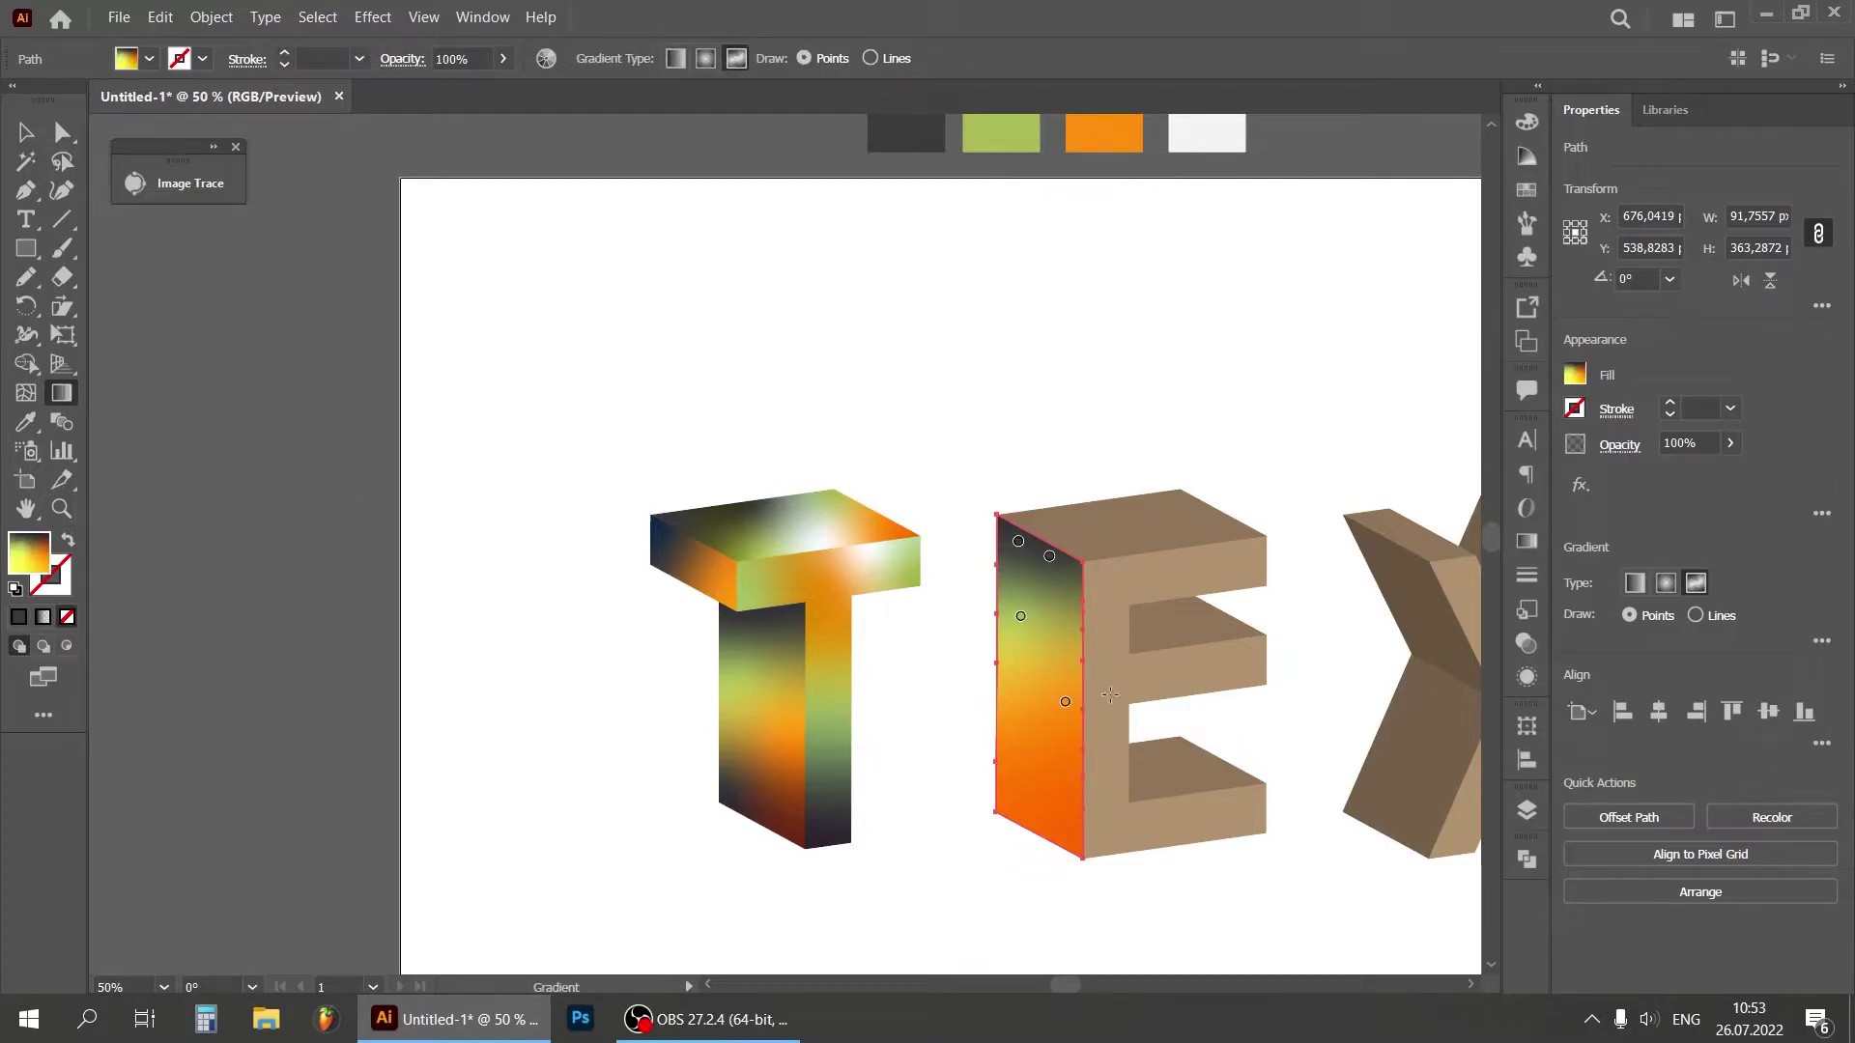
Step: Undo to restore the navy bottom, then reposition the lower and top dark points
{"action": "key", "text": "v"}
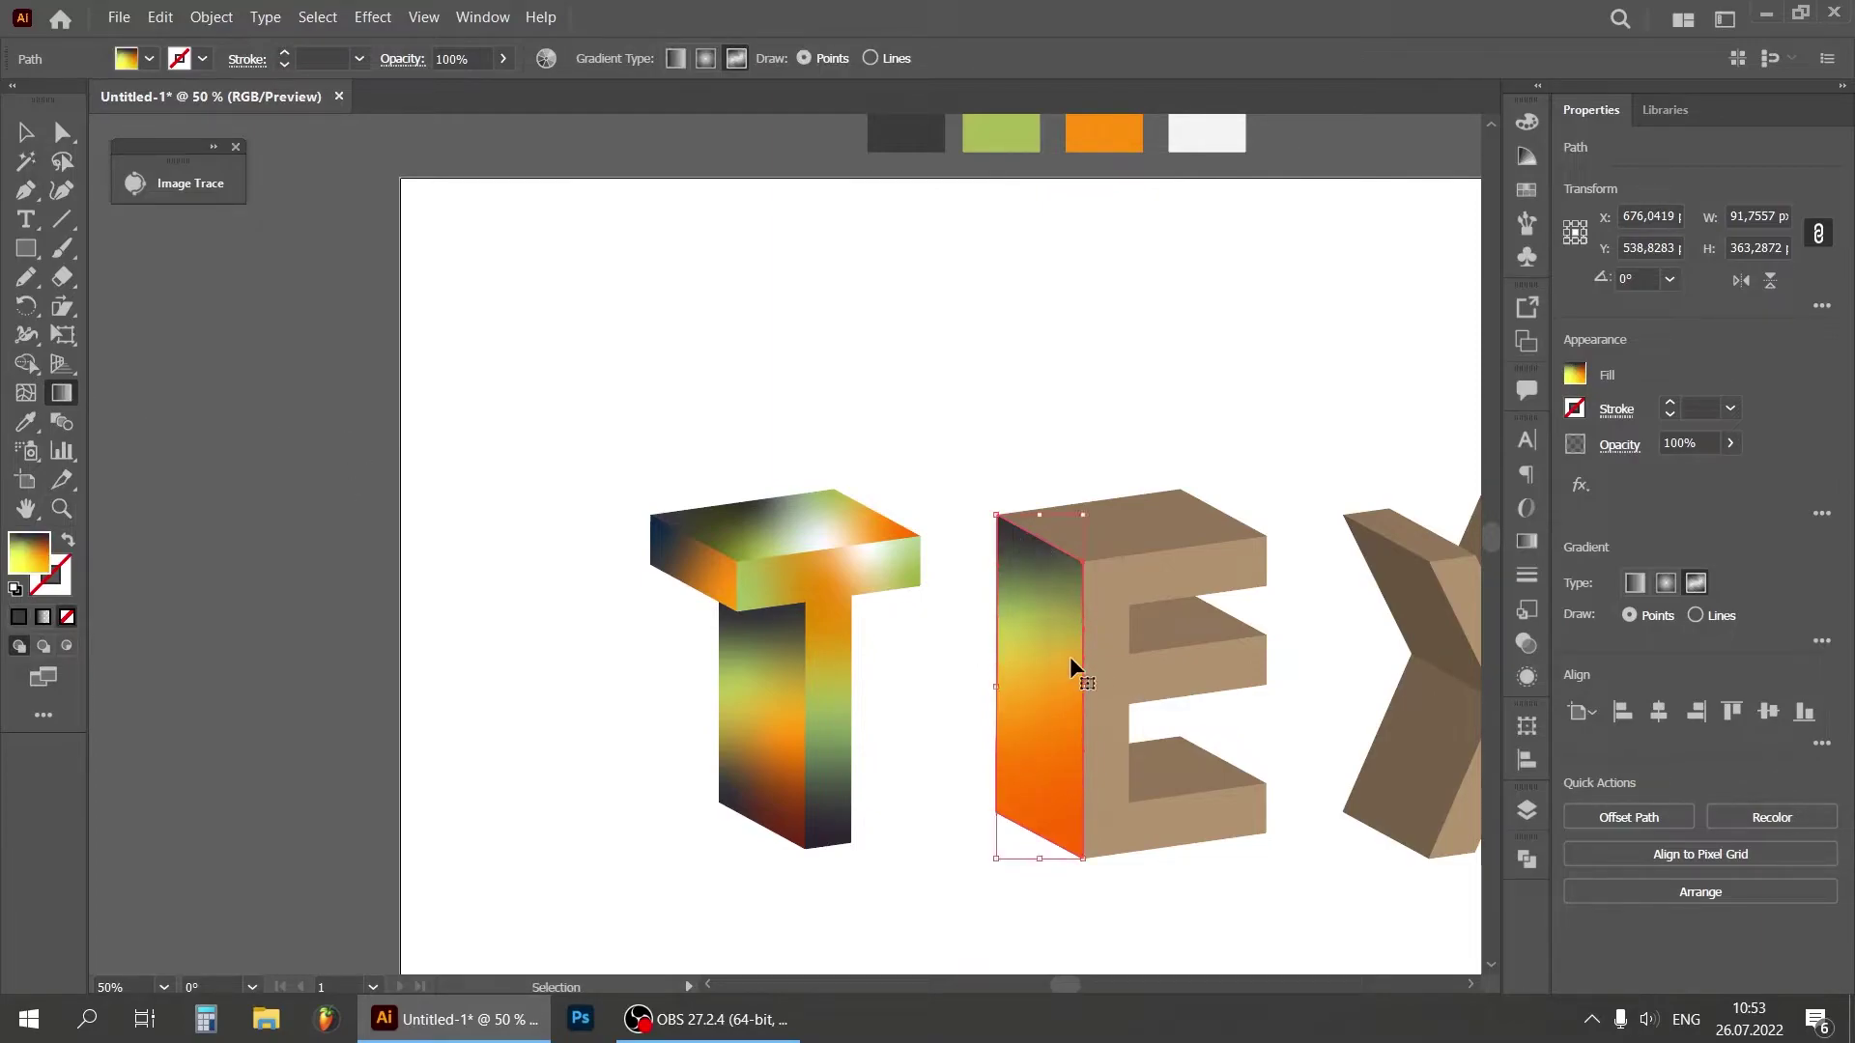
{"action": "key", "text": "ctrl+z"}
{"action": "key", "text": "g"}
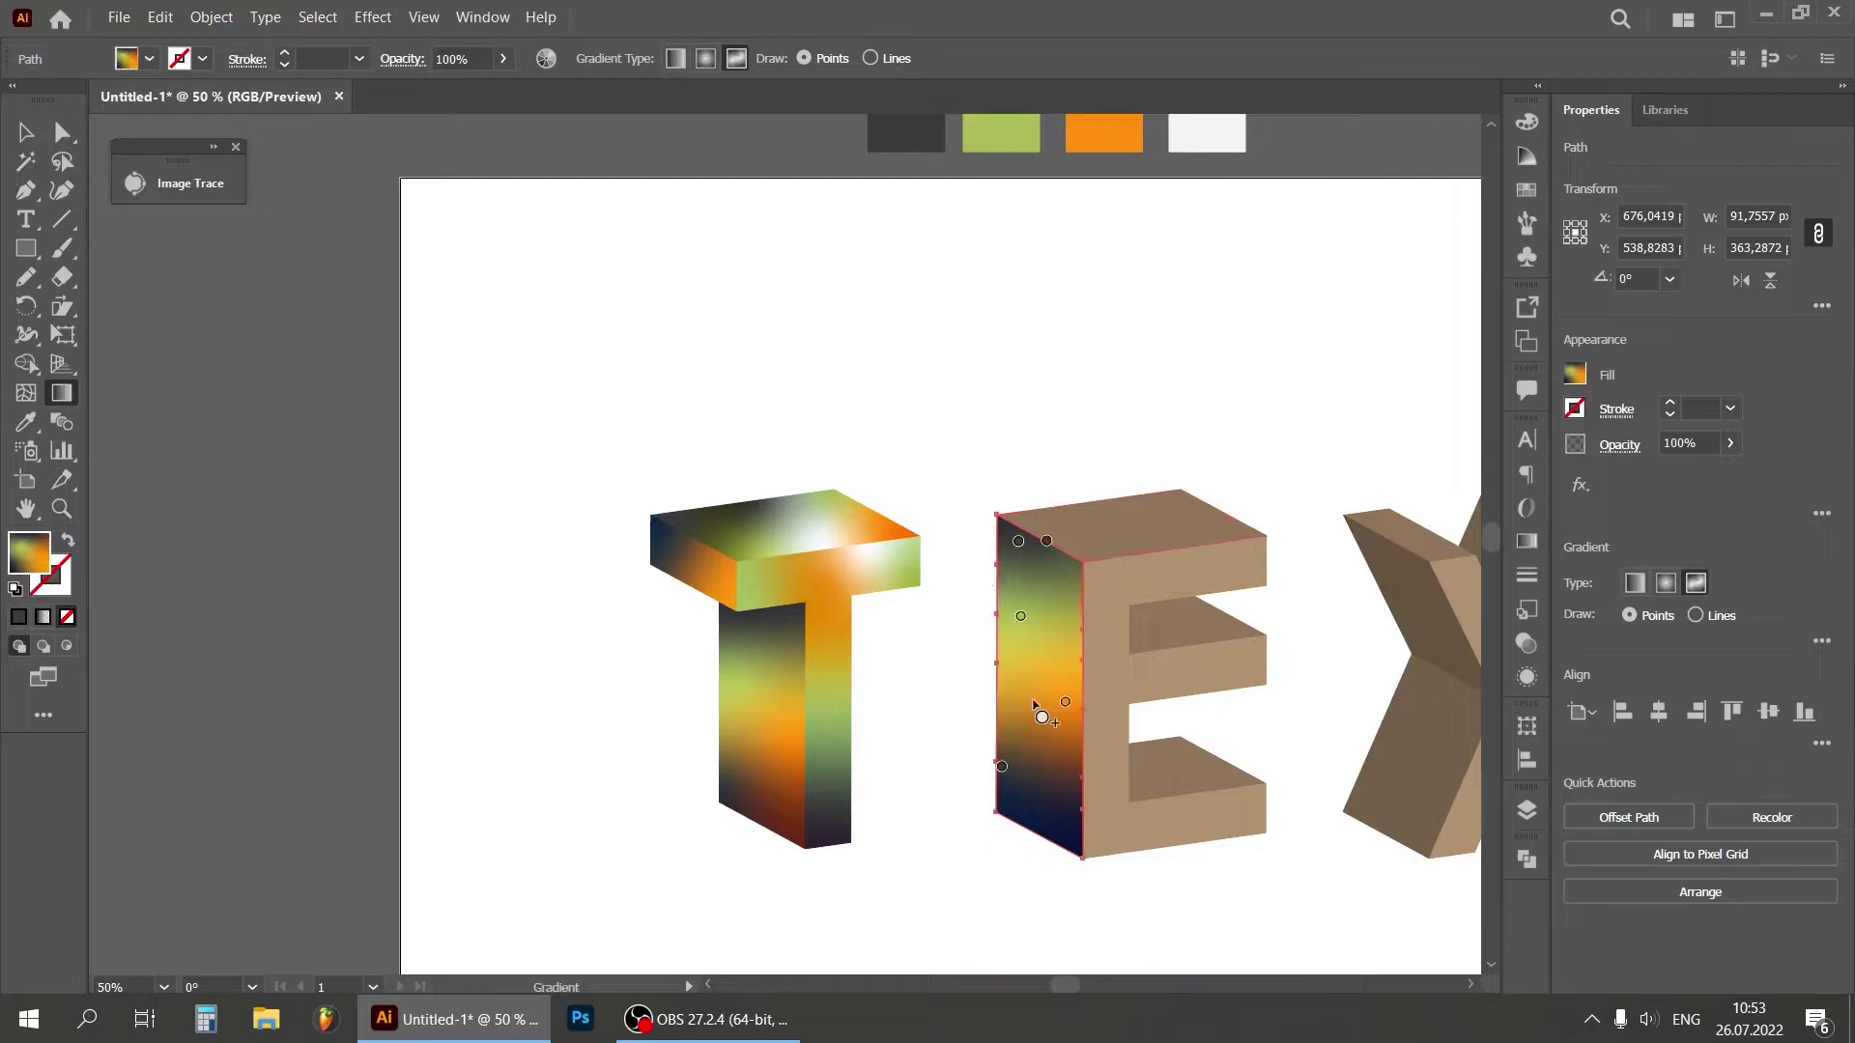
{"action": "left_click_drag", "start_coordinate": [999, 770], "coordinate": [996, 800]}
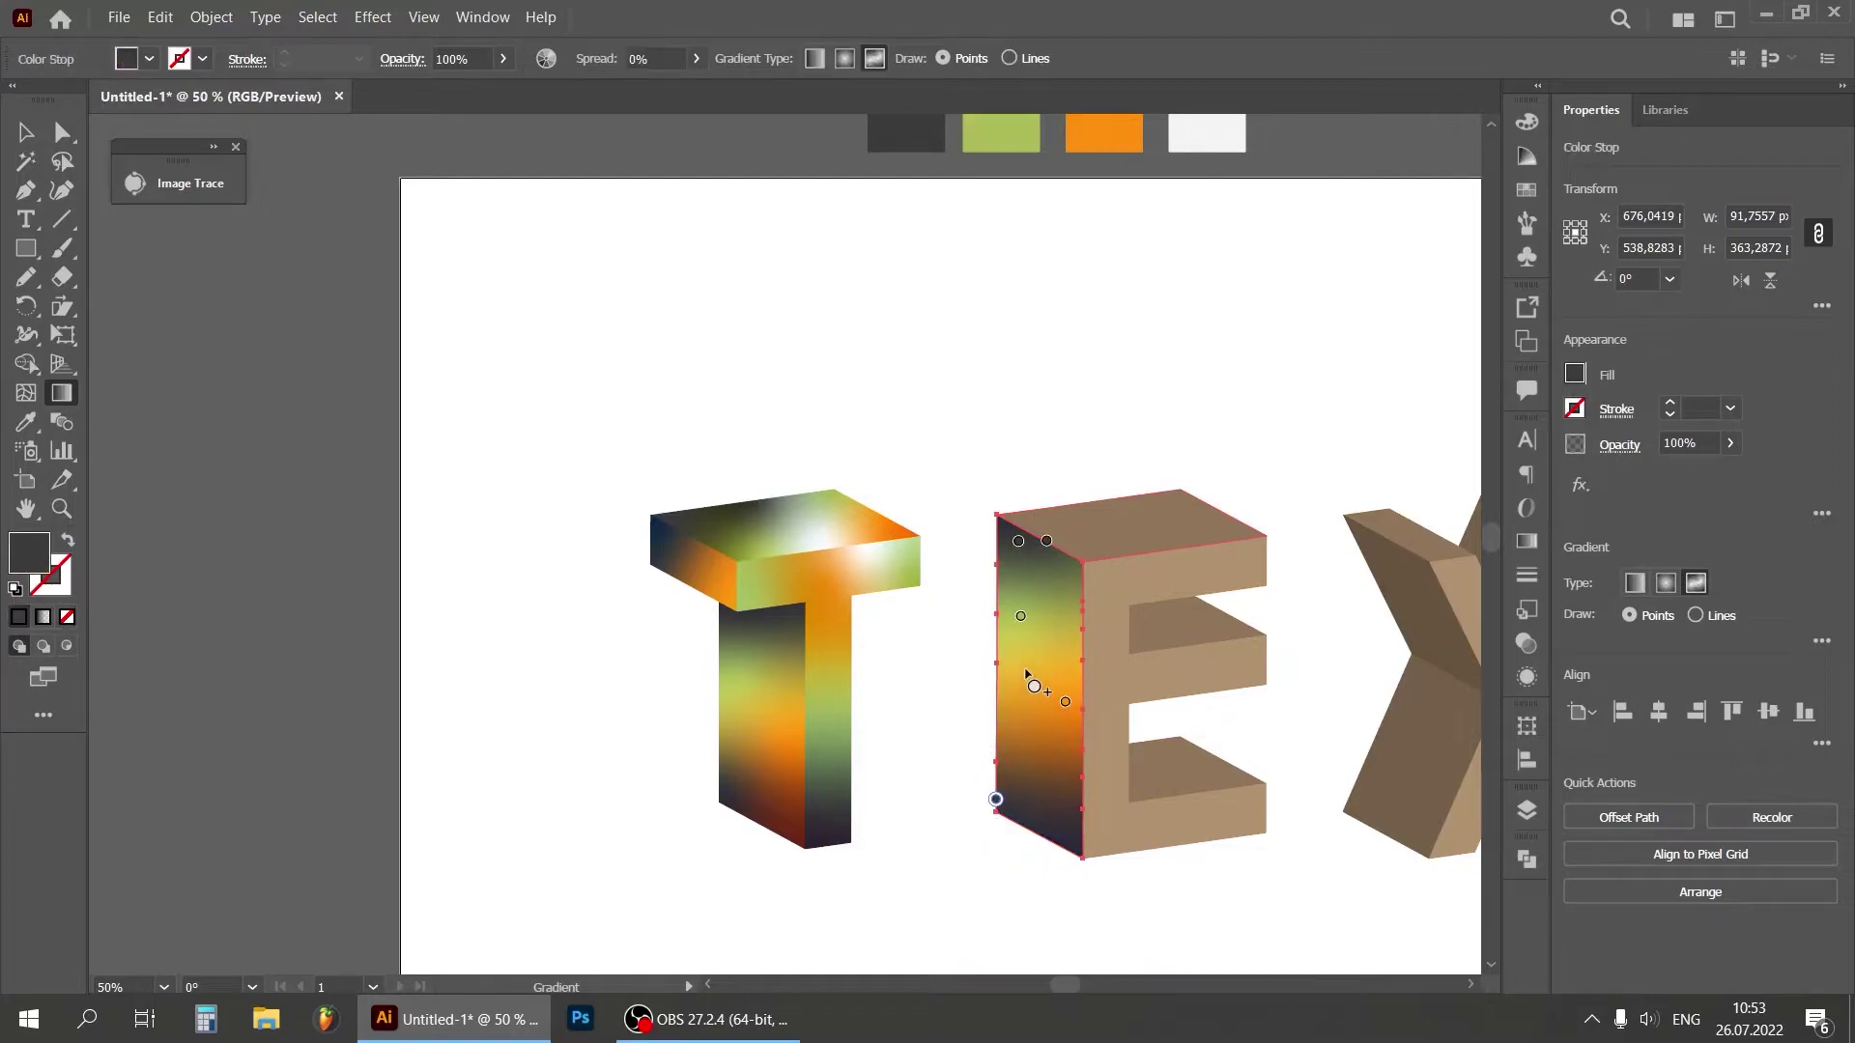
{"action": "left_click_drag", "start_coordinate": [1044, 549], "coordinate": [1047, 555]}
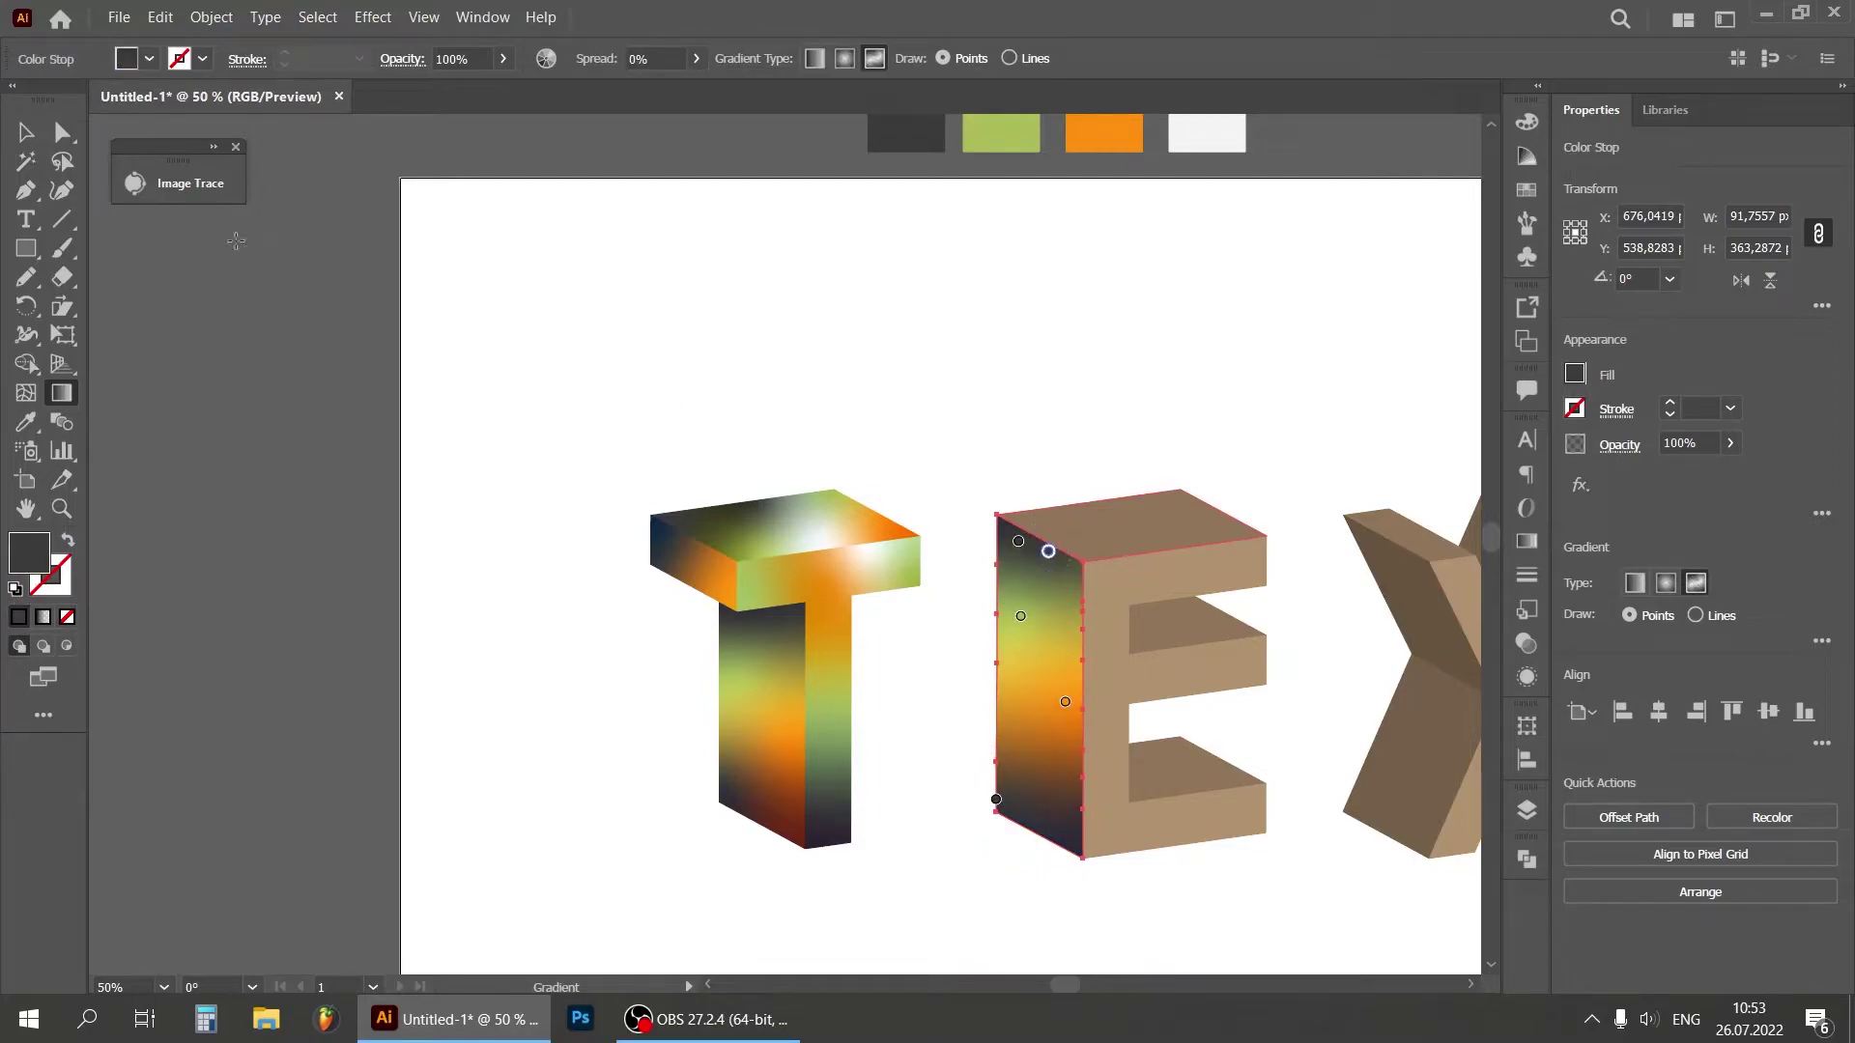
Step: Select the E's top face
{"action": "left_click", "coordinate": [26, 132]}
{"action": "left_click", "coordinate": [994, 414]}
{"action": "left_click", "coordinate": [1192, 507]}
Step: Copy the T's top-face gradient onto the E's top face
{"action": "left_click", "coordinate": [26, 422]}
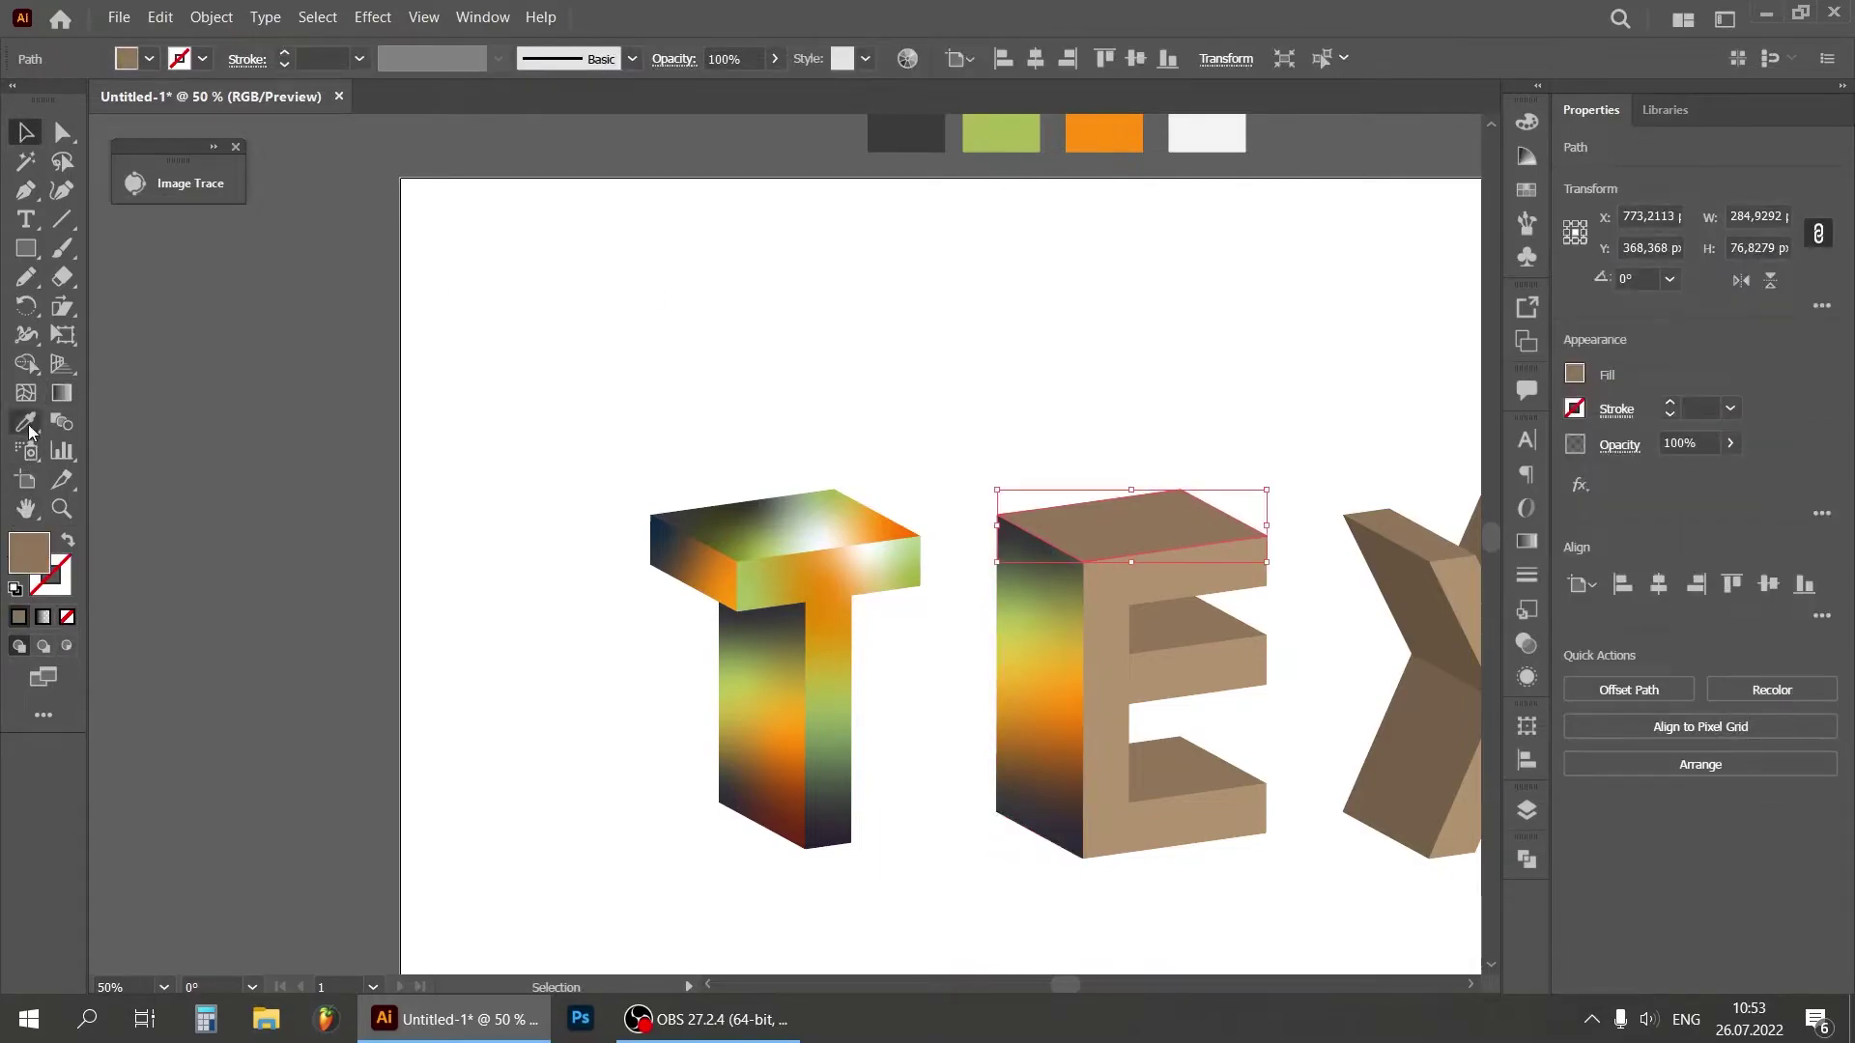
{"action": "left_click", "coordinate": [780, 513]}
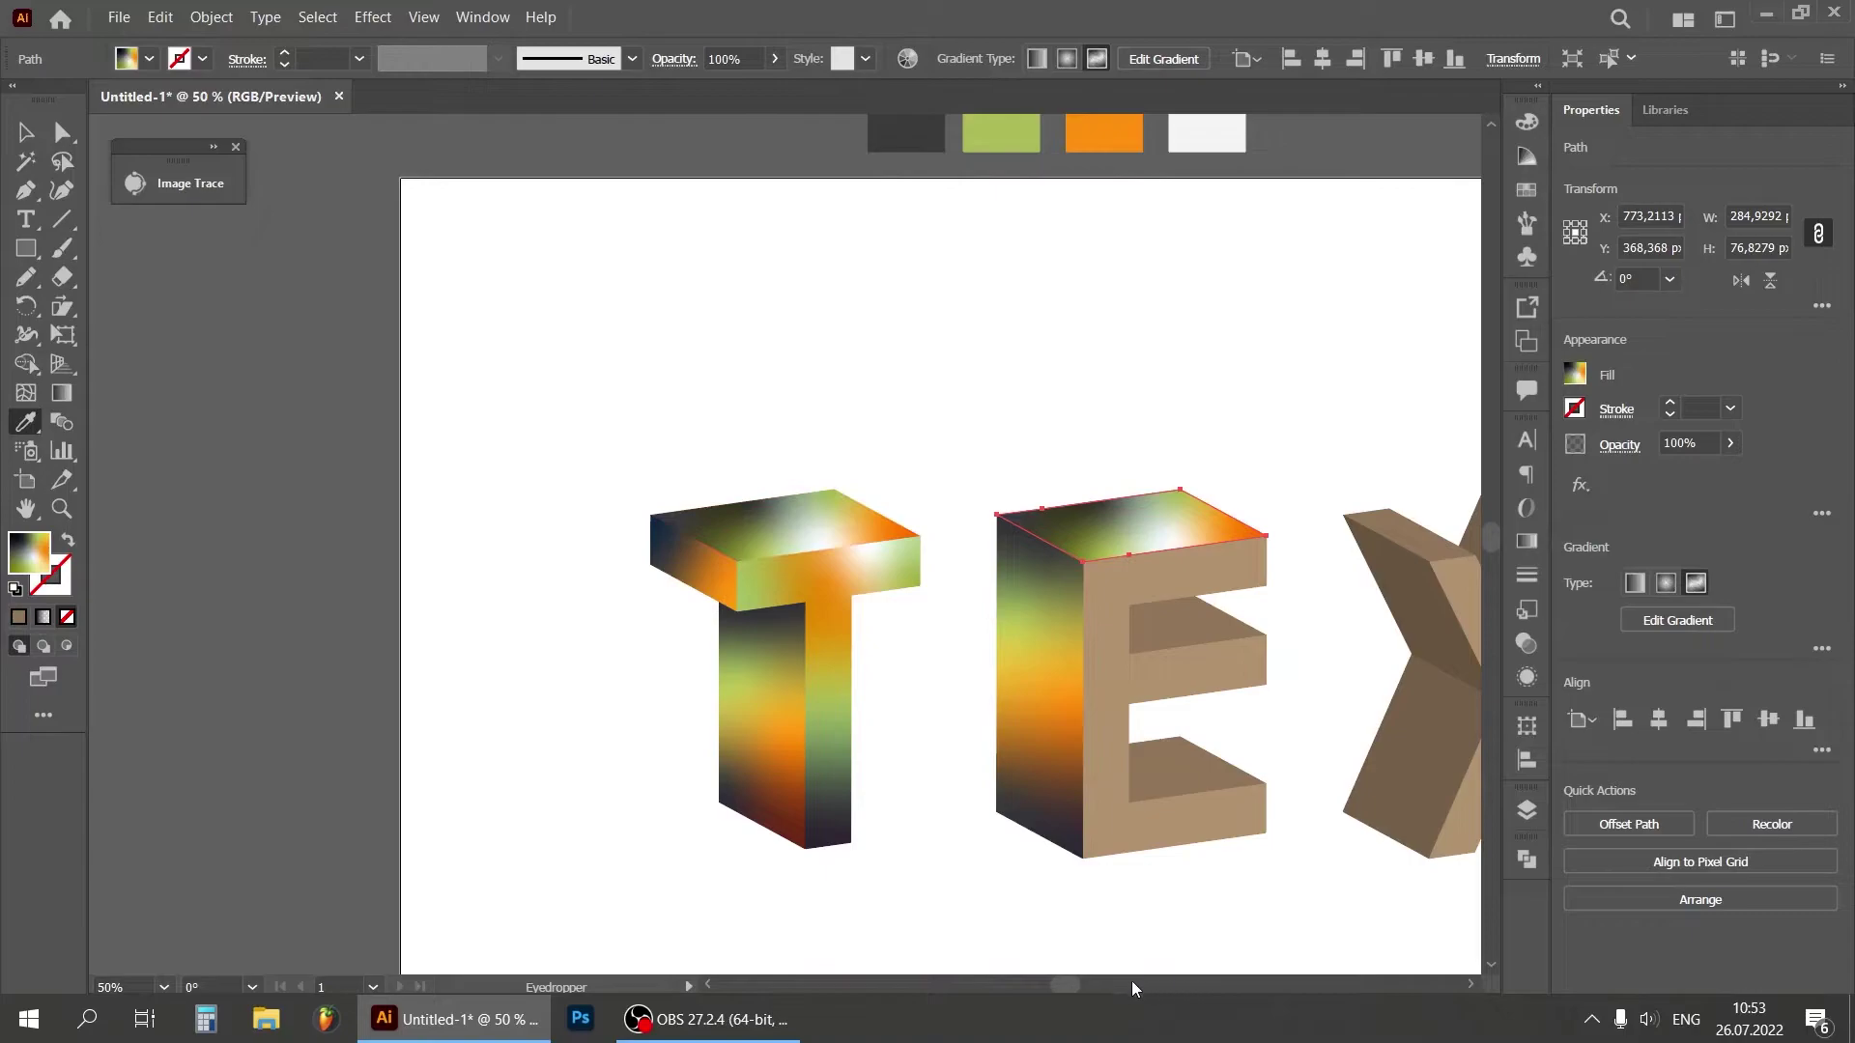
{"action": "left_click_drag", "start_coordinate": [1057, 986], "coordinate": [1074, 986]}
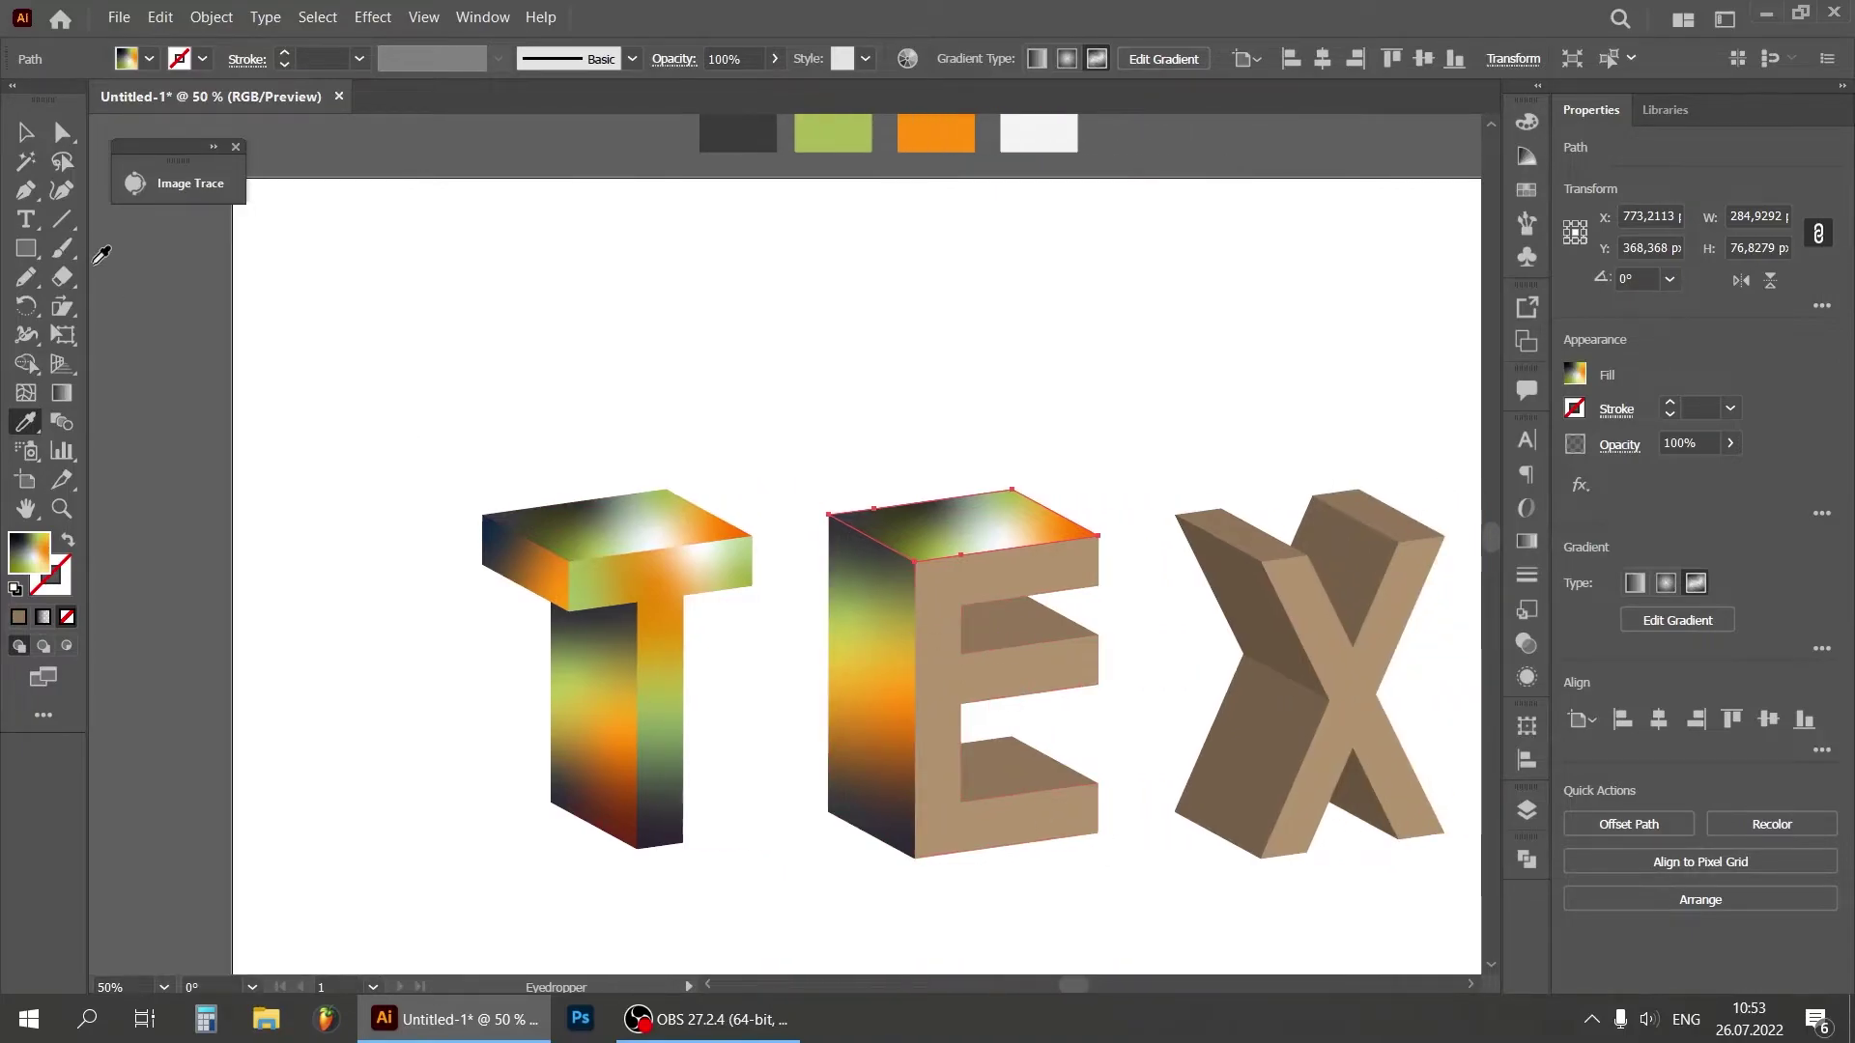
Step: Eyedrop the T's gradient onto the E's front face
{"action": "left_click", "coordinate": [47, 136]}
{"action": "left_click", "coordinate": [931, 672]}
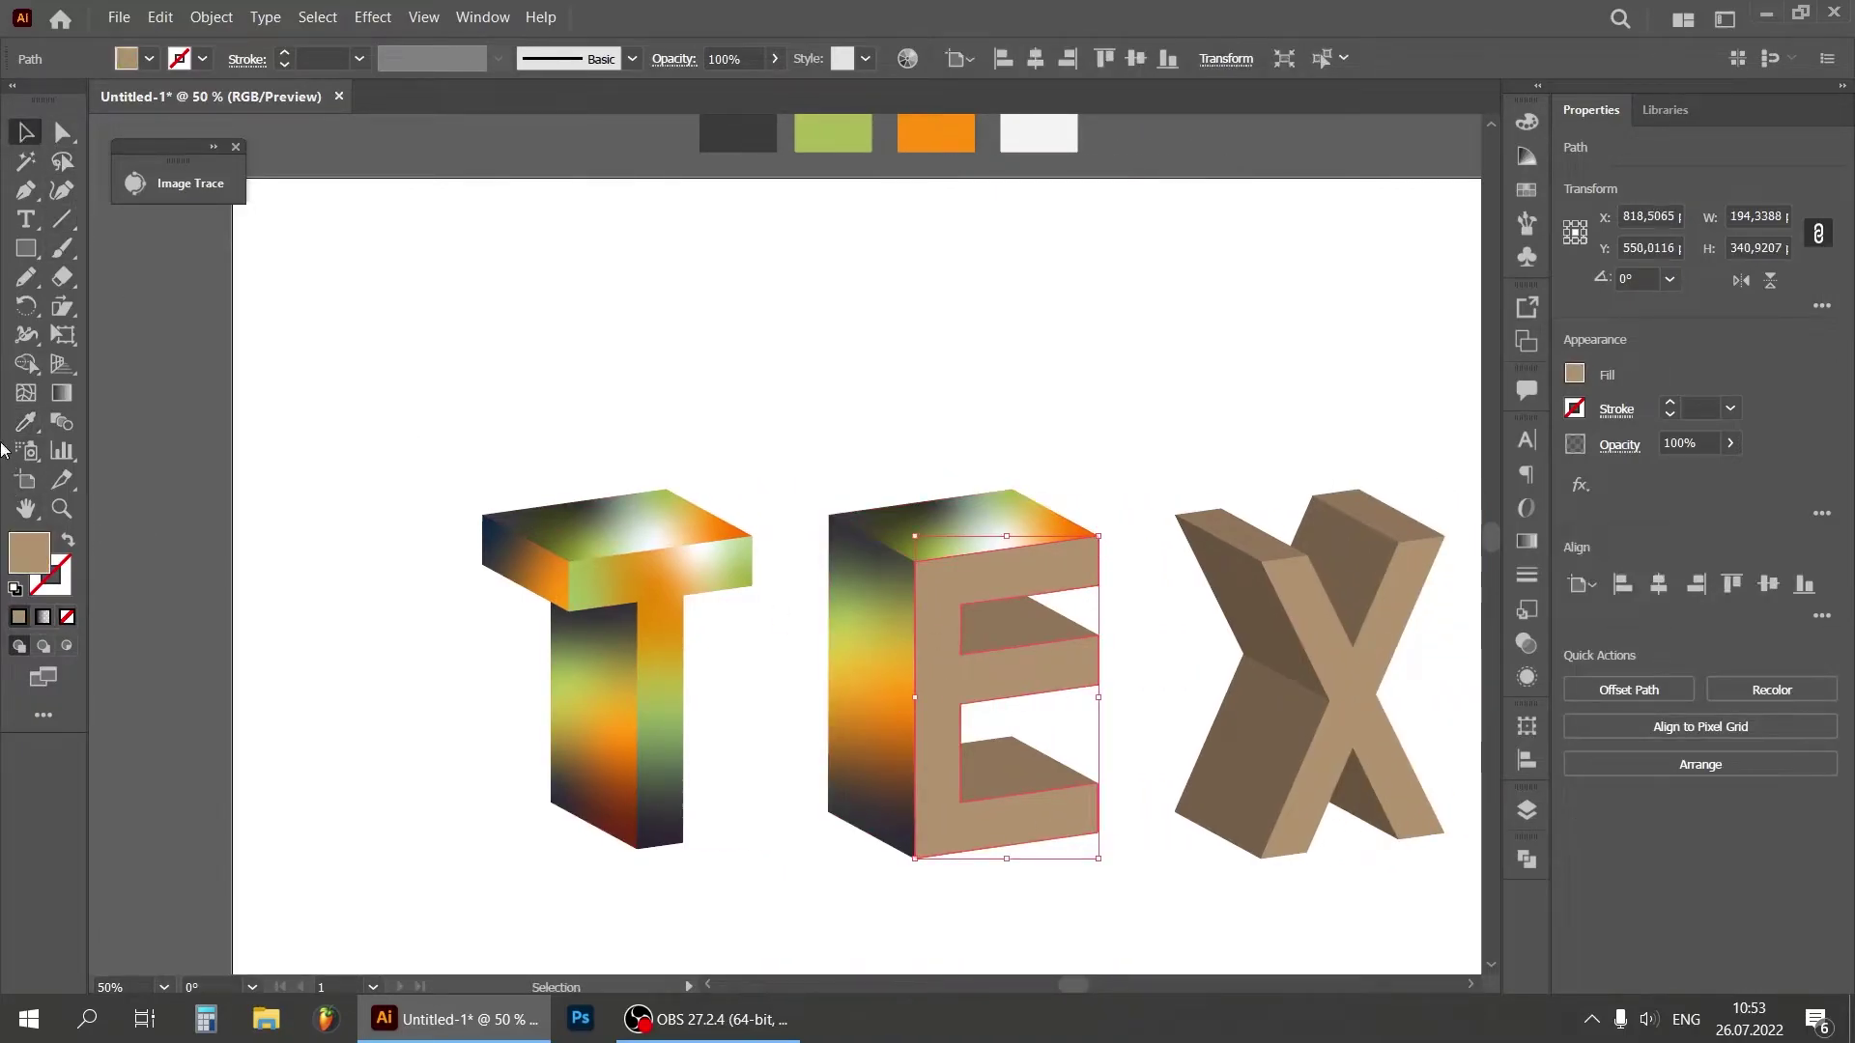
{"action": "key", "text": "i"}
{"action": "left_click", "coordinate": [672, 541]}
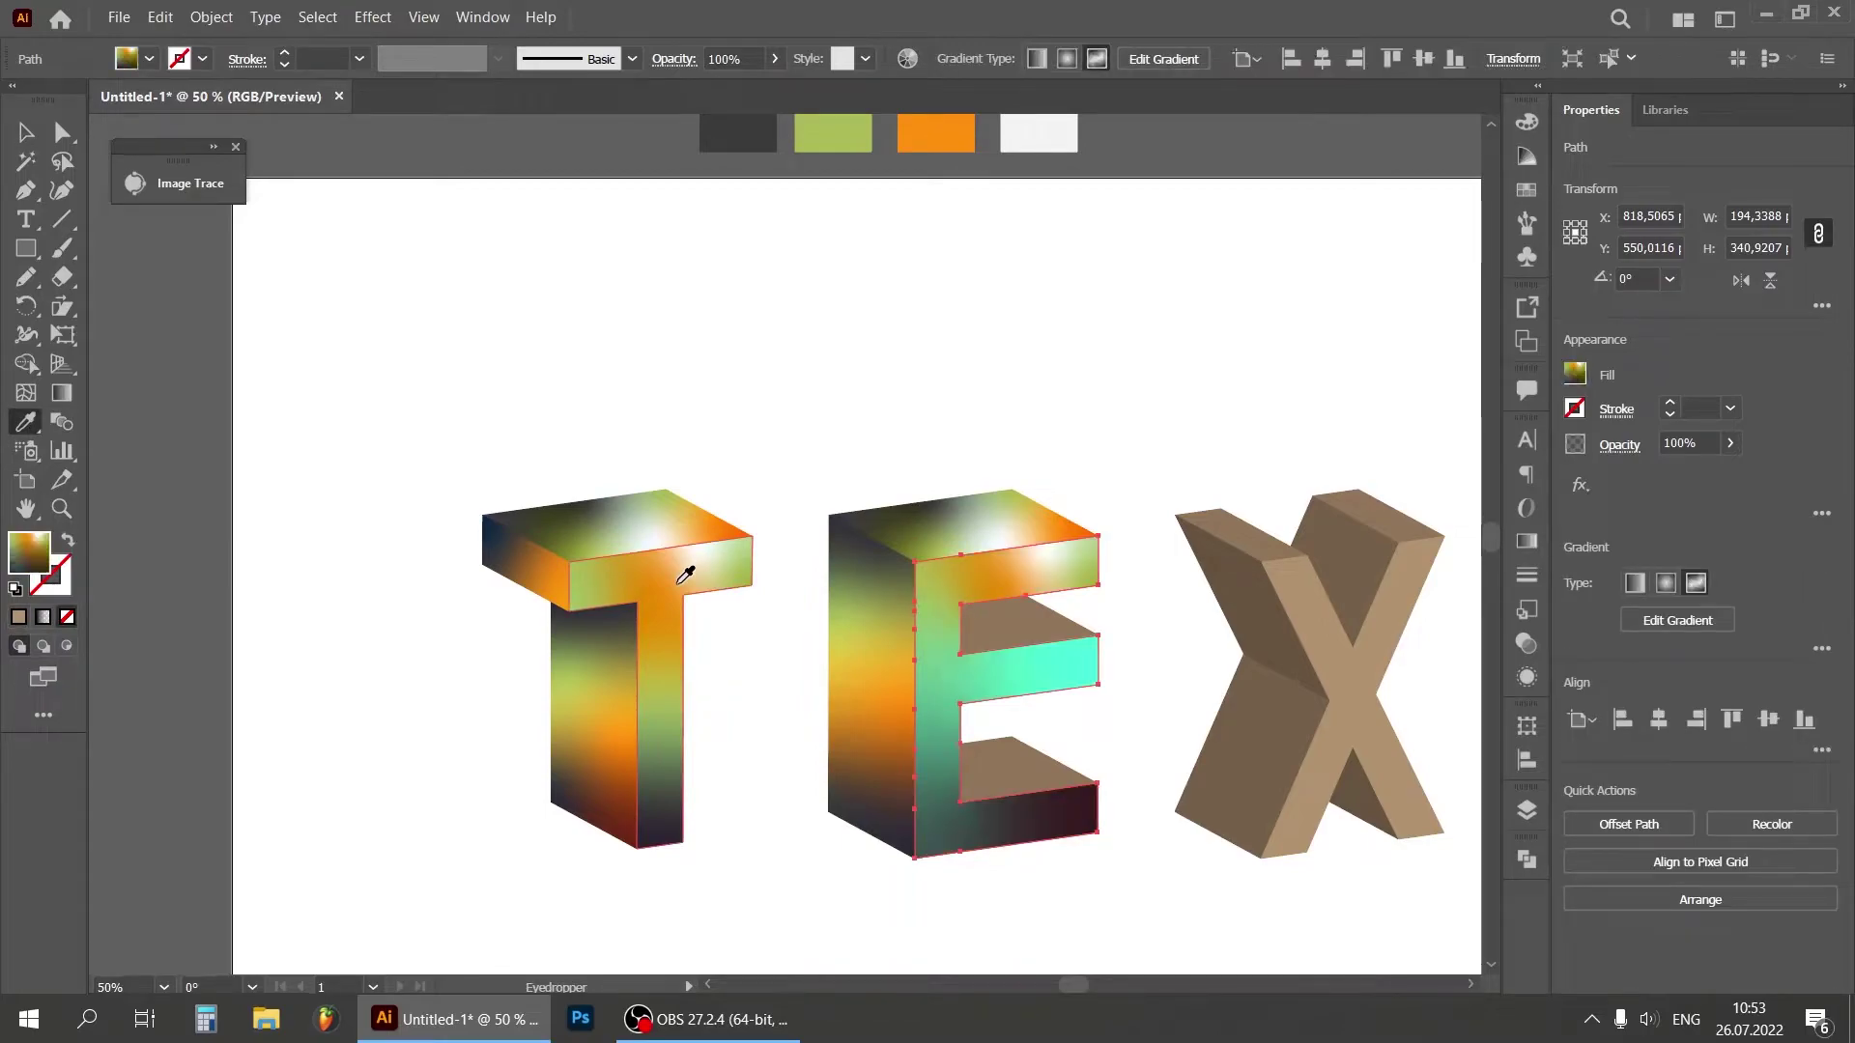
{"action": "key", "text": "g"}
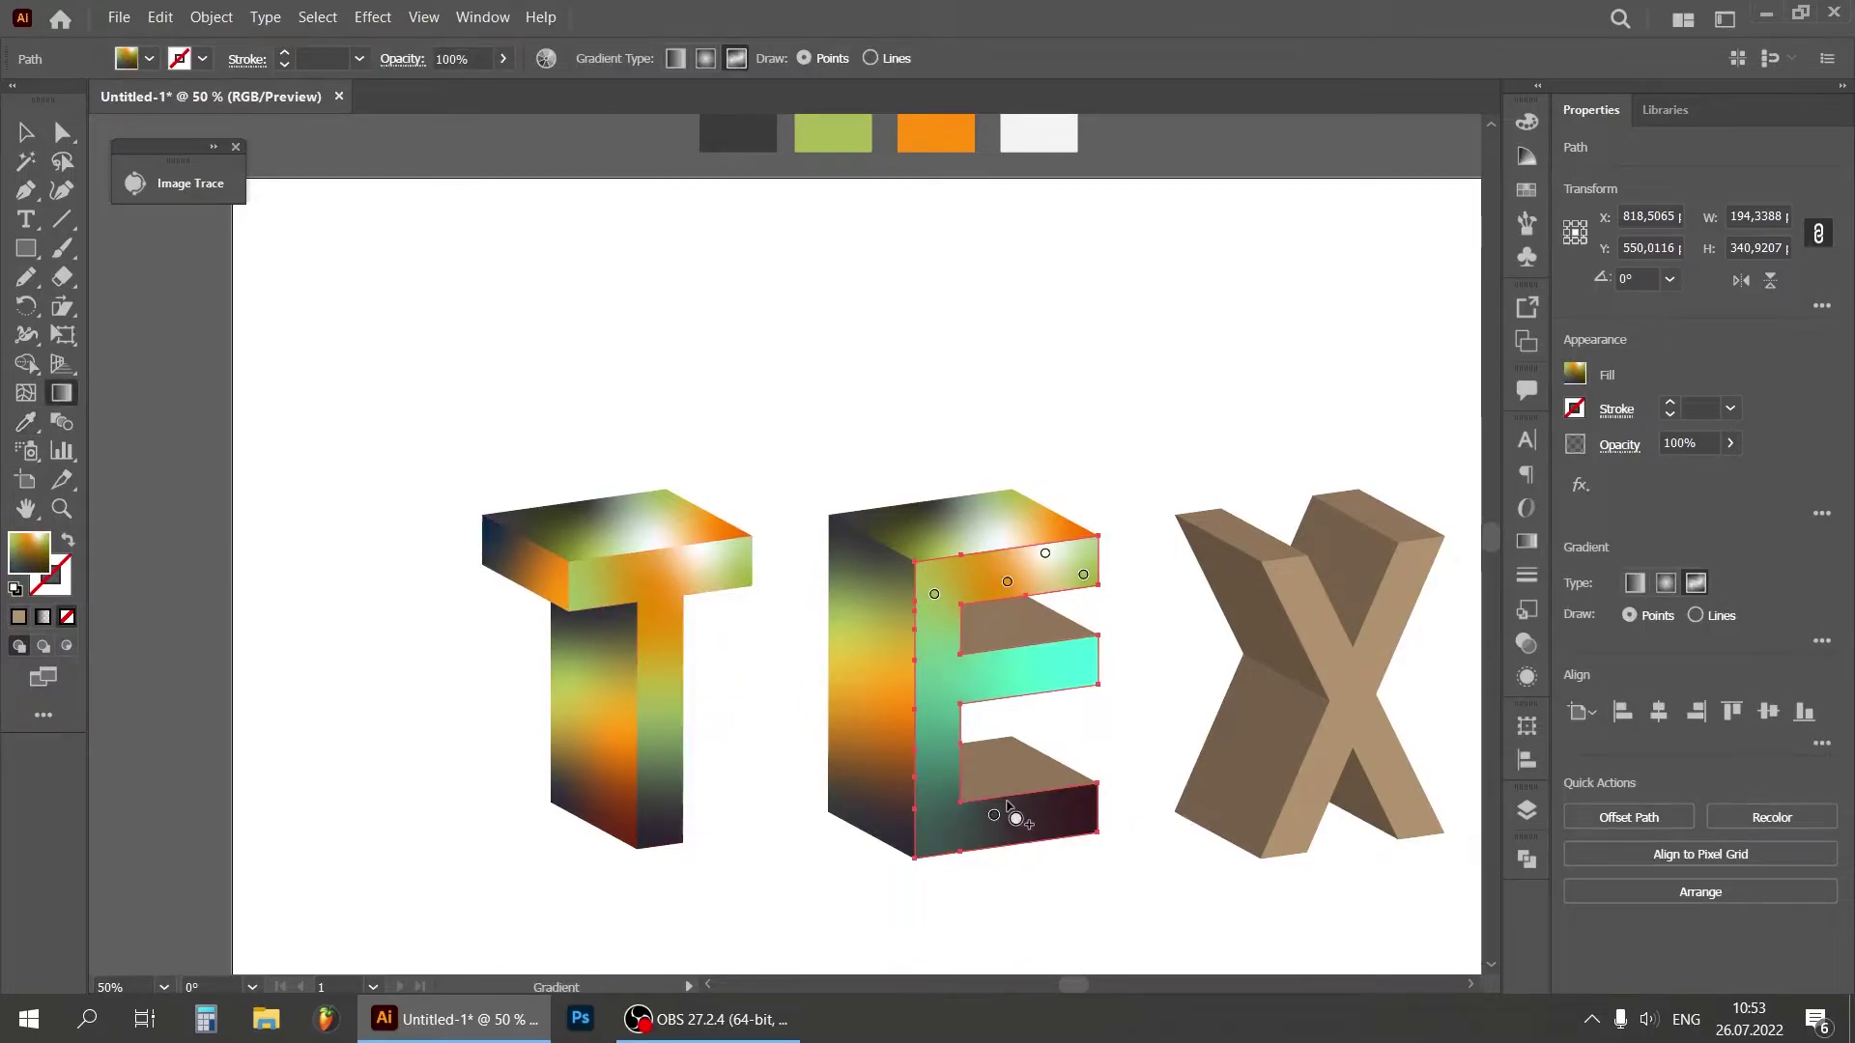
Step: Move a point lower and add a new colour point near the E's bottom
{"action": "left_click_drag", "start_coordinate": [994, 814], "coordinate": [949, 826]}
{"action": "left_click", "coordinate": [1087, 811]}
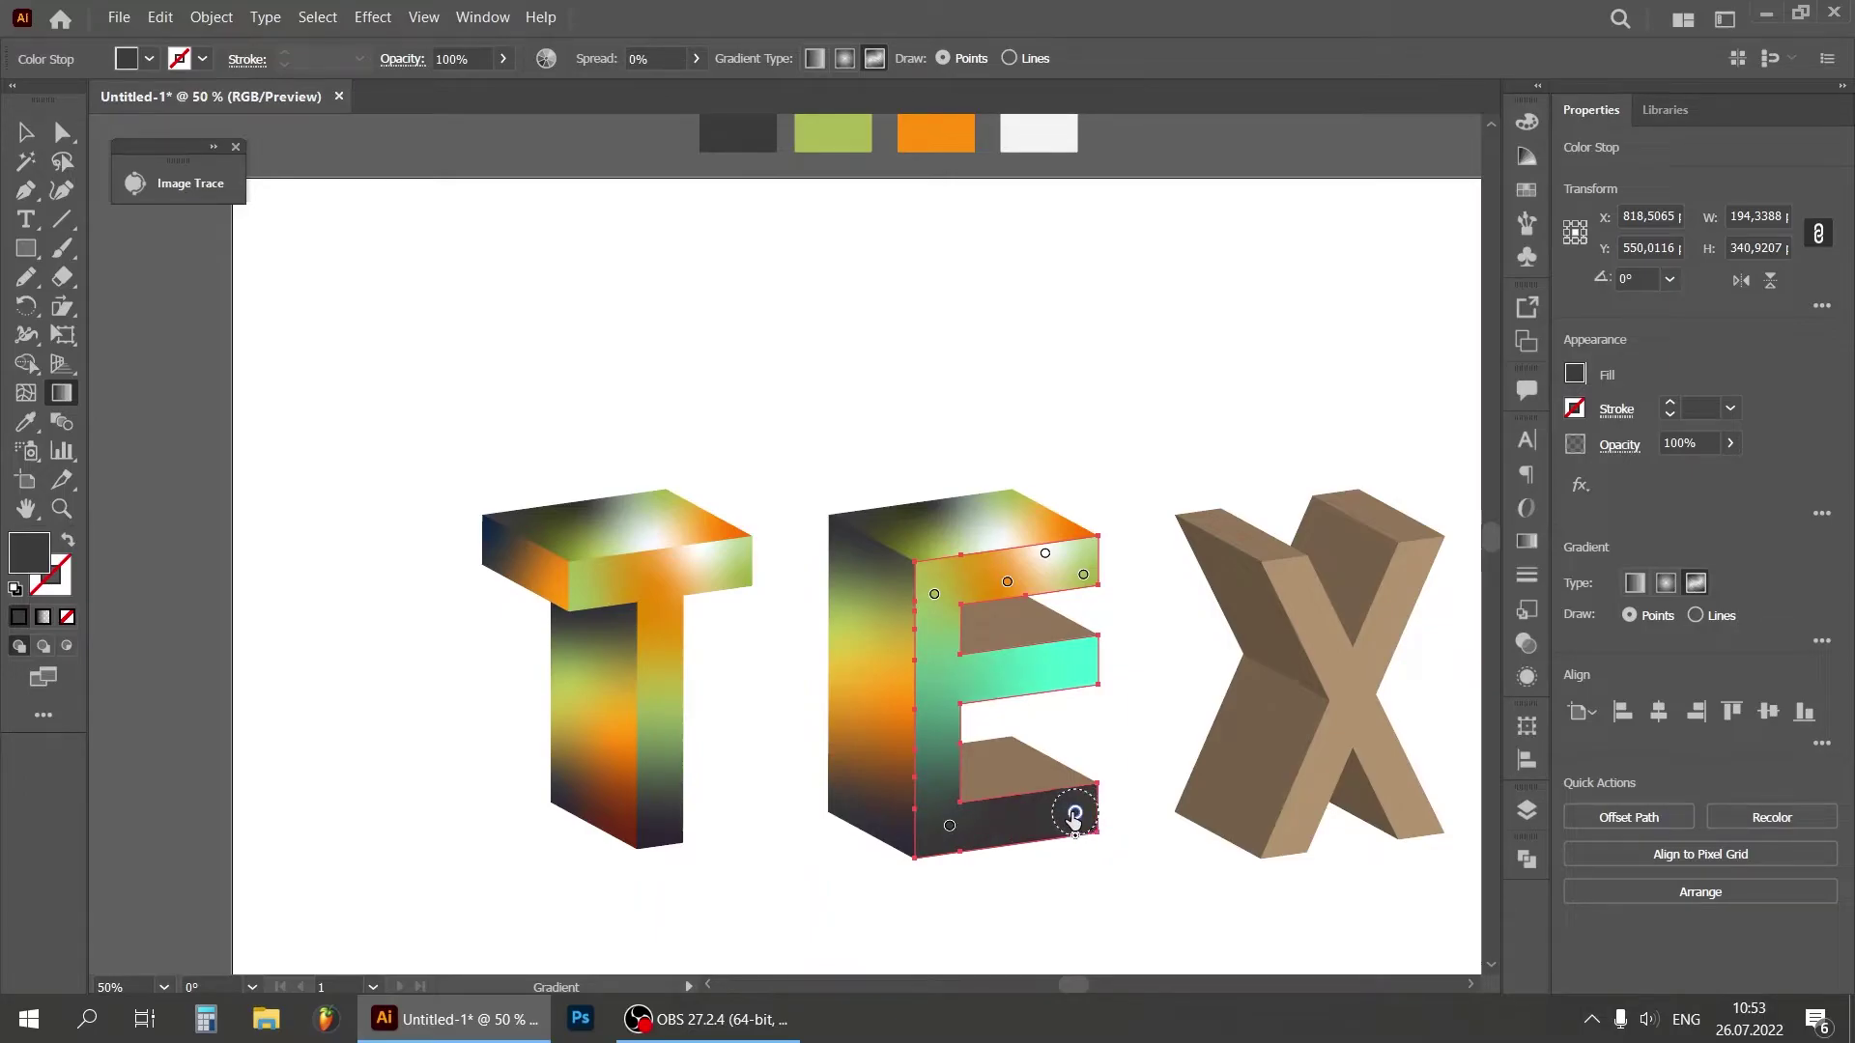
{"action": "left_click", "coordinate": [950, 826]}
{"action": "left_click", "coordinate": [1526, 540]}
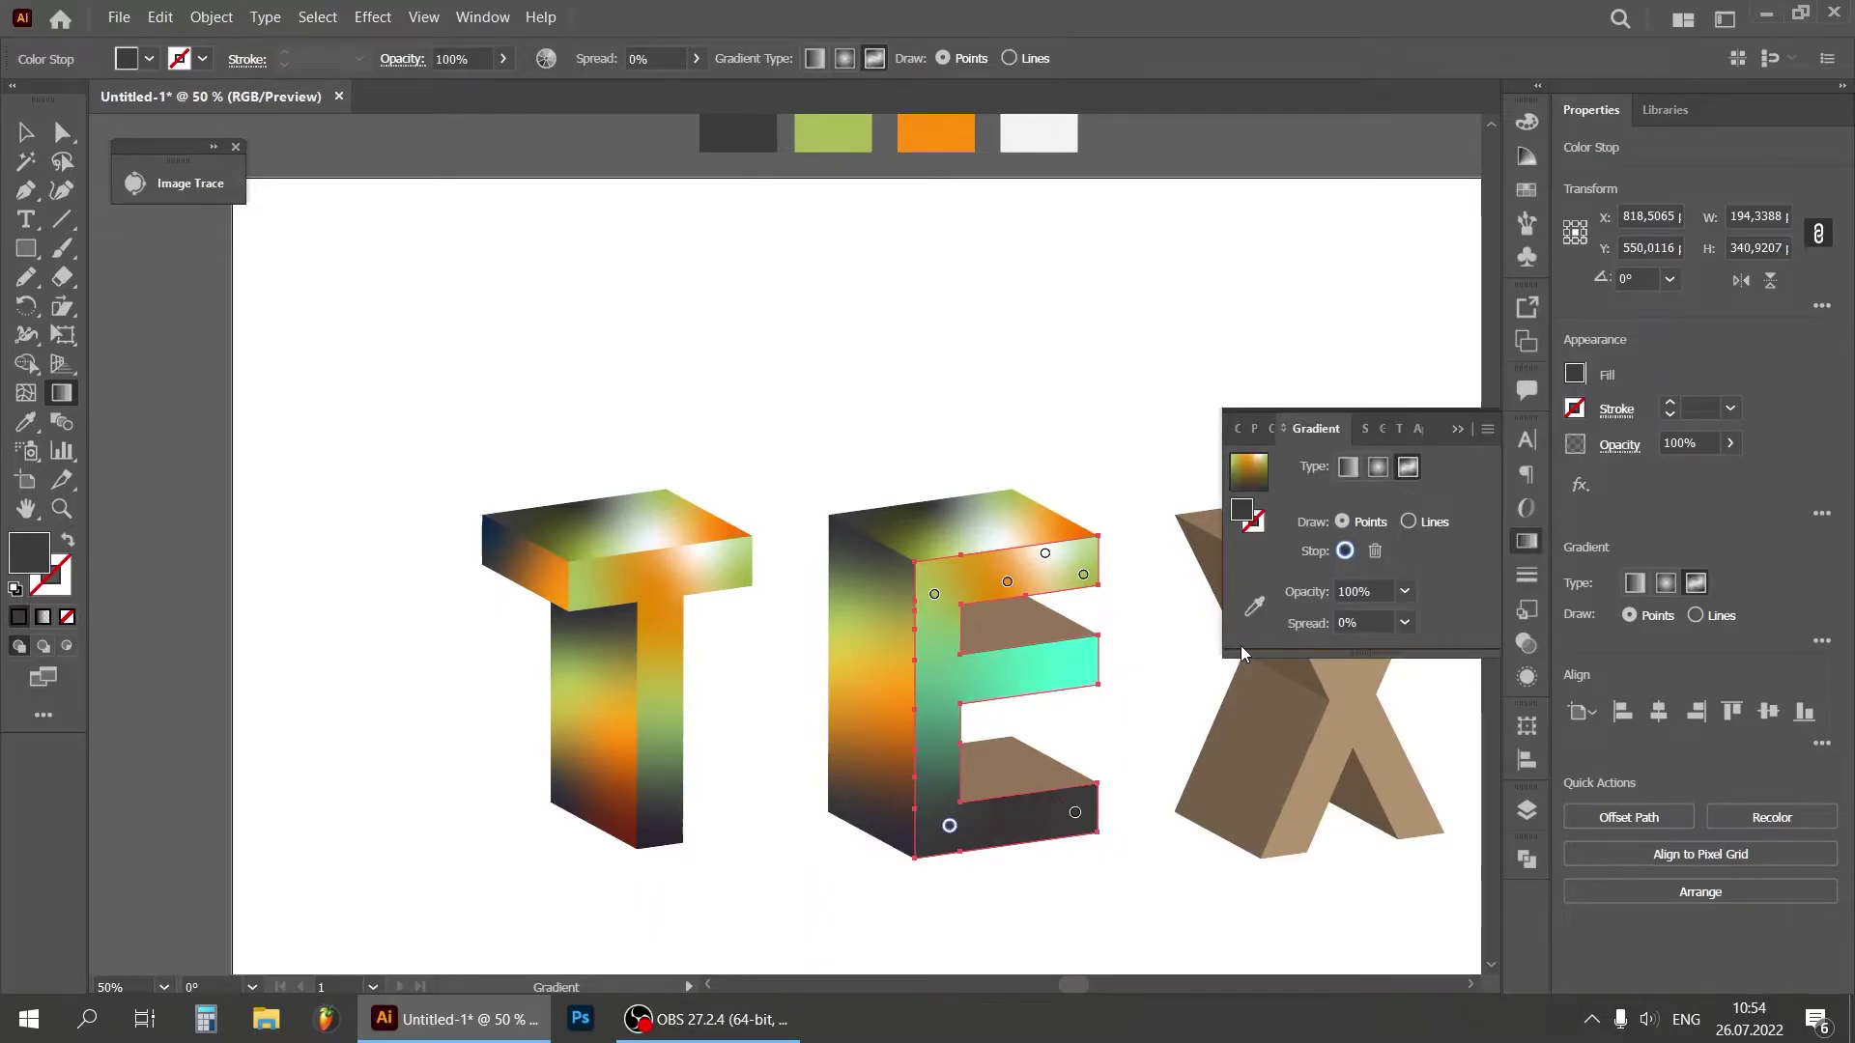
{"action": "left_click", "coordinate": [1253, 605]}
Step: Add a green colour point on the E's left side
{"action": "left_click", "coordinate": [934, 703]}
{"action": "left_click", "coordinate": [1254, 605]}
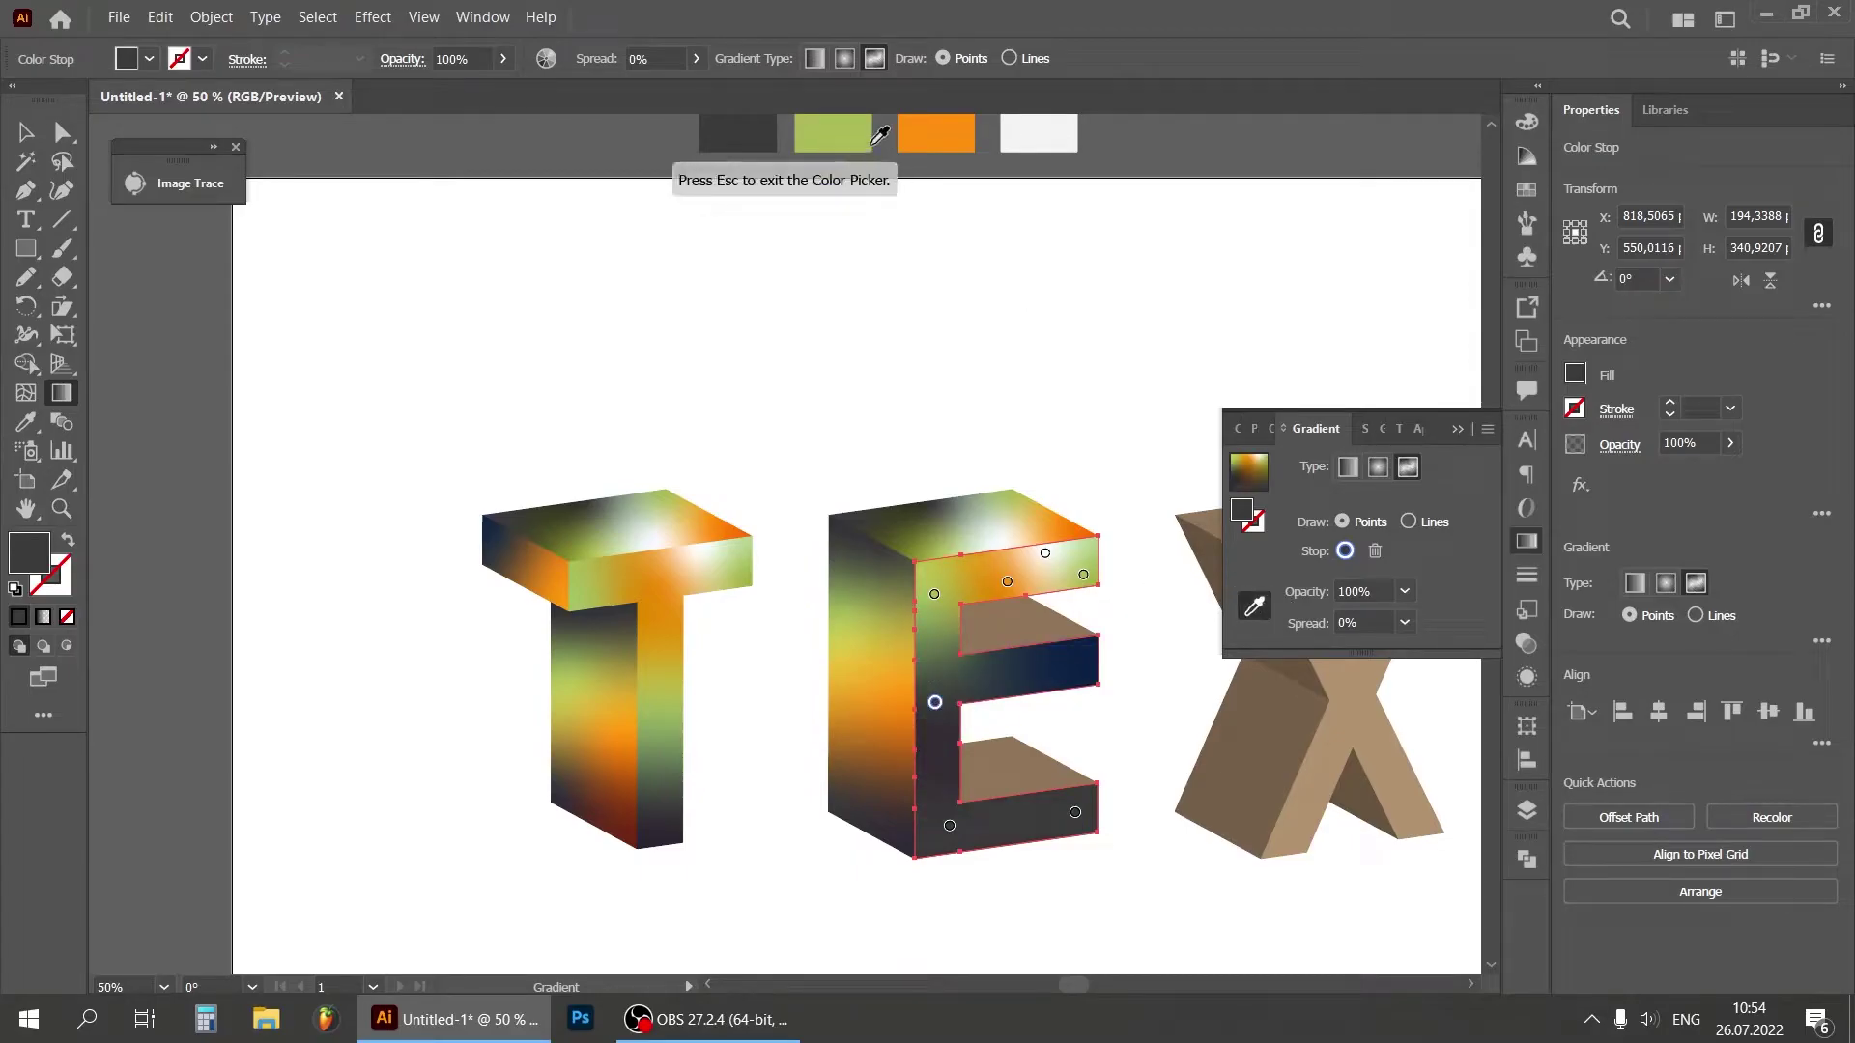
{"action": "left_click", "coordinate": [869, 134]}
{"action": "key", "text": "Escape"}
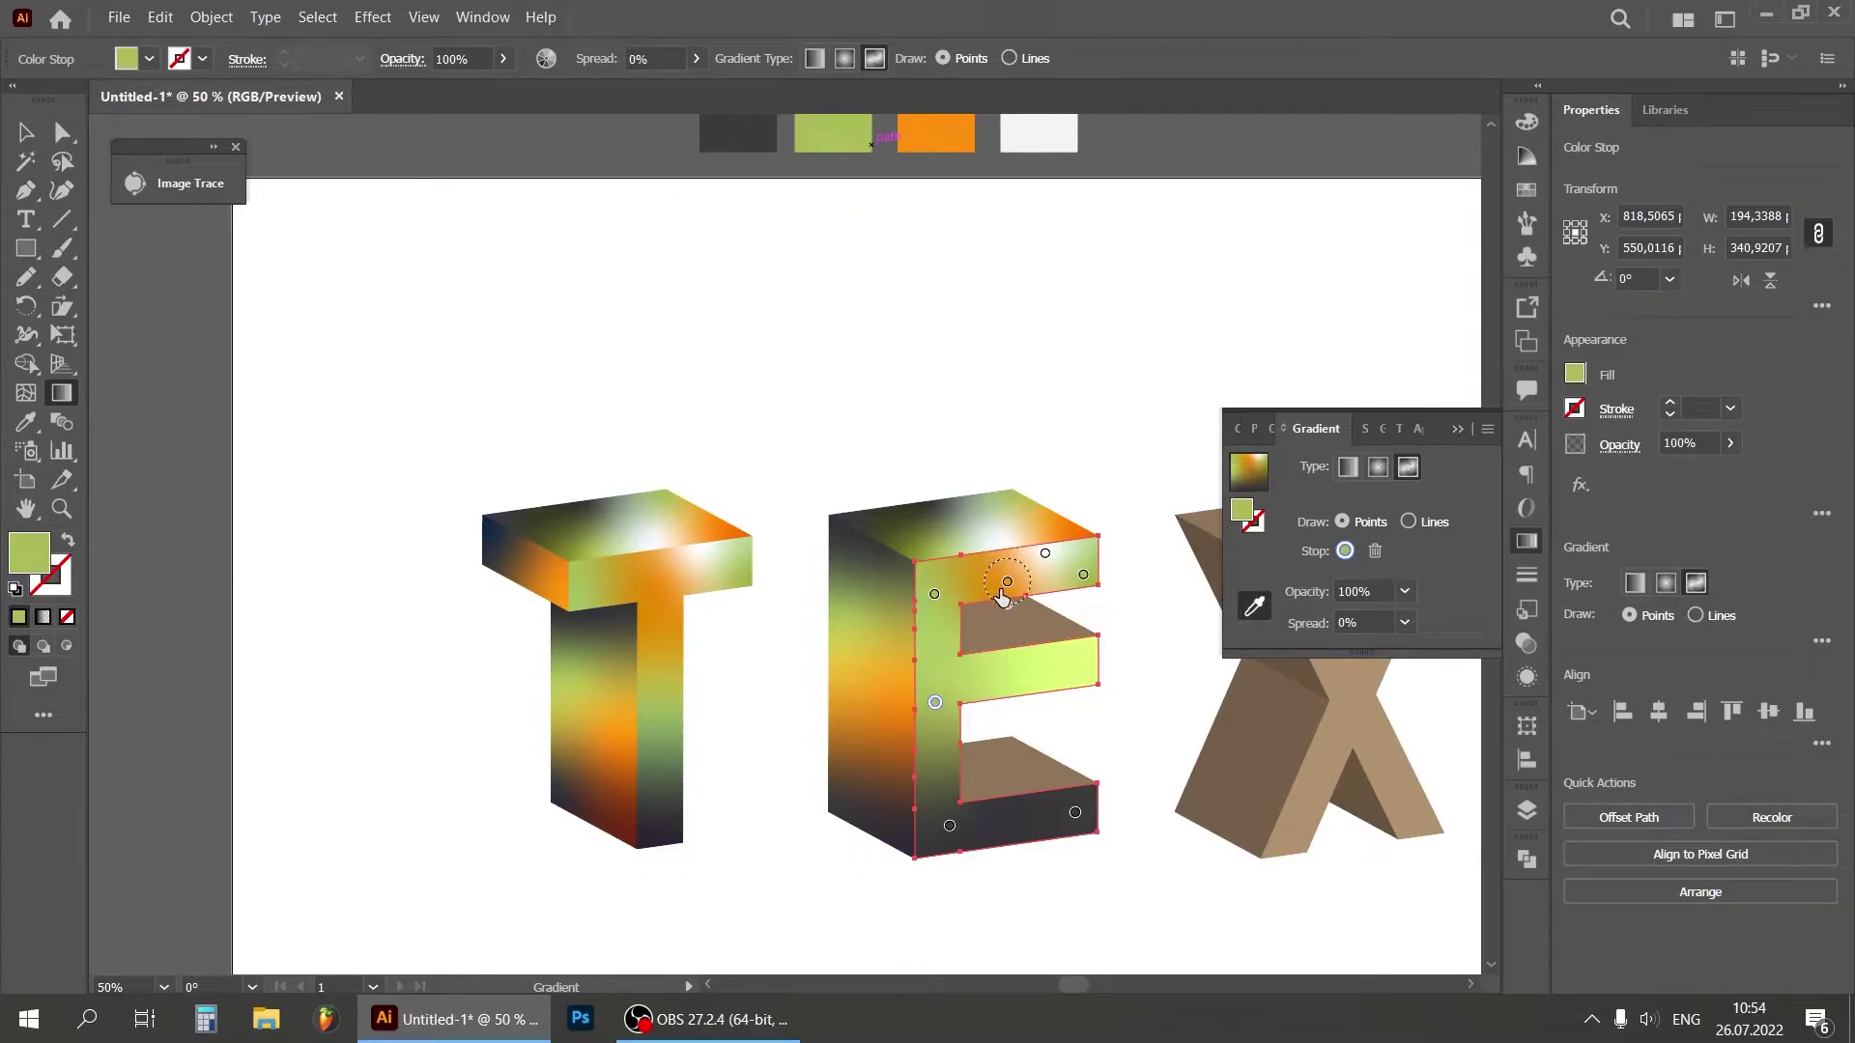
Step: Nudge the upper-left point and colour it and the top-middle point orange
{"action": "left_click", "coordinate": [1081, 574]}
{"action": "left_click", "coordinate": [934, 595]}
{"action": "left_click_drag", "start_coordinate": [934, 599], "coordinate": [939, 595]}
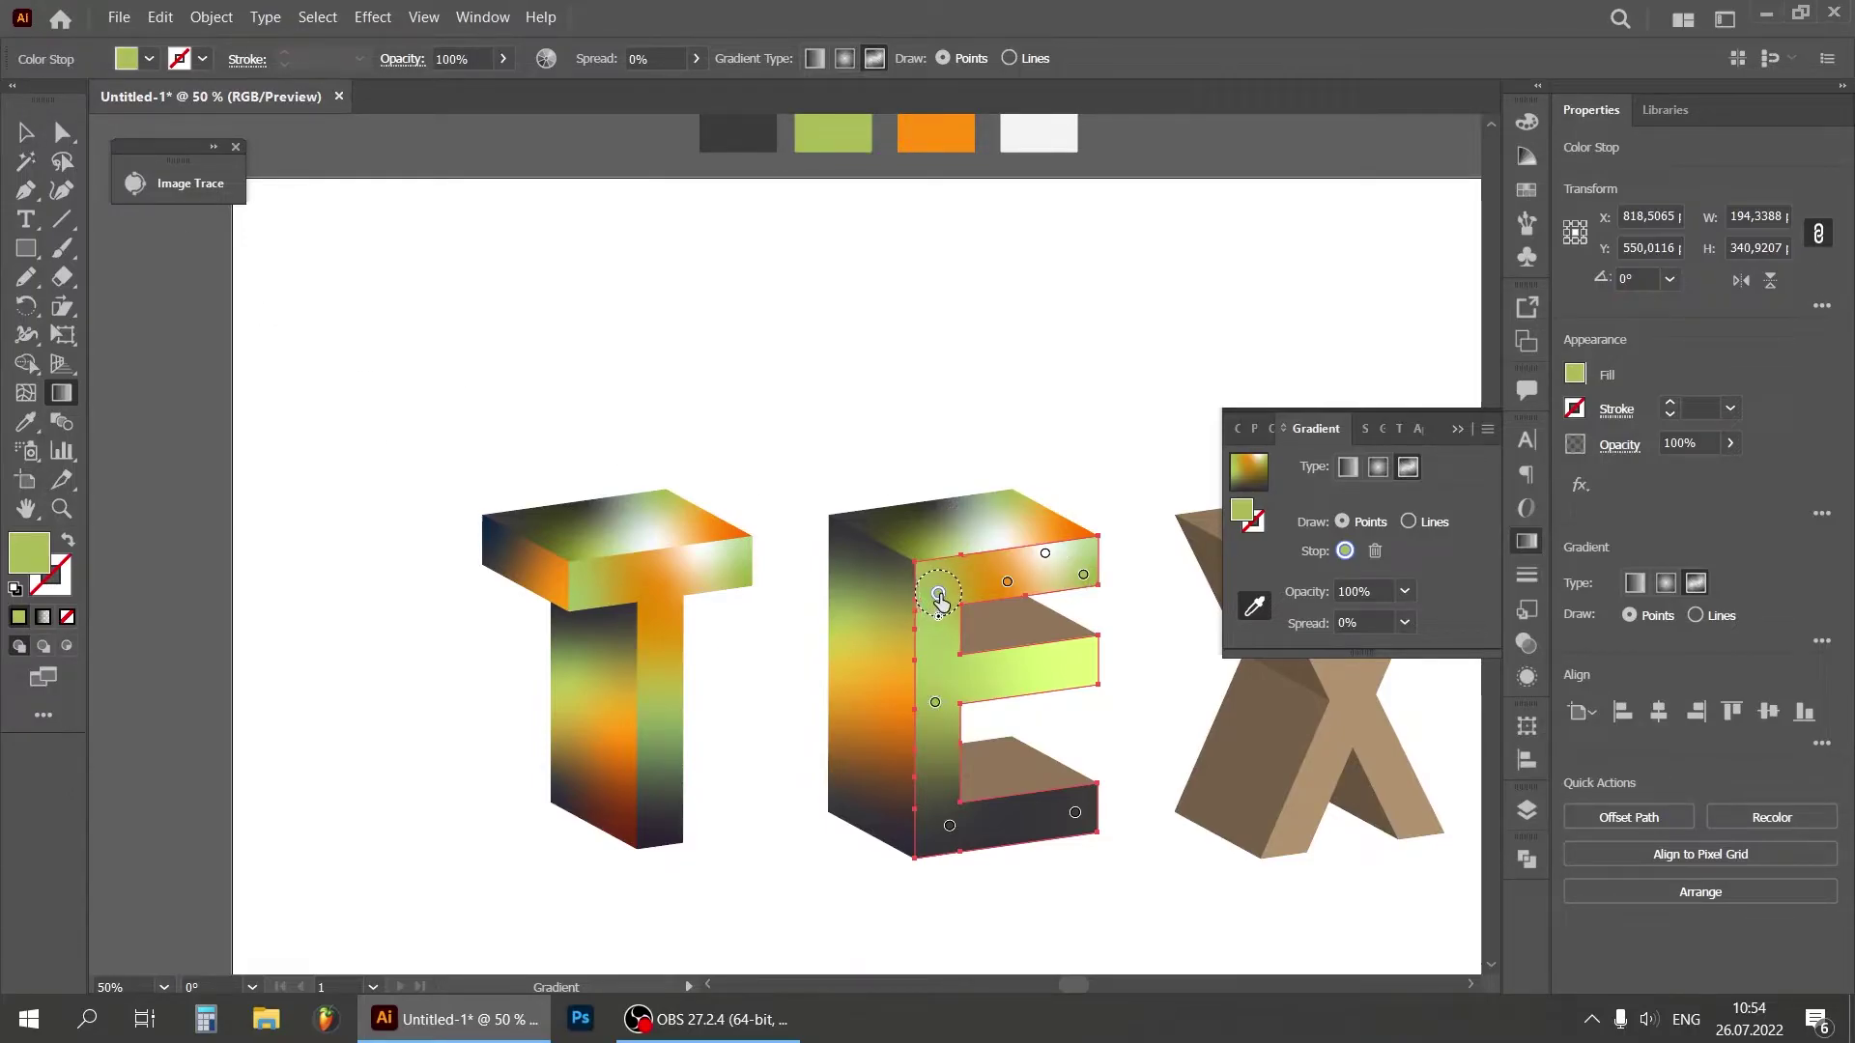
{"action": "left_click", "coordinate": [929, 136]}
{"action": "left_click", "coordinate": [1007, 581]}
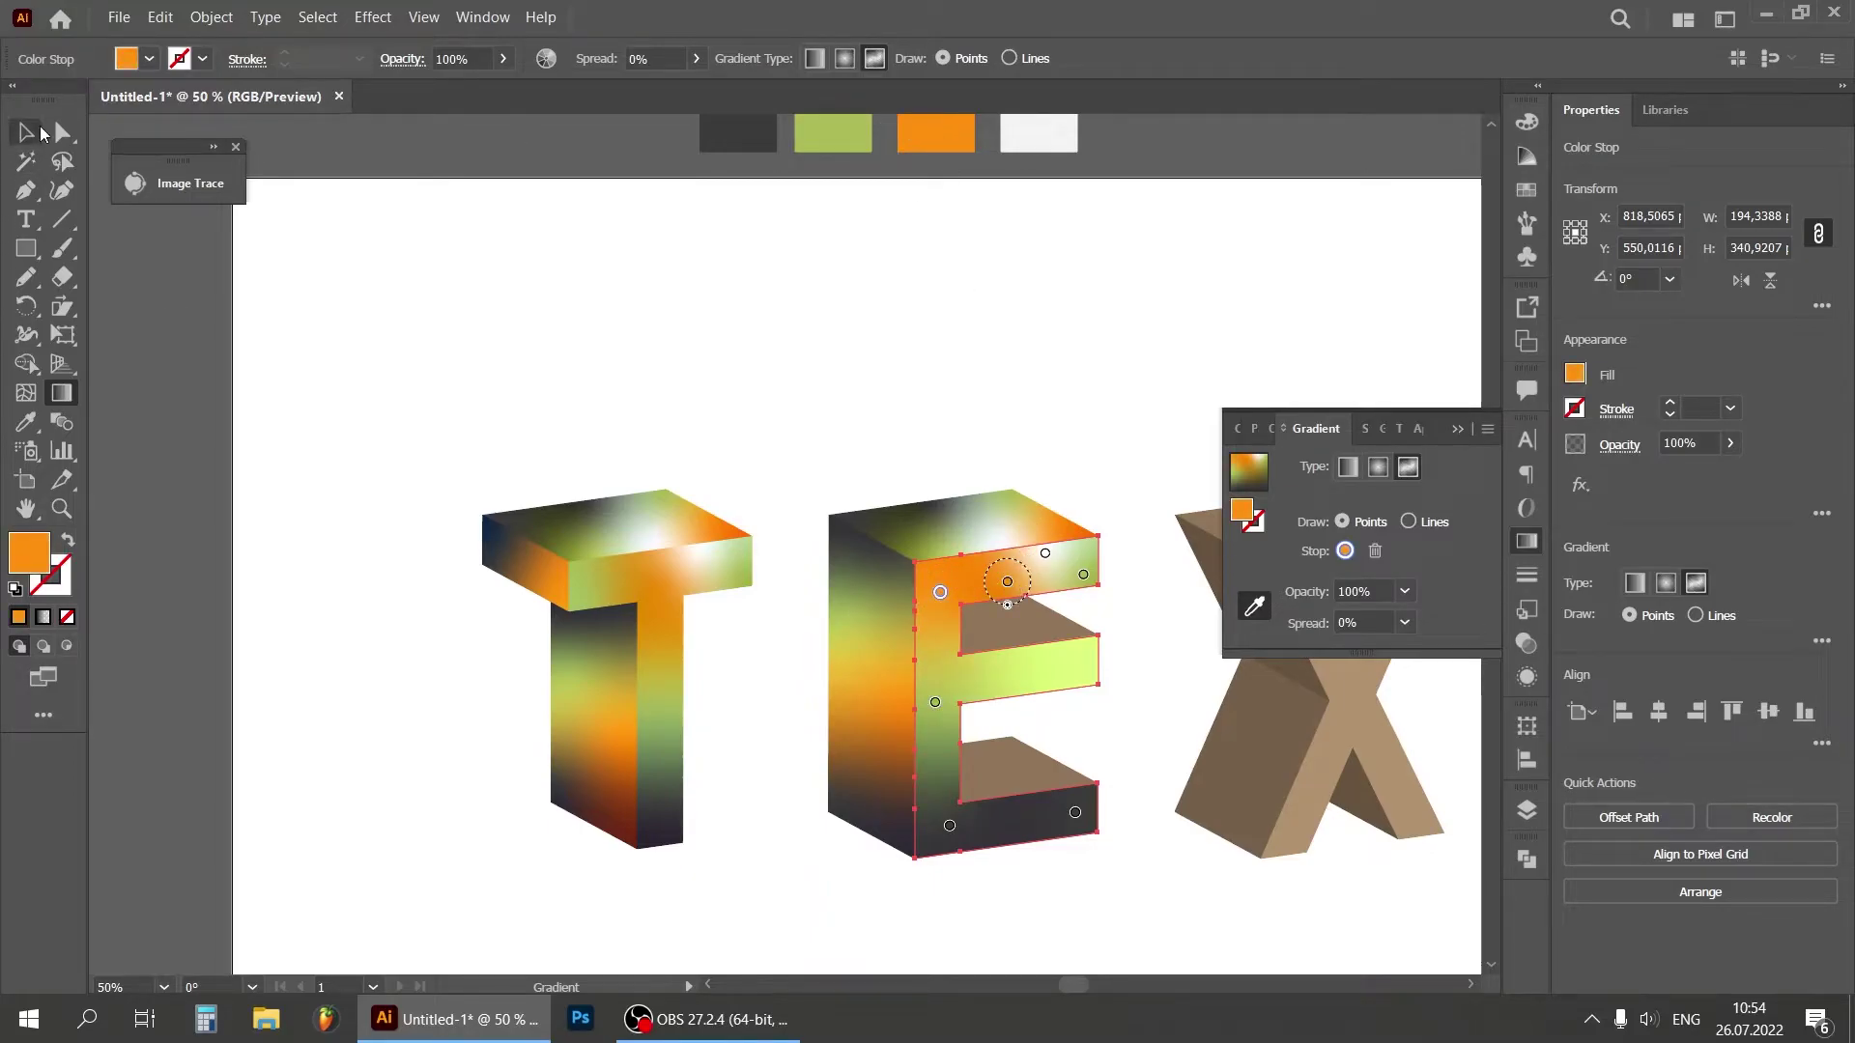
Step: Deselect the E and select its upper inner face
{"action": "left_click", "coordinate": [41, 133]}
{"action": "left_click", "coordinate": [710, 361]}
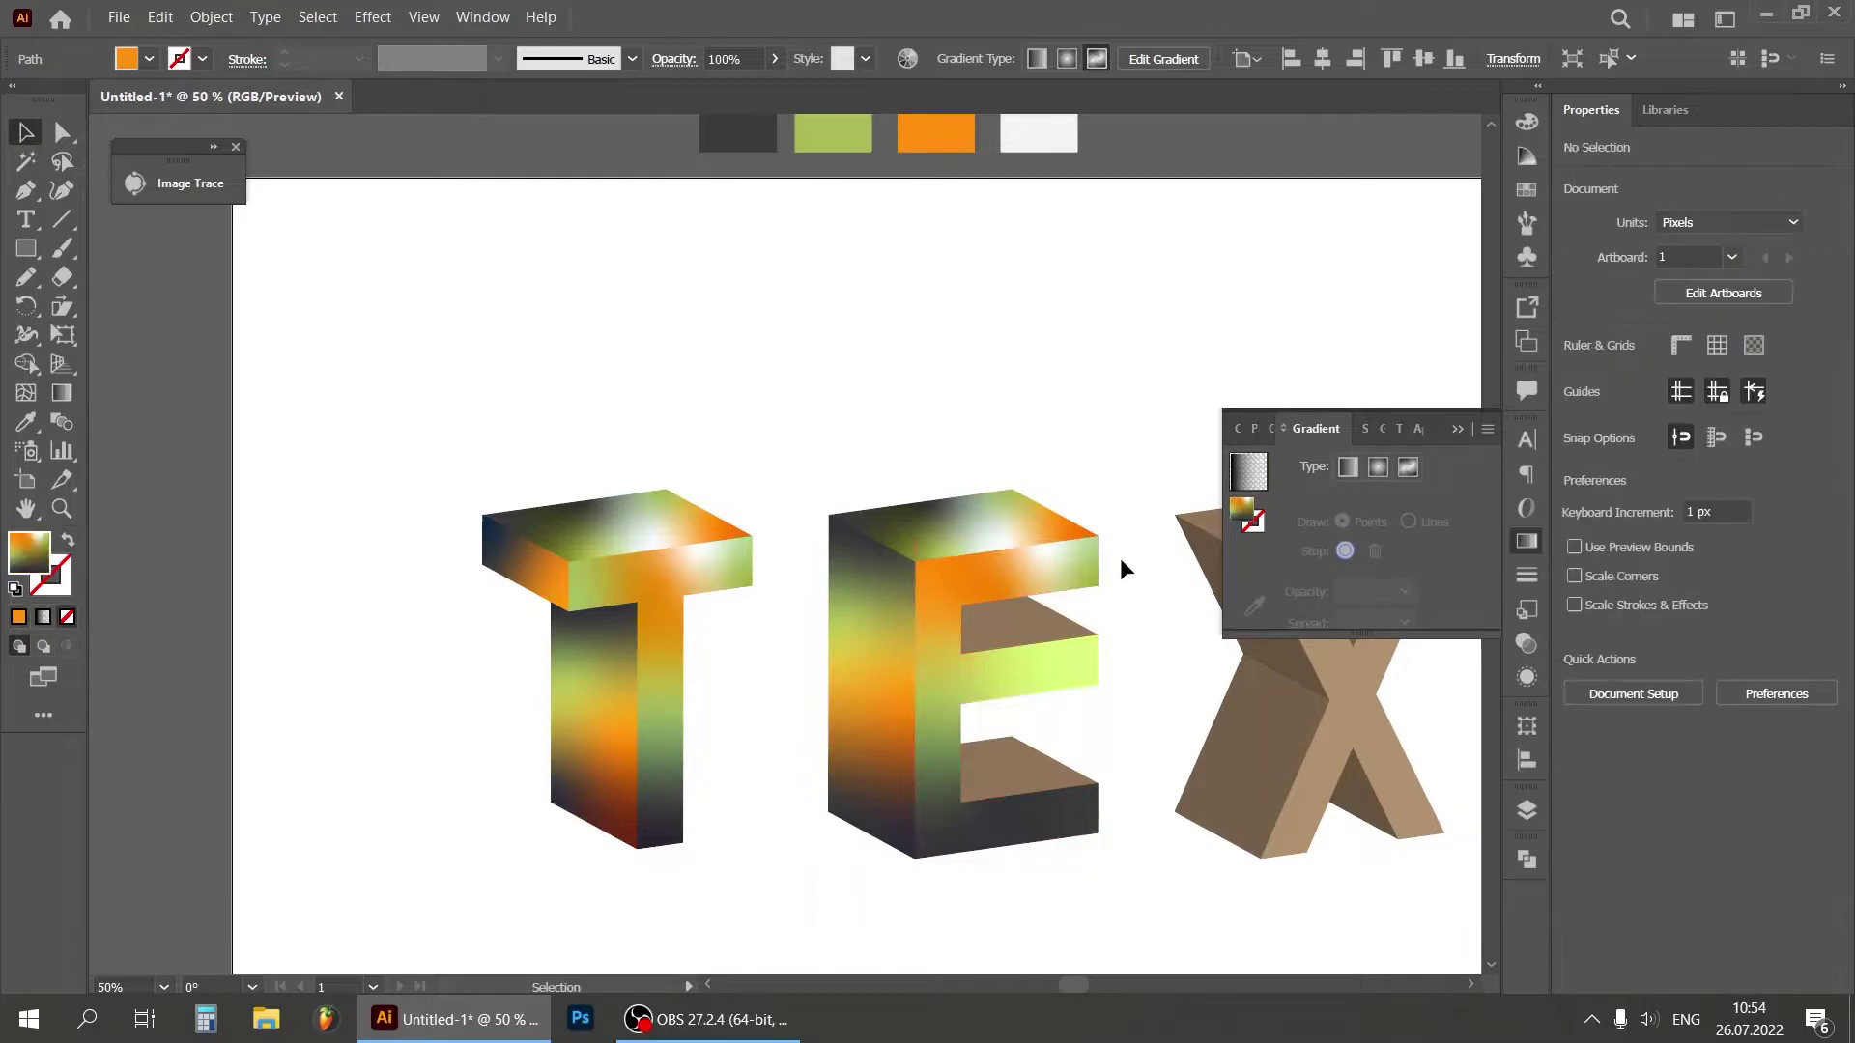
{"action": "left_click", "coordinate": [1033, 610]}
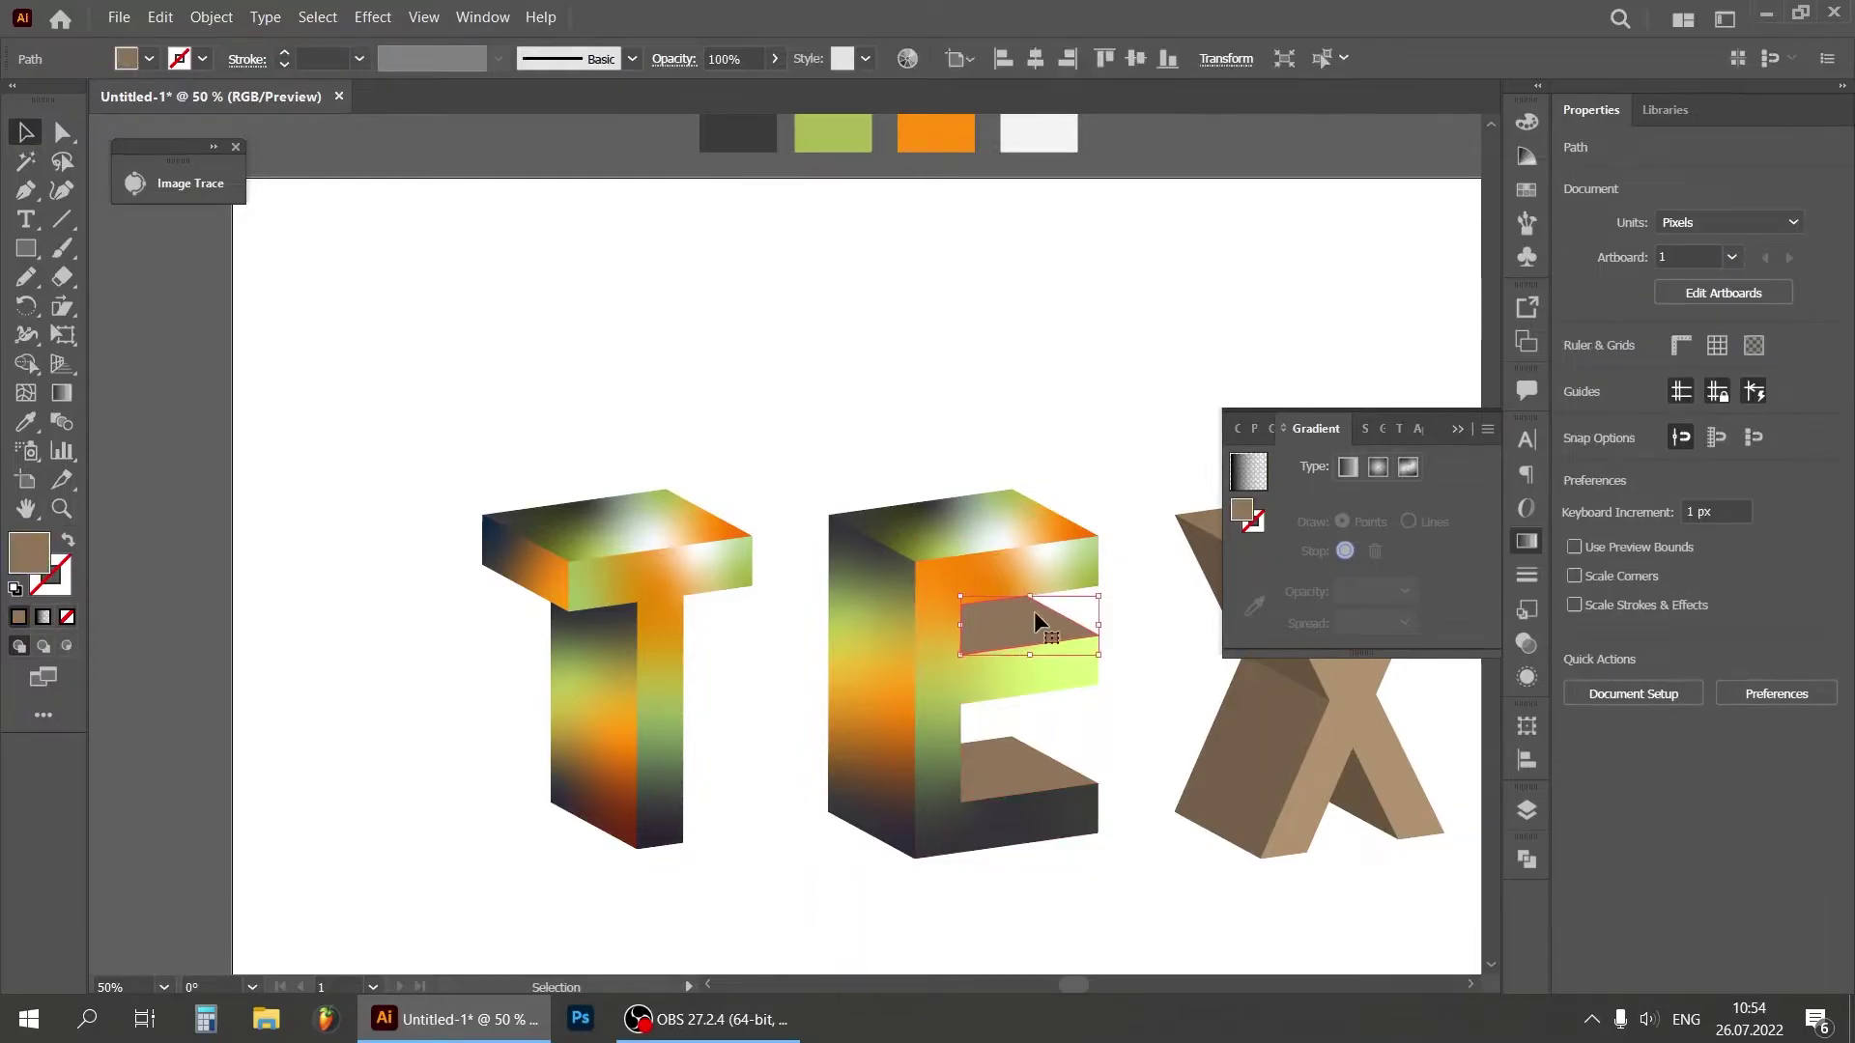
Step: Copy the T top's gradient onto the E's upper inner face and delete one colour point
{"action": "left_click", "coordinate": [26, 423]}
{"action": "left_click", "coordinate": [571, 538]}
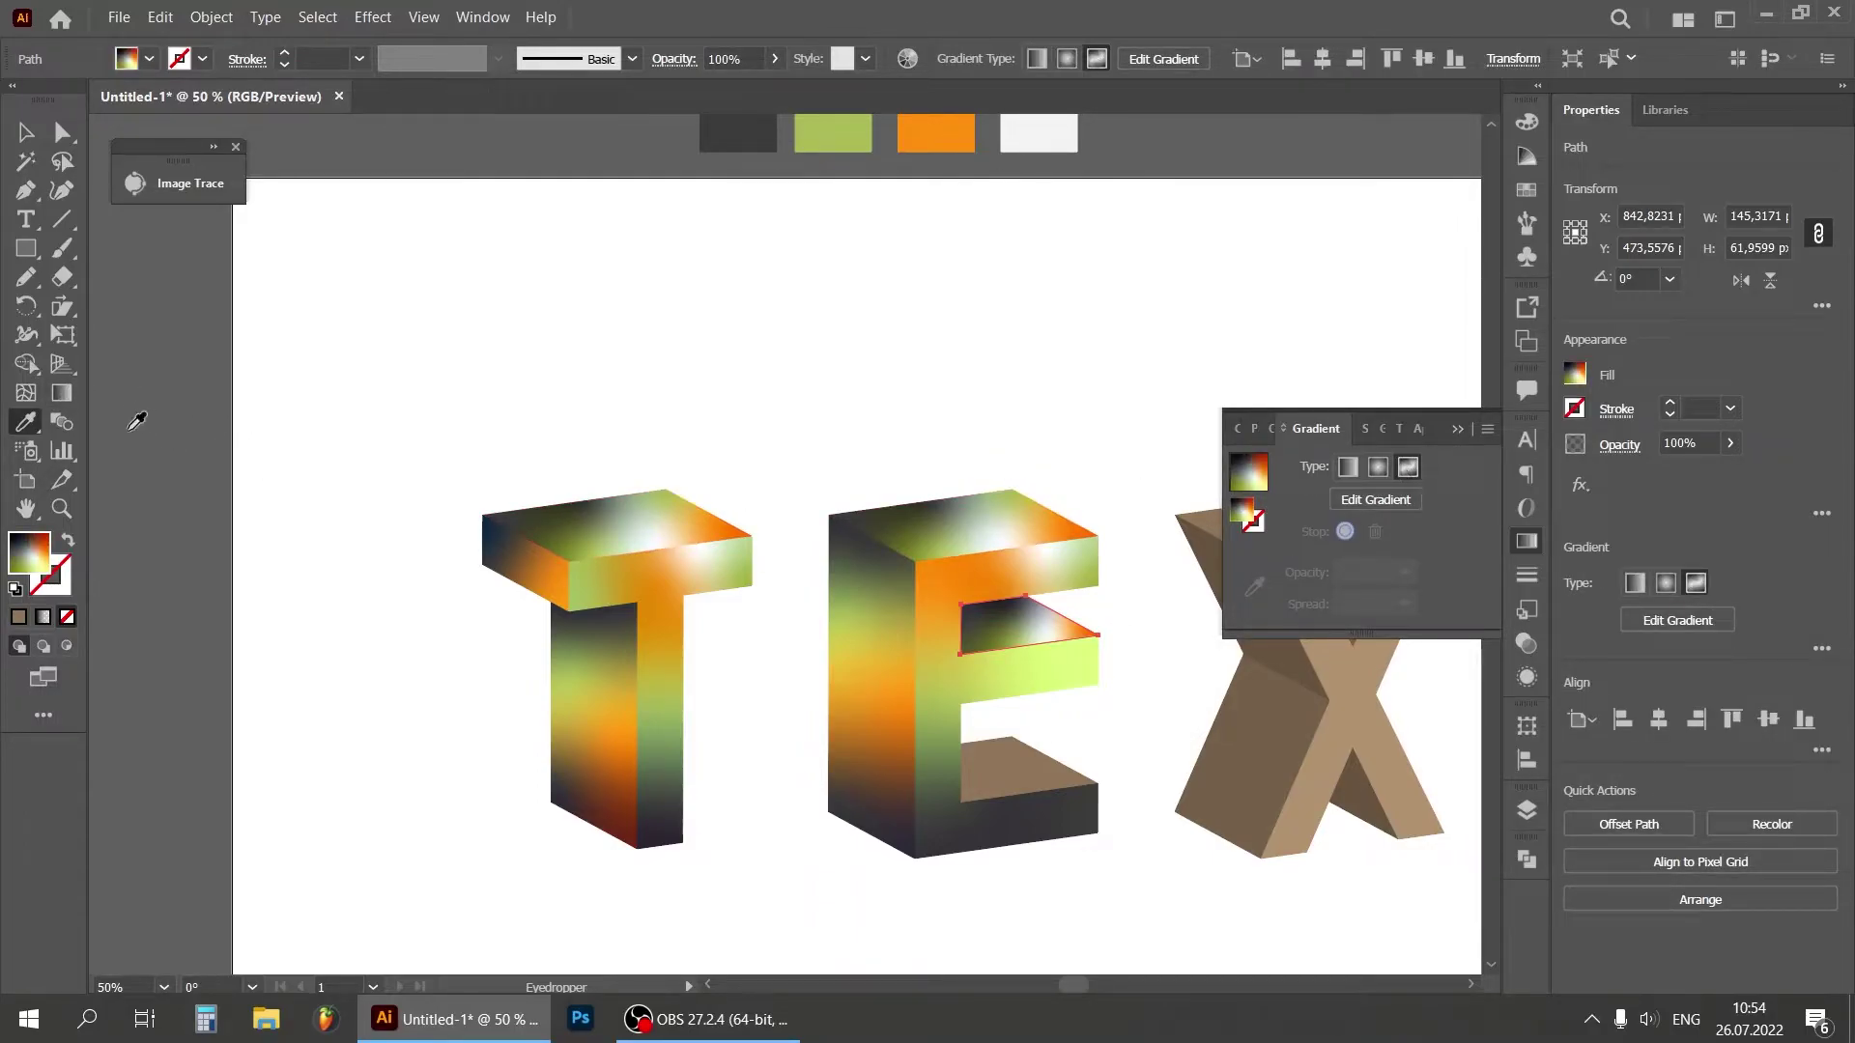
{"action": "left_click", "coordinate": [60, 393]}
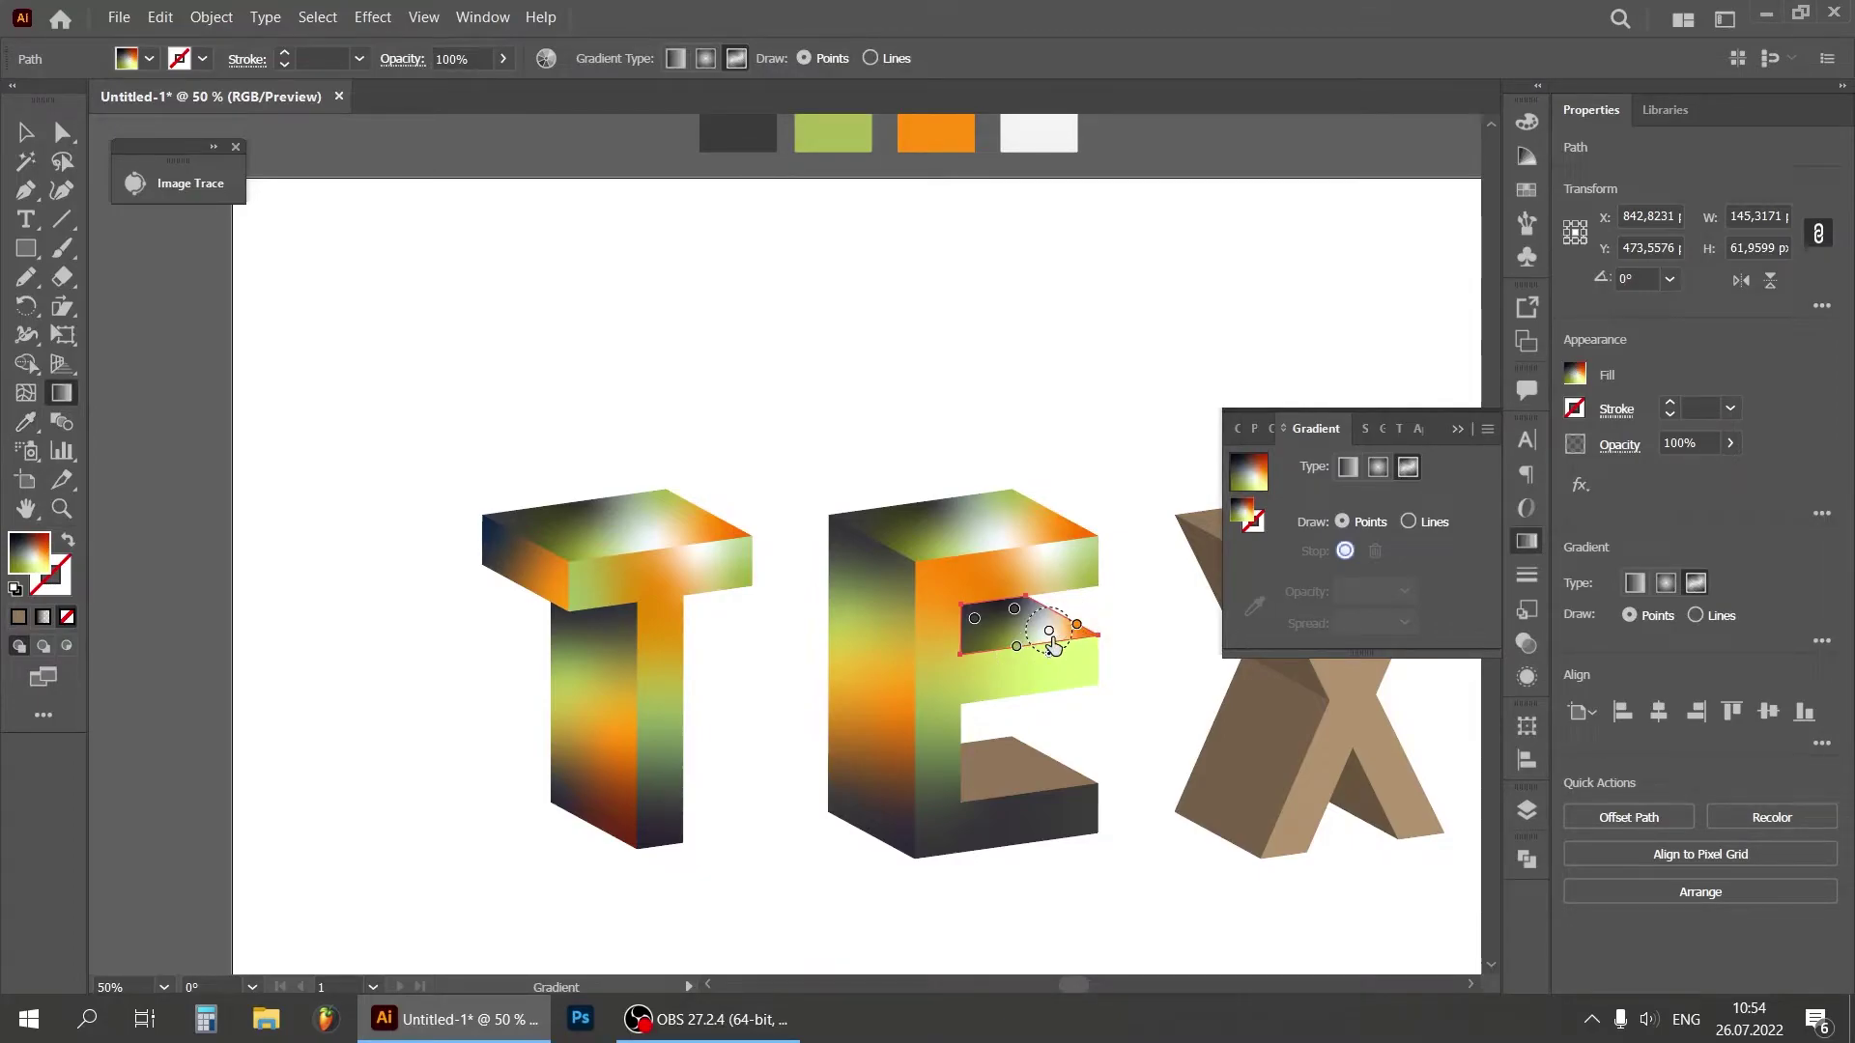
{"action": "key", "text": "Delete"}
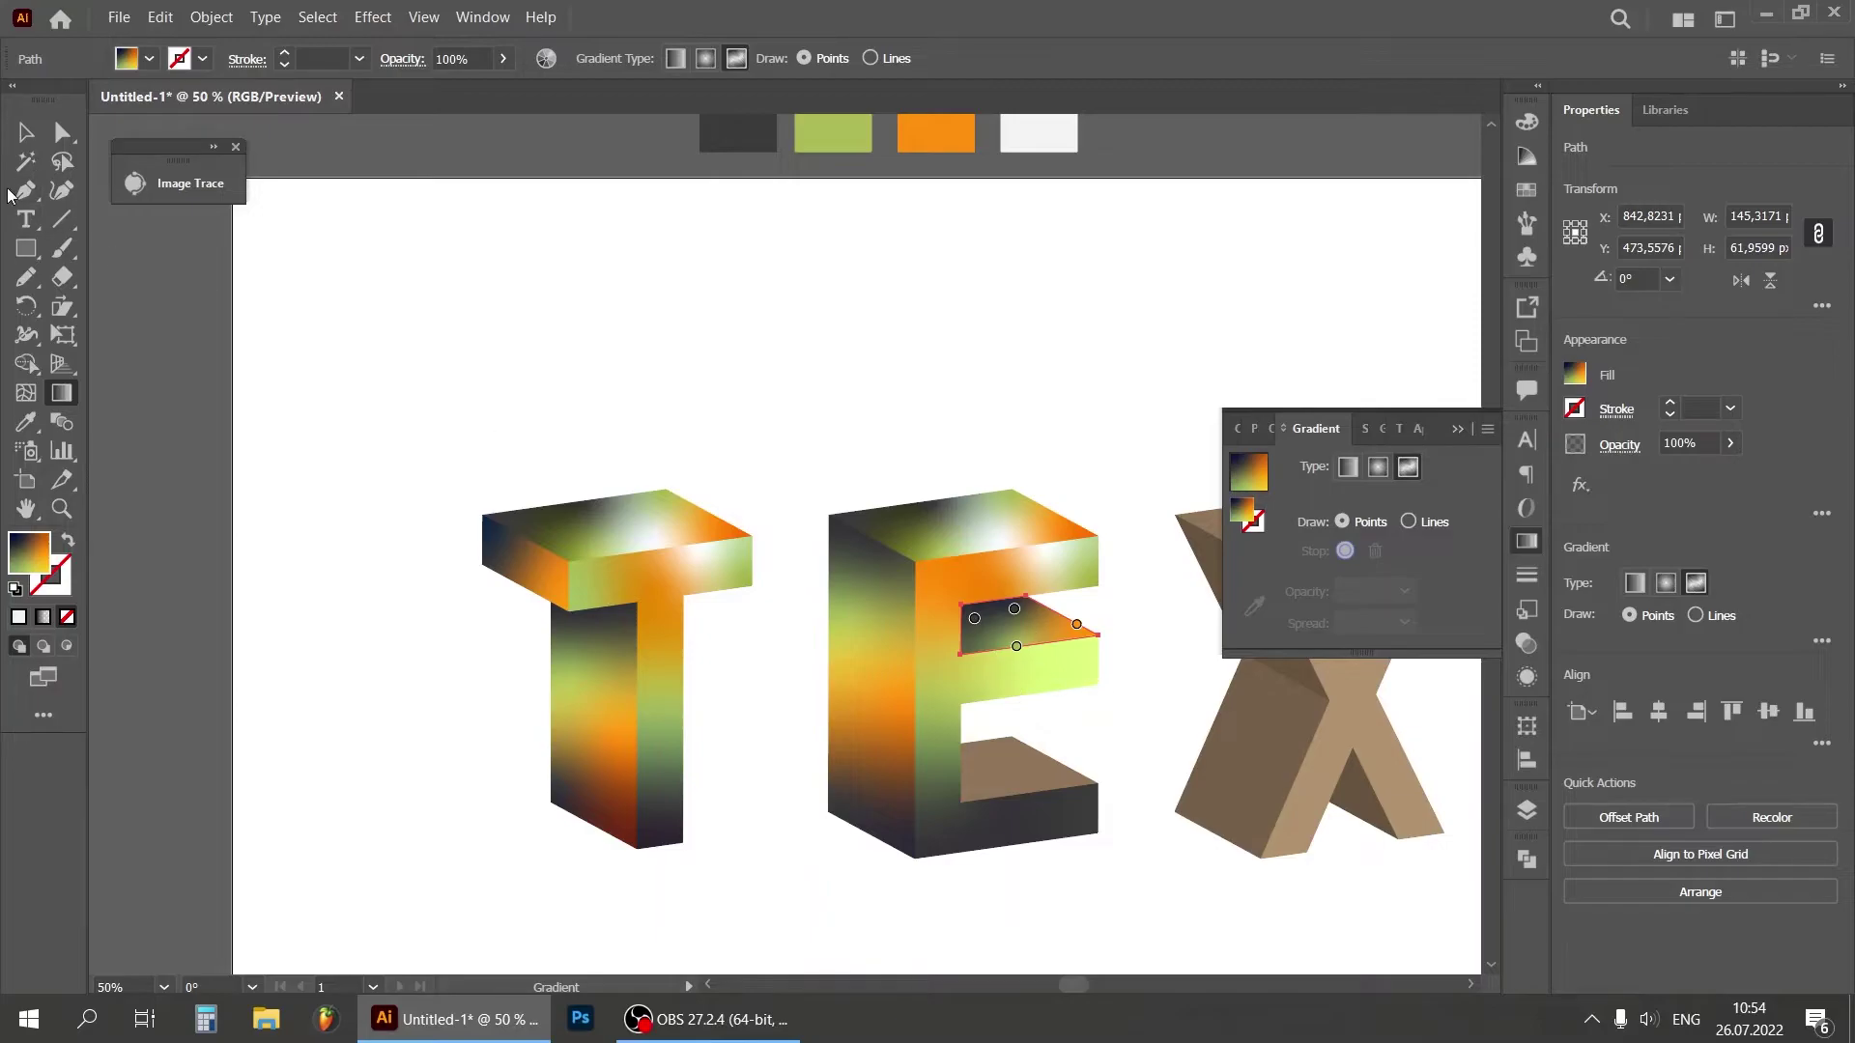
Step: Copy the upper inner face's gradient onto the E's lower inner face
{"action": "left_click", "coordinate": [25, 133]}
{"action": "left_click", "coordinate": [1048, 784]}
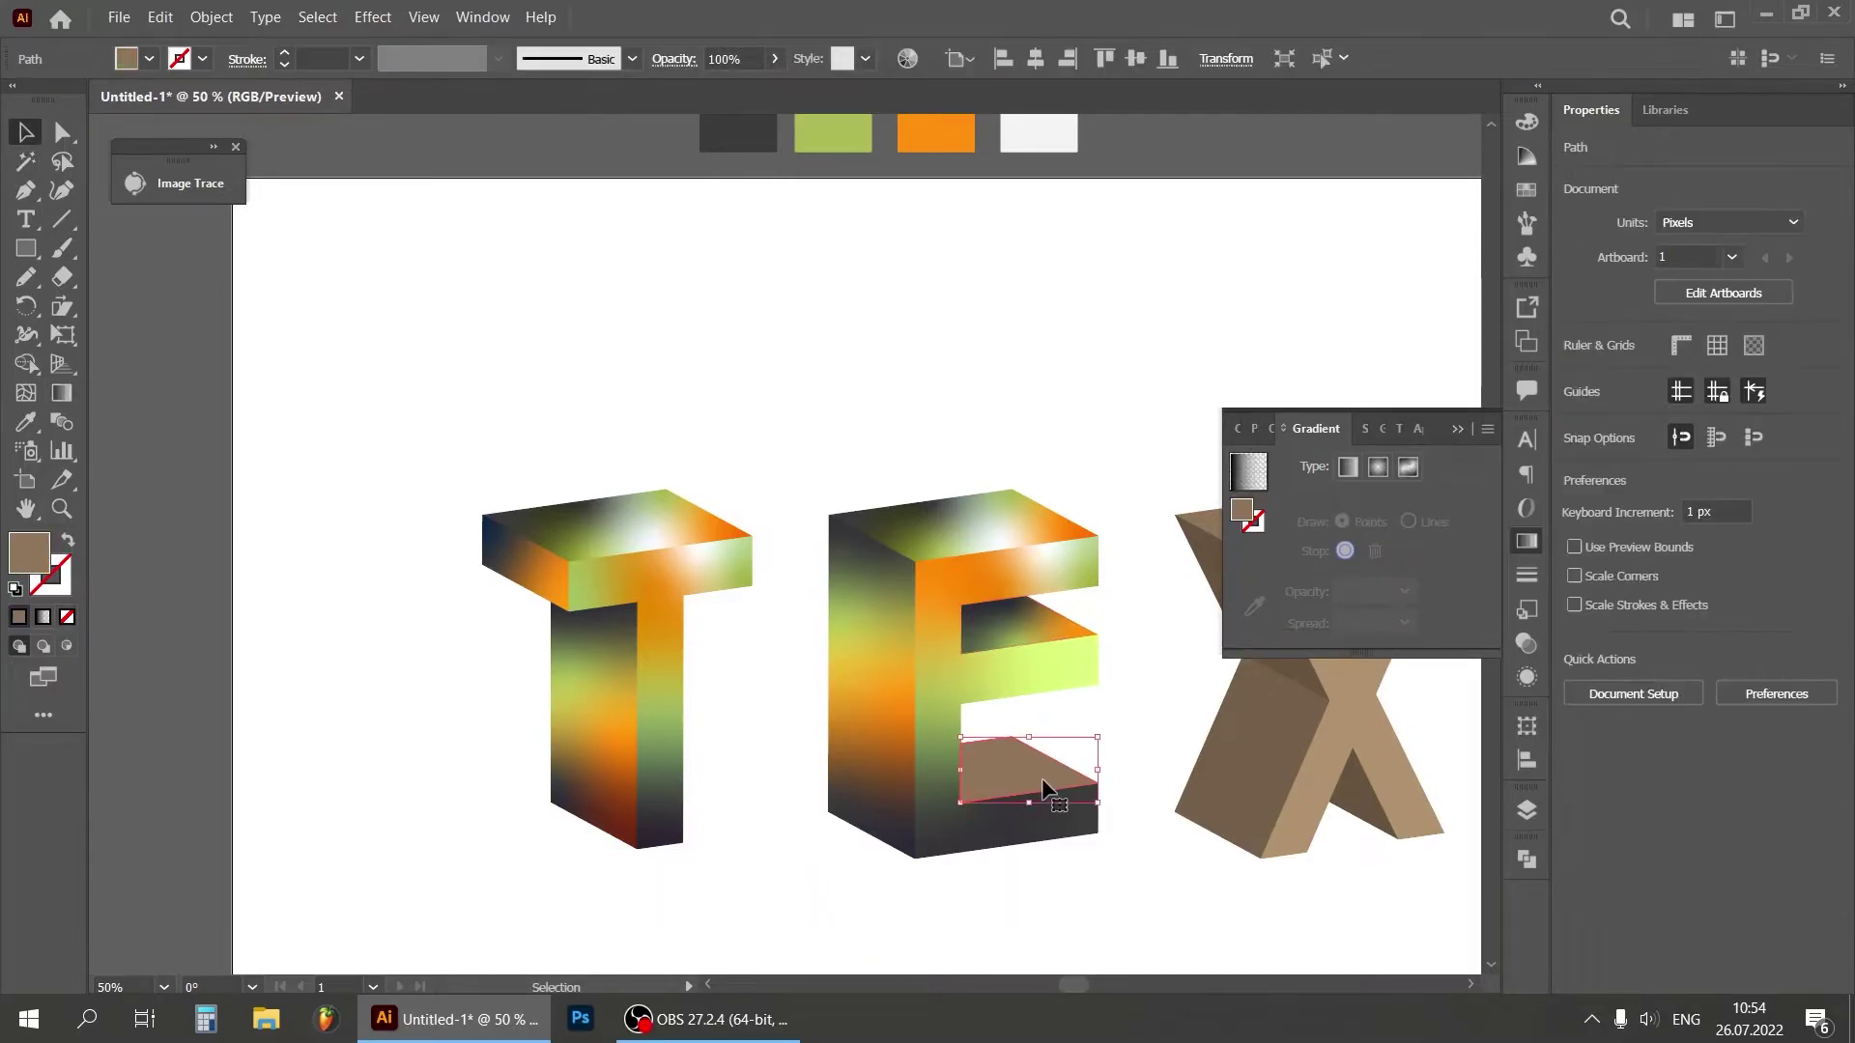
{"action": "left_click", "coordinate": [25, 422]}
{"action": "left_click", "coordinate": [1011, 615]}
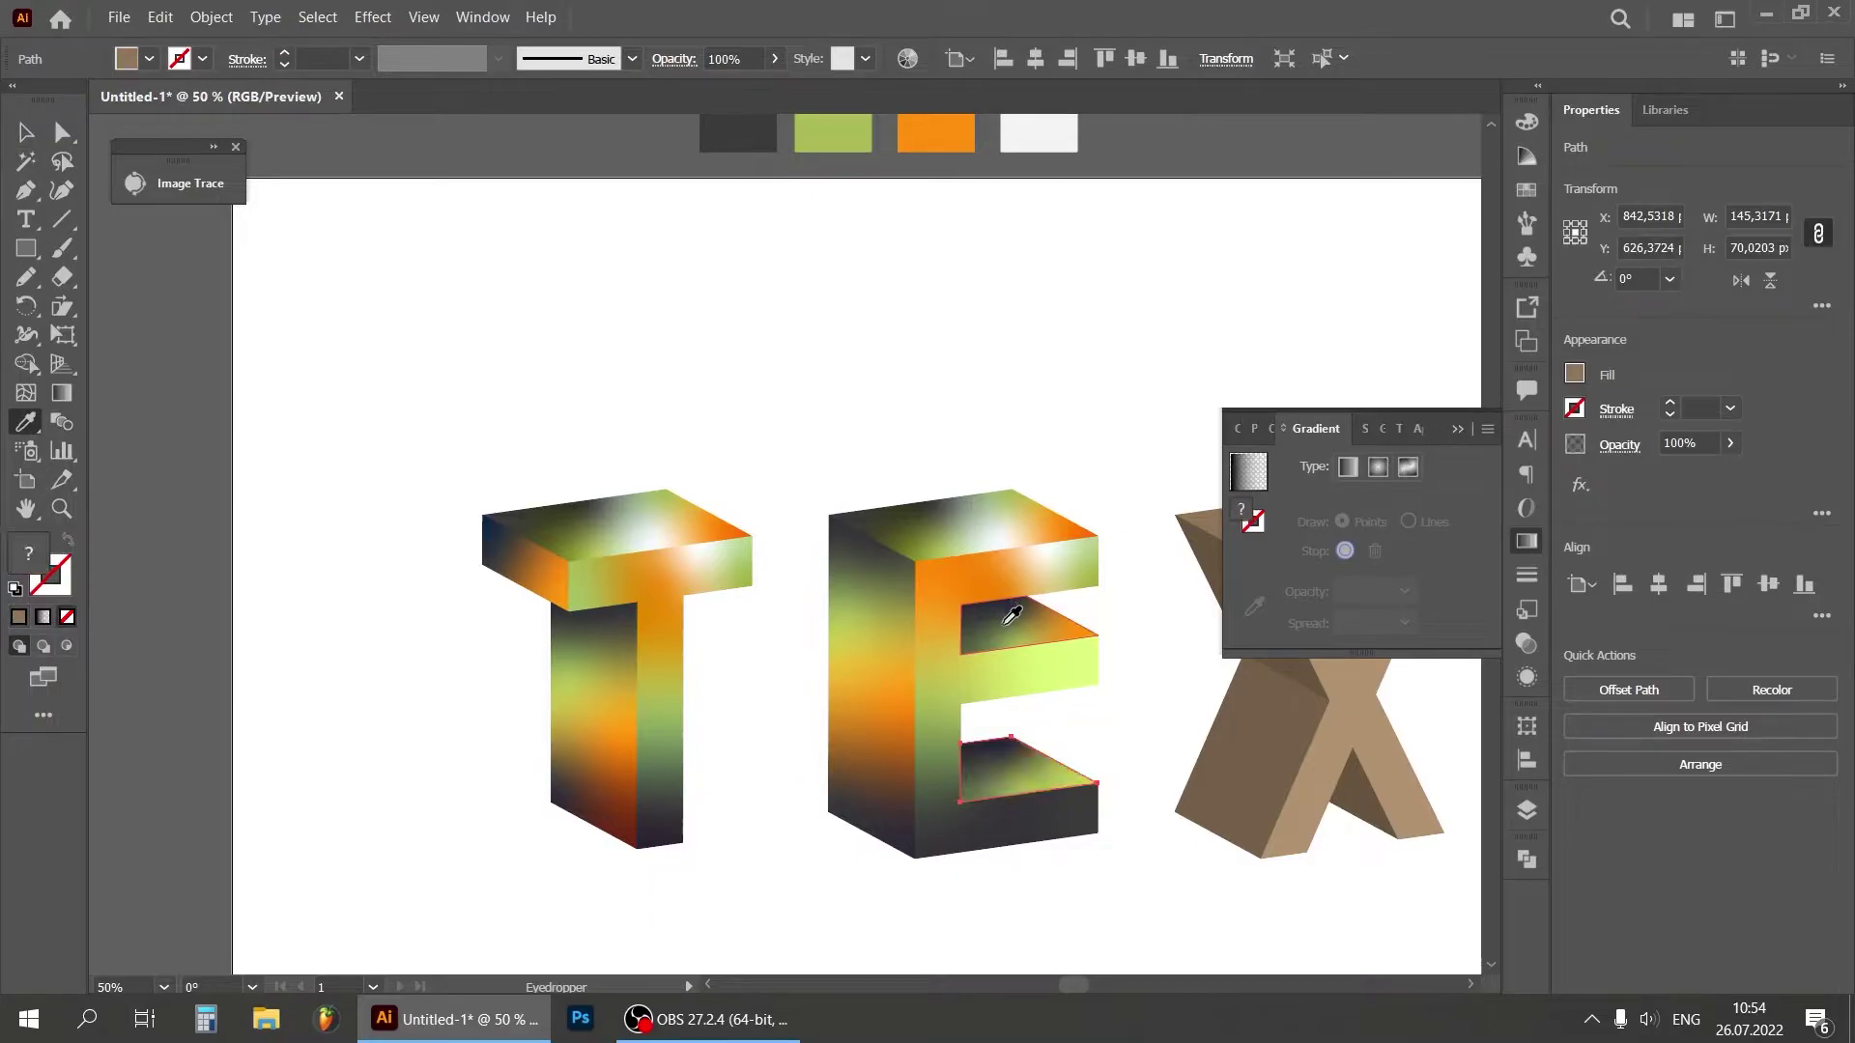
{"action": "left_click", "coordinate": [25, 133]}
{"action": "left_click", "coordinate": [1000, 377]}
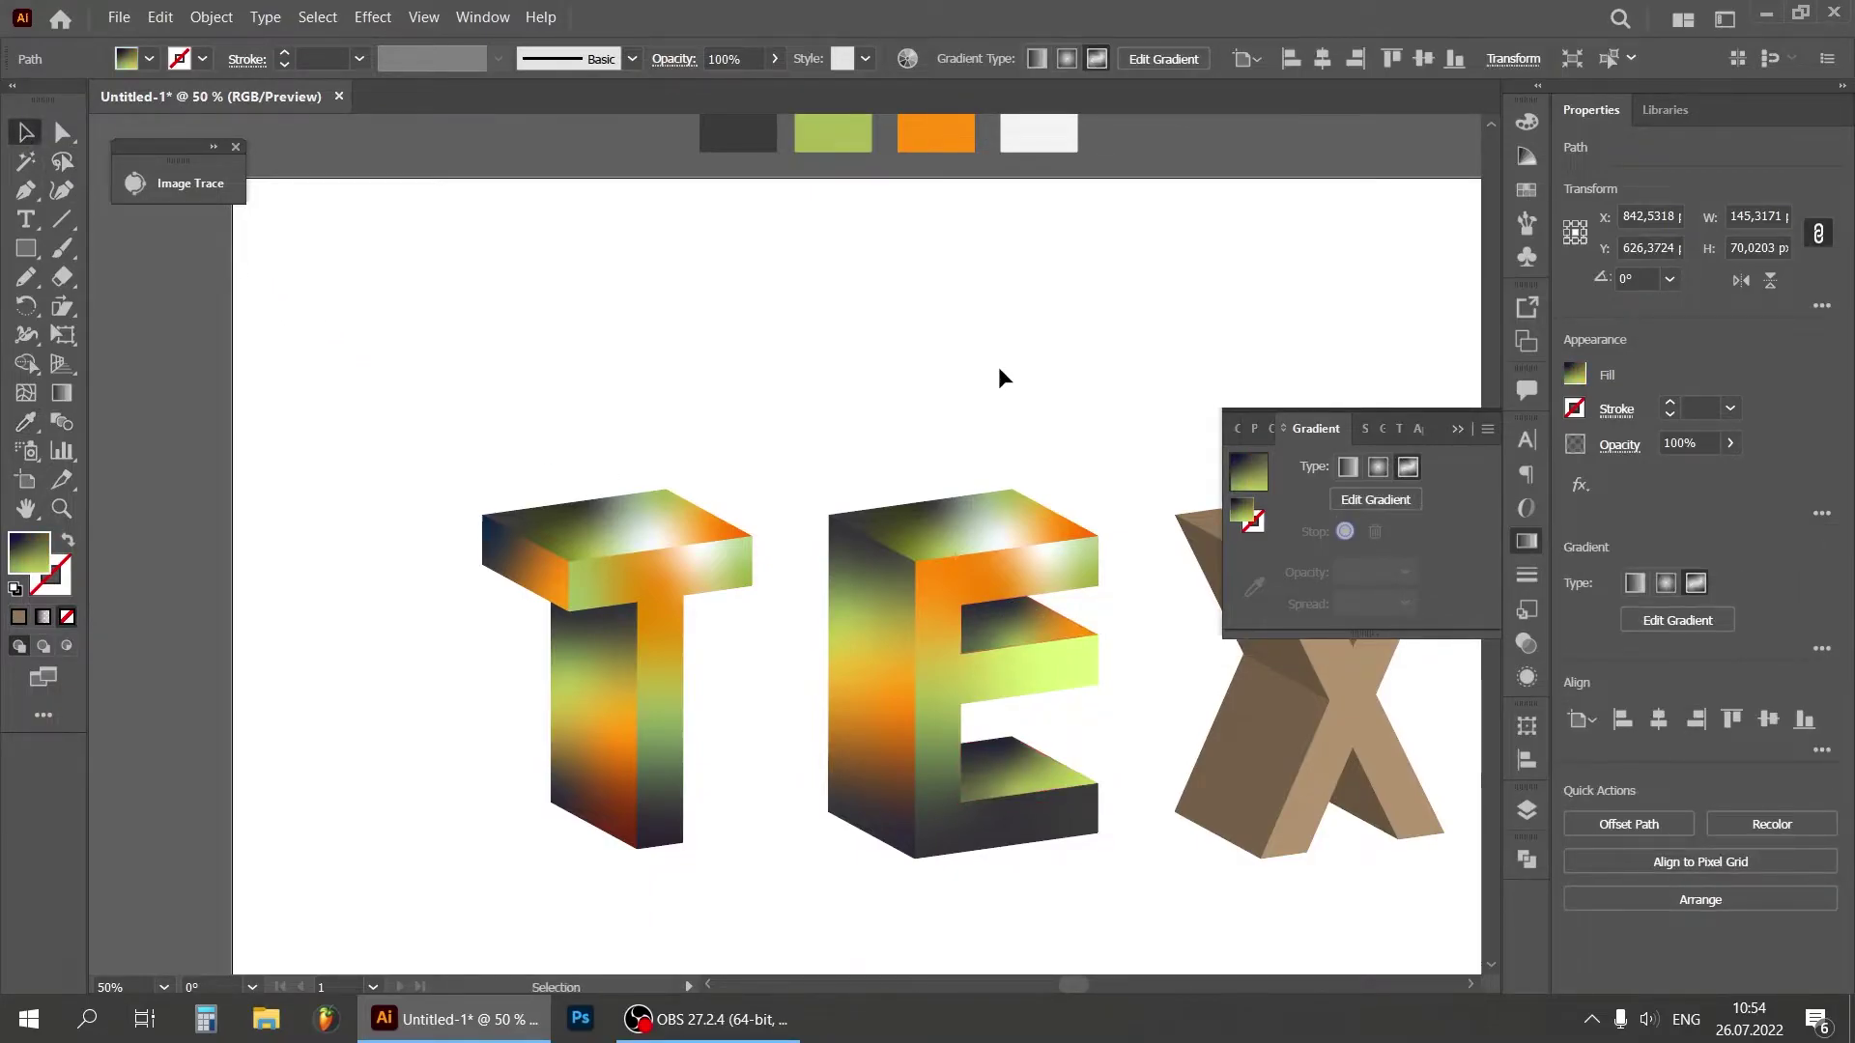
{"action": "left_click_drag", "start_coordinate": [1074, 984], "coordinate": [1087, 985]}
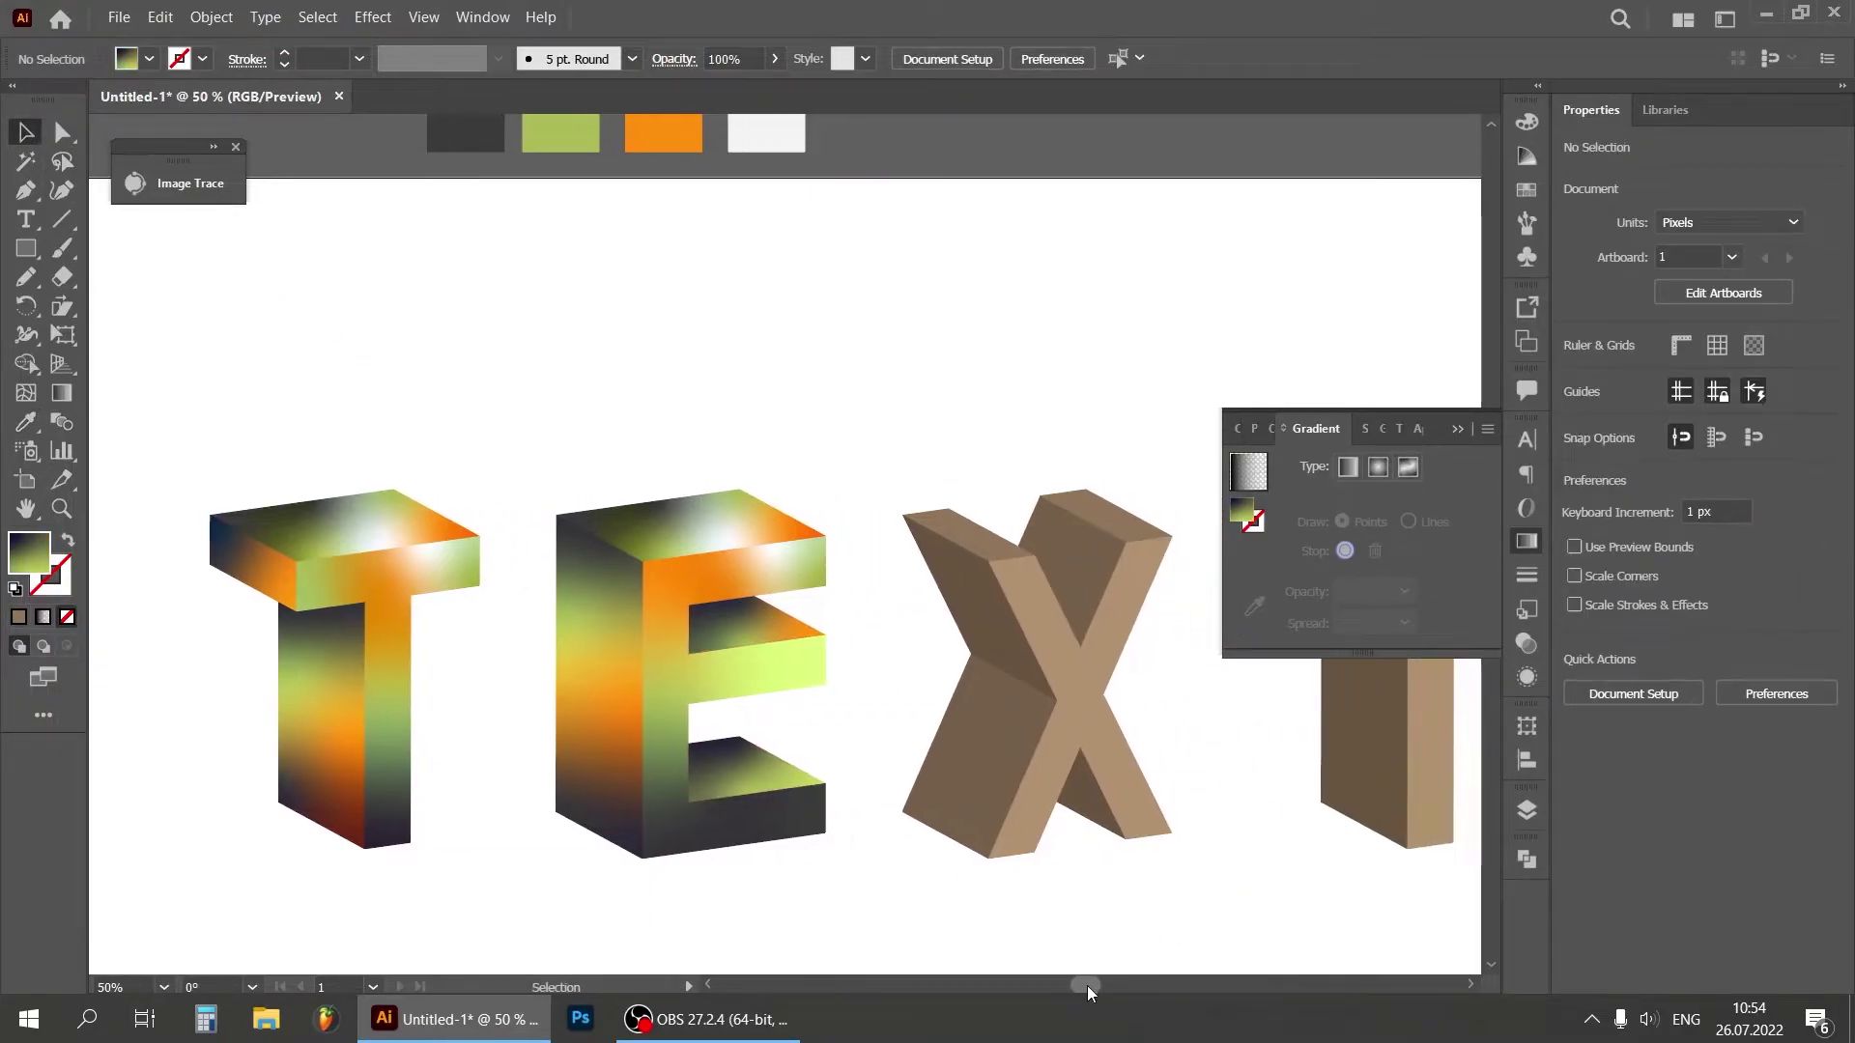
Step: Give the X's left-arm top face a freeform gradient with a green colour point
{"action": "left_click", "coordinate": [961, 543]}
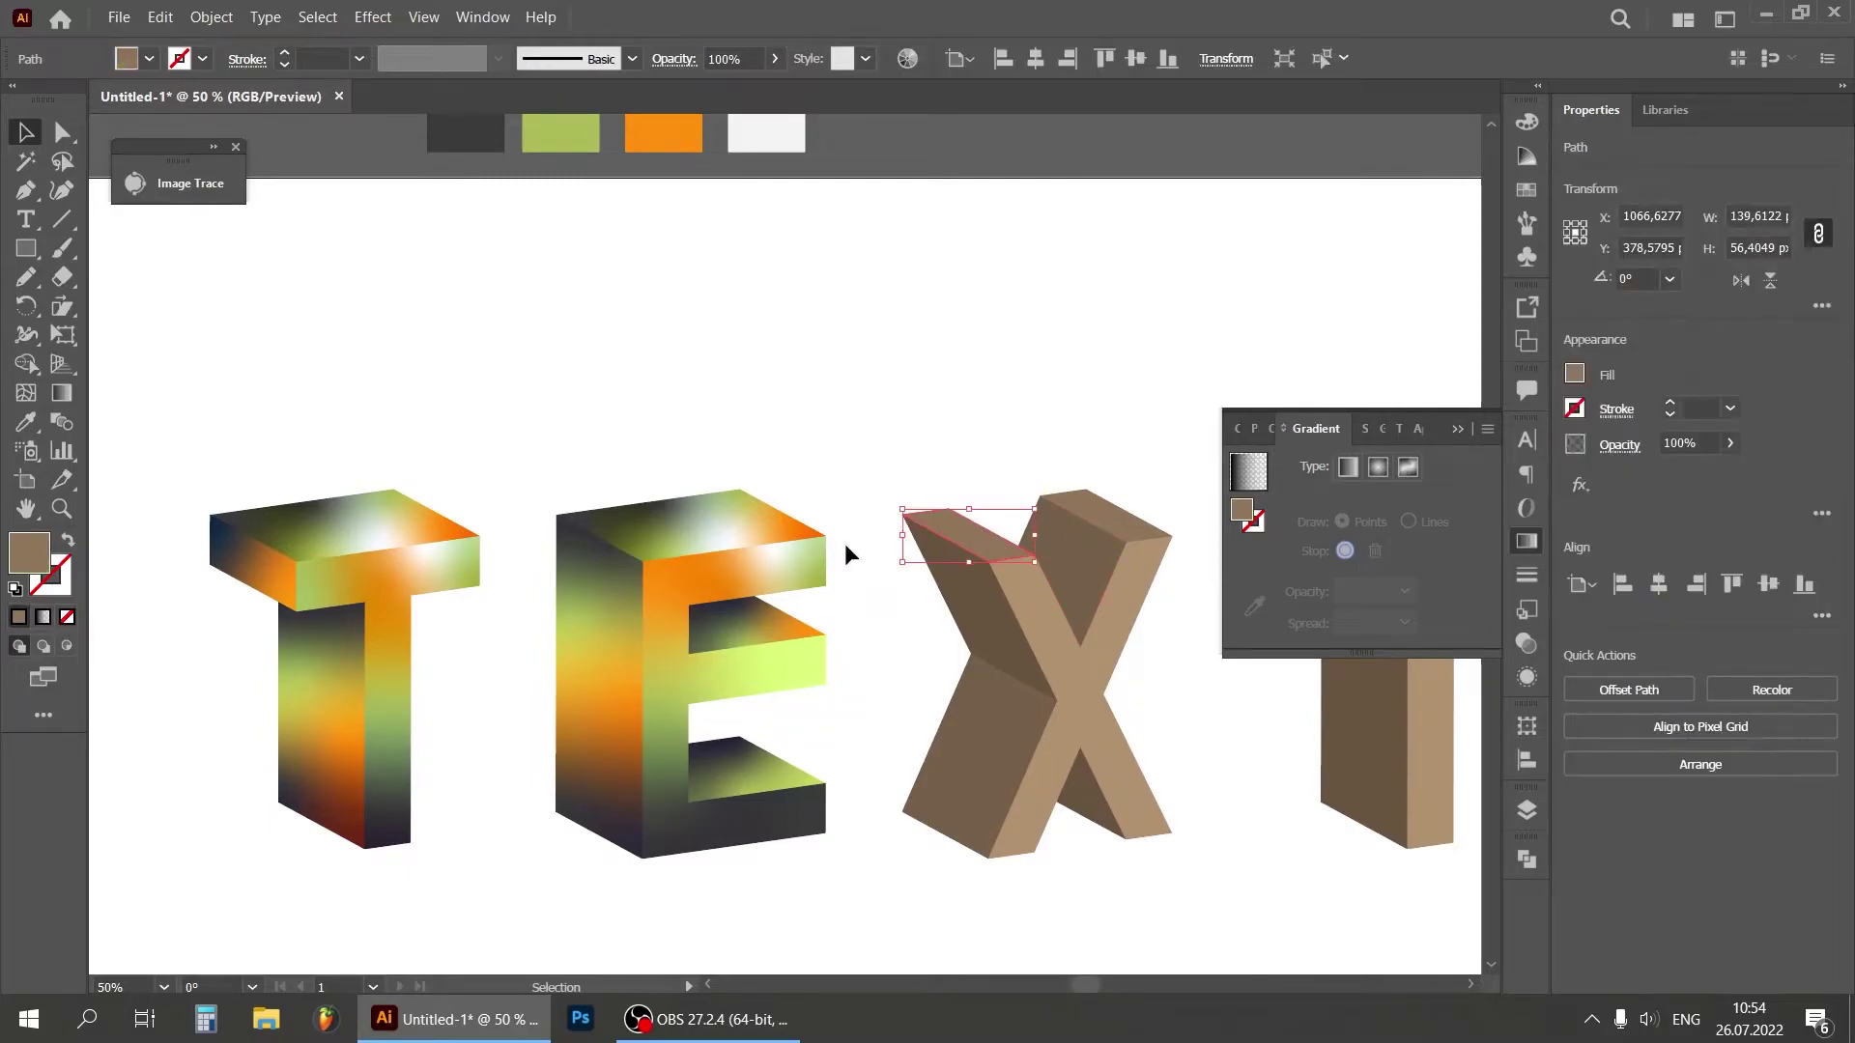
{"action": "left_click", "coordinate": [43, 616]}
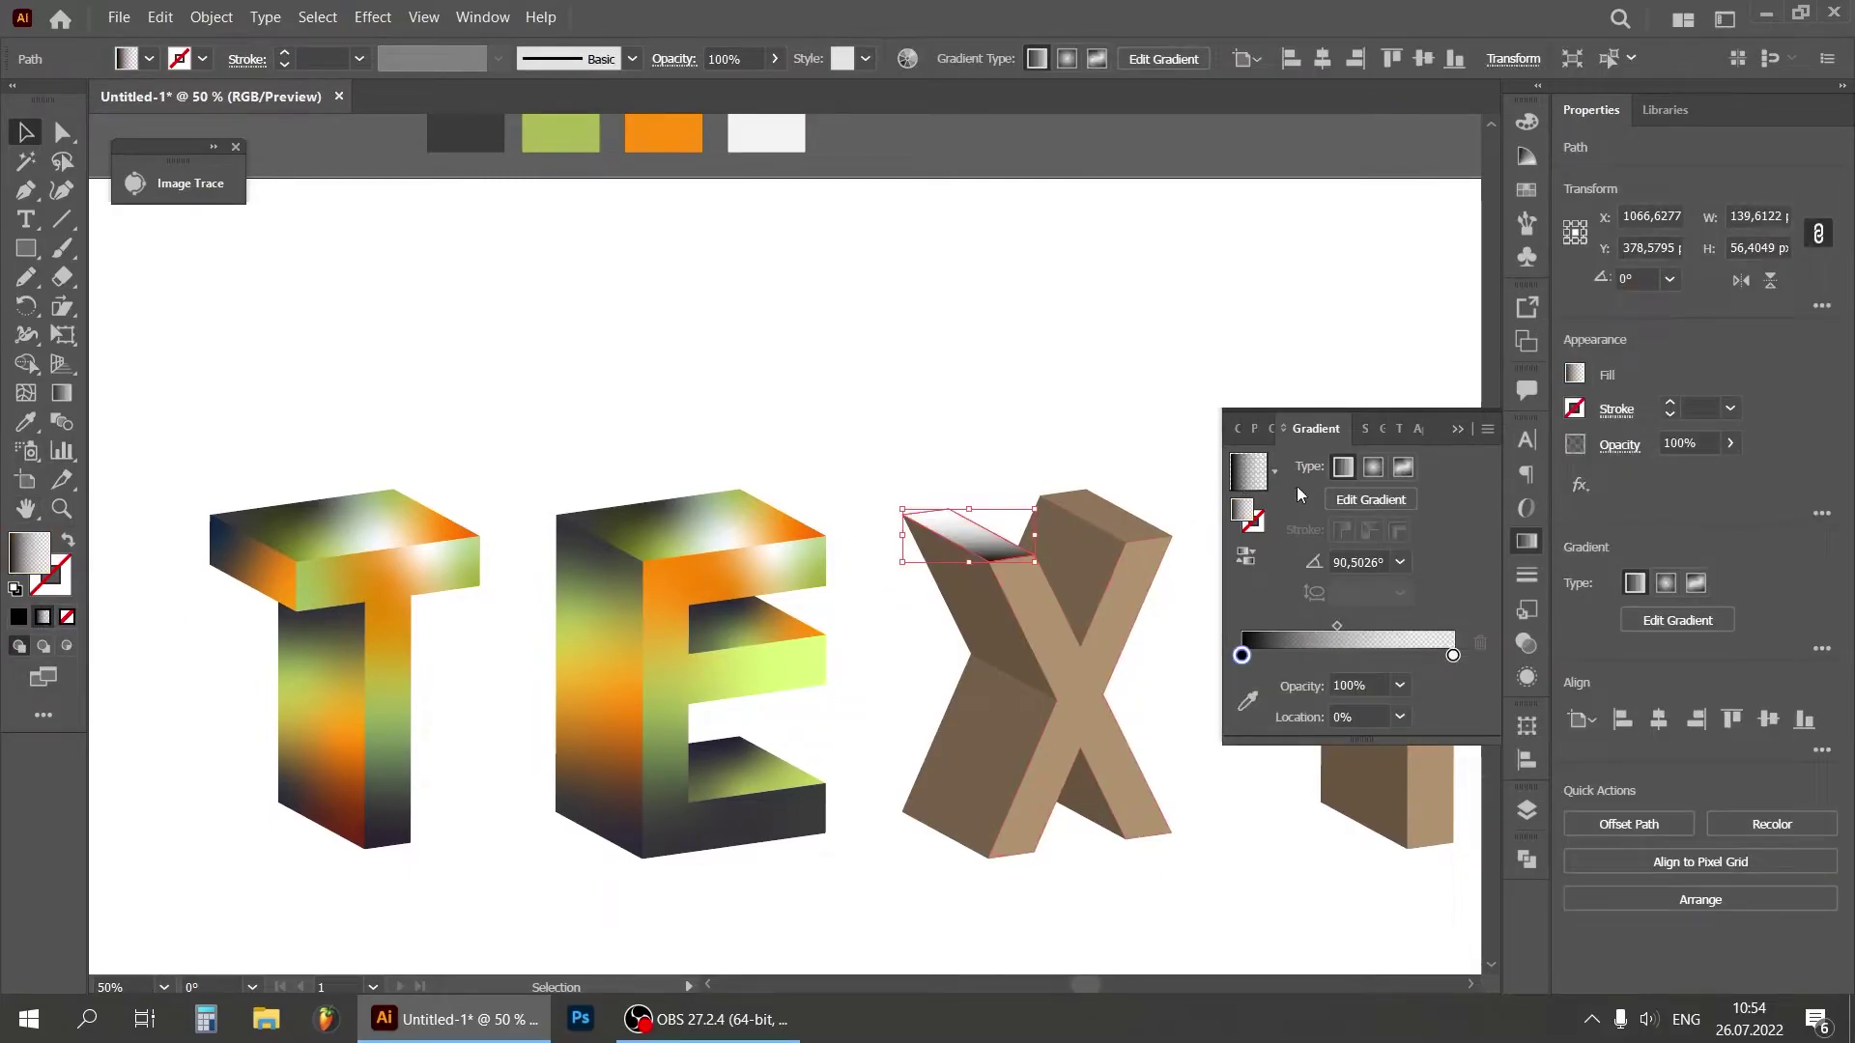
{"action": "left_click", "coordinate": [1403, 468]}
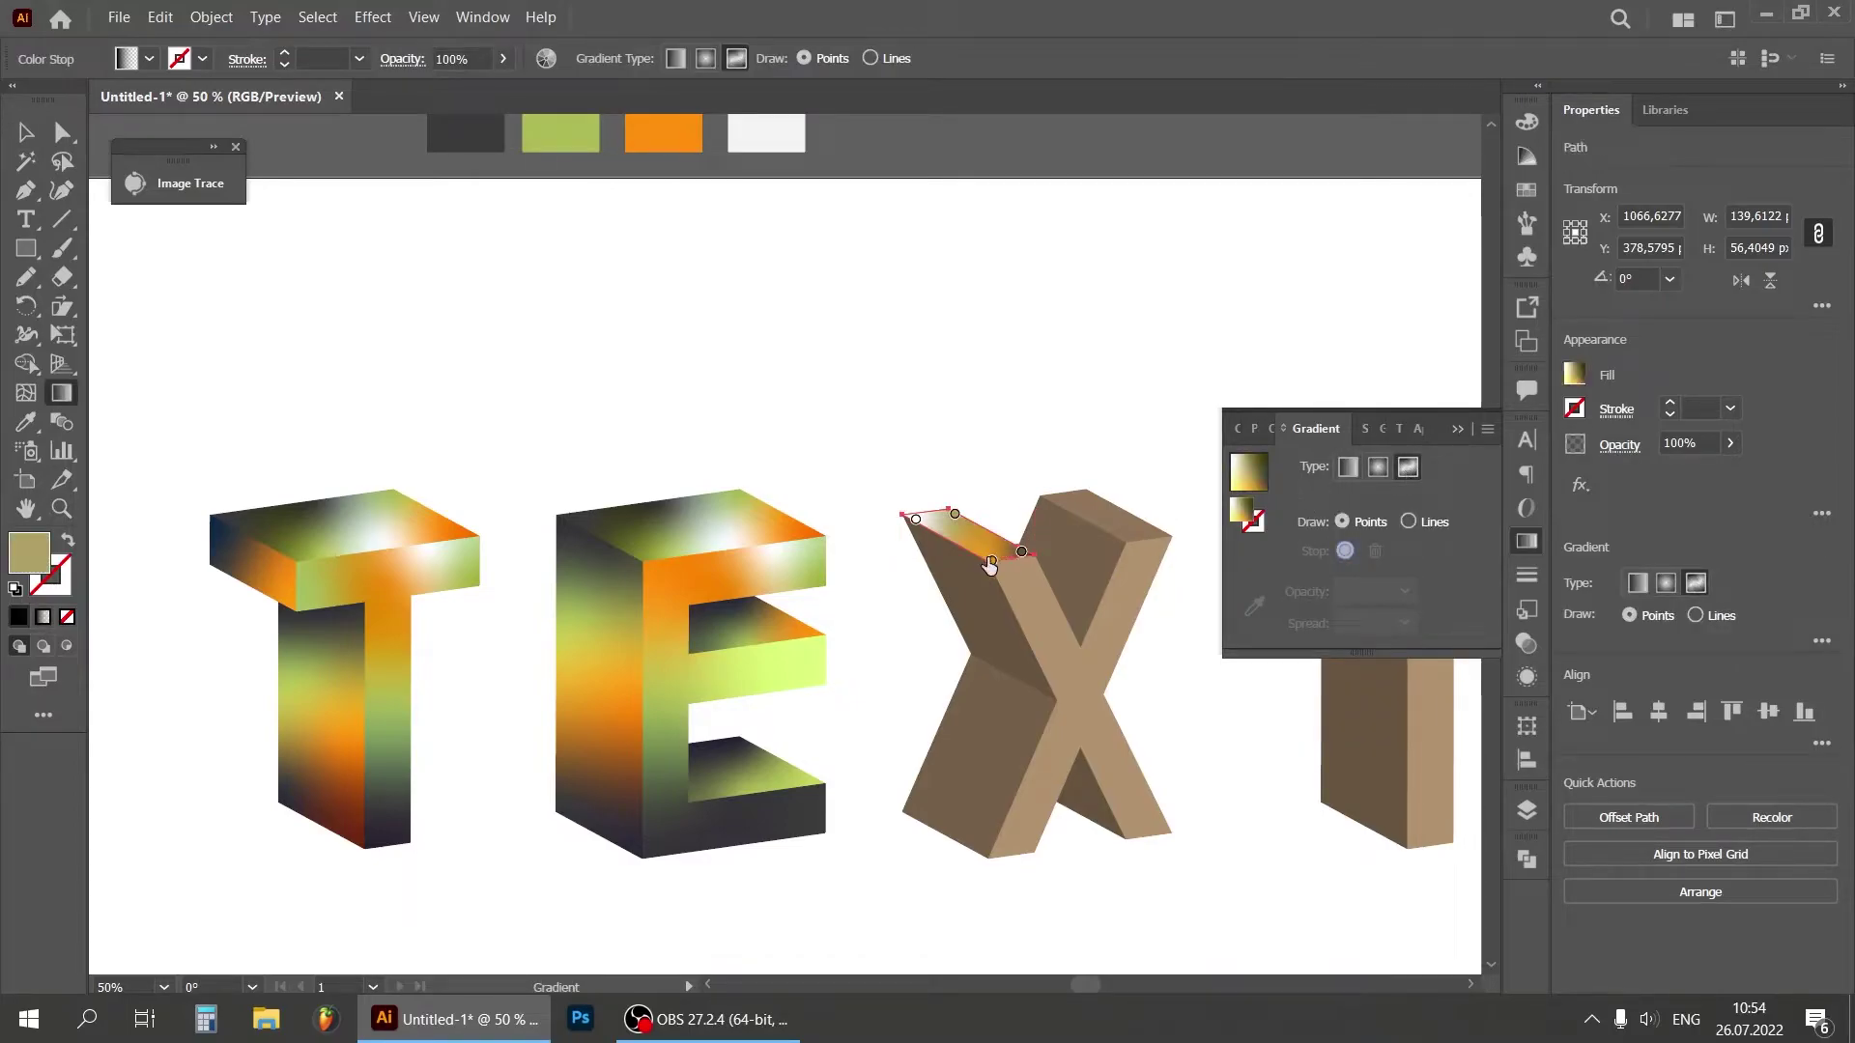
{"action": "left_click_drag", "start_coordinate": [992, 561], "coordinate": [973, 548]}
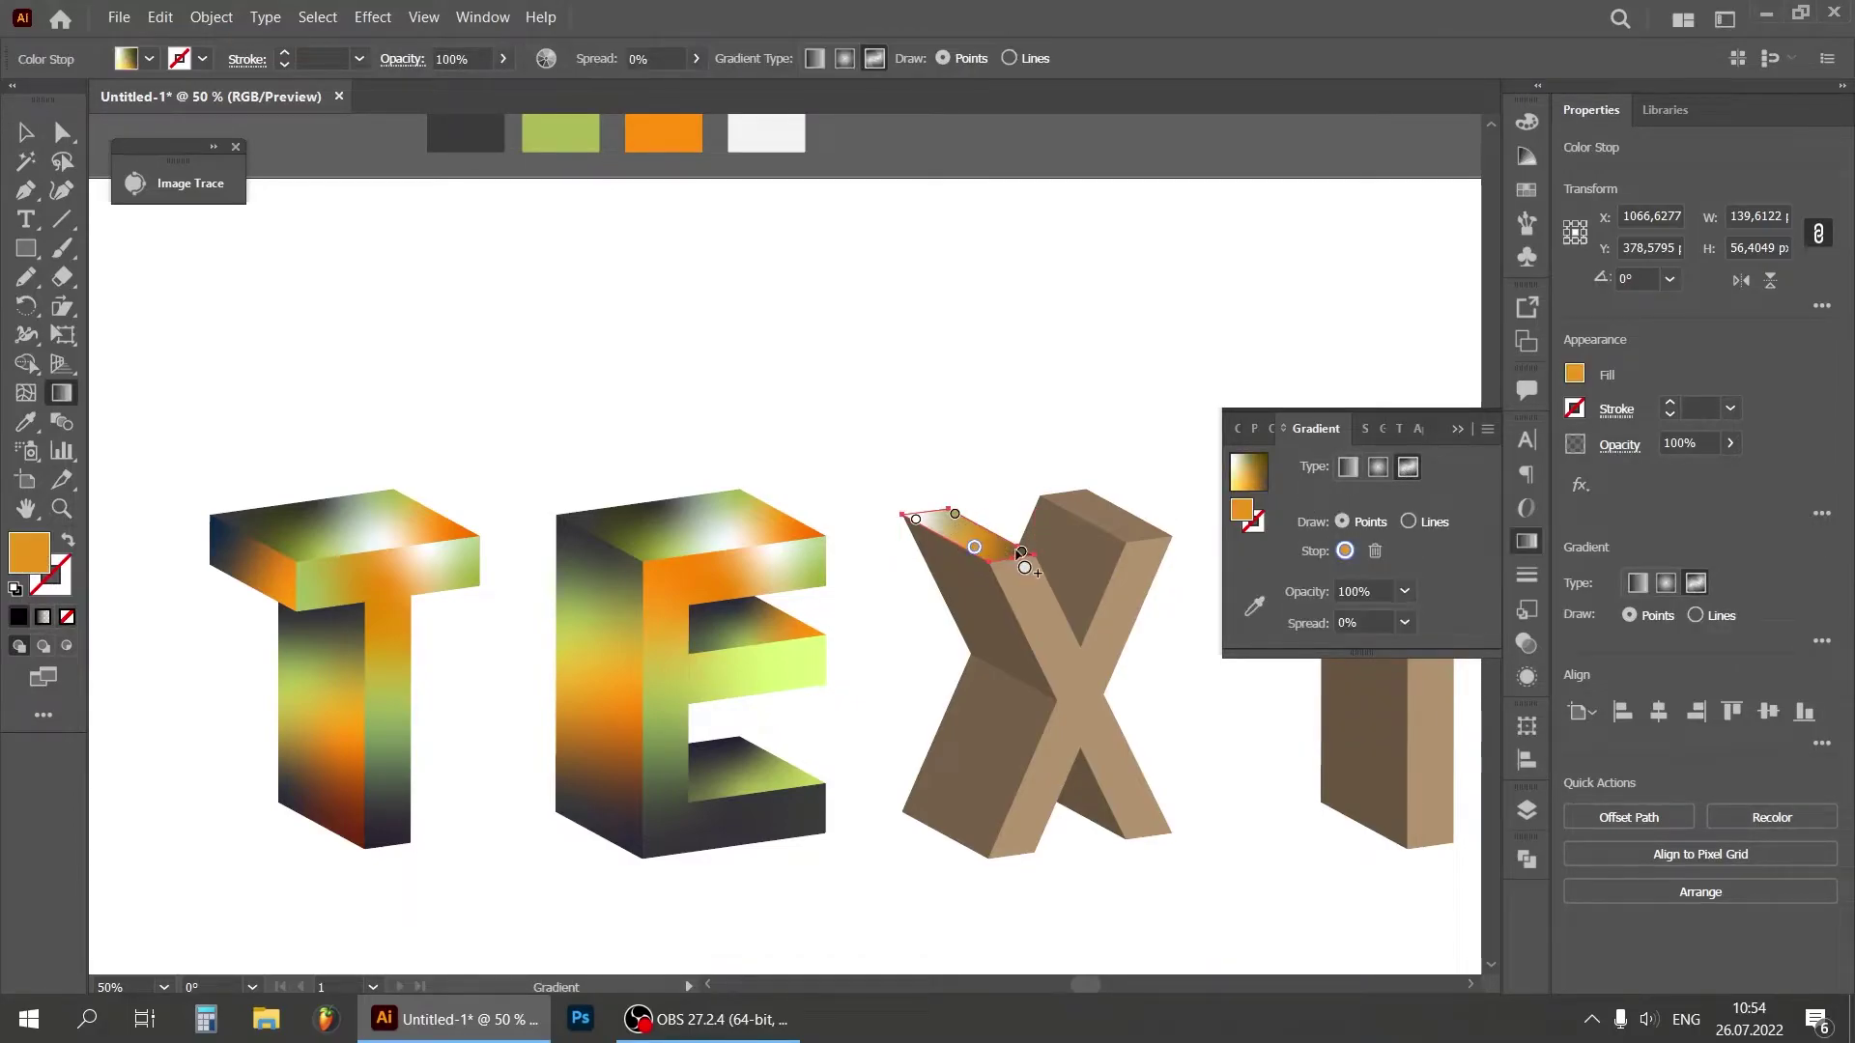
{"action": "left_click", "coordinate": [1021, 551]}
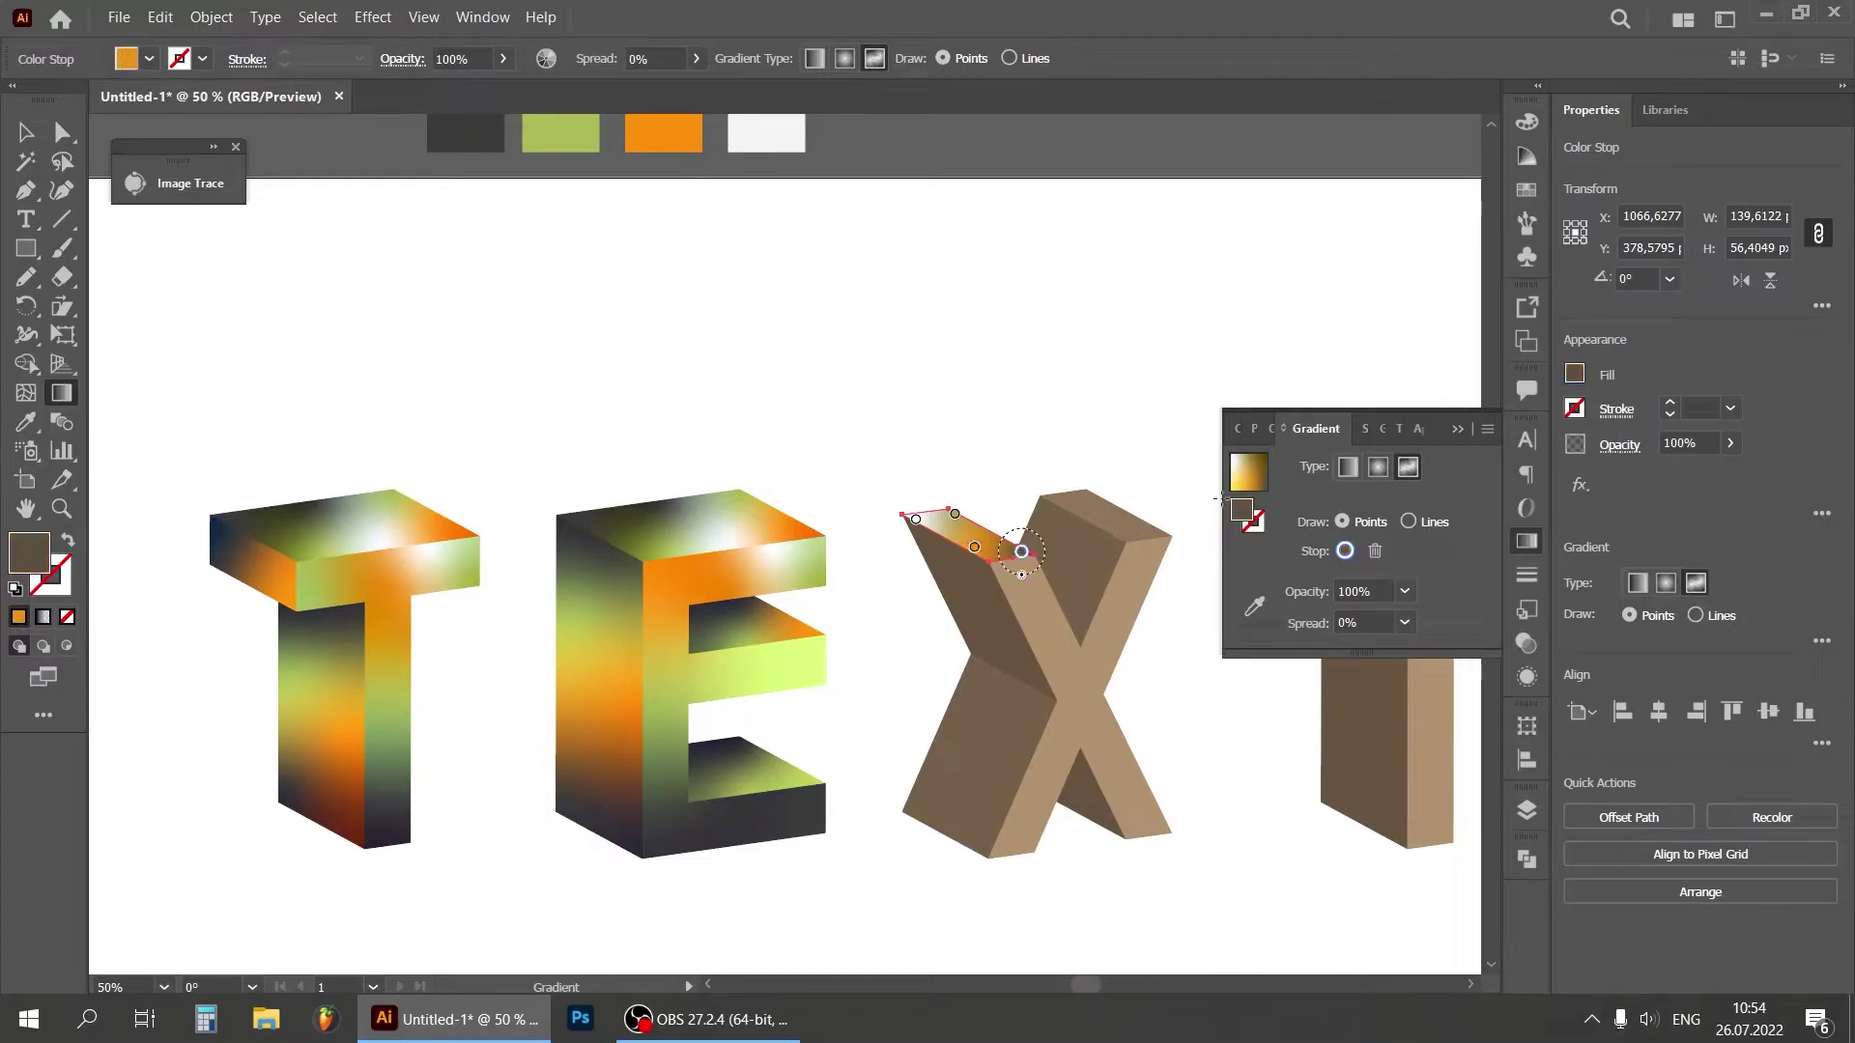
{"action": "left_click", "coordinate": [1253, 606]}
{"action": "left_click", "coordinate": [581, 141]}
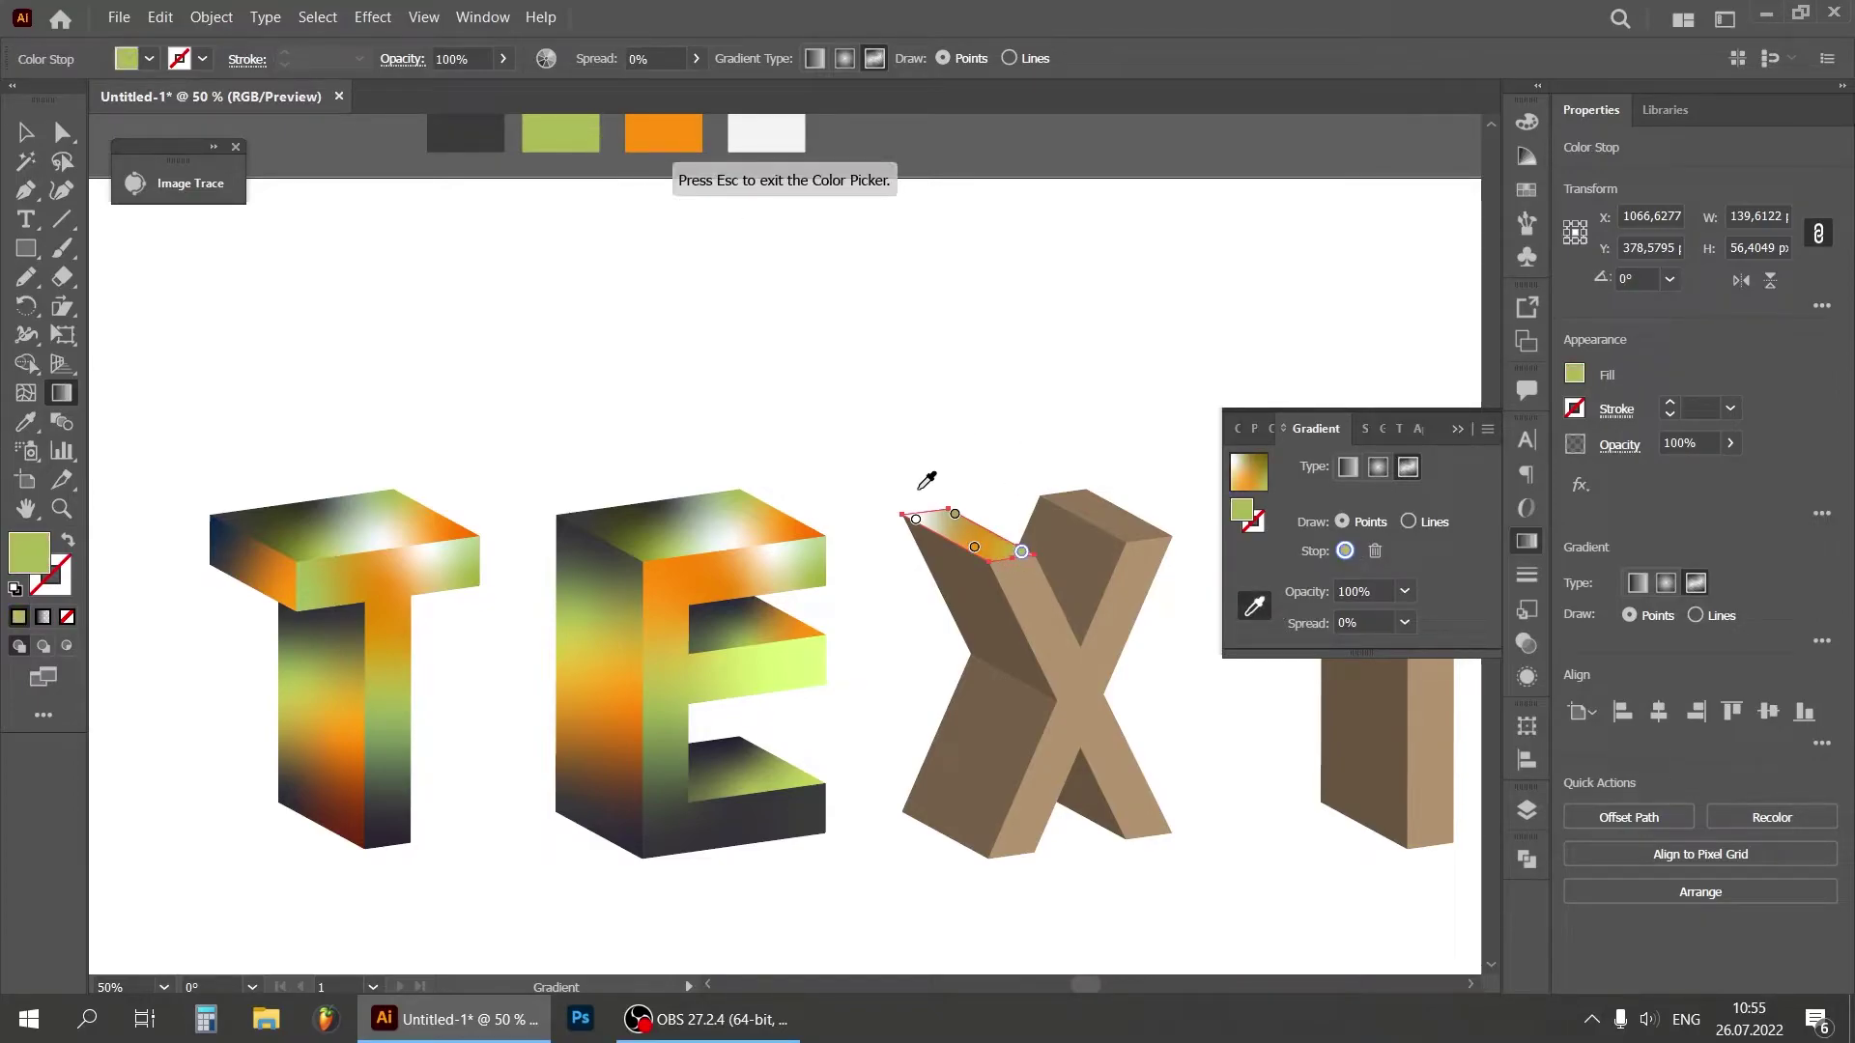
{"action": "key", "text": "Escape"}
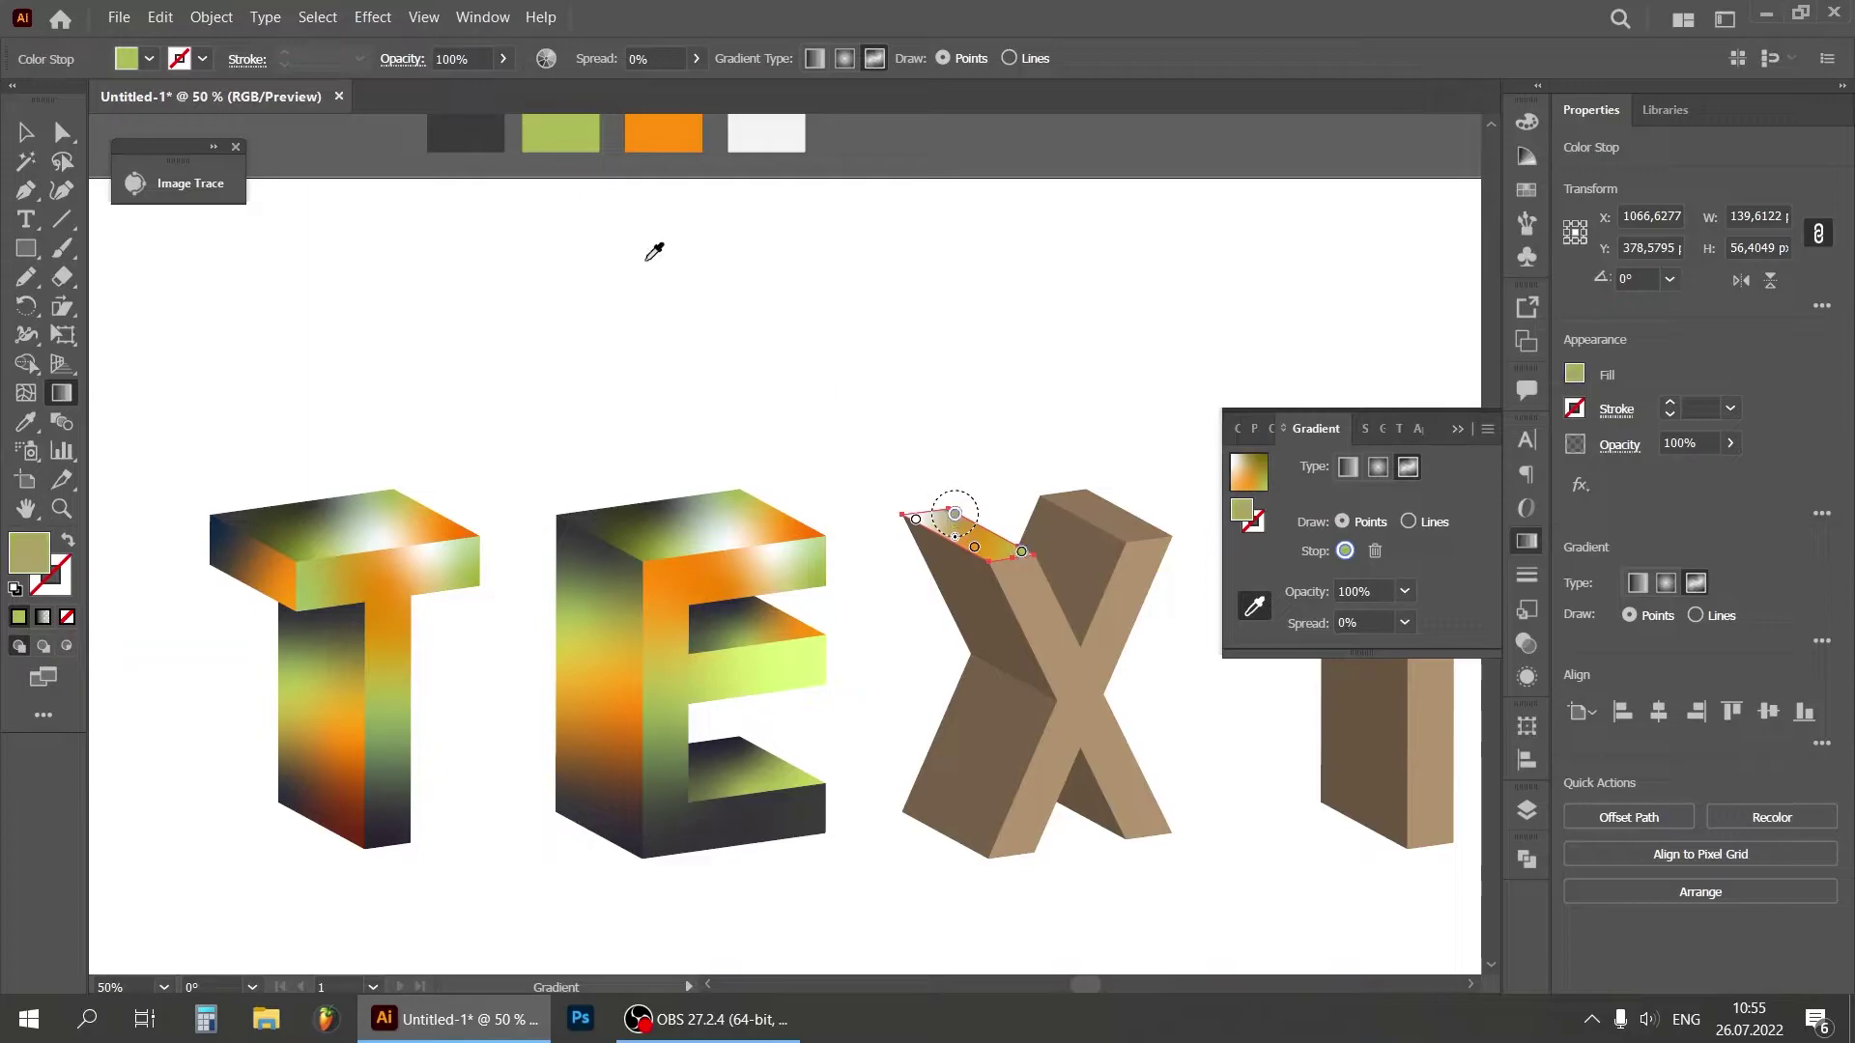
Step: Recolour the left-corner colour point of that face dark grey
{"action": "left_click", "coordinate": [916, 520]}
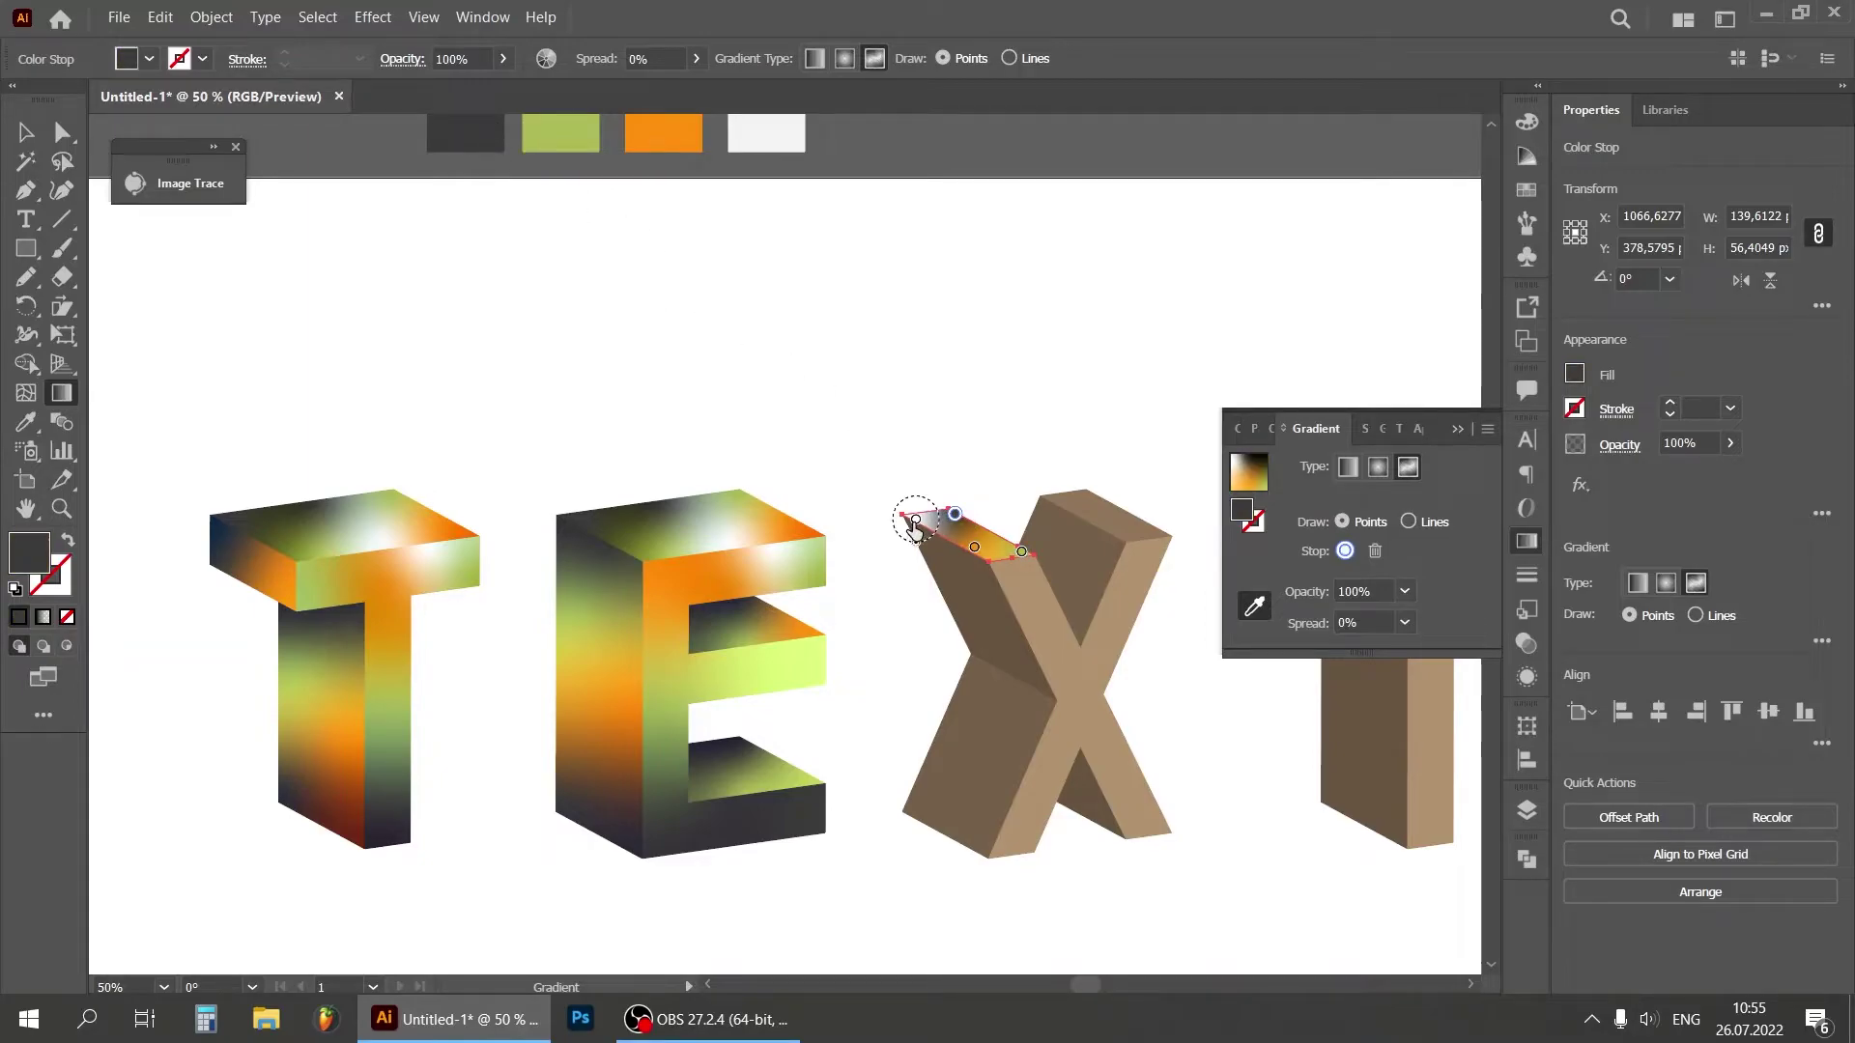
{"action": "left_click", "coordinate": [915, 523]}
{"action": "left_click", "coordinate": [493, 125]}
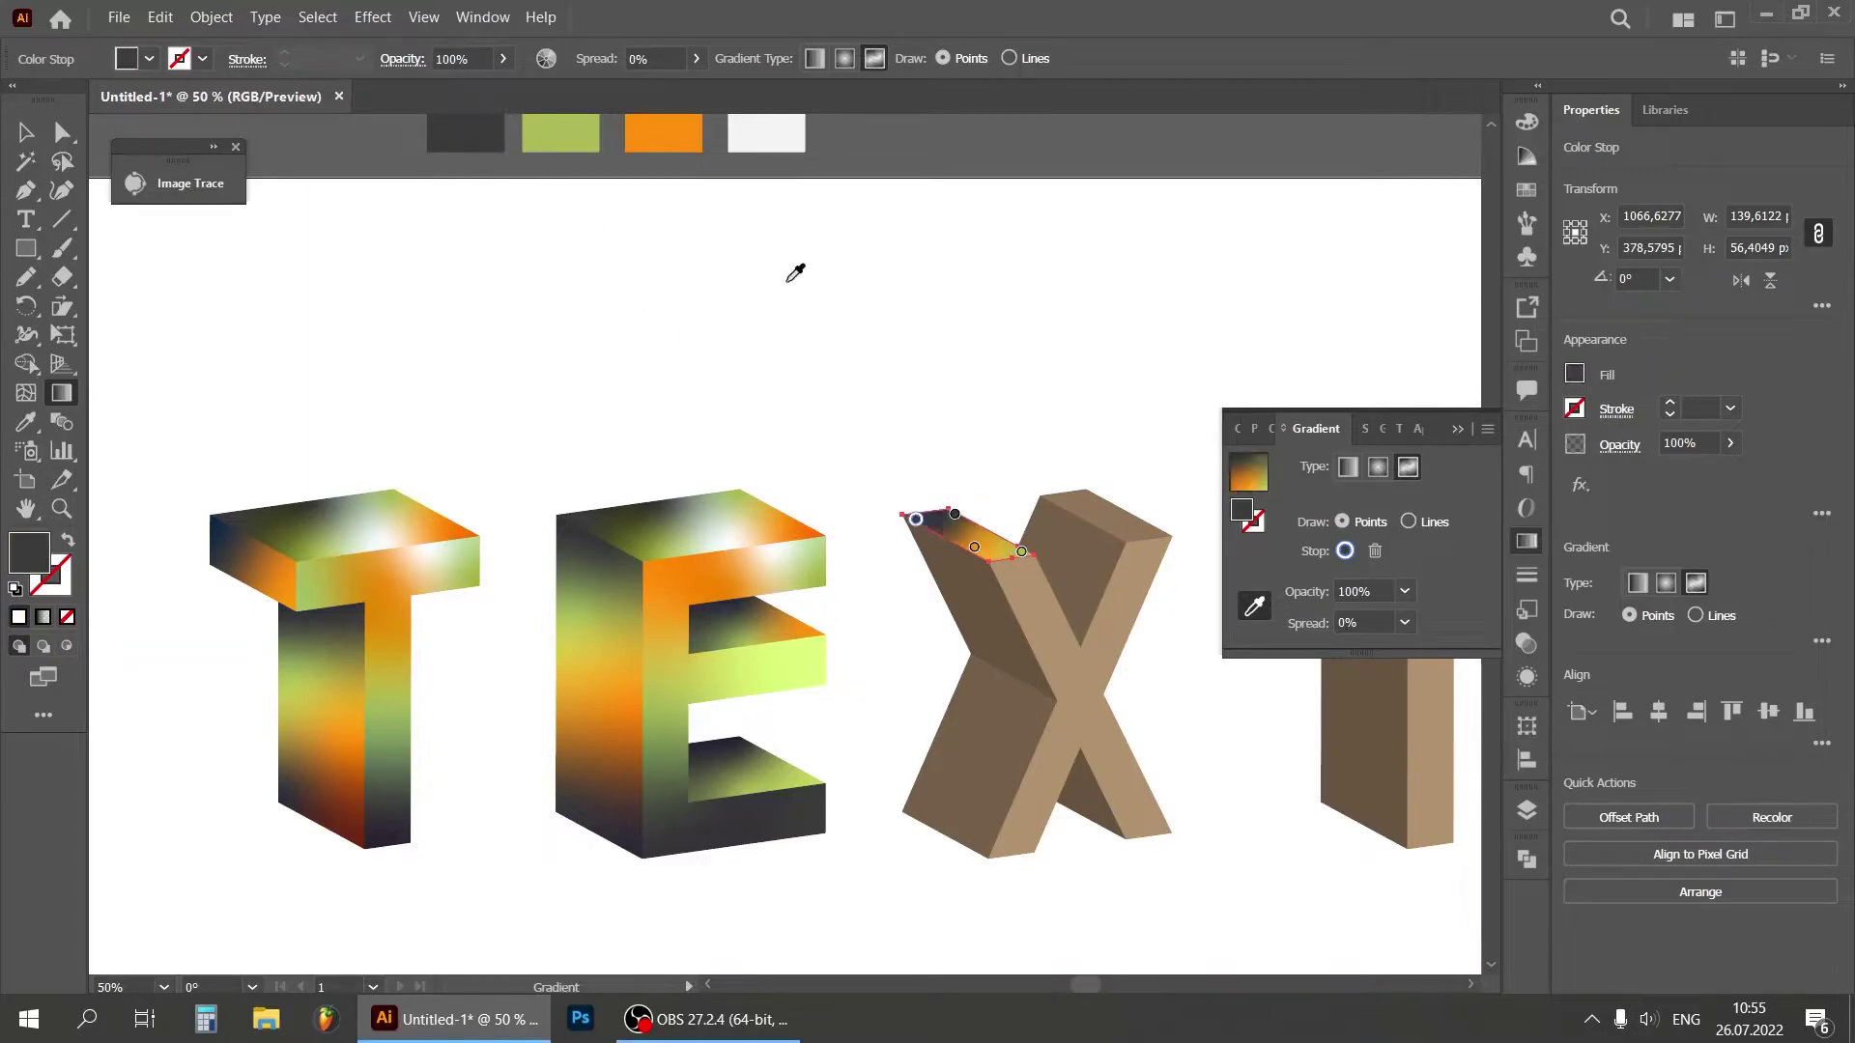
{"action": "key", "text": "v"}
{"action": "left_click", "coordinate": [838, 350]}
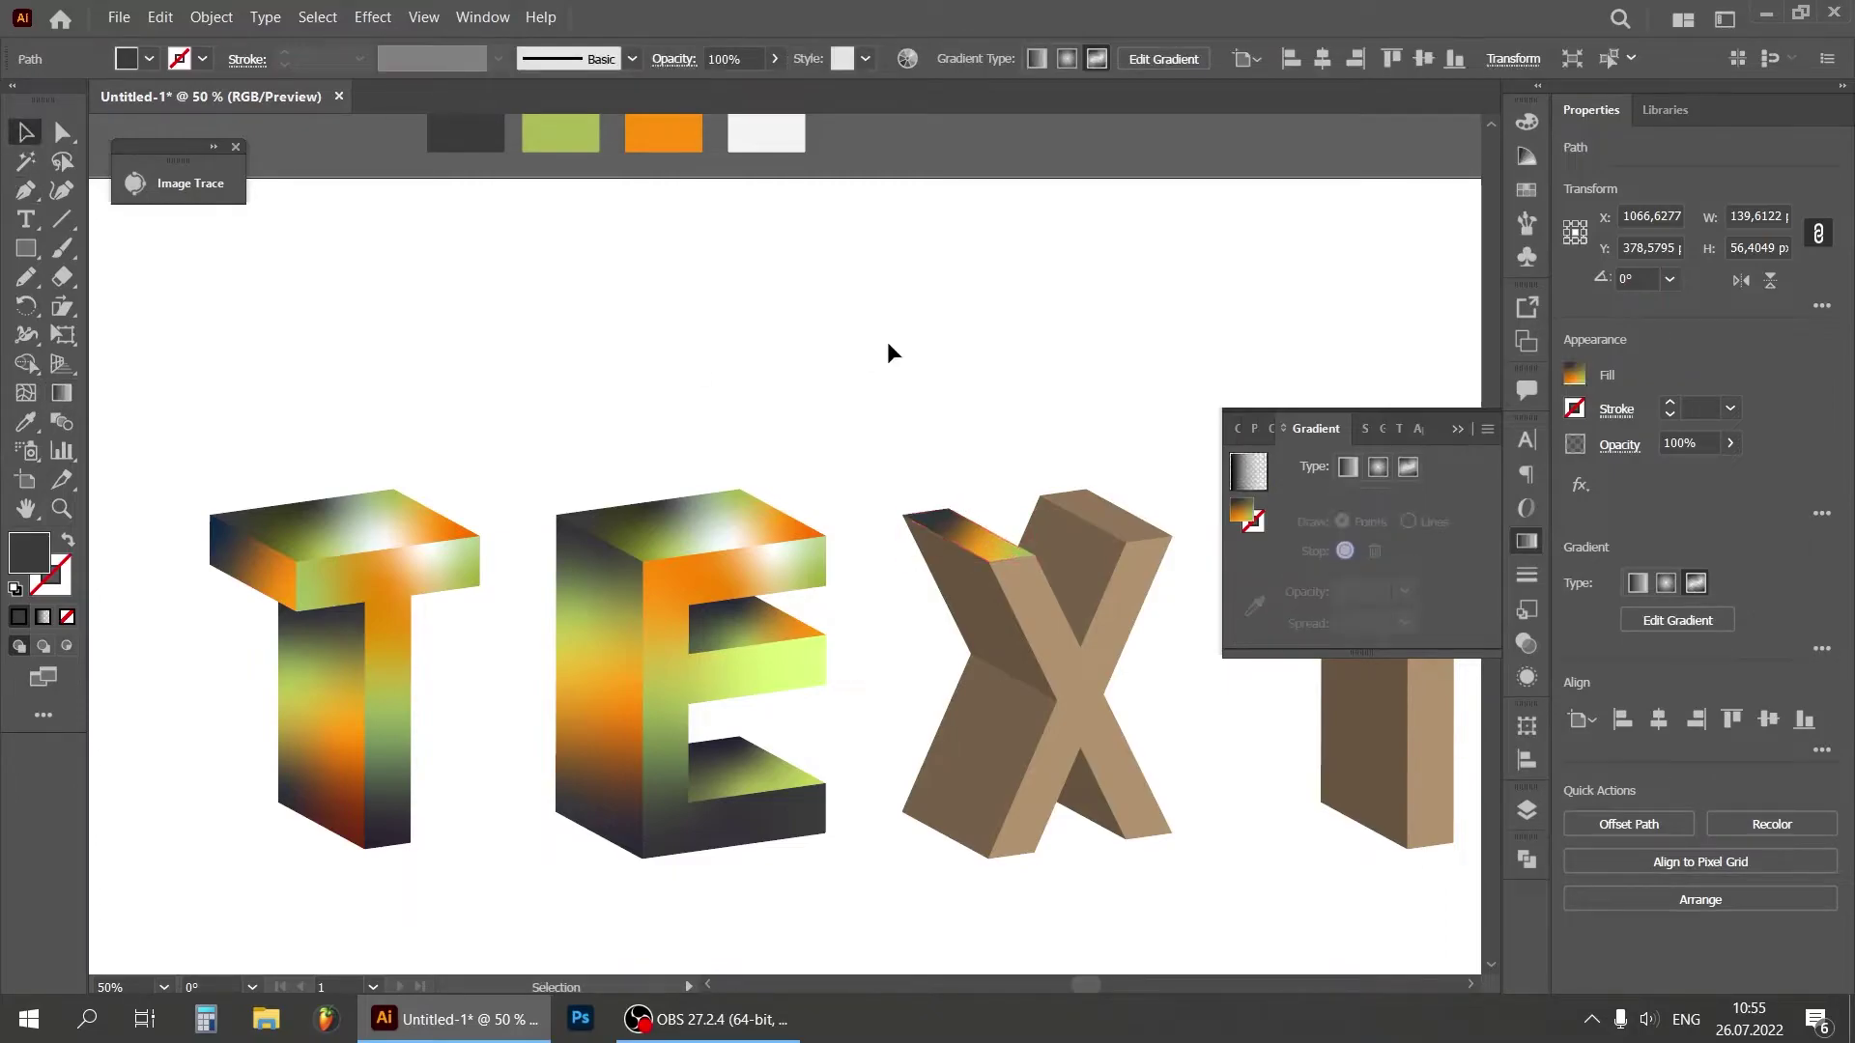
Step: Copy the gradient onto the X's other top face; give the left-arm front face a freeform gradient
{"action": "left_click", "coordinate": [1077, 504]}
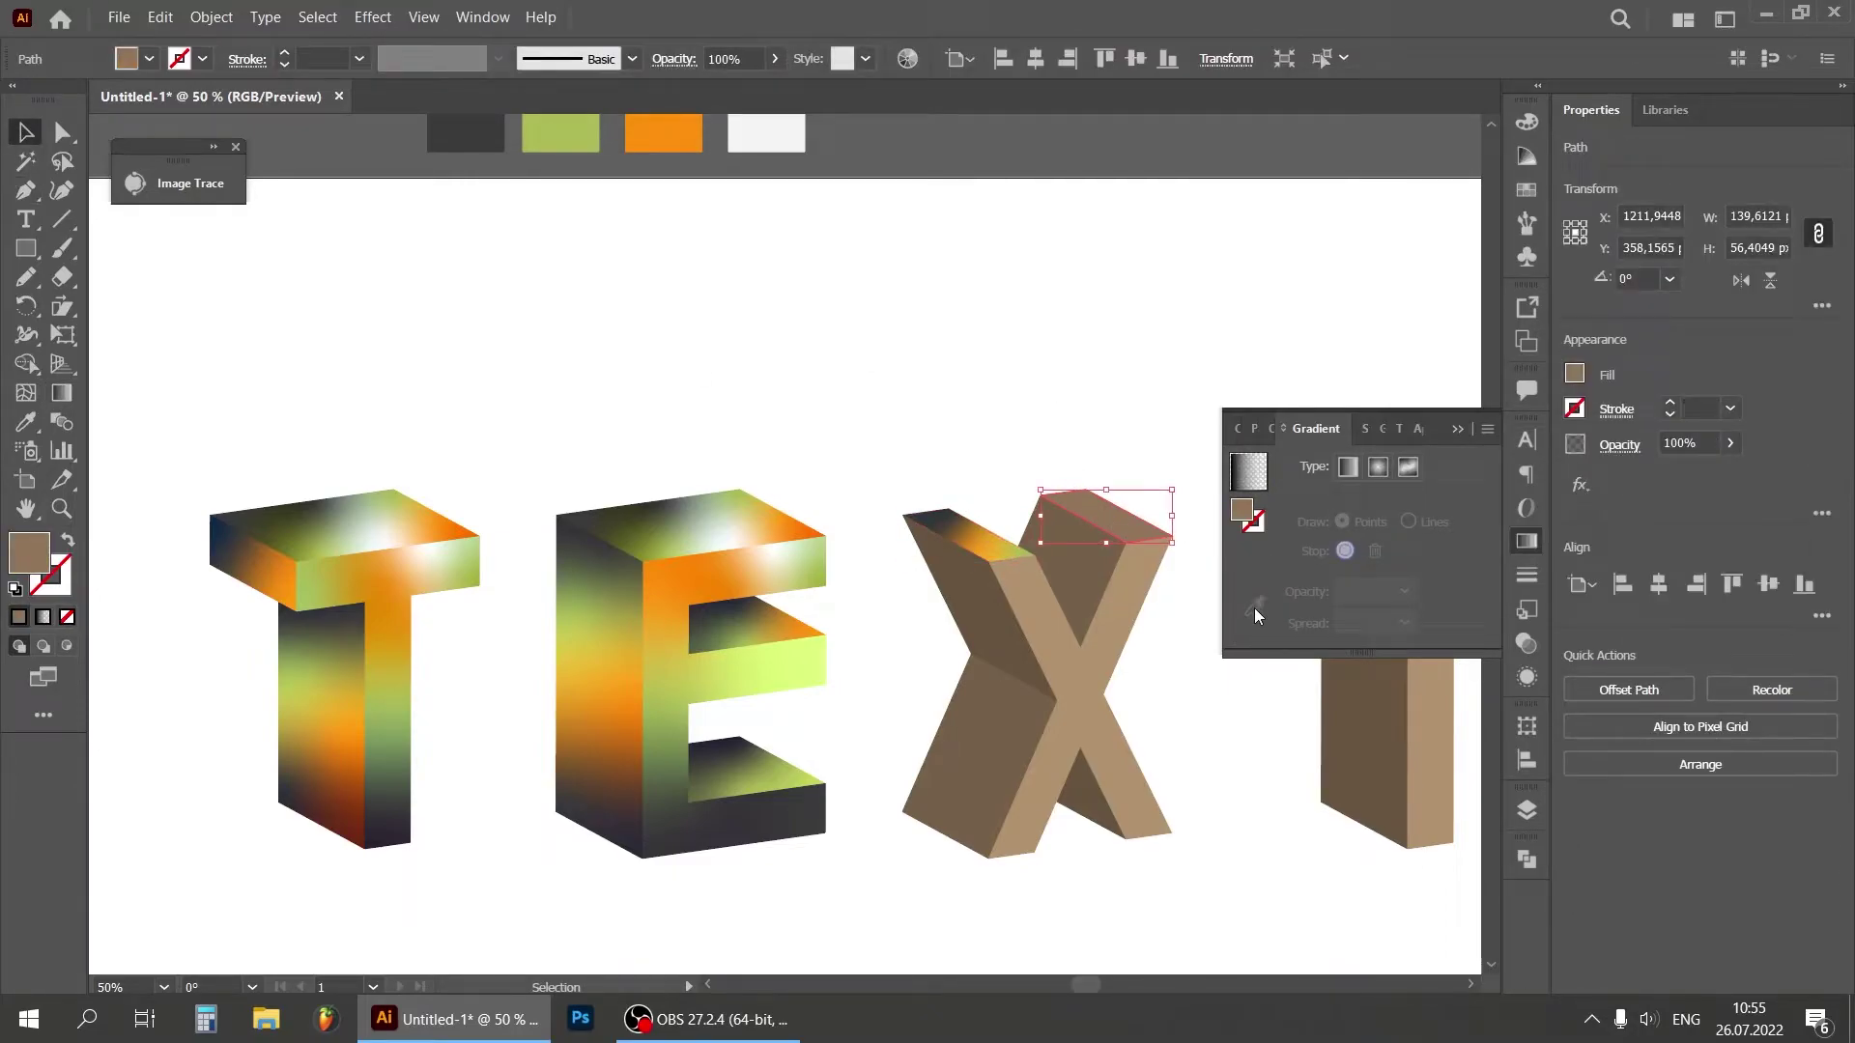
{"action": "left_click", "coordinate": [26, 421]}
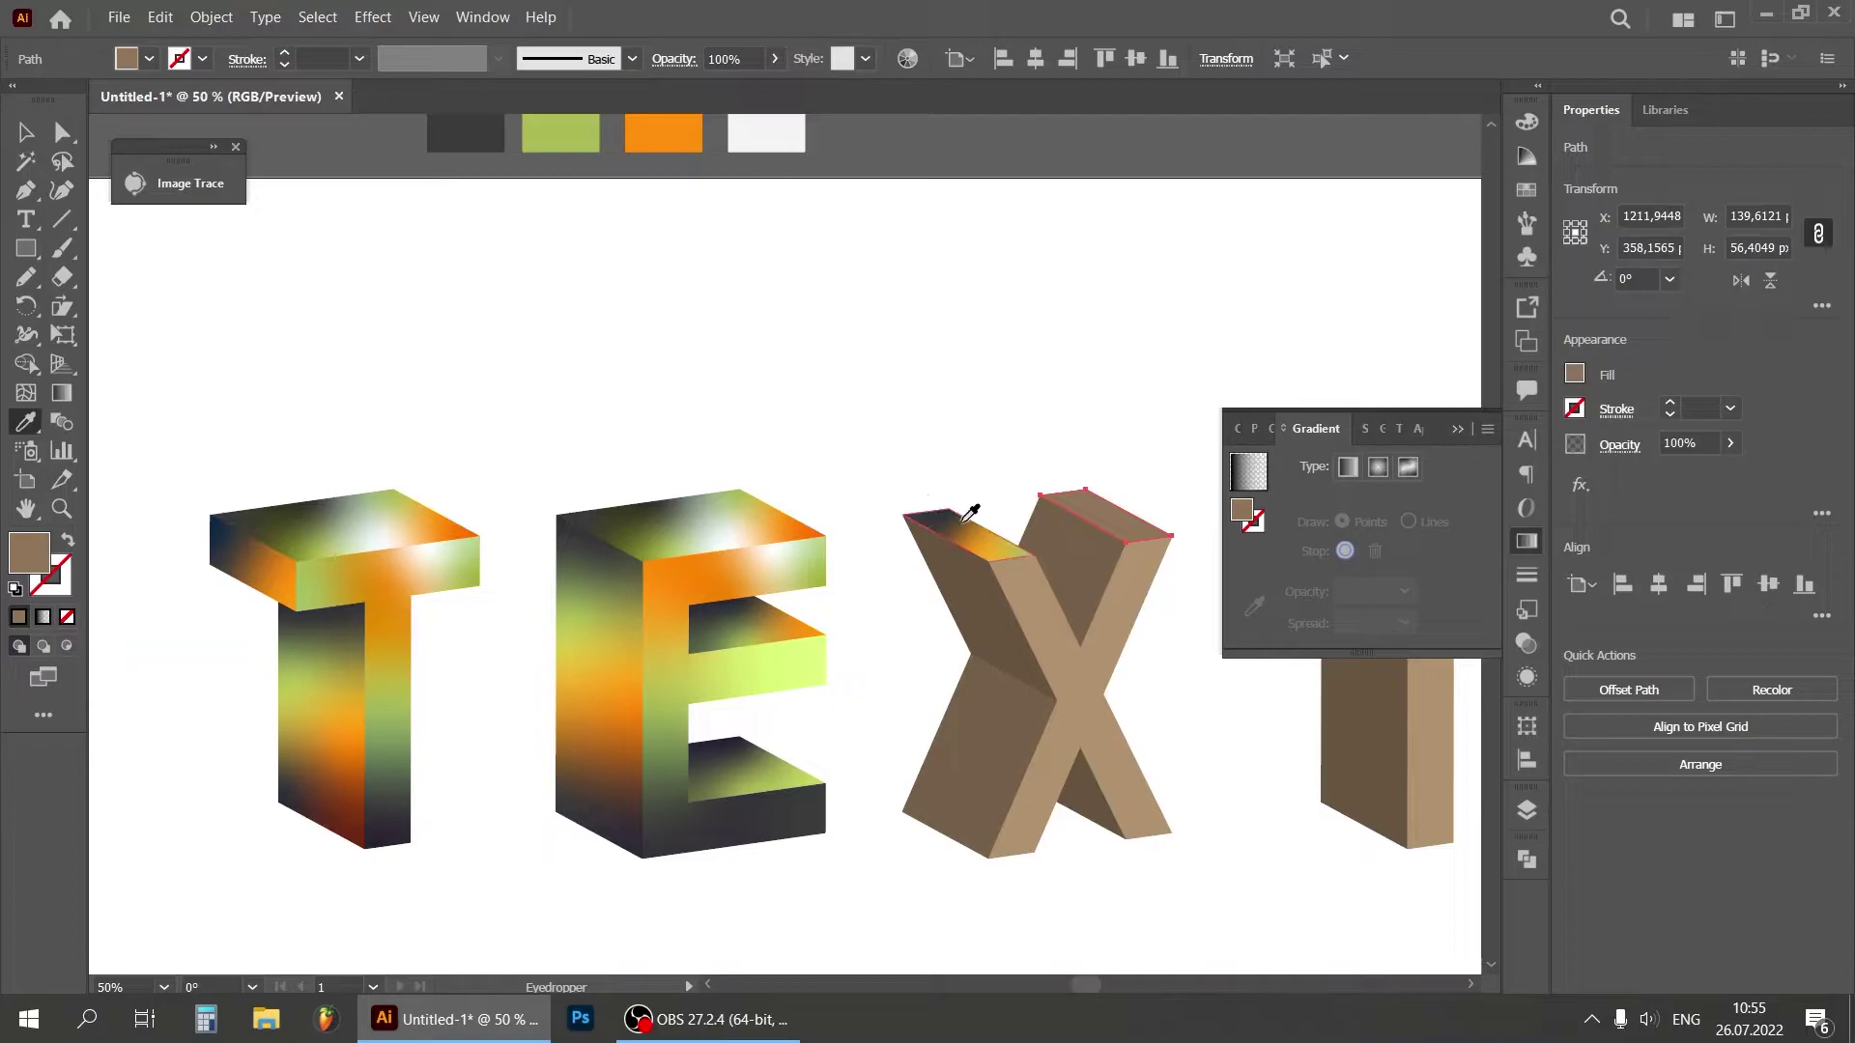
{"action": "left_click", "coordinate": [969, 517]}
{"action": "left_click", "coordinate": [26, 132]}
{"action": "left_click", "coordinate": [785, 352]}
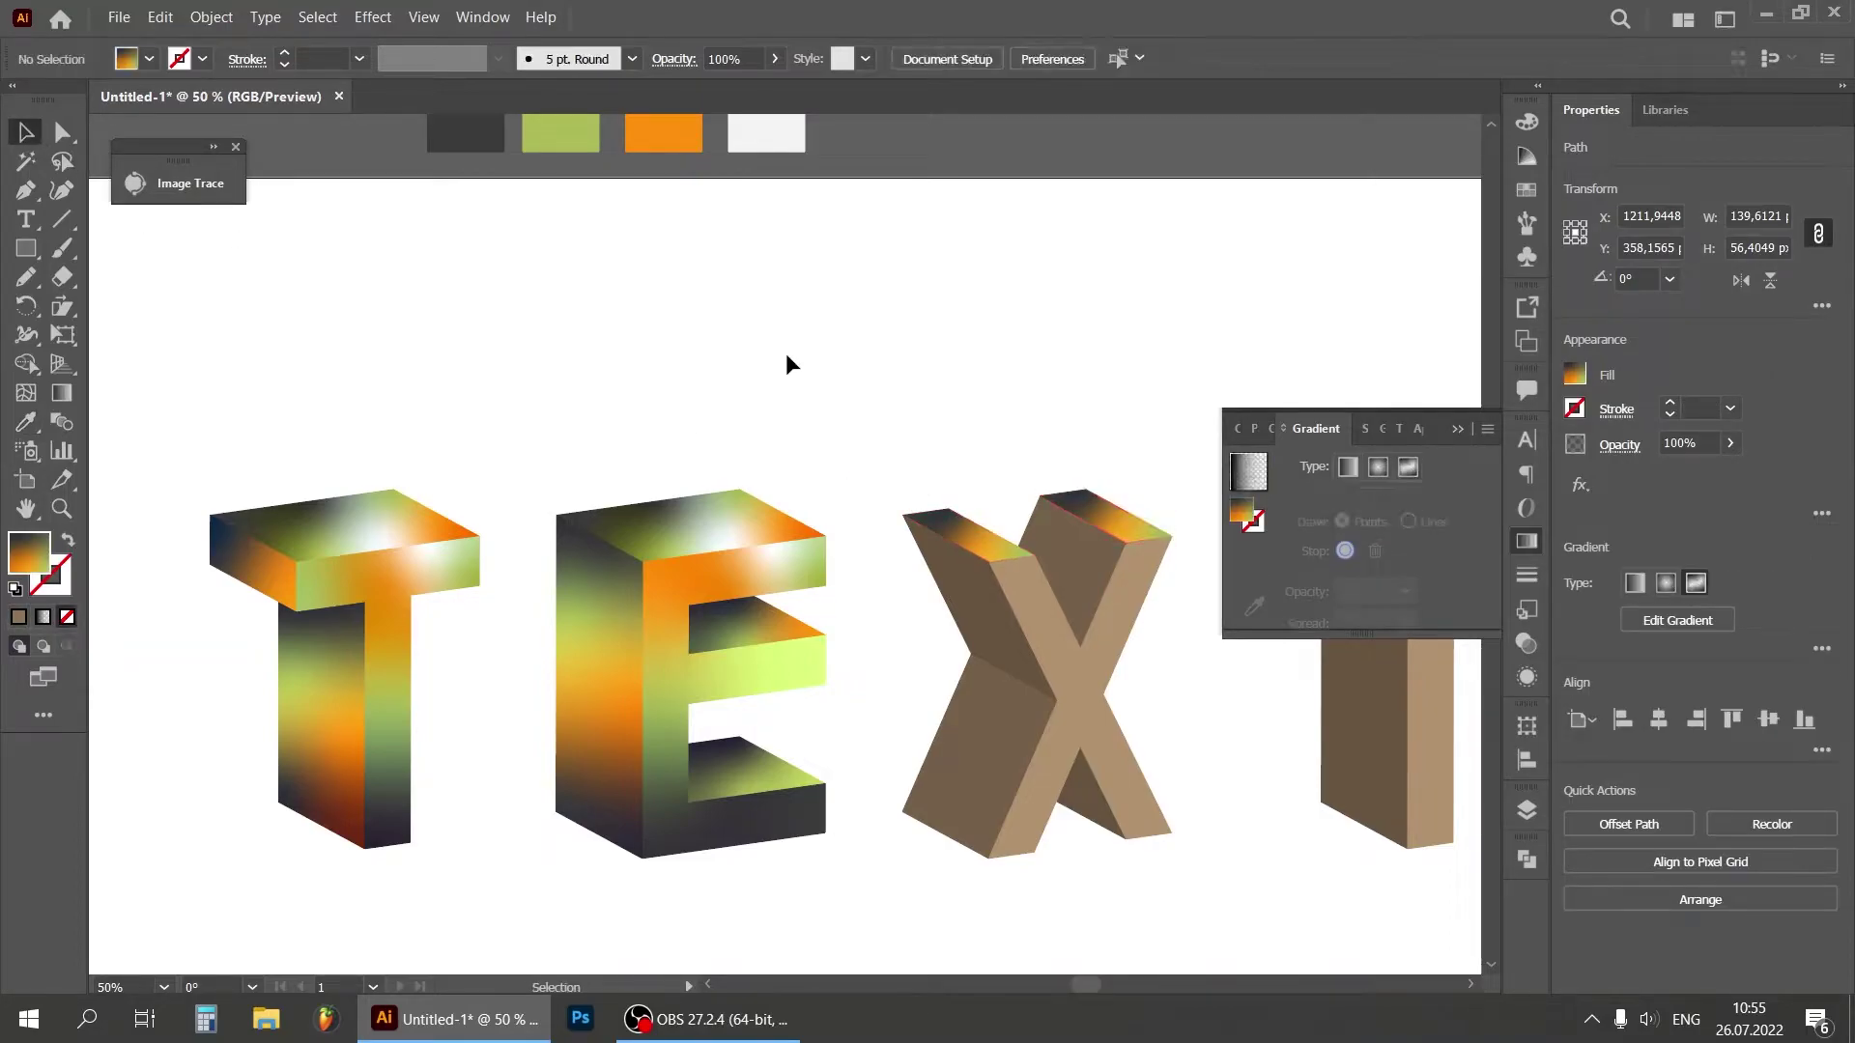
{"action": "left_click", "coordinate": [983, 629]}
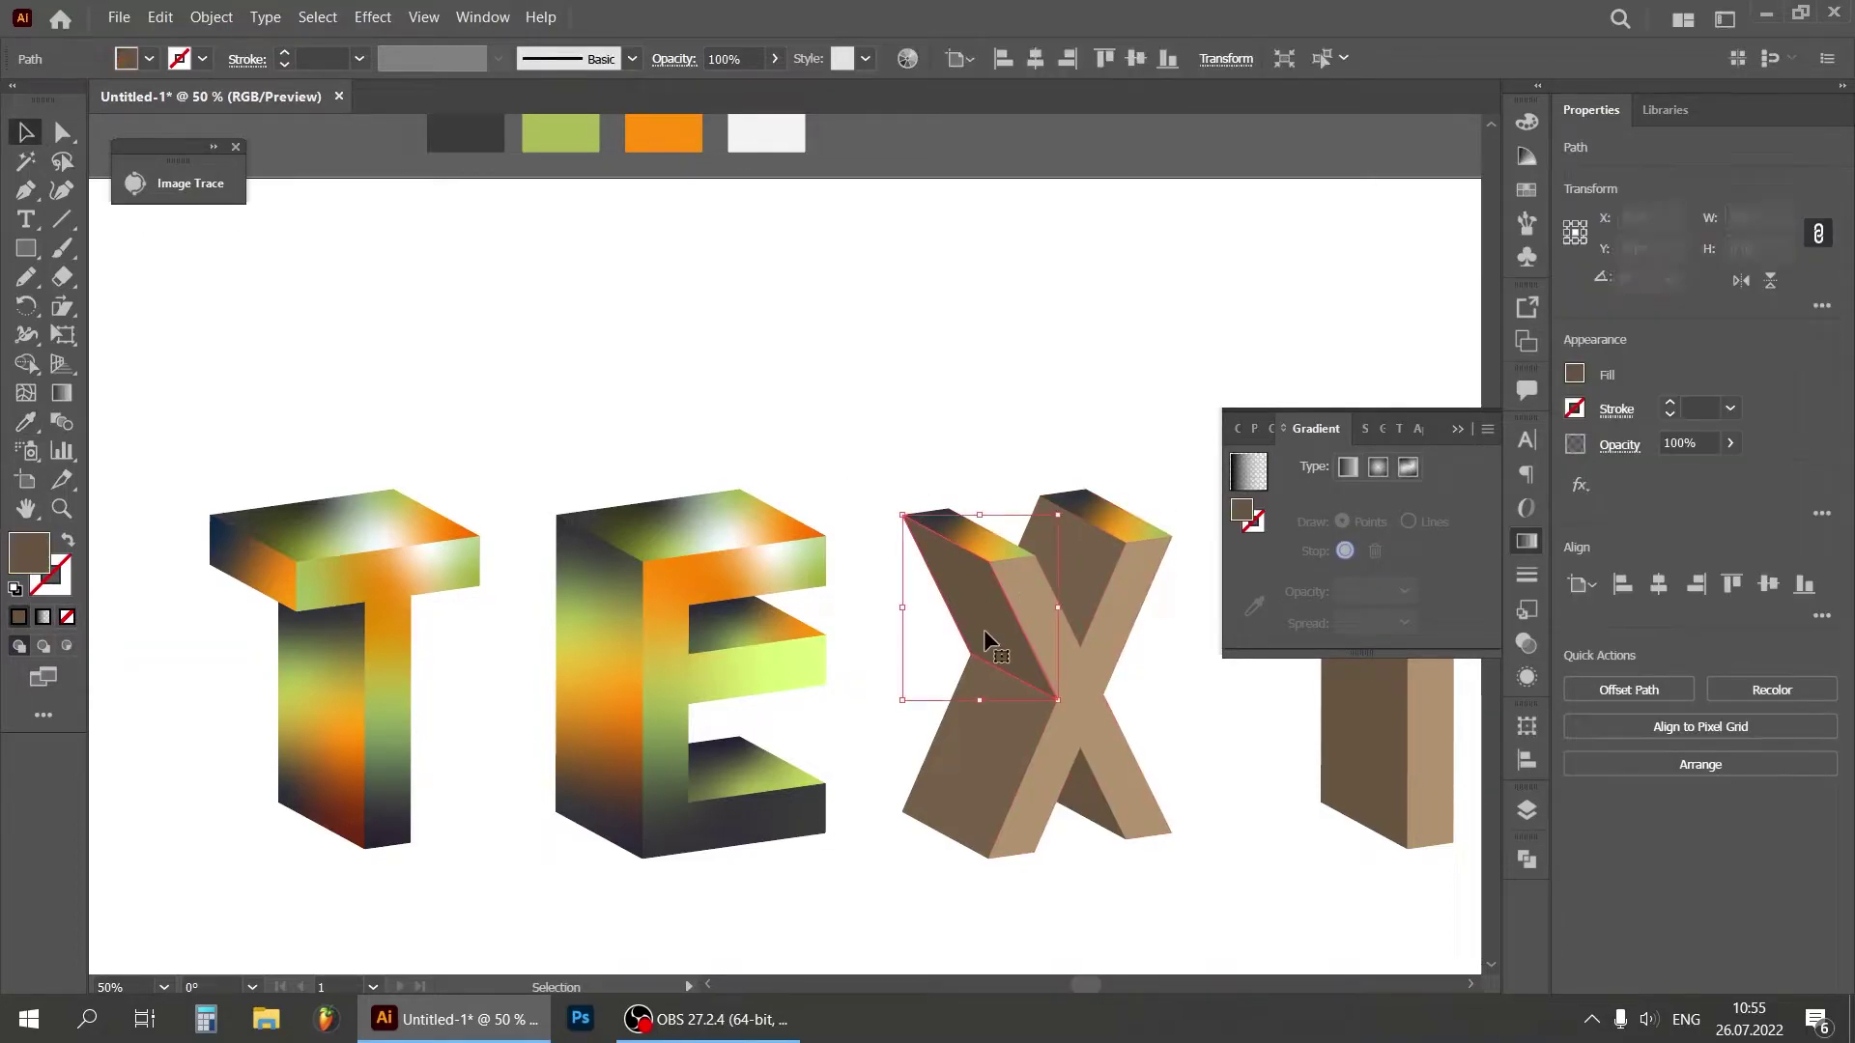
{"action": "left_click", "coordinate": [1407, 467]}
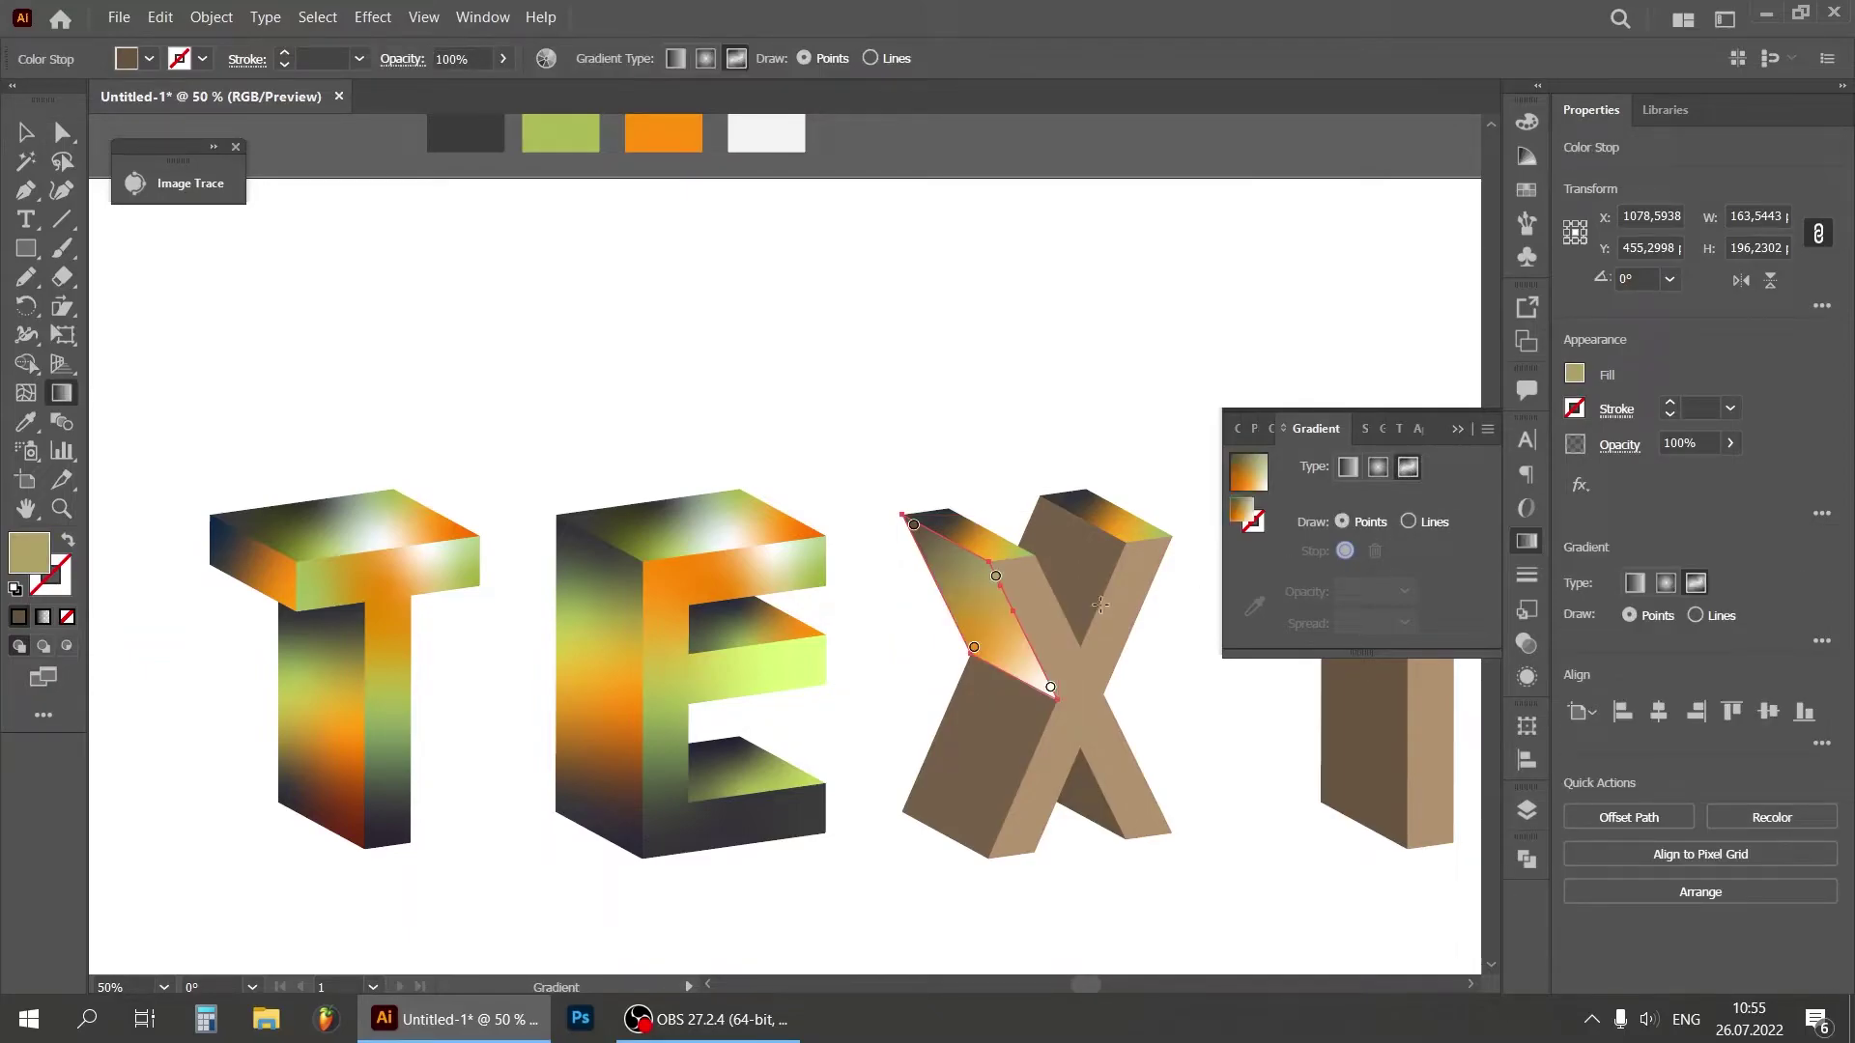
Step: Colour the top point dark grey and the raised middle point green on the X's upper-left face
{"action": "left_click", "coordinate": [912, 525]}
{"action": "key", "text": "i"}
{"action": "left_click", "coordinate": [473, 127]}
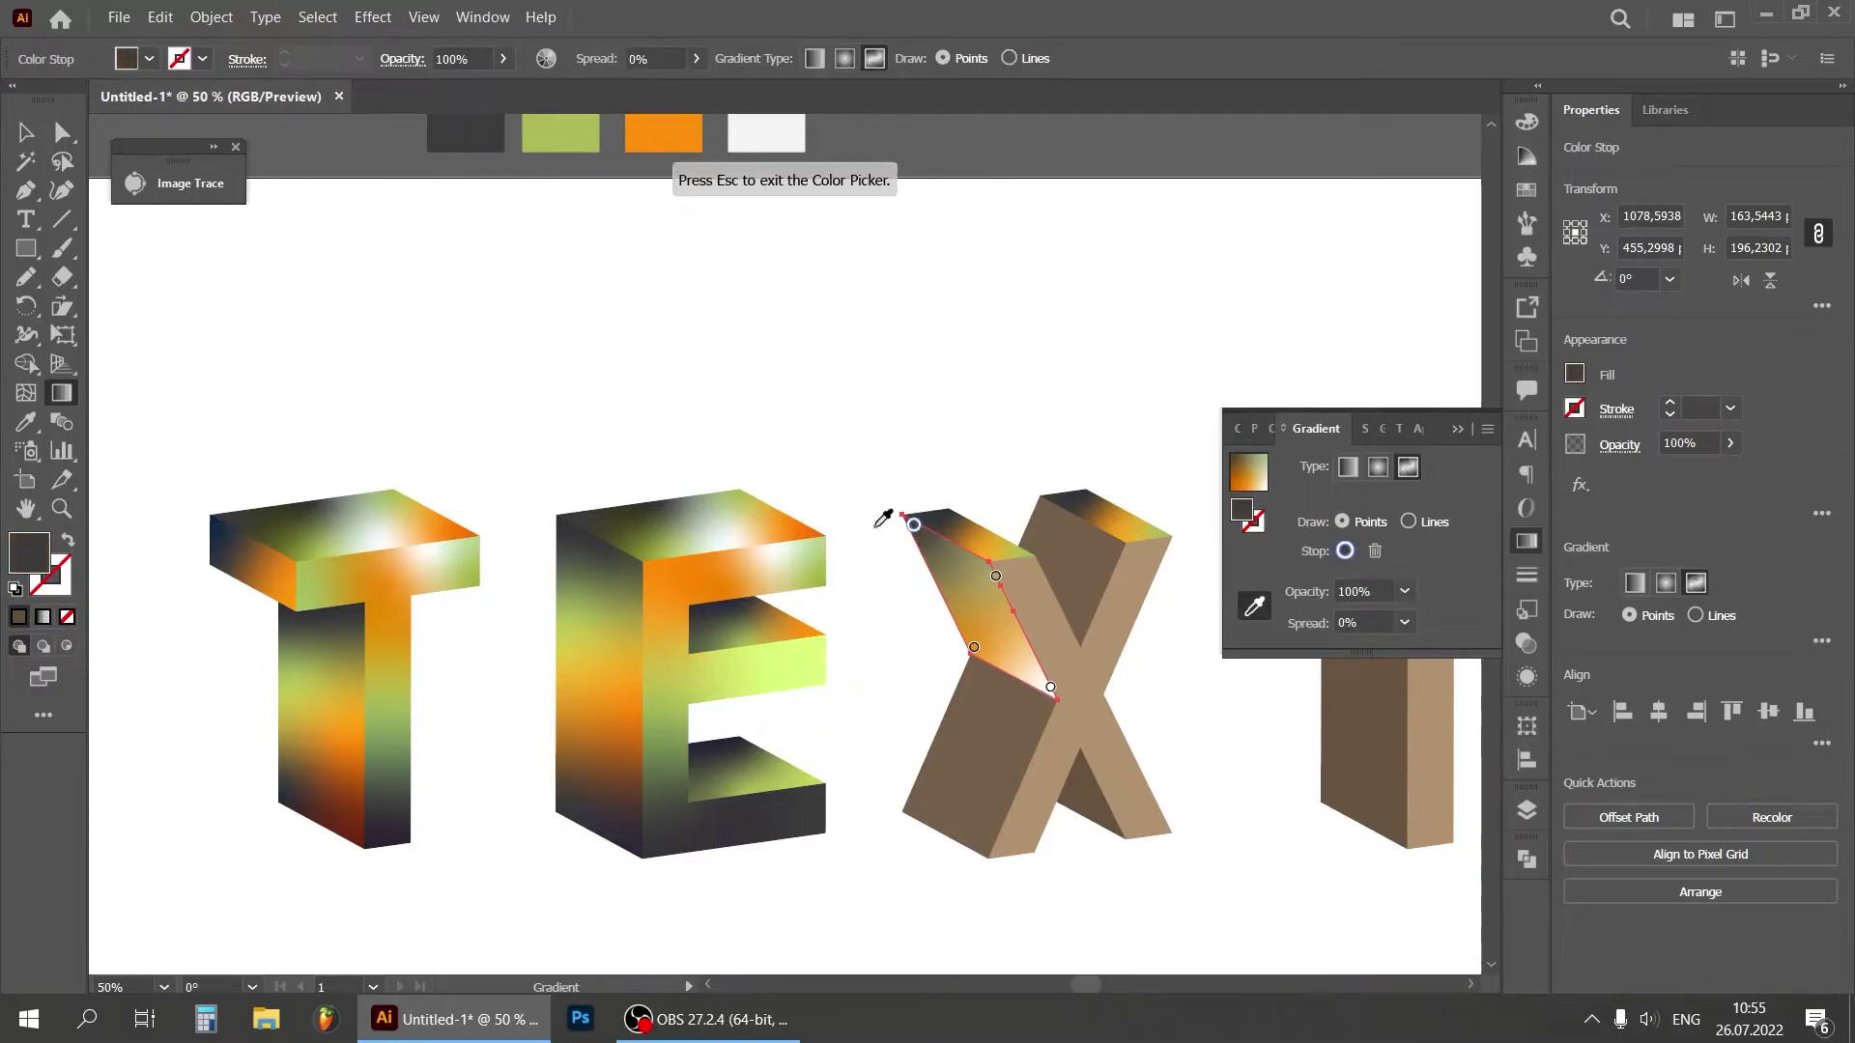
{"action": "left_click", "coordinate": [973, 647]}
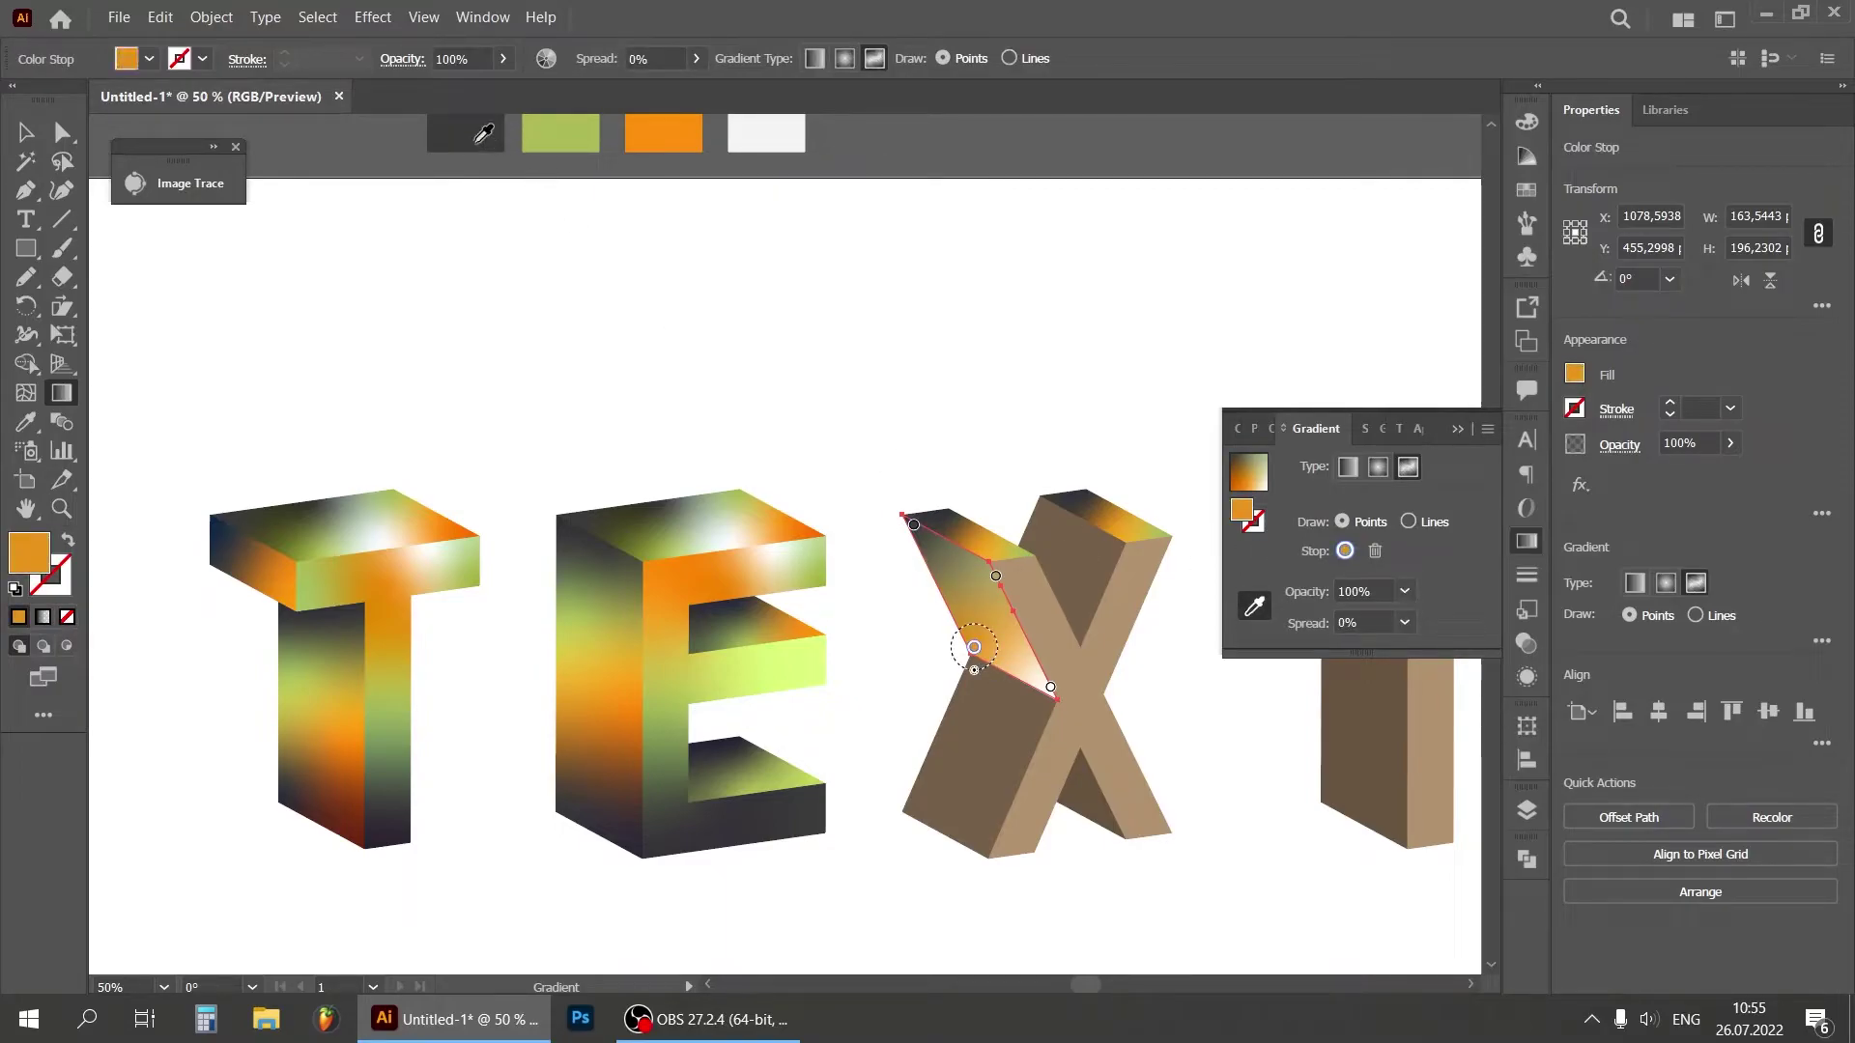
{"action": "left_click", "coordinate": [473, 128]}
{"action": "left_click_drag", "start_coordinate": [996, 576], "coordinate": [976, 581]}
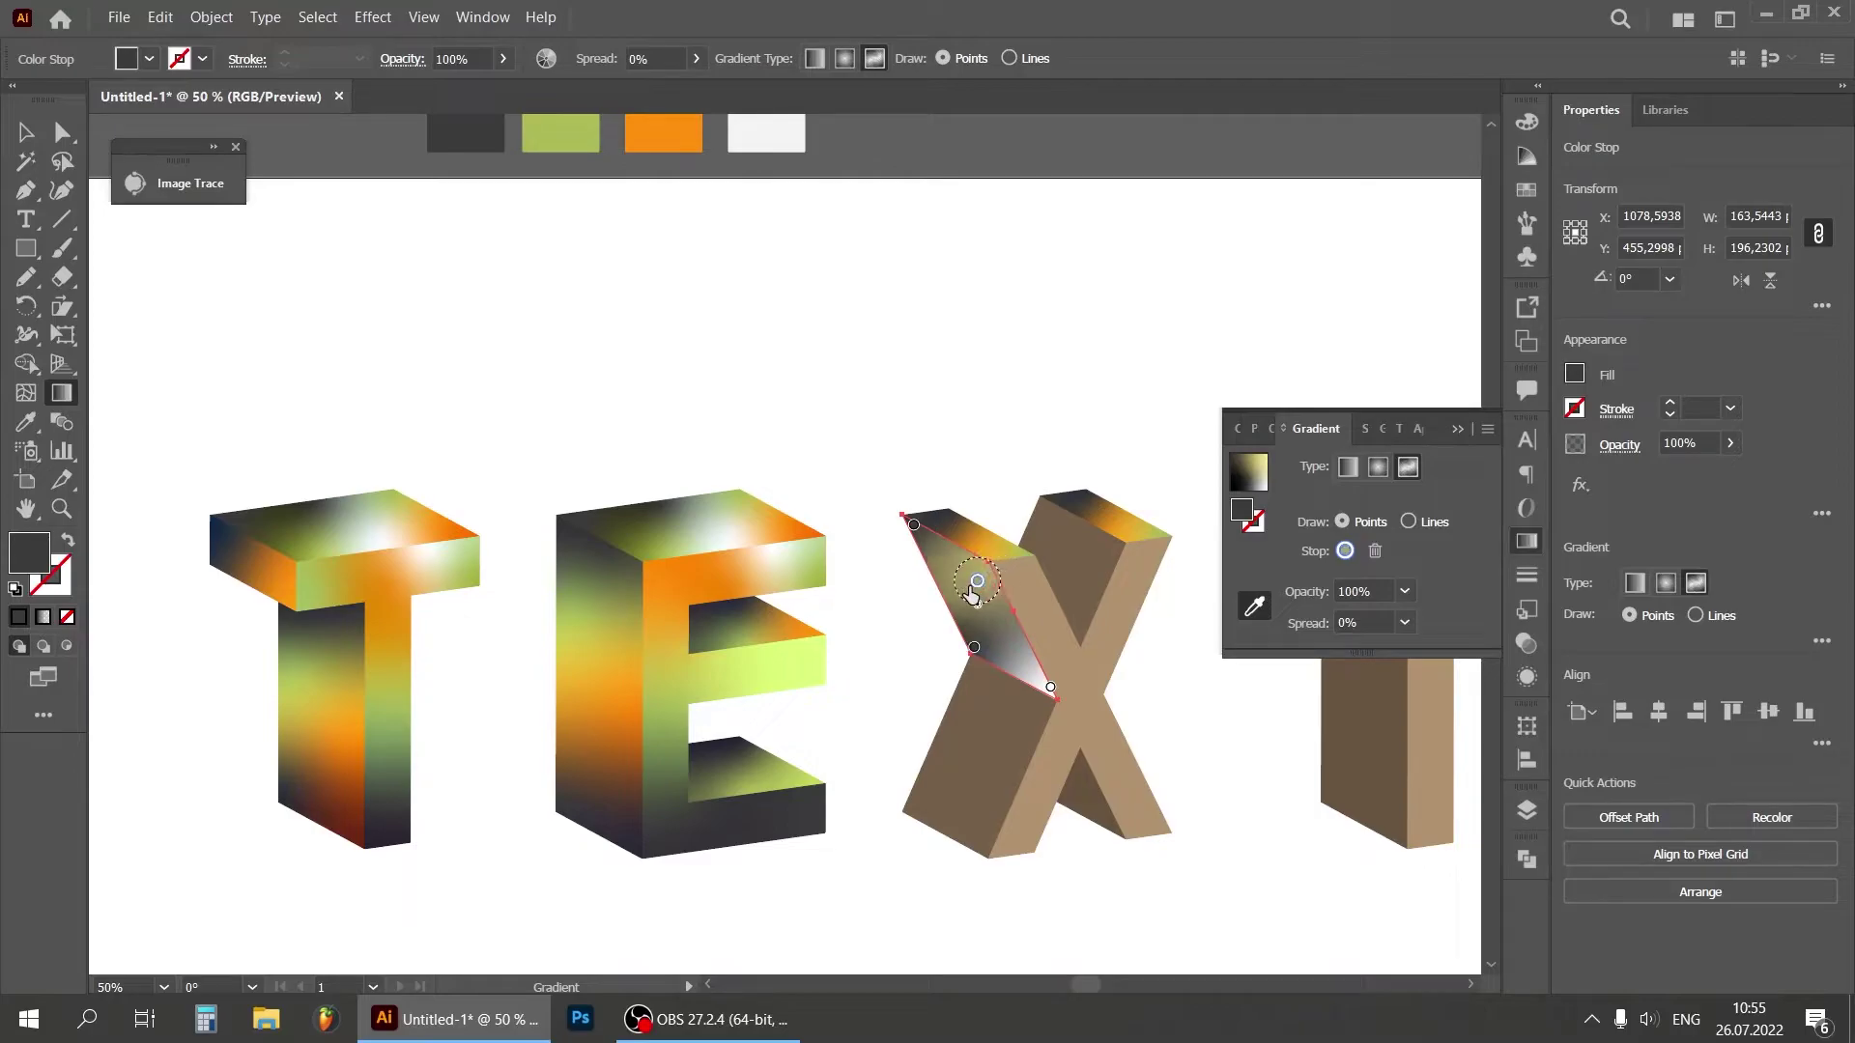
{"action": "left_click", "coordinate": [580, 130]}
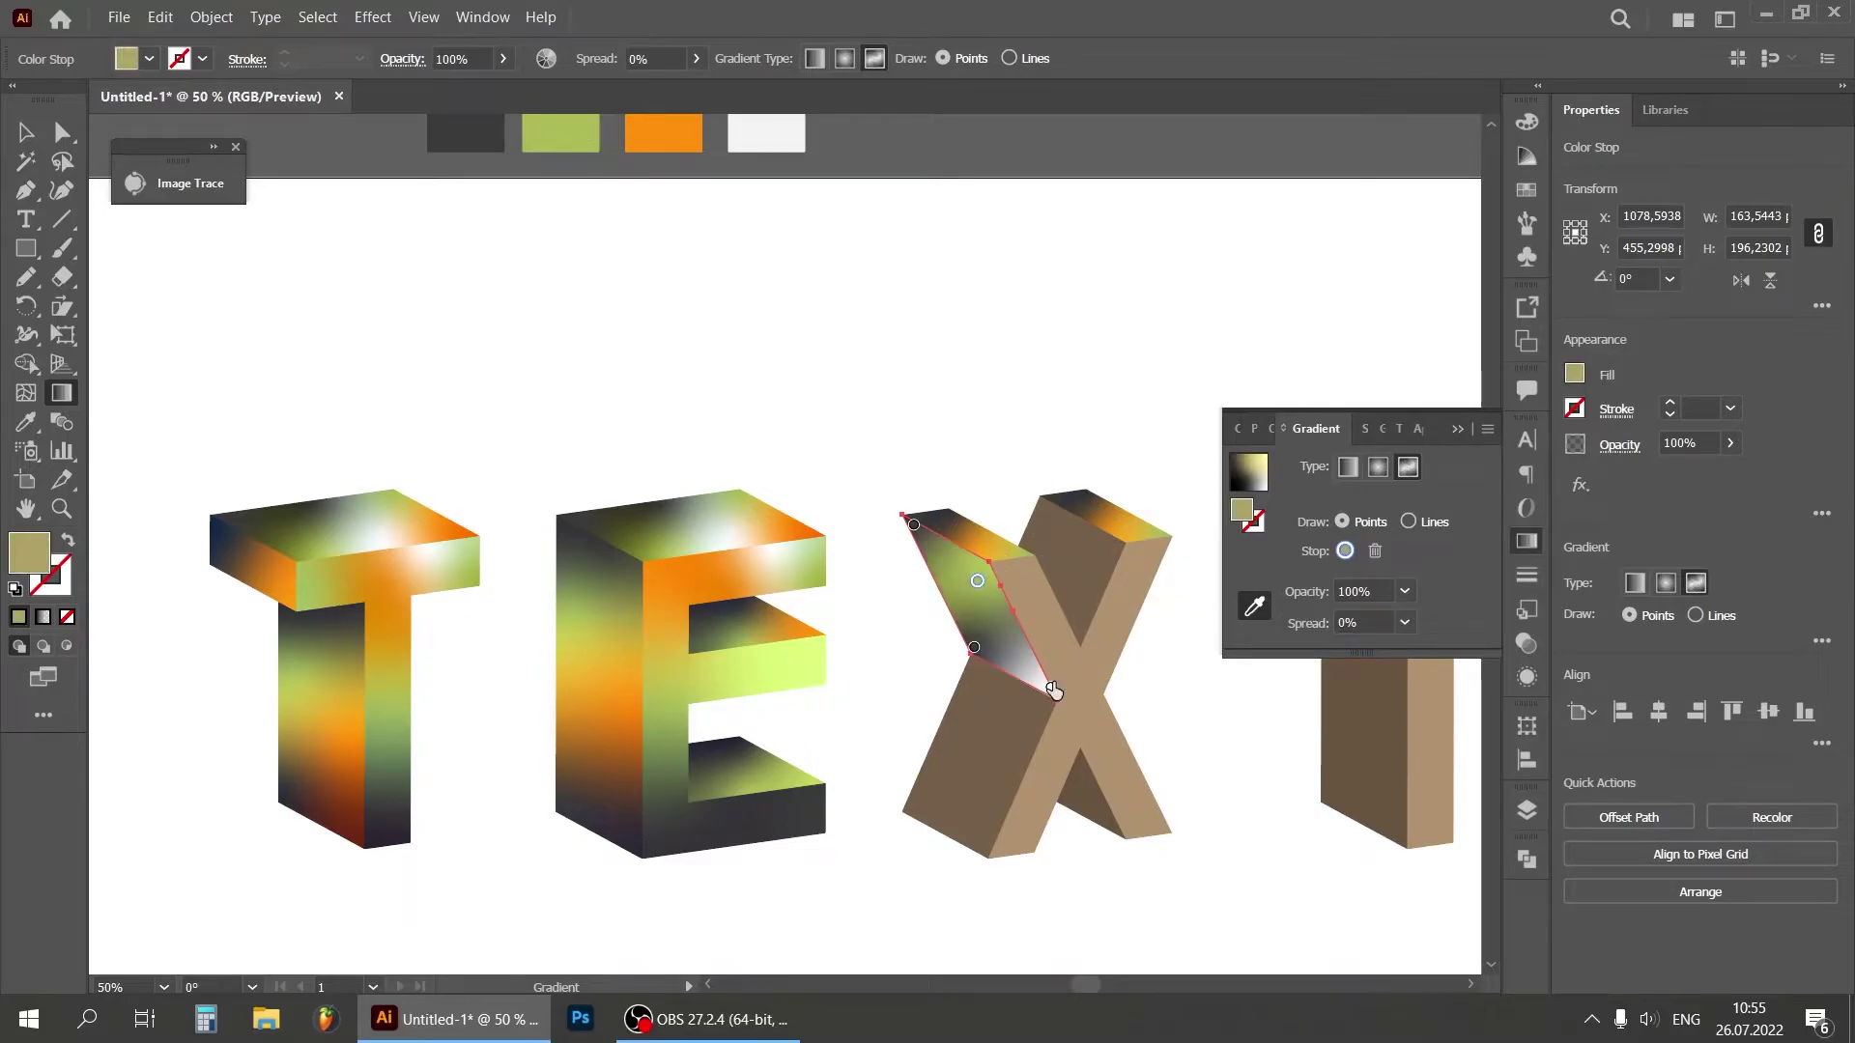
Step: Reposition the bottom and top colour points, sampling orange and dark grey into them
{"action": "left_click_drag", "start_coordinate": [1051, 692], "coordinate": [1038, 677]}
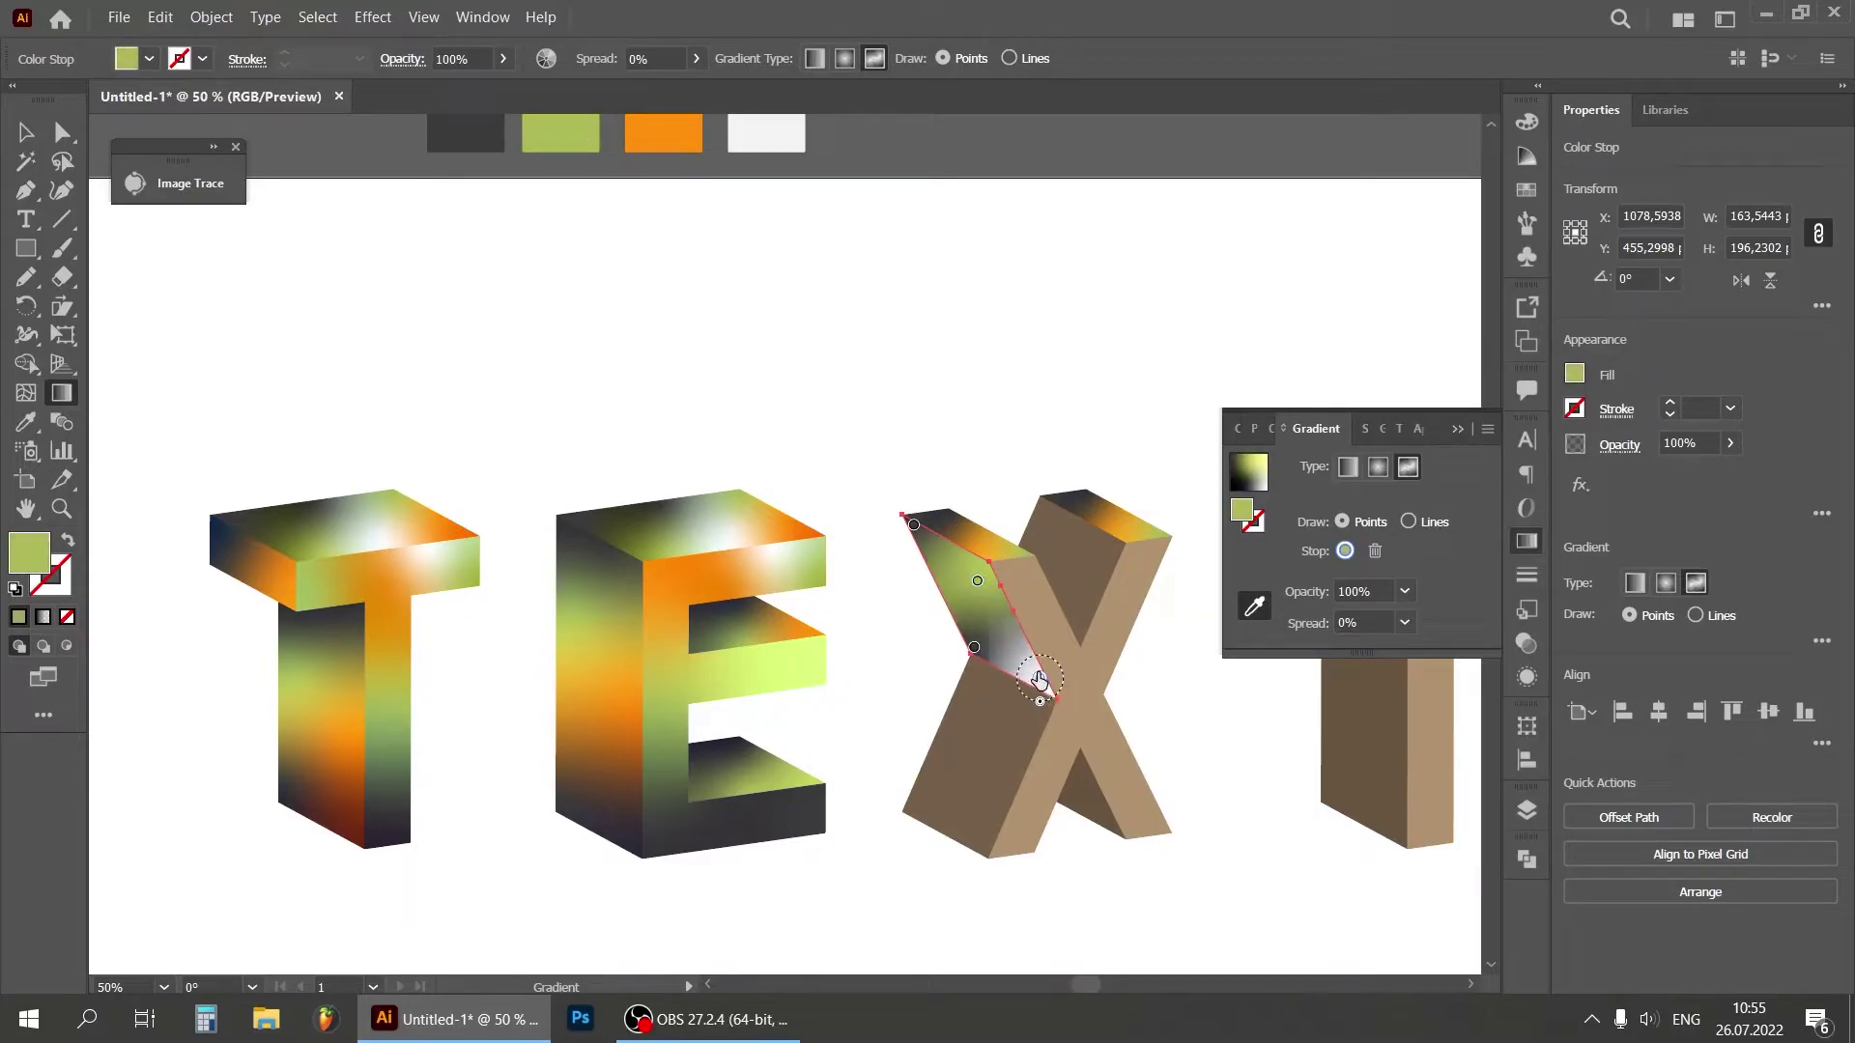
{"action": "left_click", "coordinate": [641, 128]}
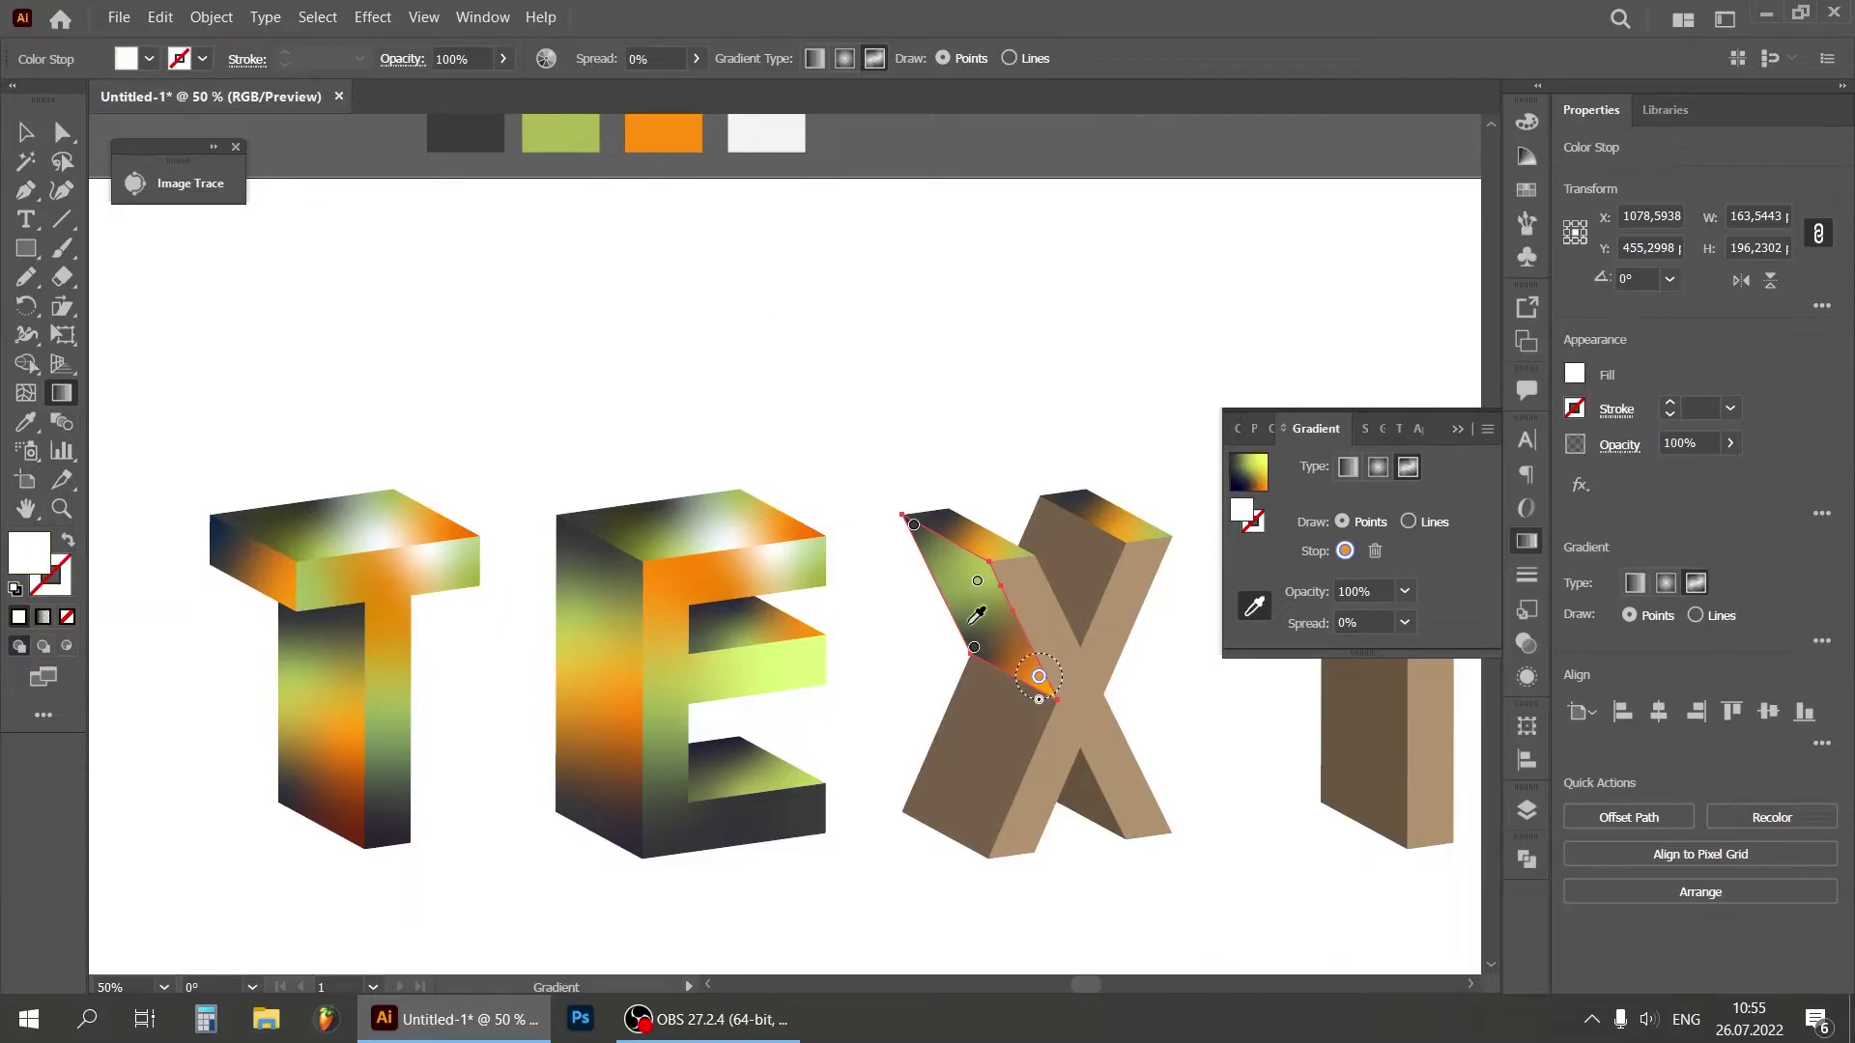
{"action": "left_click_drag", "start_coordinate": [1038, 676], "coordinate": [1026, 641]}
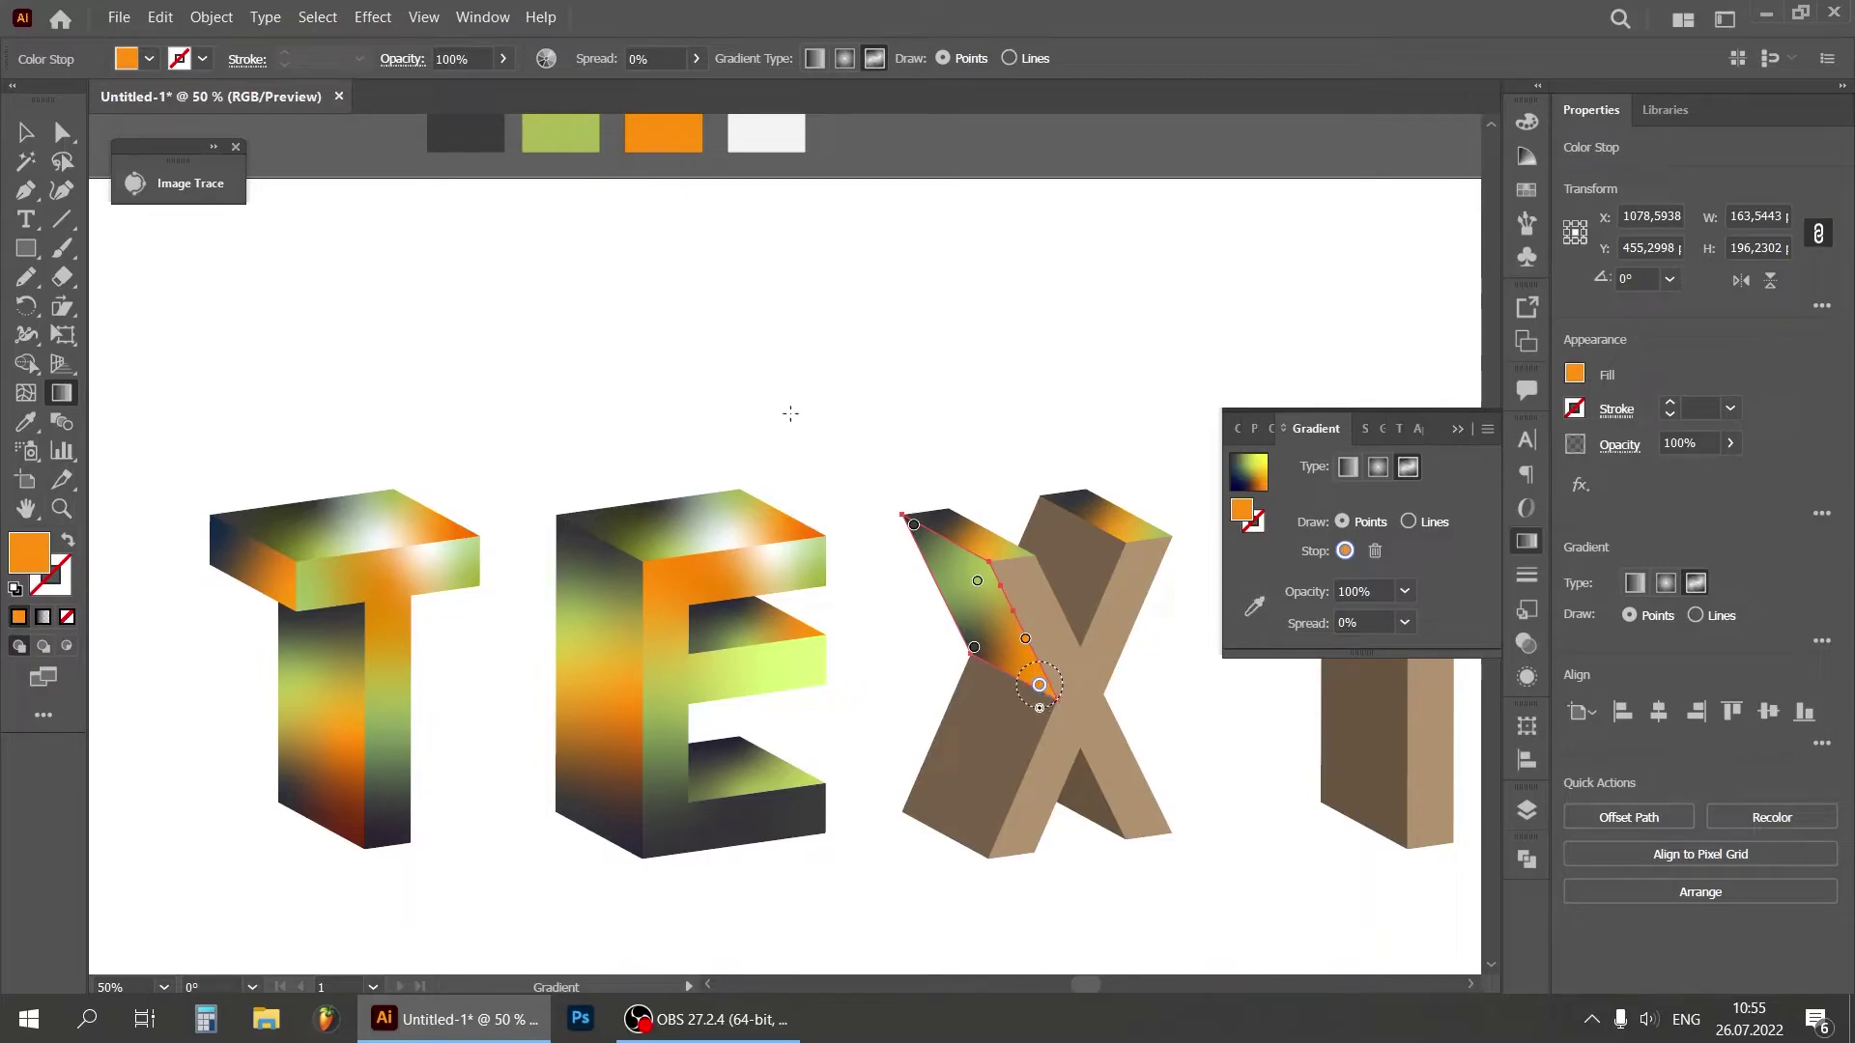
{"action": "left_click", "coordinate": [1254, 606]}
{"action": "left_click", "coordinate": [487, 131]}
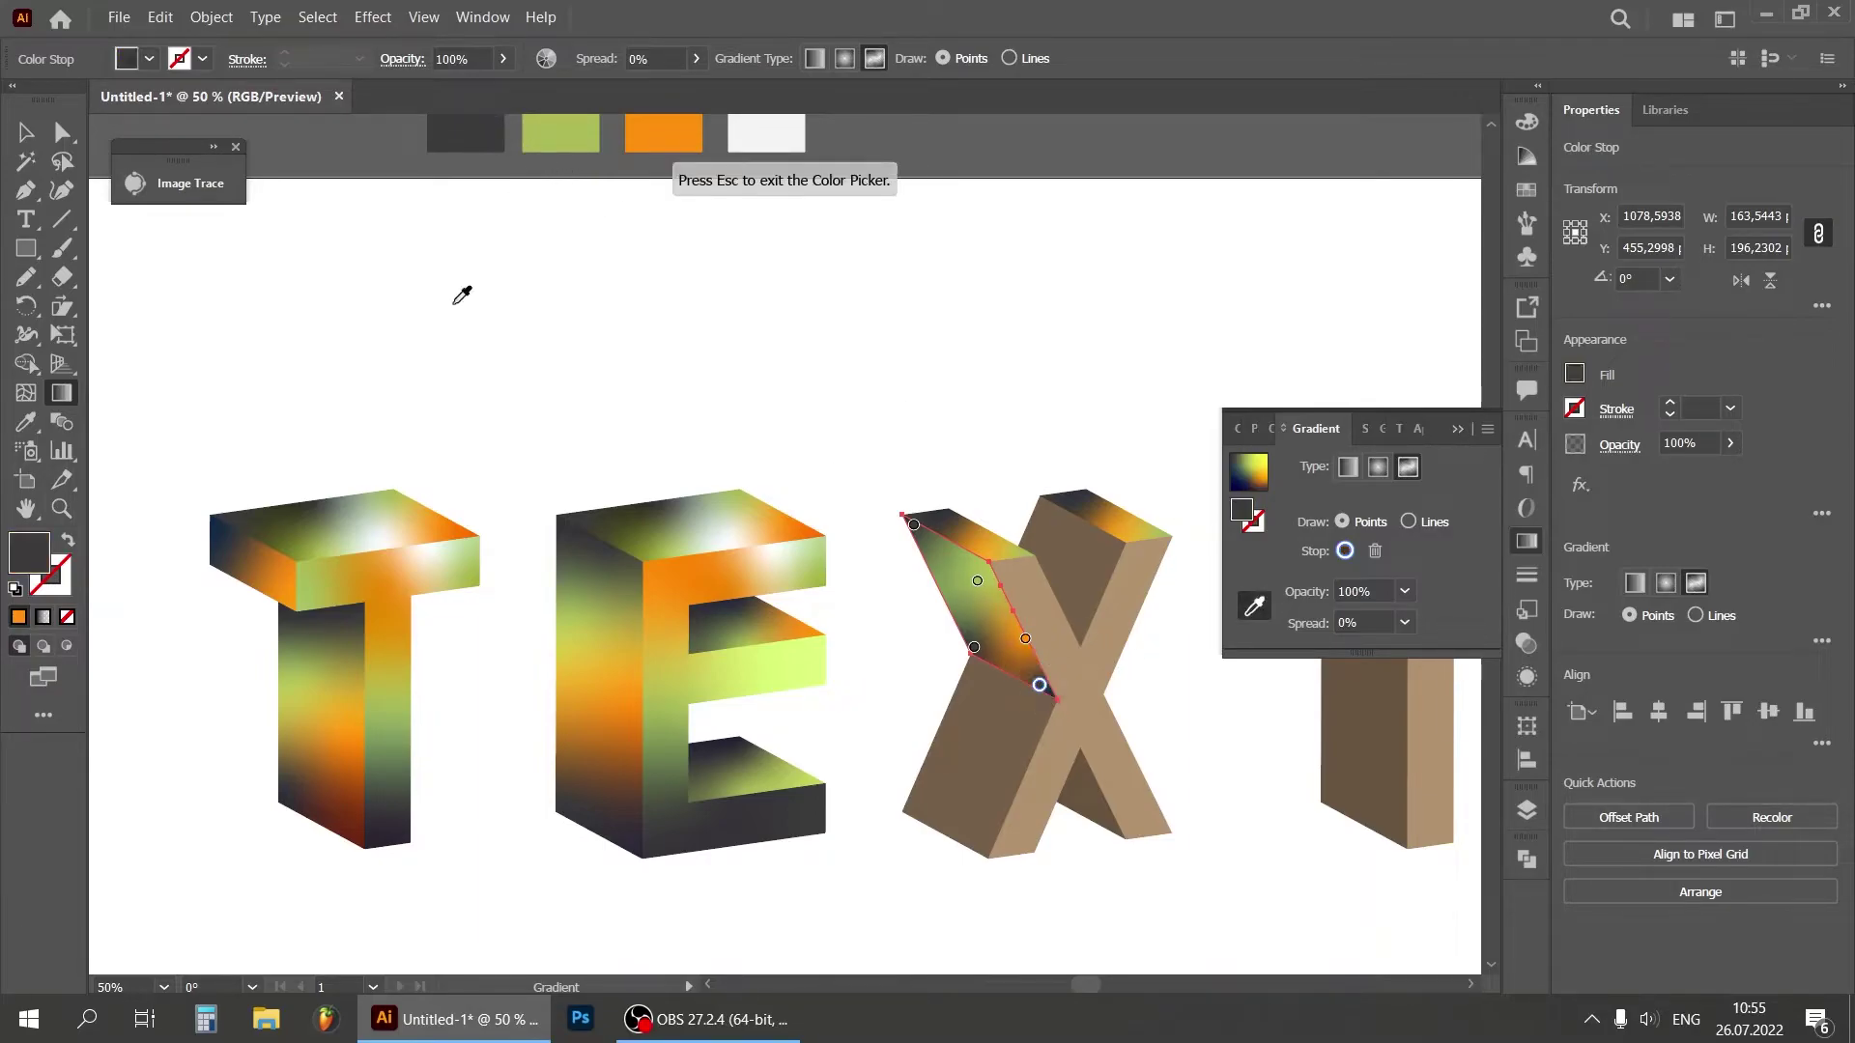
{"action": "left_click_drag", "start_coordinate": [1026, 640], "coordinate": [1017, 626]}
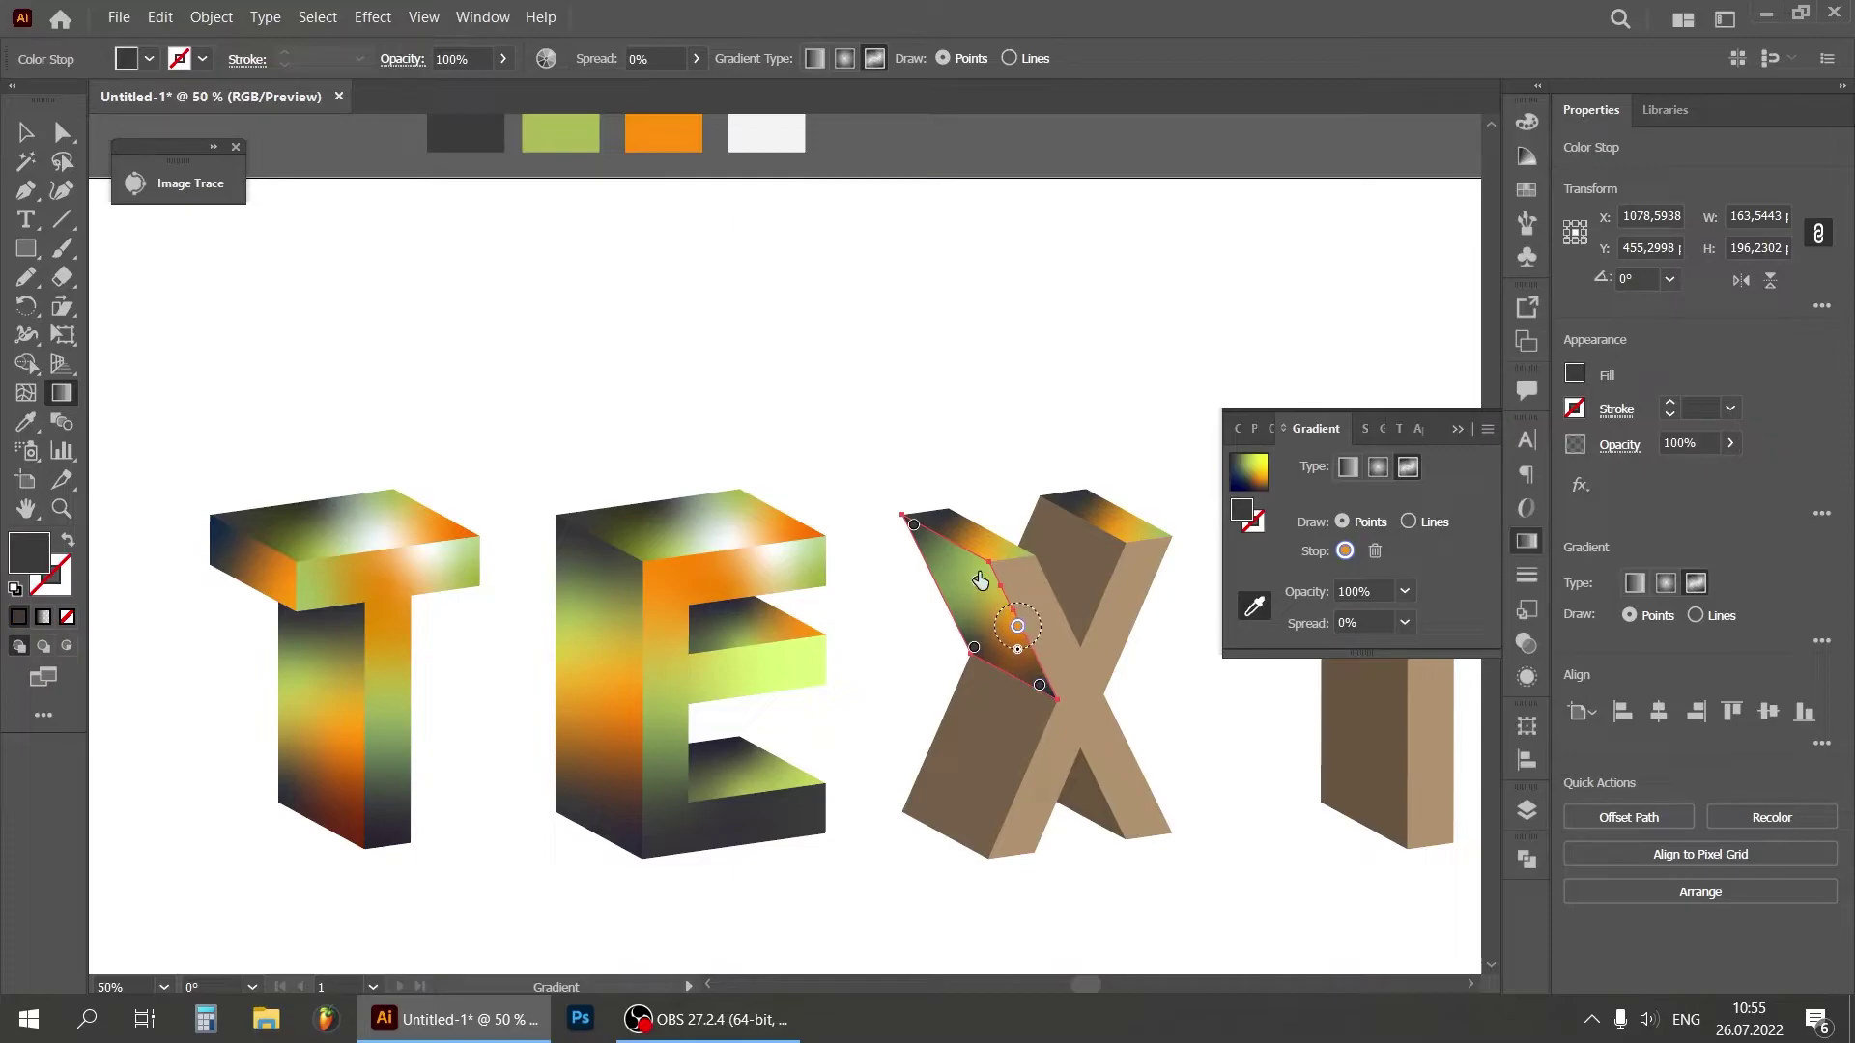
{"action": "left_click", "coordinate": [925, 526]}
{"action": "left_click", "coordinate": [913, 524]}
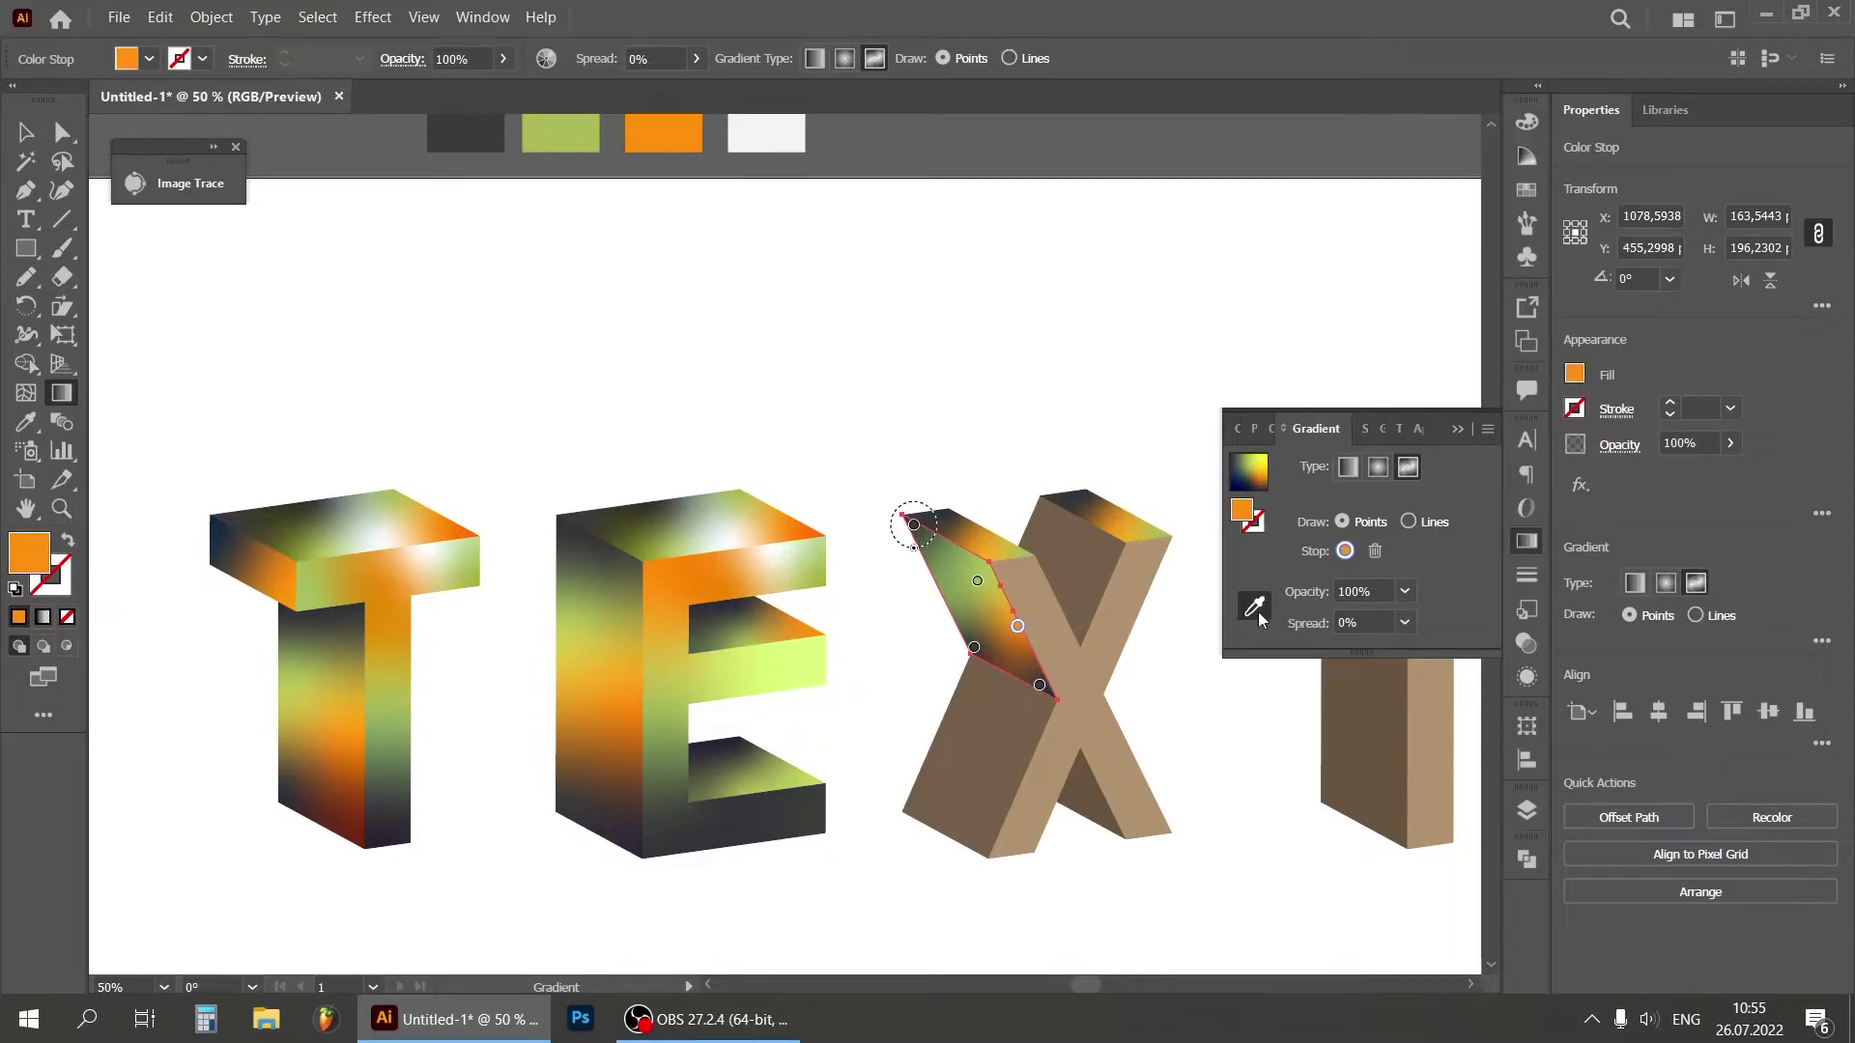
{"action": "left_click_drag", "start_coordinate": [914, 525], "coordinate": [925, 560]}
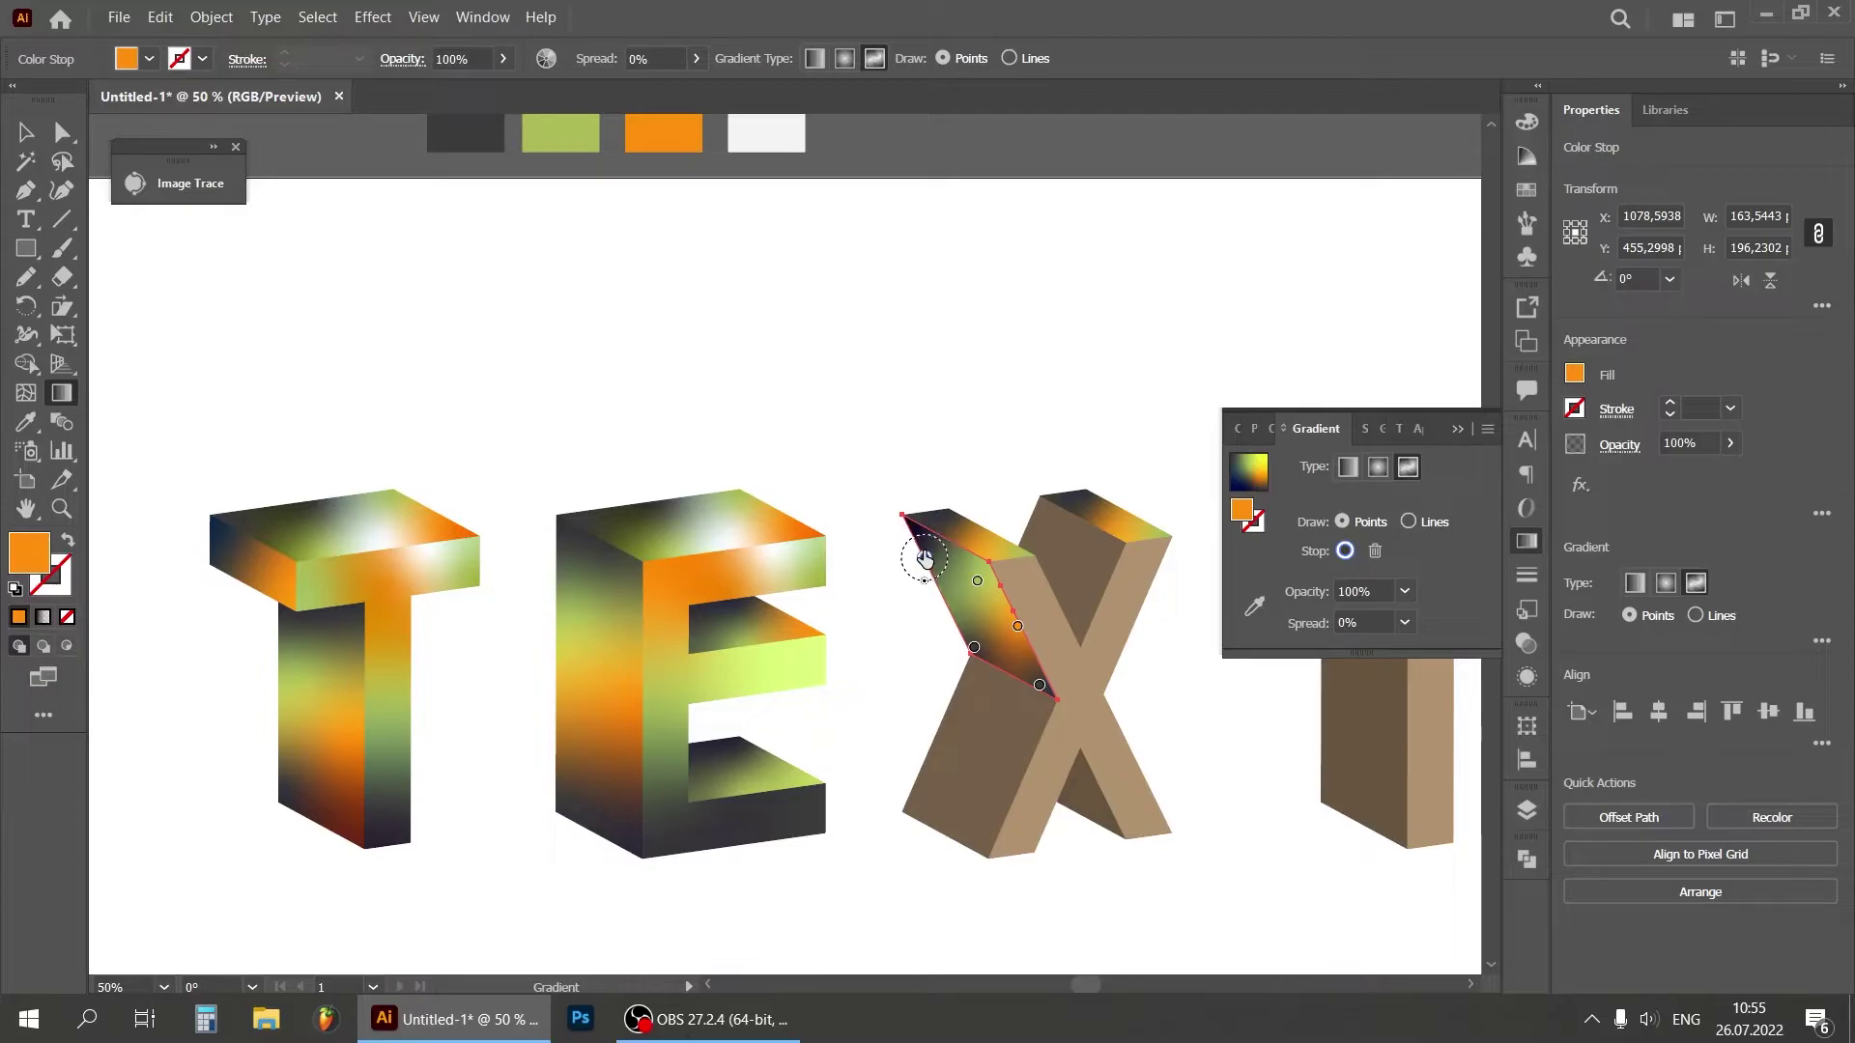
{"action": "left_click", "coordinate": [1017, 366]}
Step: Apply a freeform gradient to the X's lower-left face and colour one moved point green
{"action": "key", "text": "v"}
{"action": "left_click", "coordinate": [1022, 721]}
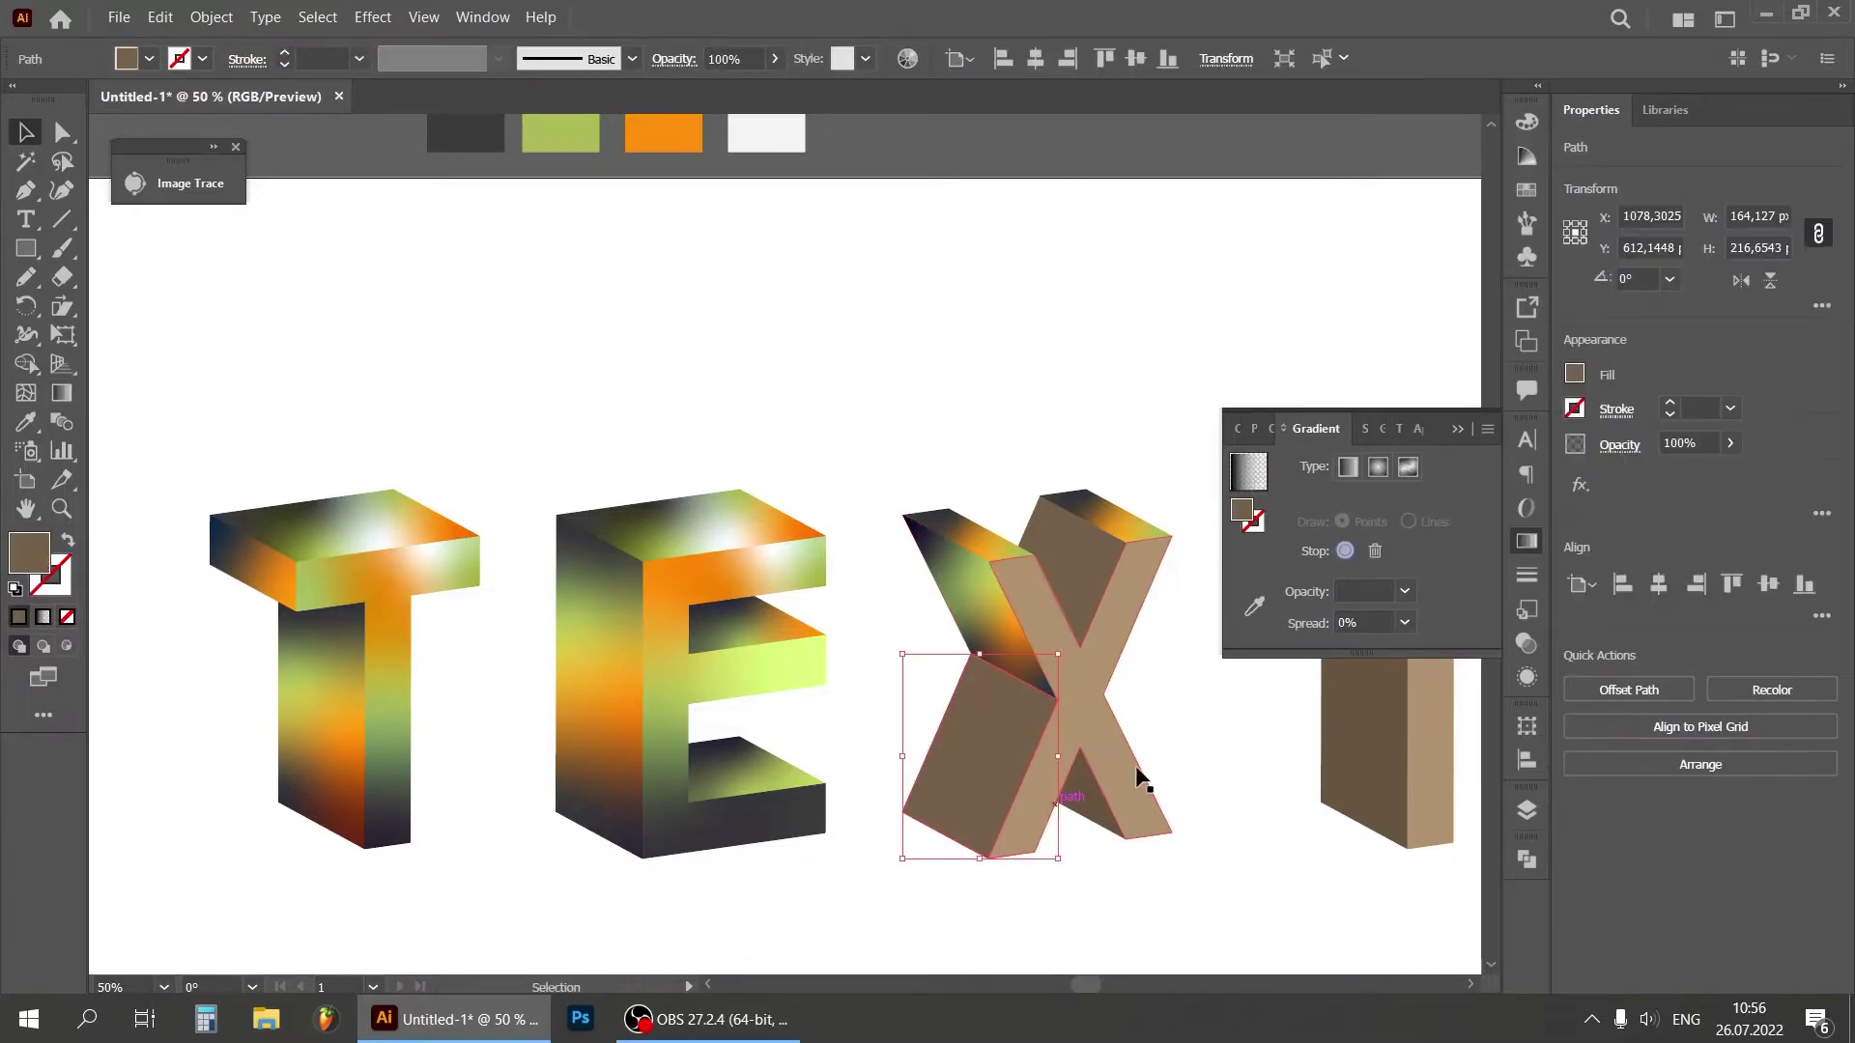
{"action": "left_click", "coordinate": [1408, 467]}
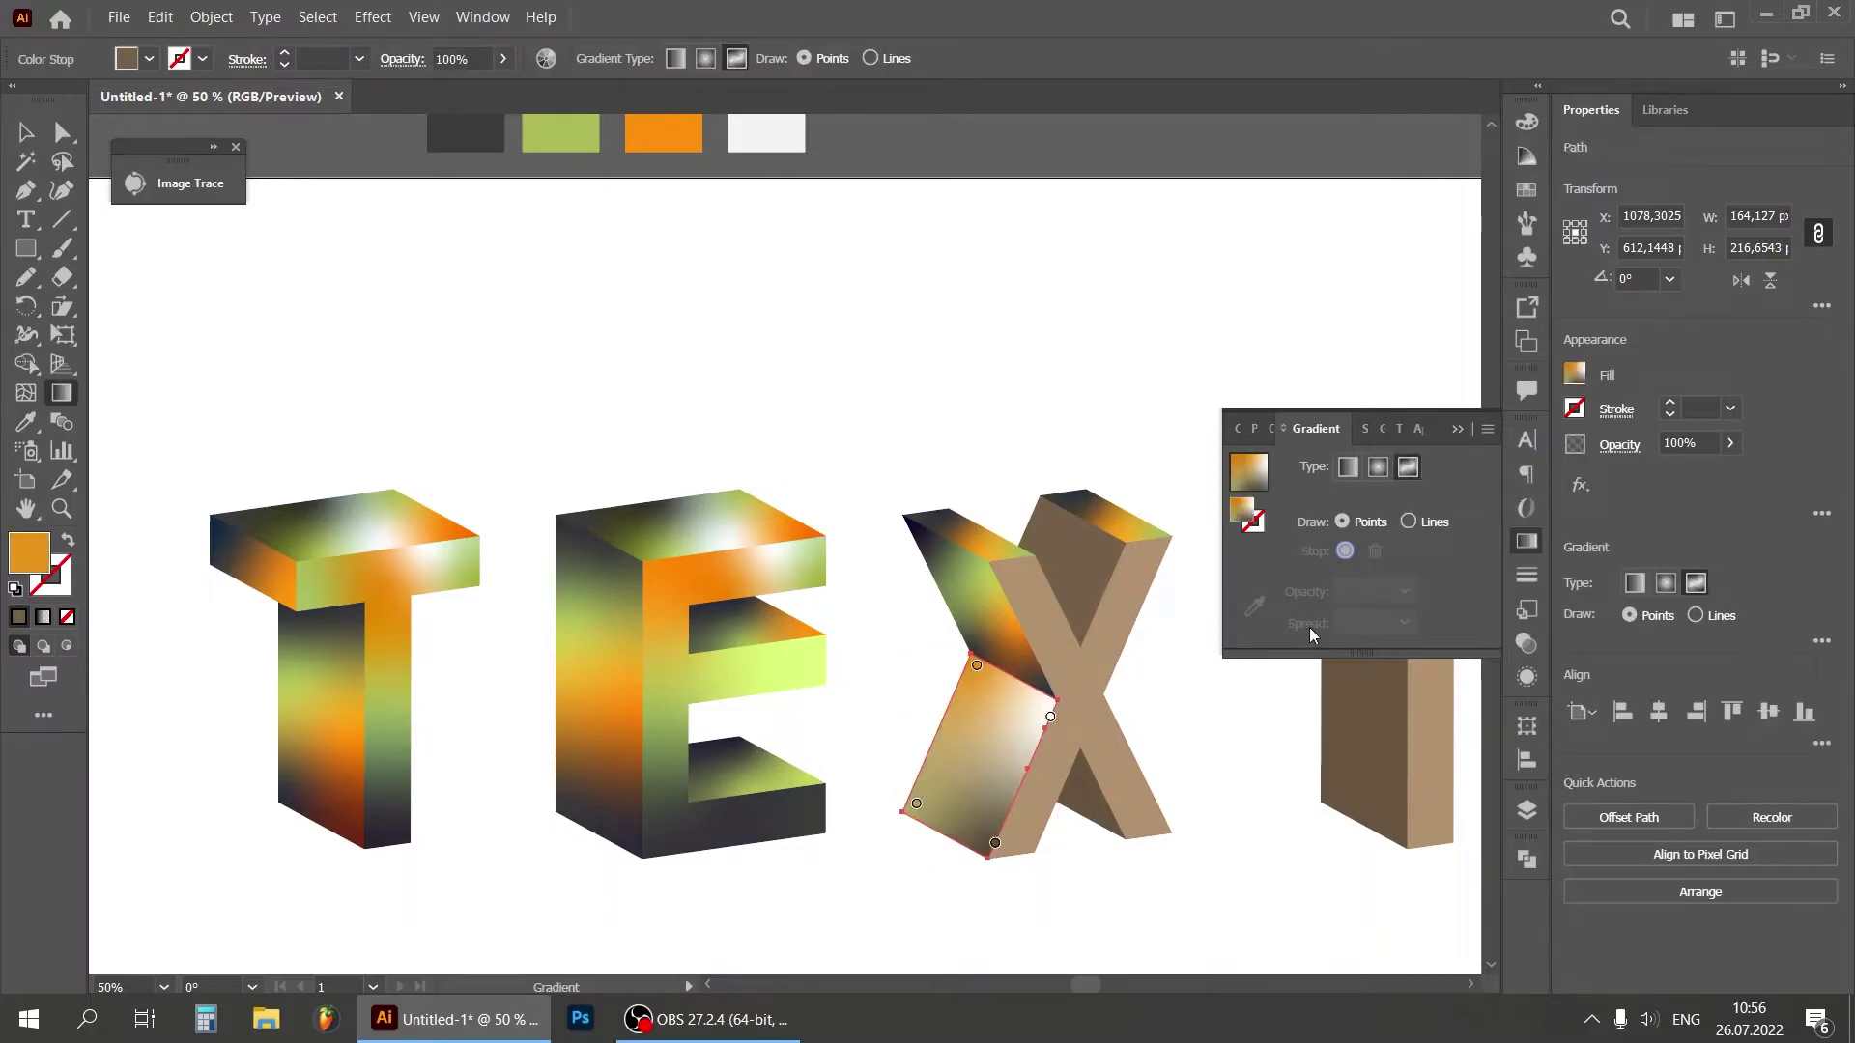
{"action": "left_click_drag", "start_coordinate": [976, 666], "coordinate": [978, 676]}
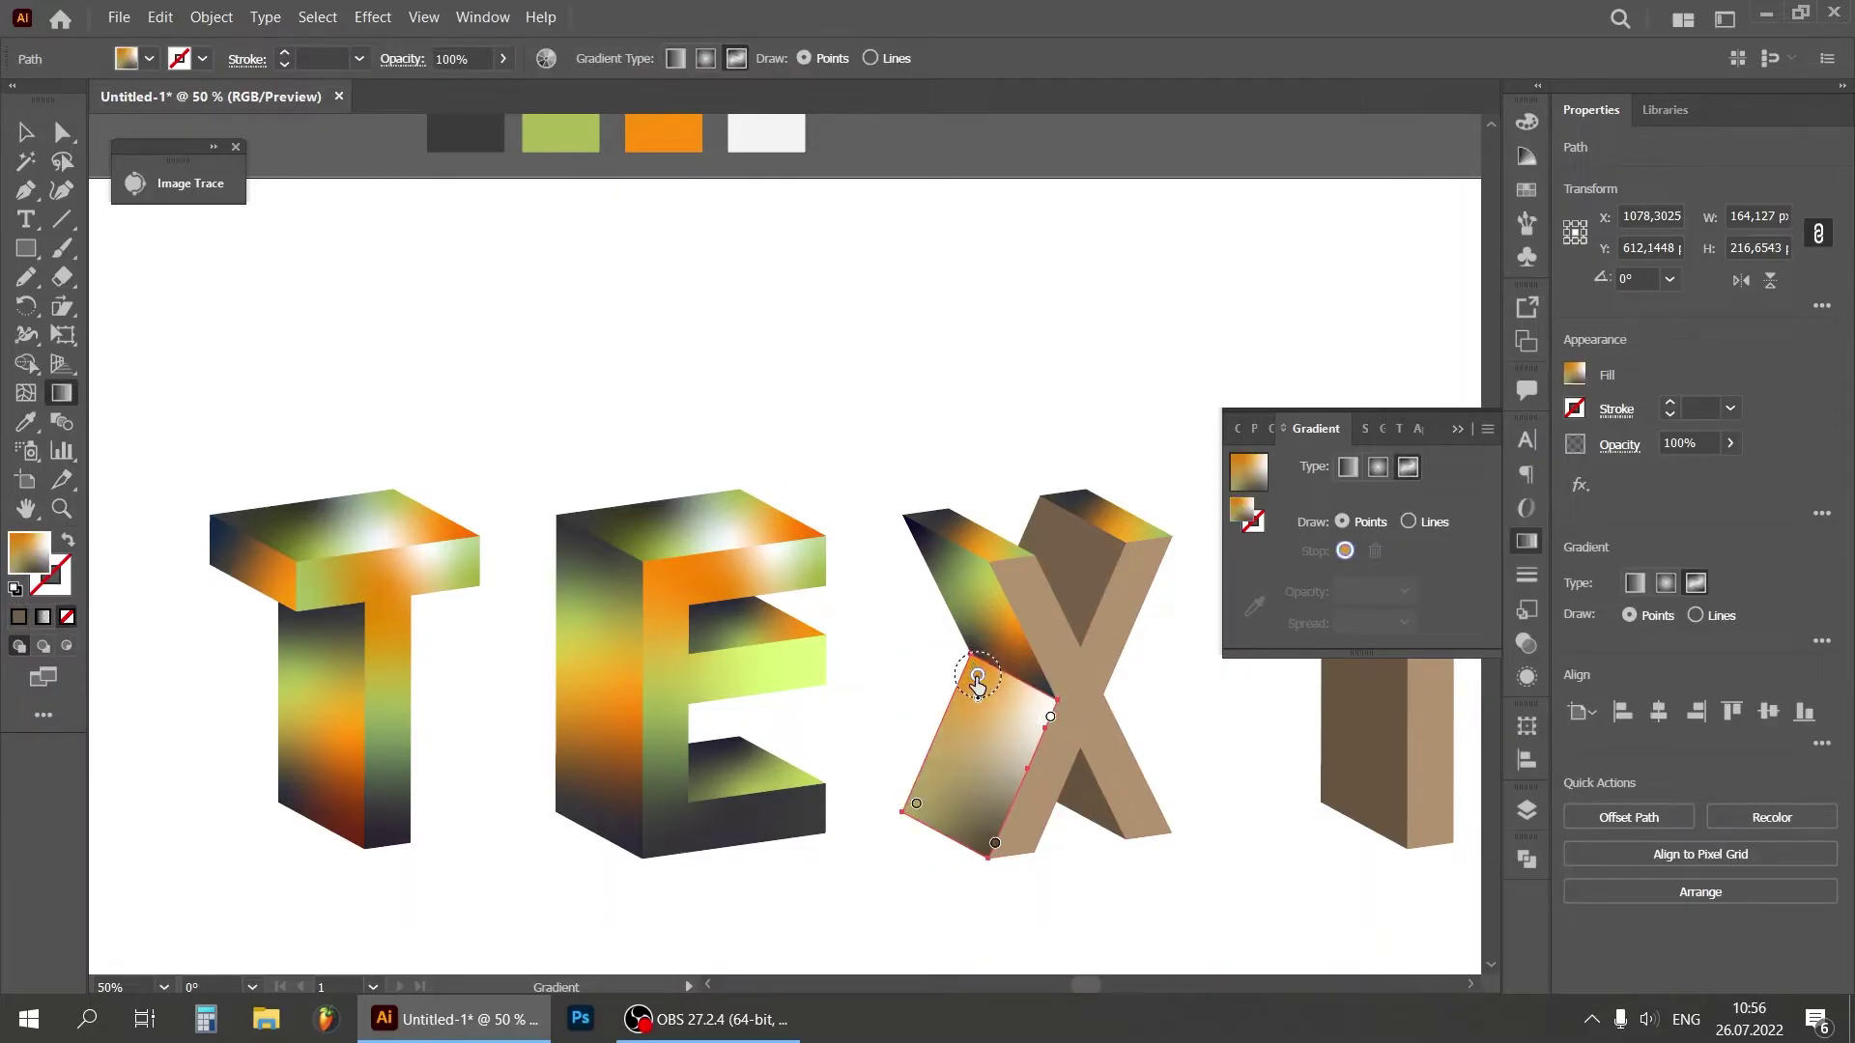
{"action": "left_click", "coordinate": [1049, 718]}
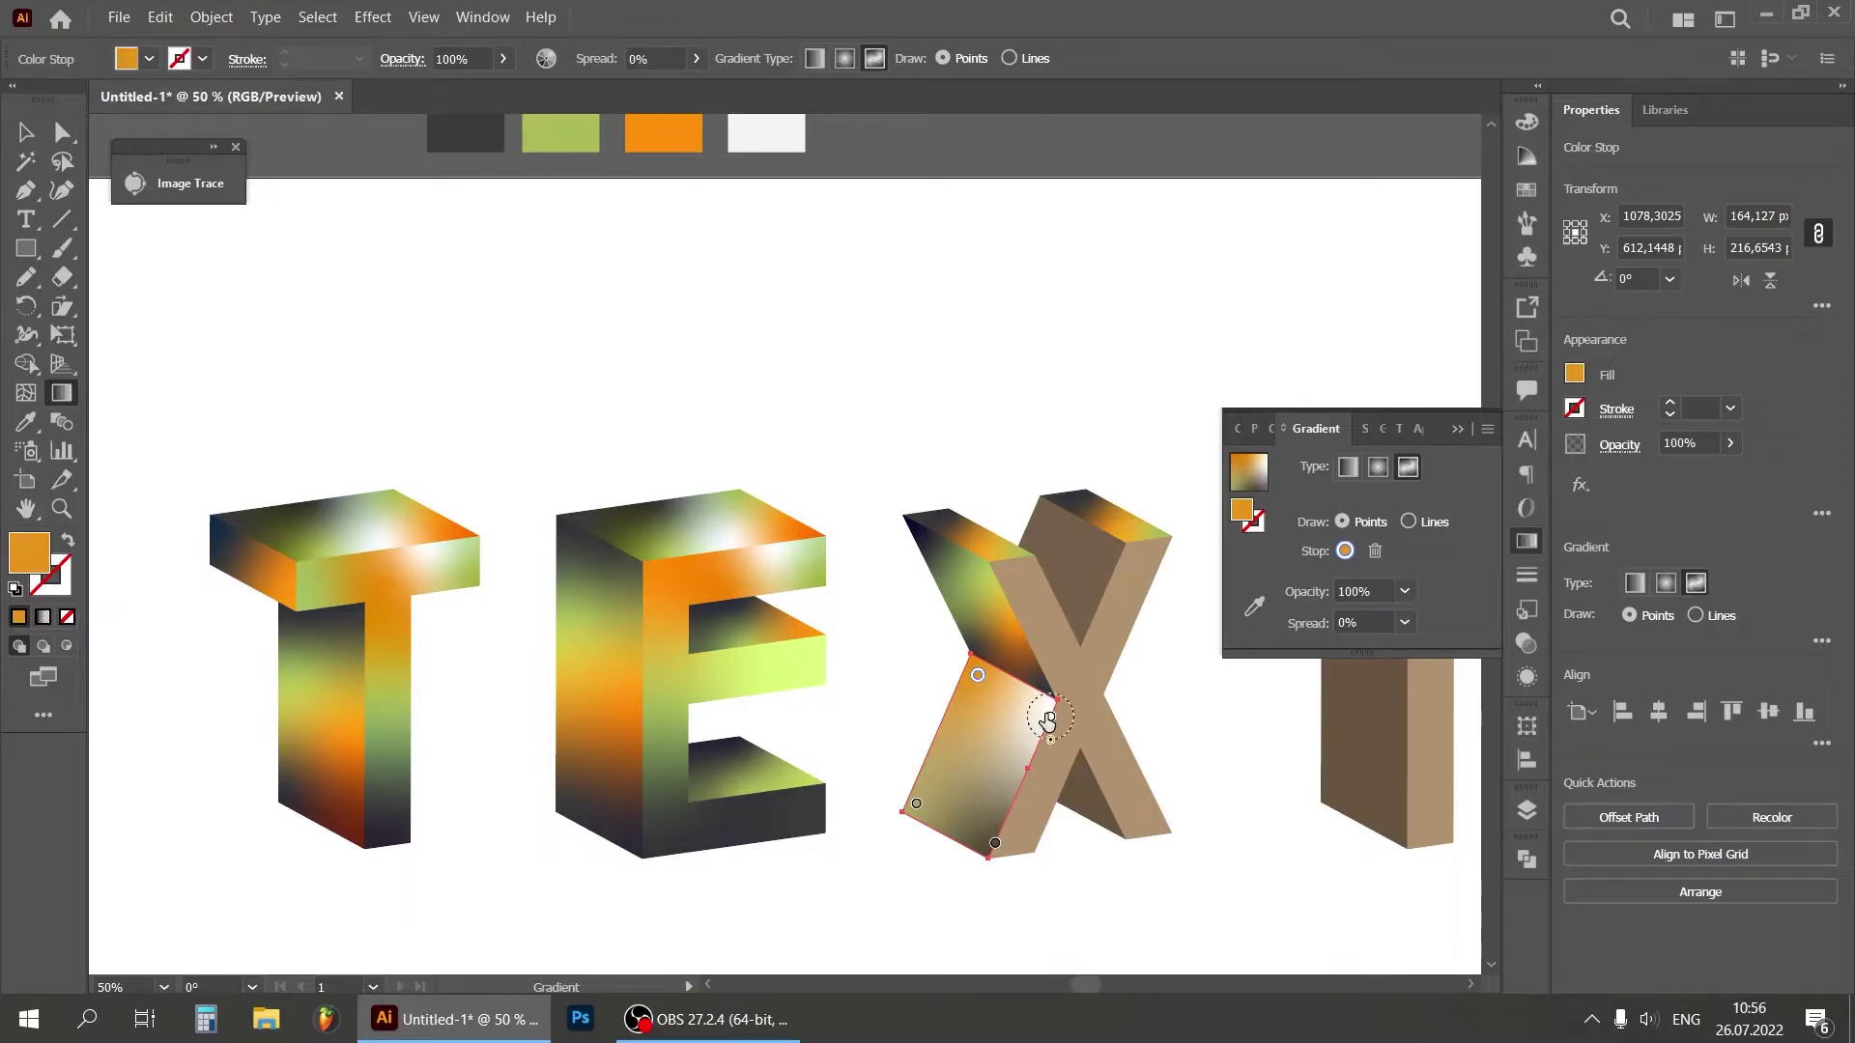
{"action": "left_click_drag", "start_coordinate": [1049, 719], "coordinate": [1032, 703]}
{"action": "left_click", "coordinate": [1251, 609]}
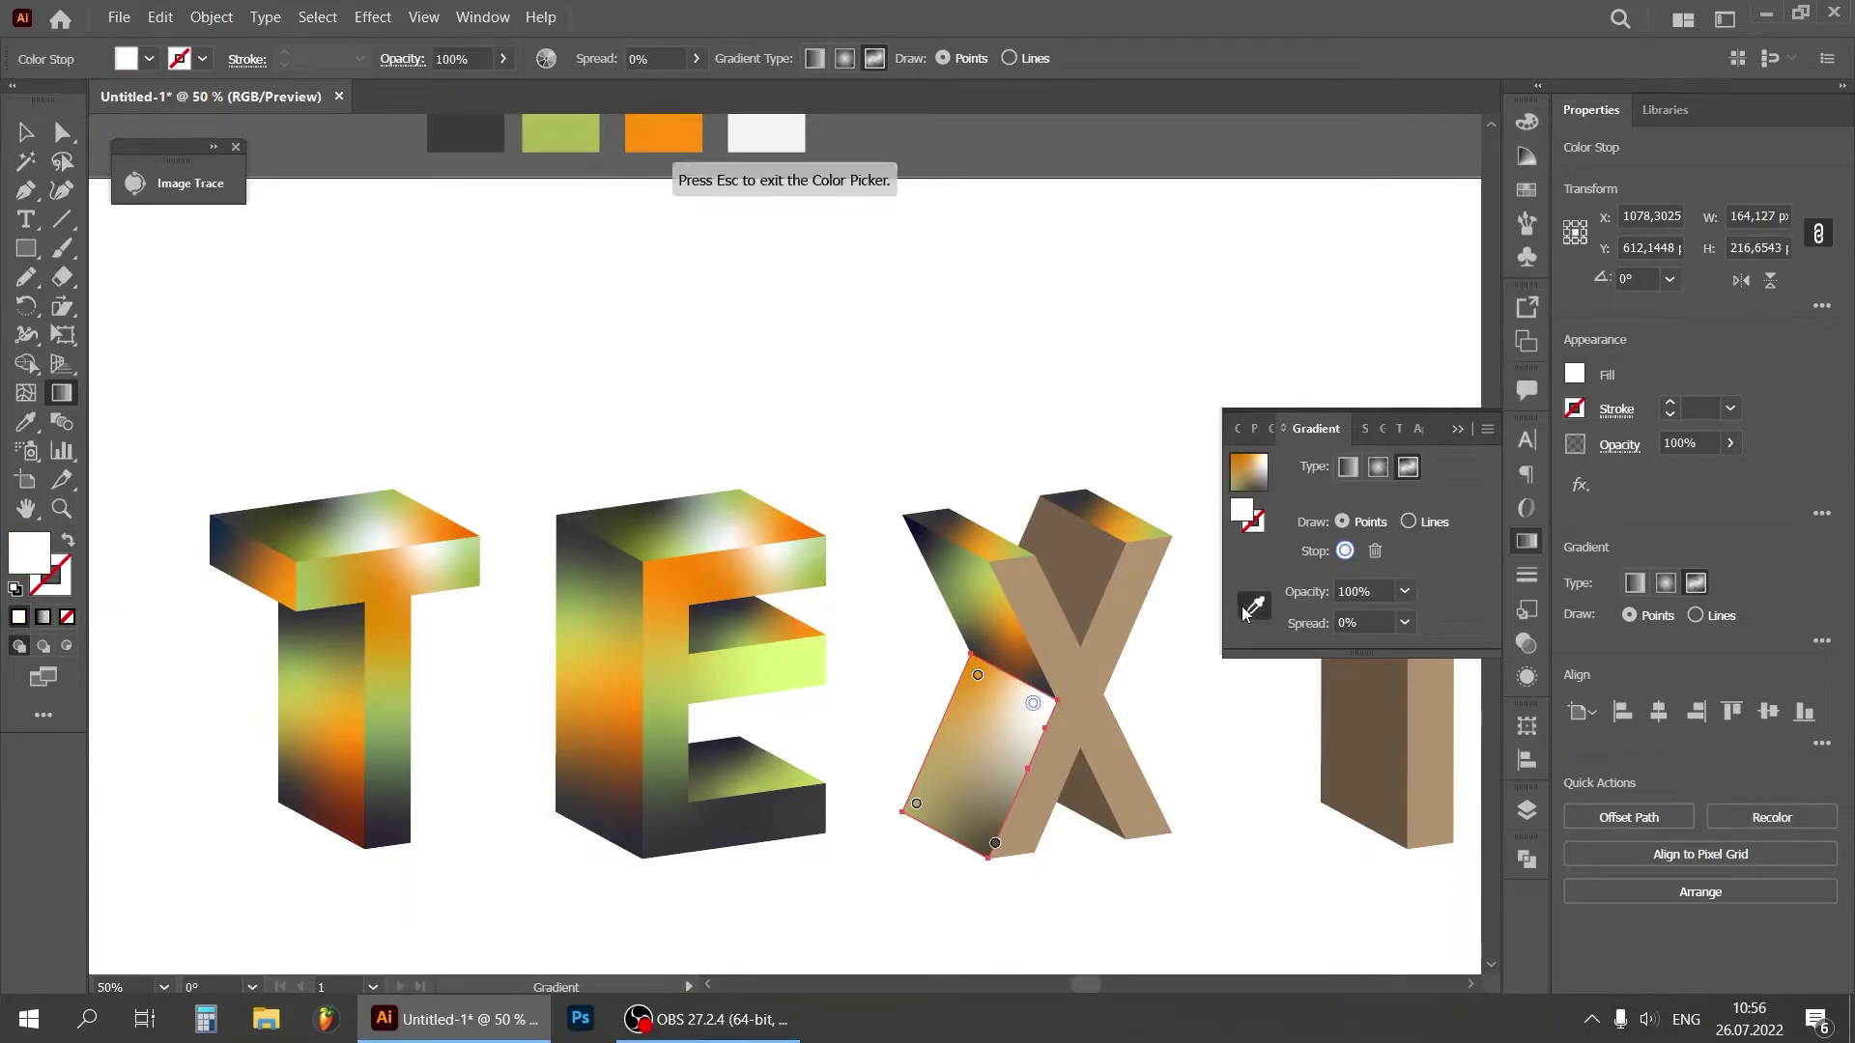
{"action": "left_click", "coordinate": [565, 134]}
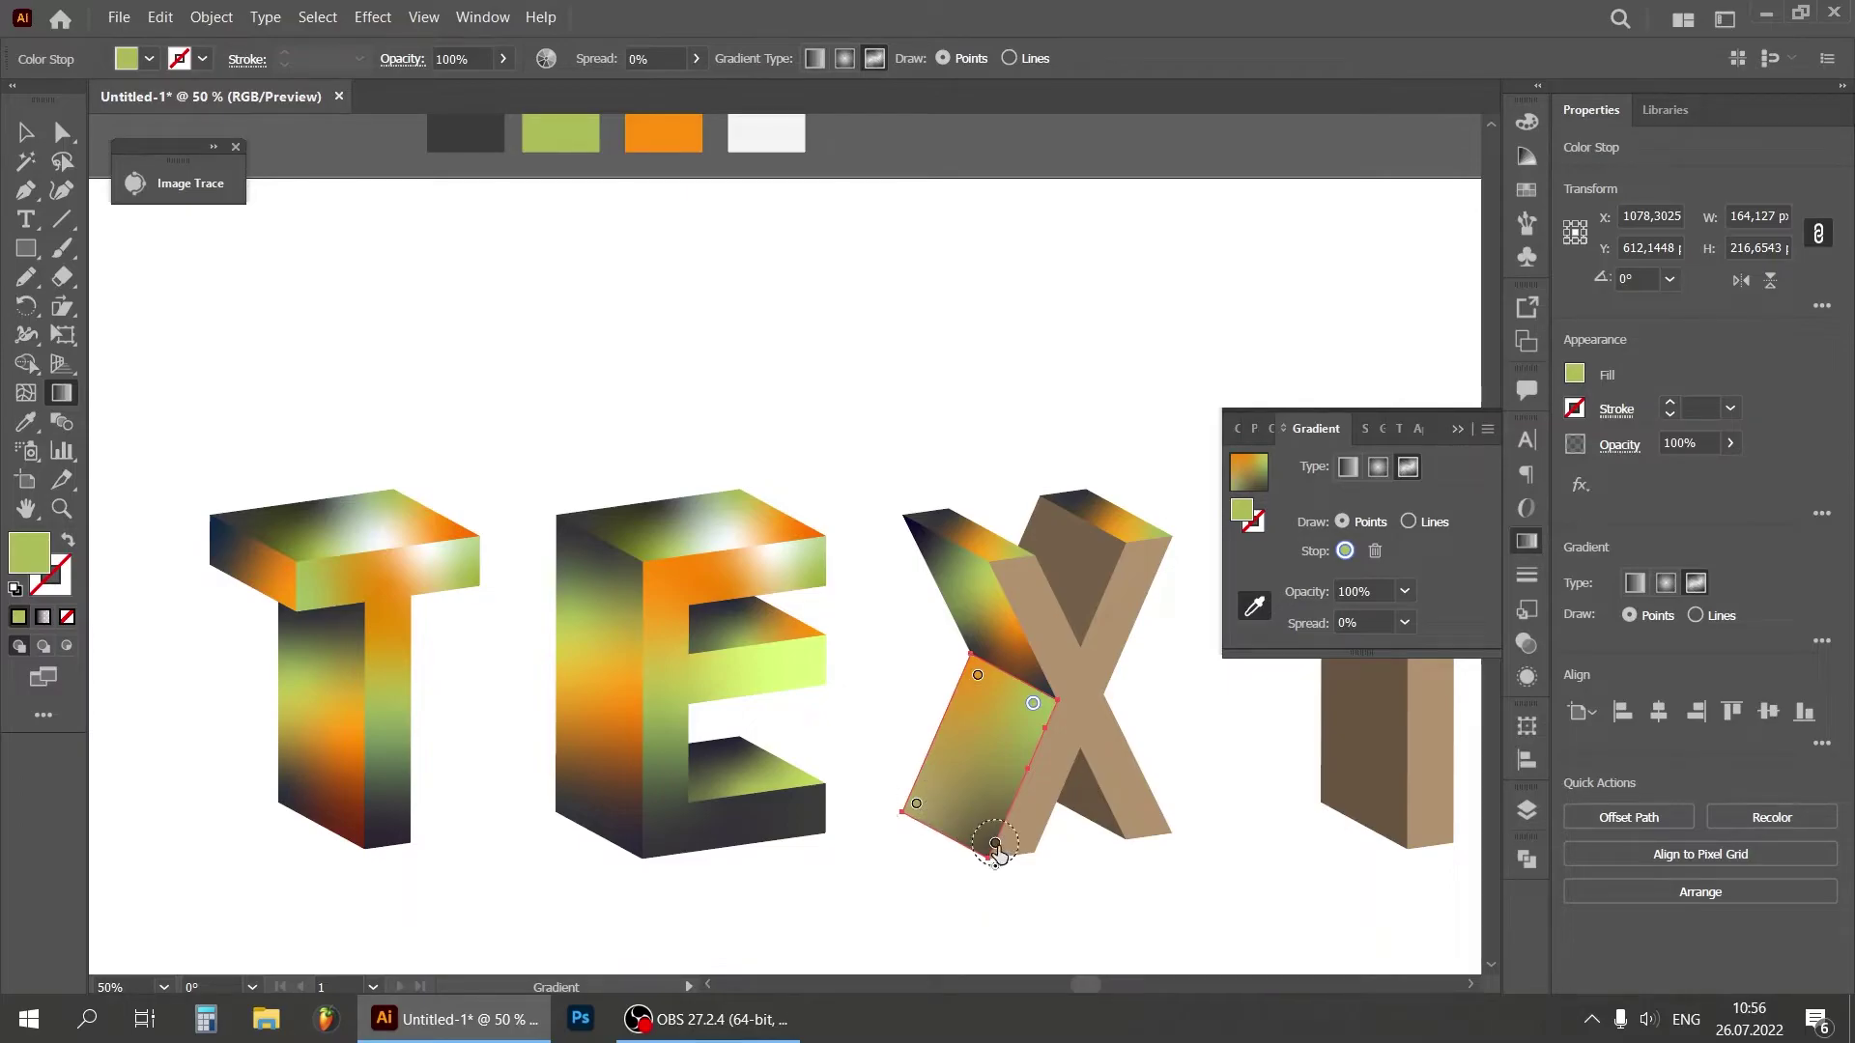
Step: Make another point dark grey and spread the orange top point down the face
{"action": "left_click", "coordinate": [1032, 703]}
{"action": "left_click", "coordinate": [477, 149]}
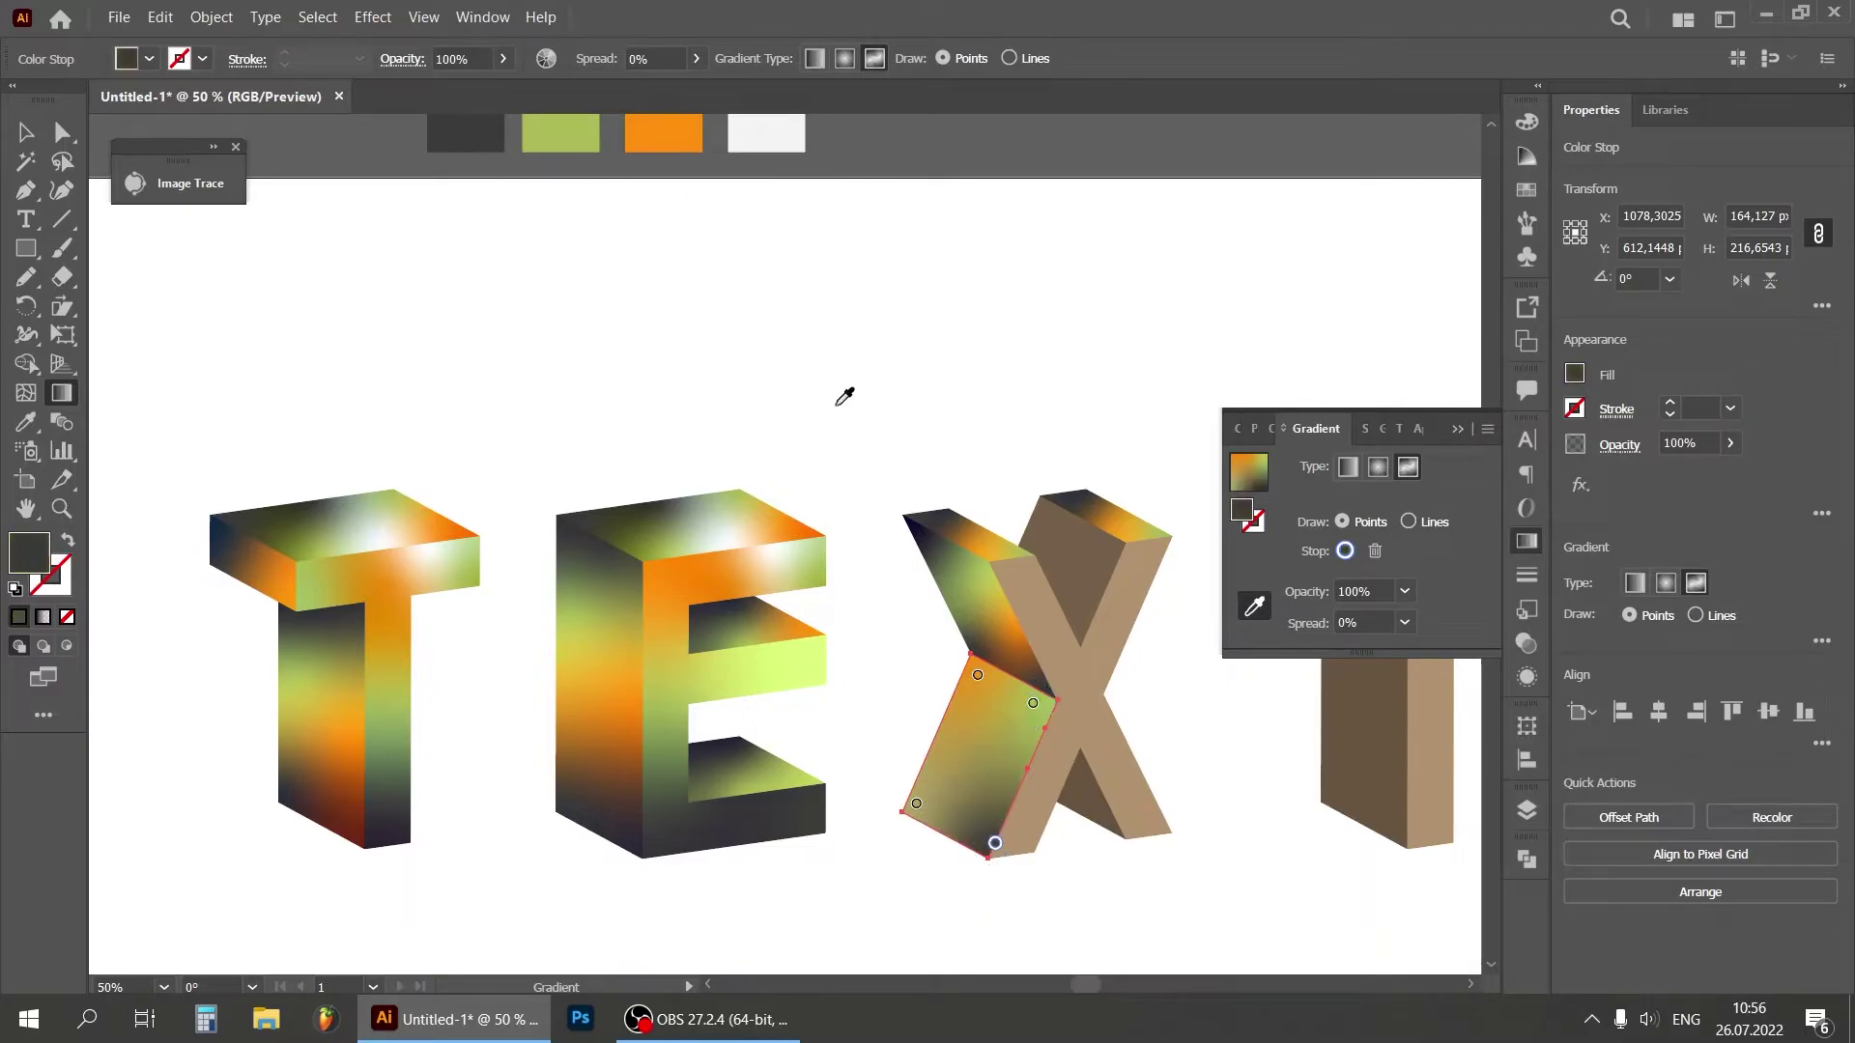
{"action": "left_click_drag", "start_coordinate": [993, 844], "coordinate": [990, 816]}
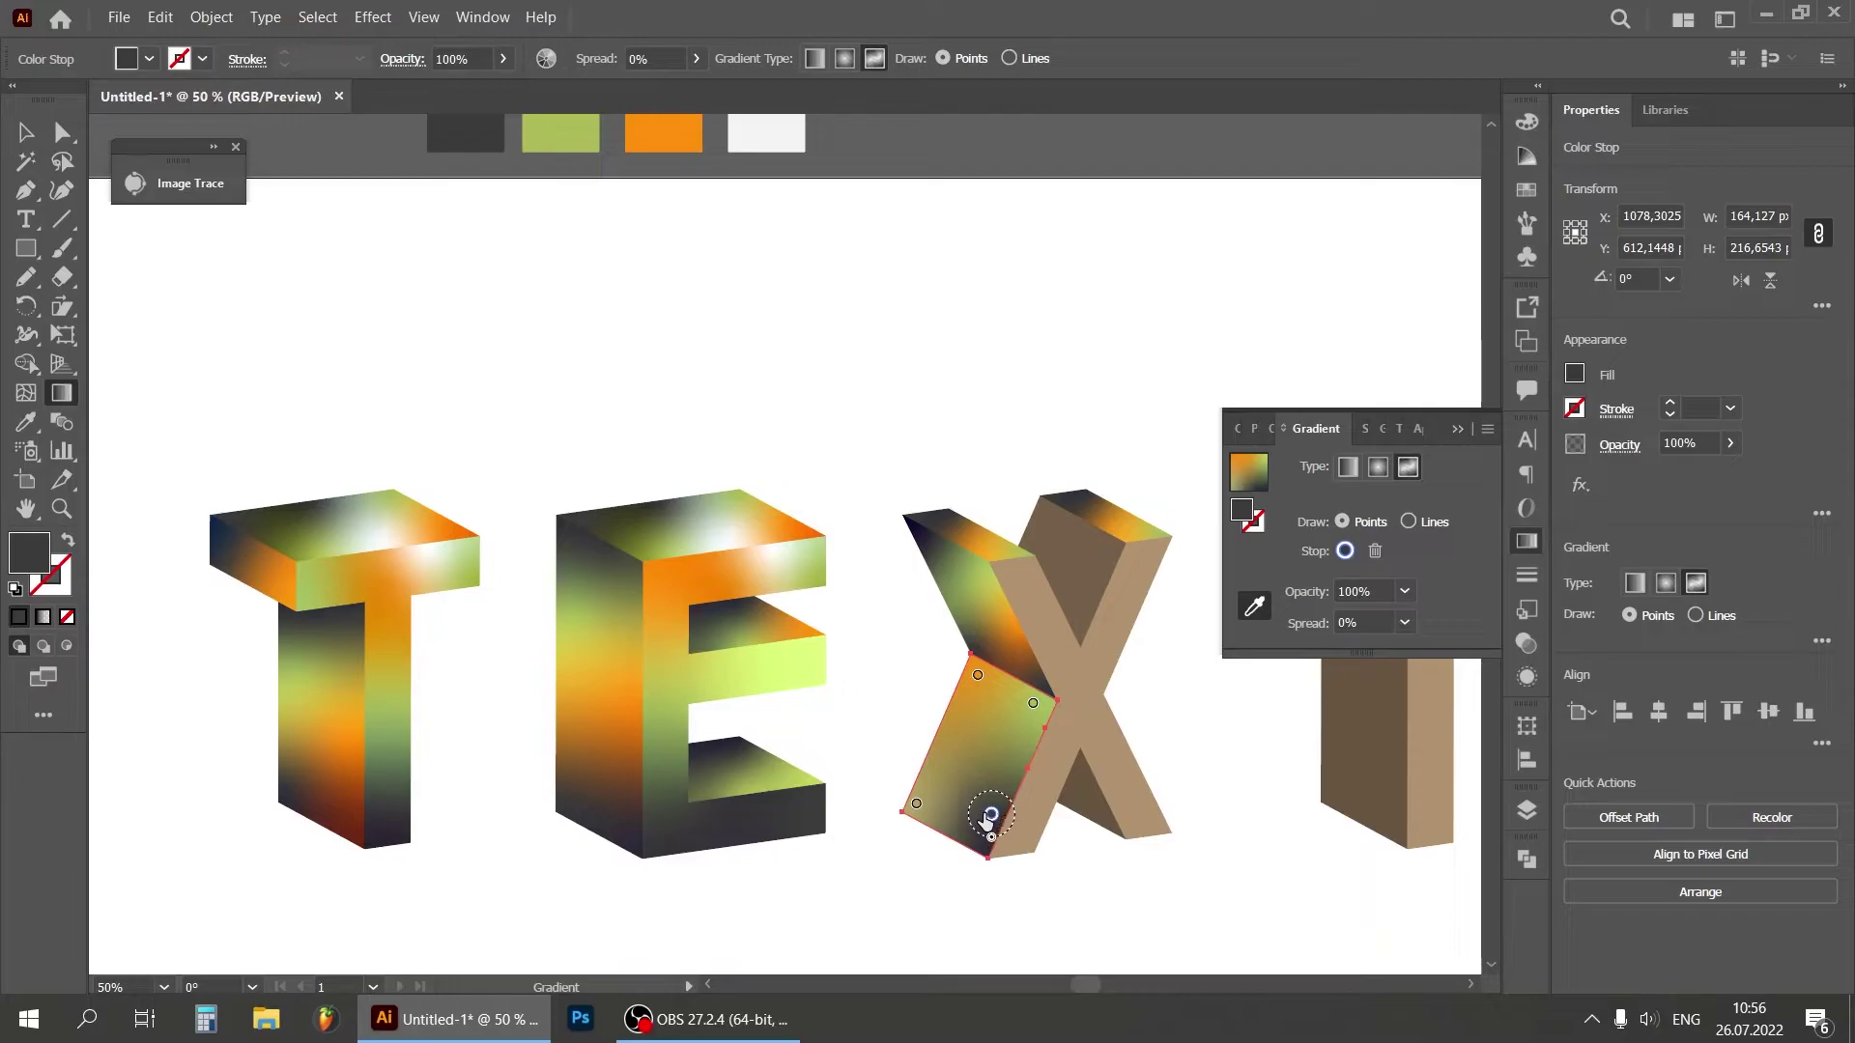
{"action": "left_click", "coordinate": [978, 675]}
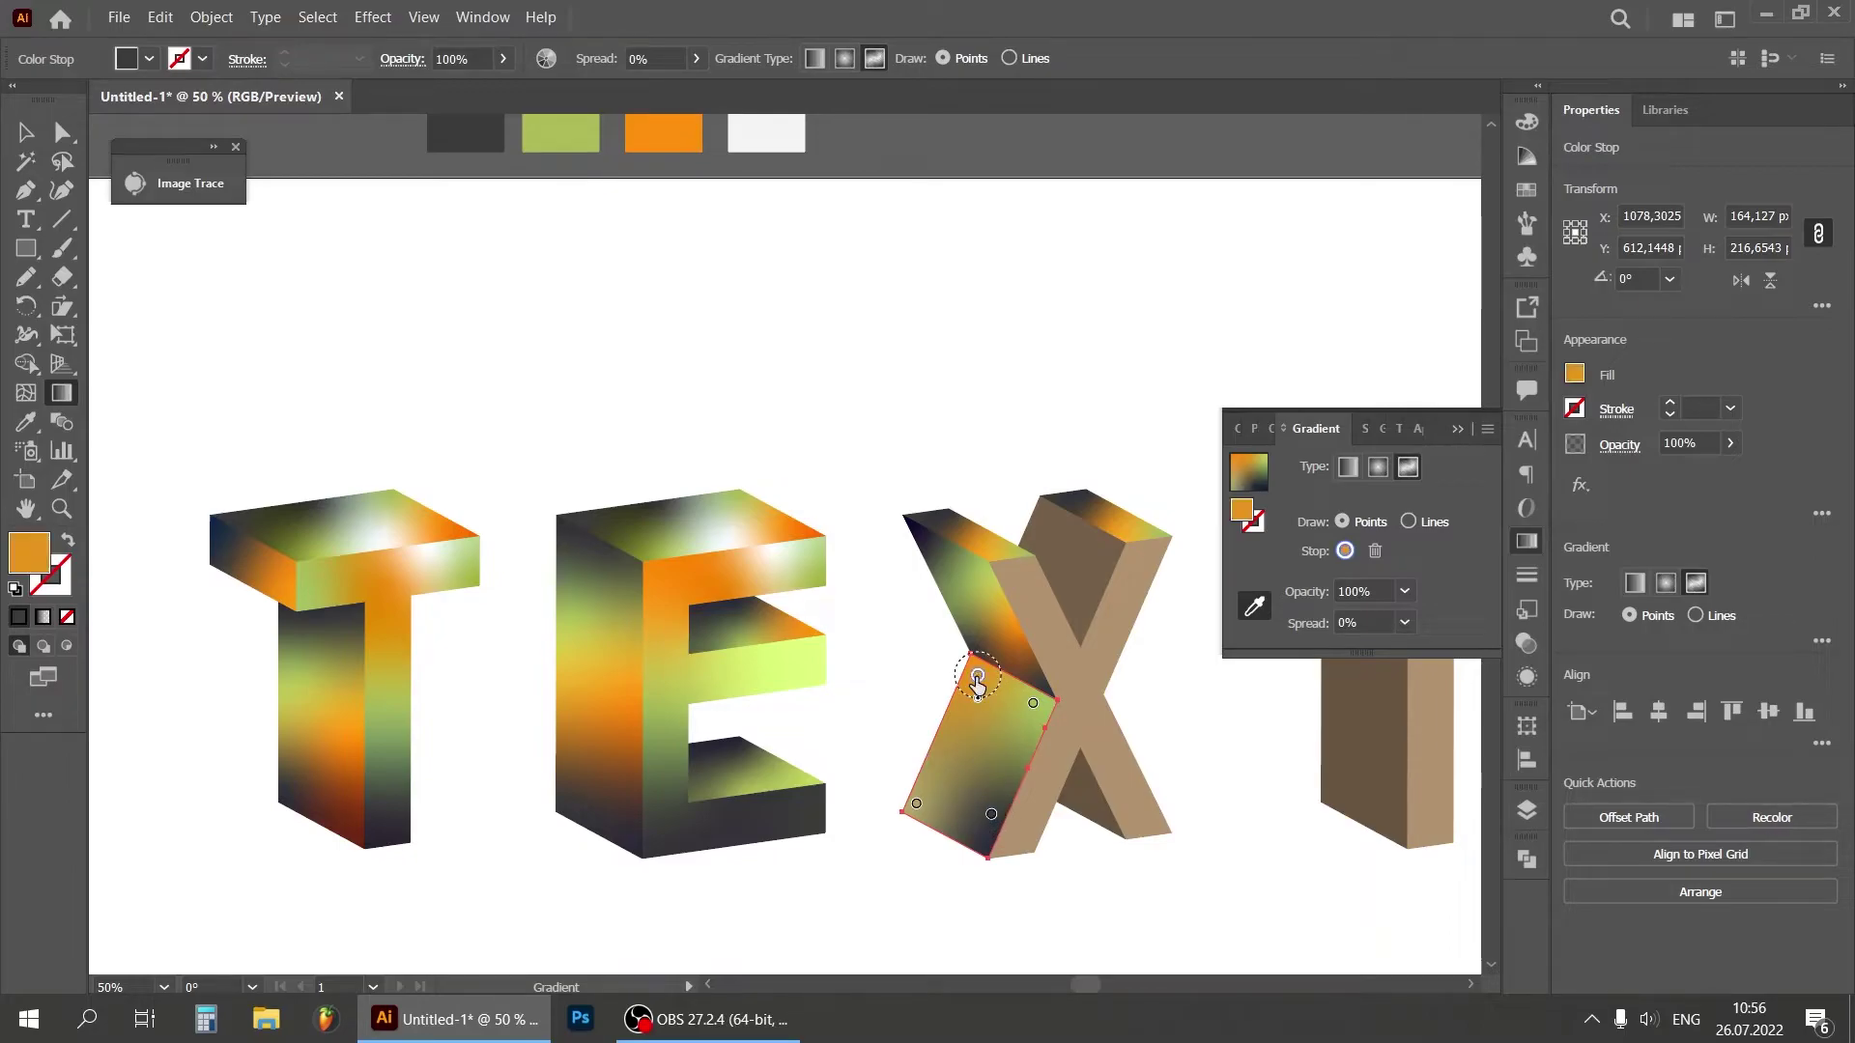
{"action": "left_click_drag", "start_coordinate": [977, 675], "coordinate": [998, 749]}
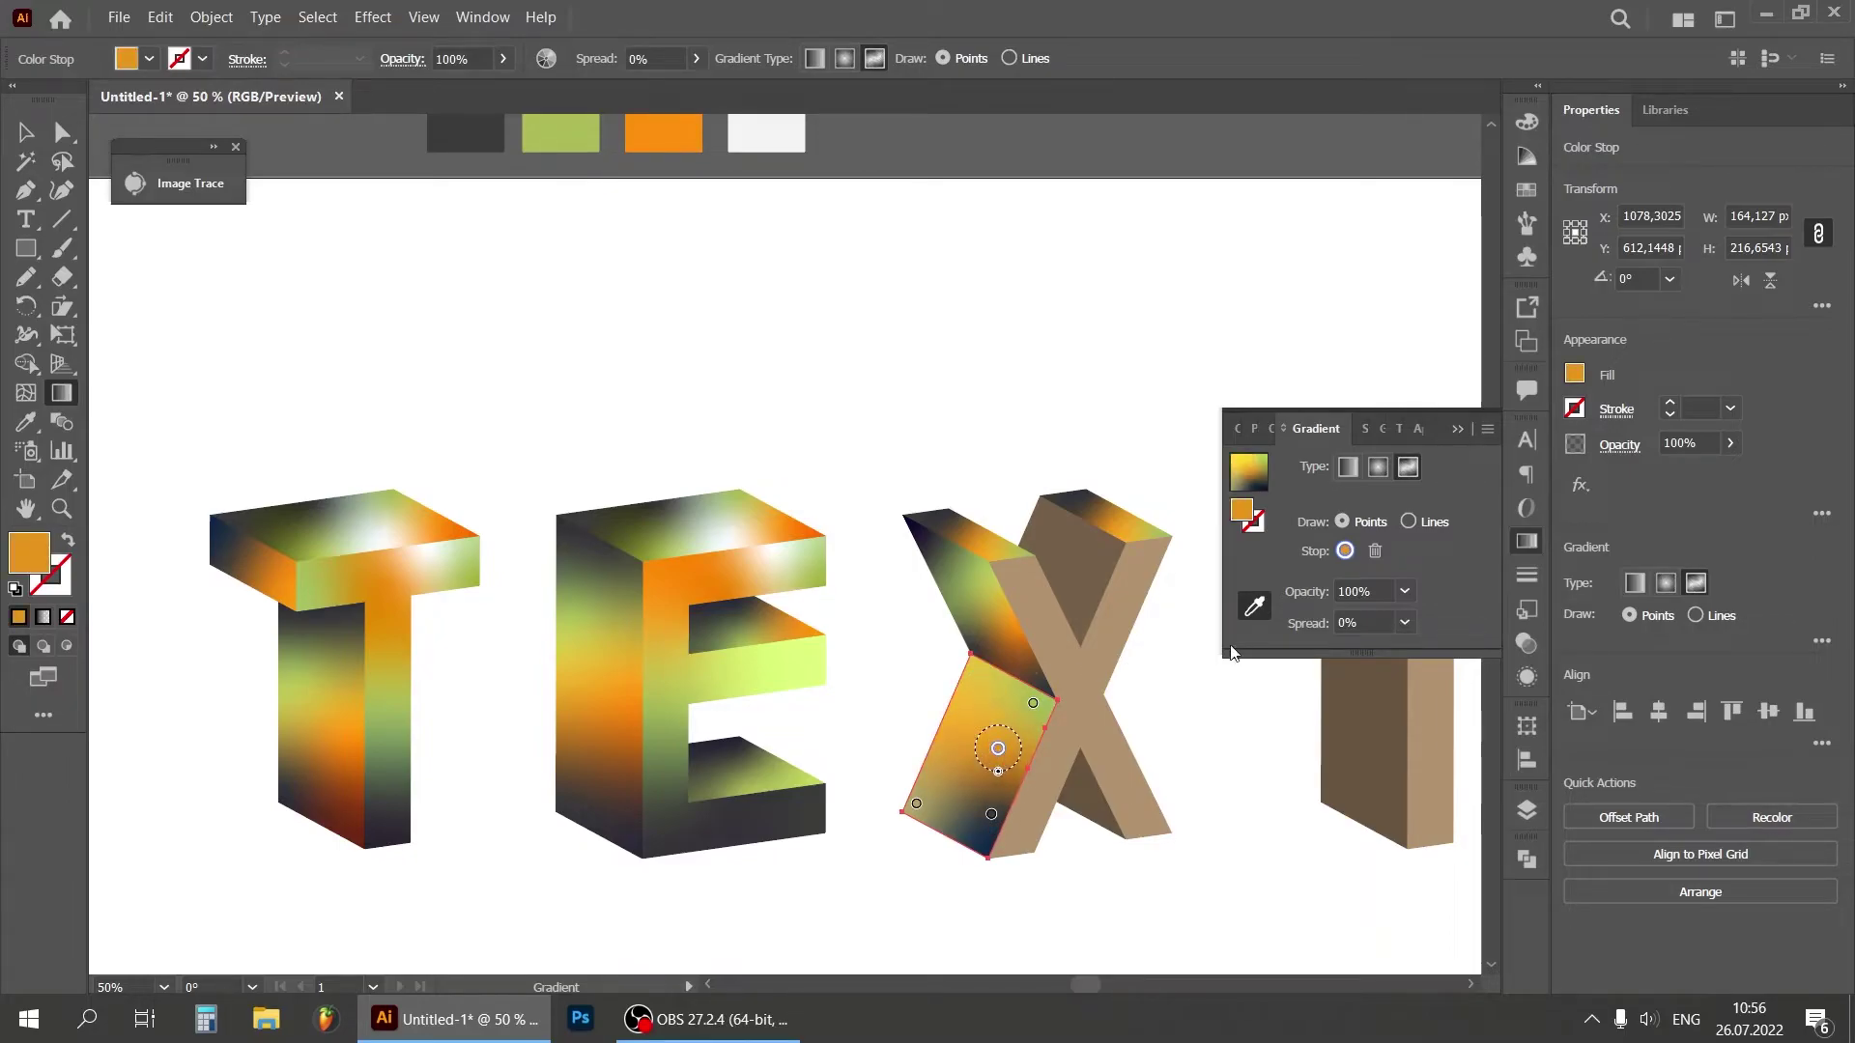
{"action": "left_click", "coordinate": [1255, 611]}
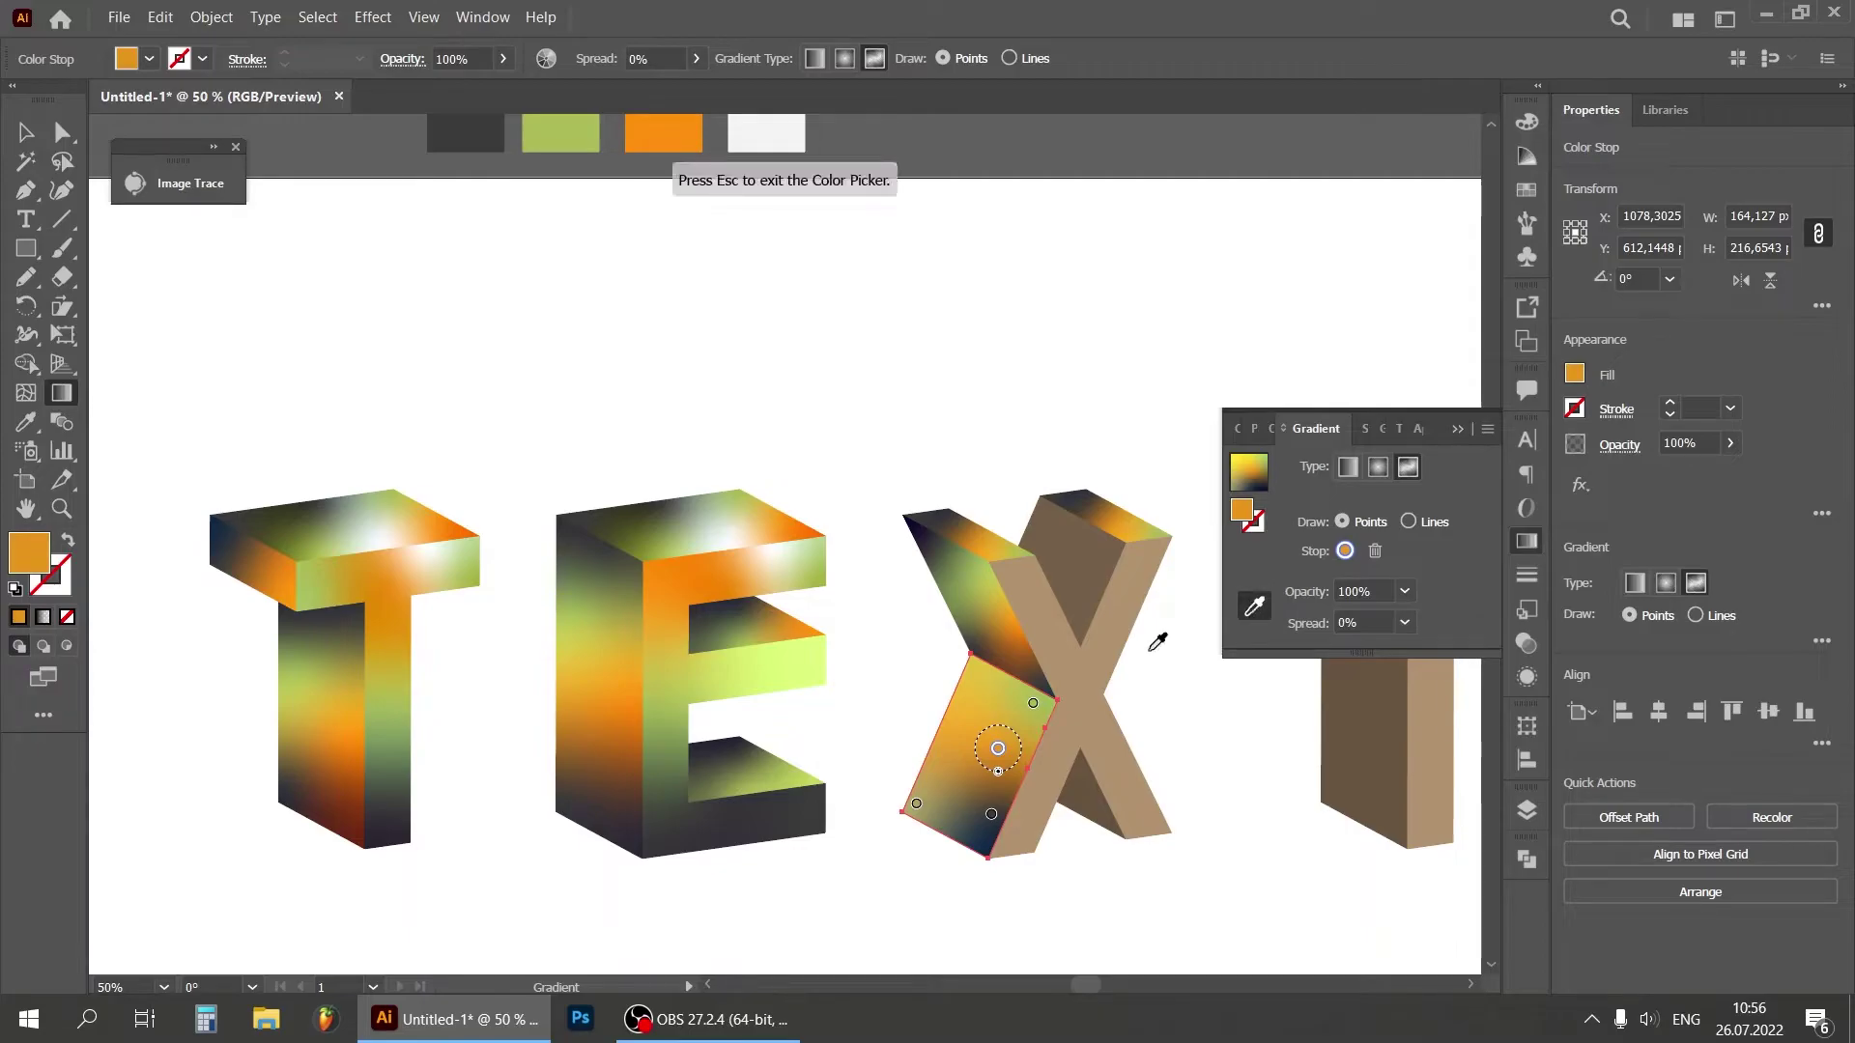
{"action": "left_click", "coordinate": [1256, 606]}
Step: Add a dark grey point near the top and turn the lower-left point brighter green
{"action": "left_click_drag", "start_coordinate": [989, 680], "coordinate": [972, 667]}
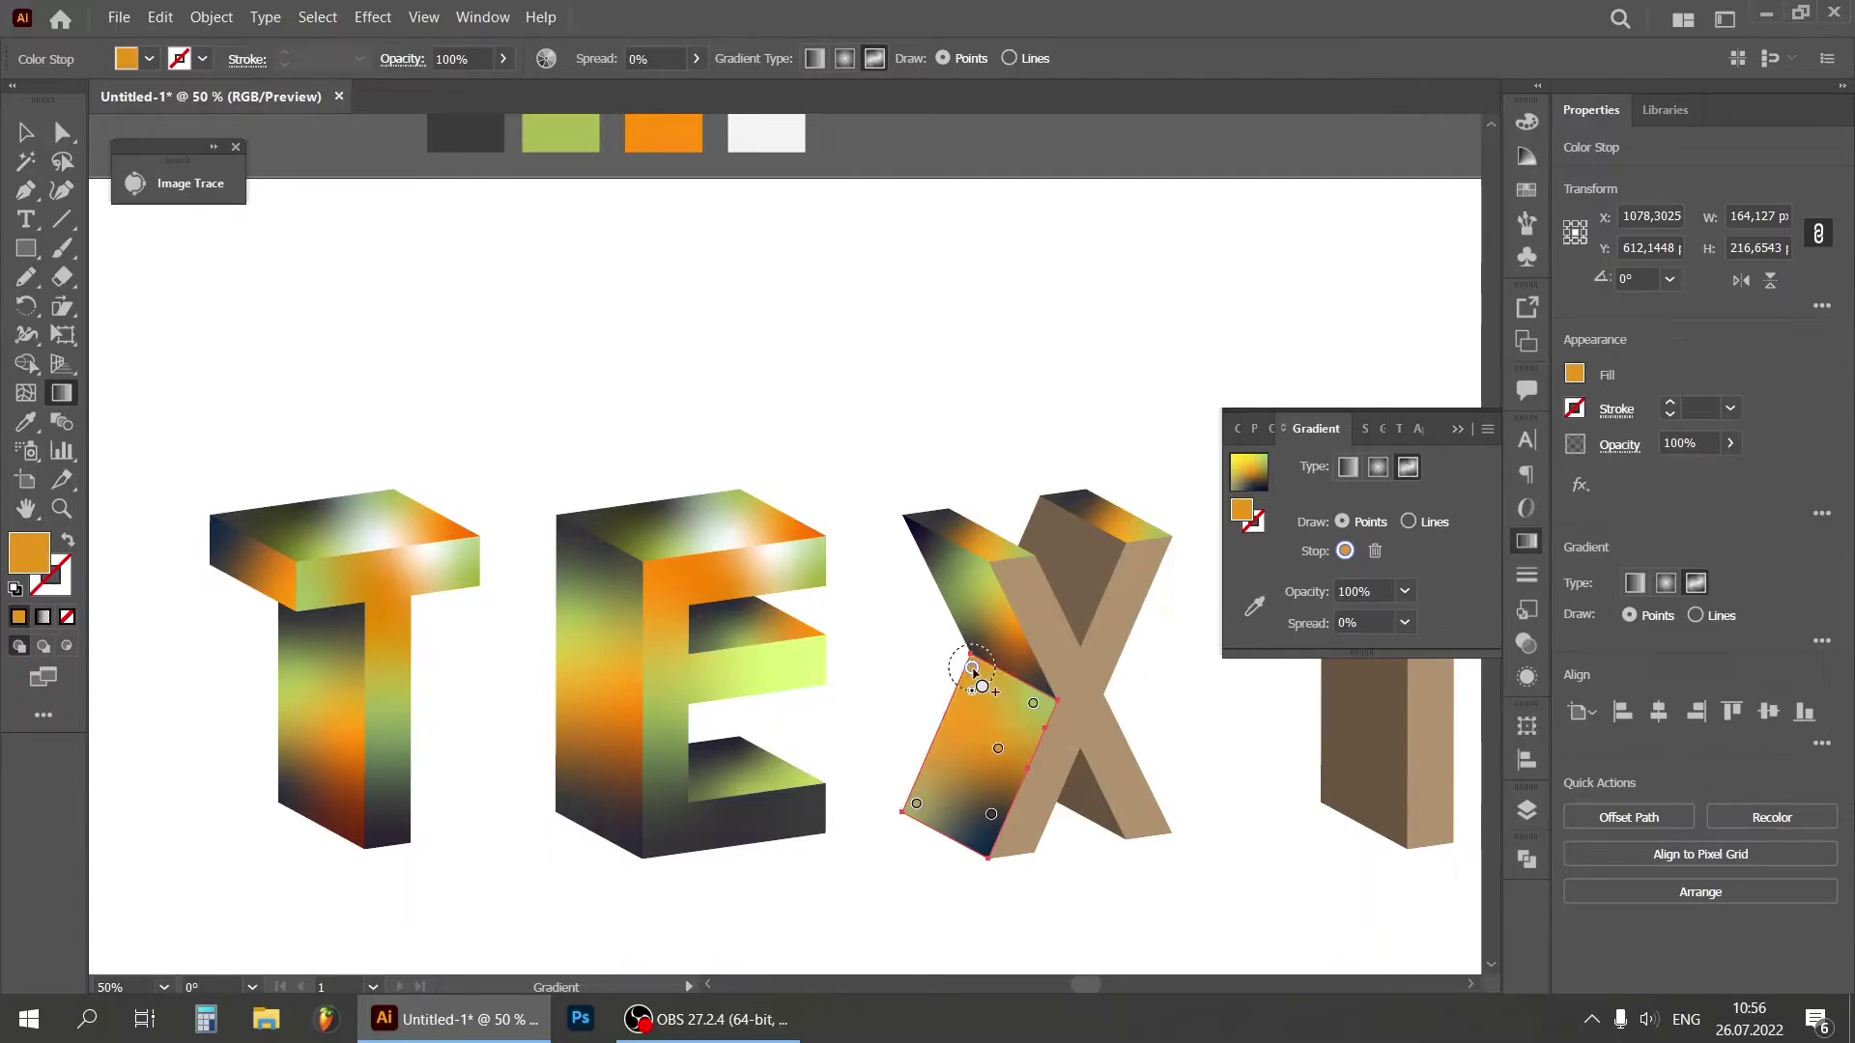
{"action": "left_click", "coordinate": [1254, 605]}
{"action": "left_click", "coordinate": [466, 133]}
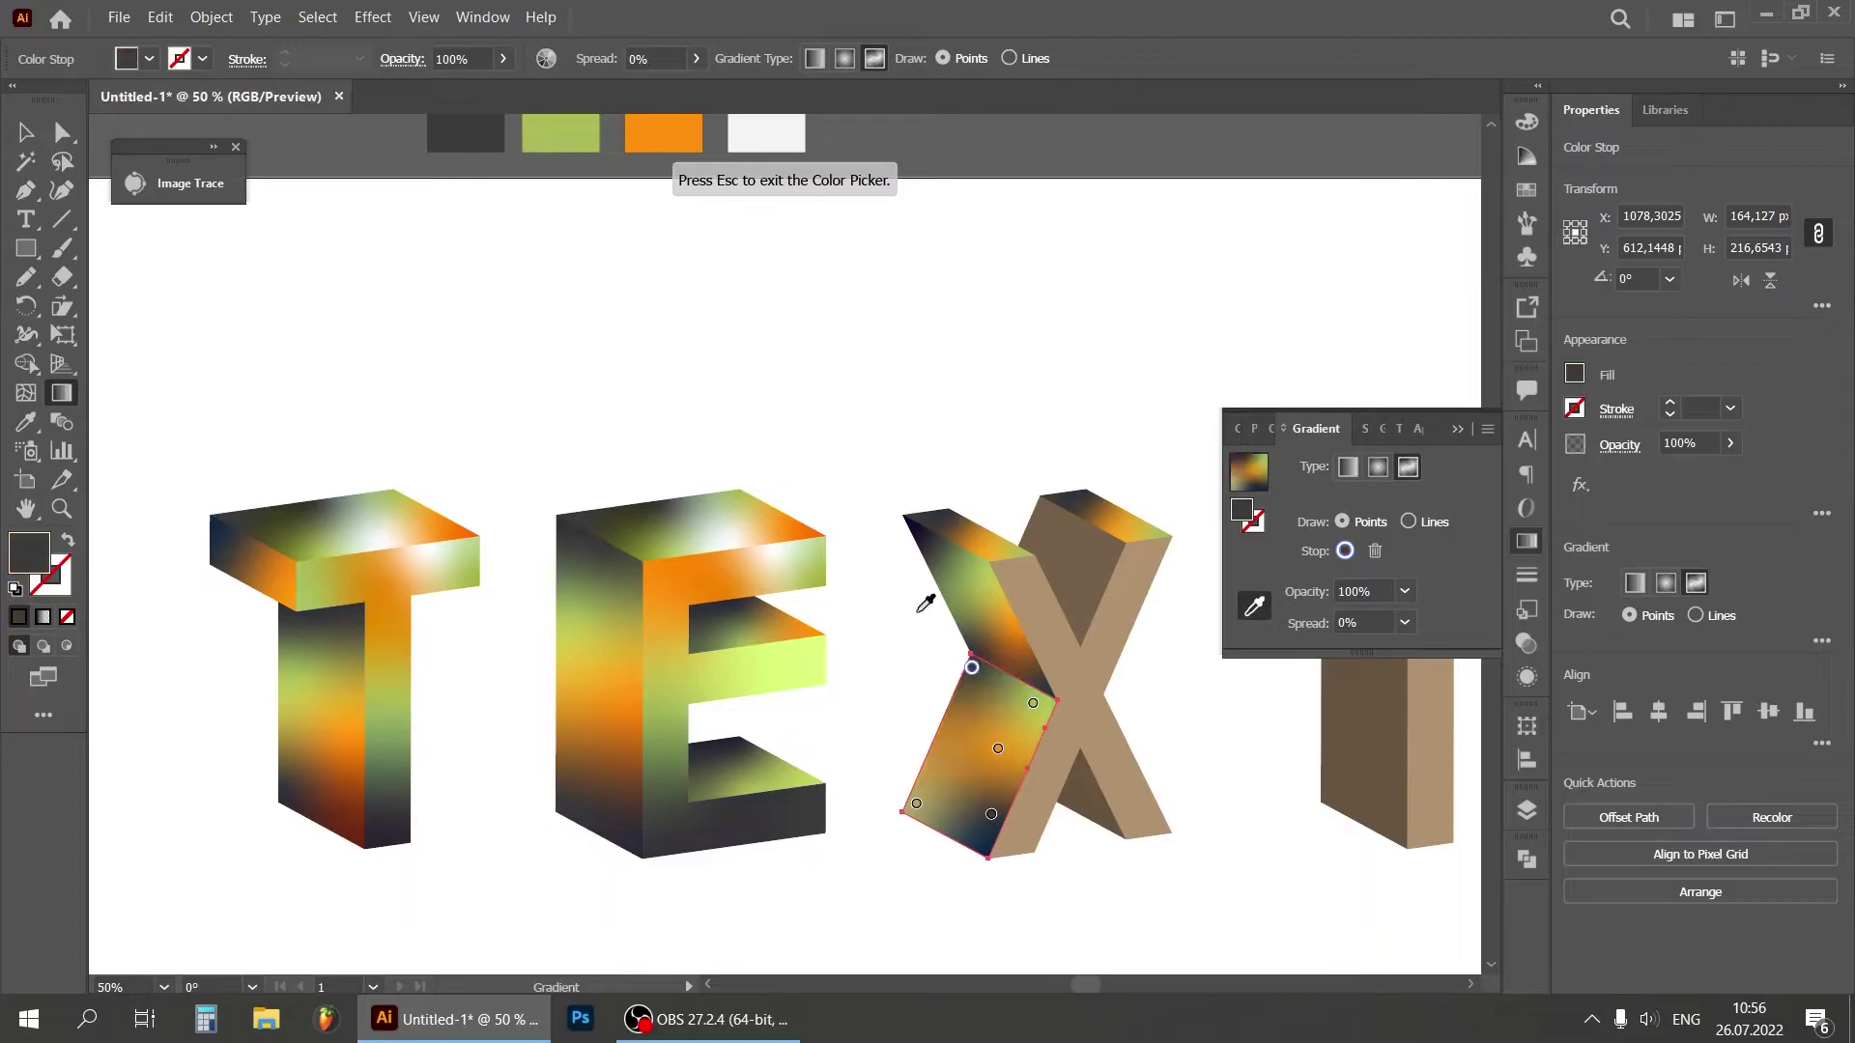
{"action": "mouse_move", "coordinate": [972, 667]}
{"action": "left_mouse_down"}
{"action": "mouse_move", "coordinate": [1027, 696]}
{"action": "mouse_move", "coordinate": [1029, 720]}
{"action": "left_mouse_up"}
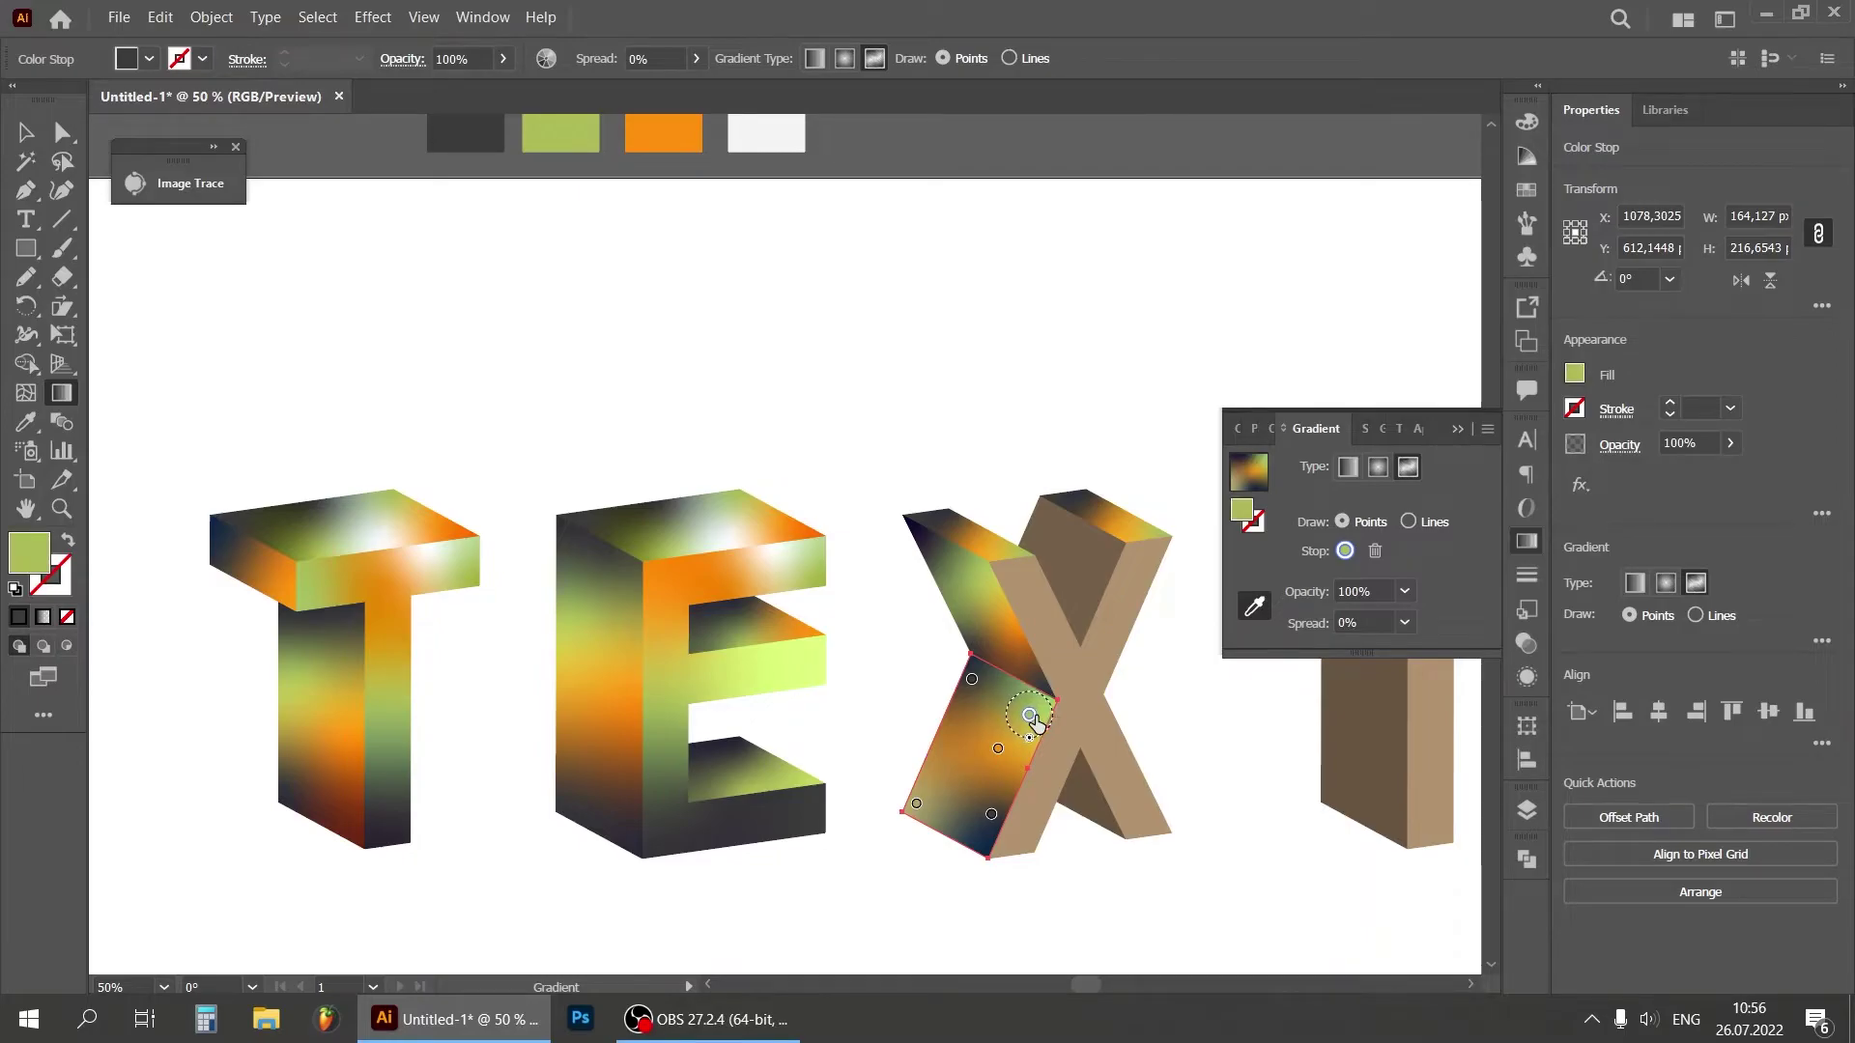
{"action": "left_click", "coordinate": [915, 805]}
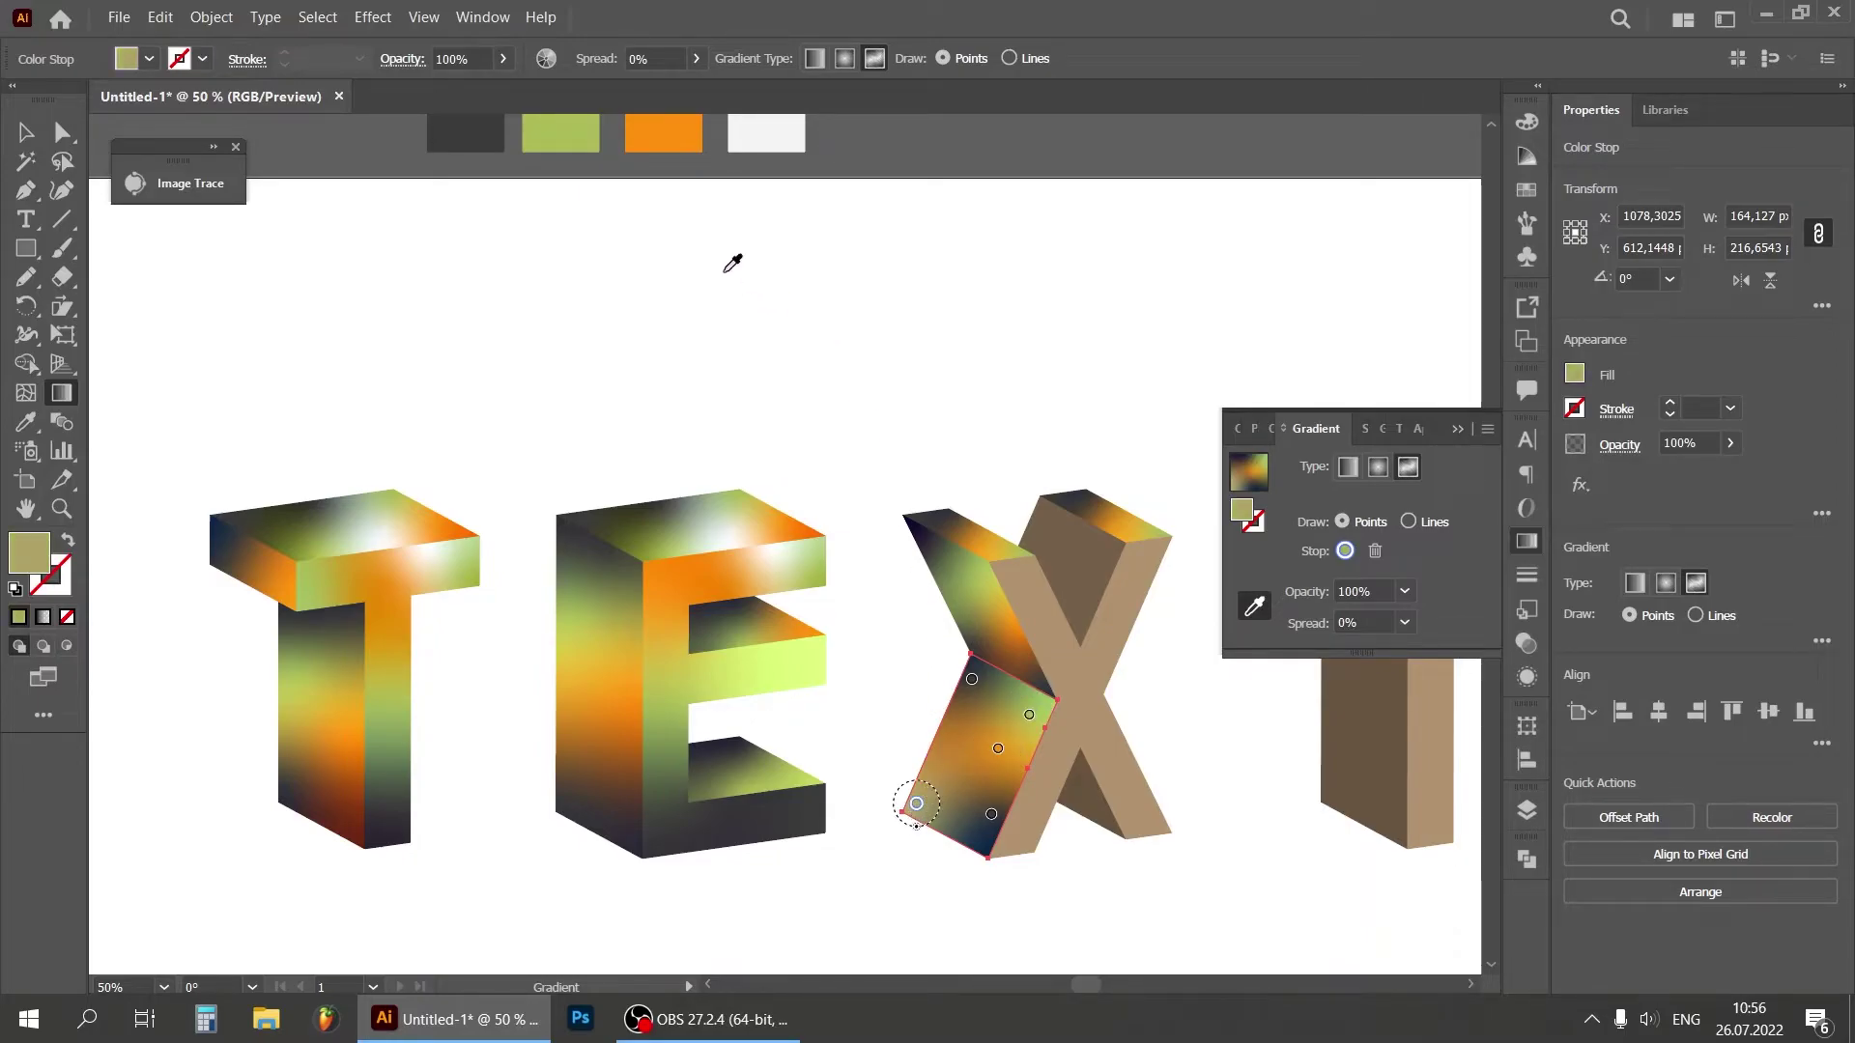
{"action": "left_click", "coordinate": [592, 132]}
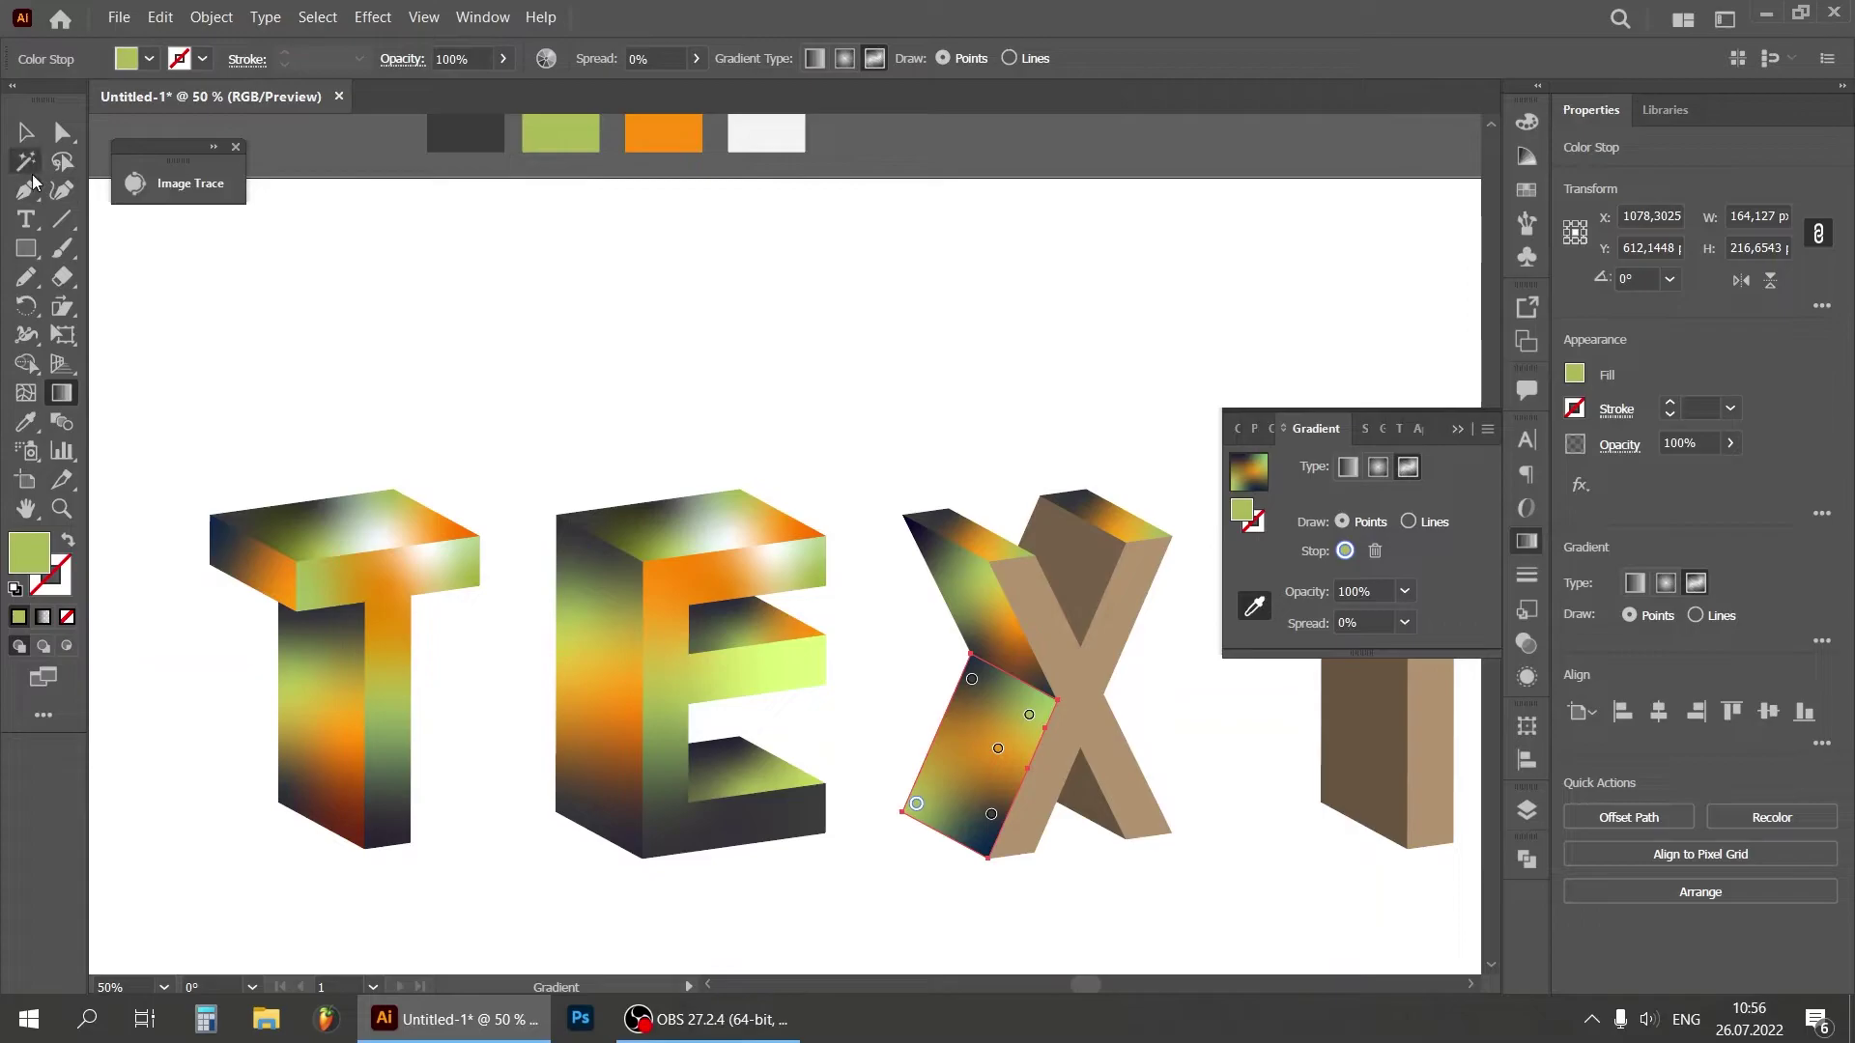
{"action": "left_click", "coordinate": [25, 131]}
Step: Copy the left face's multicolour gradient onto the X's top face
{"action": "left_click", "coordinate": [839, 264]}
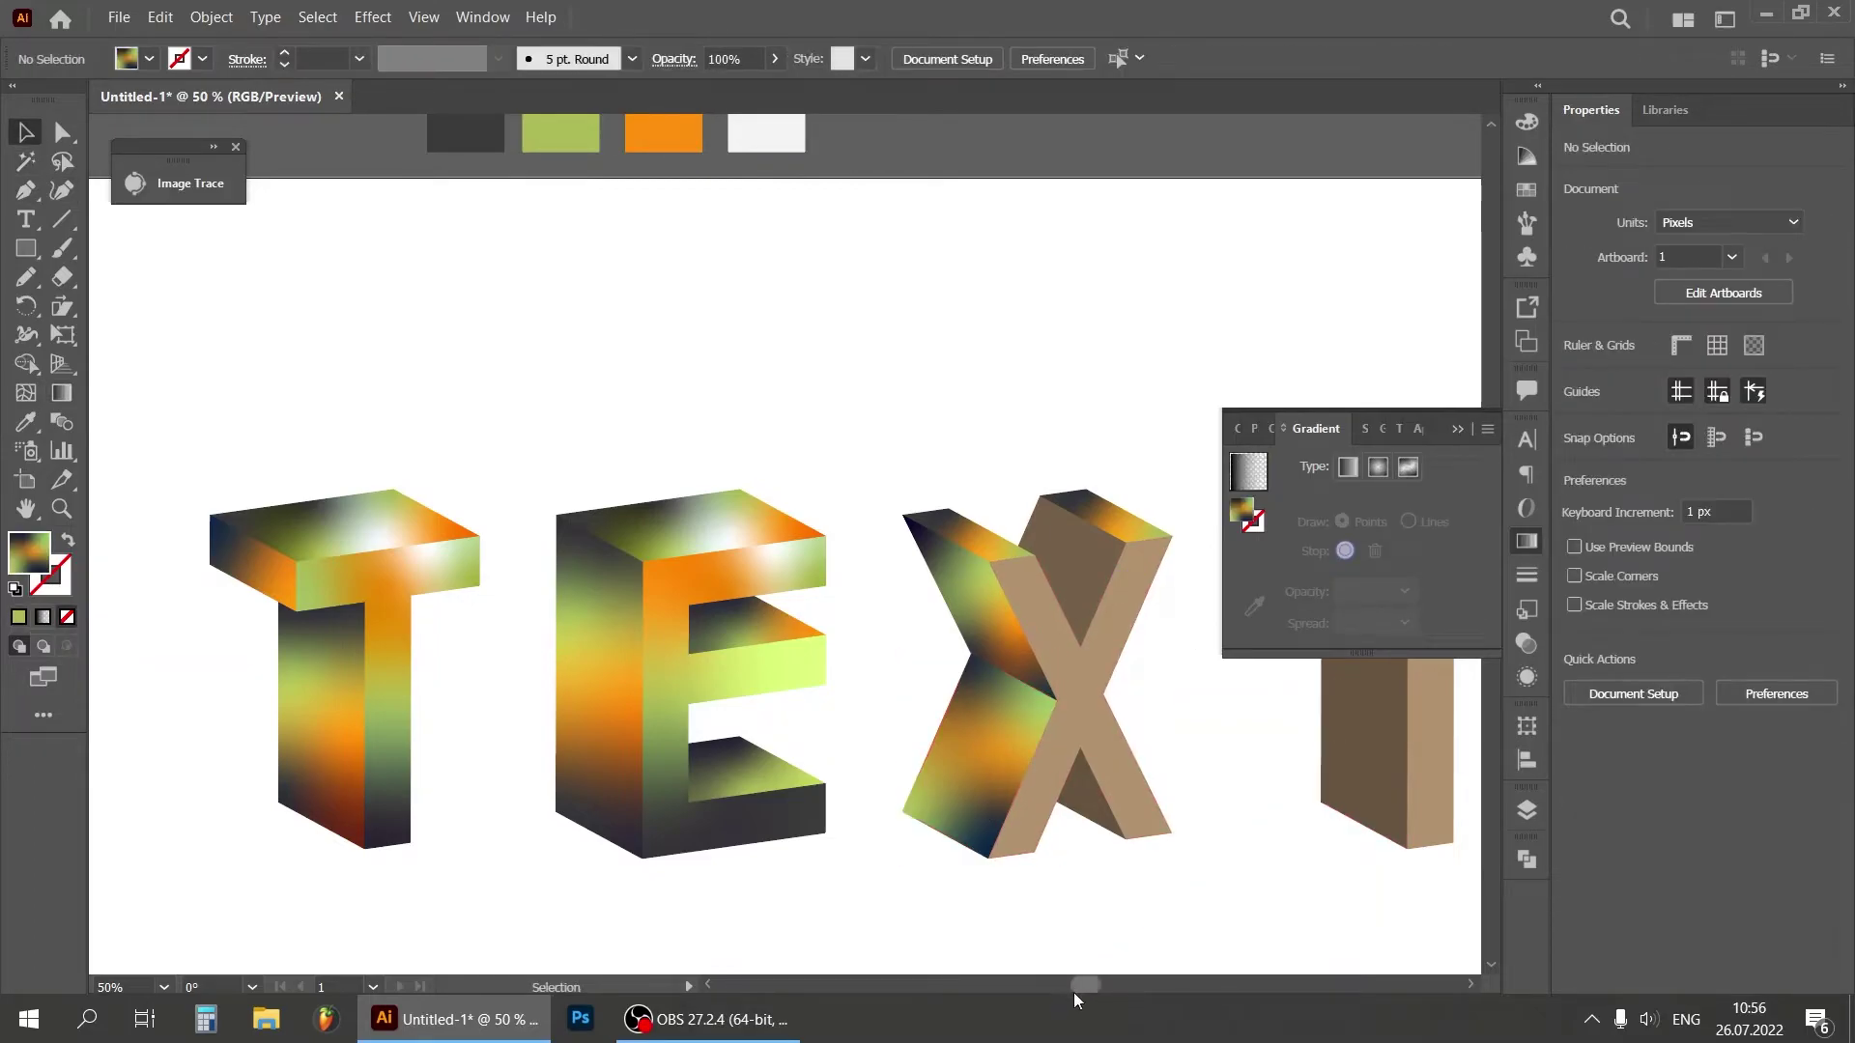
{"action": "left_click_drag", "start_coordinate": [1083, 985], "coordinate": [1088, 986]}
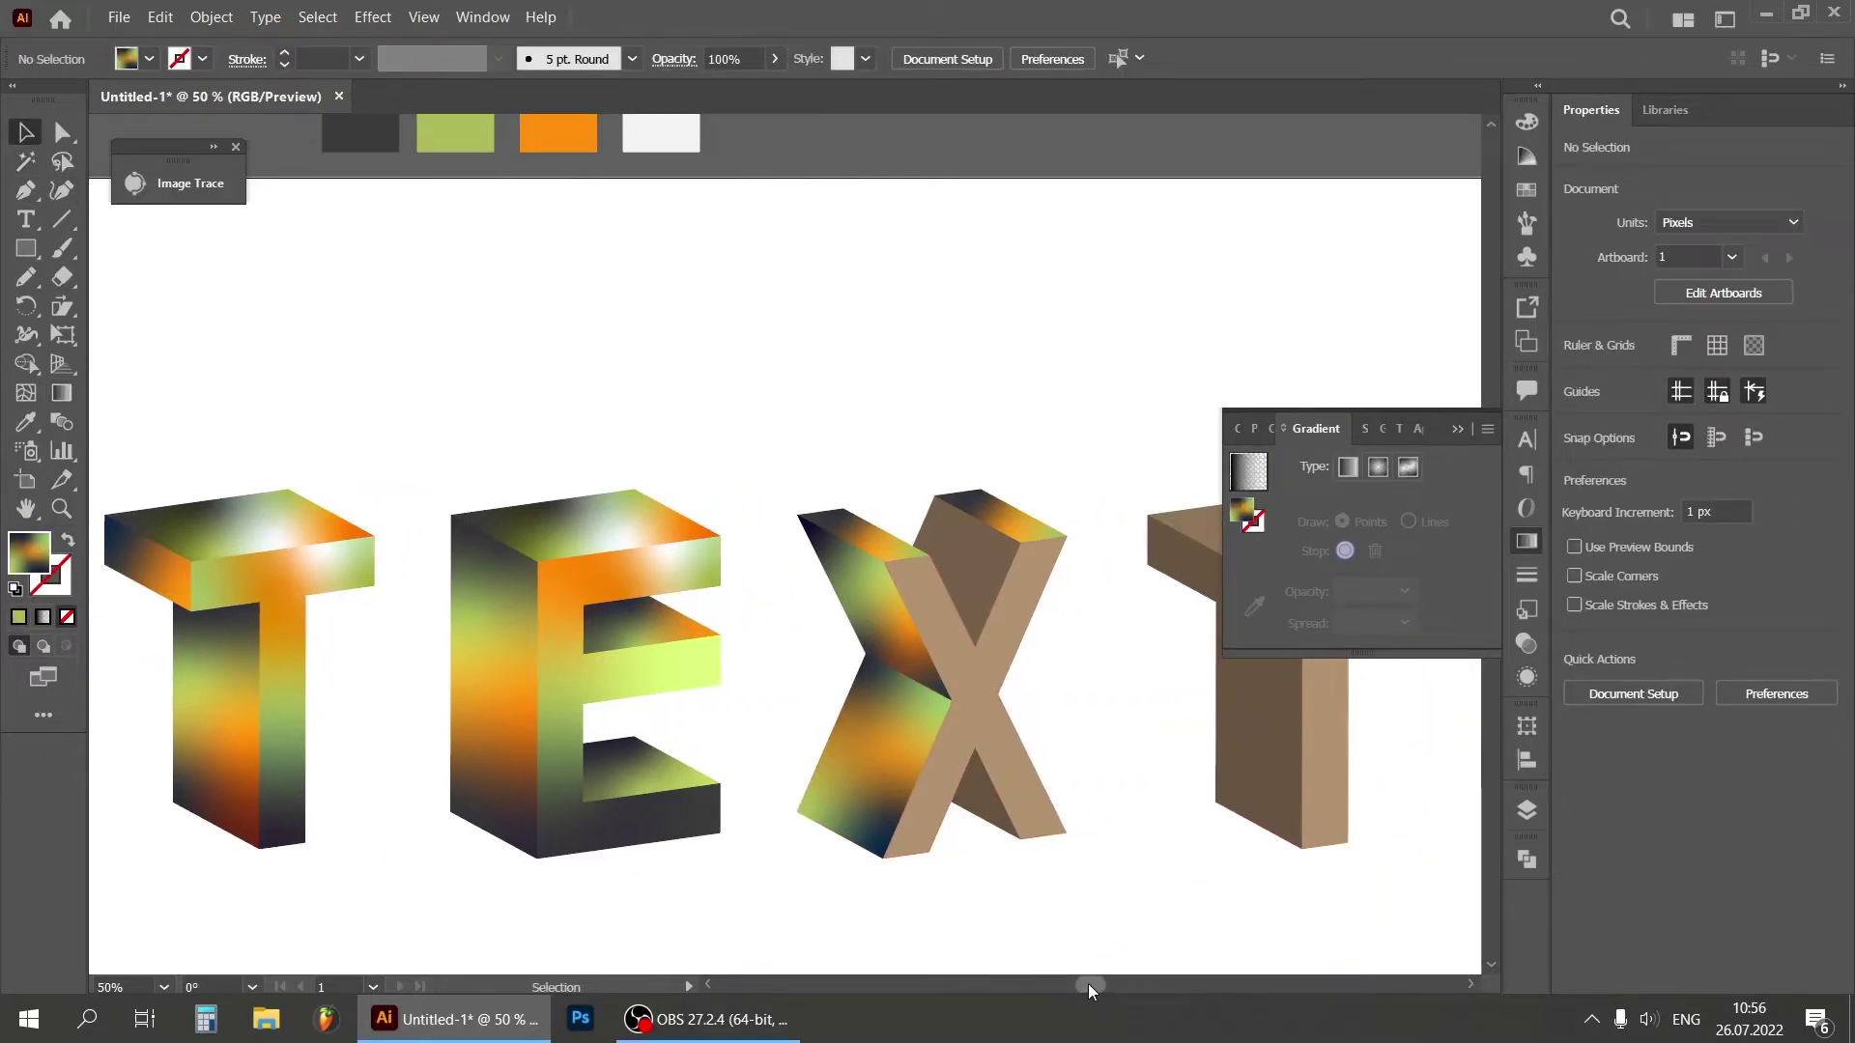
{"action": "left_click", "coordinate": [1458, 428]}
{"action": "left_click", "coordinate": [953, 553]}
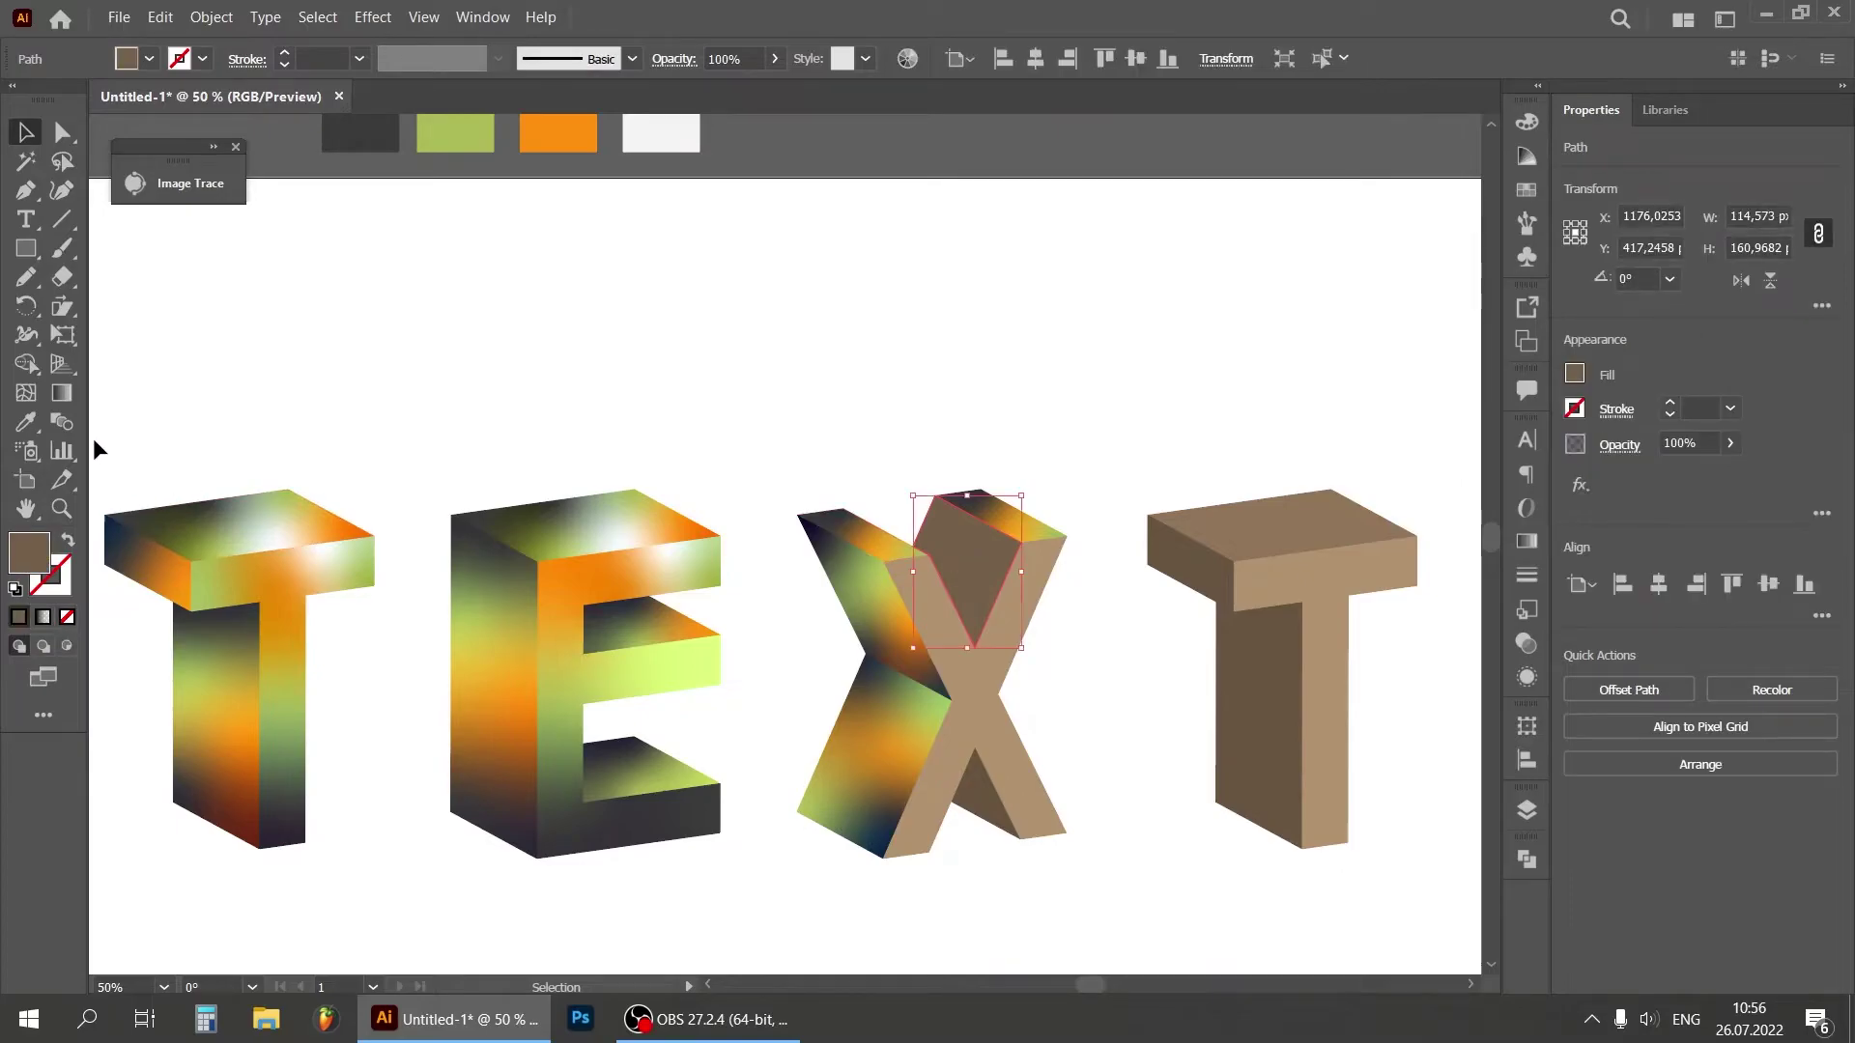
{"action": "left_click", "coordinate": [26, 422]}
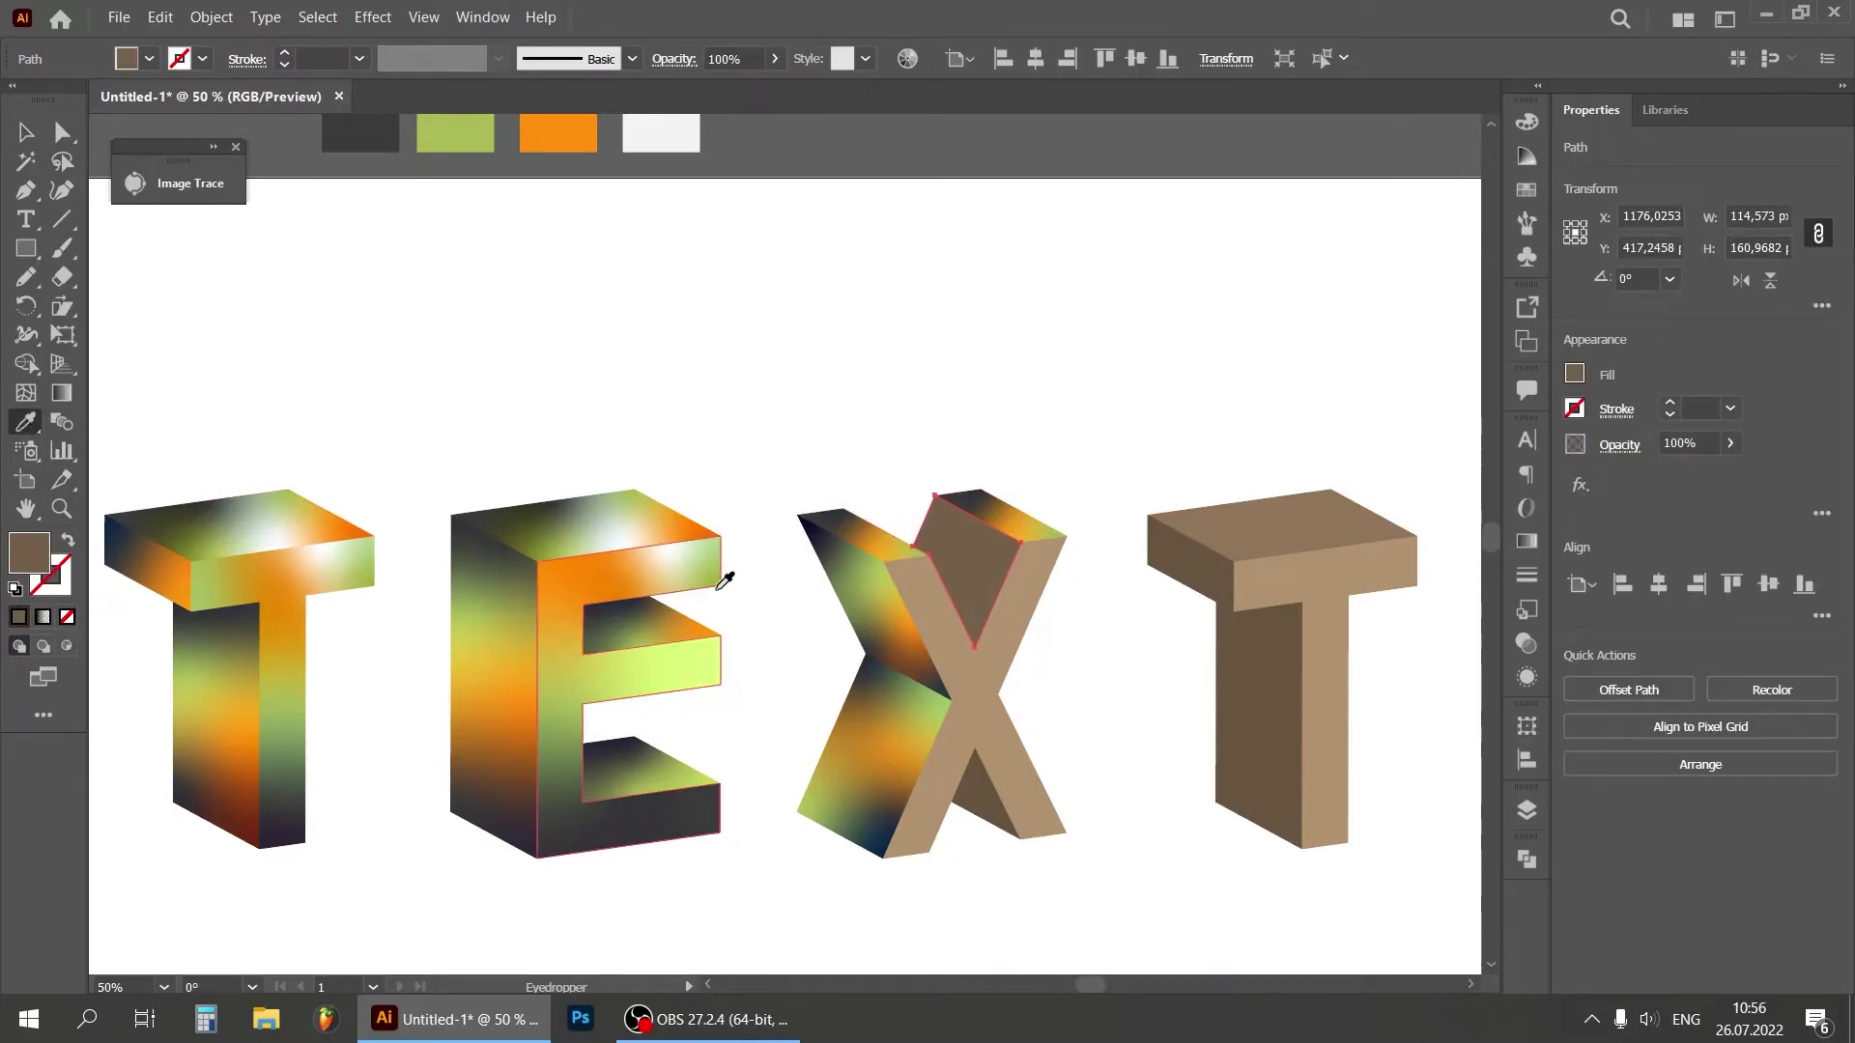
{"action": "left_click", "coordinate": [897, 604]}
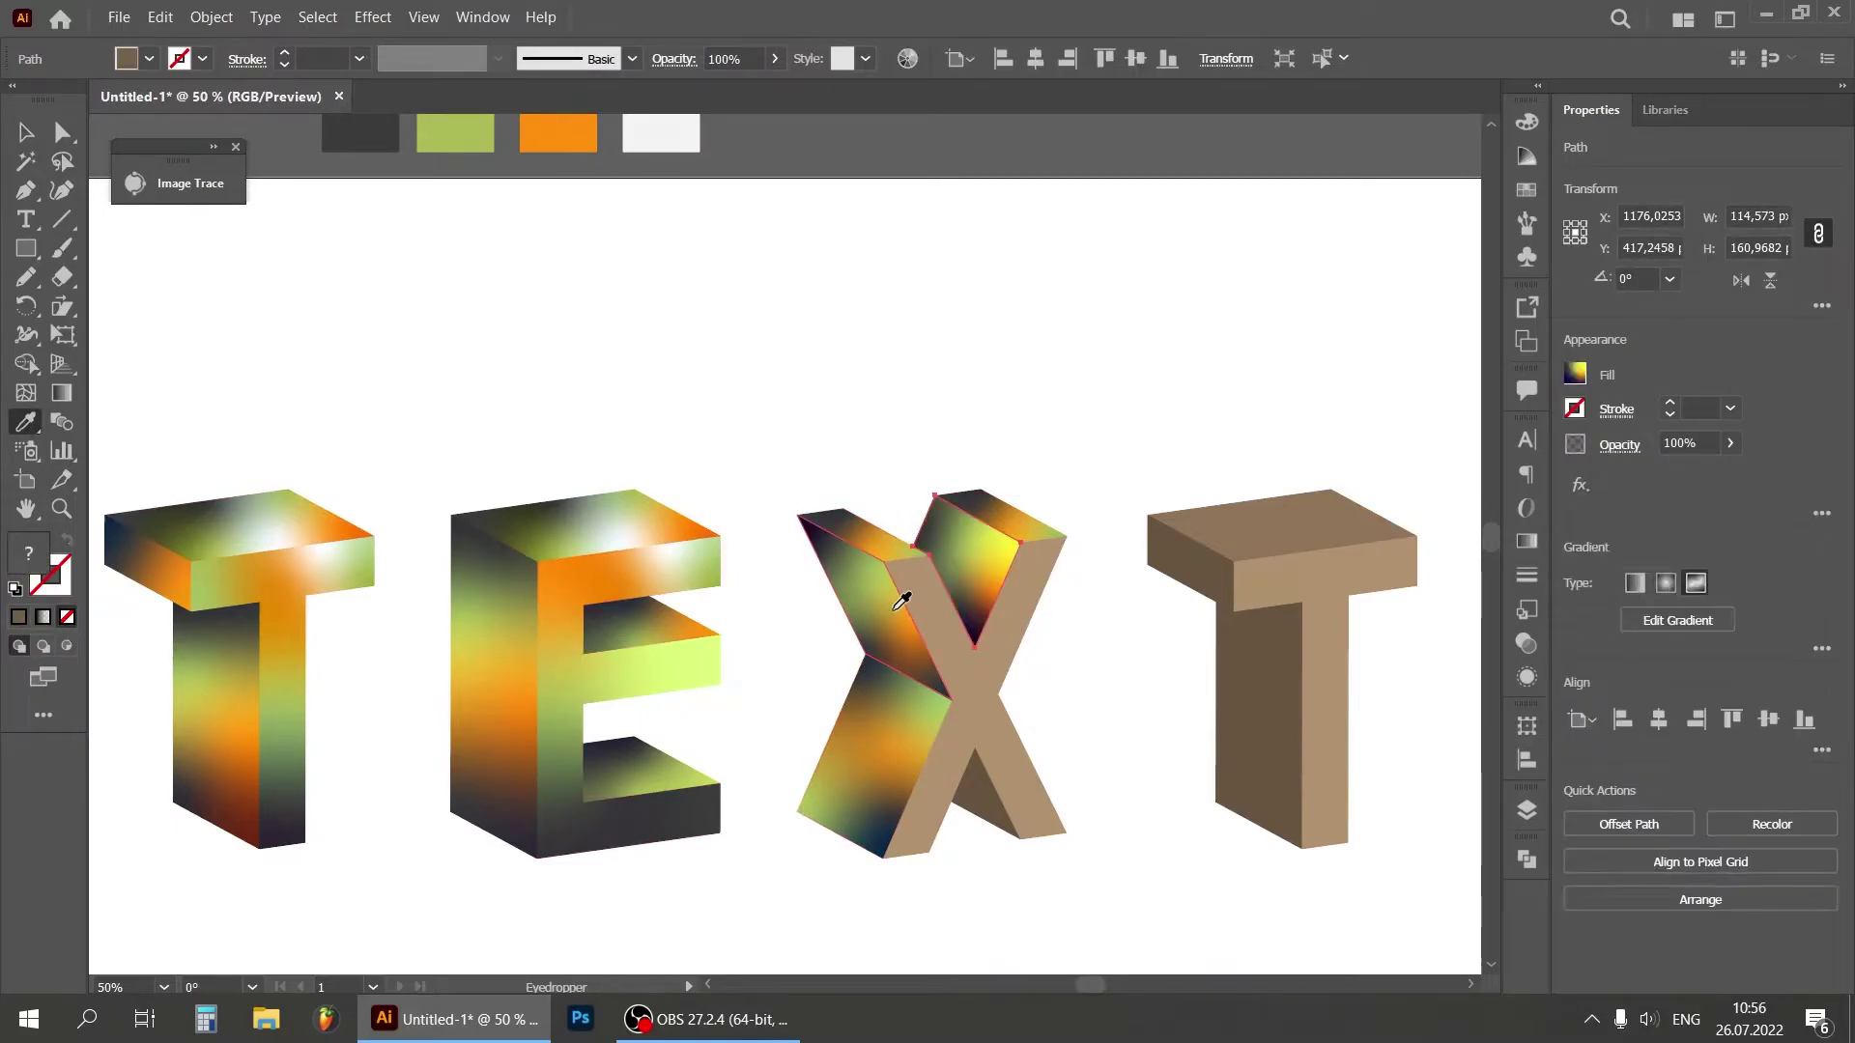
Step: Reposition the freeform colour points, including the green one, on the X's top face
{"action": "key", "text": "g"}
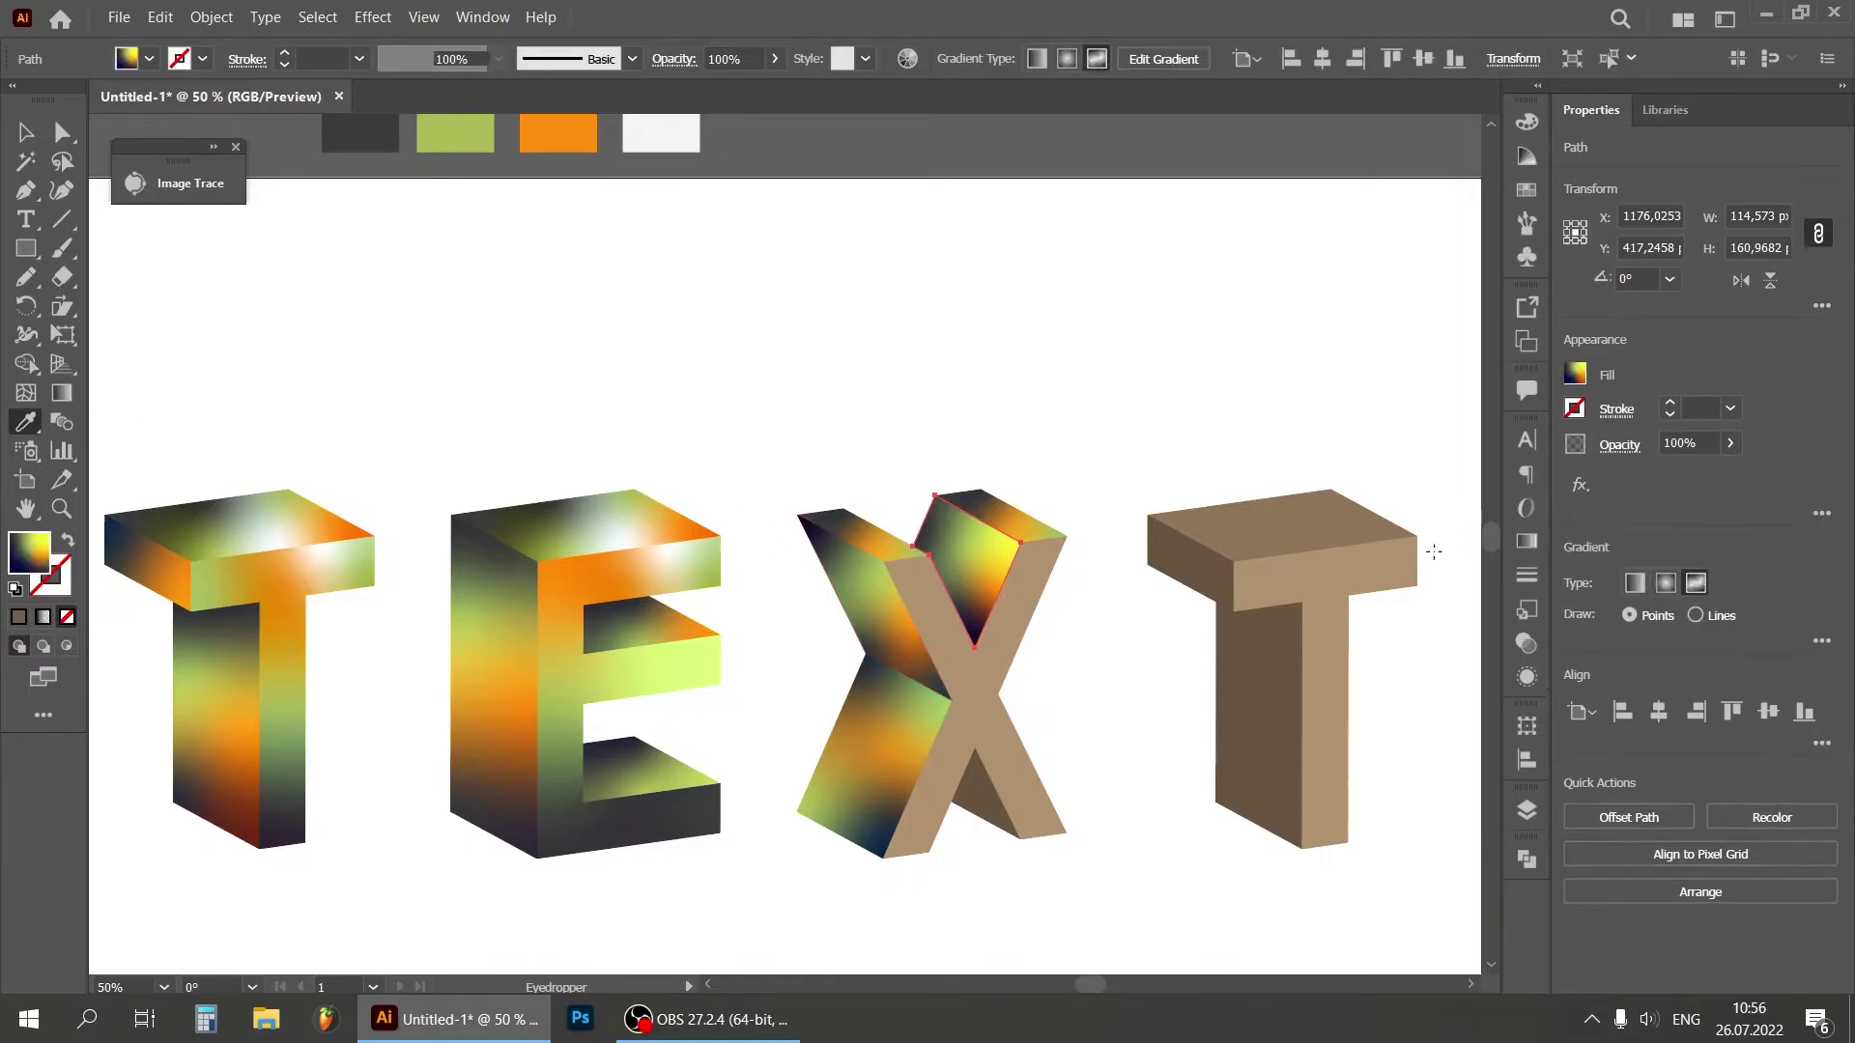
{"action": "left_click", "coordinate": [1527, 539]}
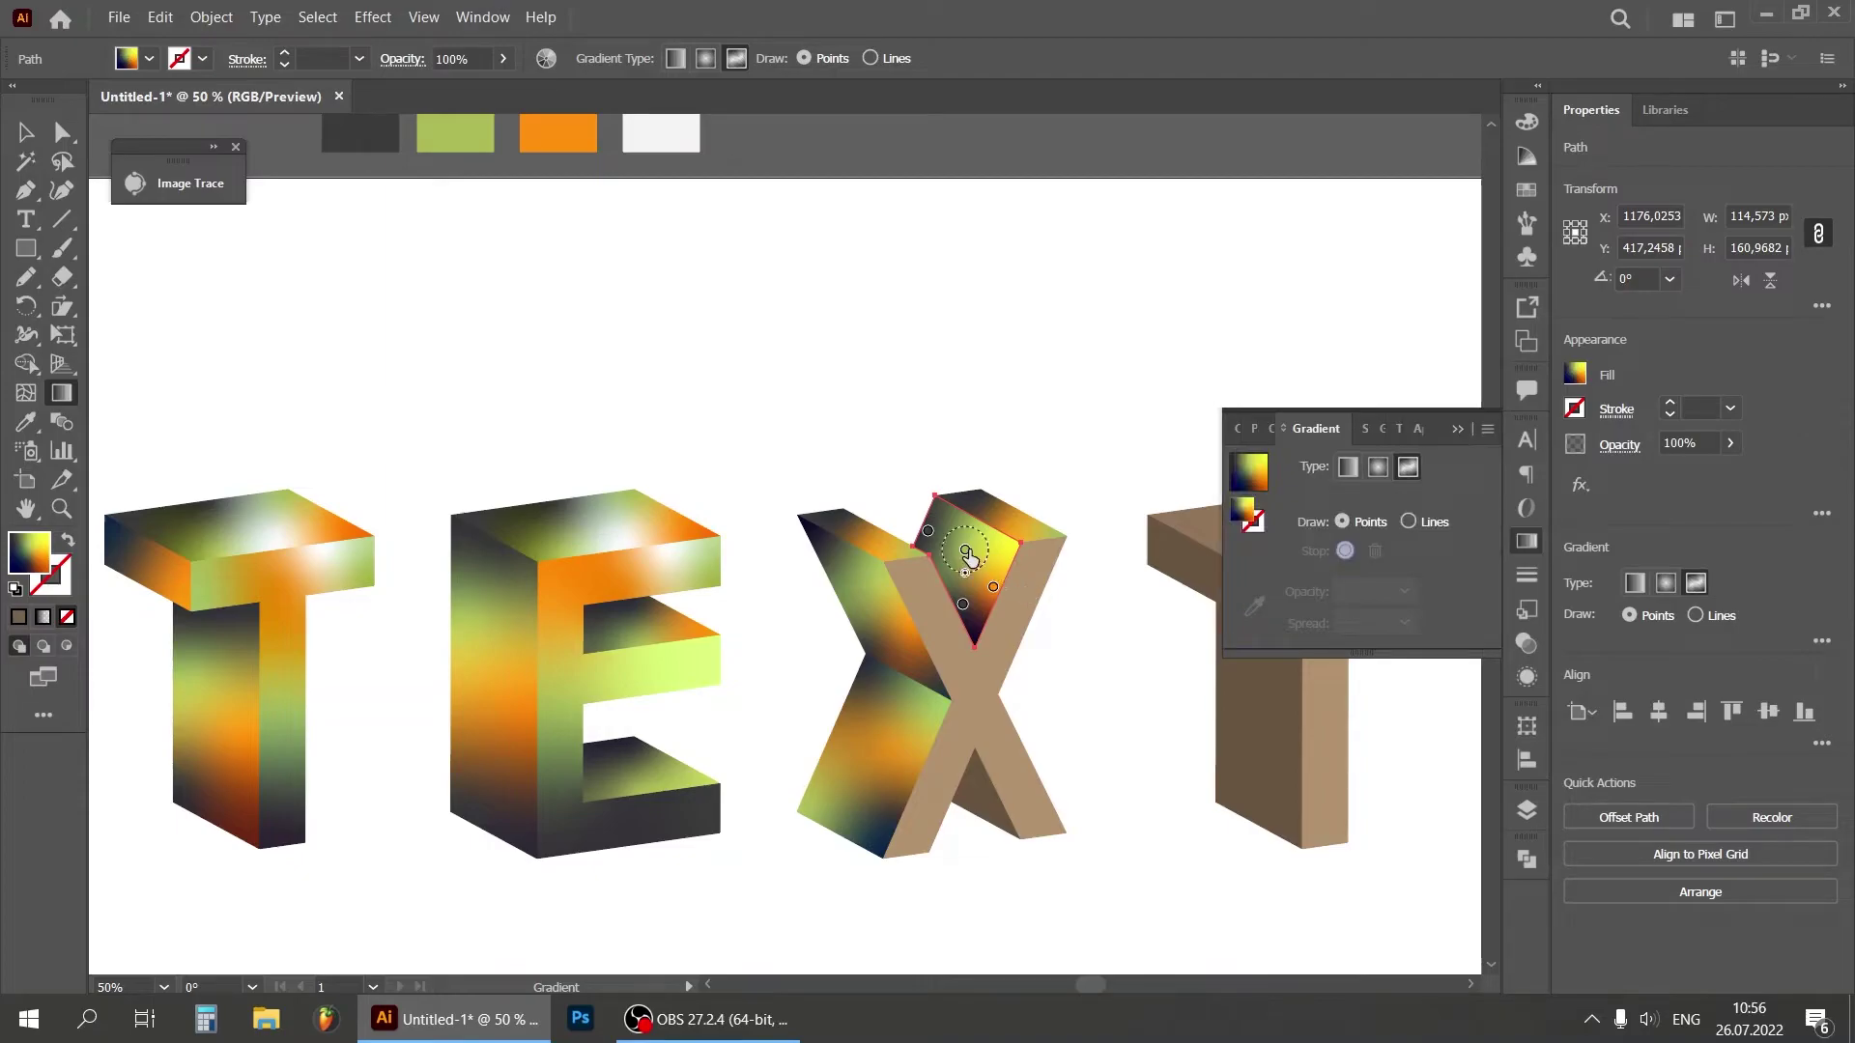
{"action": "left_click_drag", "start_coordinate": [984, 553], "coordinate": [987, 548]}
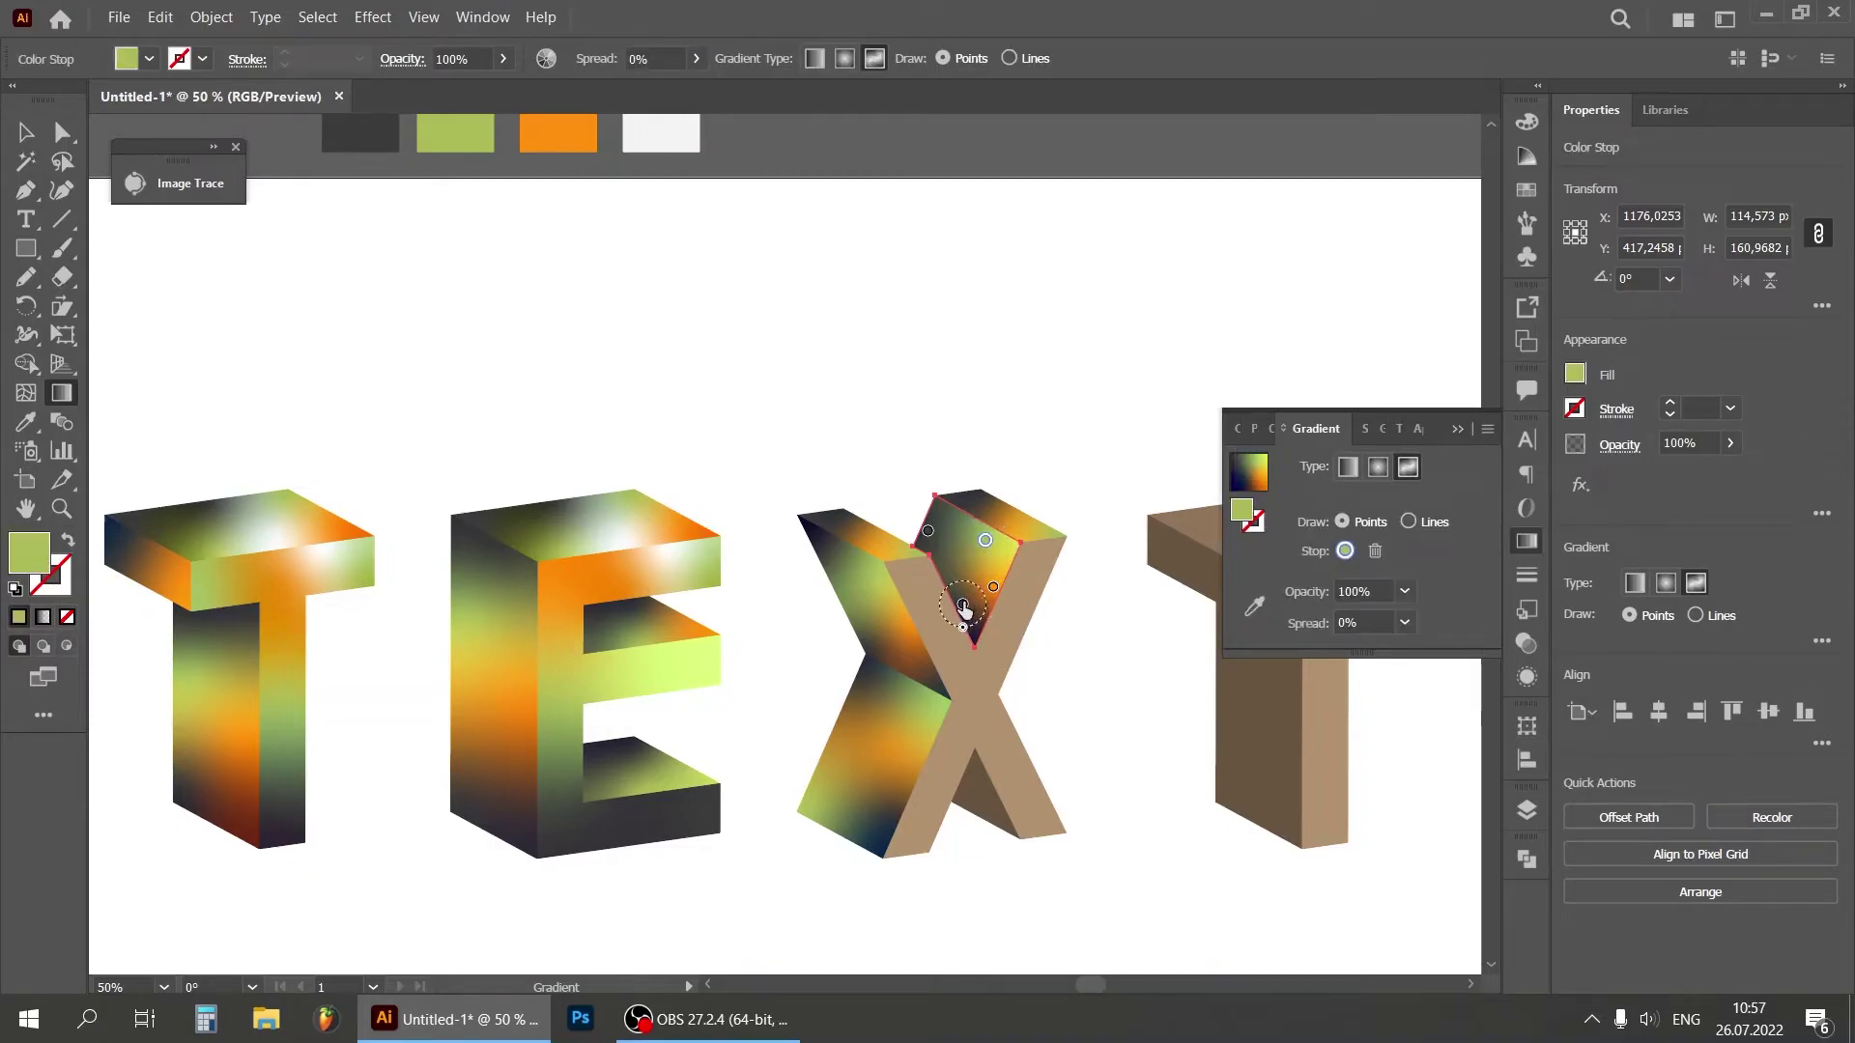
{"action": "mouse_move", "coordinate": [963, 603]}
{"action": "left_mouse_down"}
{"action": "mouse_move", "coordinate": [951, 583]}
{"action": "mouse_move", "coordinate": [960, 603]}
{"action": "left_mouse_up"}
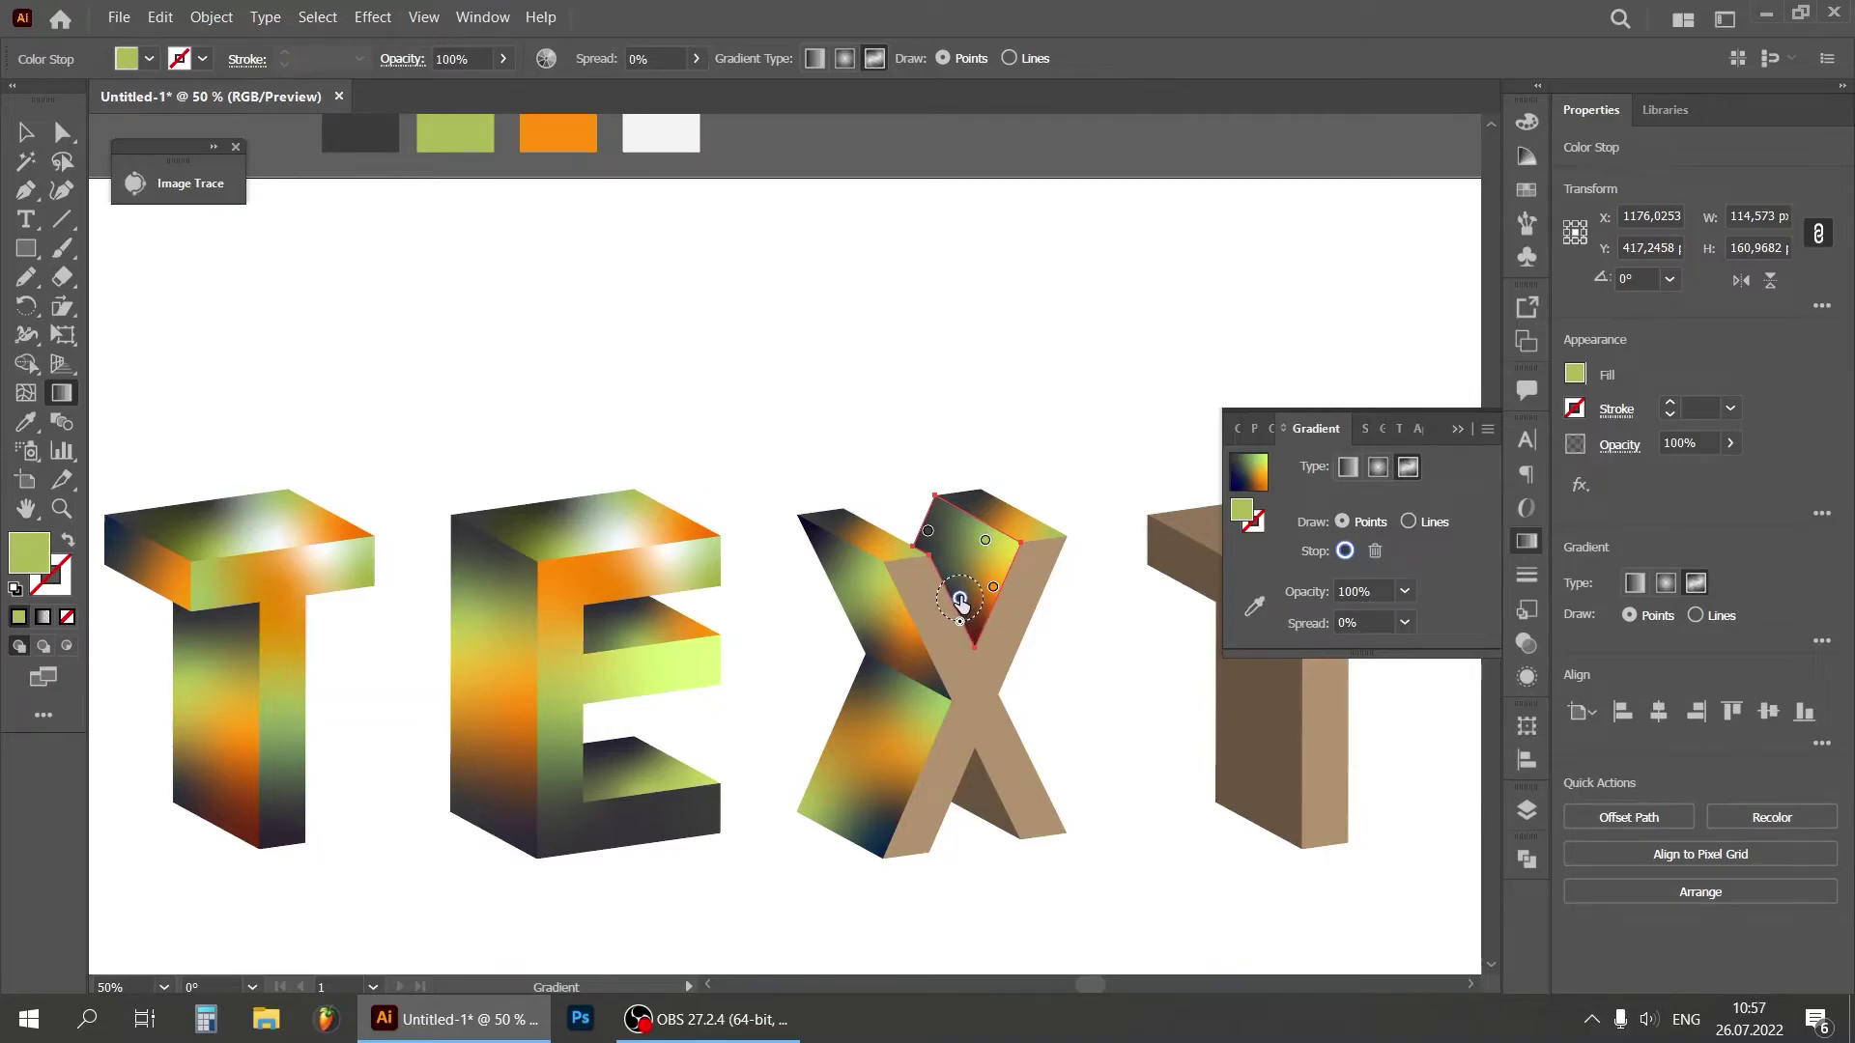
{"action": "key", "text": "ctrl"}
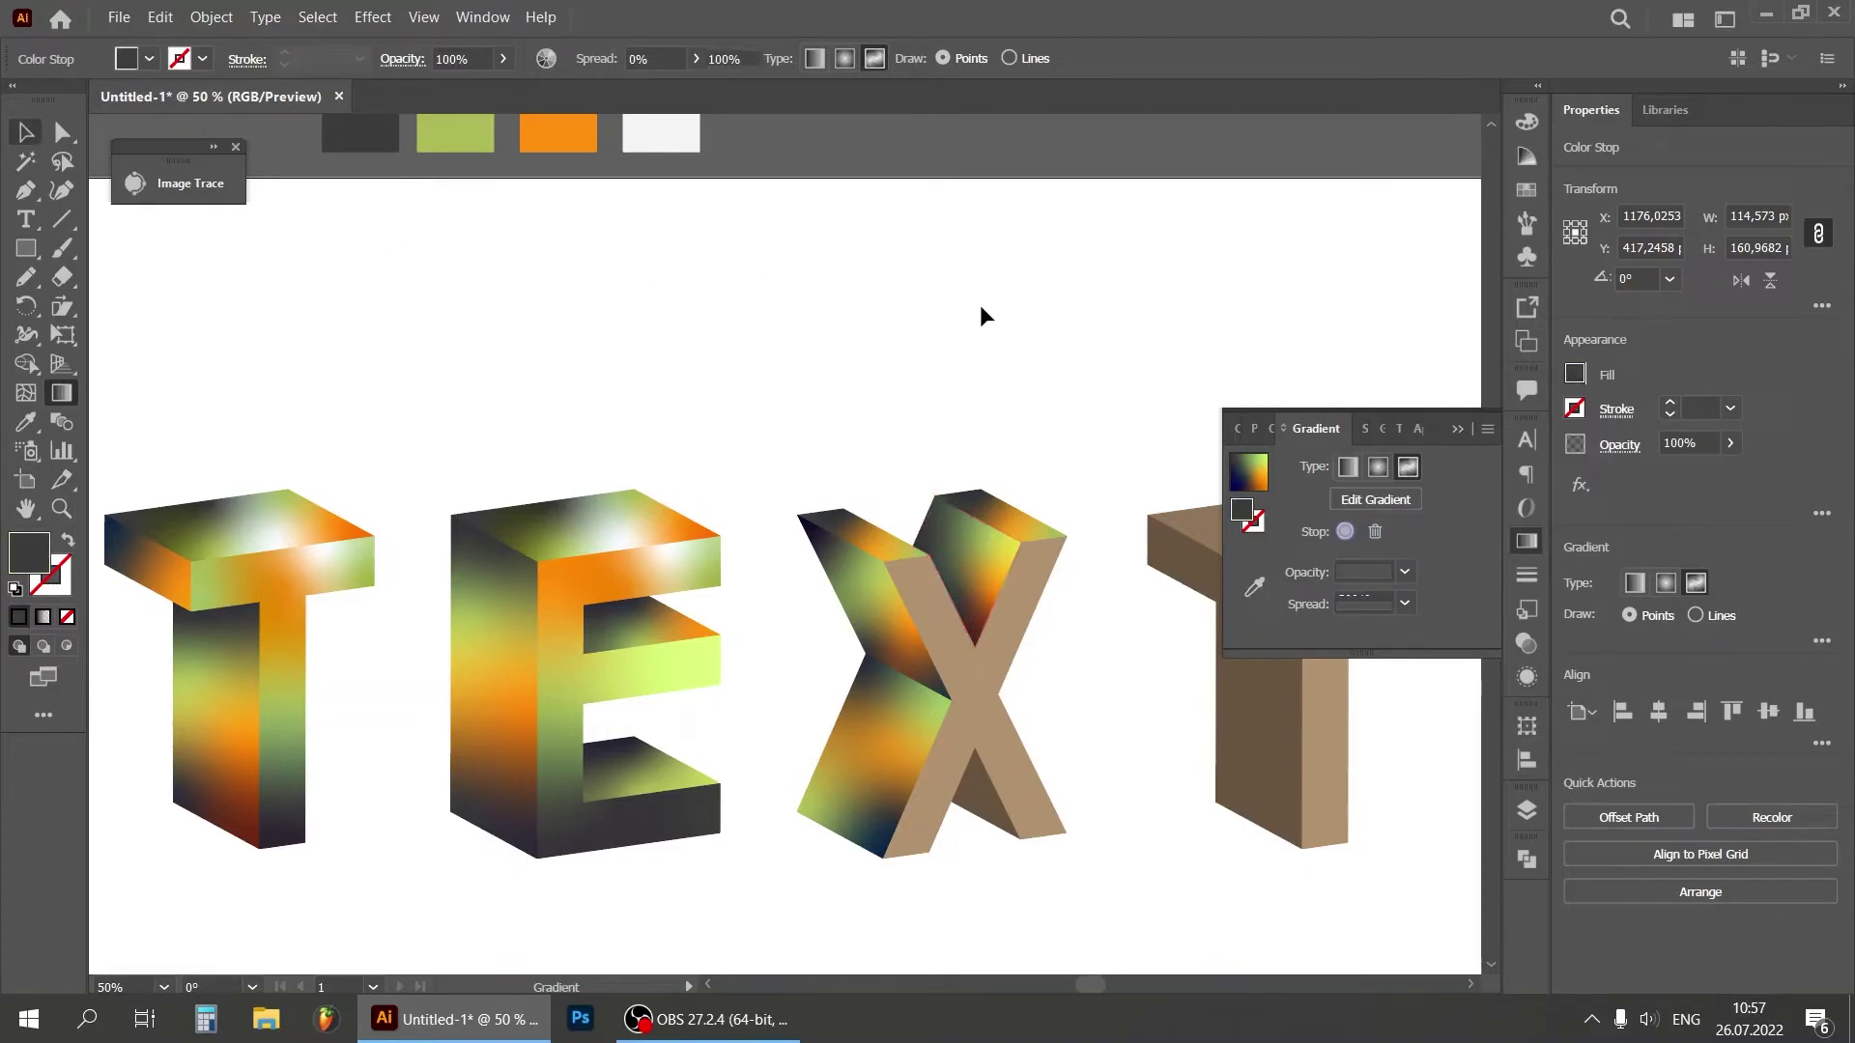
{"action": "left_click", "coordinate": [981, 315]}
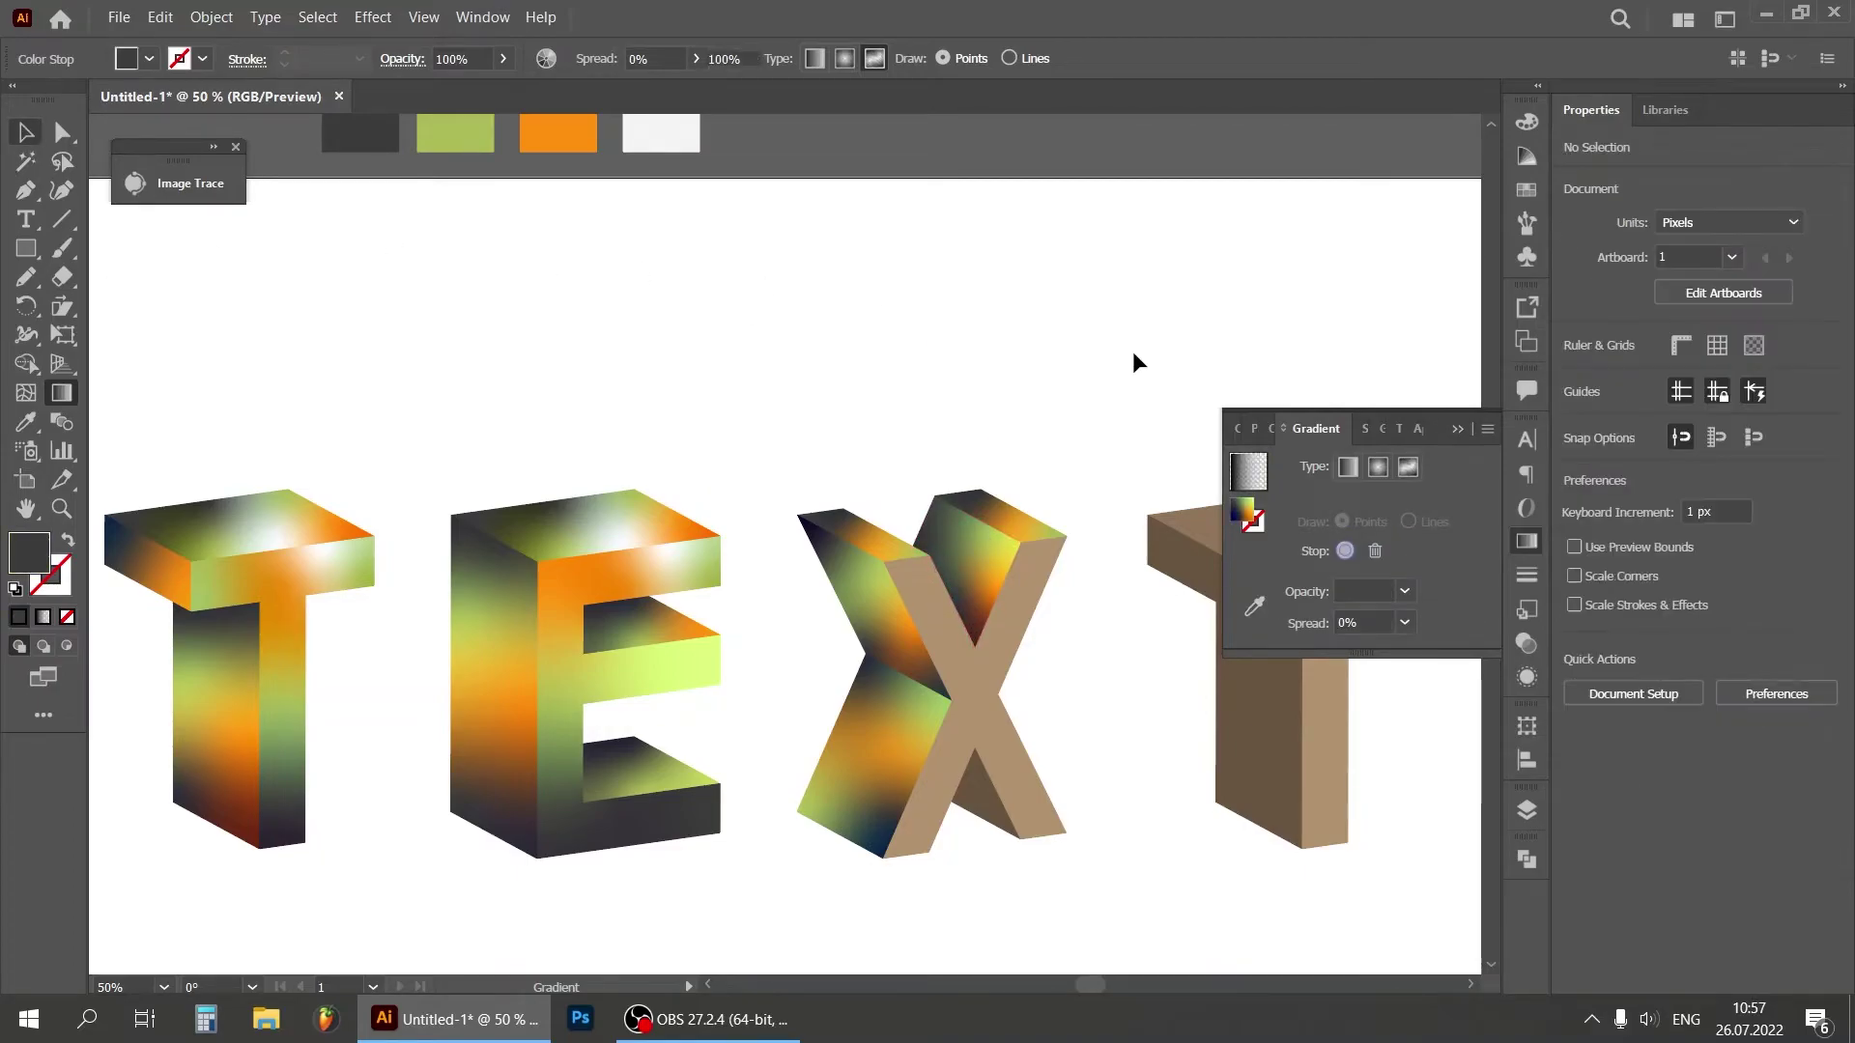
Step: Sample a dark gradient fill onto the triangle in the X's lower notch
{"action": "left_click", "coordinate": [982, 788]}
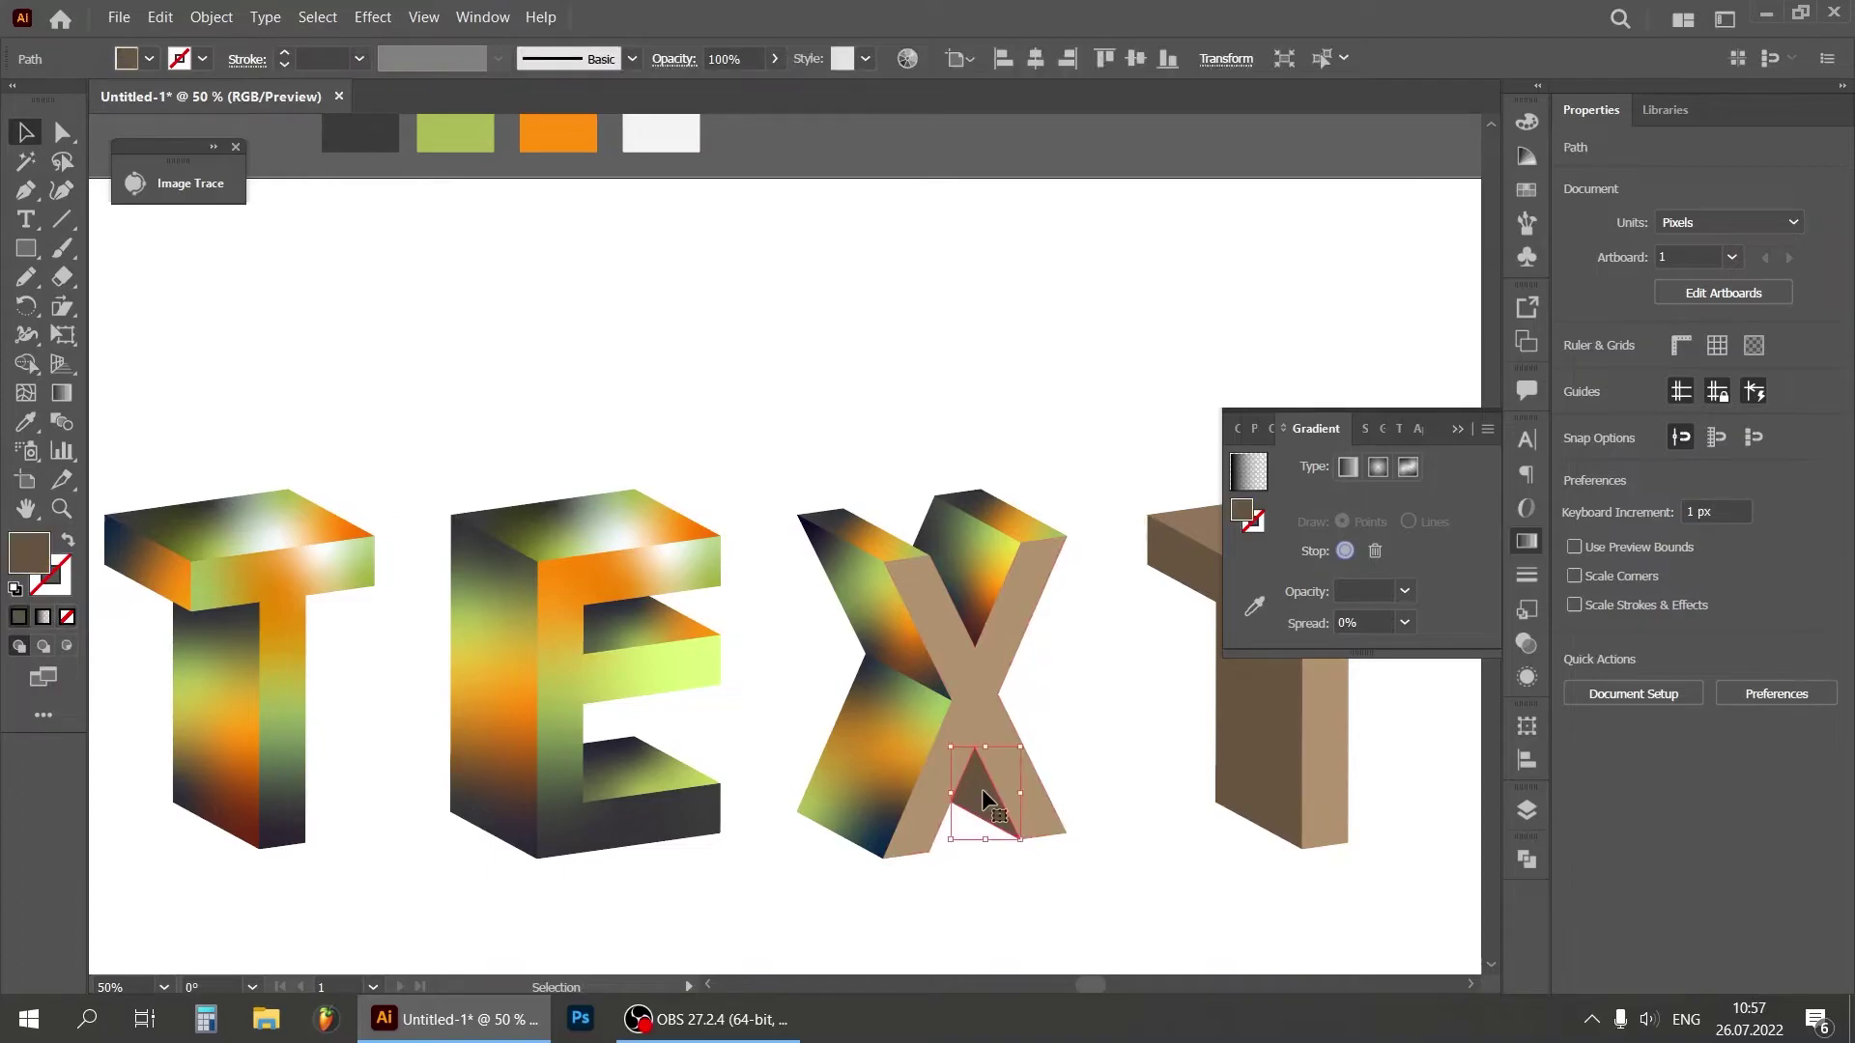
{"action": "left_click", "coordinate": [22, 422]}
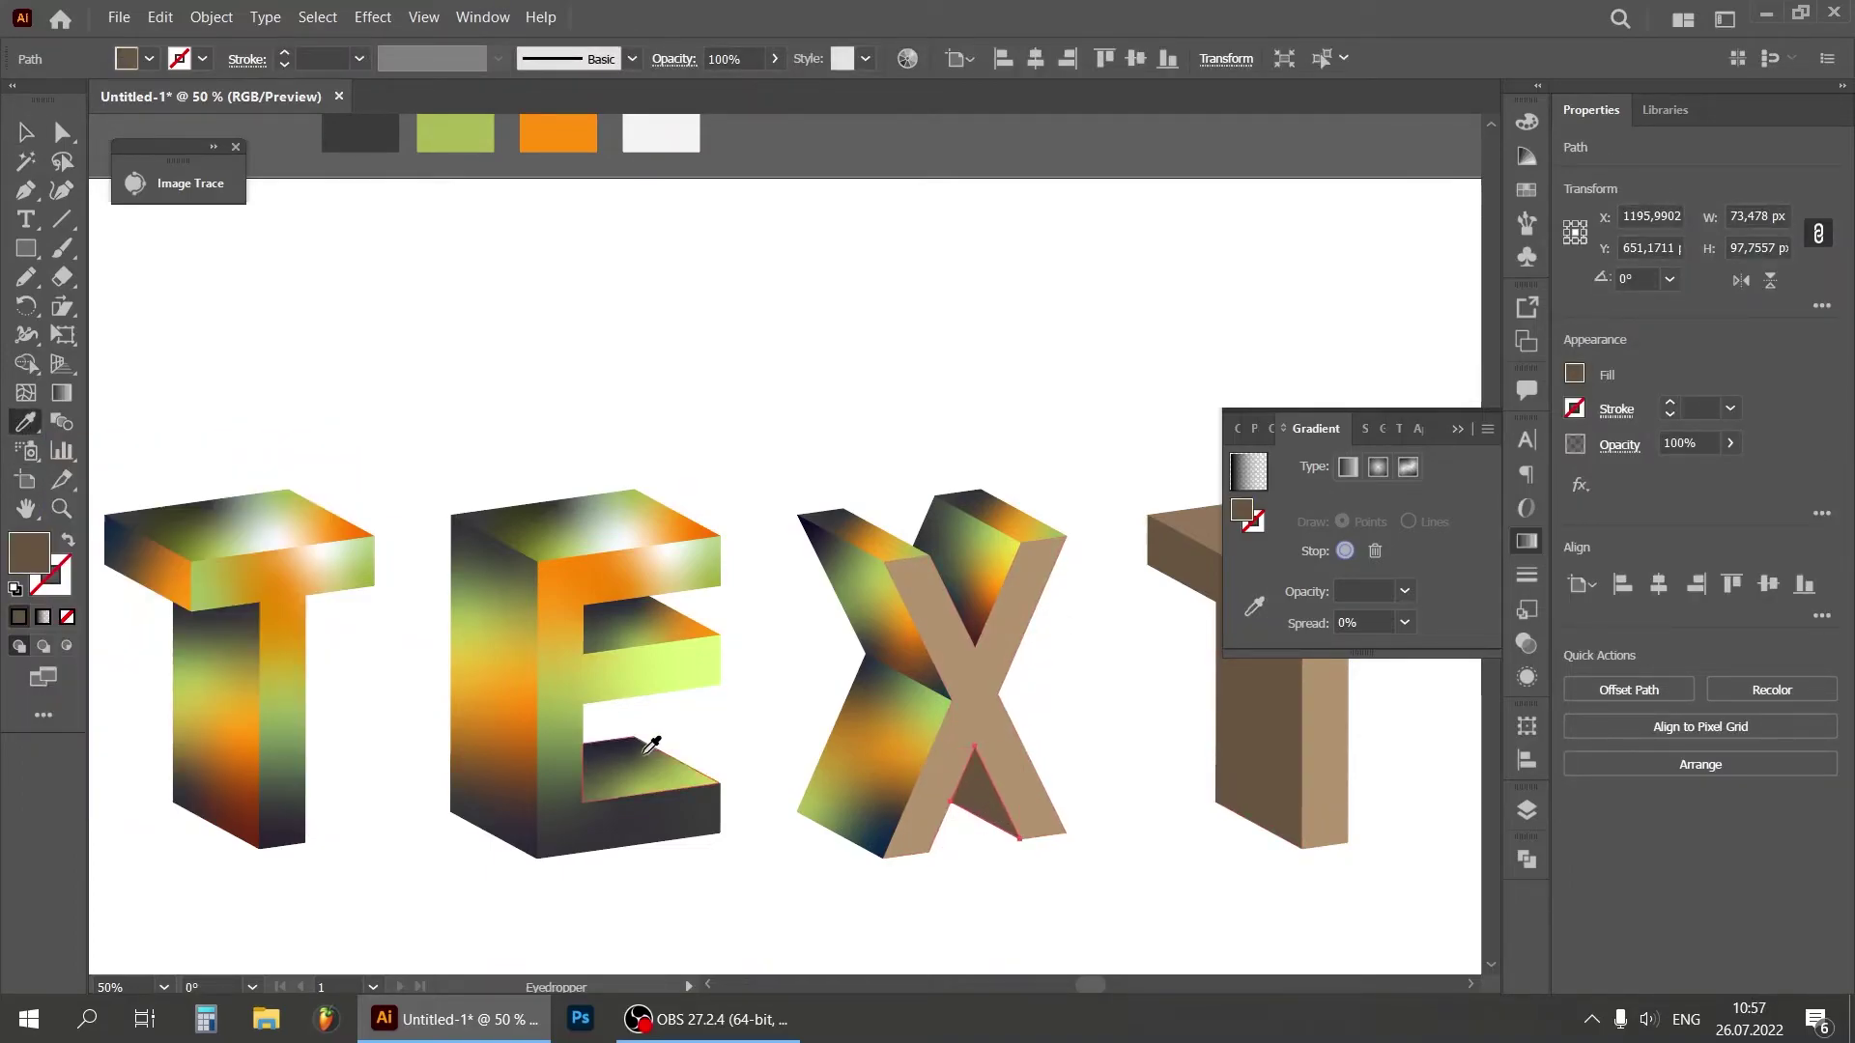
{"action": "left_click", "coordinate": [640, 746]}
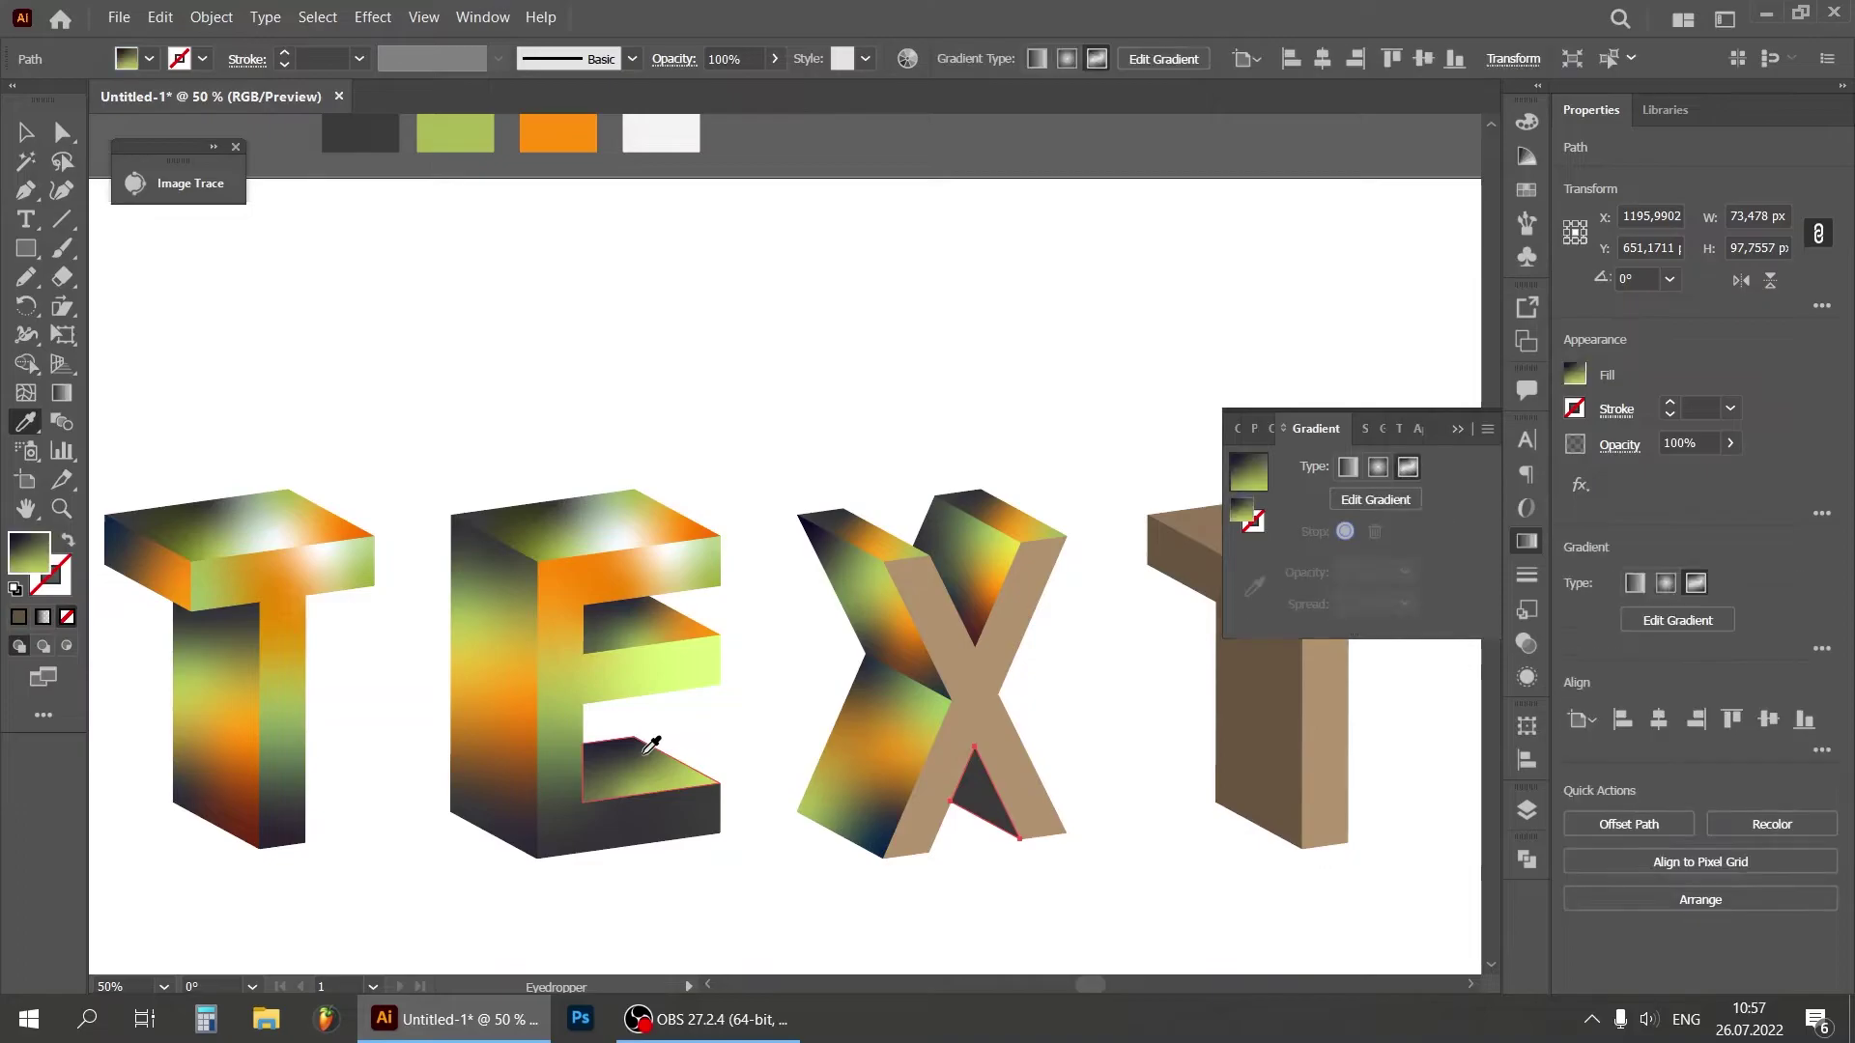
{"action": "left_click", "coordinate": [25, 132]}
{"action": "left_click", "coordinate": [717, 338]}
Step: Recolour a freeform colour point on the notch triangle orange
{"action": "left_click", "coordinate": [983, 800]}
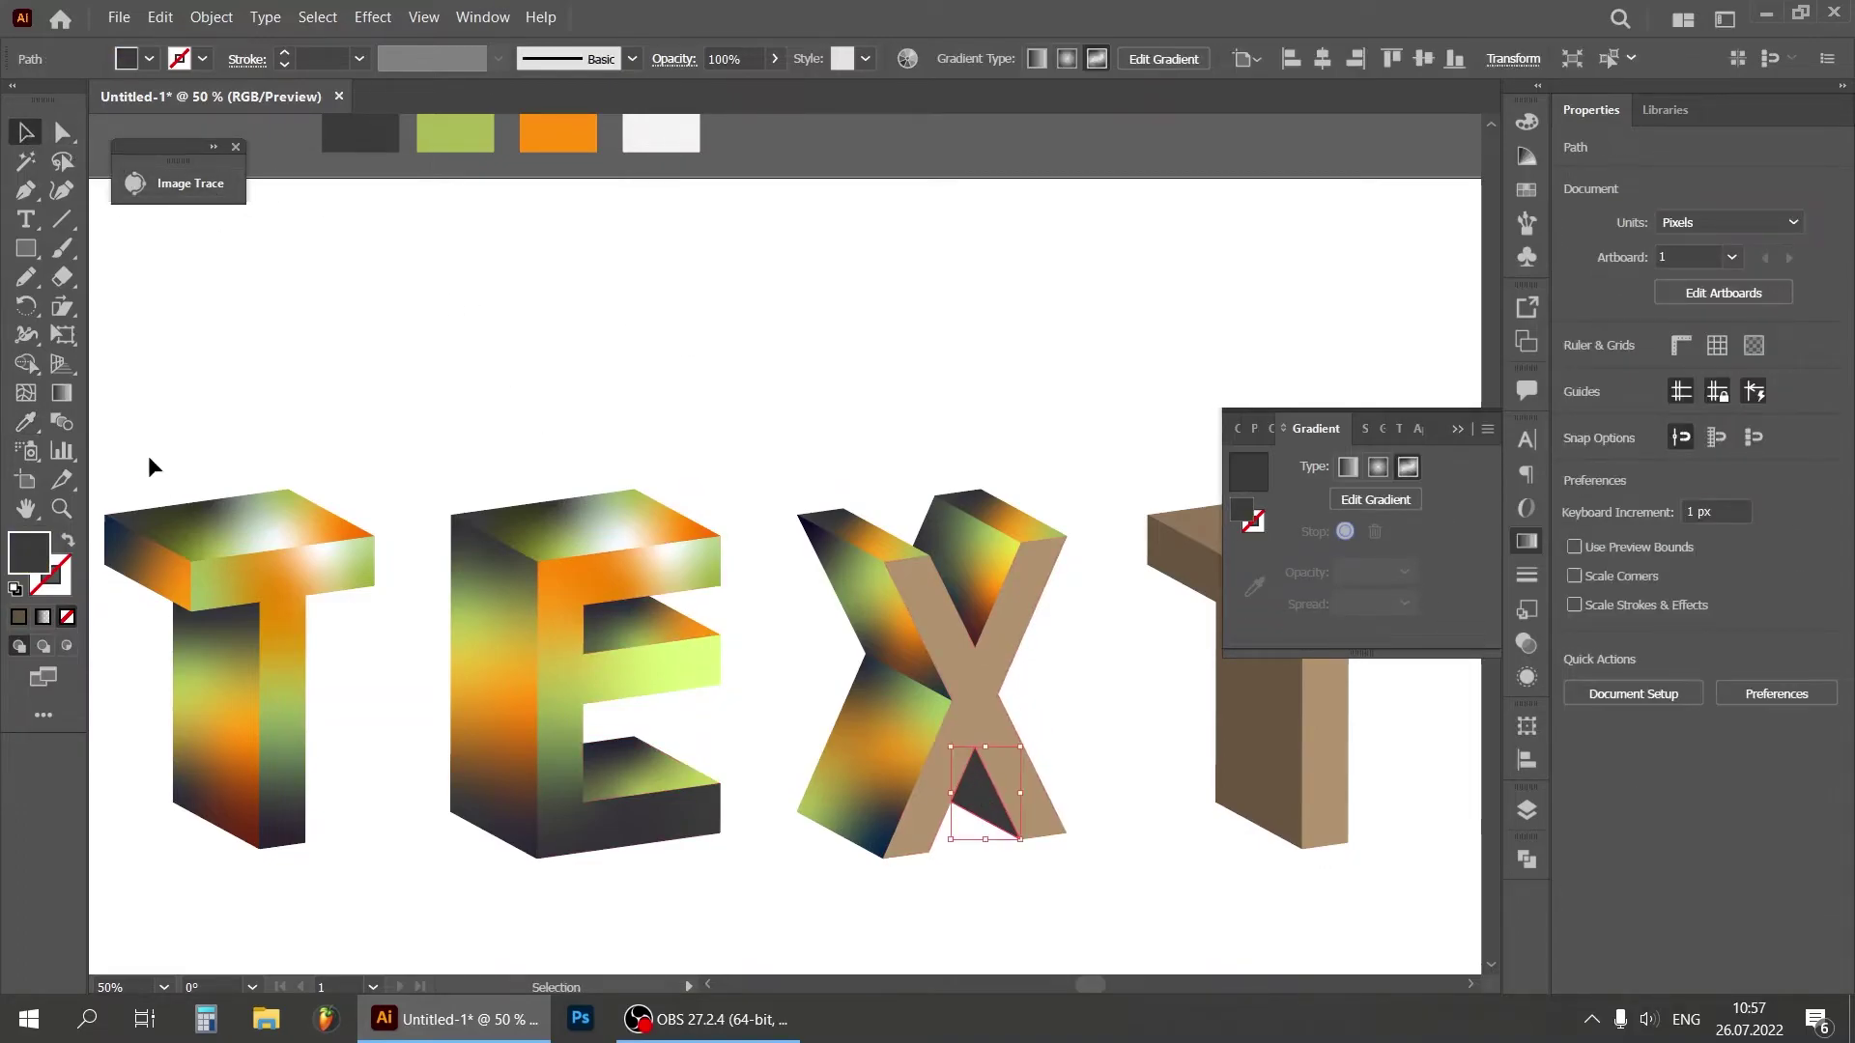
{"action": "left_click", "coordinate": [62, 393]}
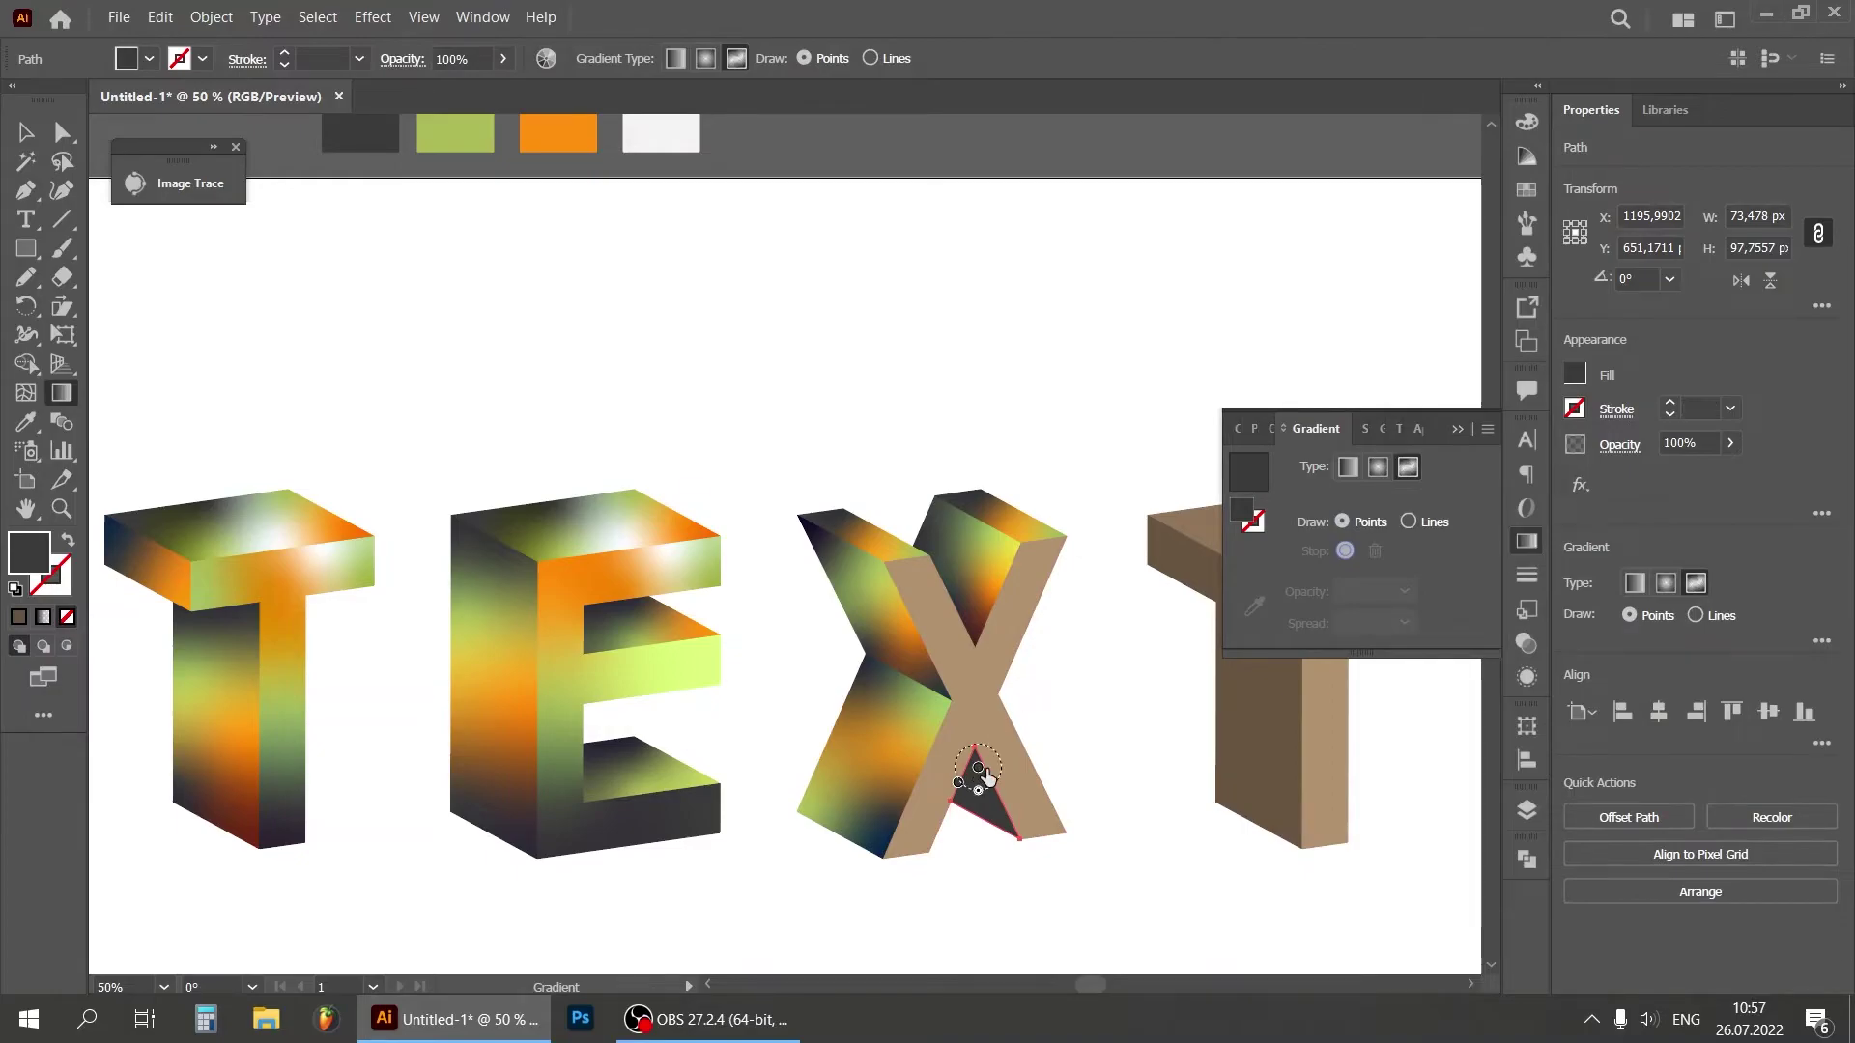
{"action": "left_click", "coordinate": [996, 808]}
{"action": "left_click", "coordinate": [995, 814]}
{"action": "left_click", "coordinate": [1254, 606]}
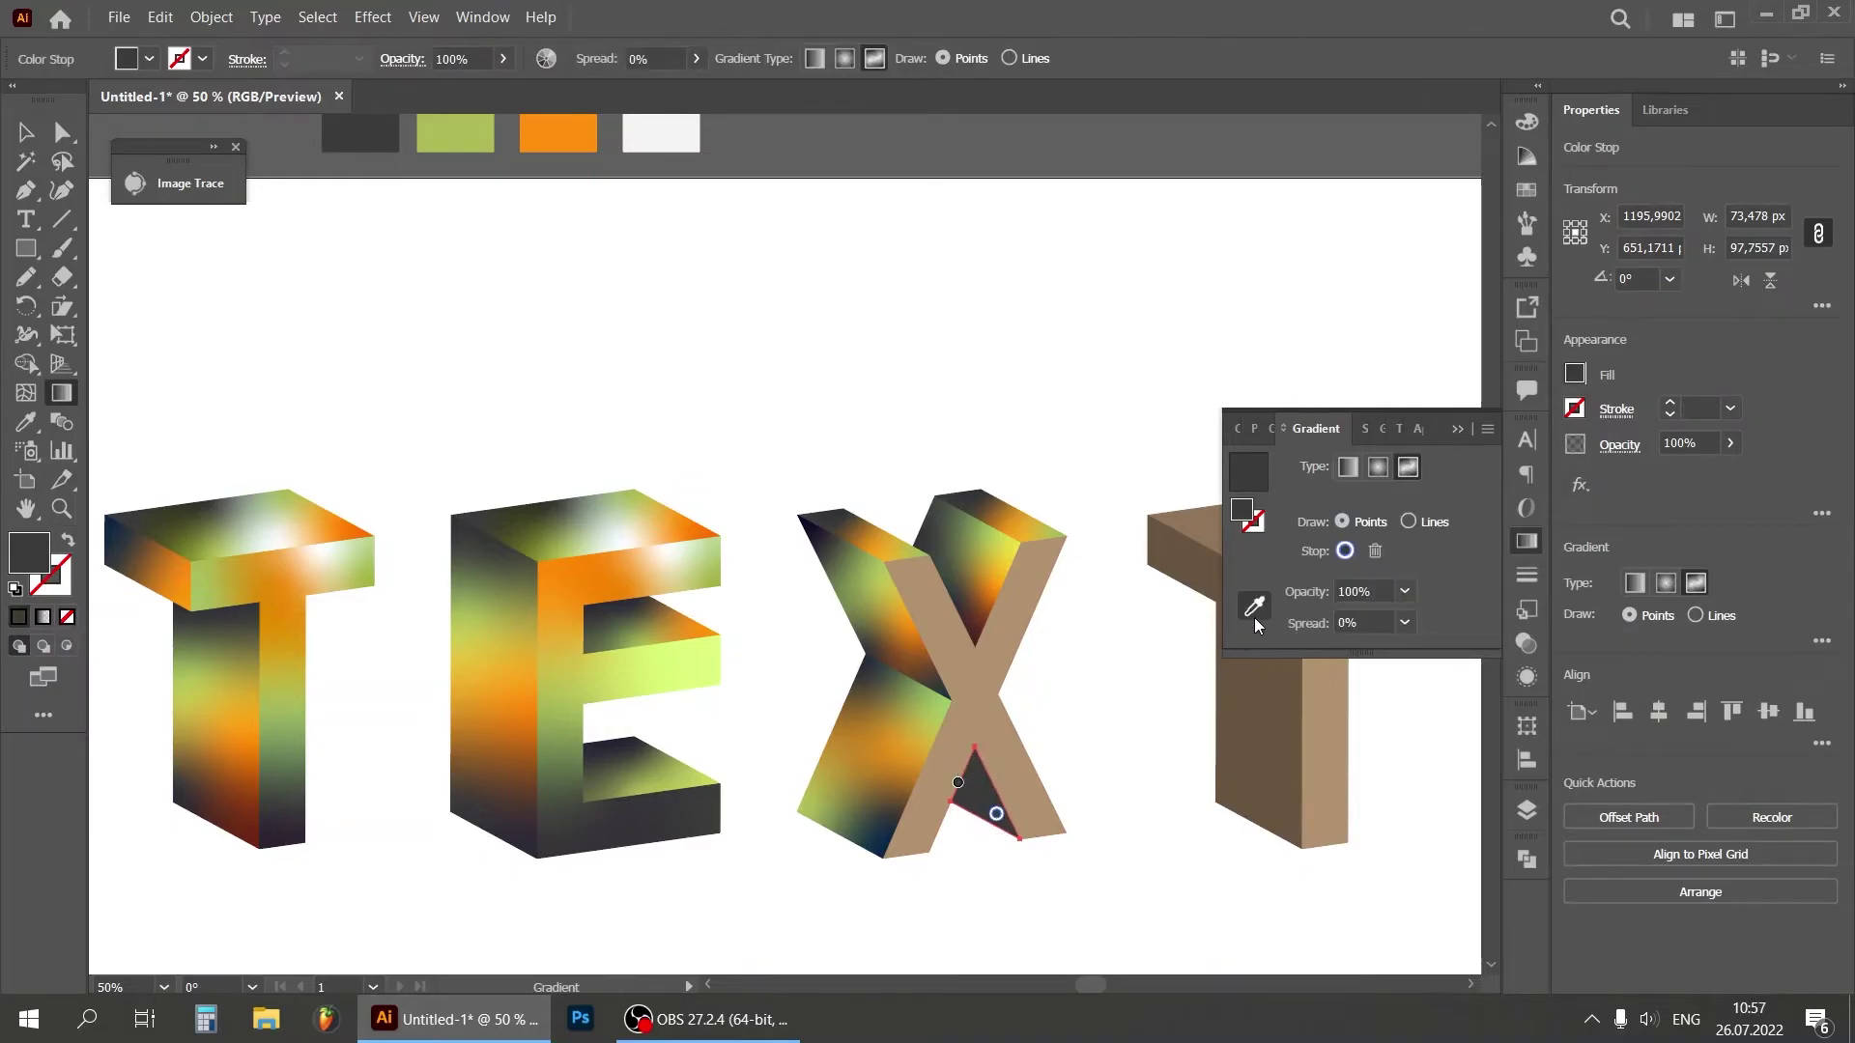
{"action": "left_click", "coordinate": [572, 132]}
{"action": "key", "text": "v"}
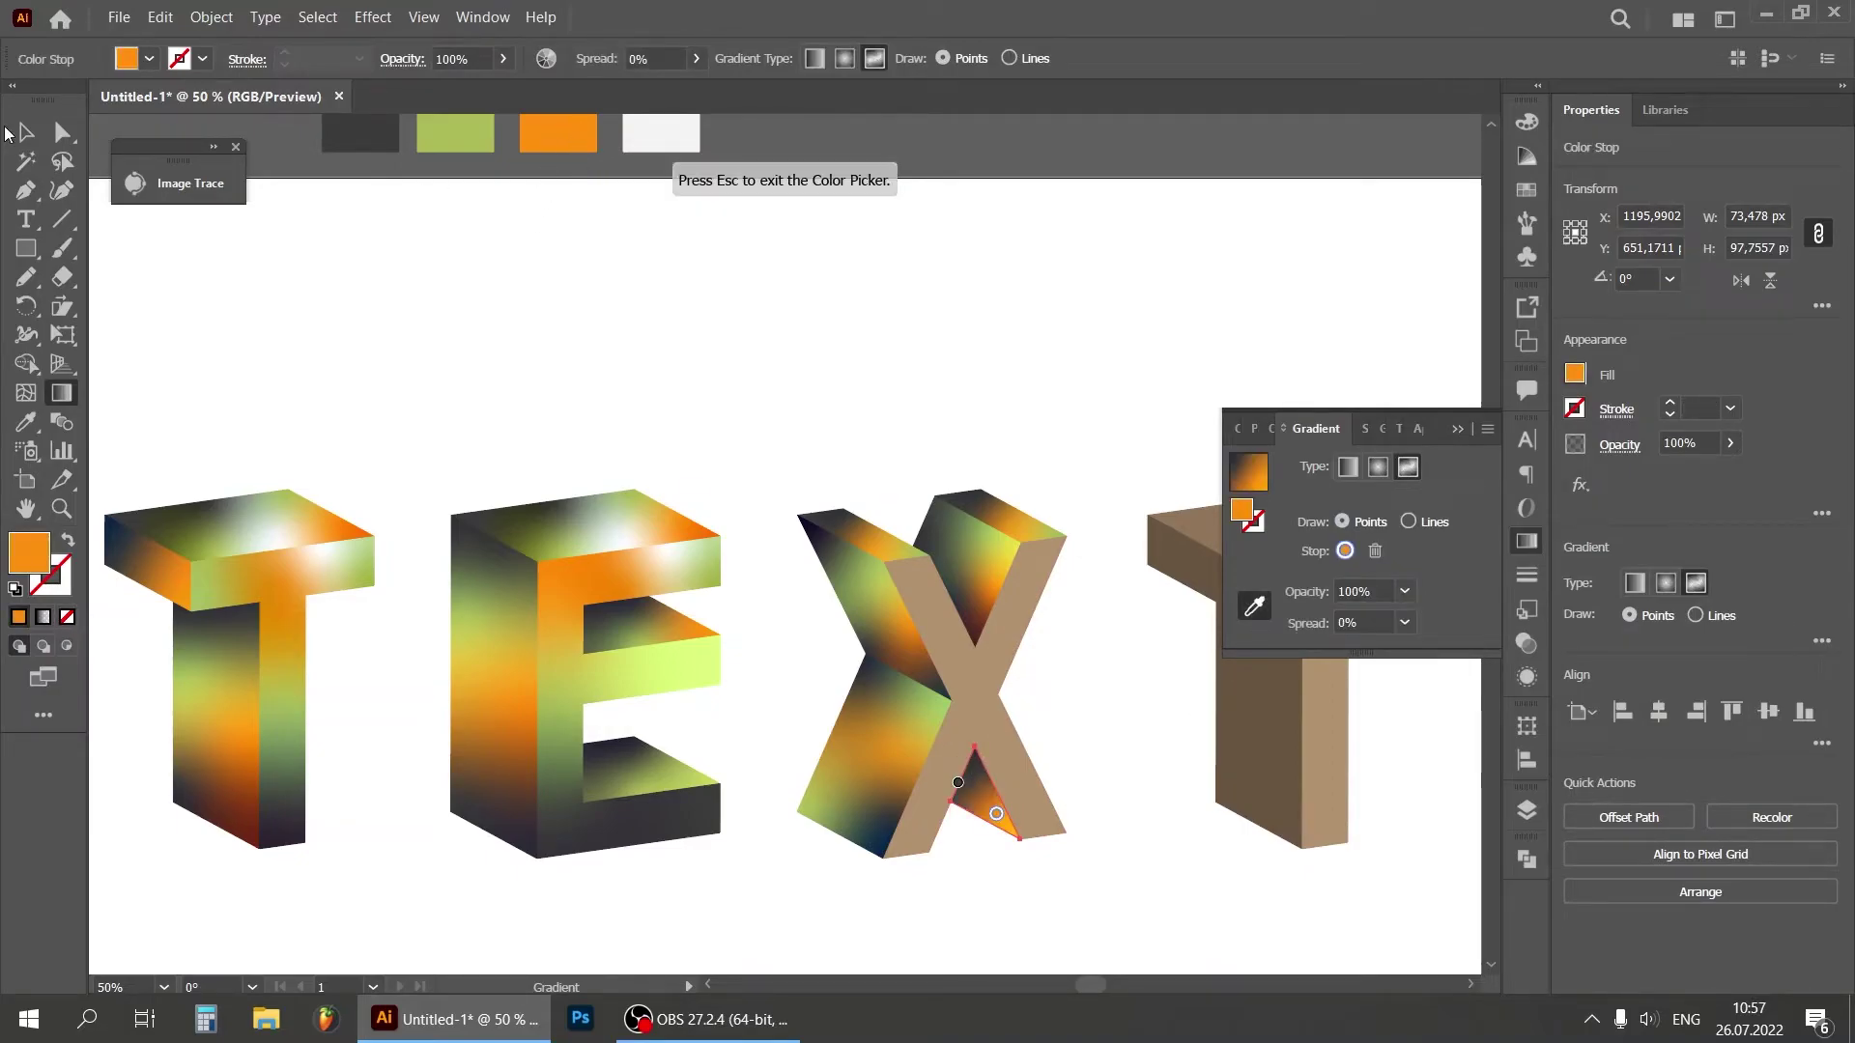
{"action": "key", "text": "Escape"}
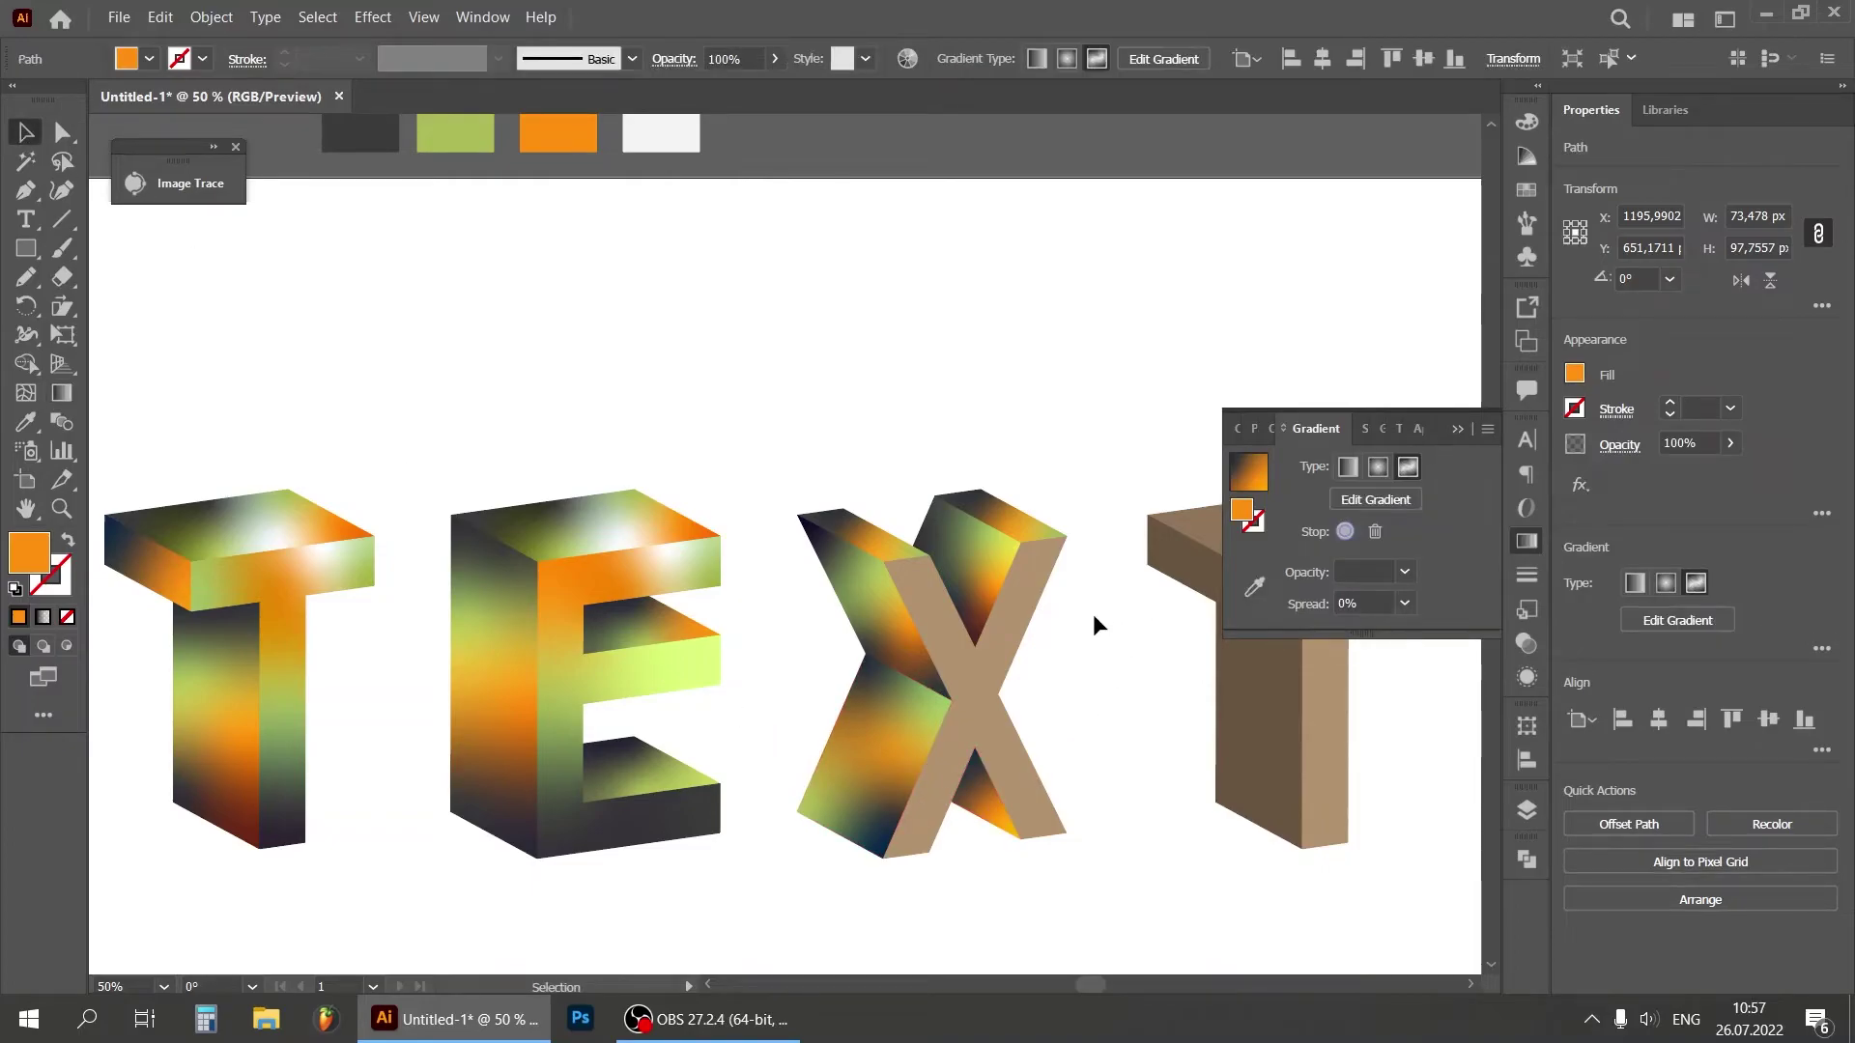
{"action": "left_click", "coordinate": [1092, 618]}
Step: Copy the E's gradient onto the X's tan front face
{"action": "left_click", "coordinate": [1030, 621]}
{"action": "key", "text": "i"}
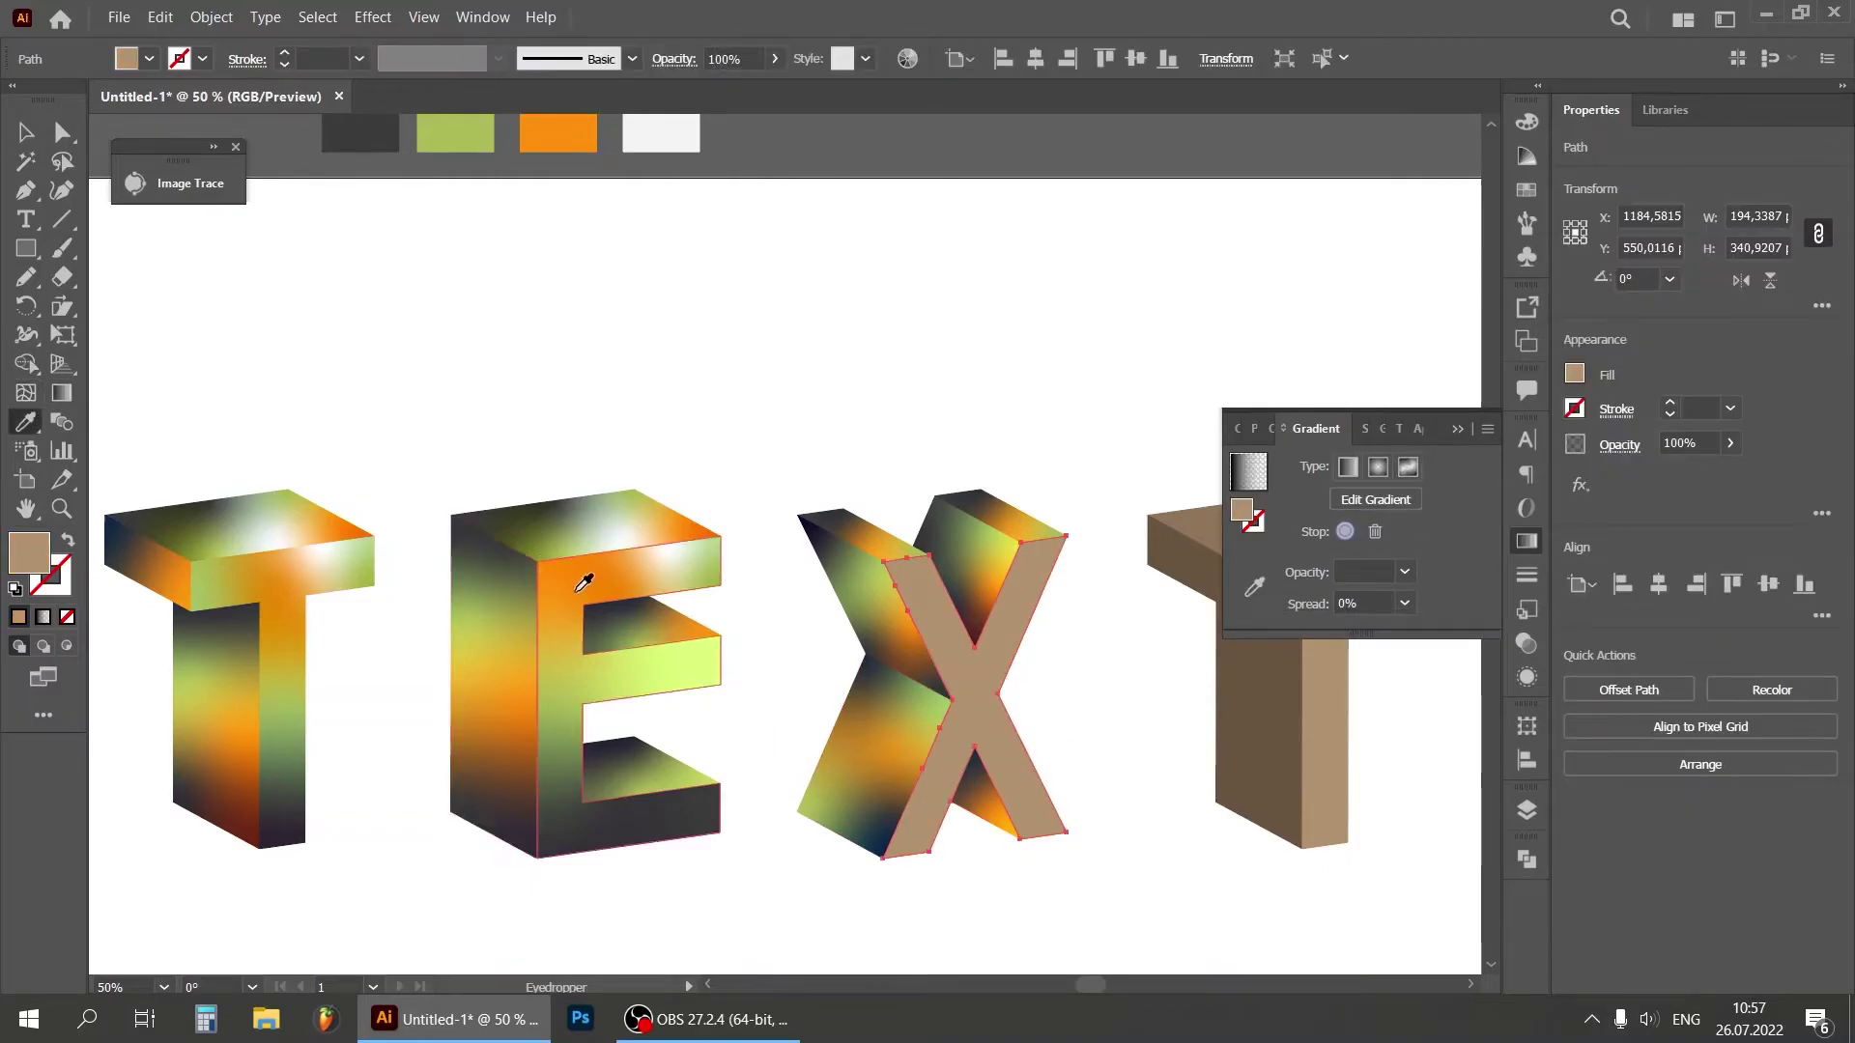
{"action": "left_click", "coordinate": [580, 591]}
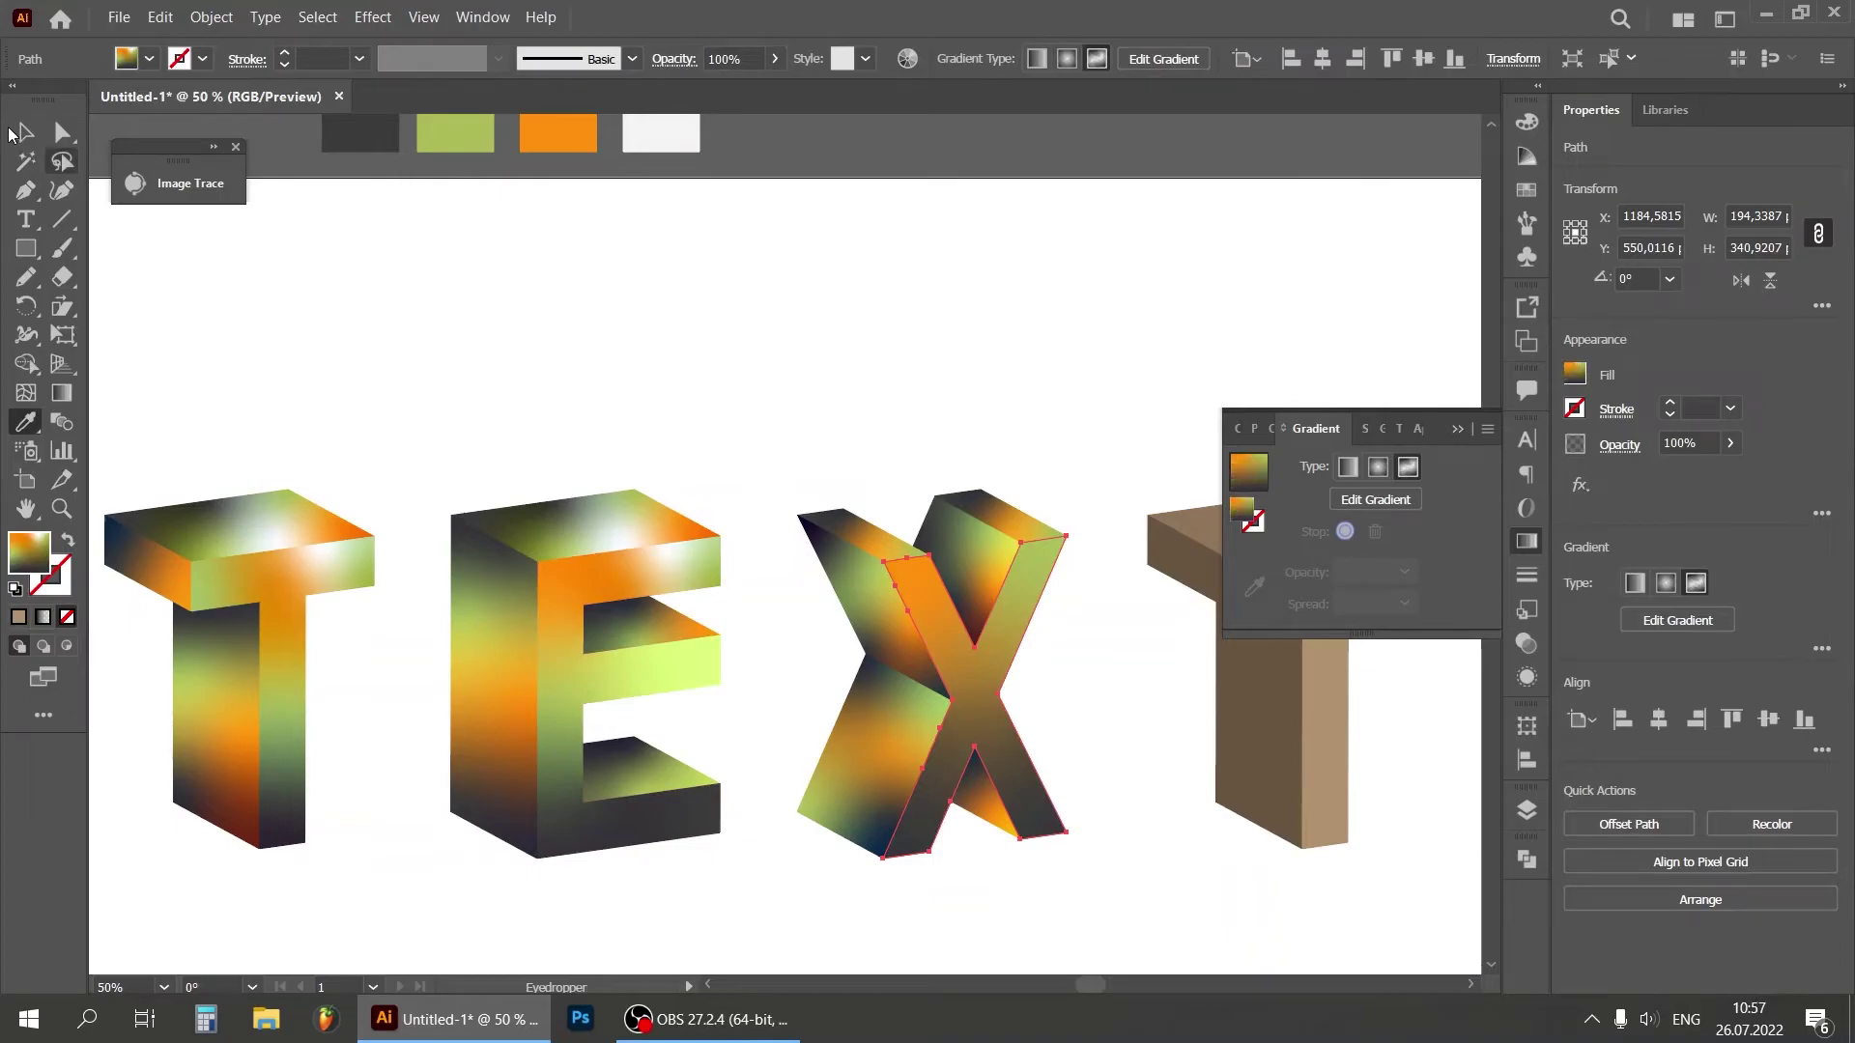
{"action": "left_click", "coordinate": [23, 133]}
{"action": "left_click", "coordinate": [891, 358]}
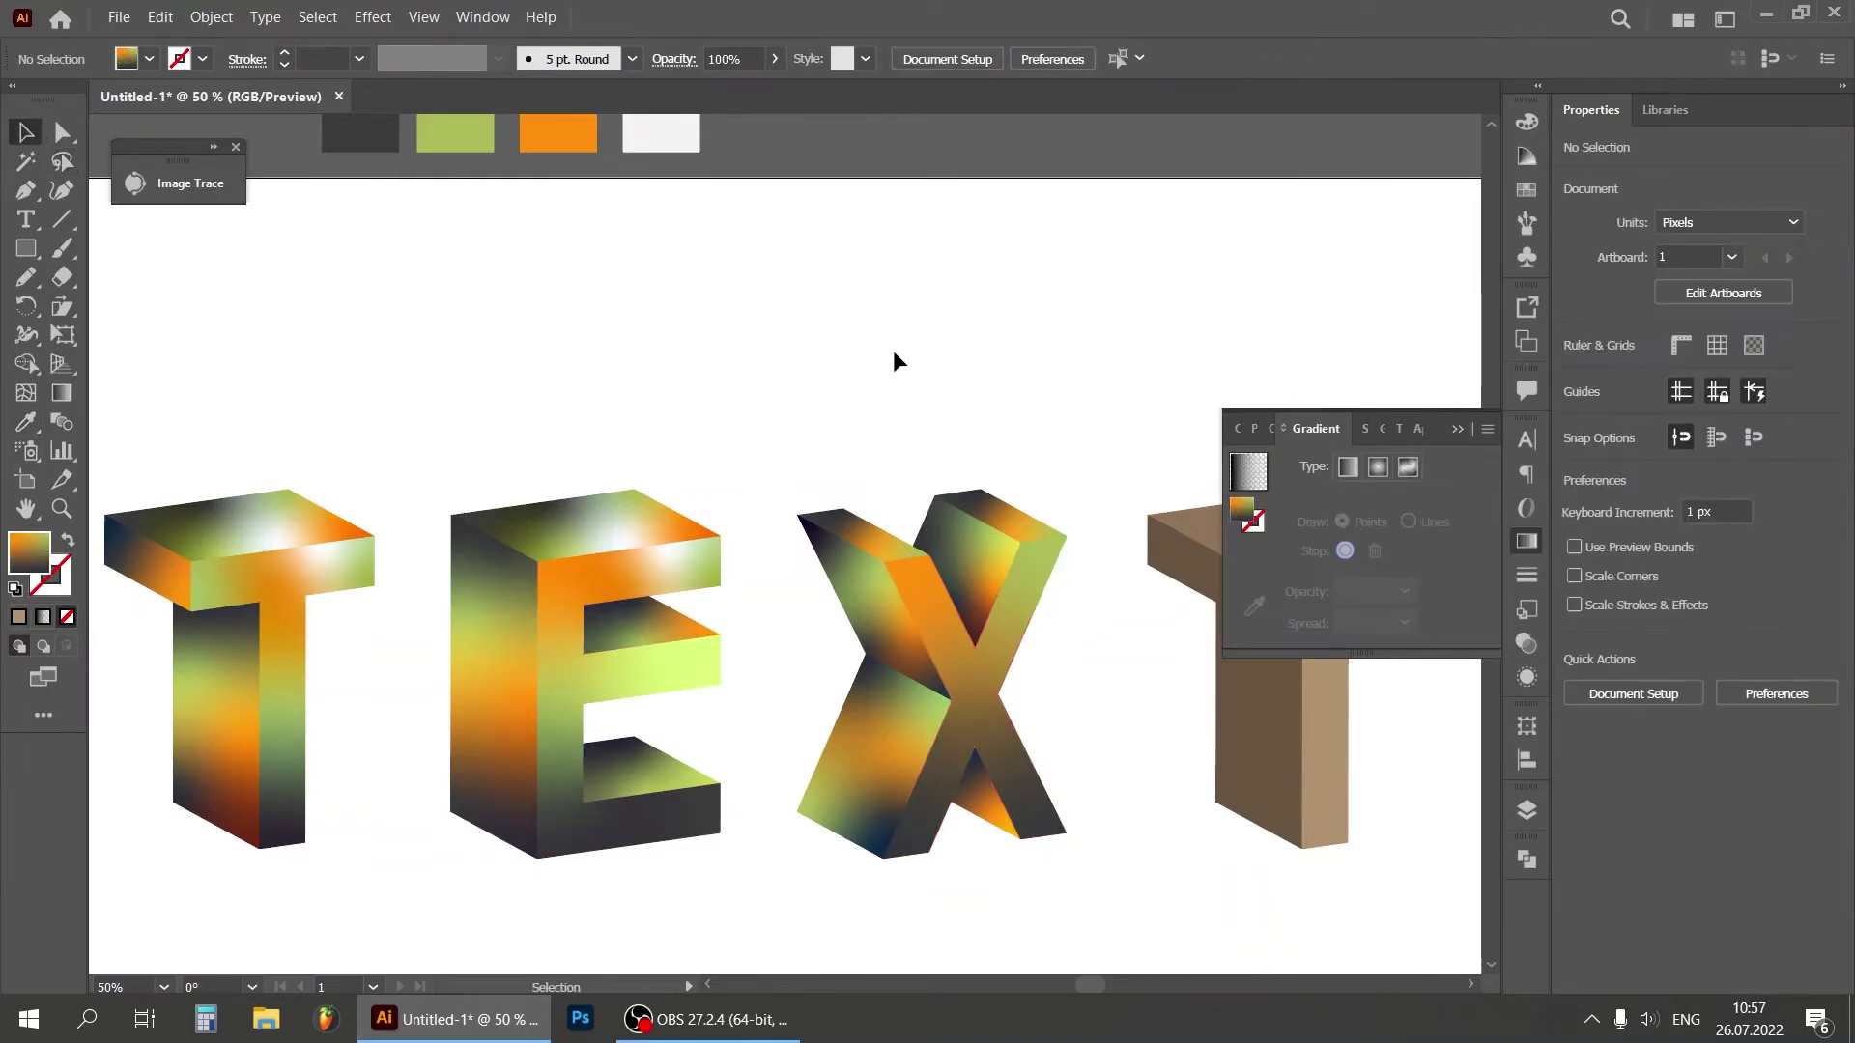
Step: Add a white point on the X front's upper right arm and make another point green
{"action": "left_click", "coordinate": [995, 643]}
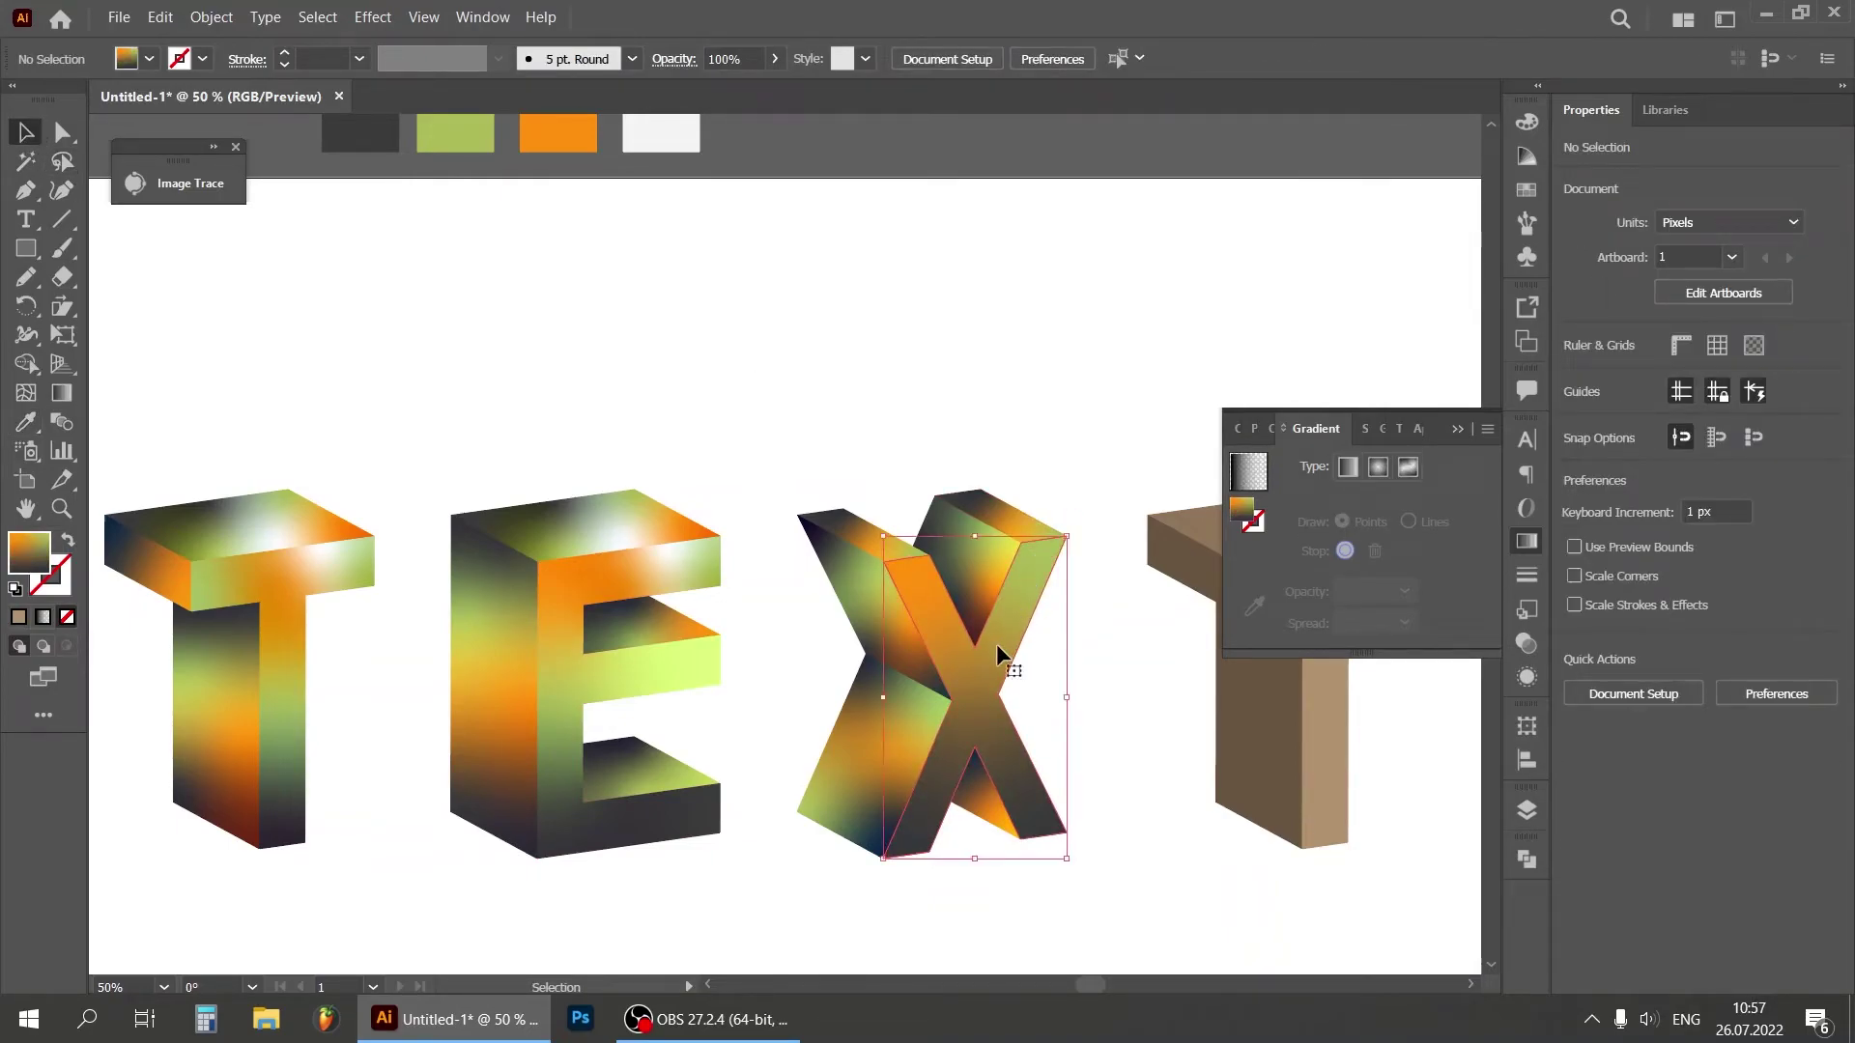
{"action": "left_click", "coordinate": [70, 396]}
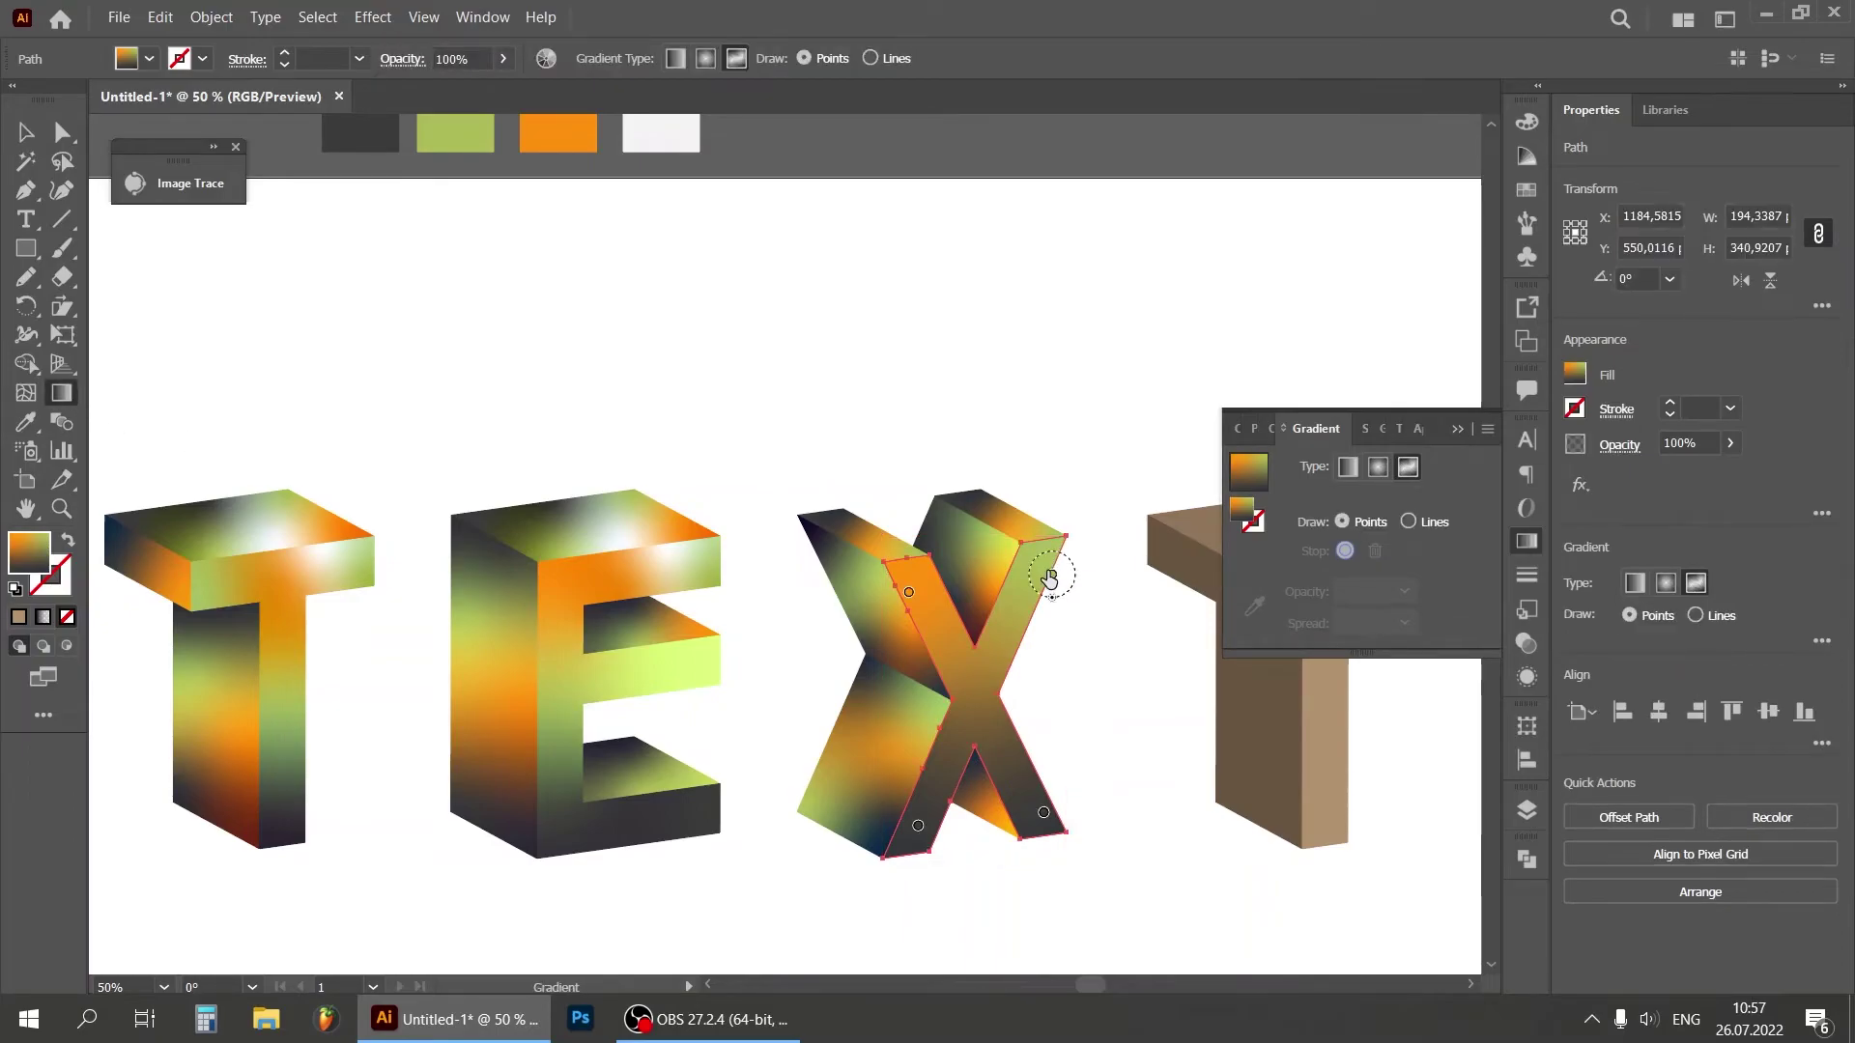
{"action": "left_click_drag", "start_coordinate": [1002, 639], "coordinate": [984, 657]}
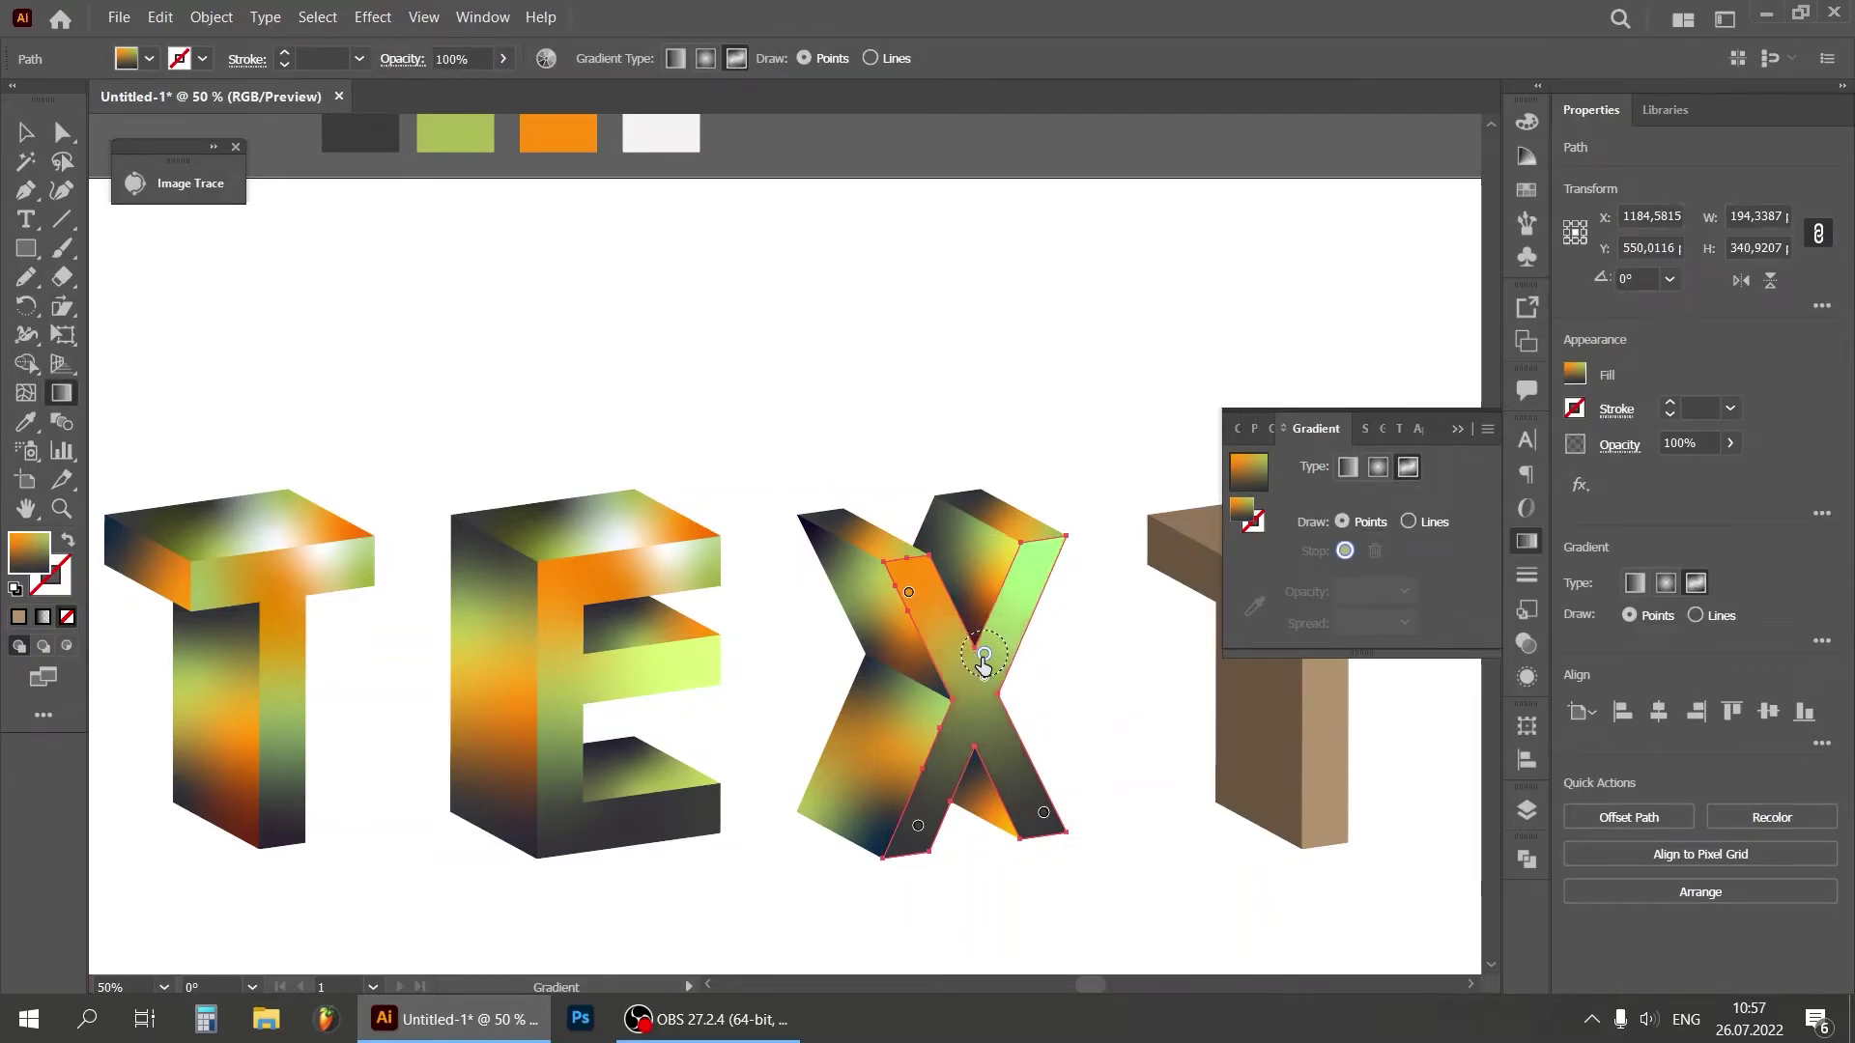
{"action": "left_click", "coordinate": [1039, 555]}
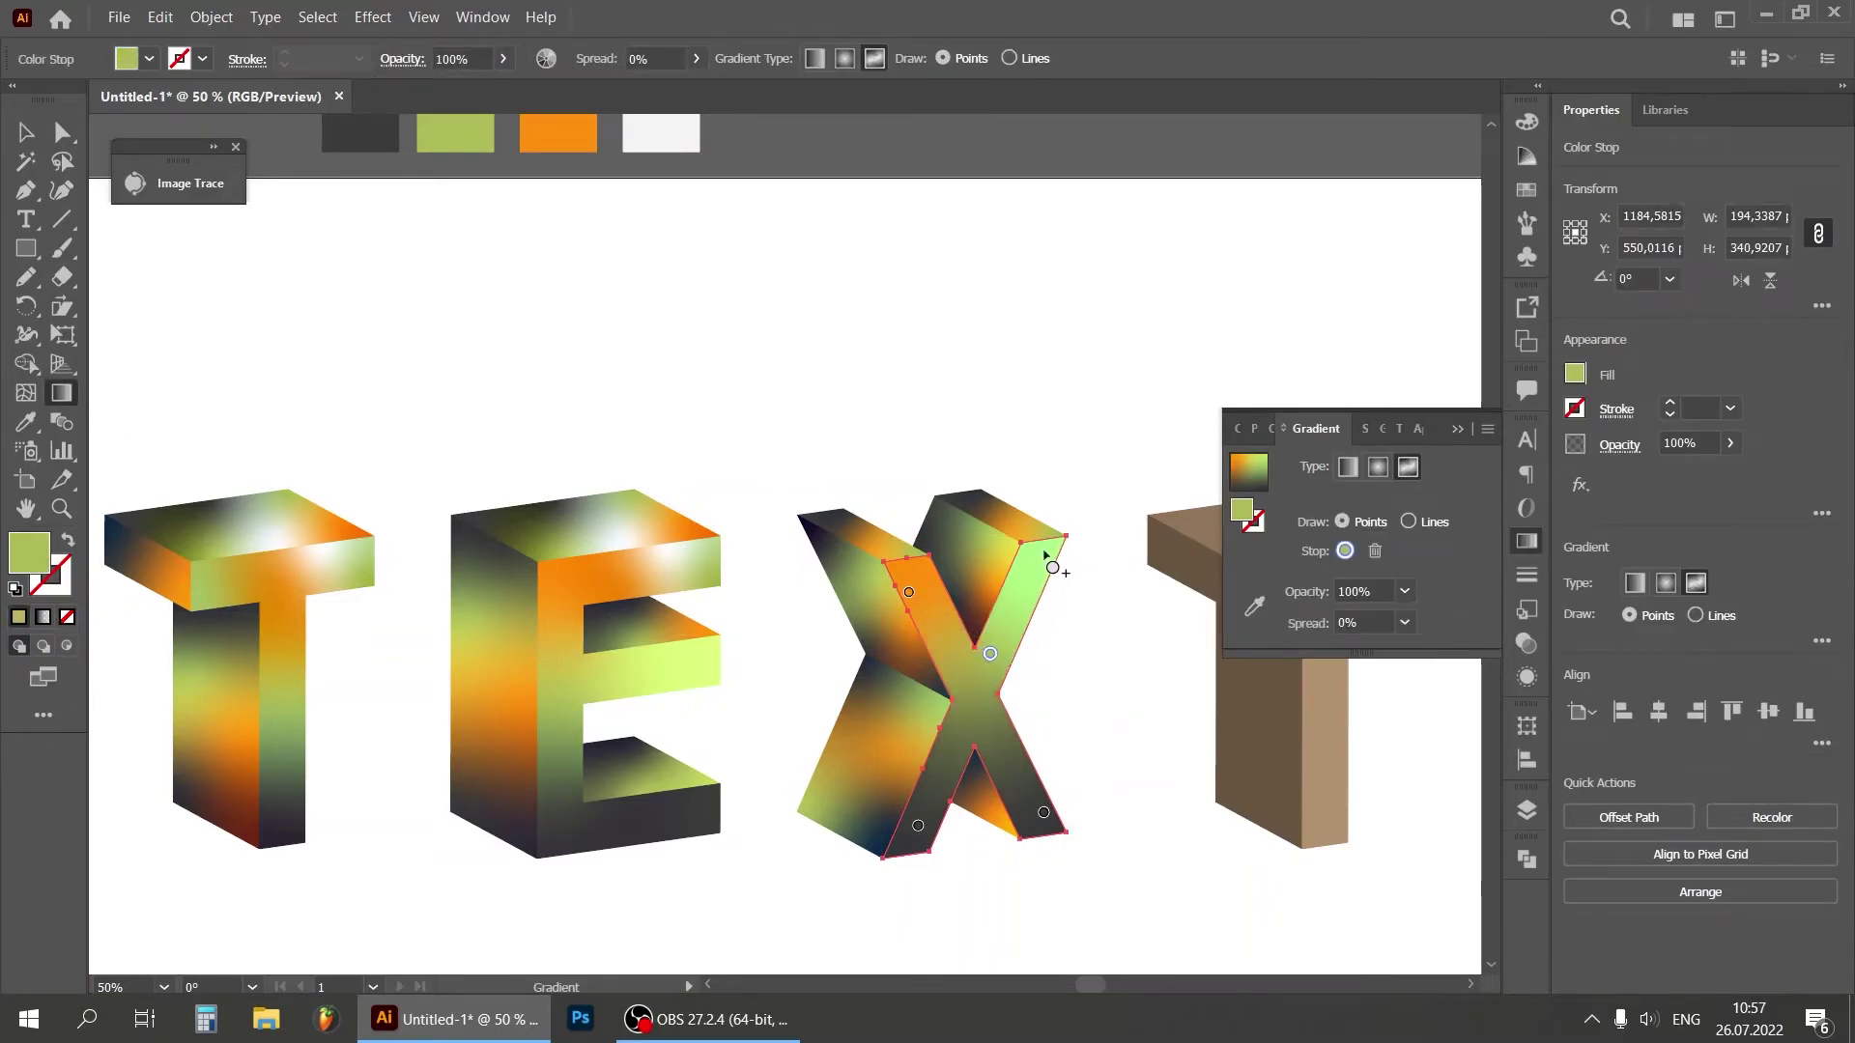
{"action": "left_click", "coordinate": [1244, 612]}
{"action": "left_click", "coordinate": [661, 133]}
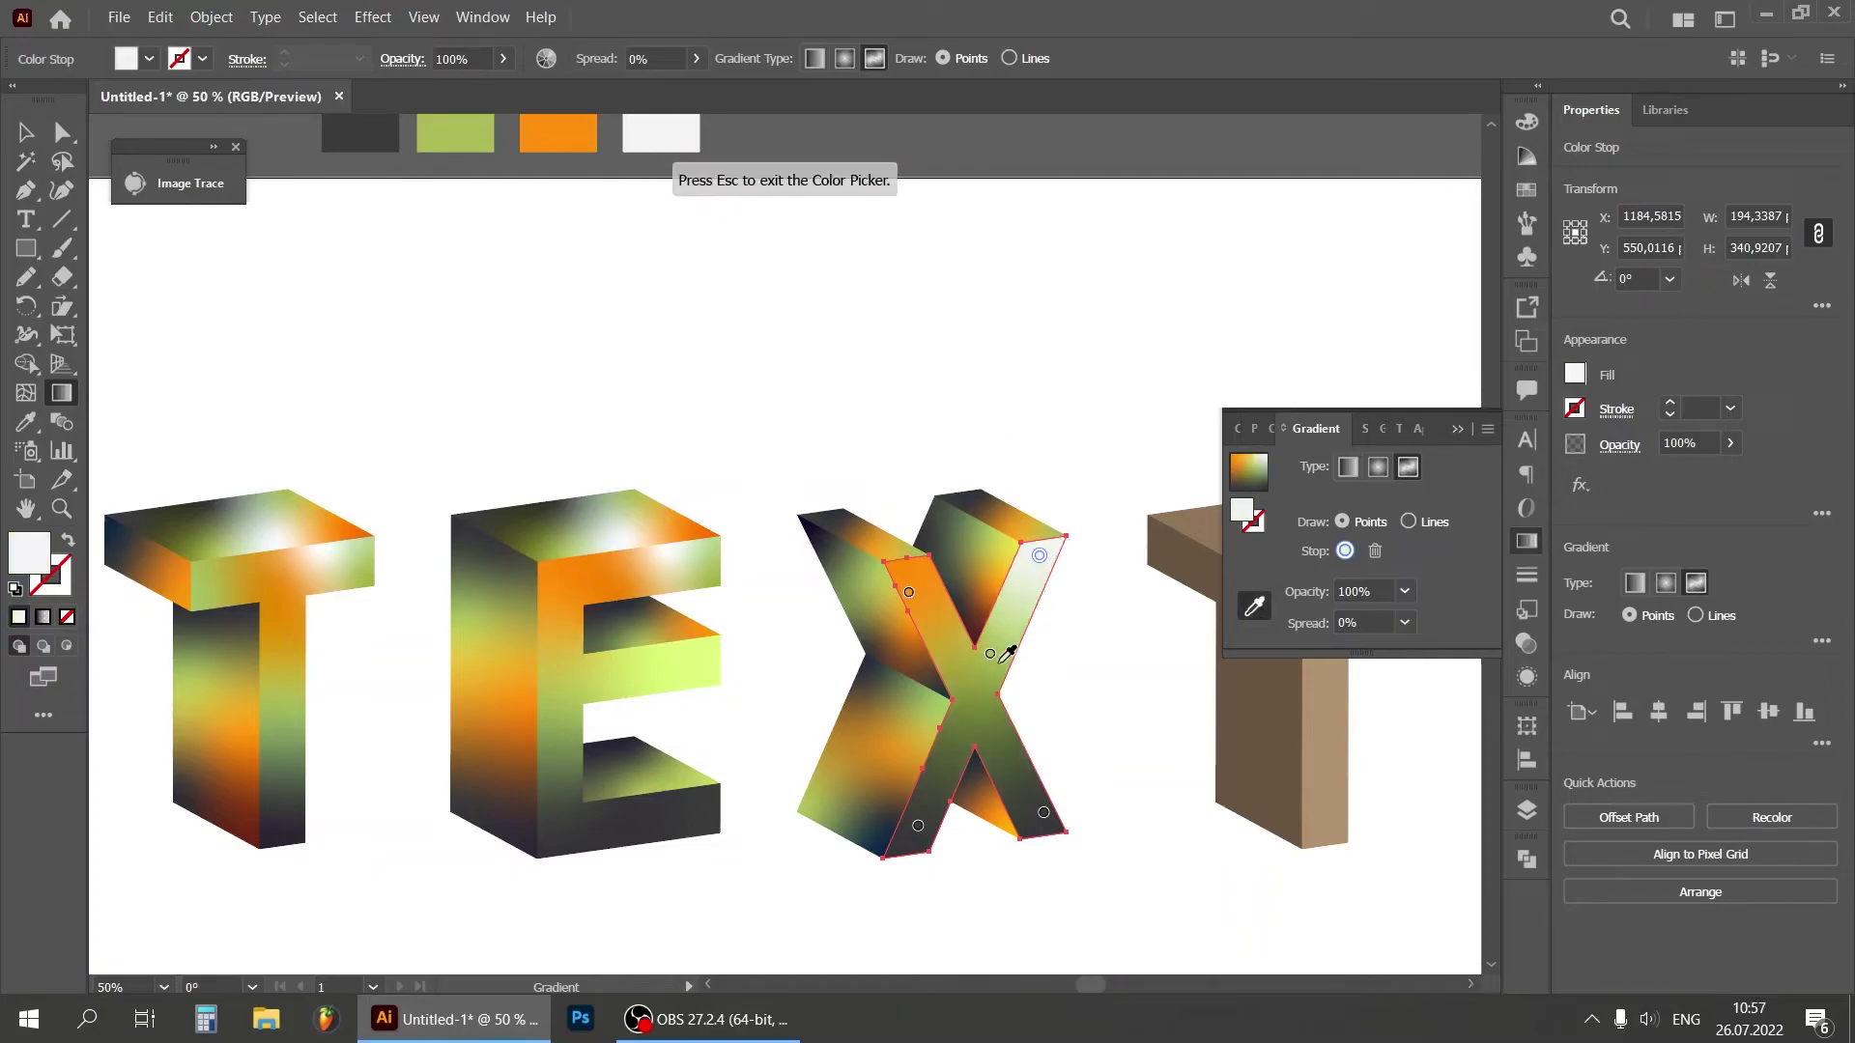
{"action": "left_click", "coordinate": [987, 660]}
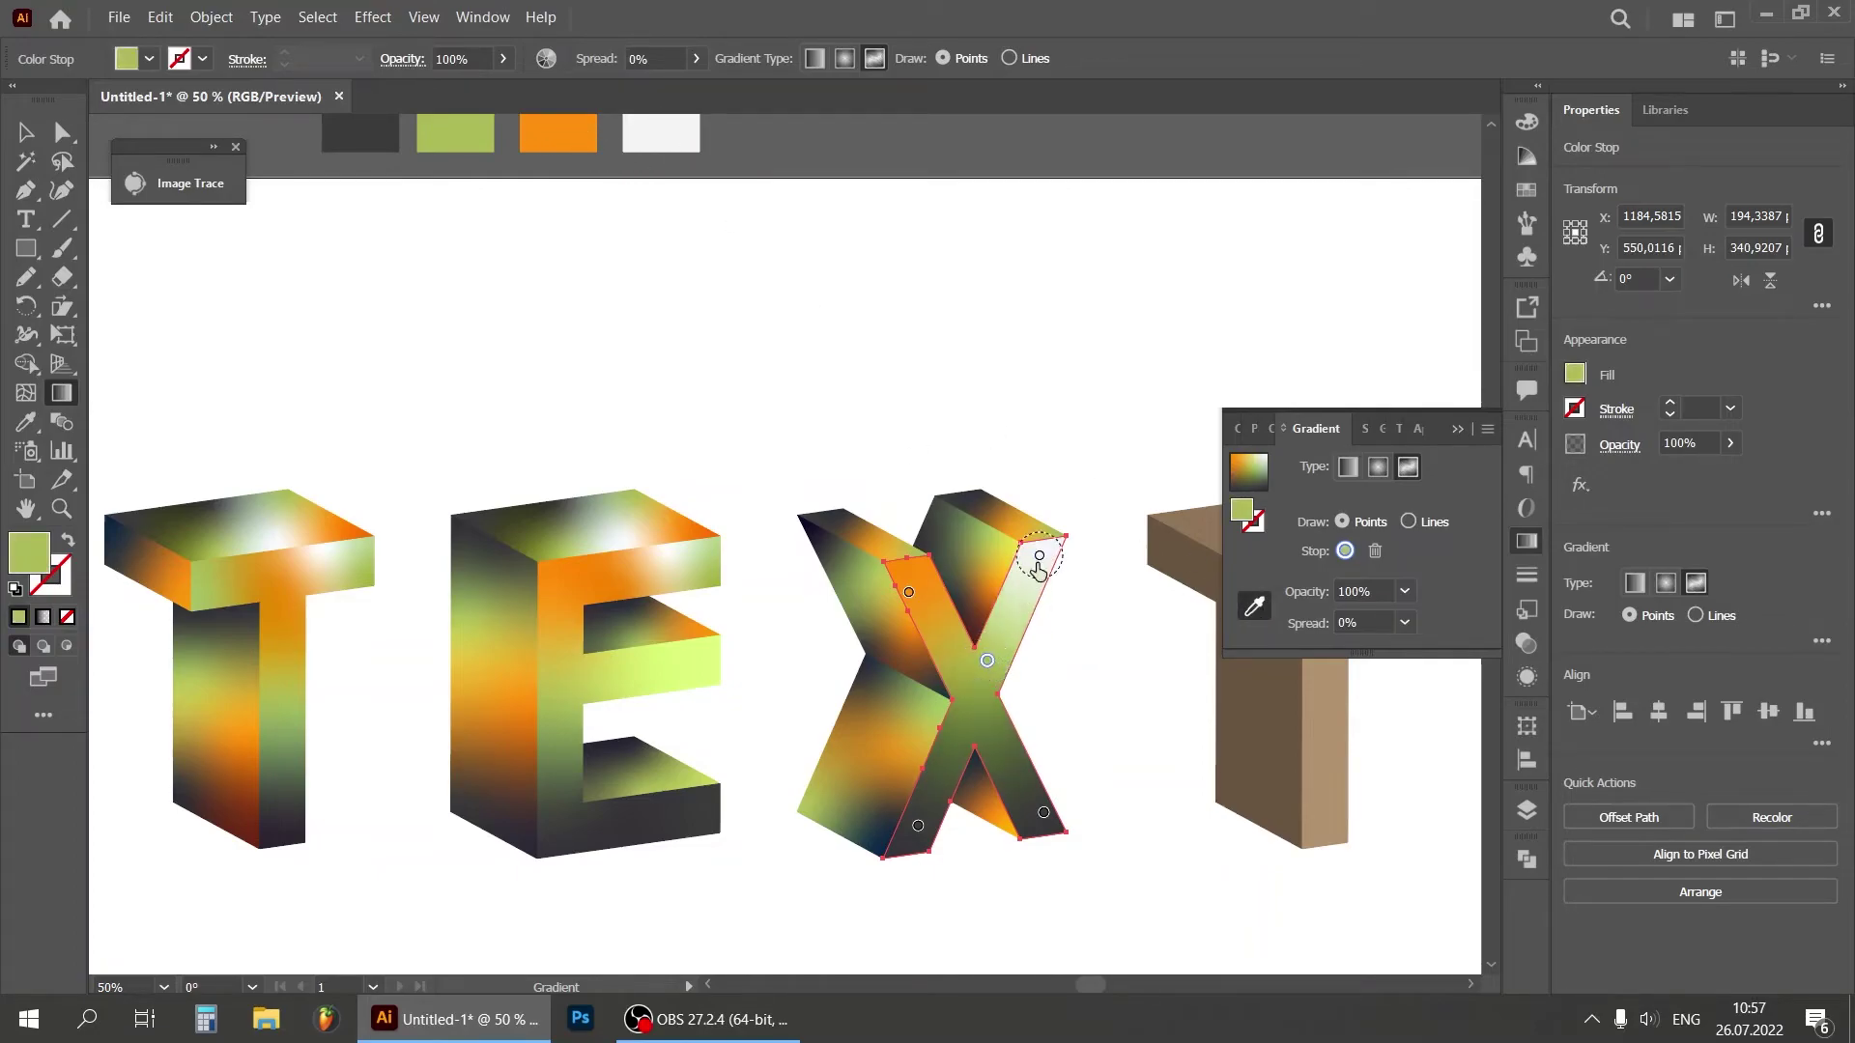
{"action": "left_click_drag", "start_coordinate": [1038, 561], "coordinate": [1020, 604]}
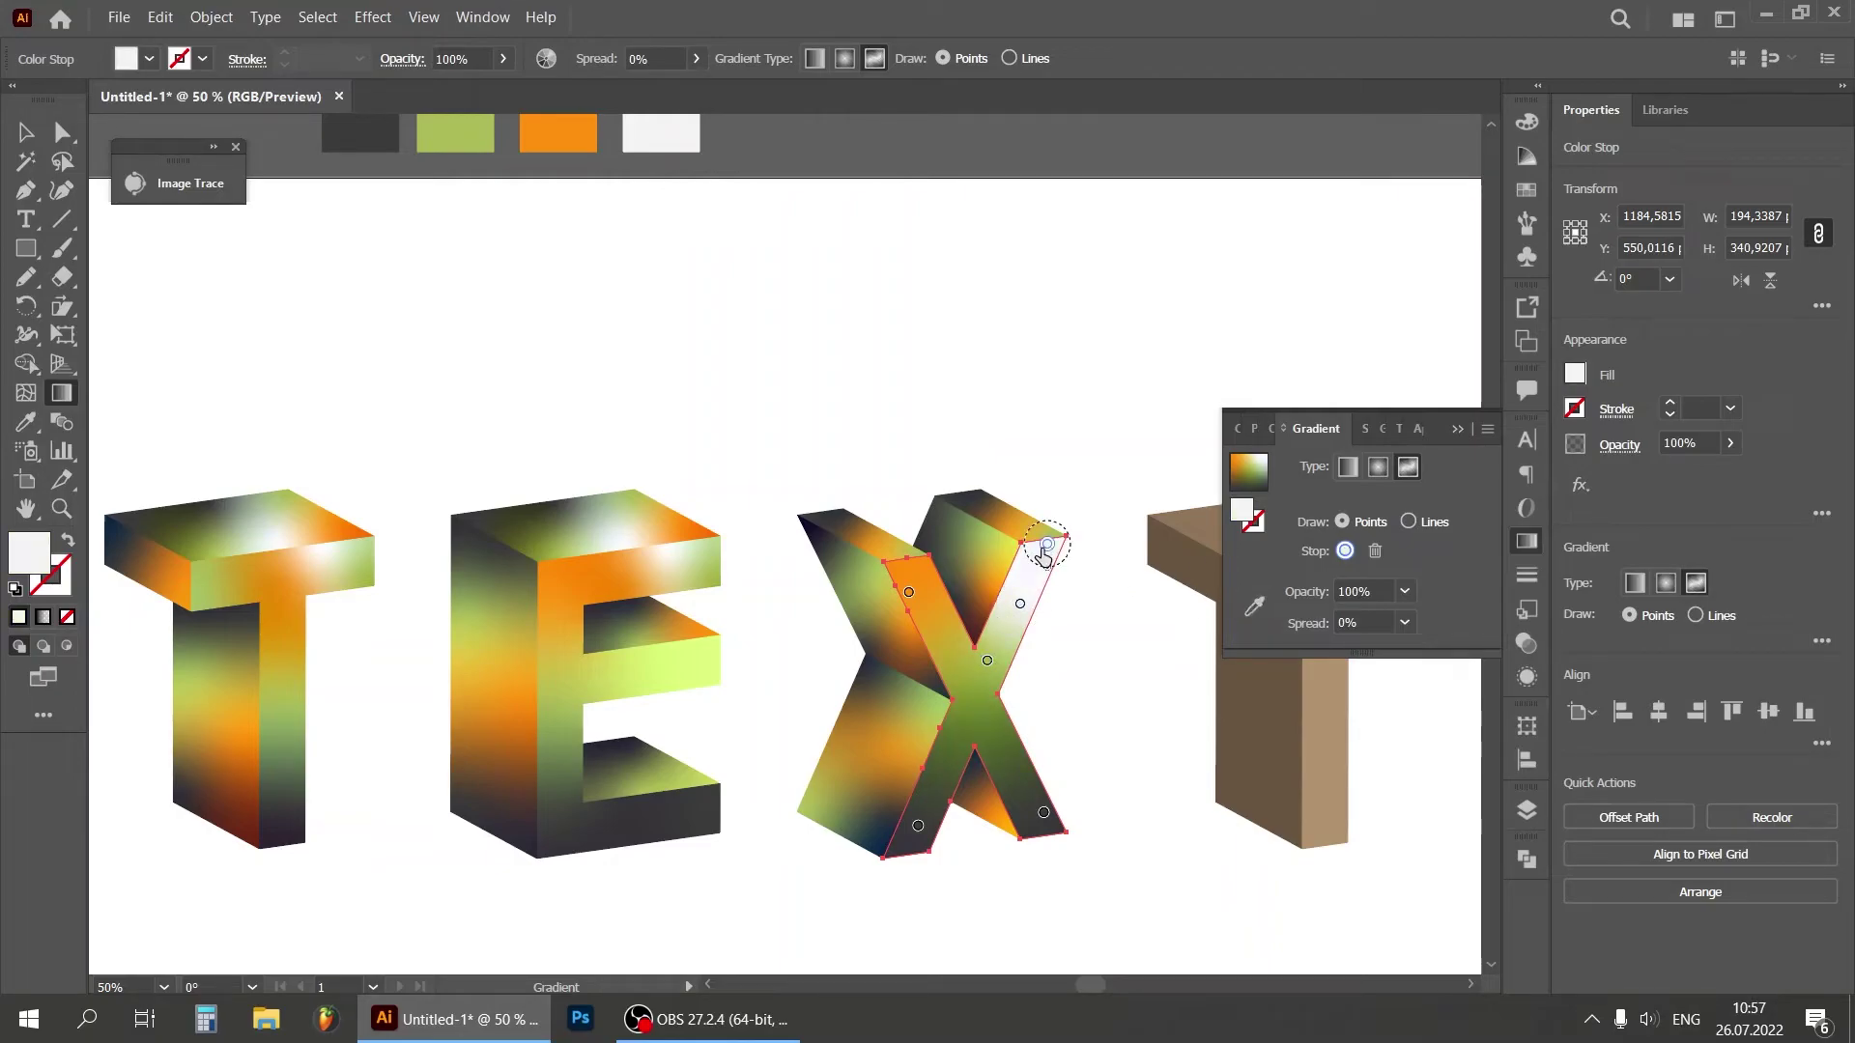
{"action": "left_click", "coordinate": [1246, 614]}
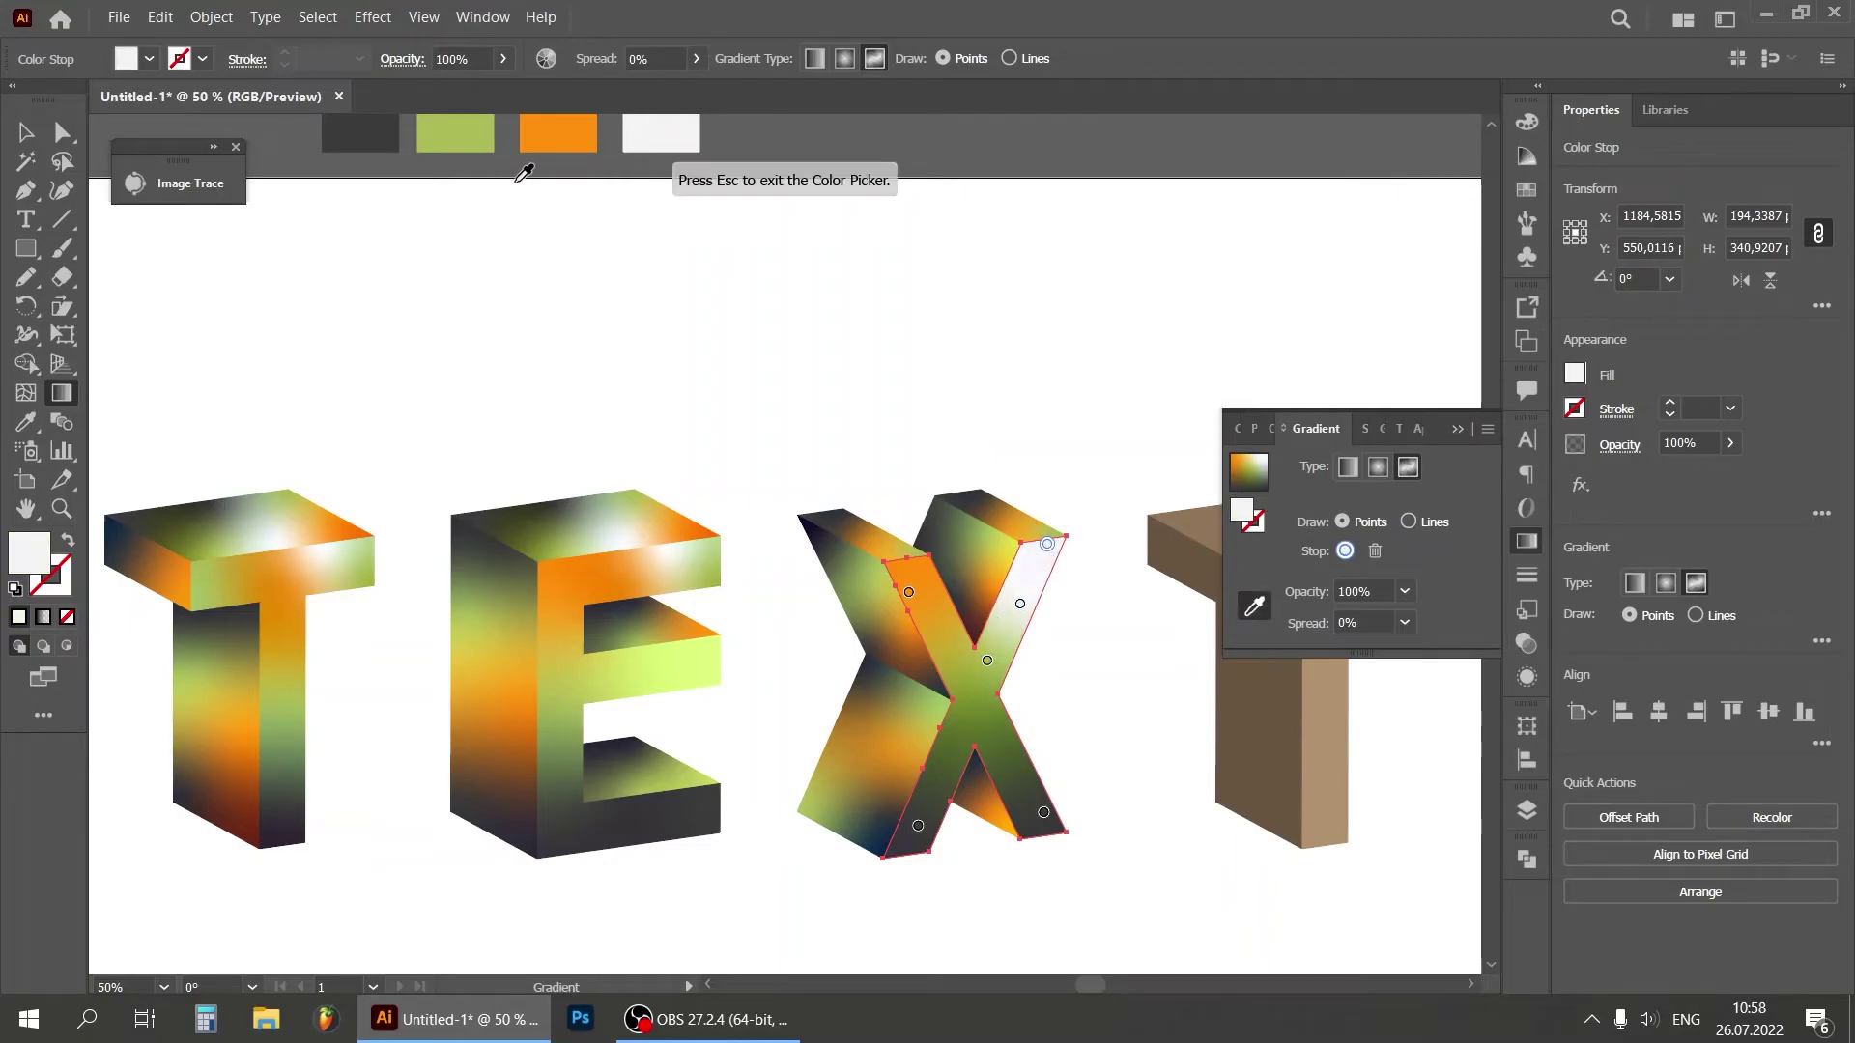
{"action": "left_click", "coordinate": [471, 128]}
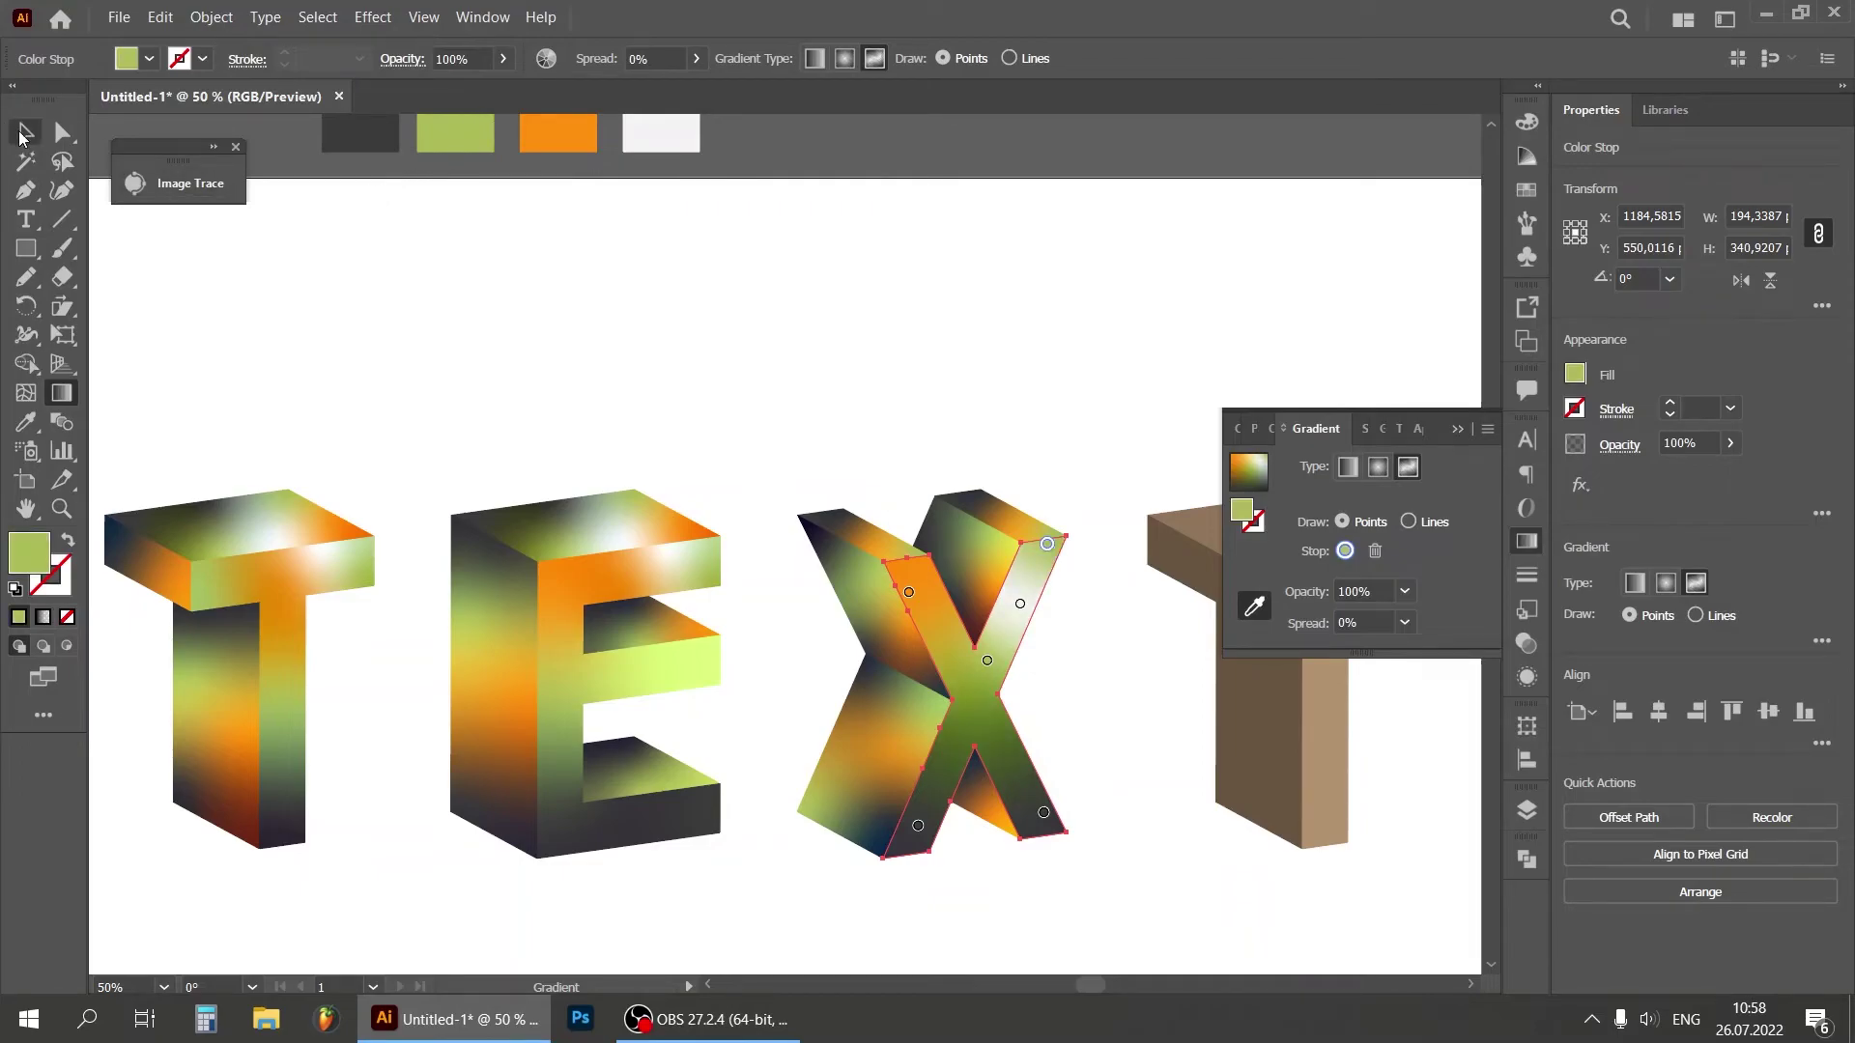
{"action": "left_click", "coordinate": [21, 134]}
{"action": "left_click", "coordinate": [1074, 367]}
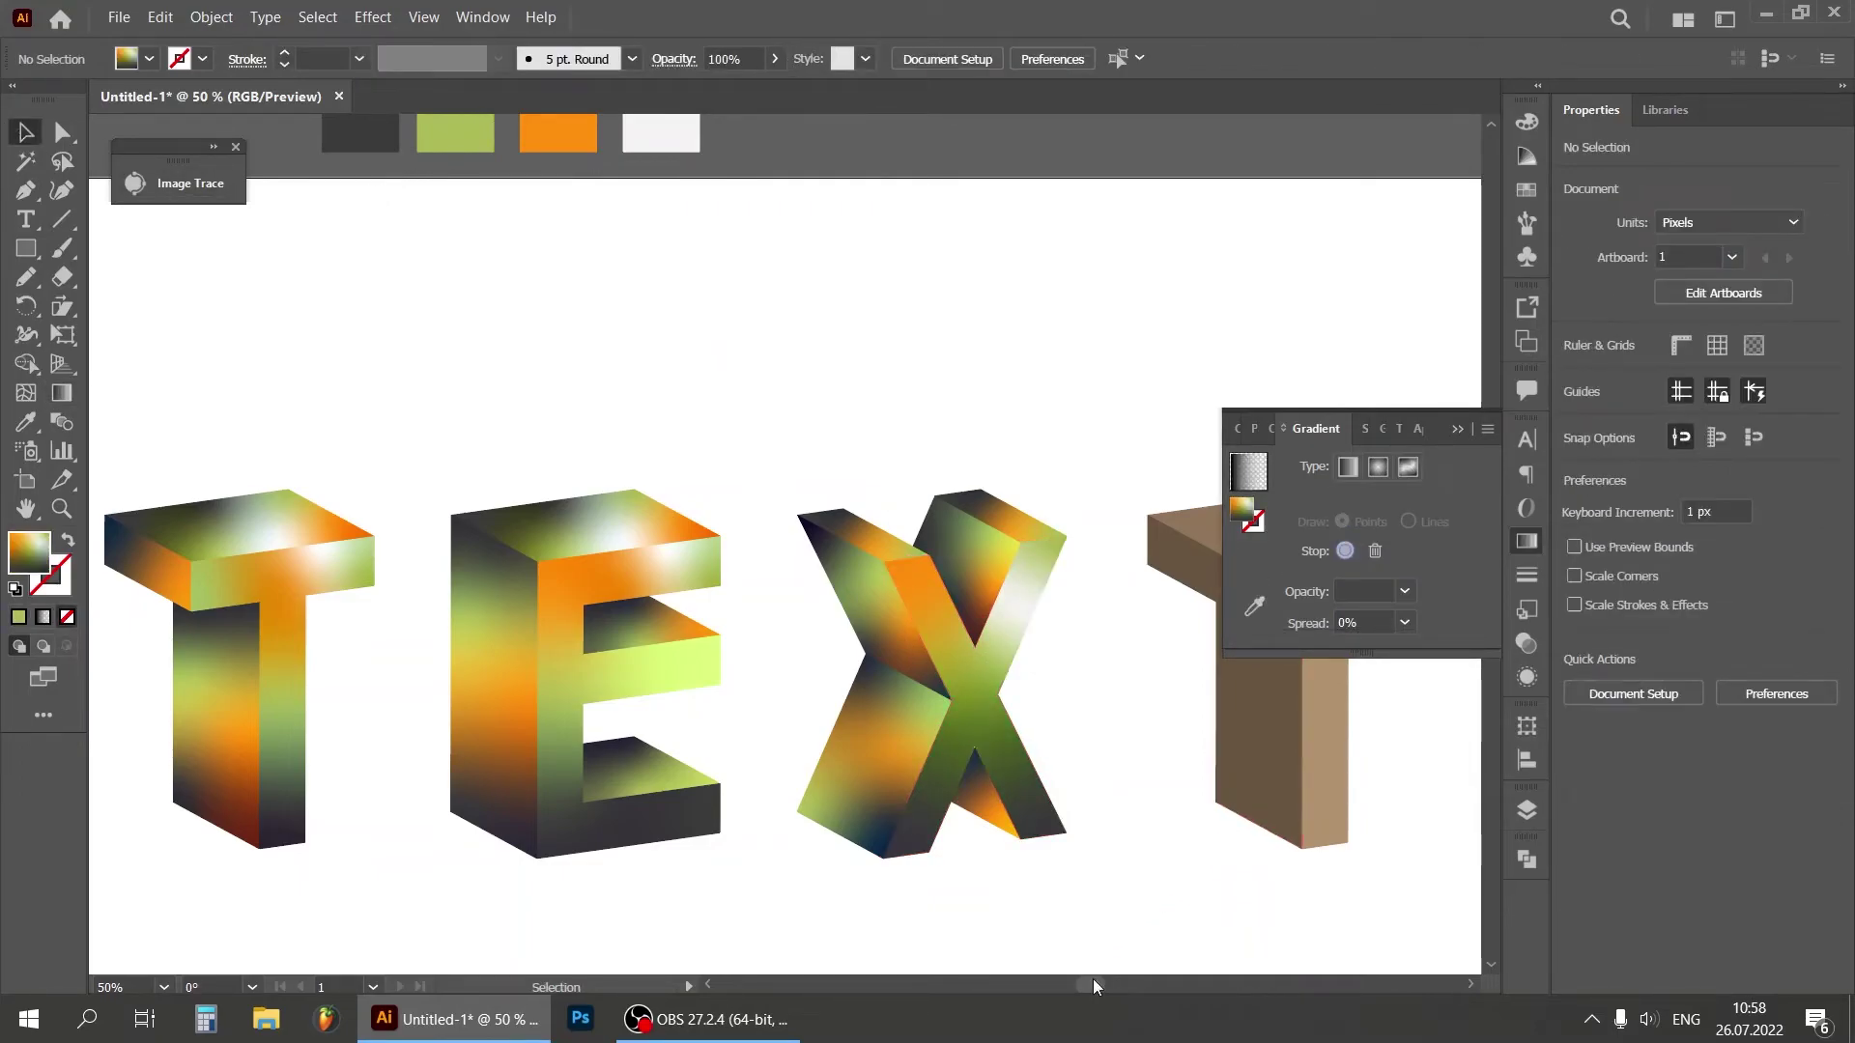
Step: Delete the brown final T after the X
{"action": "left_click_drag", "start_coordinate": [1093, 981], "coordinate": [1109, 981]}
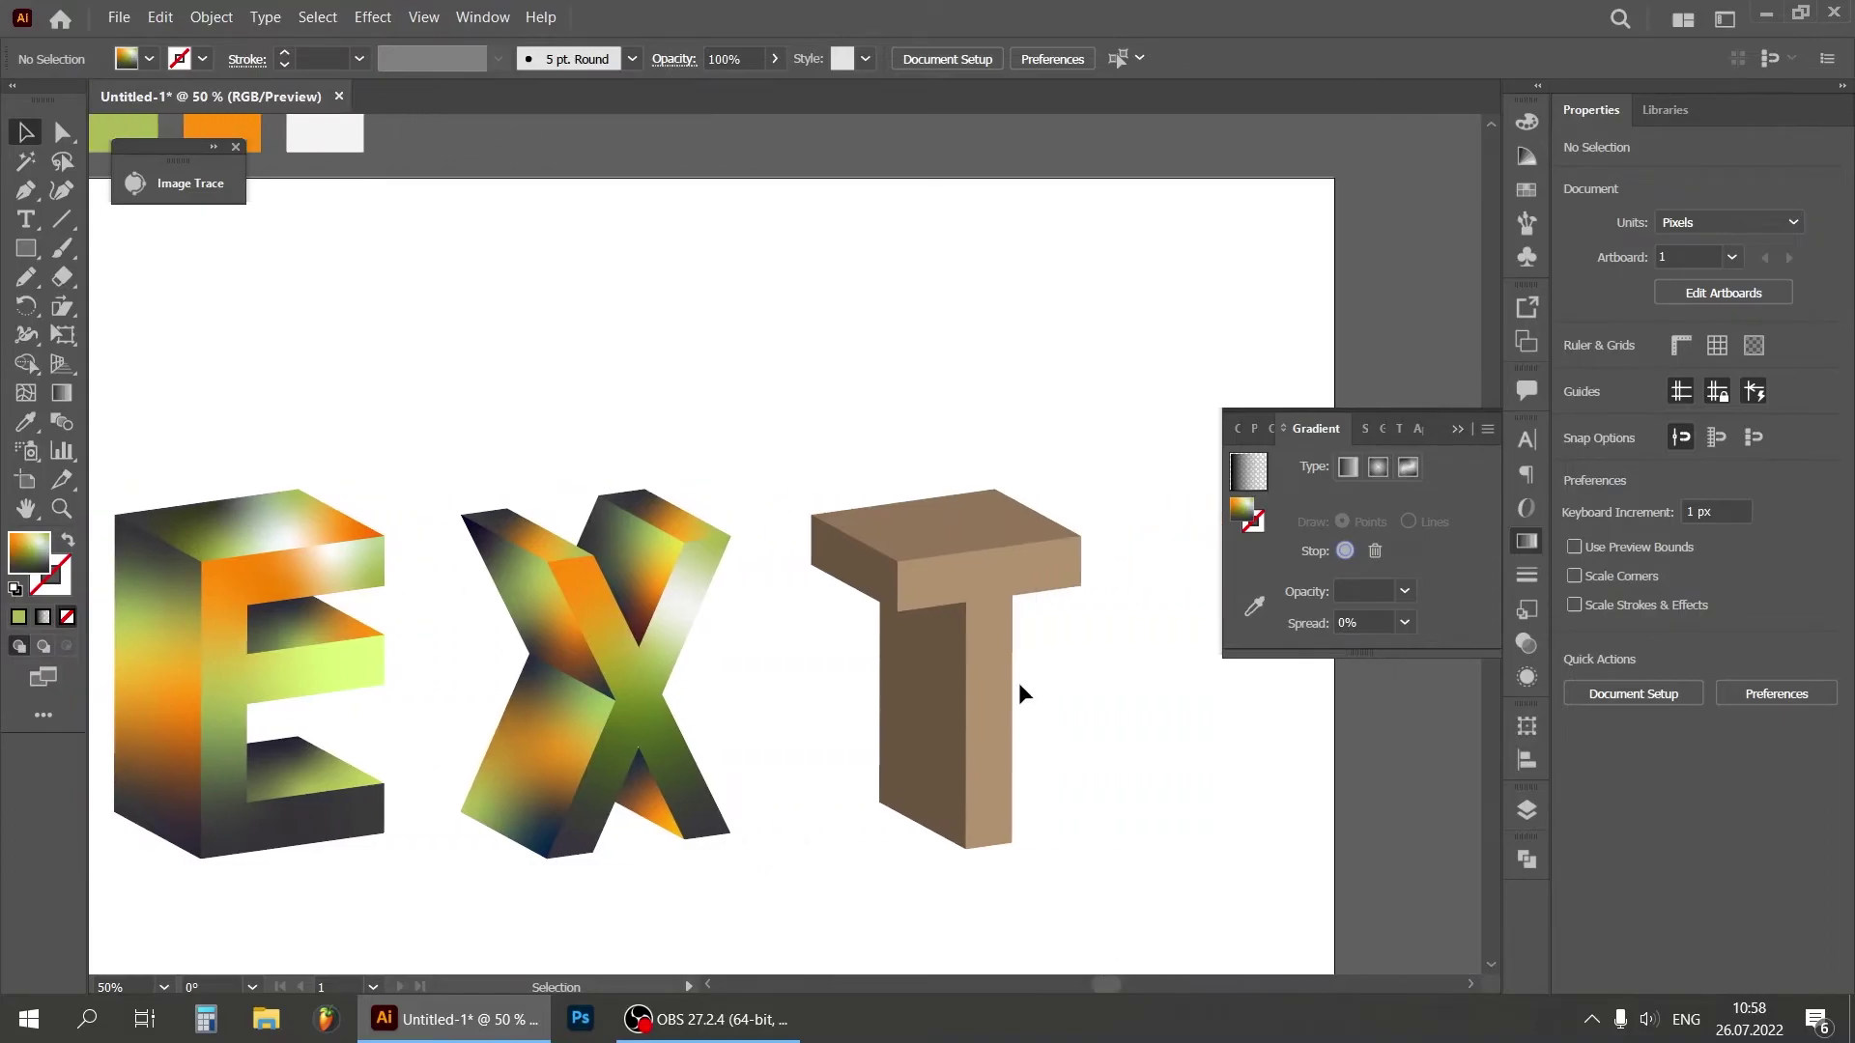
{"action": "left_click", "coordinate": [1455, 431]}
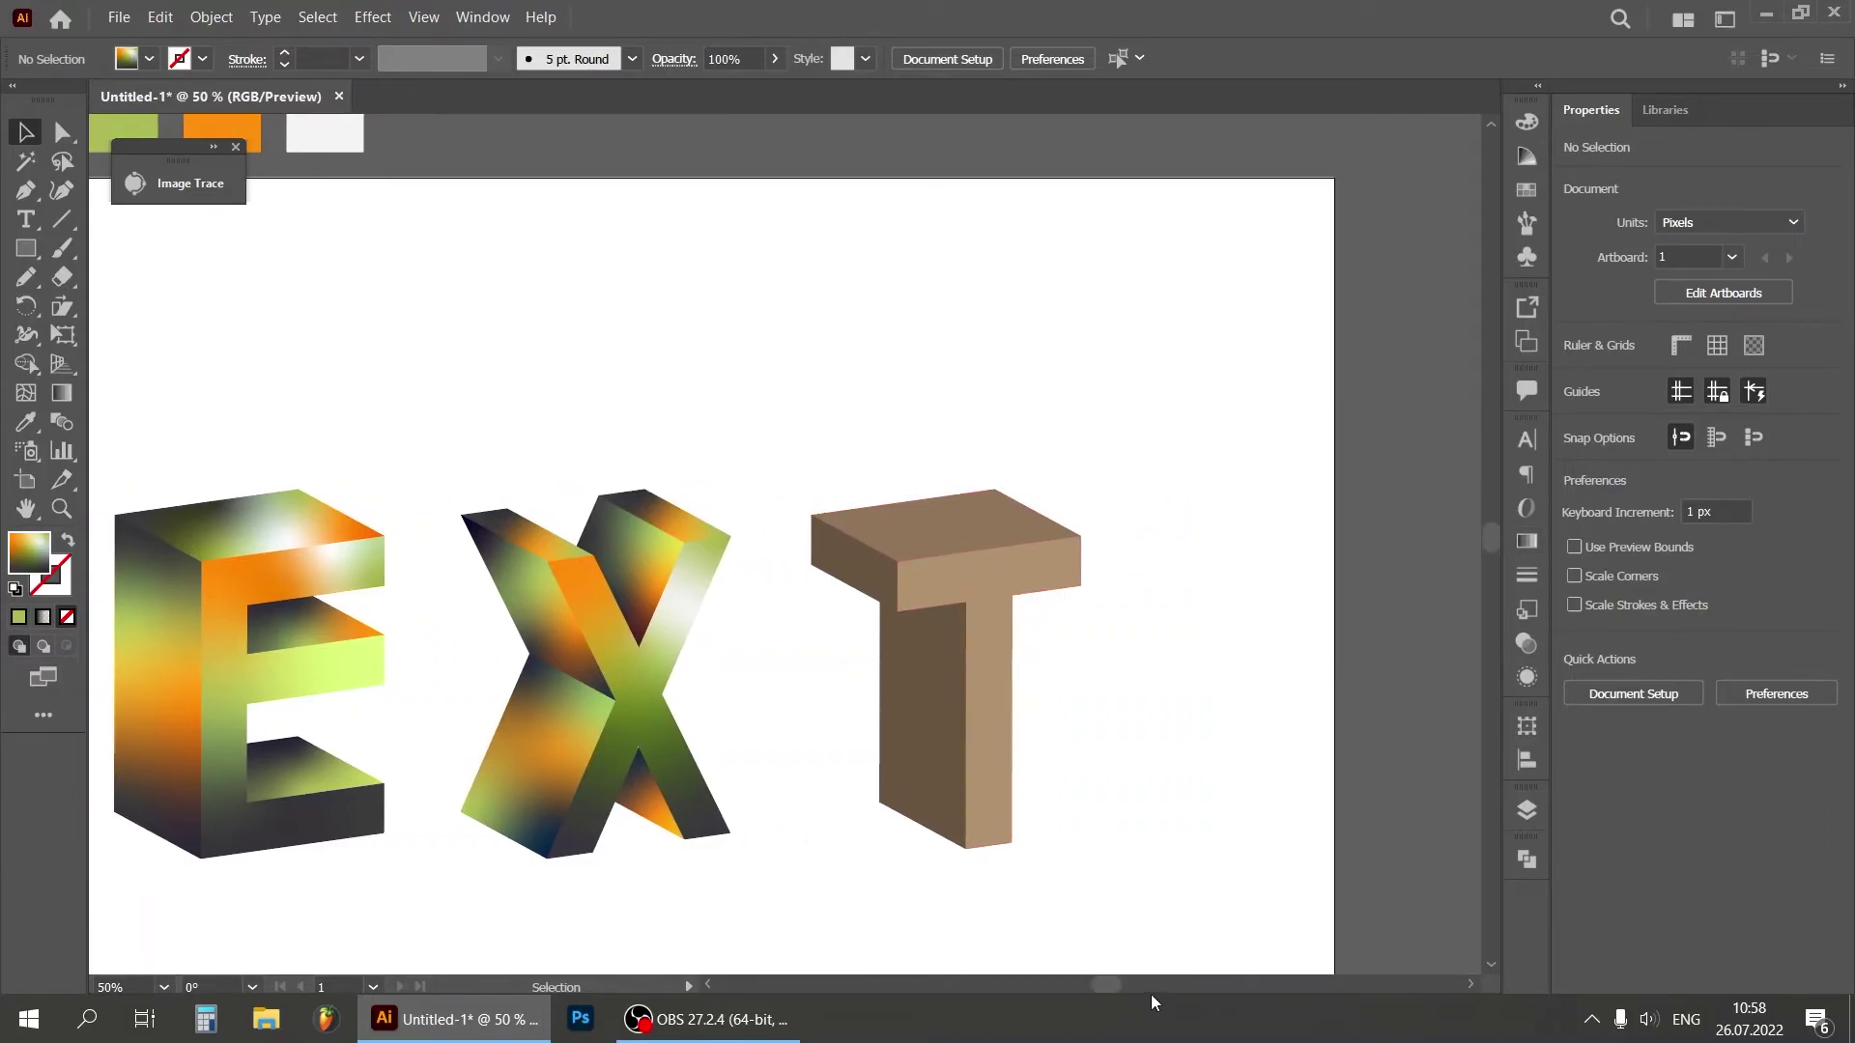
{"action": "left_click_drag", "start_coordinate": [1098, 982], "coordinate": [1080, 978]}
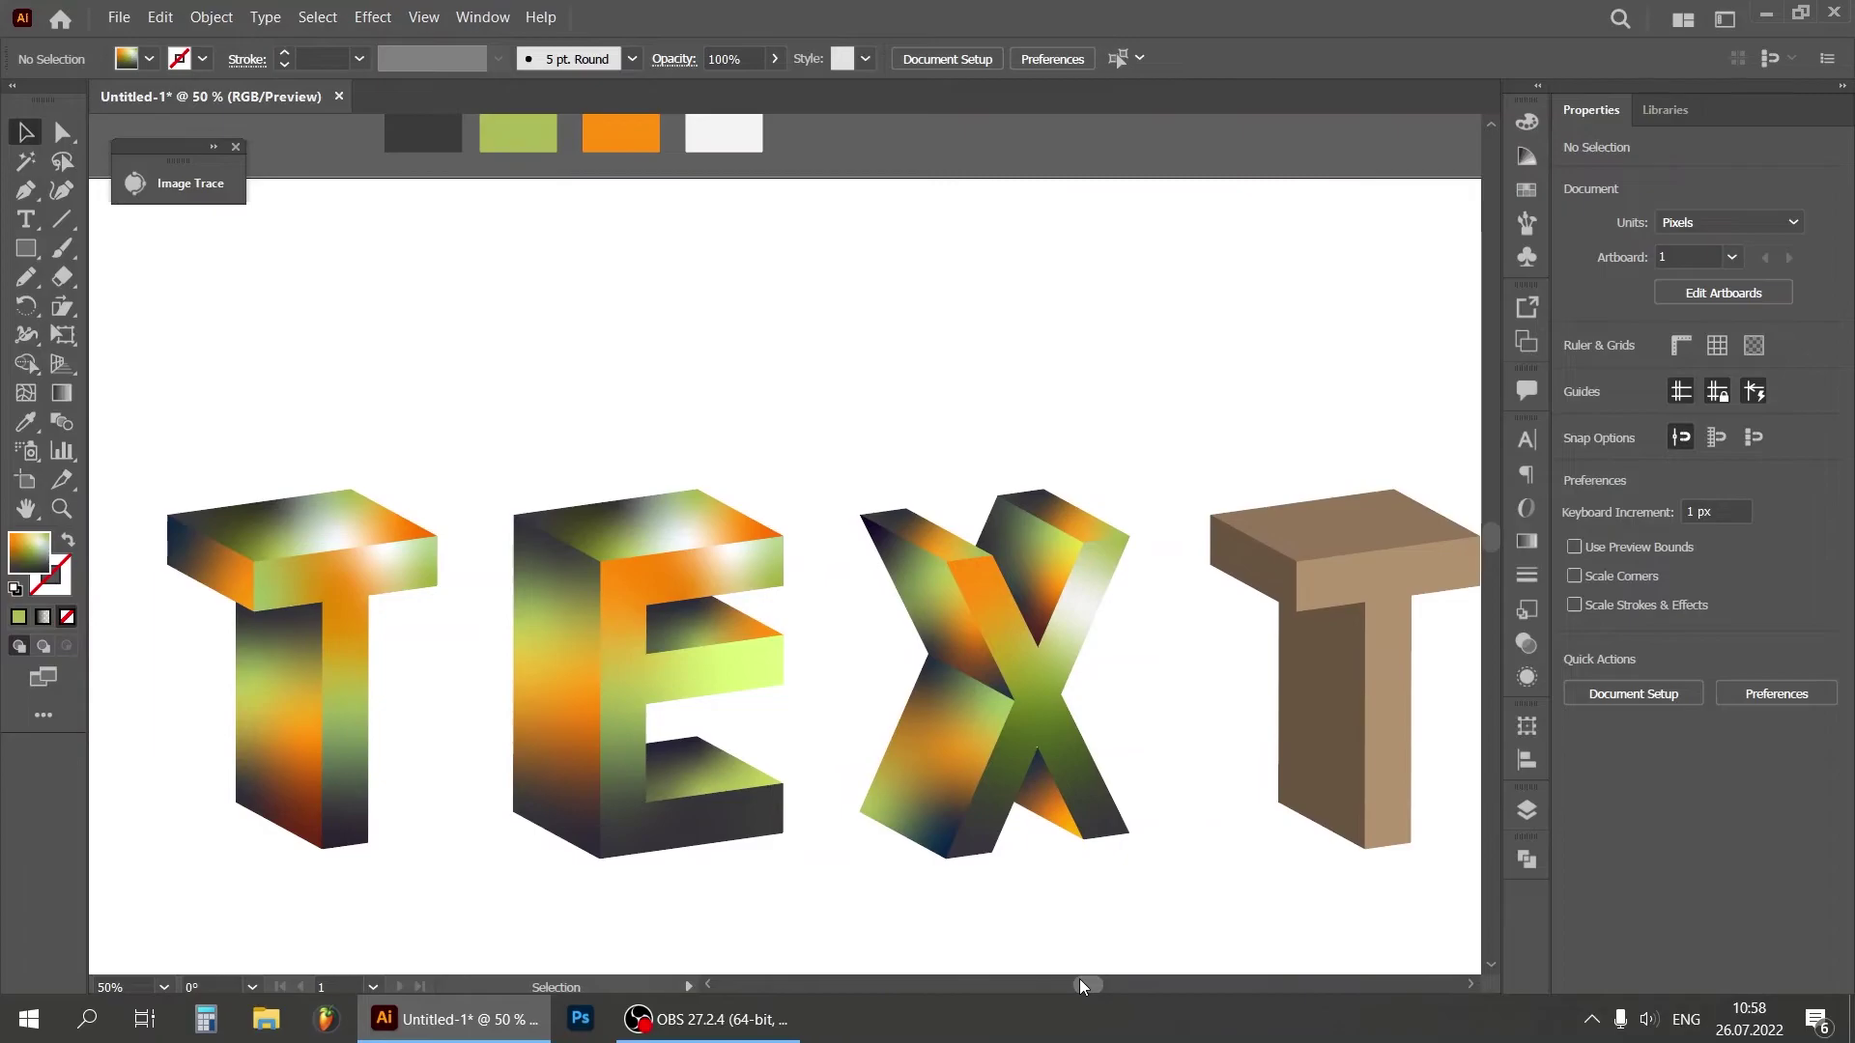
{"action": "left_click_drag", "start_coordinate": [1076, 434], "coordinate": [1313, 843]}
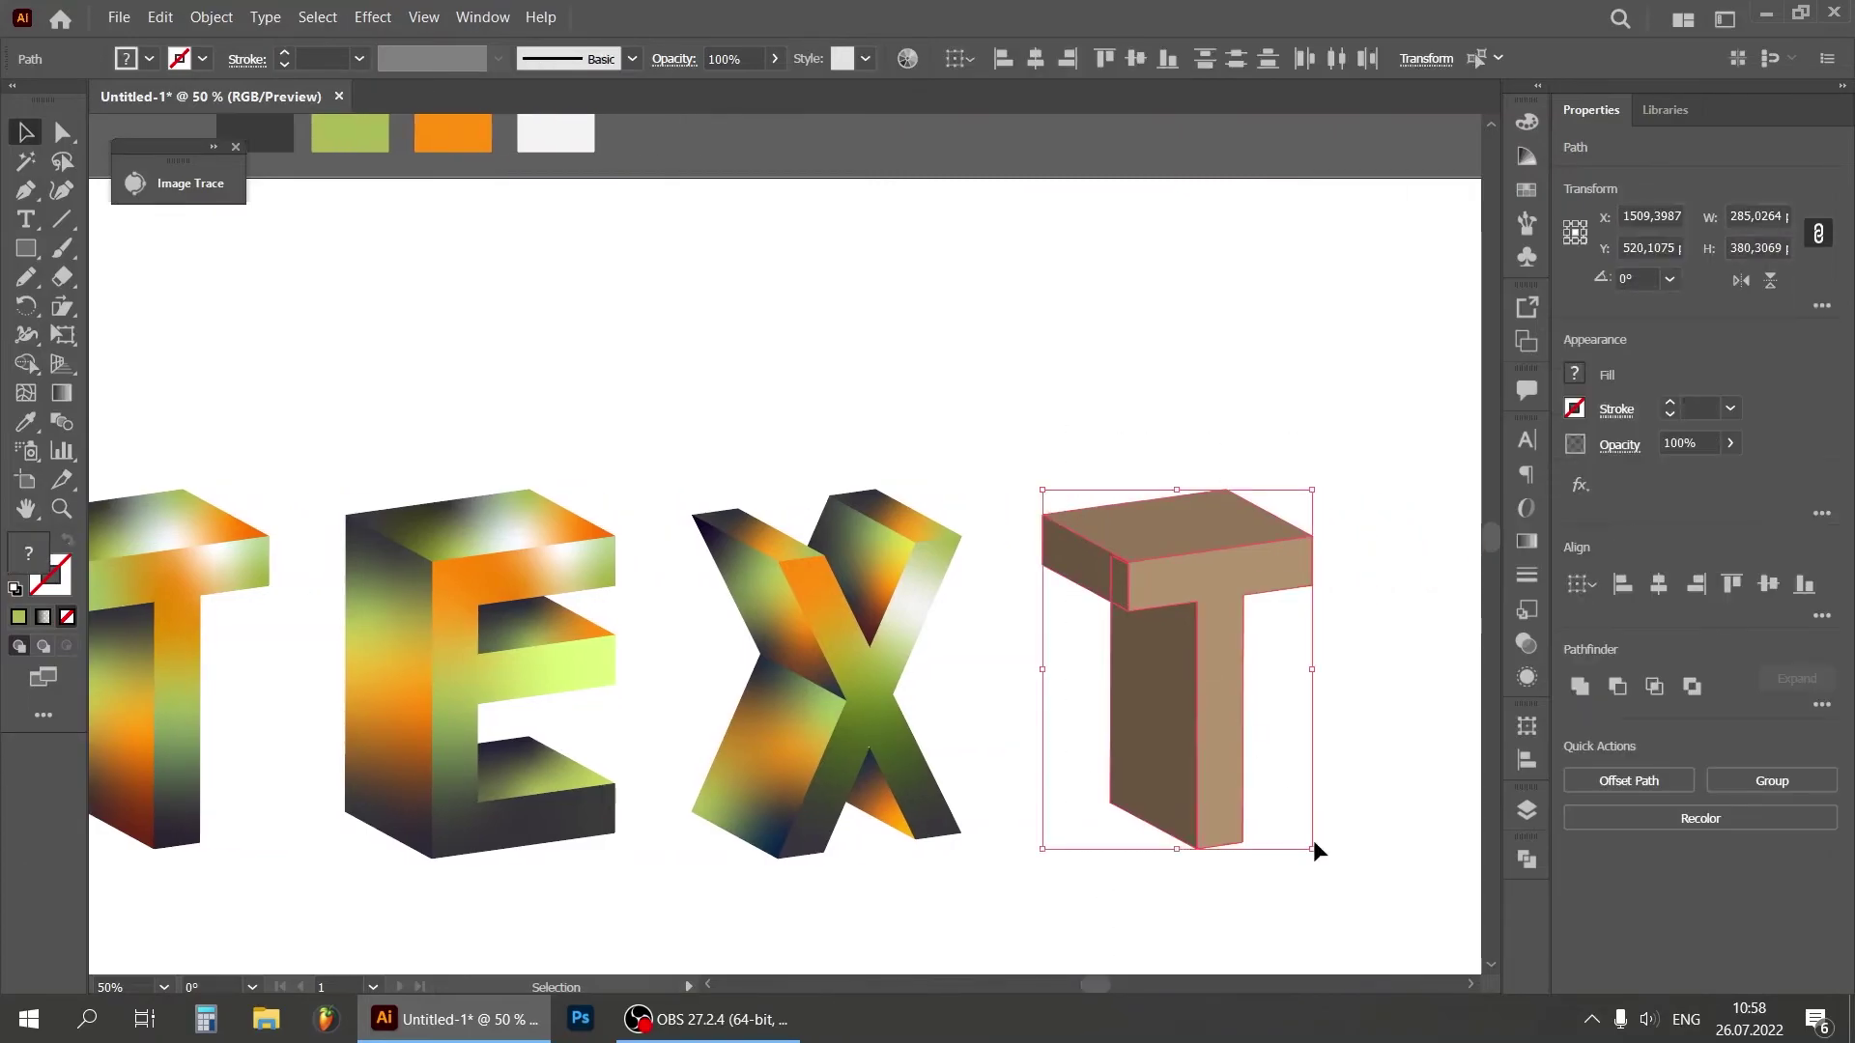
{"action": "key", "text": "Delete"}
Step: Duplicate the first gradient T to the right of the X, then zoom out
{"action": "scroll", "coordinate": [135, 673], "scroll_direction": "left", "scroll_amount": 3}
{"action": "scroll", "coordinate": [80, 738], "scroll_direction": "left", "scroll_amount": 3}
{"action": "left_click", "coordinate": [299, 712]}
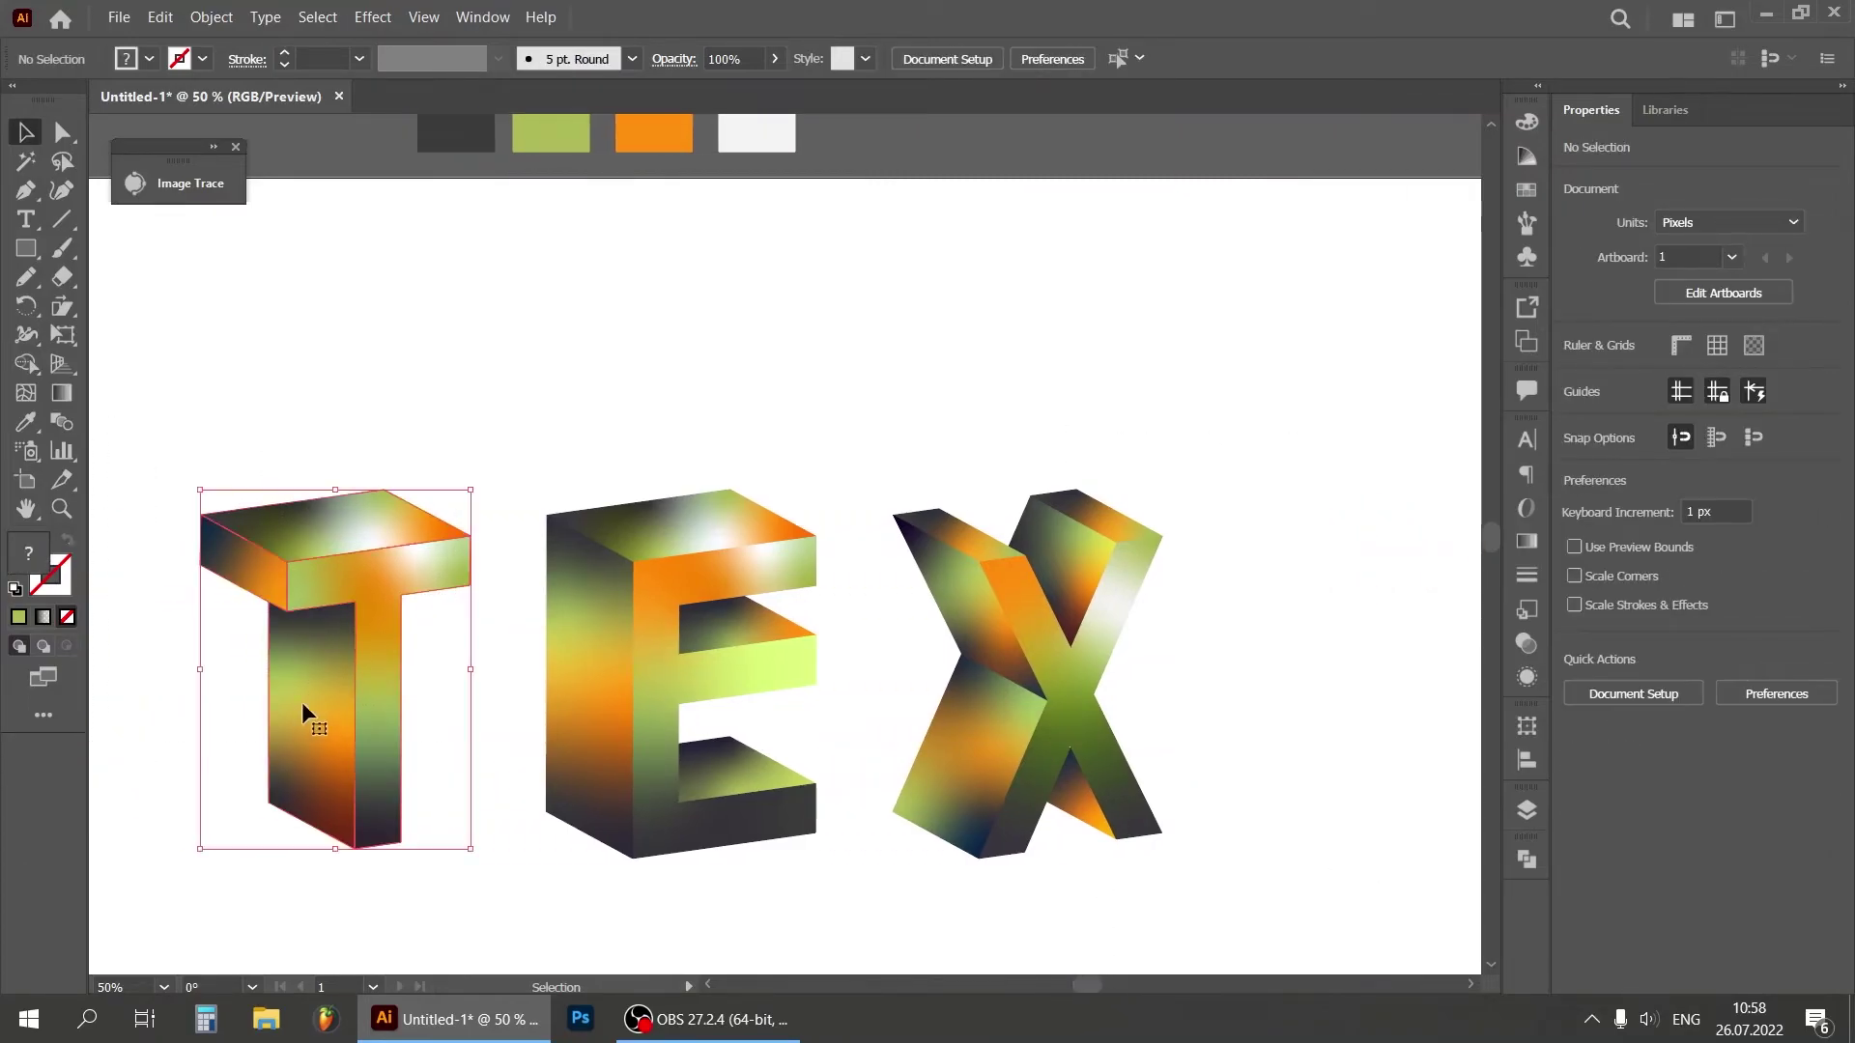
{"action": "left_click_drag", "start_coordinate": [352, 693], "coordinate": [1341, 695]}
{"action": "key", "text": "ctrl+minus"}
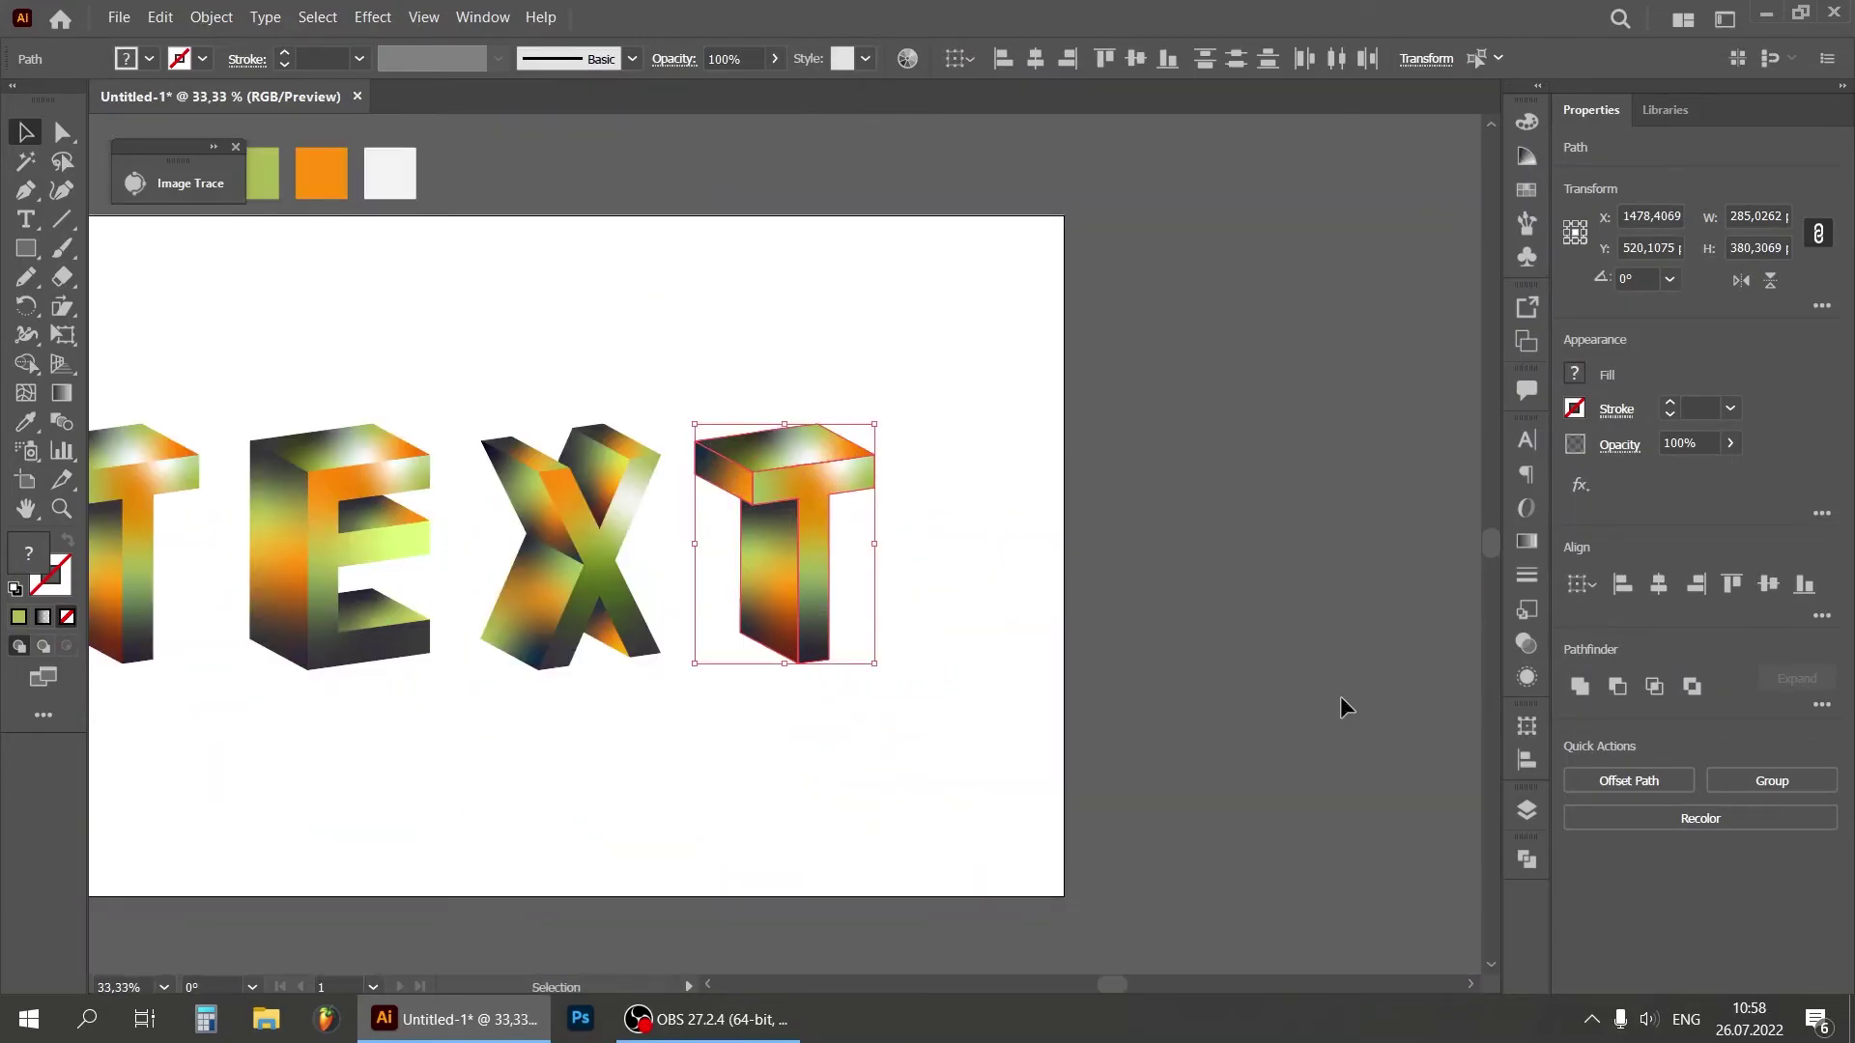
{"action": "left_click", "coordinate": [814, 746]}
{"action": "left_click_drag", "start_coordinate": [1126, 994], "coordinate": [1101, 985]}
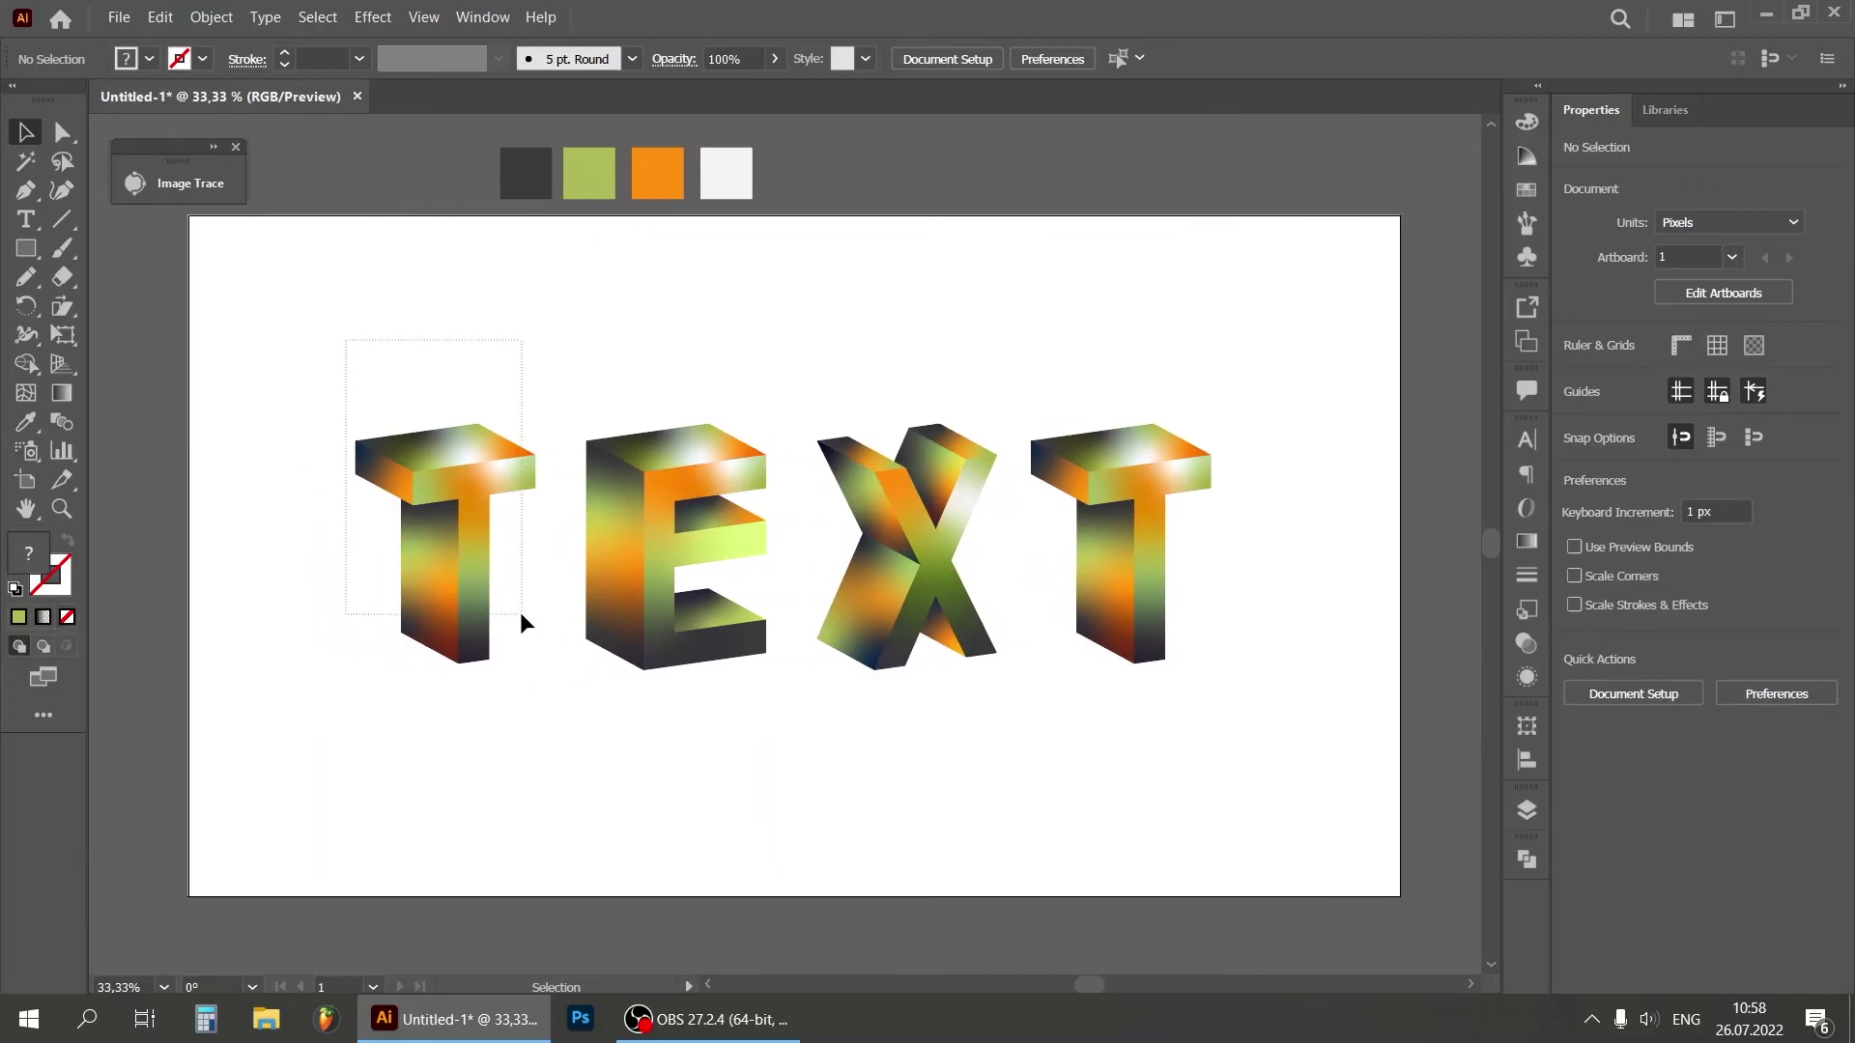
Step: Group the parts of each letter T, E, X and T separately
{"action": "left_click", "coordinate": [488, 627]}
{"action": "right_click", "coordinate": [475, 529]}
{"action": "left_click", "coordinate": [512, 650]}
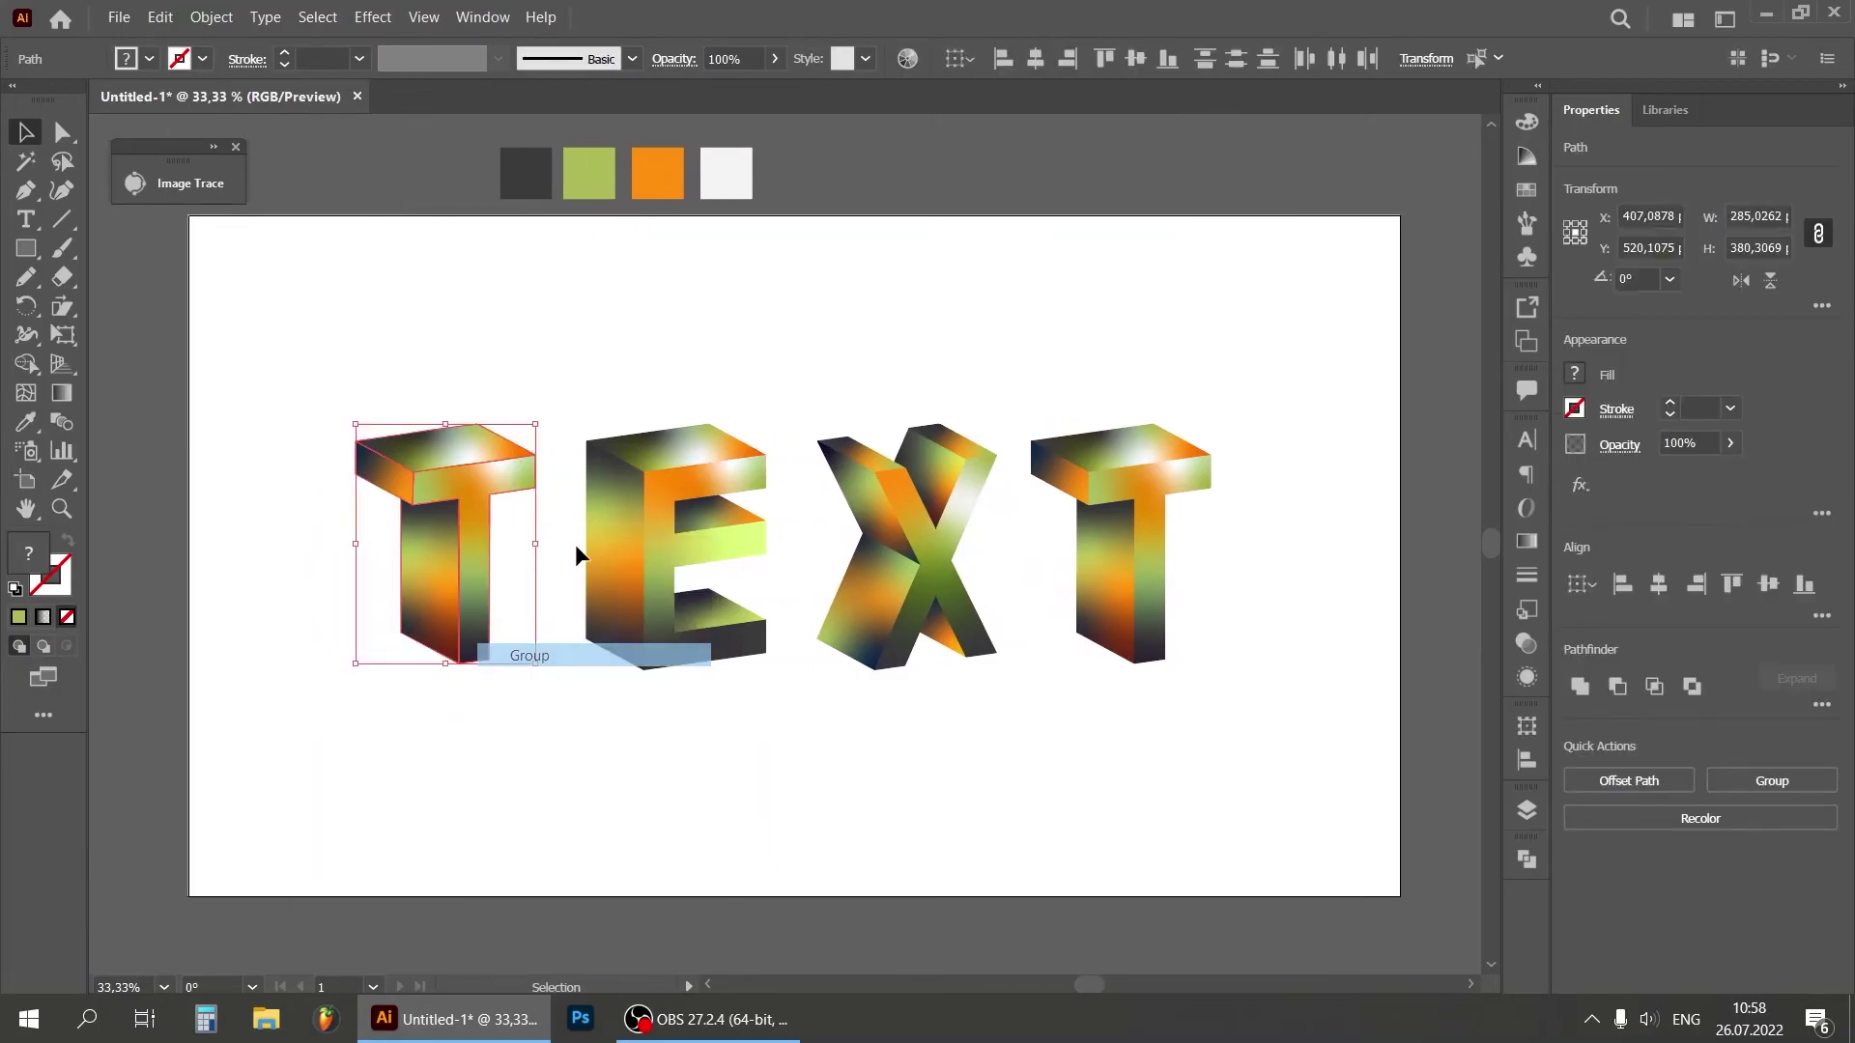
{"action": "left_click", "coordinate": [723, 663]}
{"action": "right_click", "coordinate": [687, 513]}
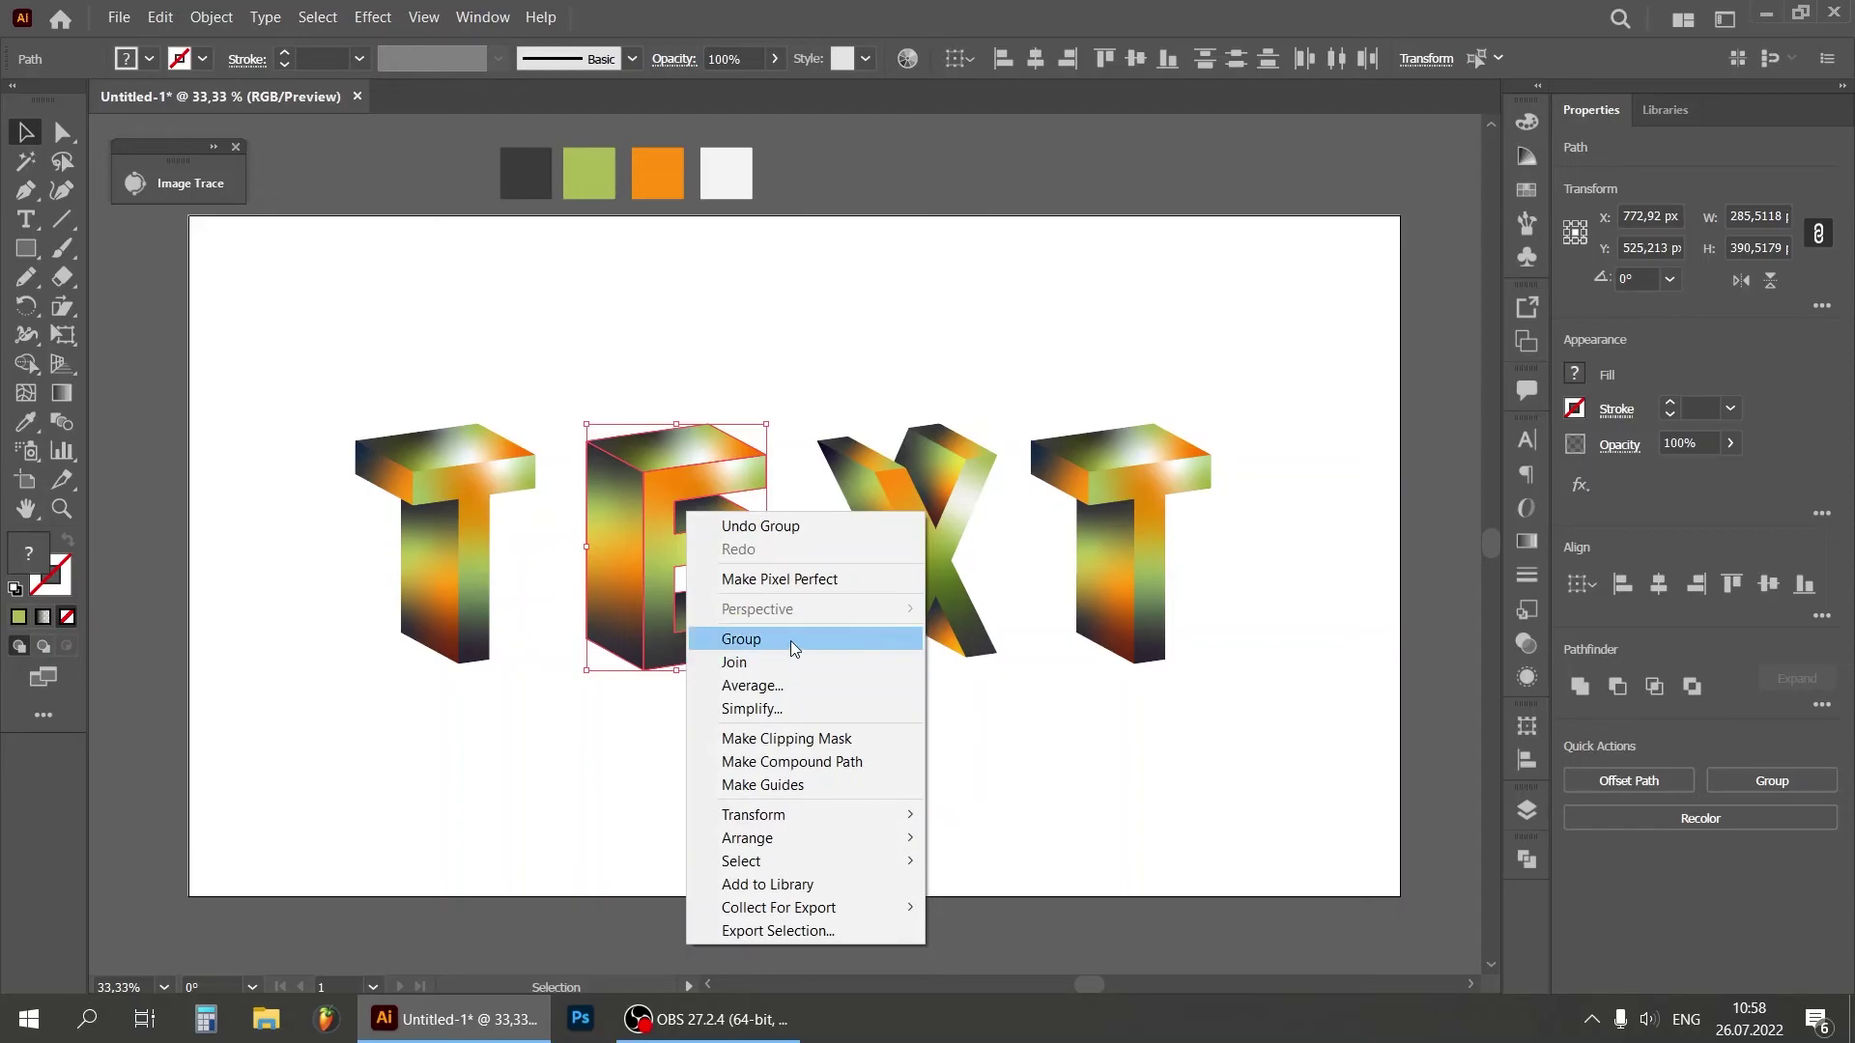
{"action": "left_click", "coordinate": [790, 640]}
{"action": "right_click", "coordinate": [908, 508]}
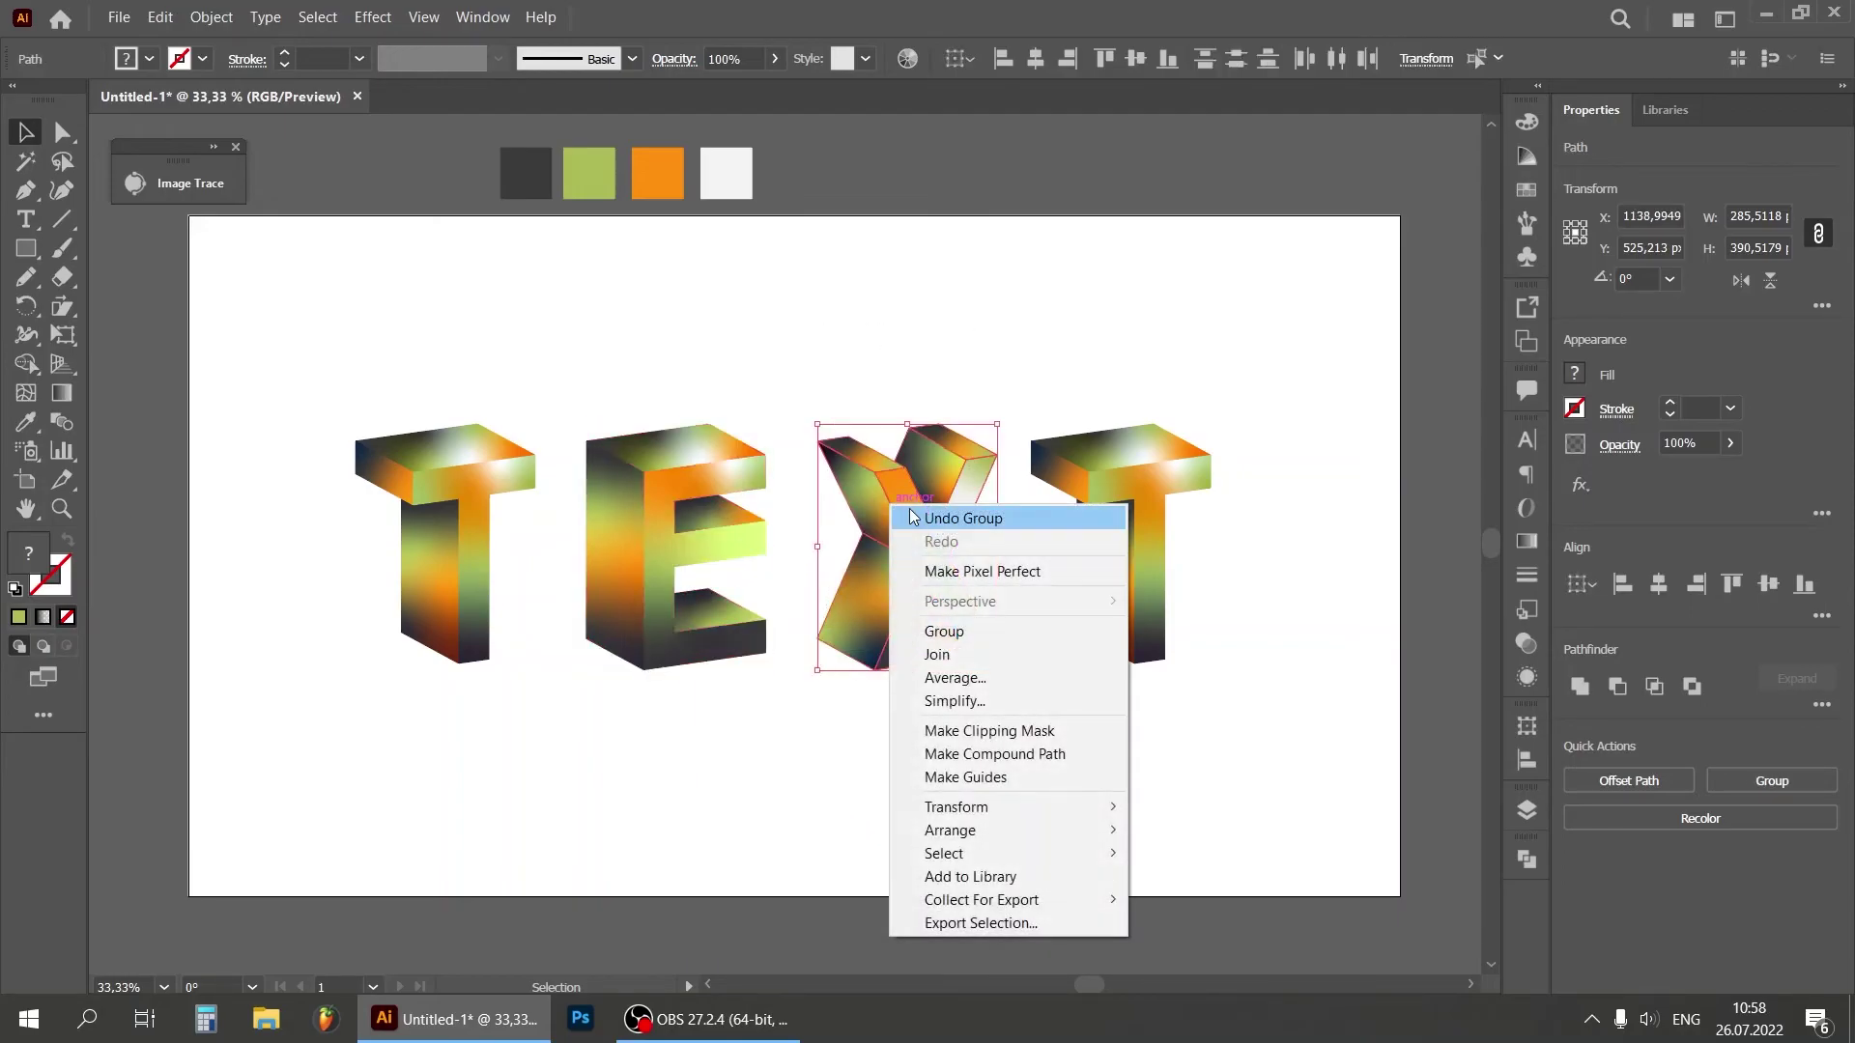
{"action": "left_click", "coordinate": [983, 642]}
{"action": "left_click", "coordinate": [1080, 740]}
{"action": "right_click", "coordinate": [1179, 539]}
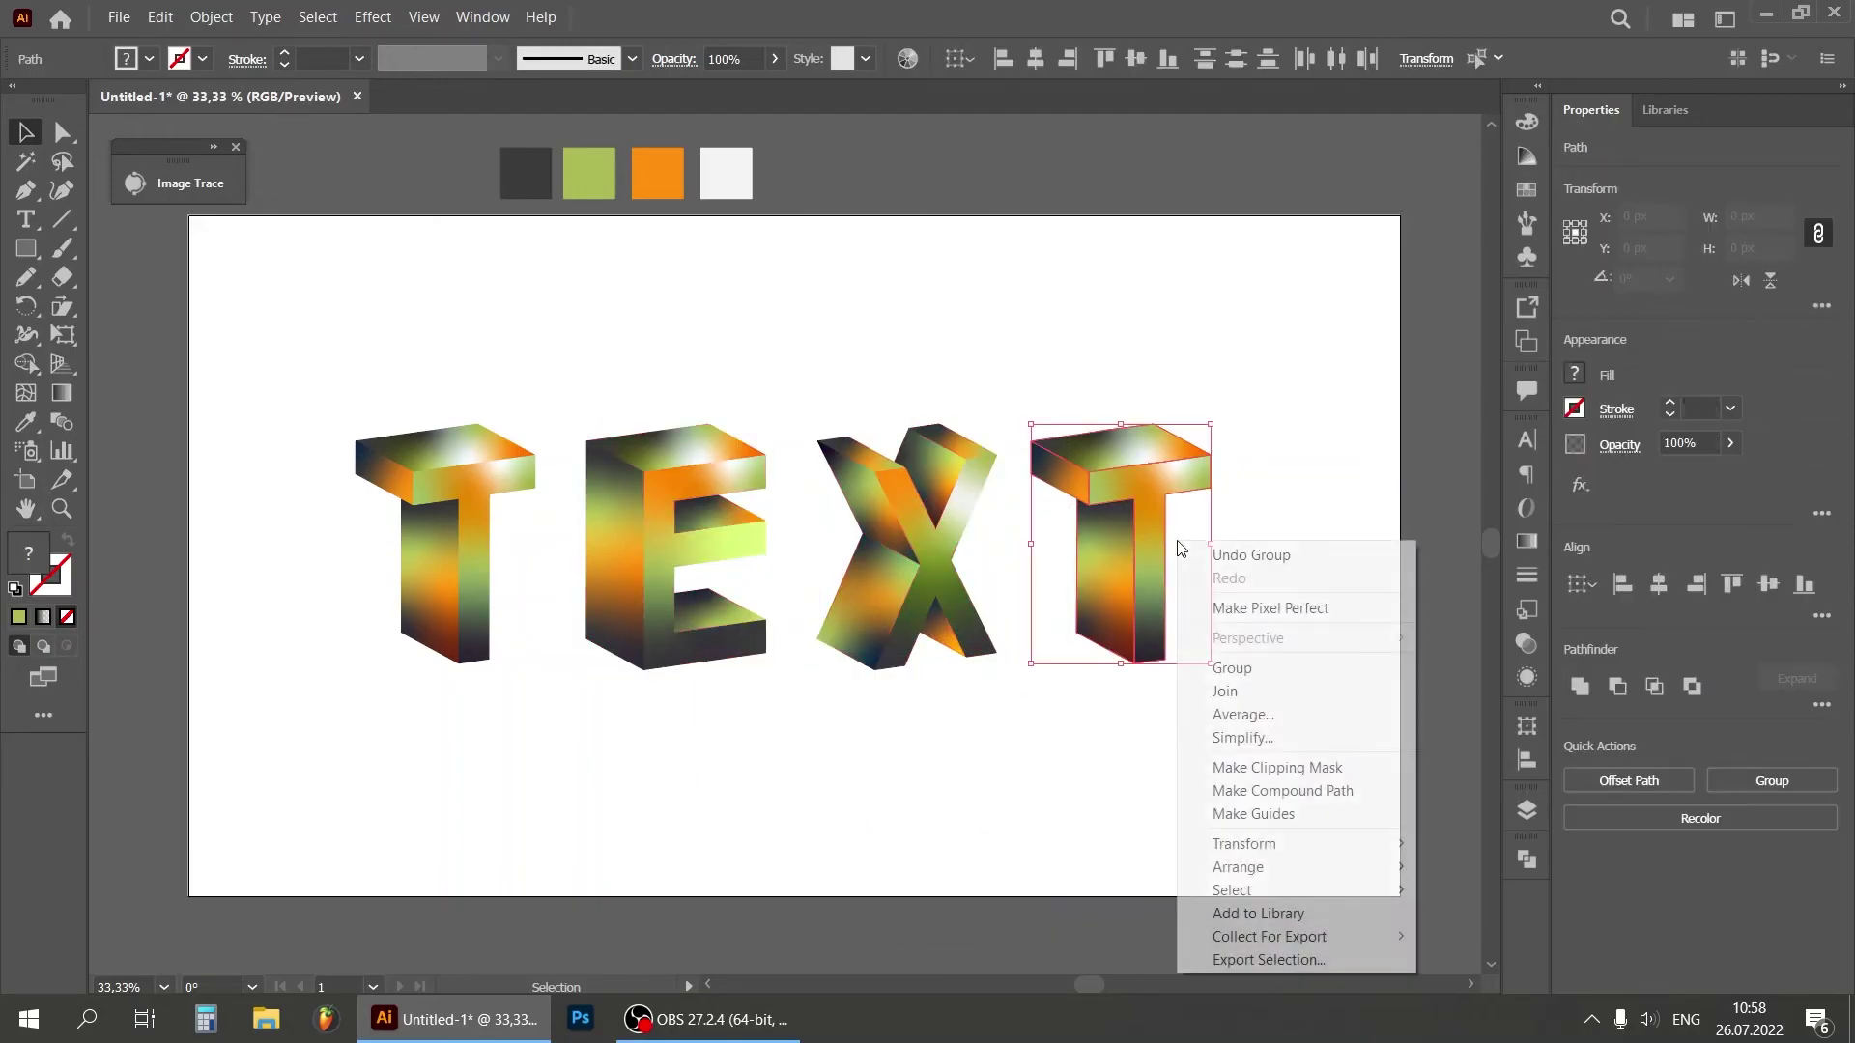
{"action": "left_click", "coordinate": [1290, 672]}
{"action": "left_click", "coordinate": [1114, 825]}
Step: Move E, X and T closer together, top-align all four letters and group them
{"action": "left_click_drag", "start_coordinate": [679, 549], "coordinate": [640, 537]}
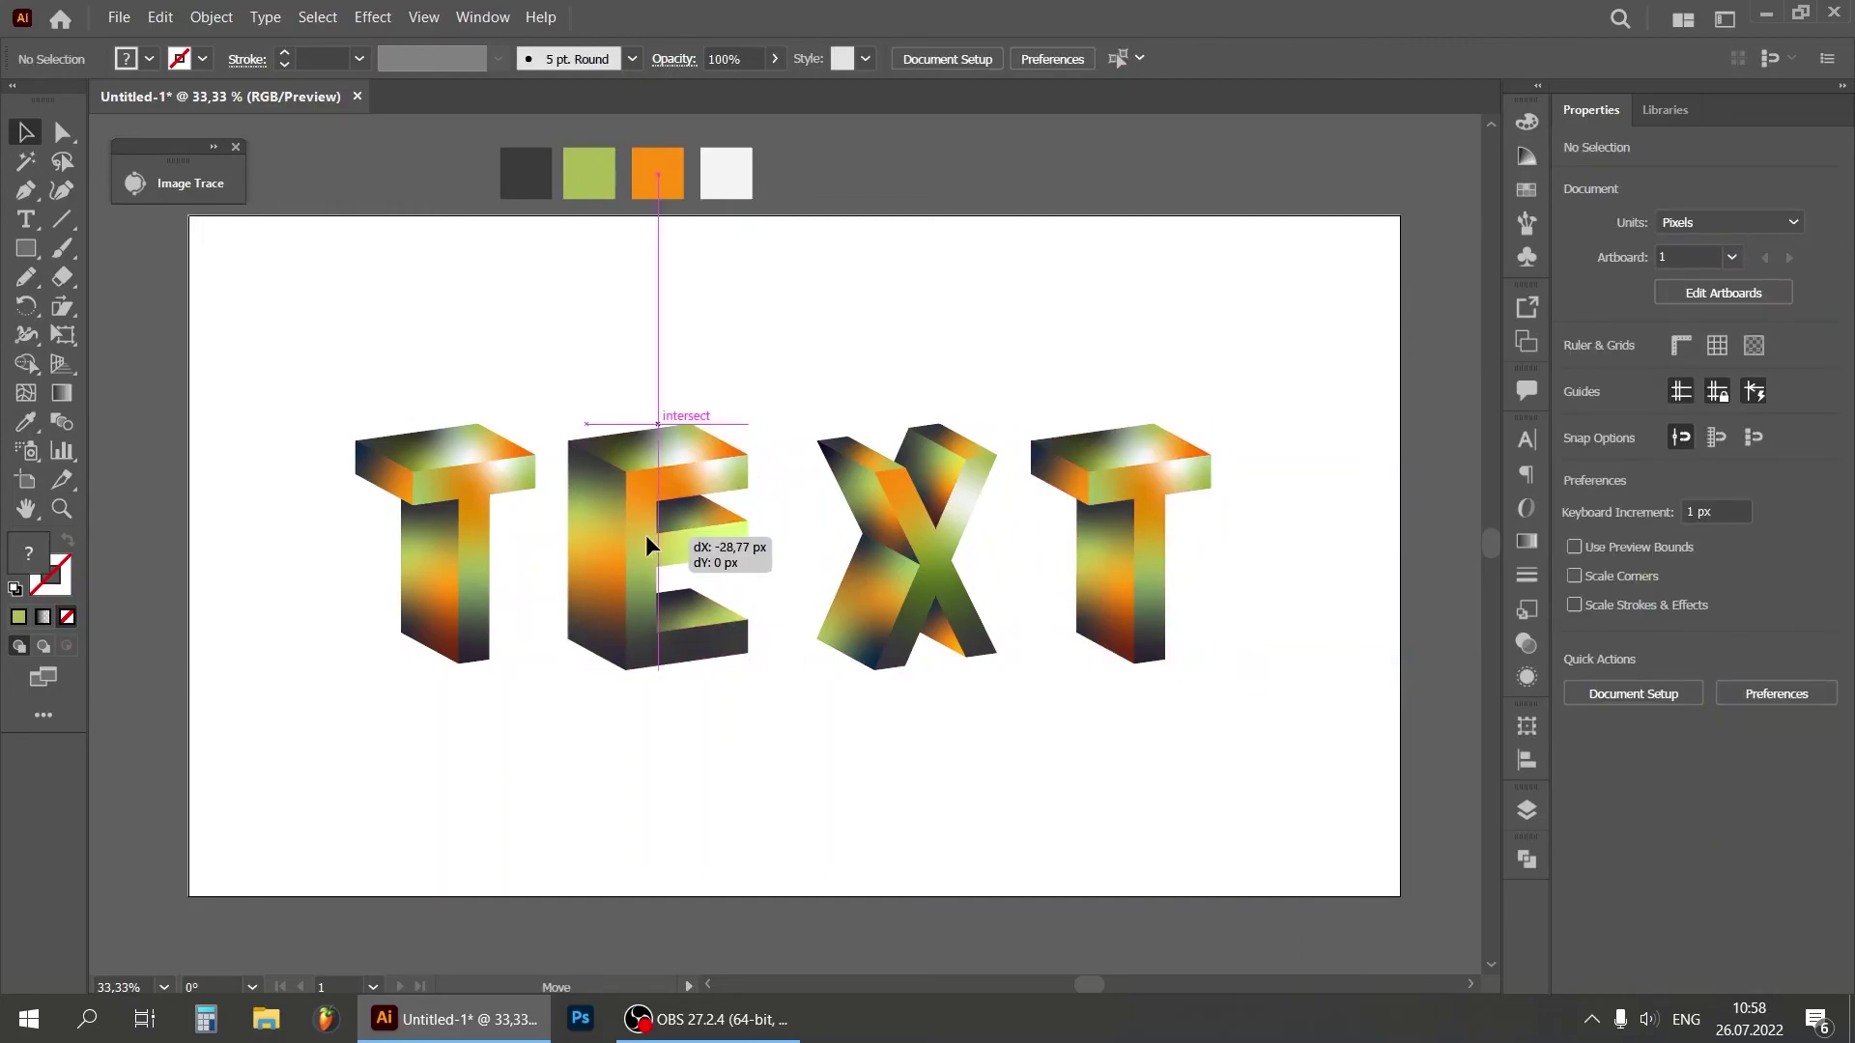
{"action": "left_click_drag", "start_coordinate": [921, 531], "coordinate": [860, 531]}
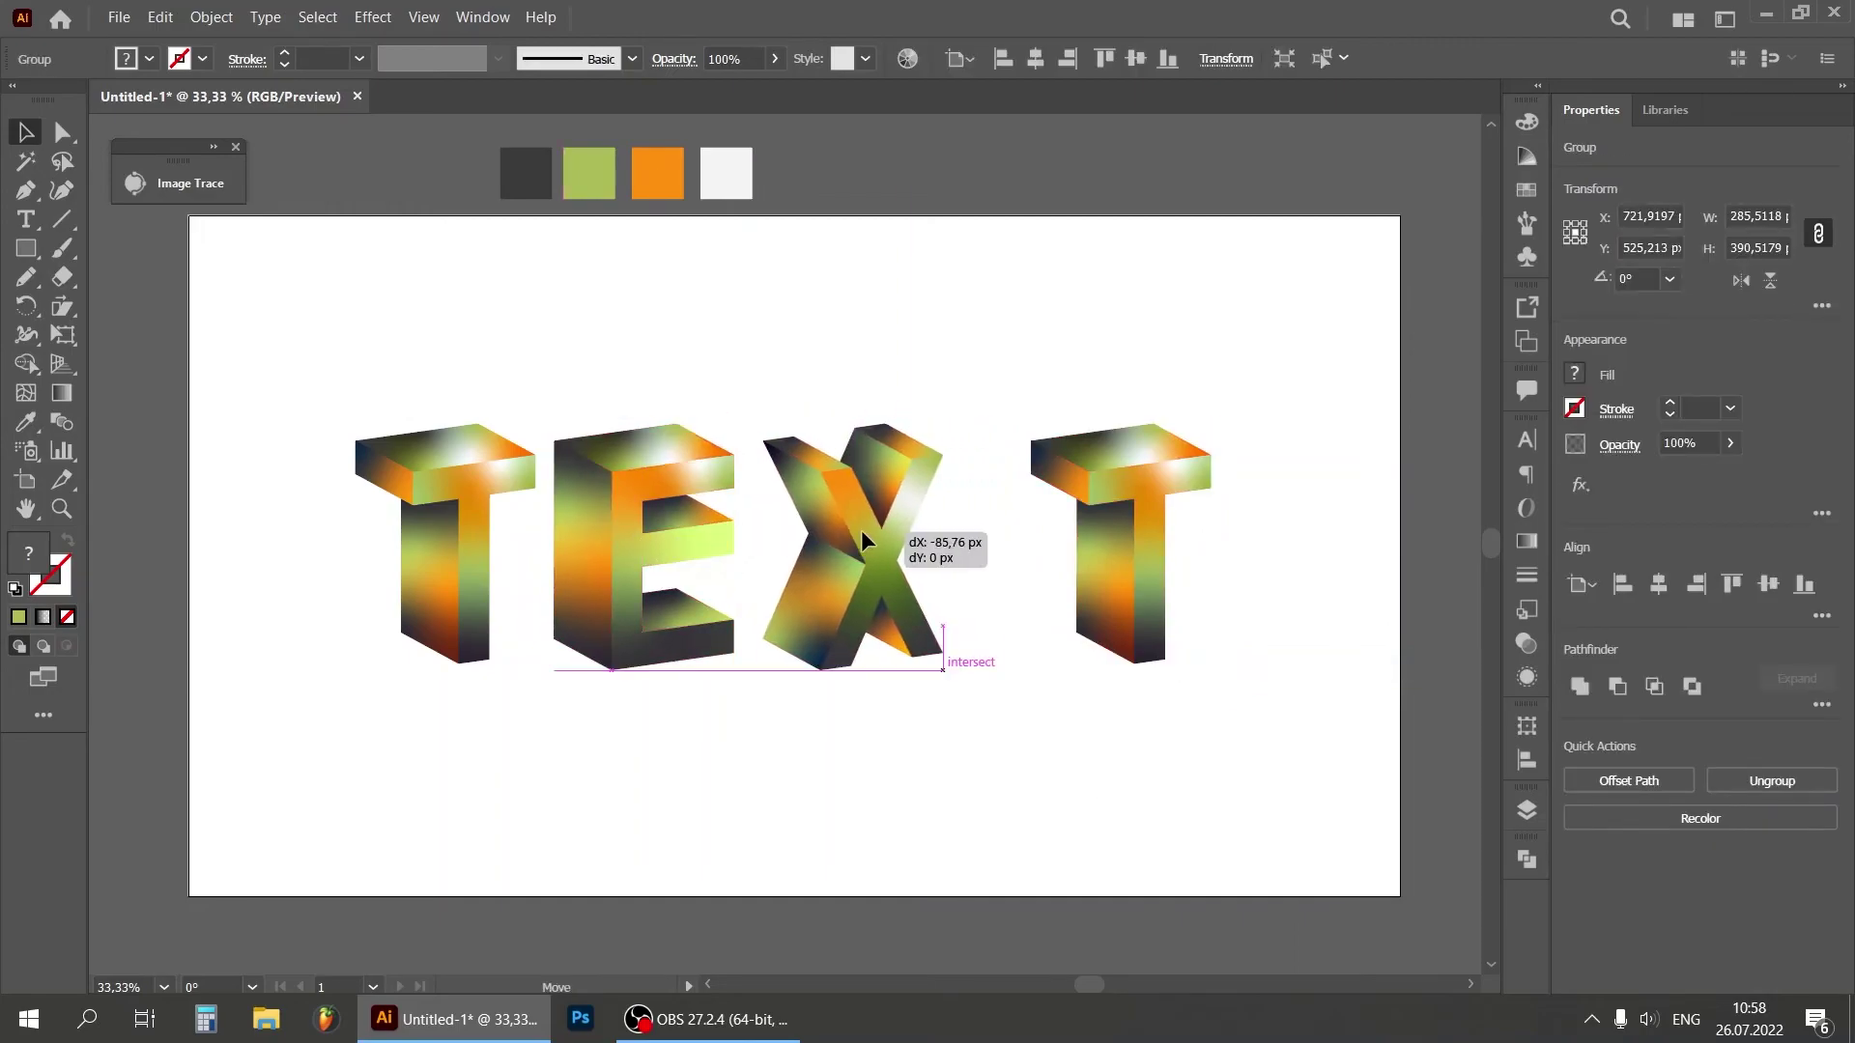
{"action": "left_click_drag", "start_coordinate": [1134, 524], "coordinate": [1053, 529]}
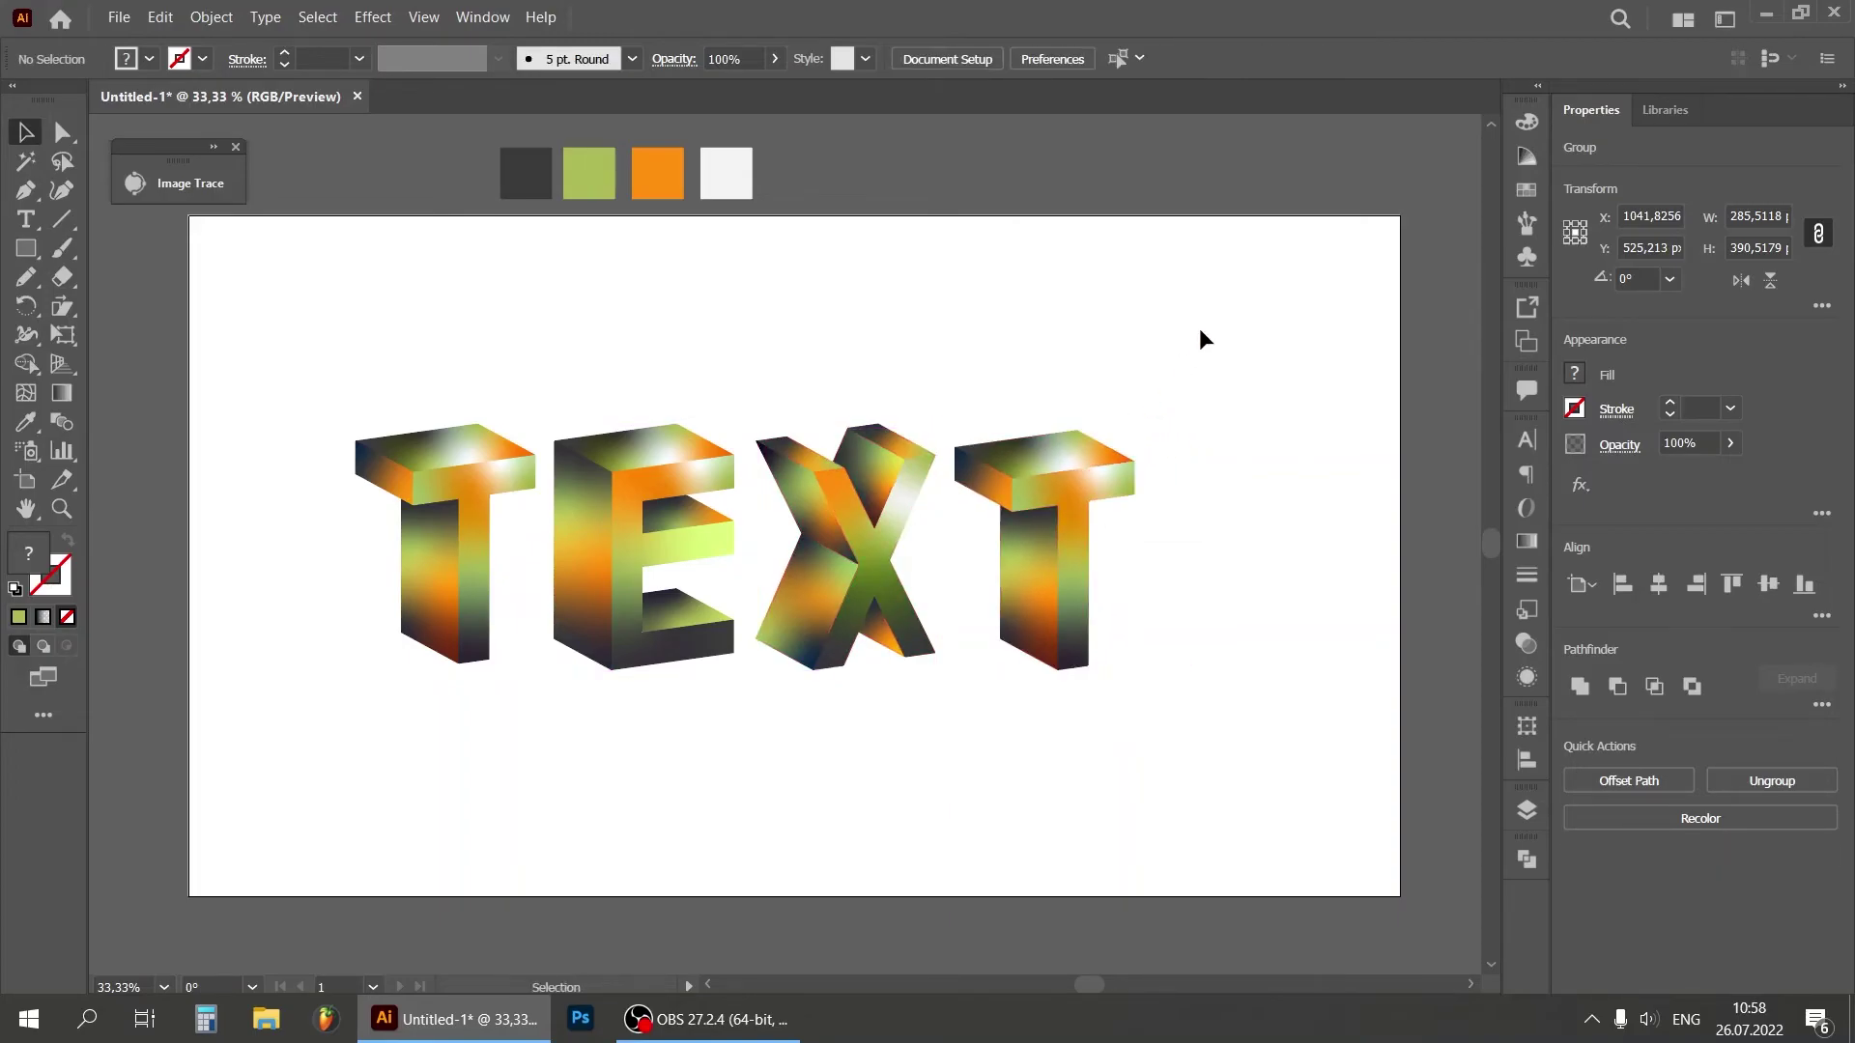
{"action": "left_click_drag", "start_coordinate": [1198, 327], "coordinate": [316, 782]}
{"action": "left_click", "coordinate": [1116, 53]}
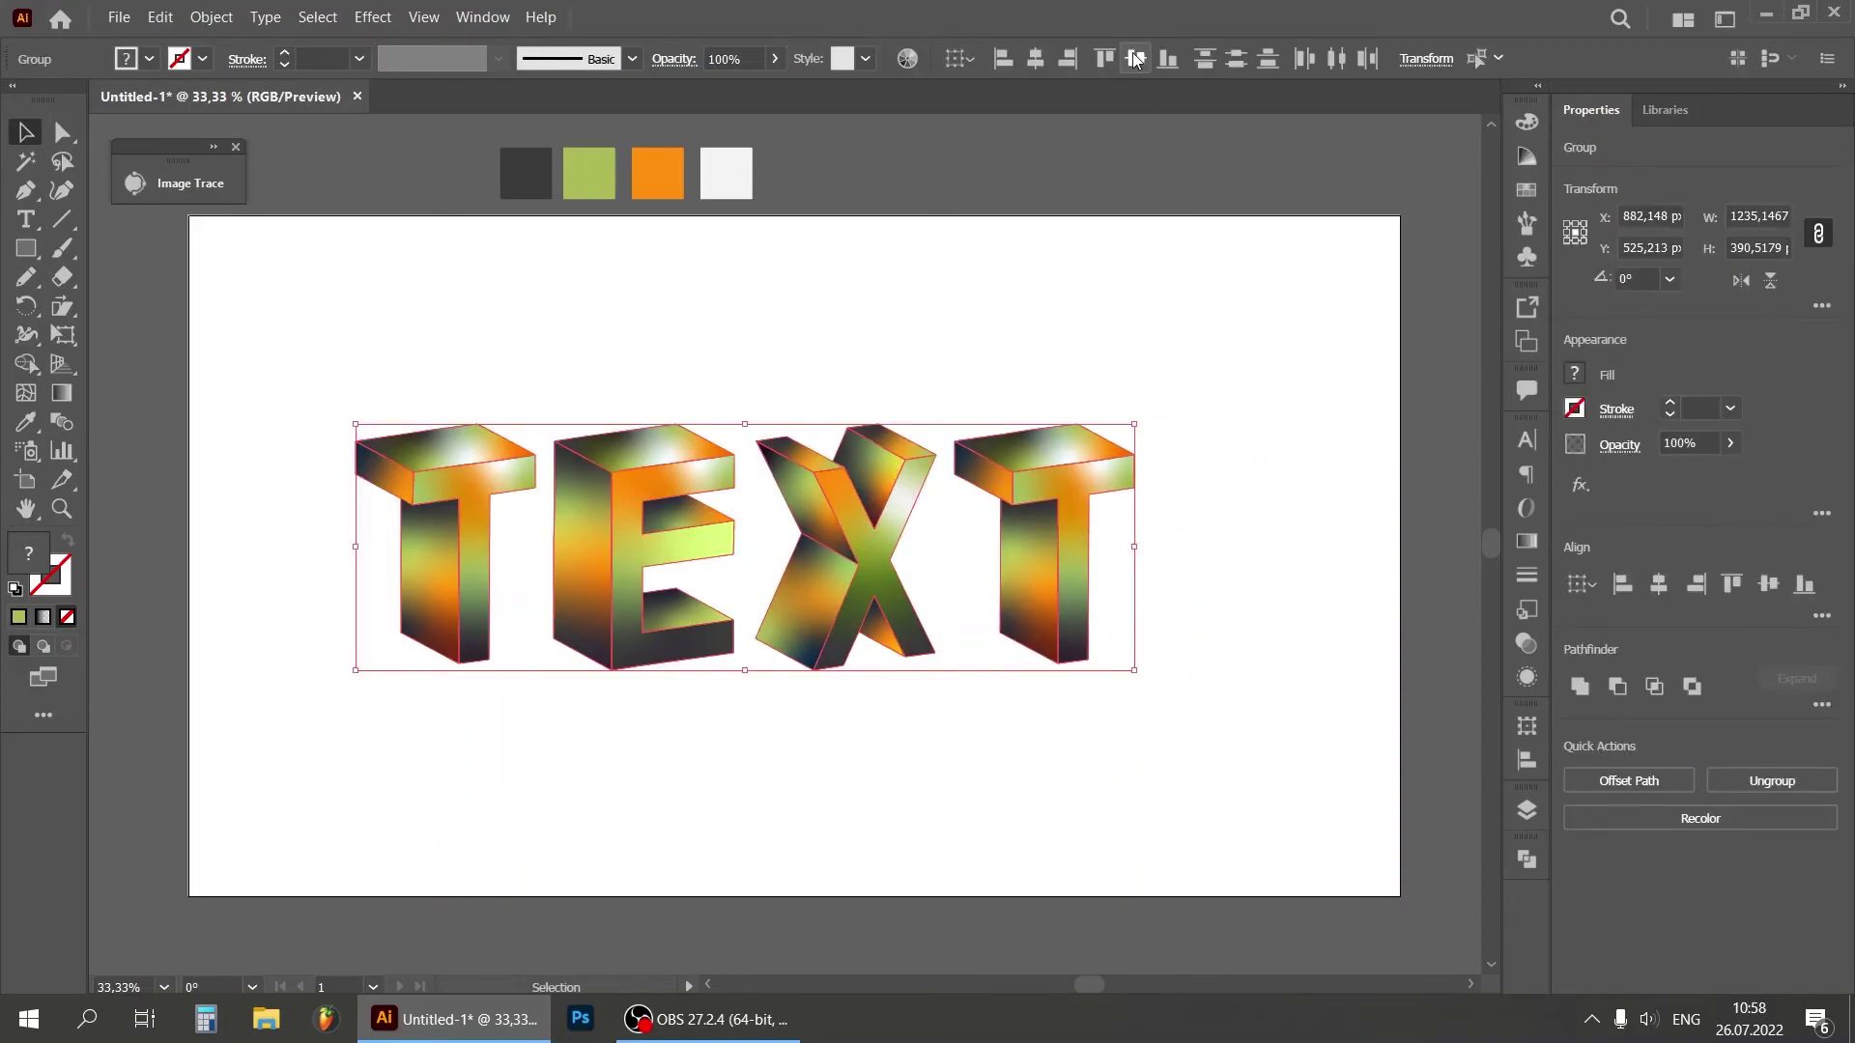
{"action": "right_click", "coordinate": [812, 510]}
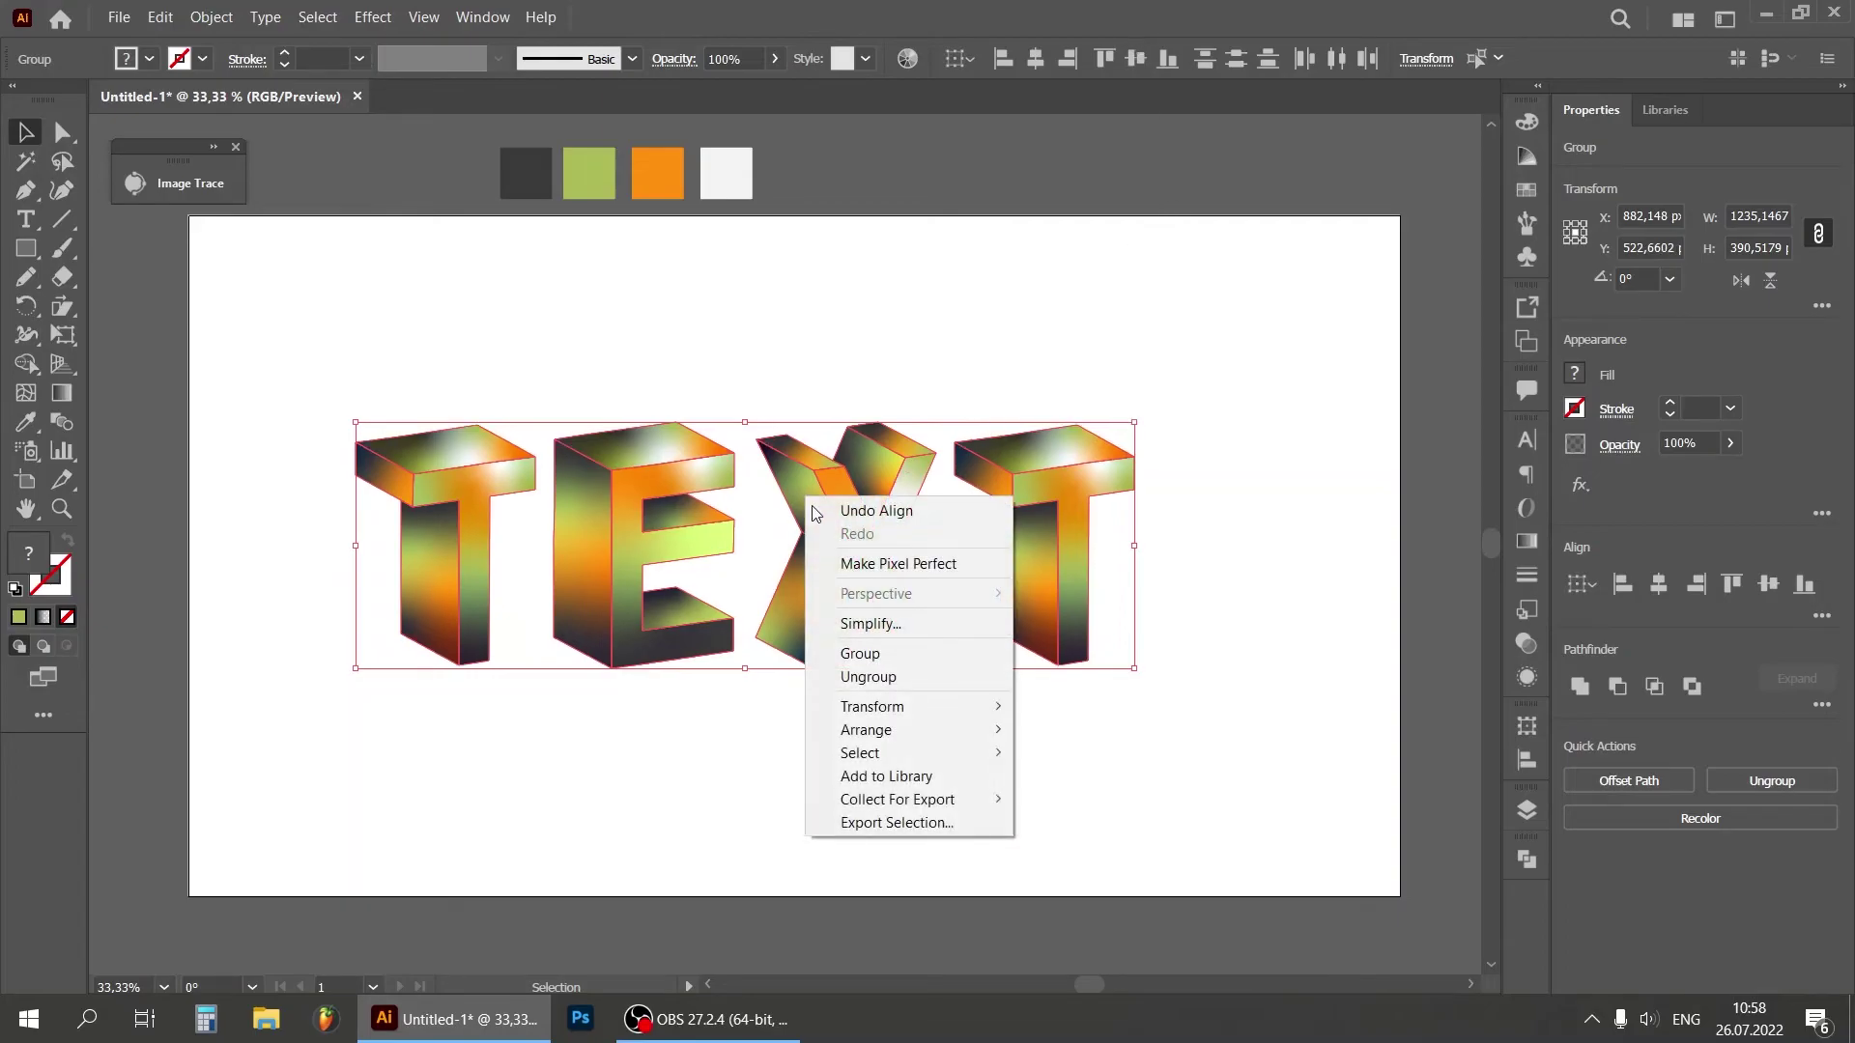
{"action": "left_click", "coordinate": [859, 653]}
{"action": "left_click", "coordinate": [889, 769]}
Step: Expand the TEXT group's appearance, scale it up proportionally and centre it on the artboard
{"action": "key", "text": "ctrl+minus"}
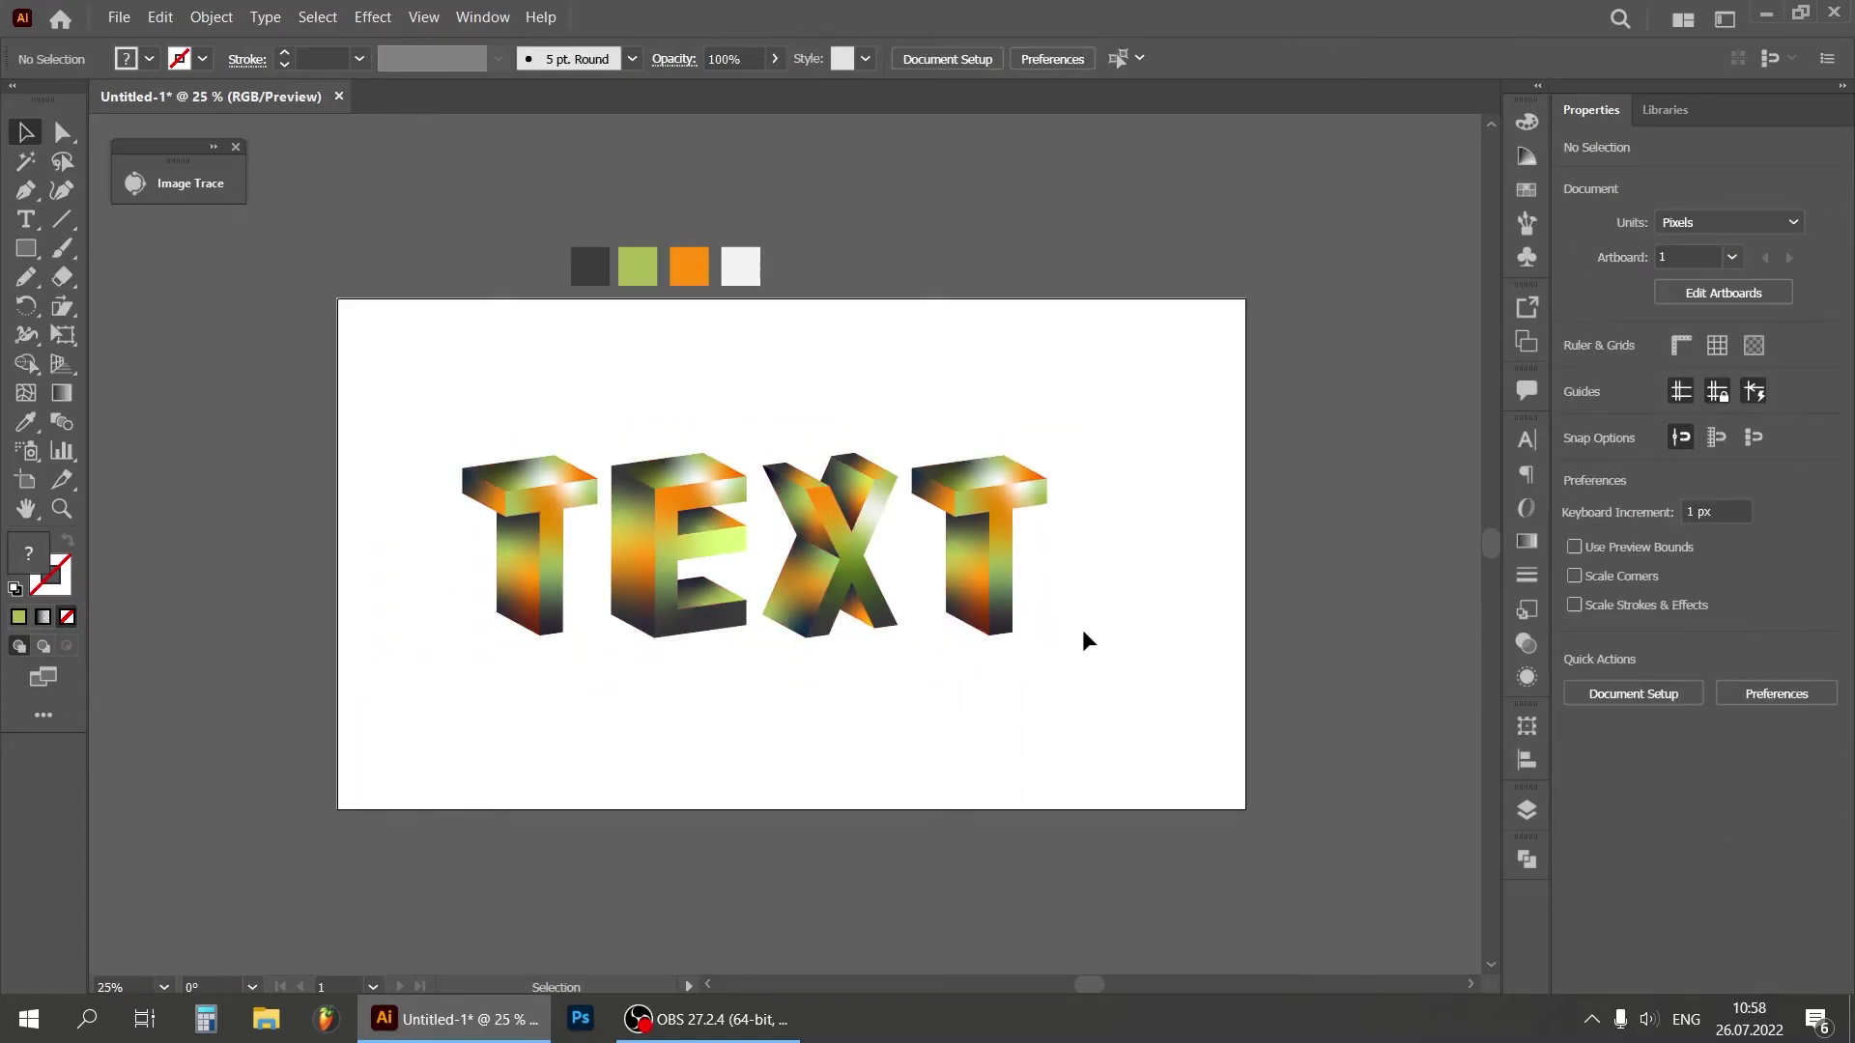
{"action": "left_click", "coordinate": [985, 579]}
{"action": "left_click", "coordinate": [212, 16]}
{"action": "left_click", "coordinate": [352, 287]}
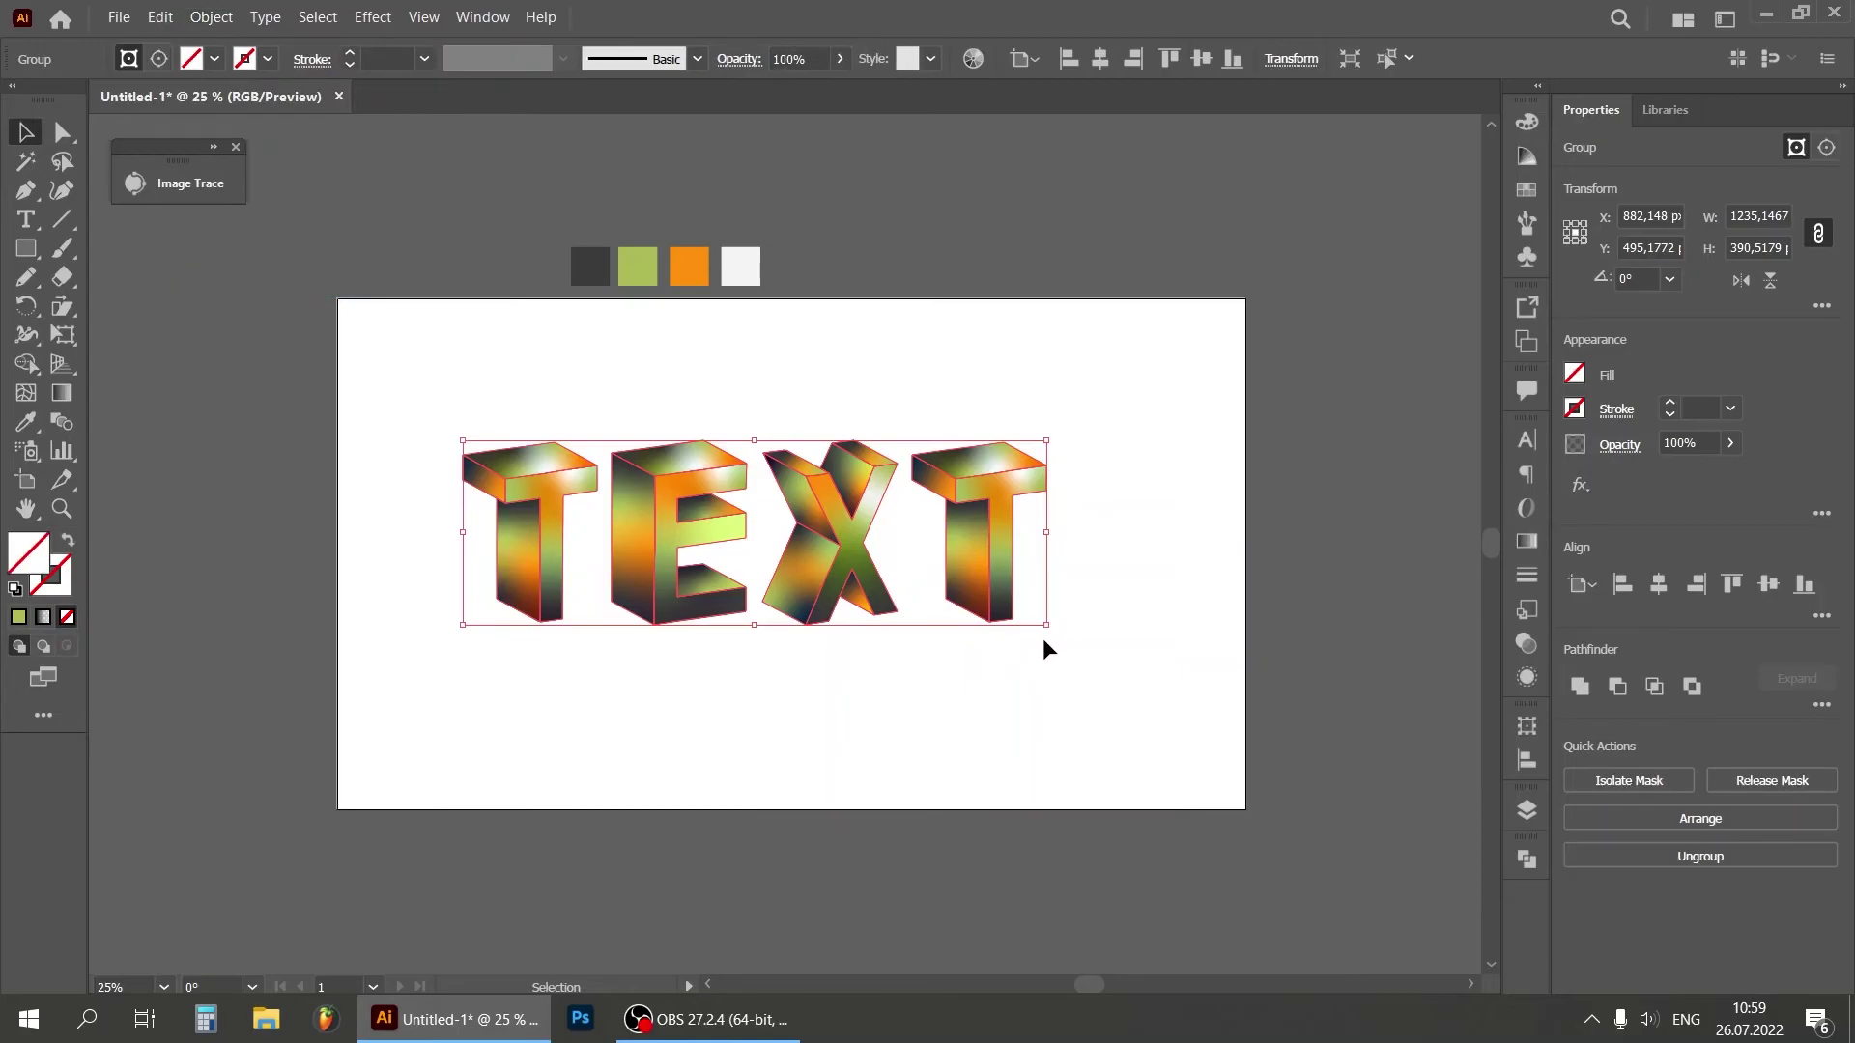
{"action": "left_click_drag", "start_coordinate": [1046, 628], "coordinate": [1140, 719]}
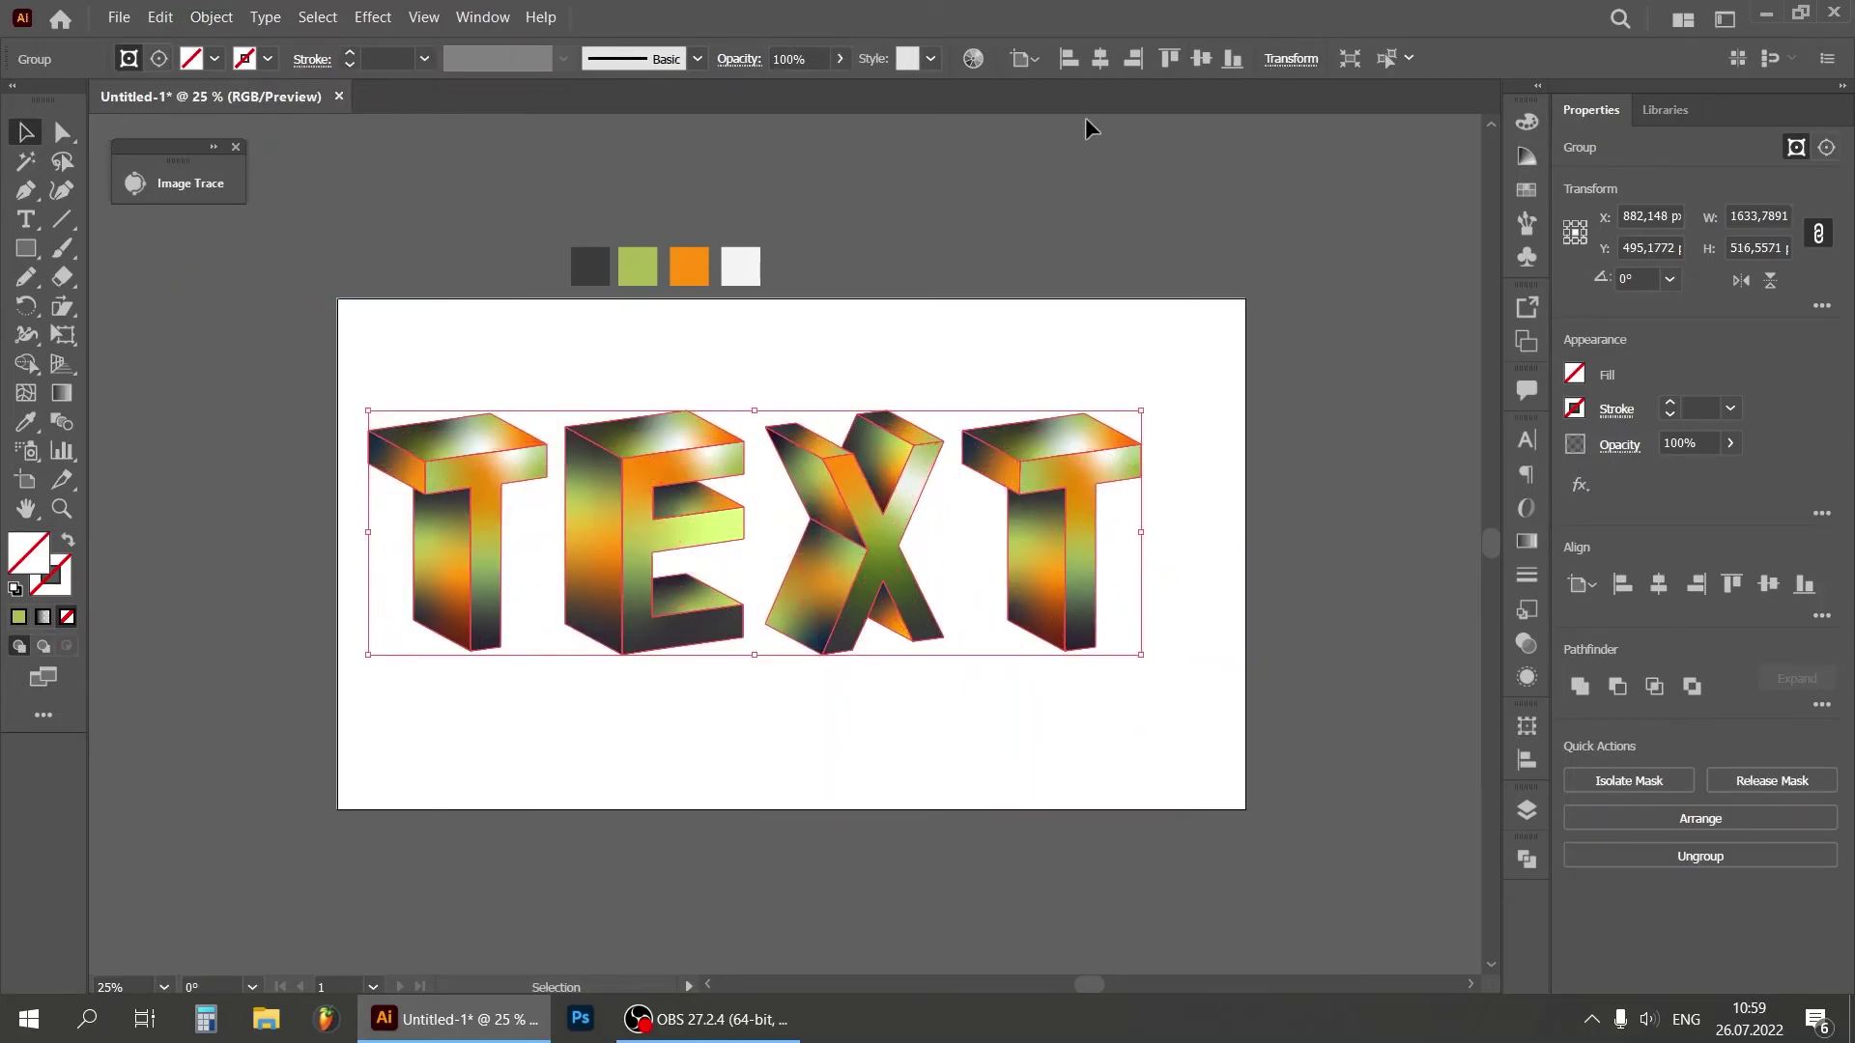
{"action": "left_click", "coordinate": [1100, 58]}
{"action": "left_click", "coordinate": [1201, 58]}
{"action": "left_click", "coordinate": [1103, 350]}
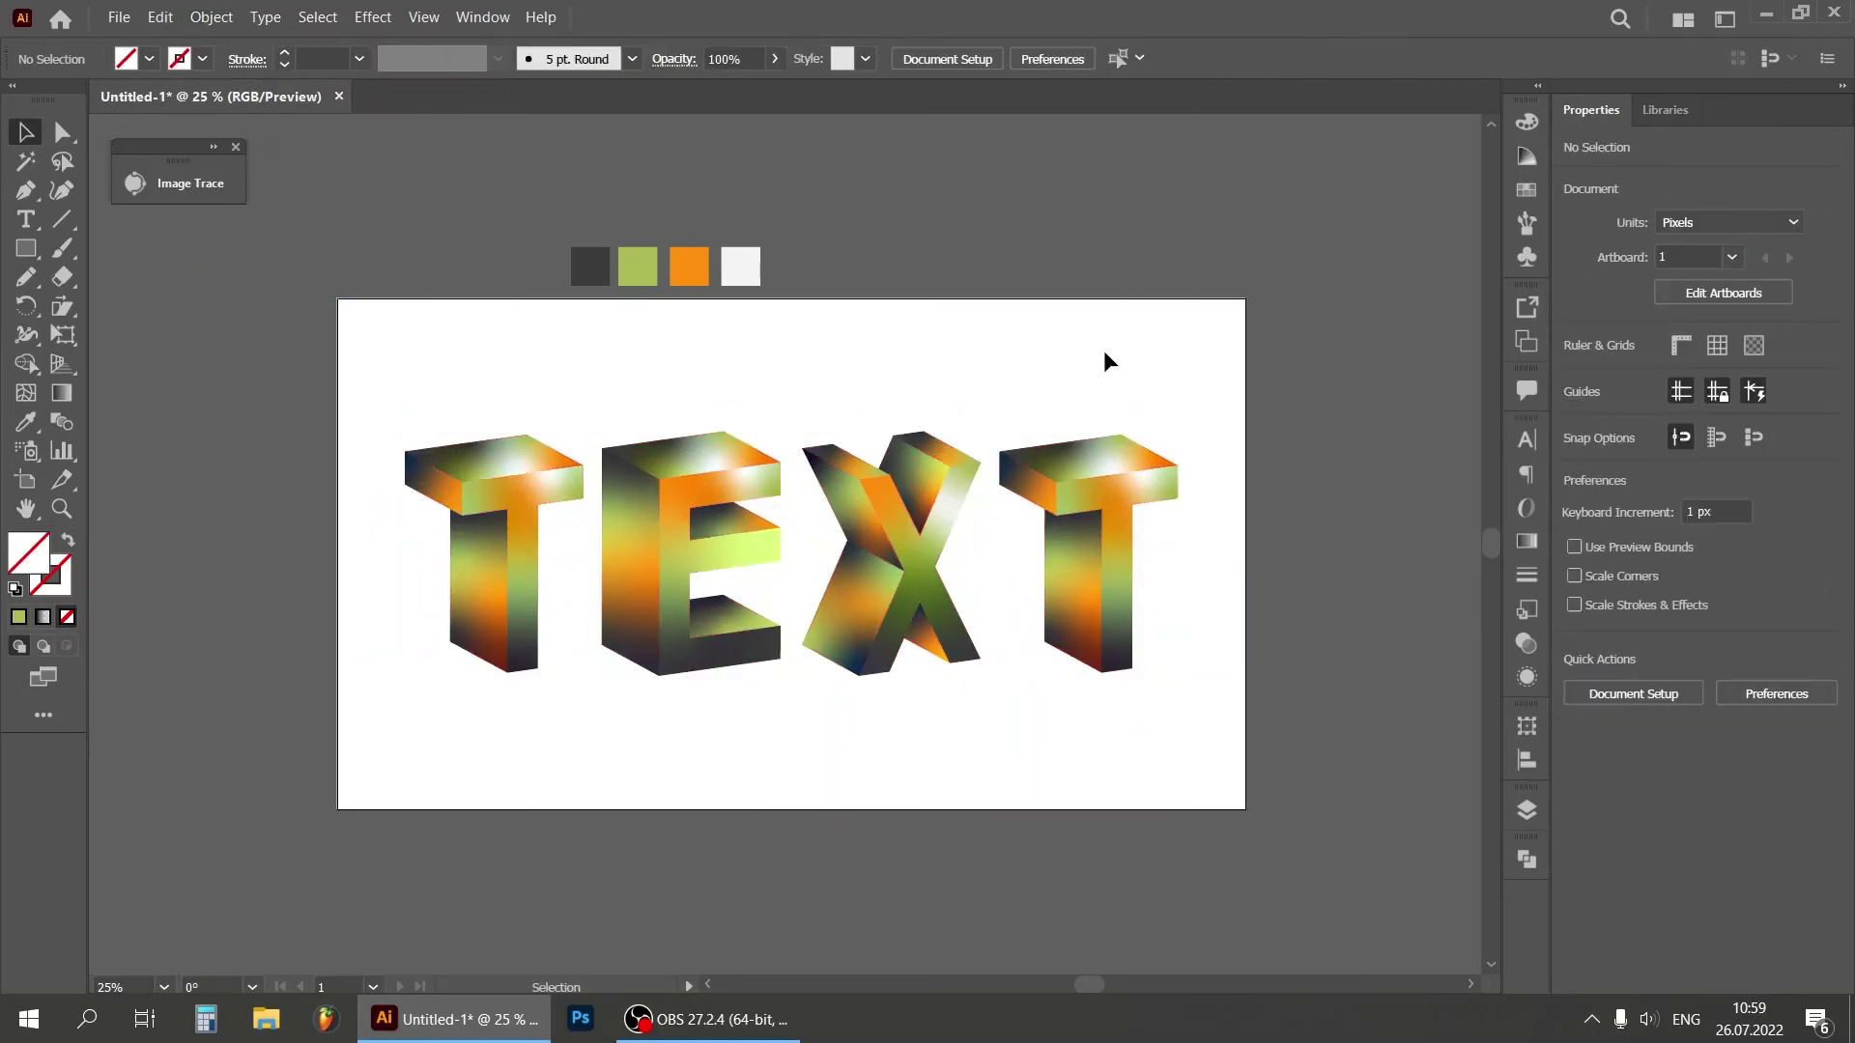
Step: Add a new layer with a 1920×1080 rectangle centred on the artboard
{"action": "left_click", "coordinate": [1527, 810]}
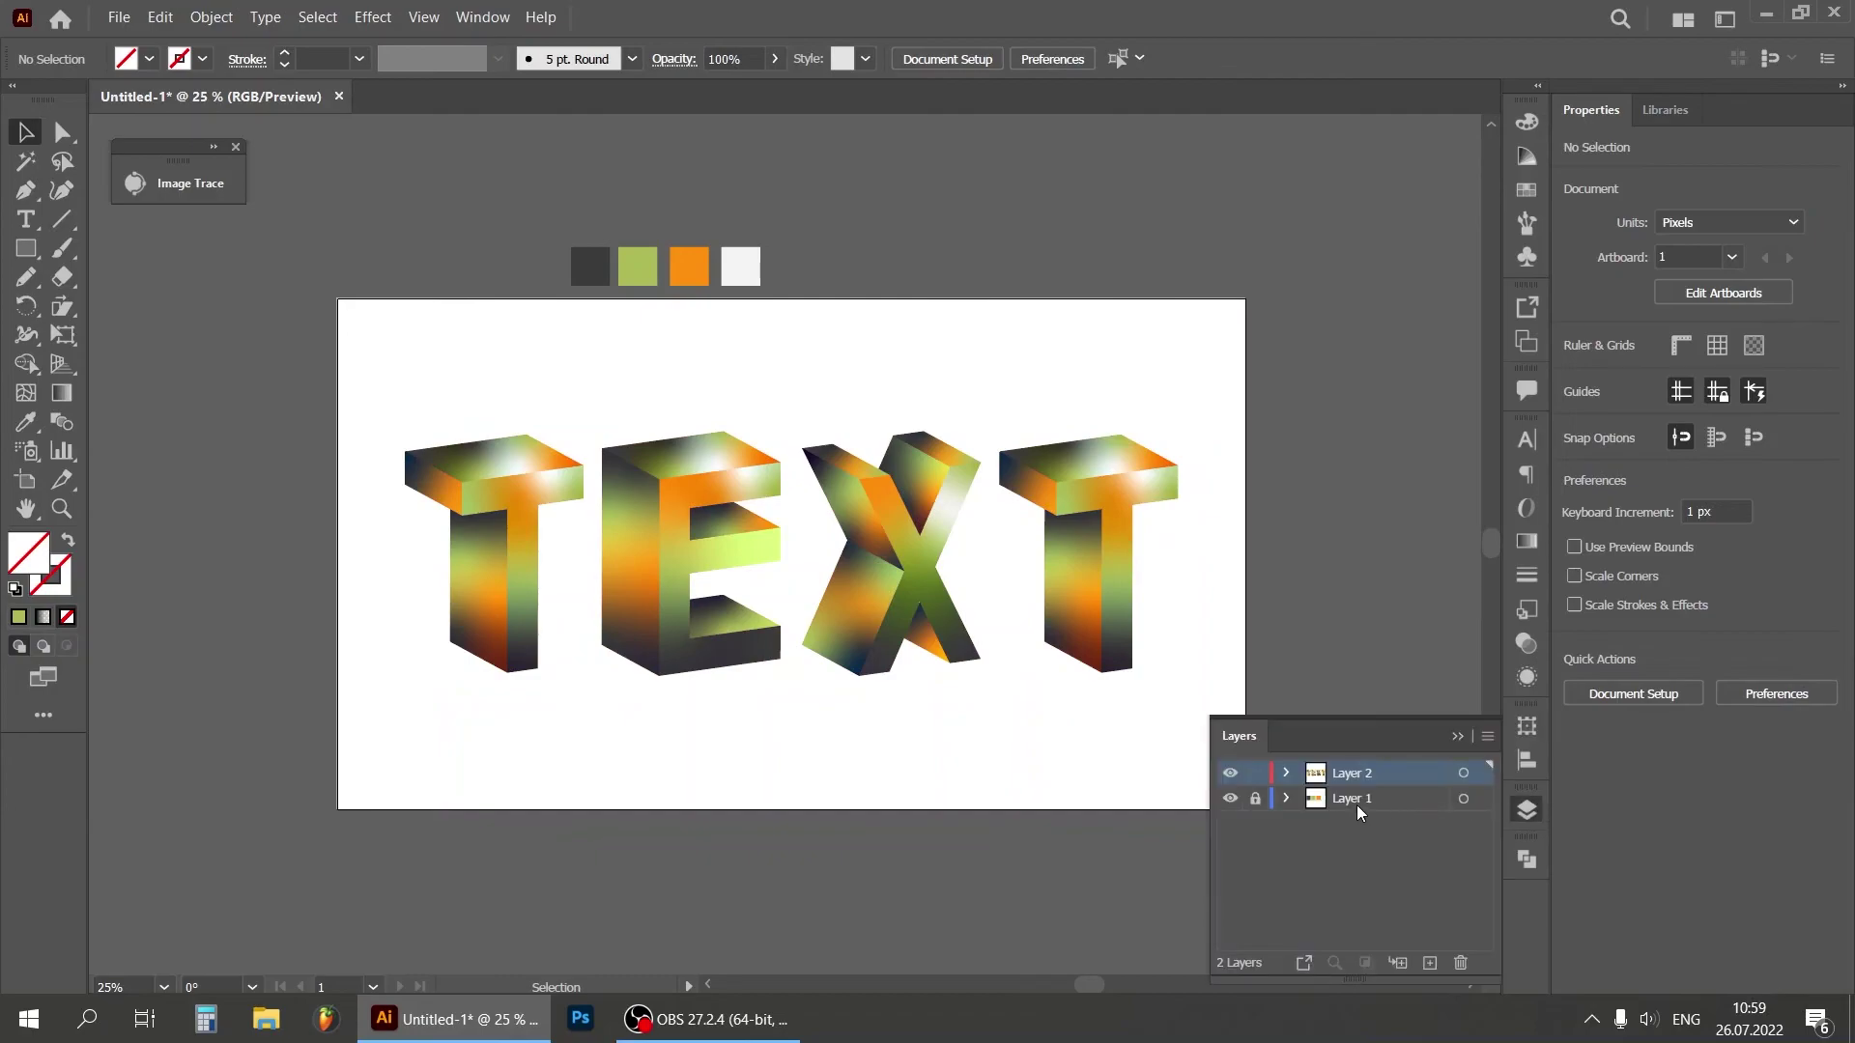
{"action": "left_click", "coordinate": [1430, 963]}
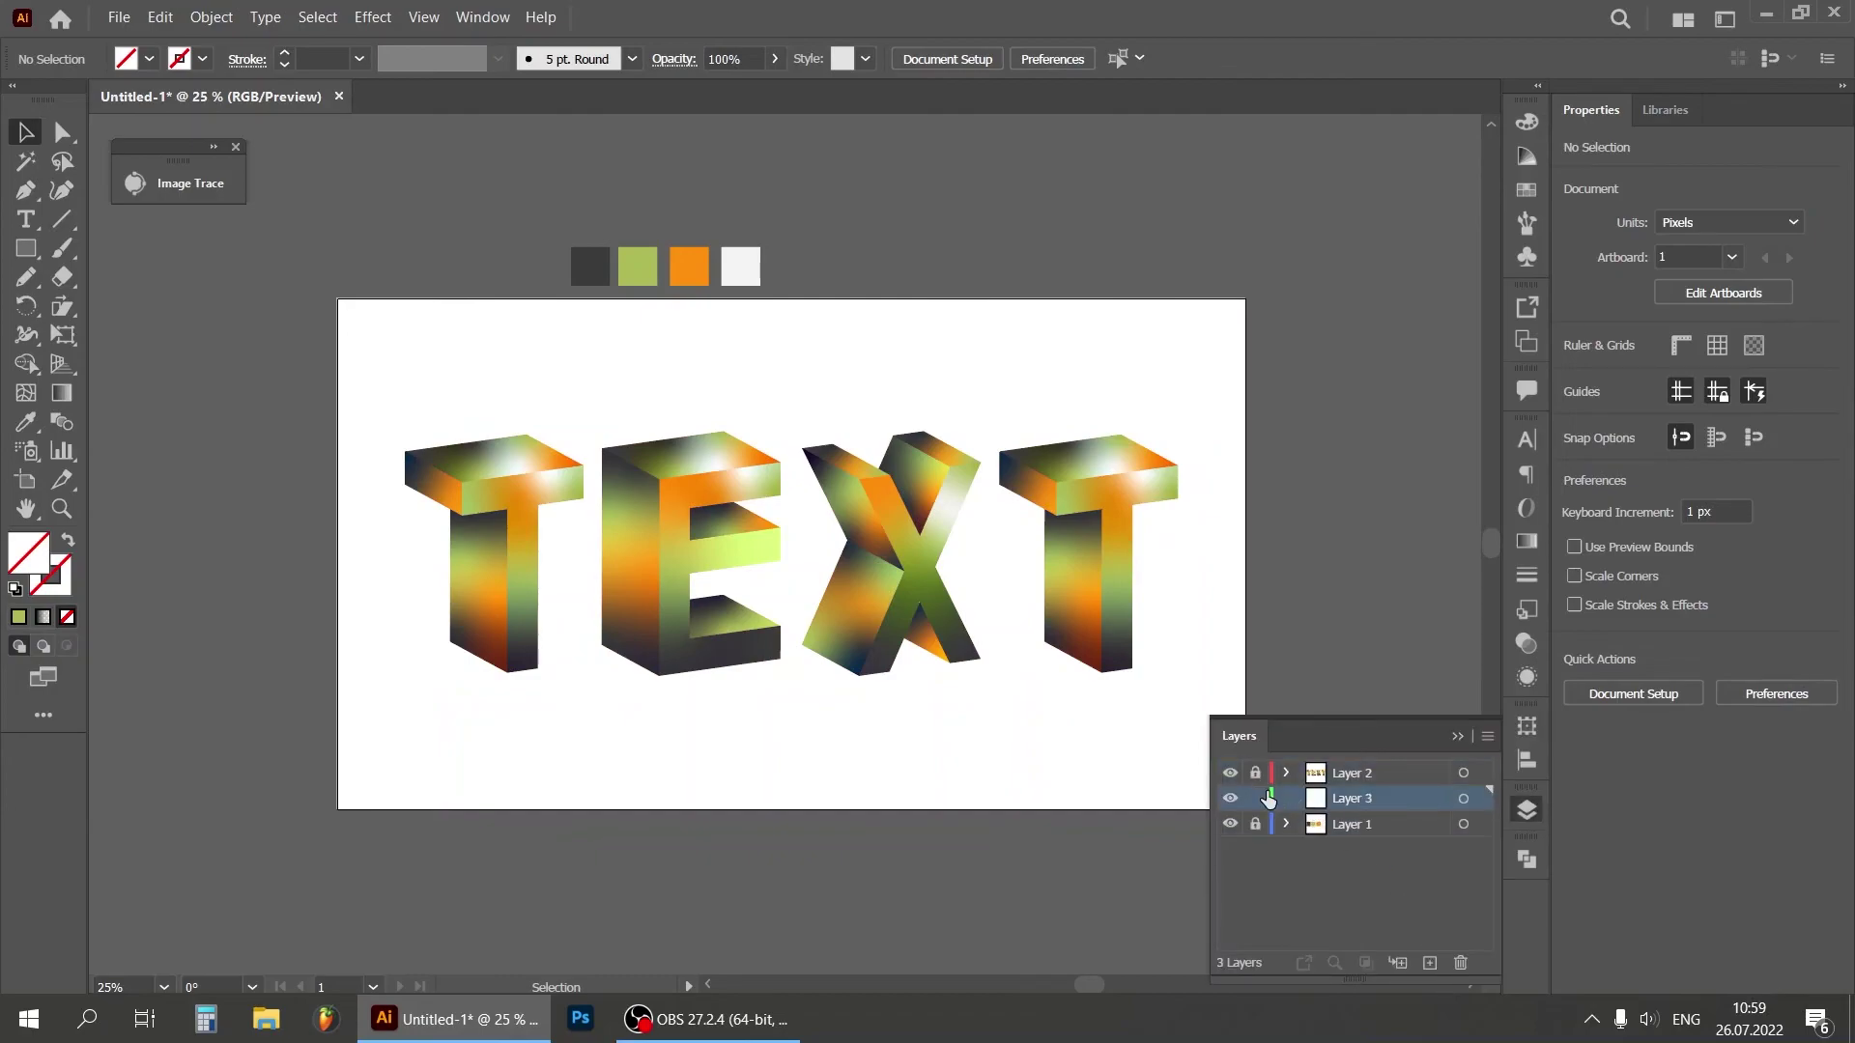
{"action": "left_click", "coordinate": [26, 248]}
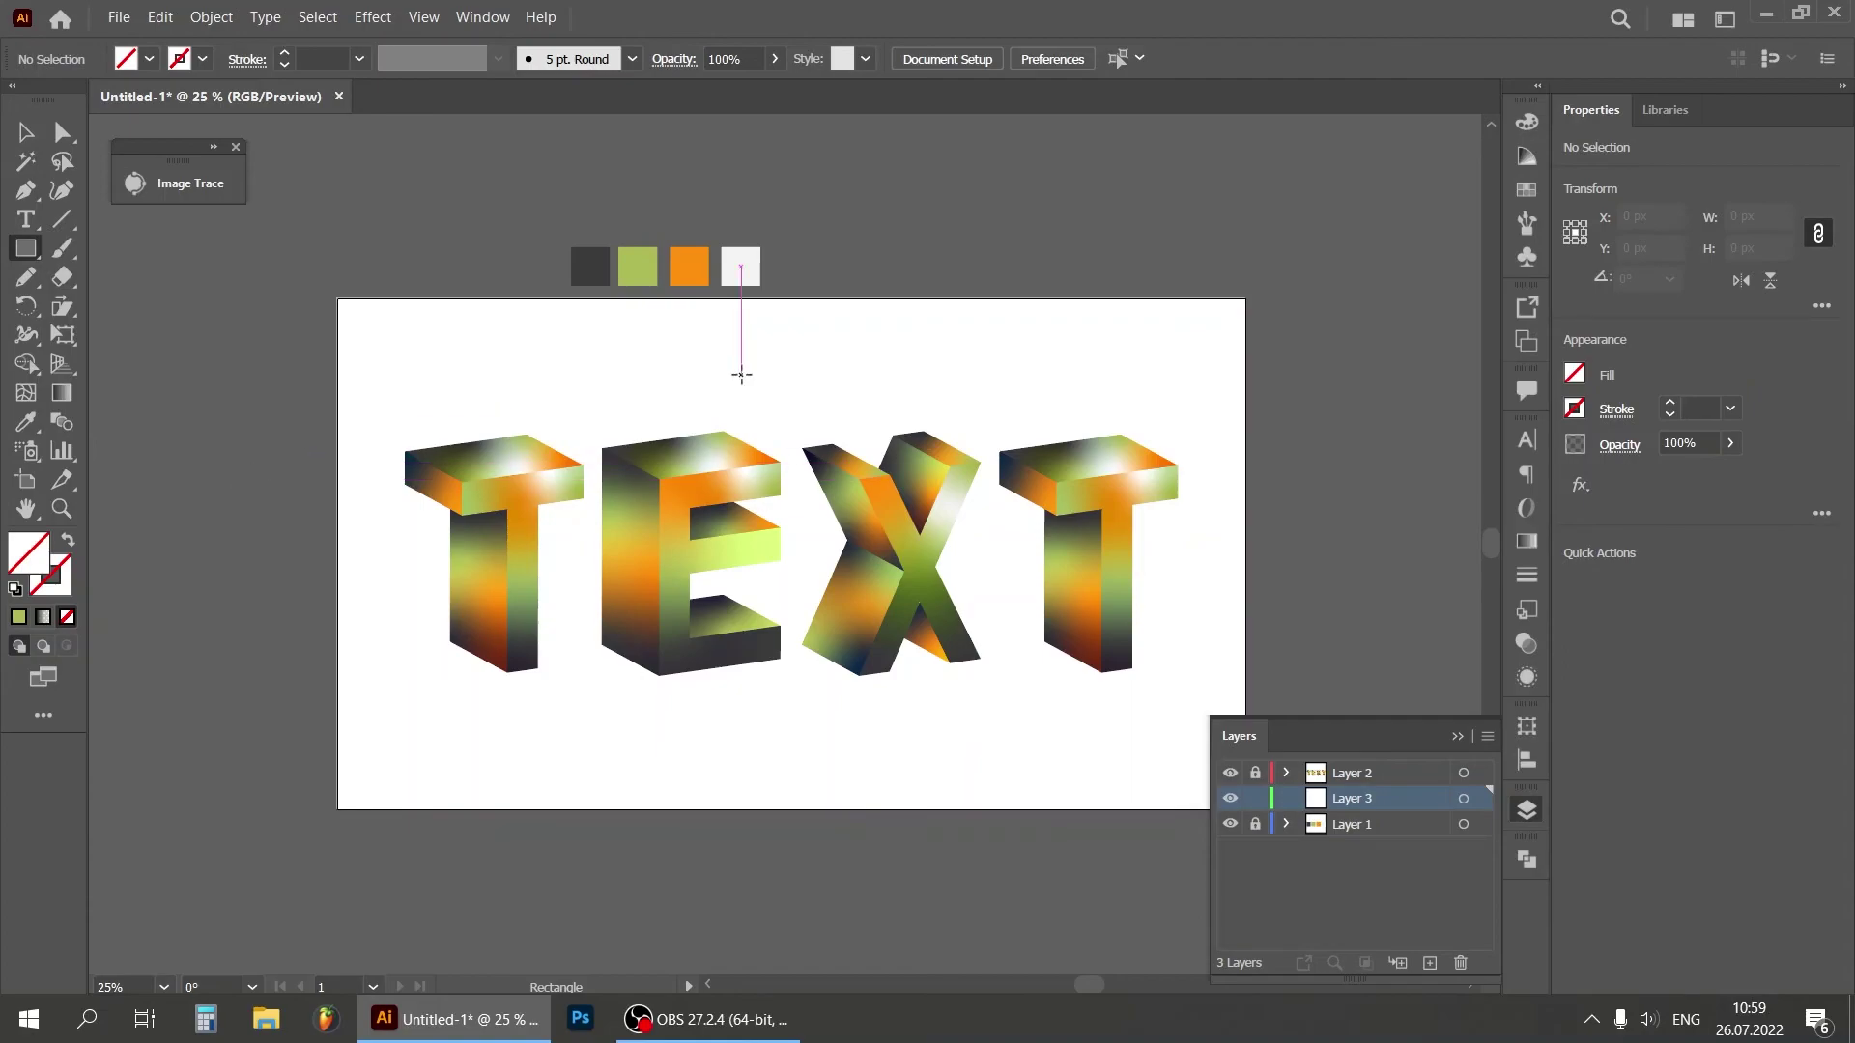
{"action": "left_click", "coordinate": [18, 617]}
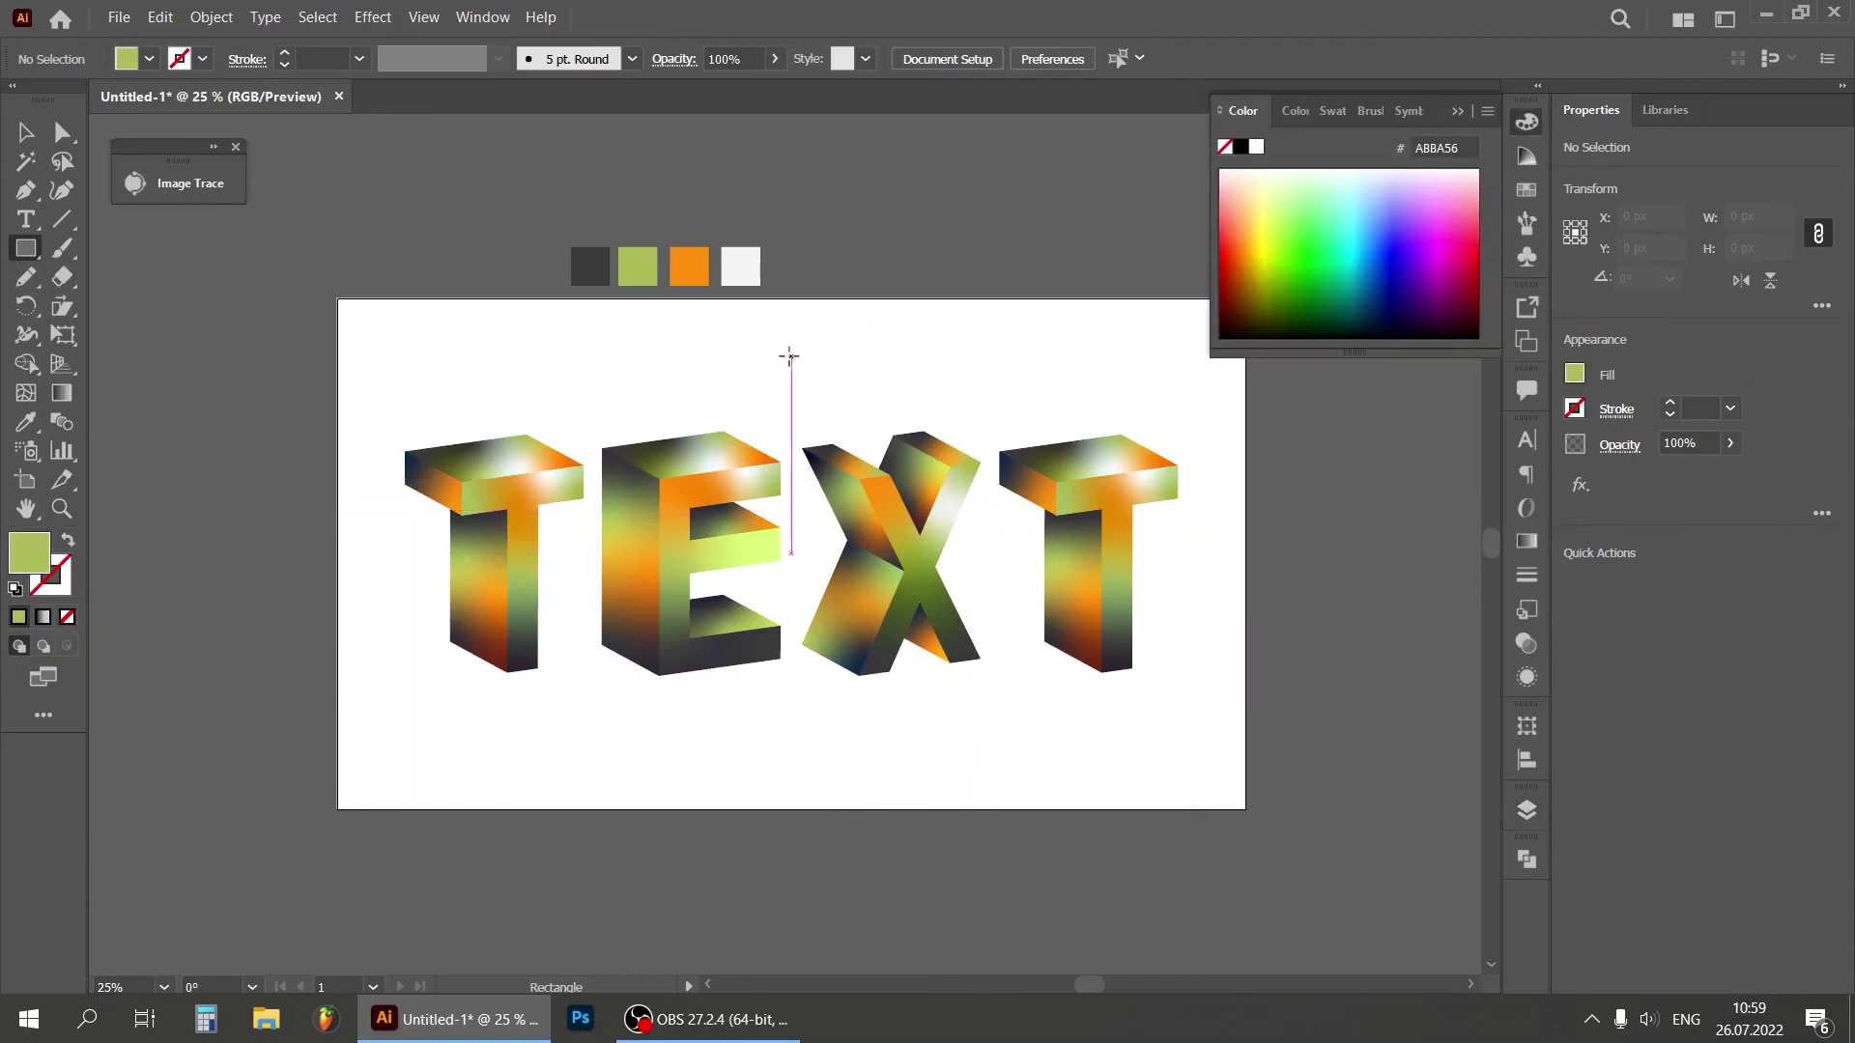
{"action": "left_click", "coordinate": [792, 351]}
{"action": "type", "text": "1920"}
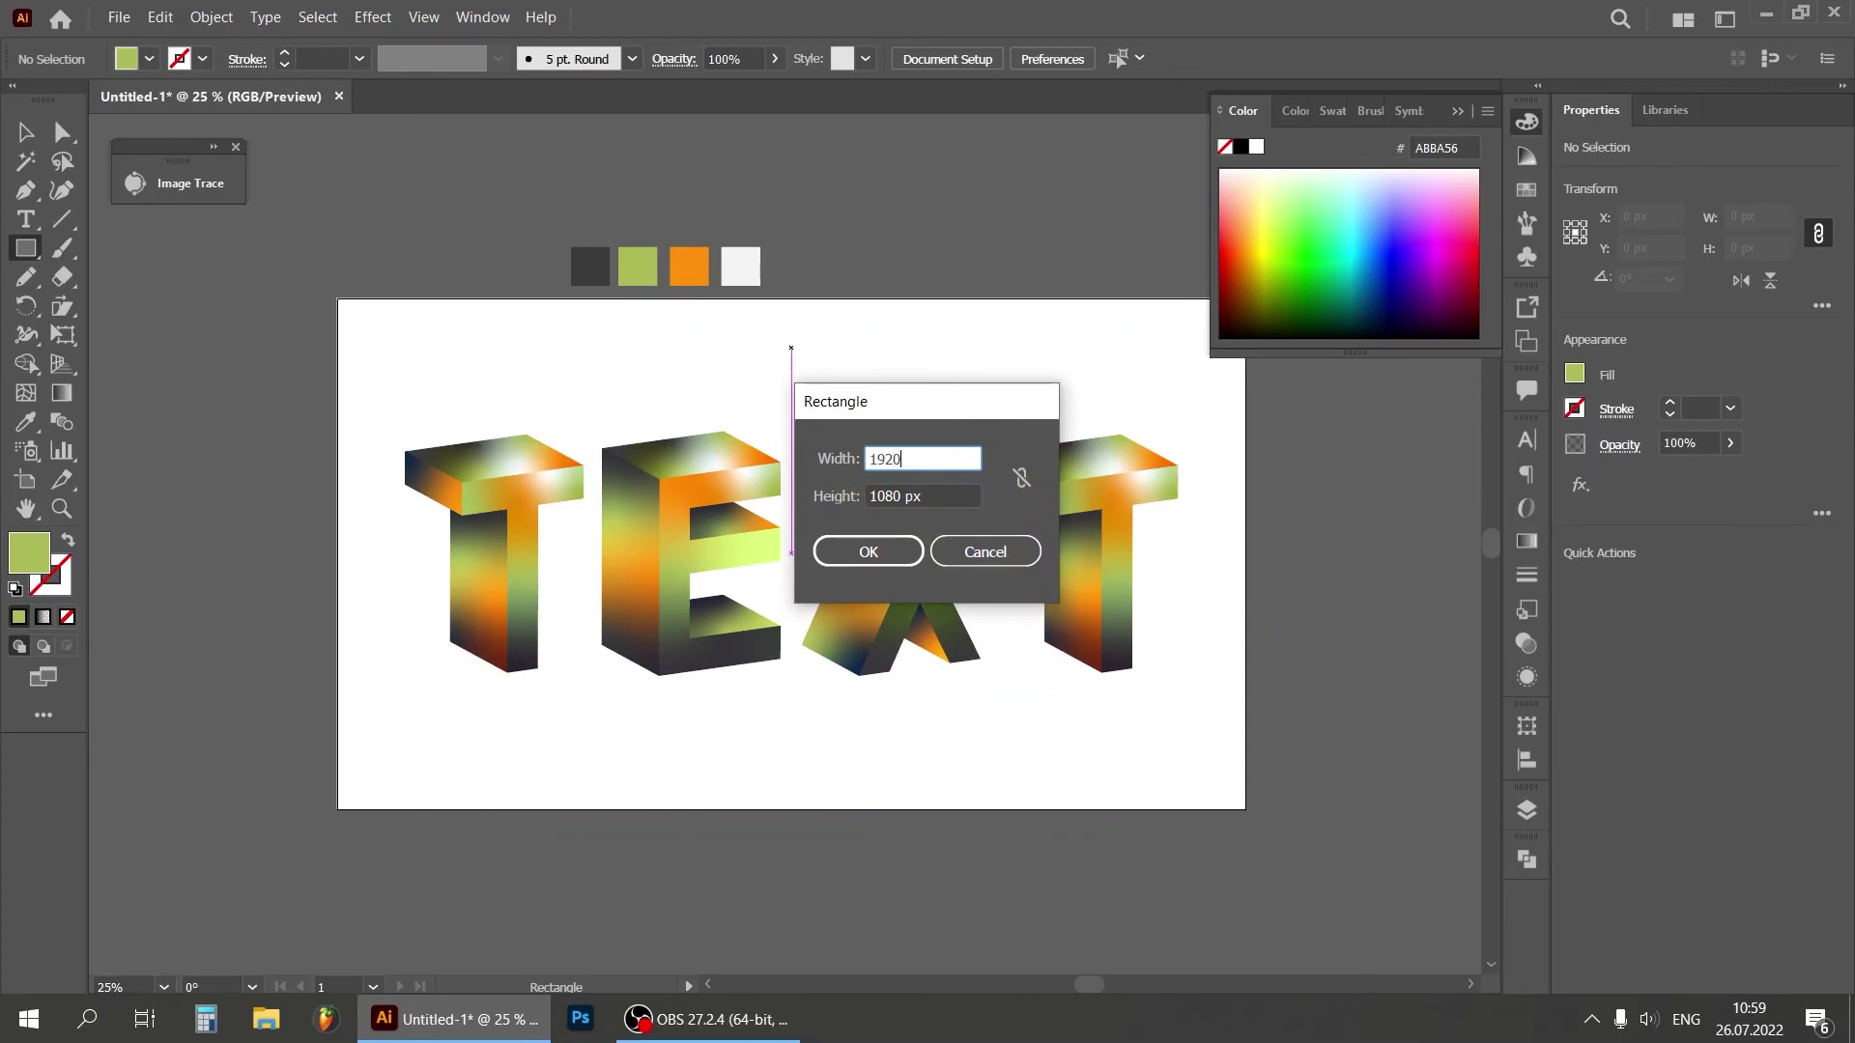
{"action": "left_click", "coordinate": [868, 552]}
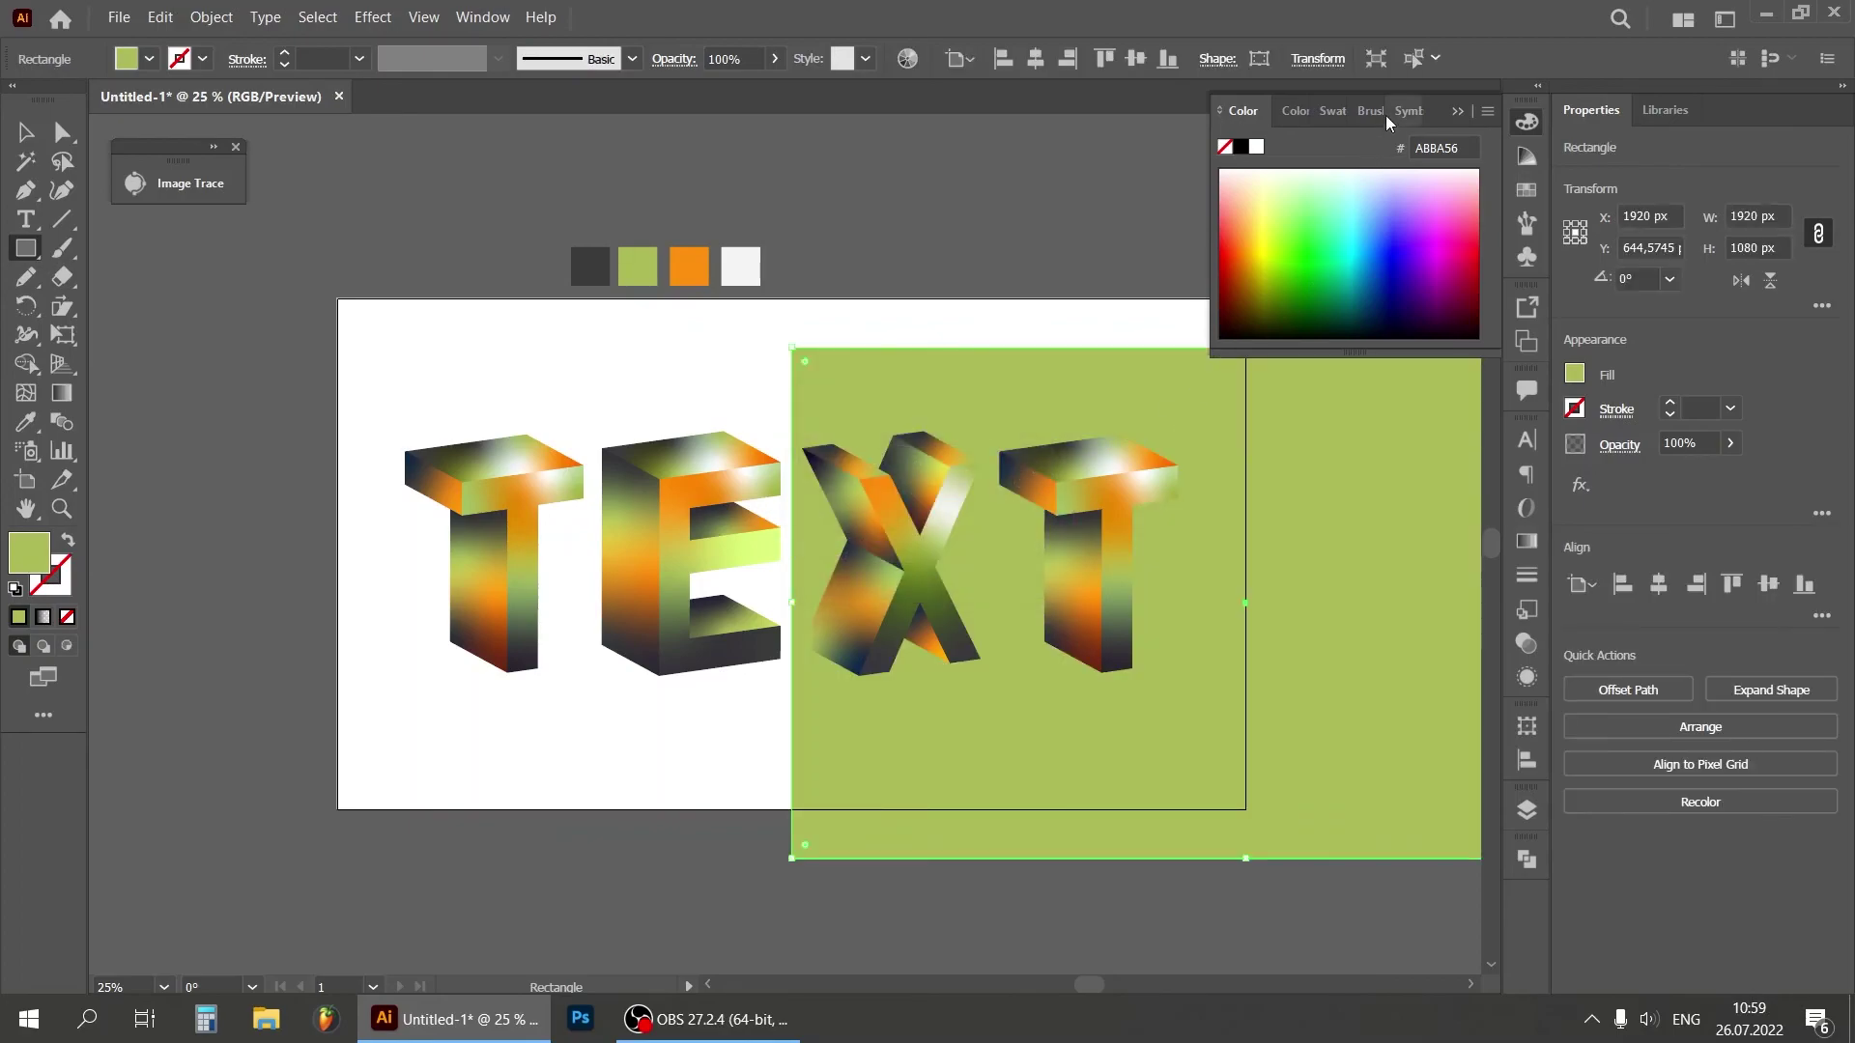
{"action": "left_click", "coordinate": [1034, 58]}
{"action": "left_click", "coordinate": [1136, 58]}
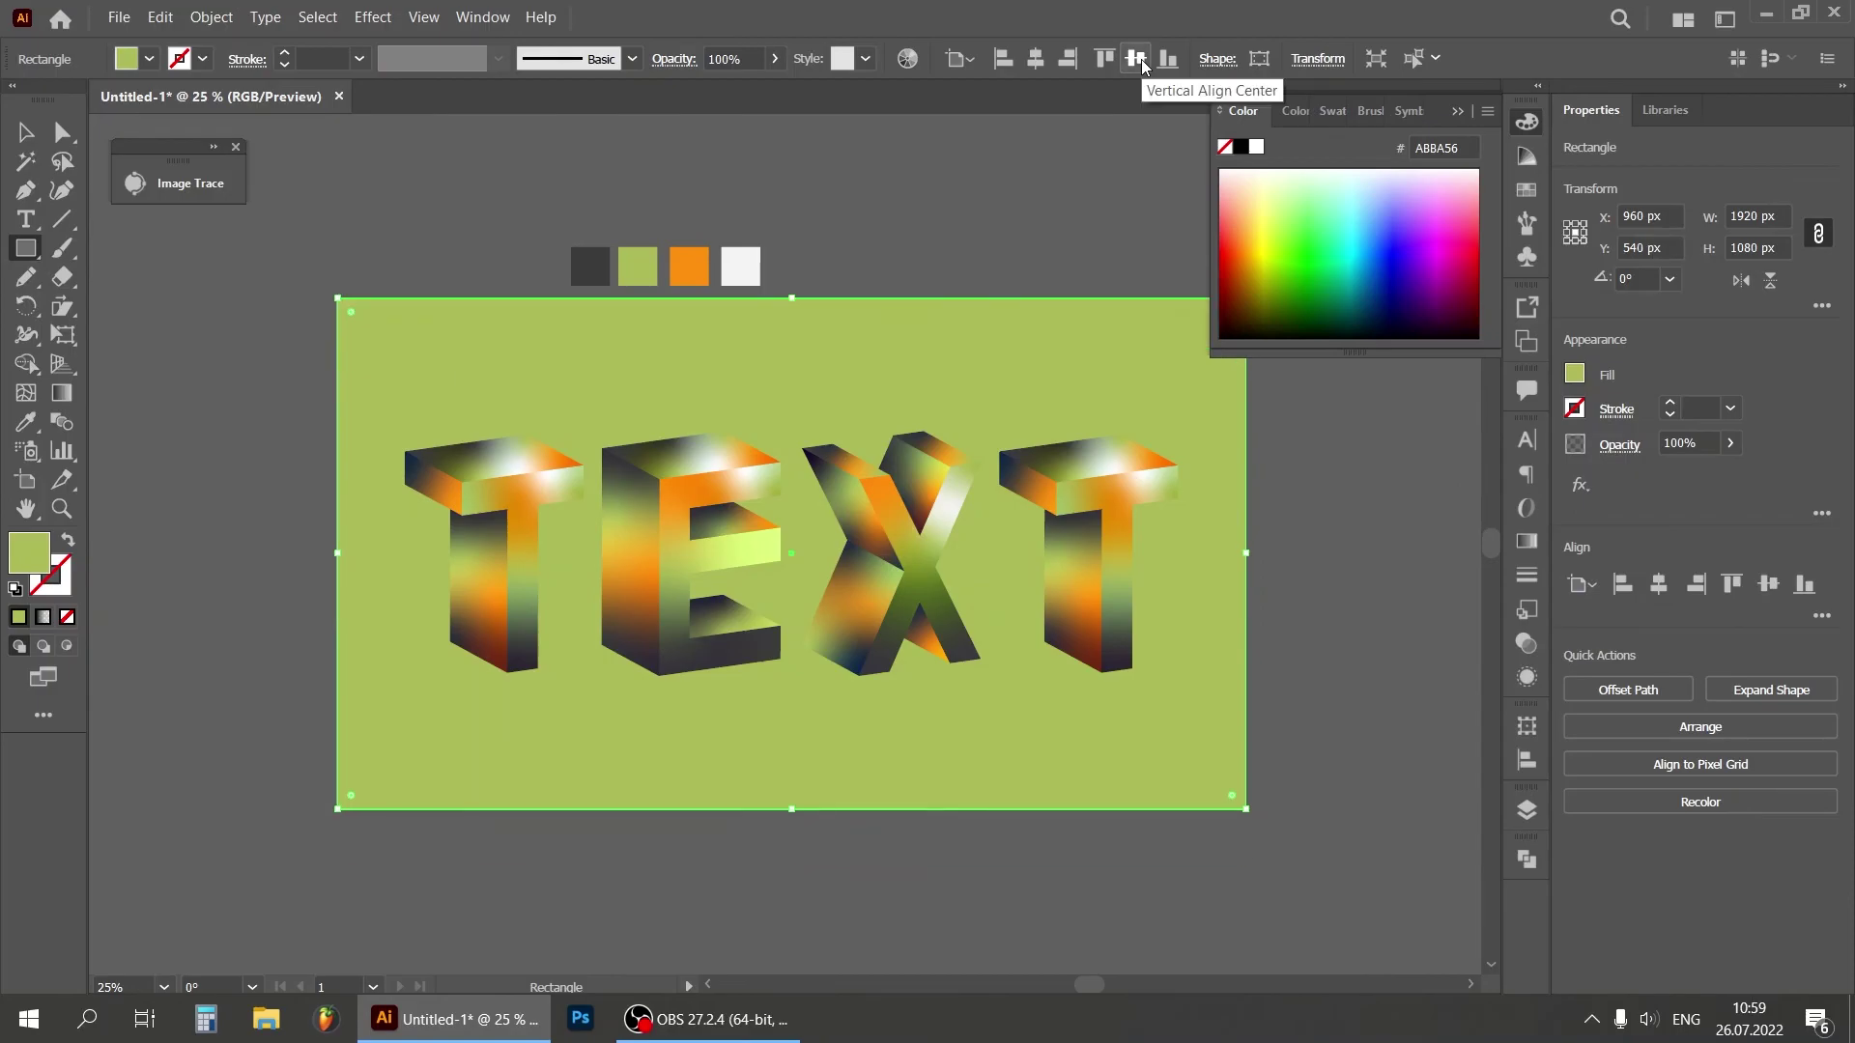
Step: Fill the background rectangle with off-white #F7F7F5 and reselect it
{"action": "double_click", "coordinate": [26, 560]}
{"action": "left_click", "coordinate": [1129, 410]}
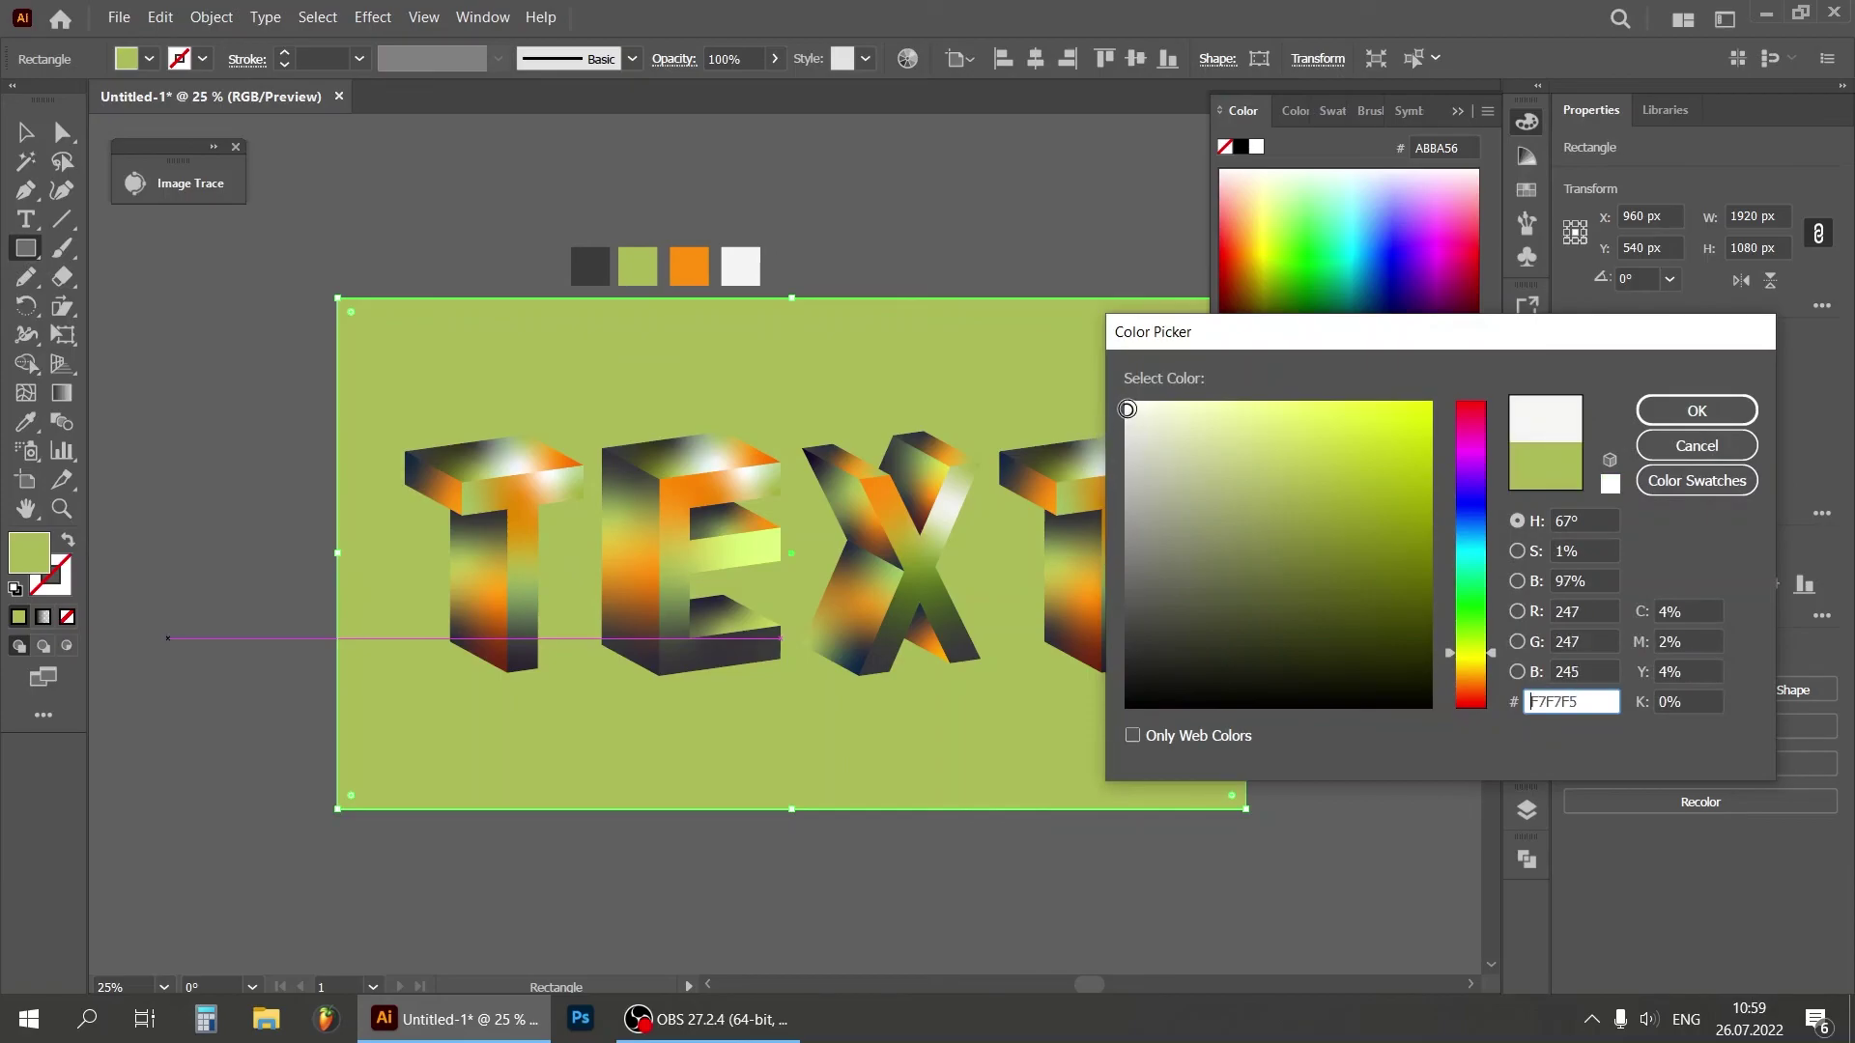
{"action": "left_click", "coordinate": [1697, 410]}
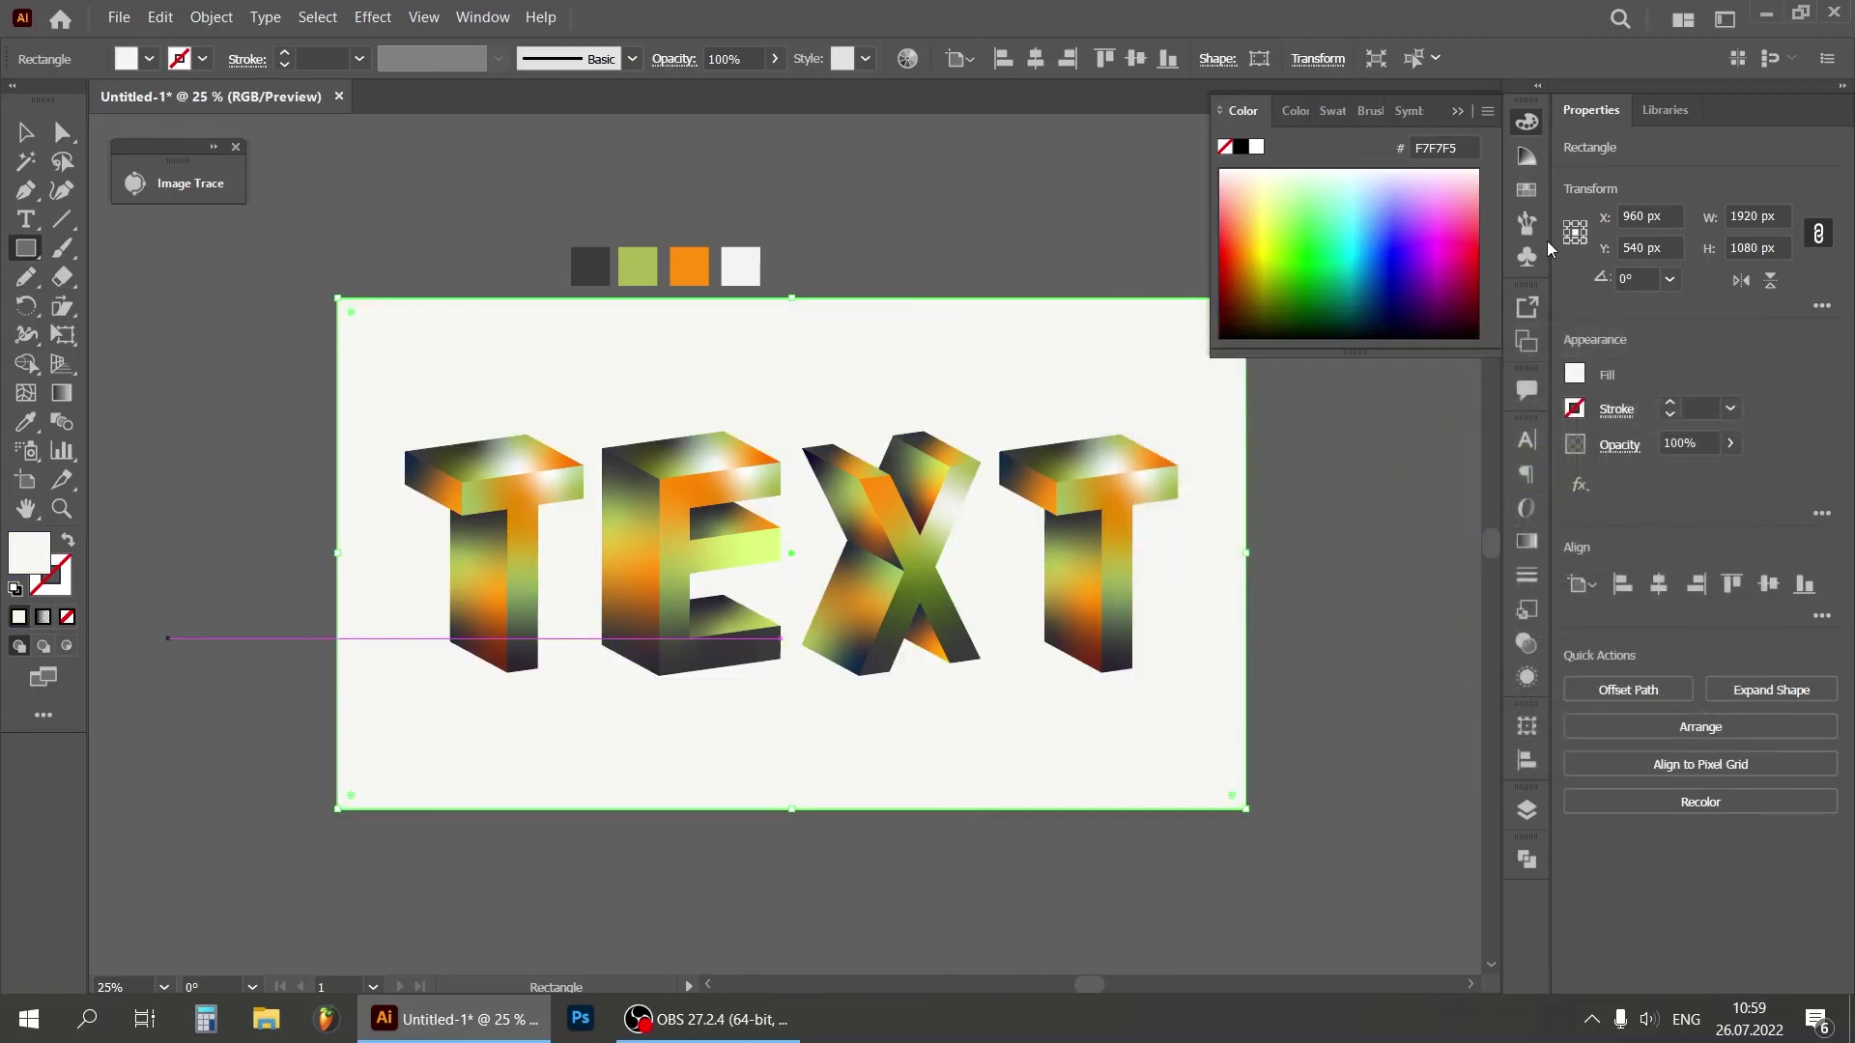
{"action": "left_click", "coordinate": [1456, 112]}
{"action": "left_click", "coordinate": [26, 132]}
{"action": "left_click", "coordinate": [1122, 229]}
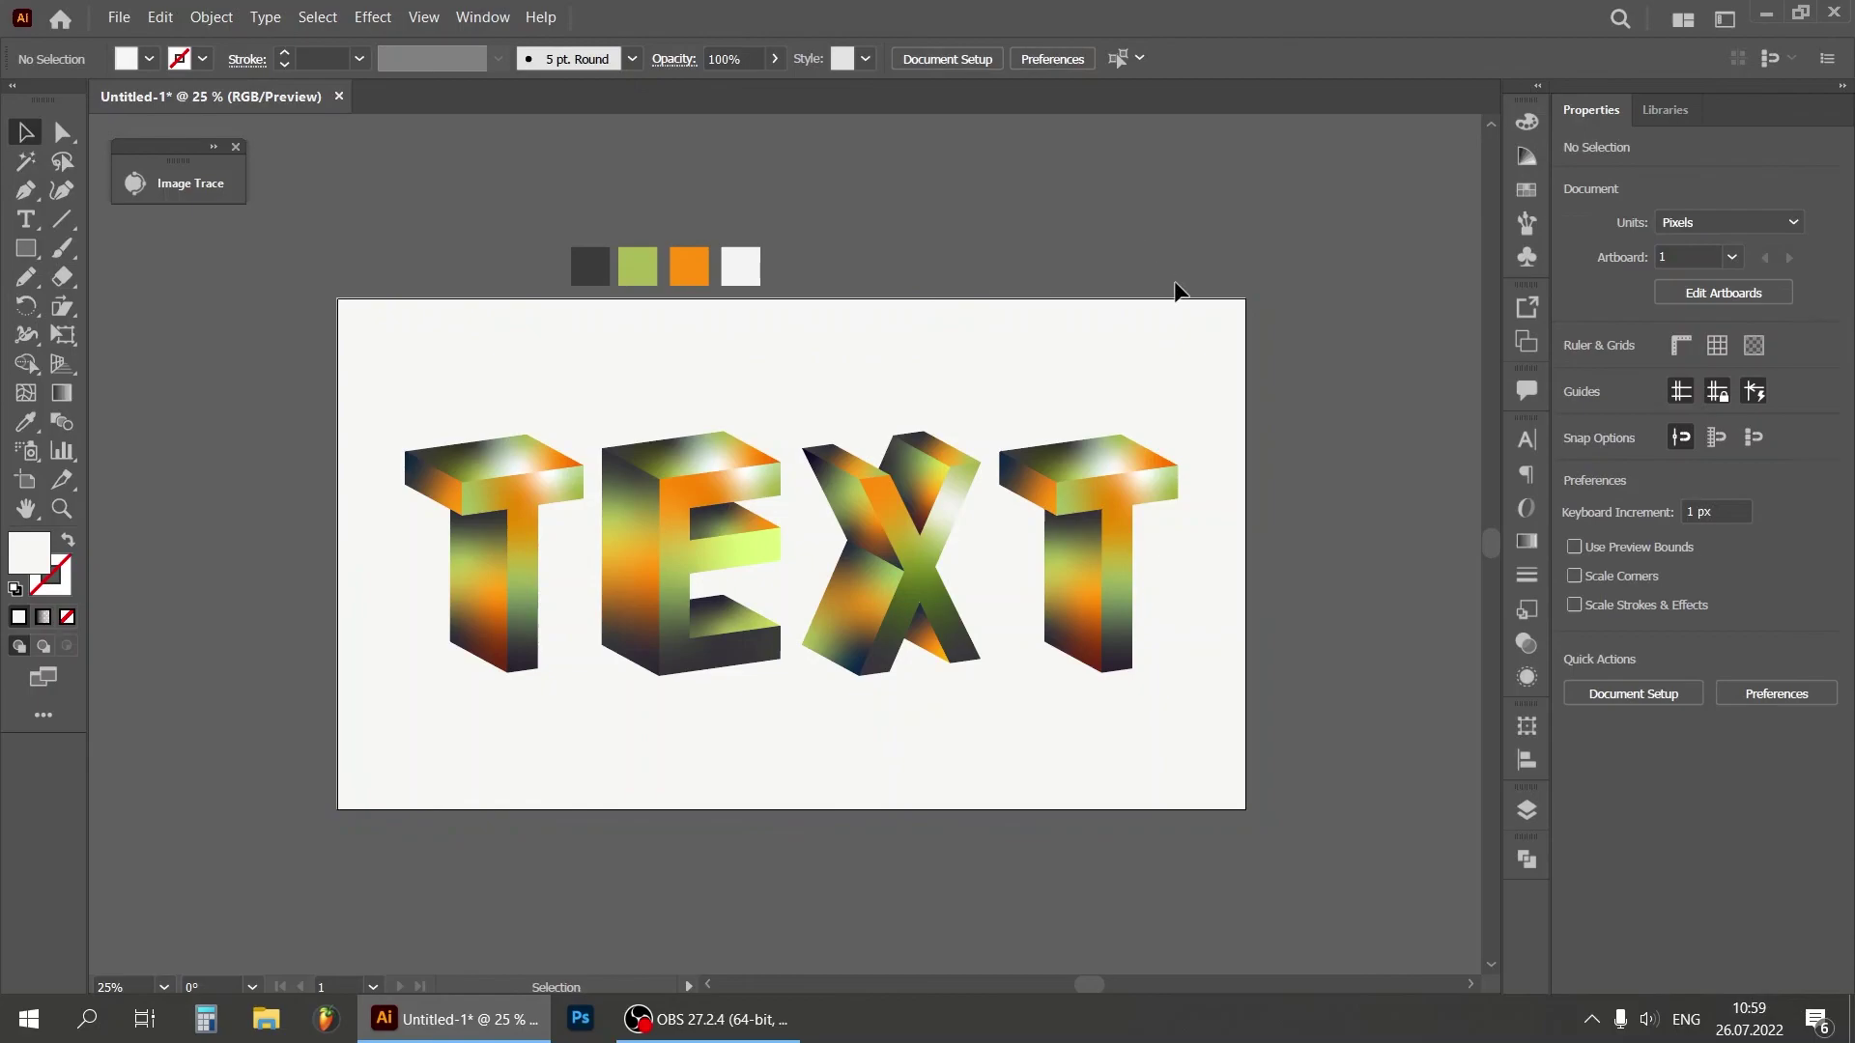
{"action": "left_click", "coordinate": [1141, 362]}
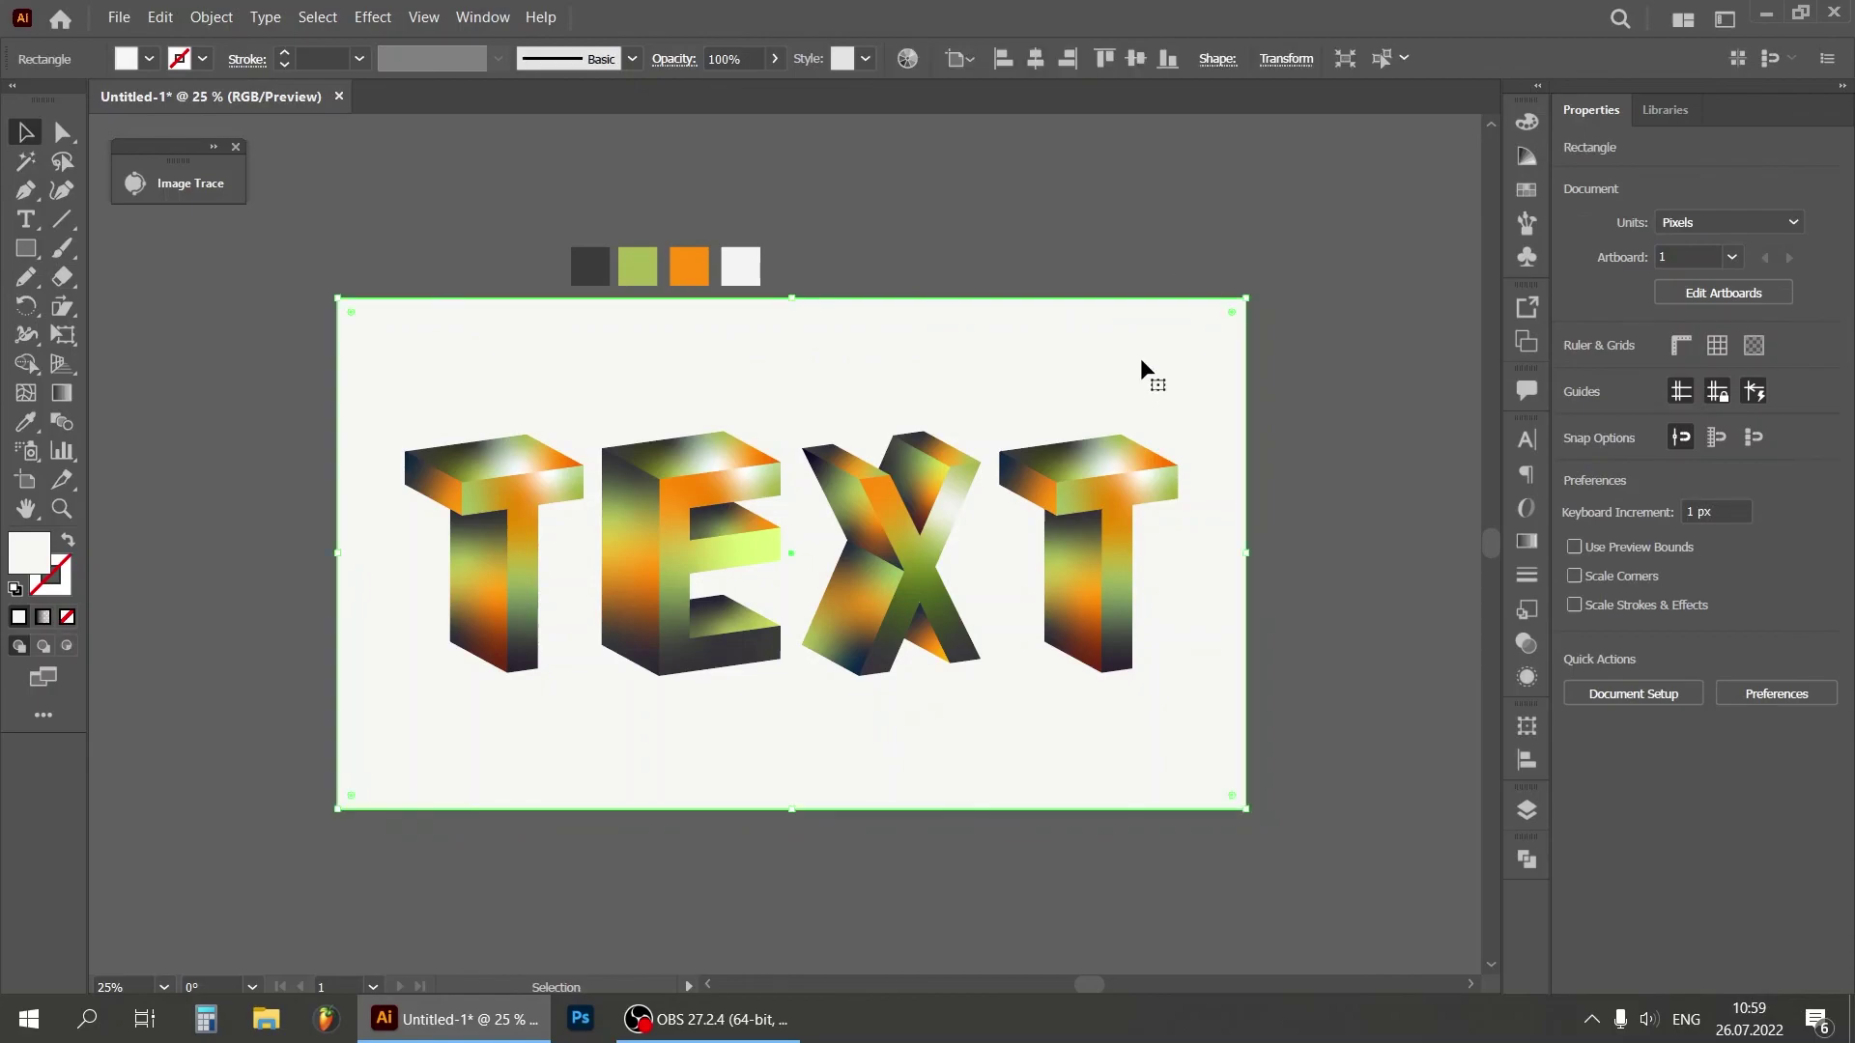
Step: Apply a Soft Grain texture with intensity 46 to the background rectangle
{"action": "left_click", "coordinate": [376, 14]}
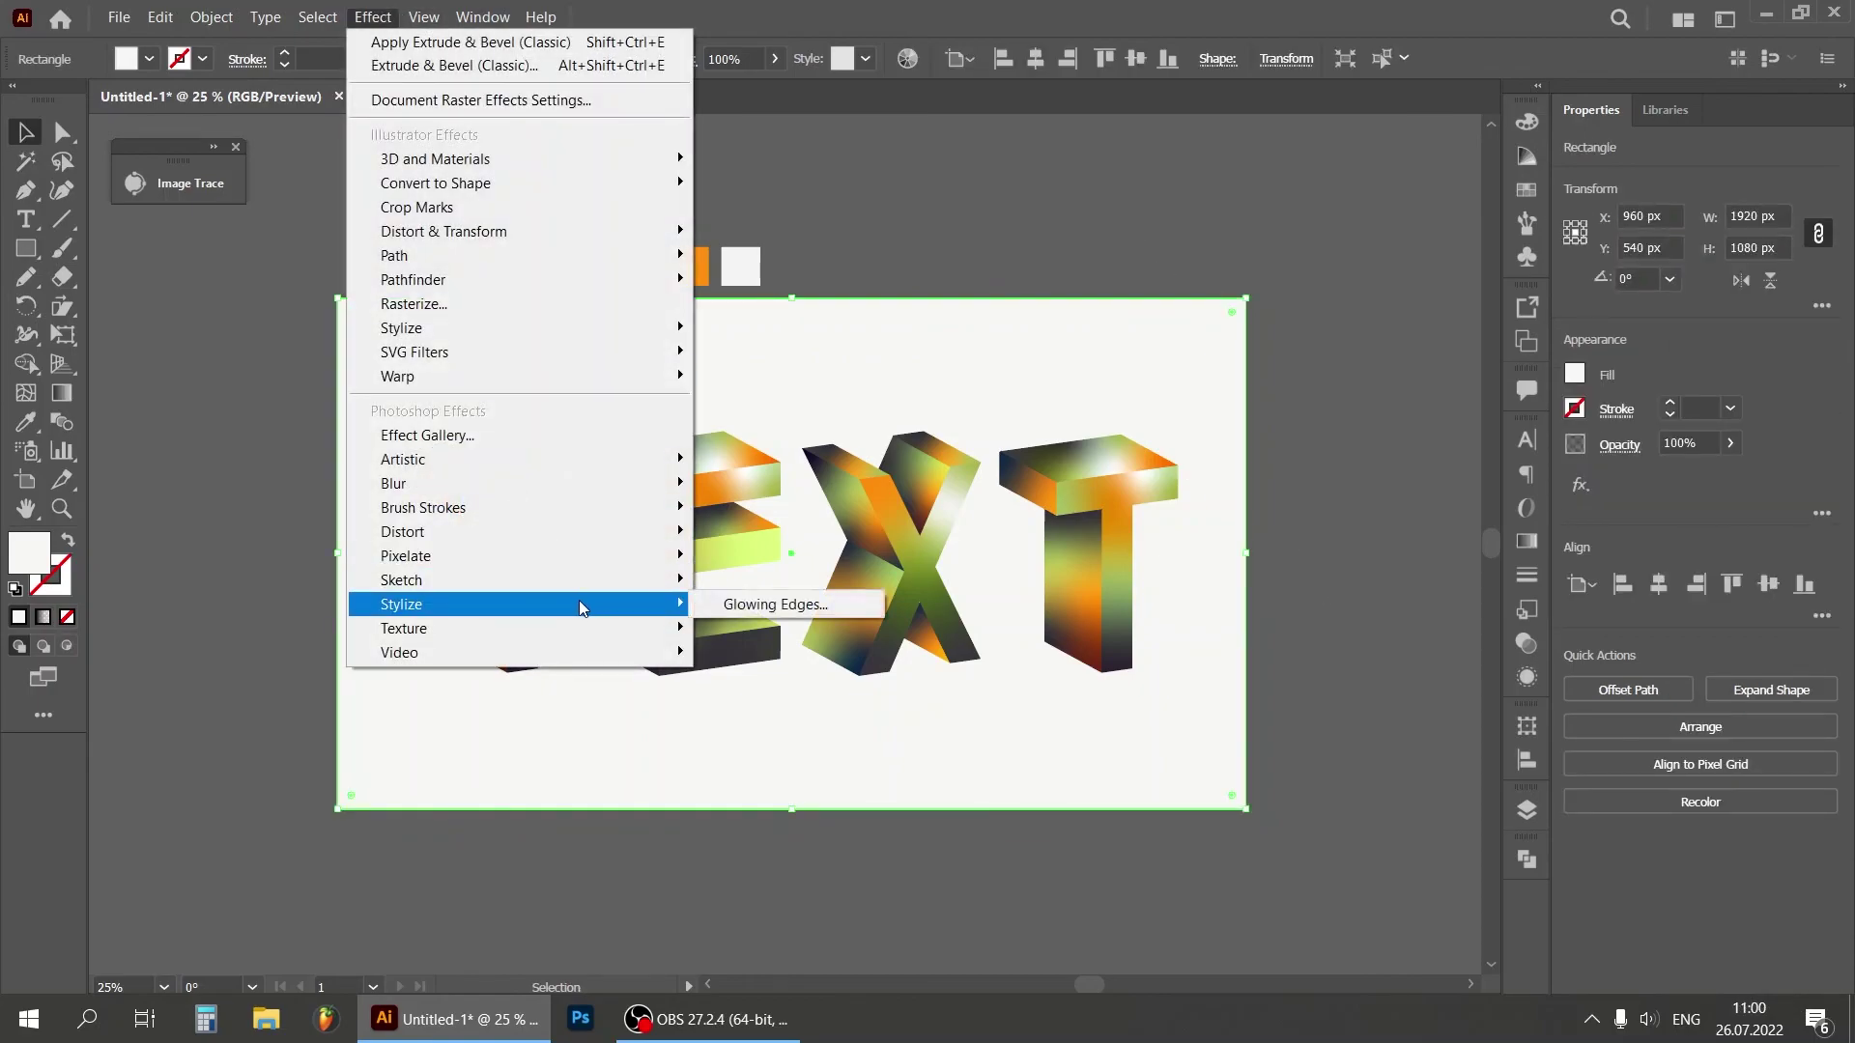
{"action": "mouse_move", "coordinate": [404, 628]}
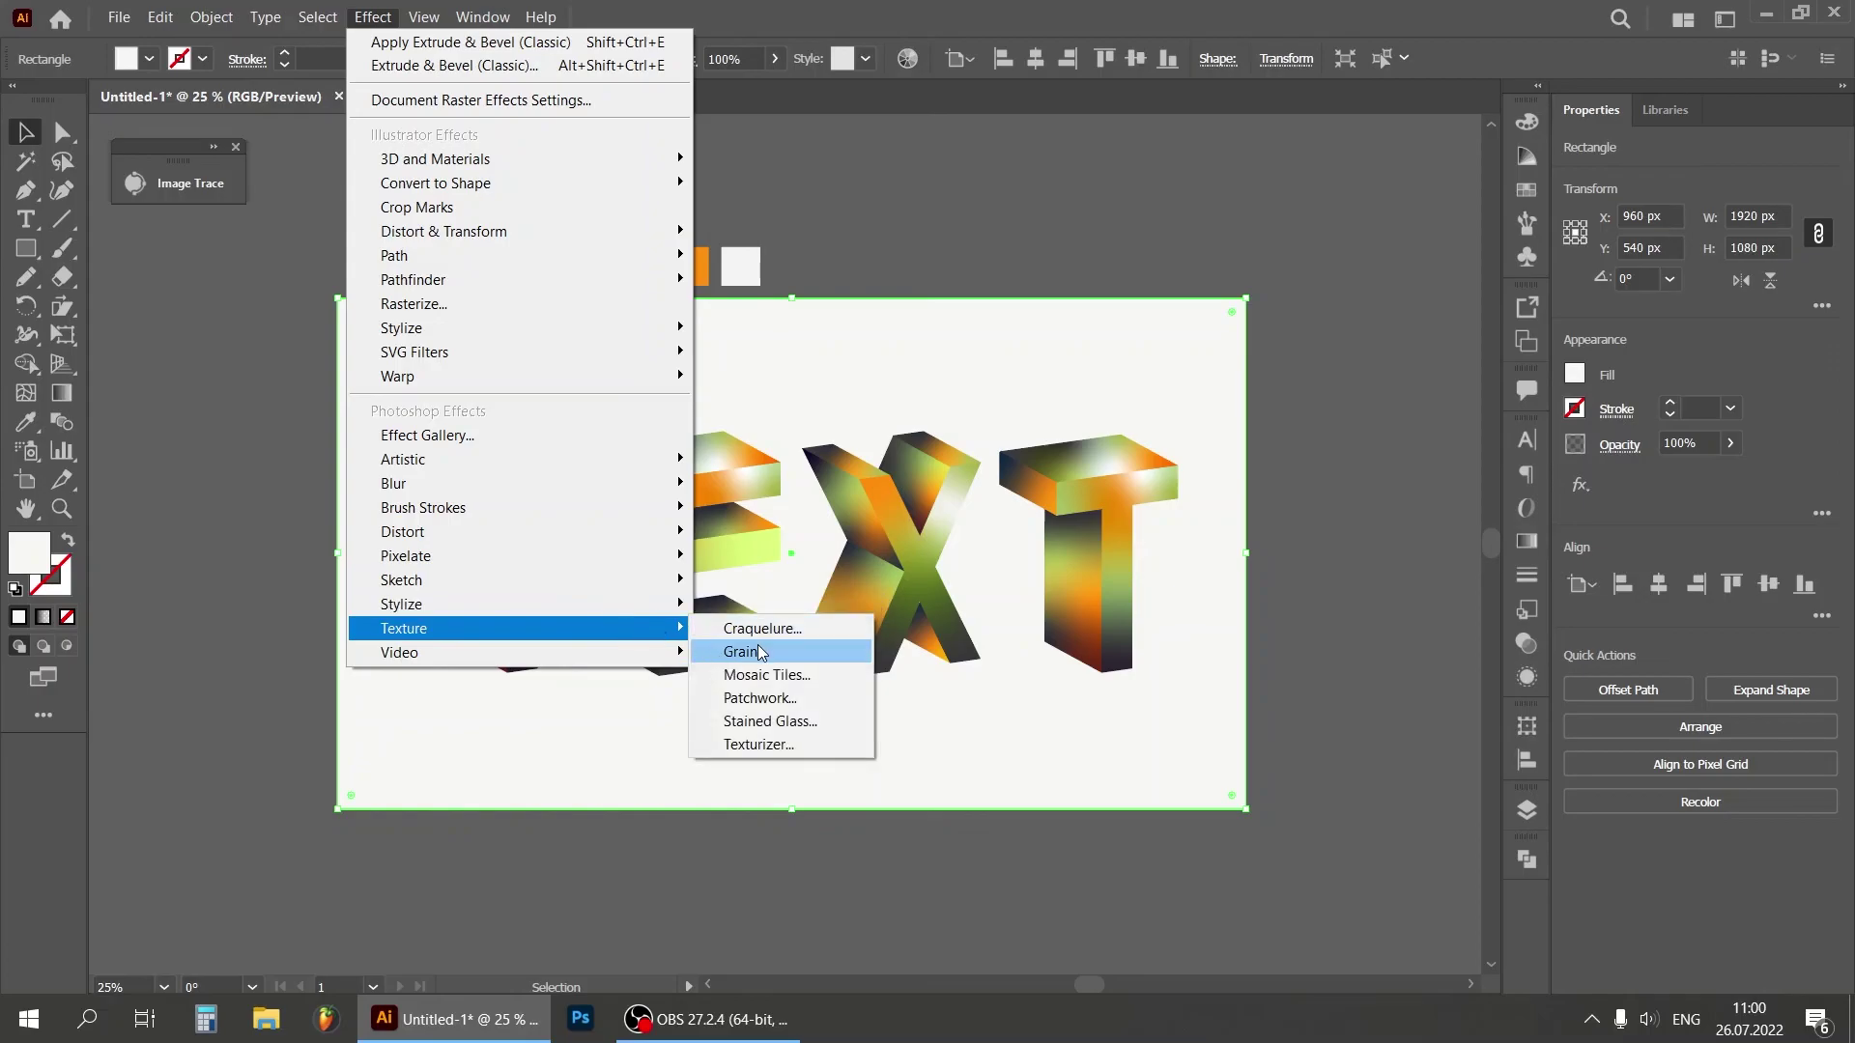
{"action": "left_click", "coordinate": [759, 652]}
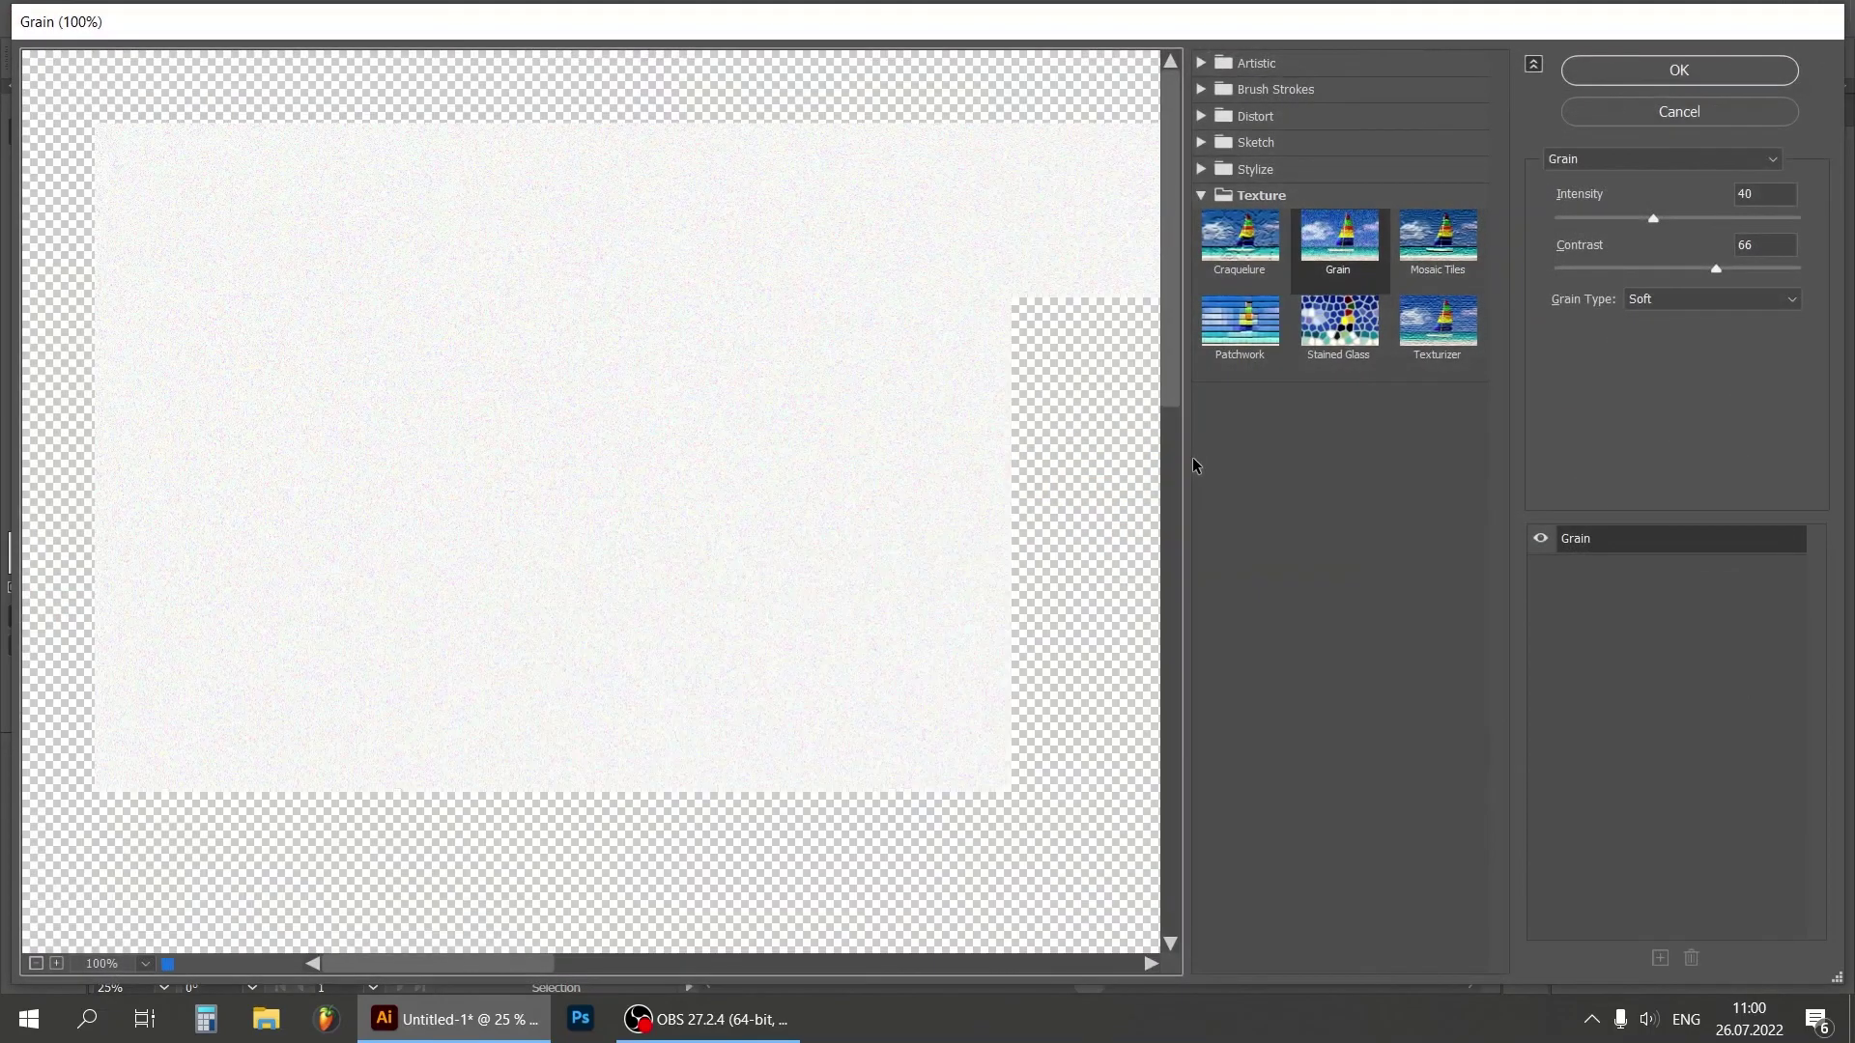
{"action": "left_click", "coordinate": [1665, 216]}
{"action": "left_click", "coordinate": [1657, 70]}
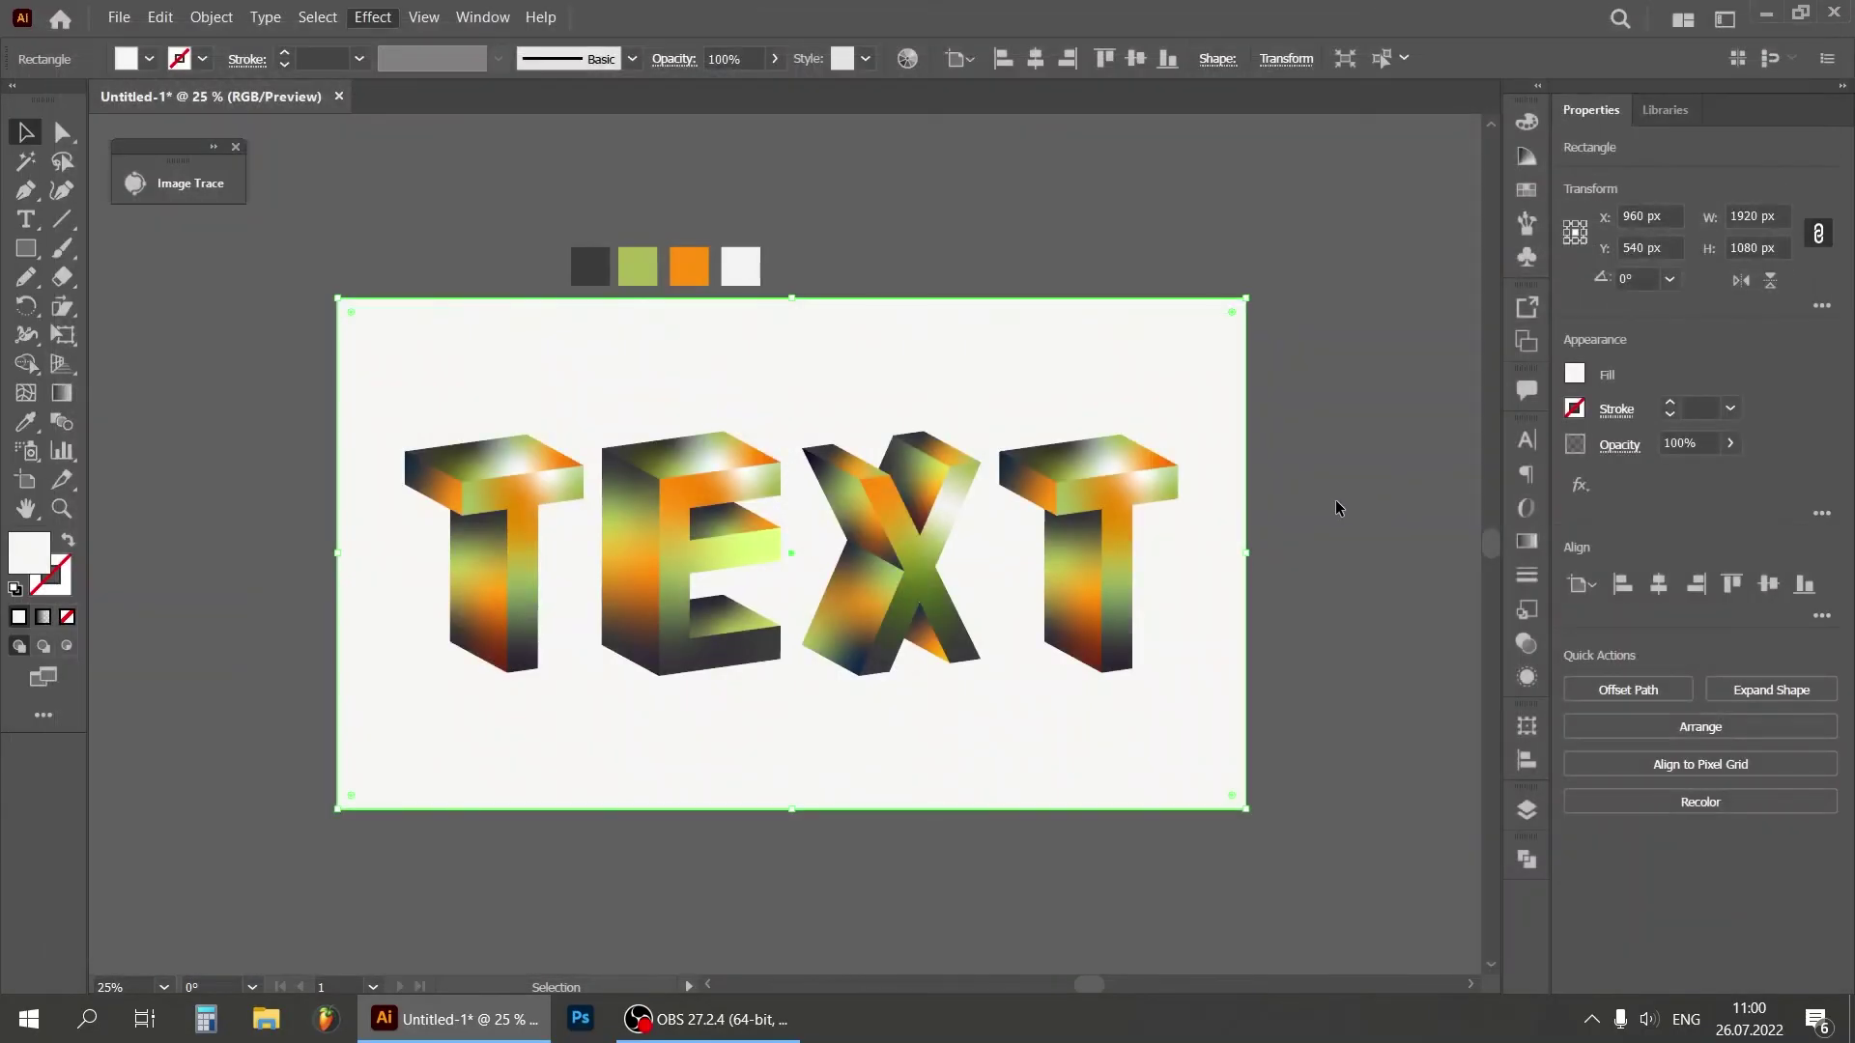
{"action": "left_click", "coordinate": [1335, 501]}
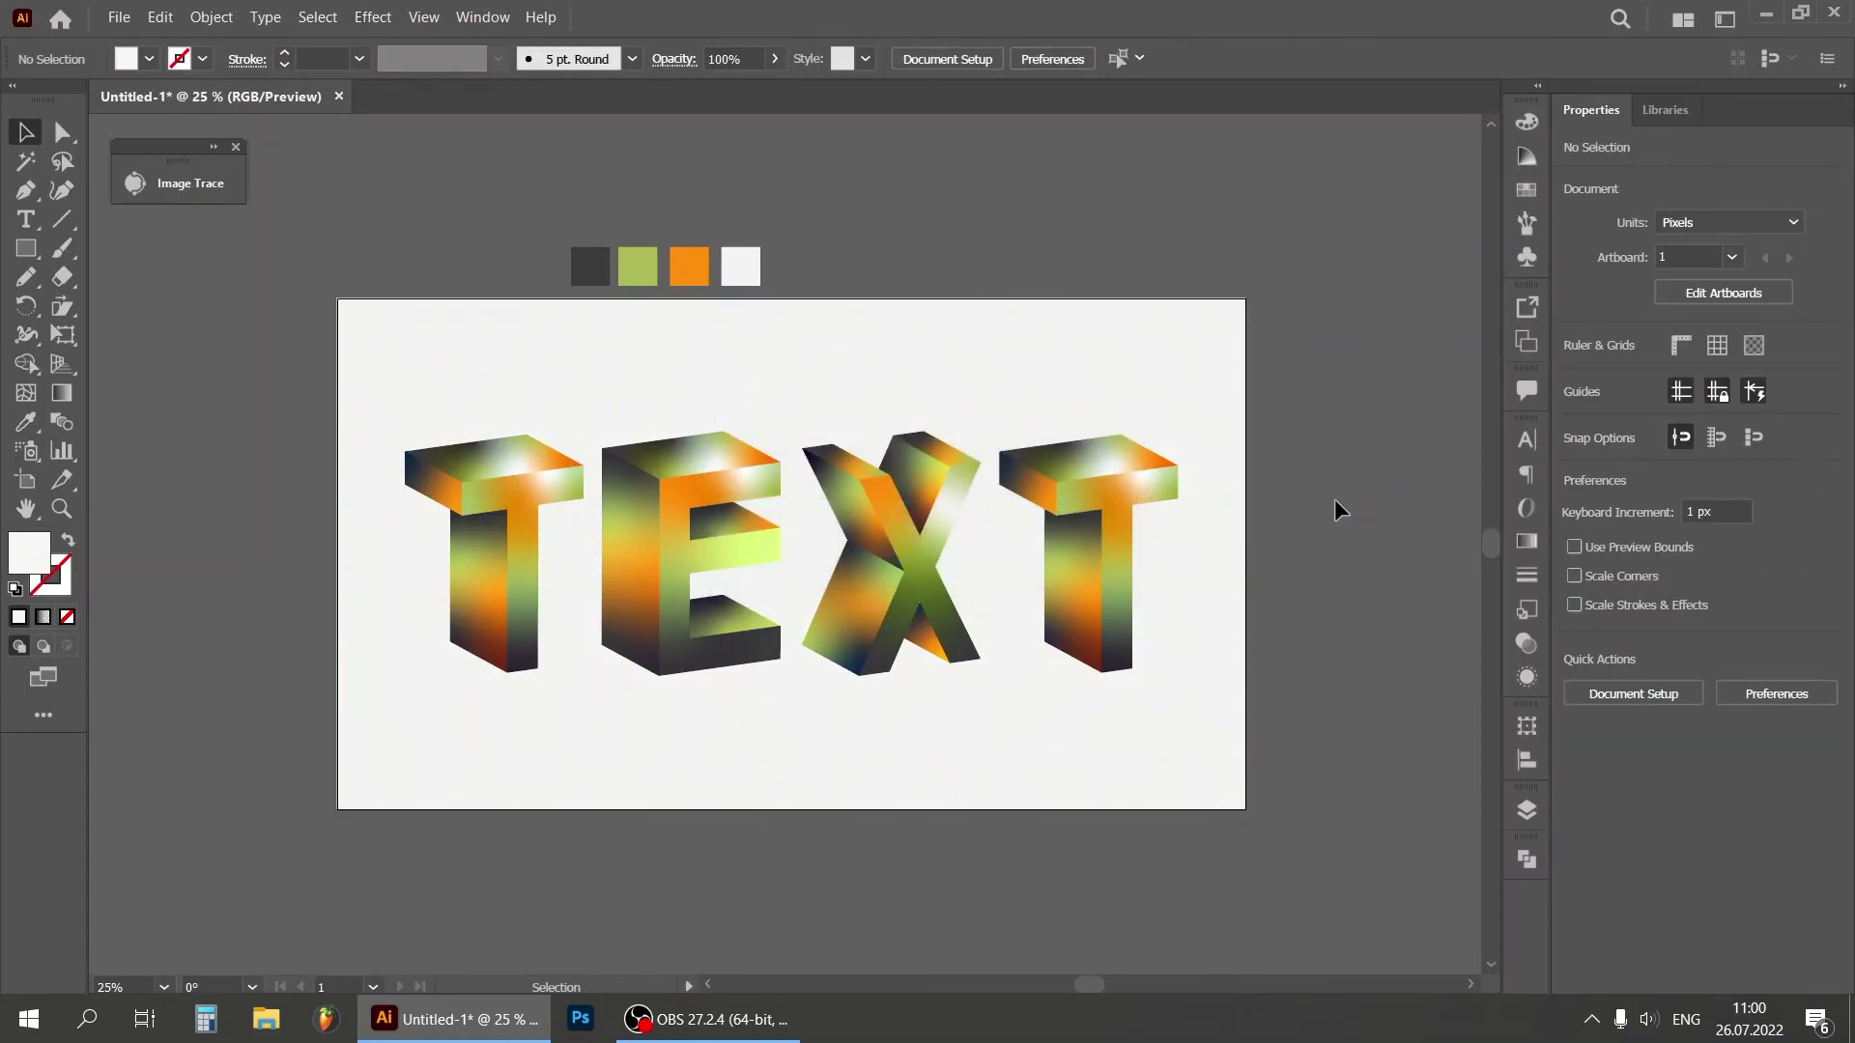
{"action": "key", "text": "a"}
{"action": "key", "text": "ctrl+plus"}
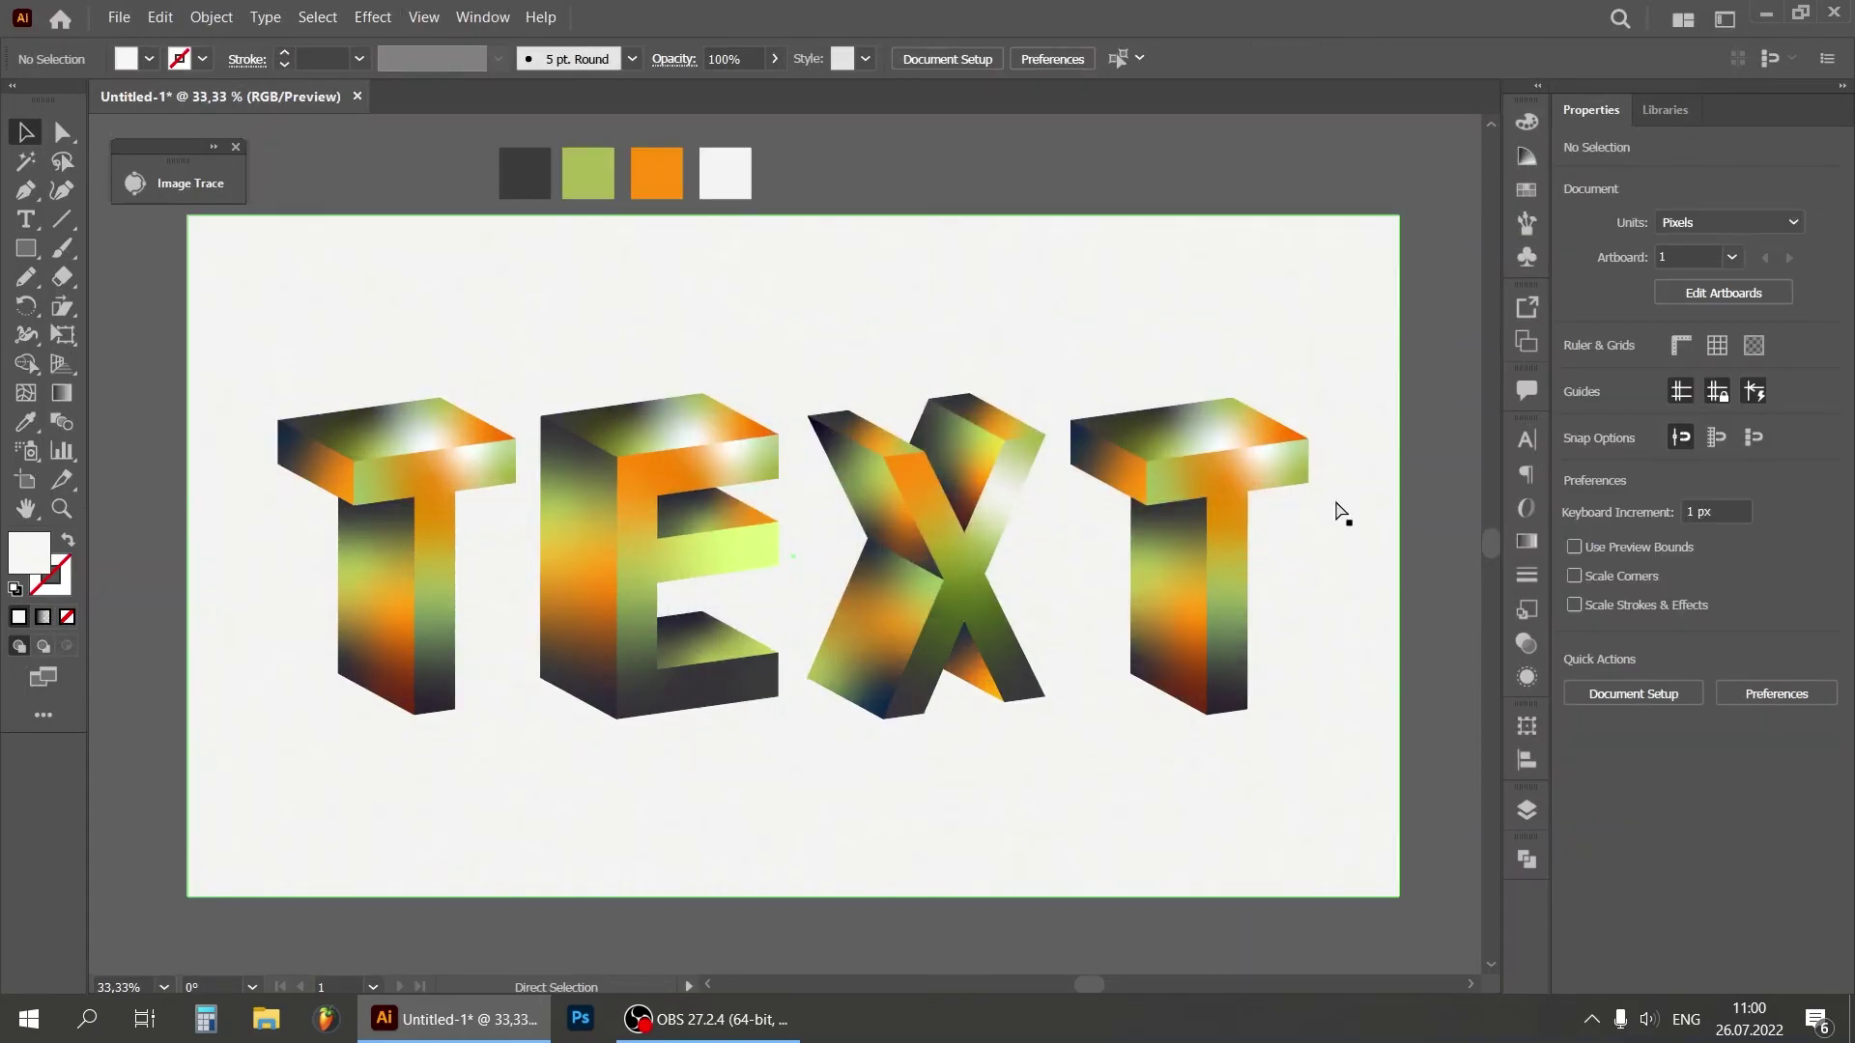